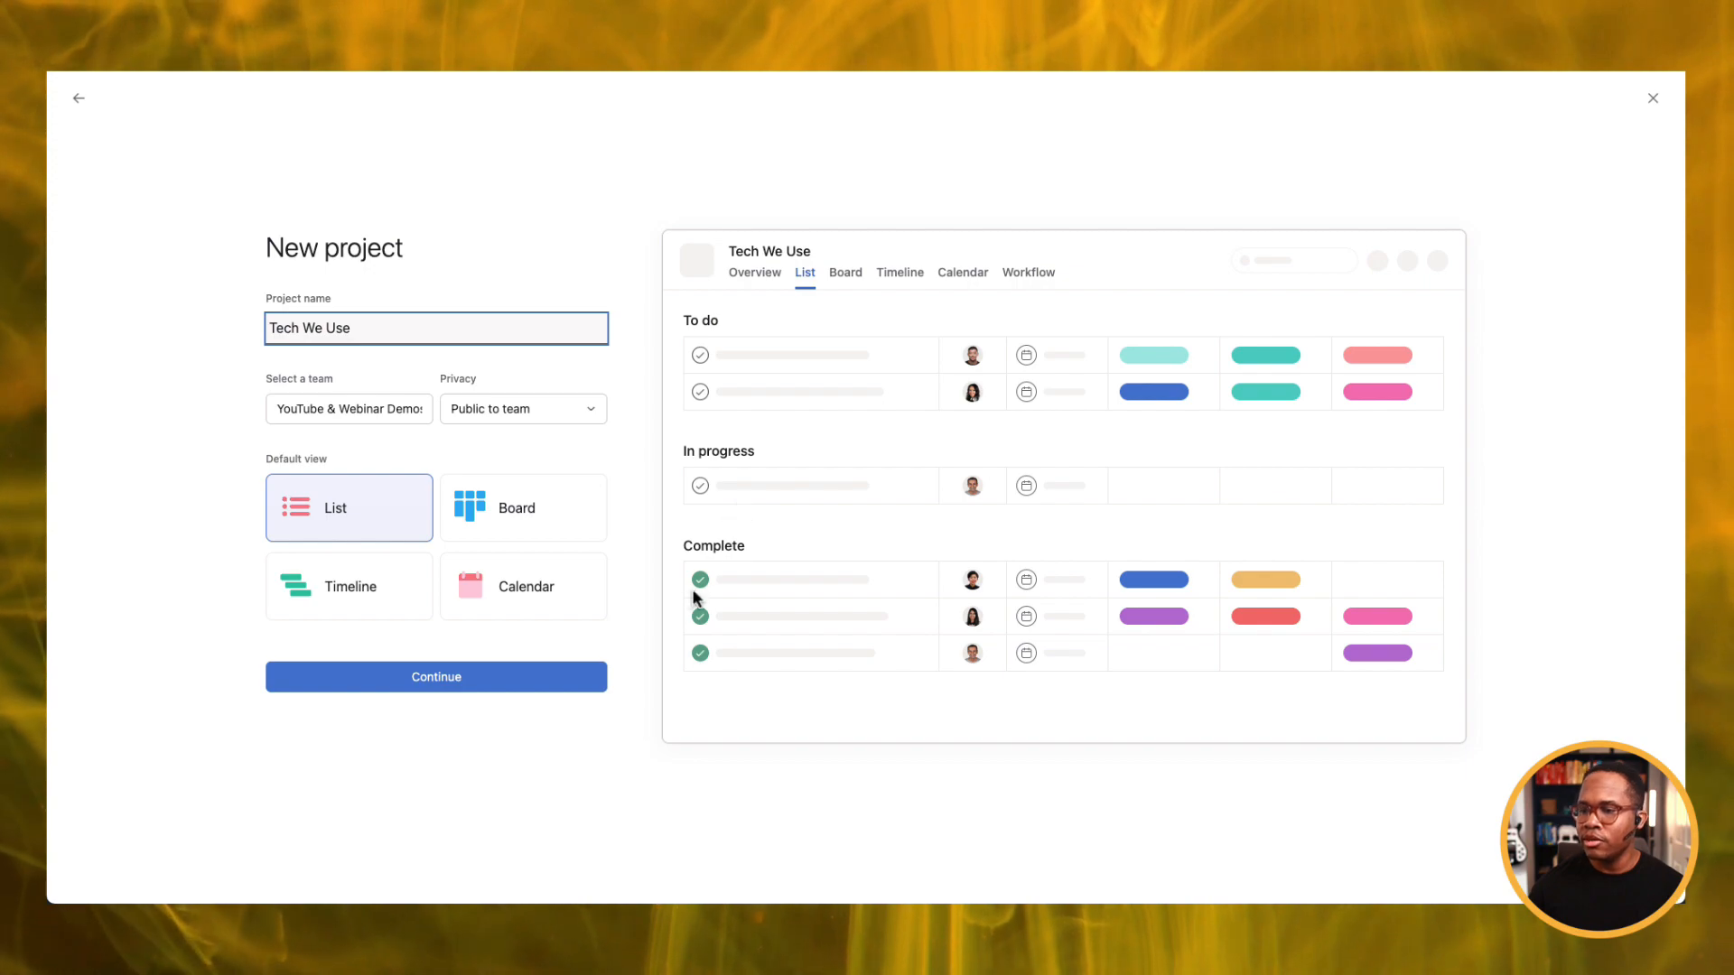
Create the Tech We Use project and add a first section to its empty list.
click(531, 677)
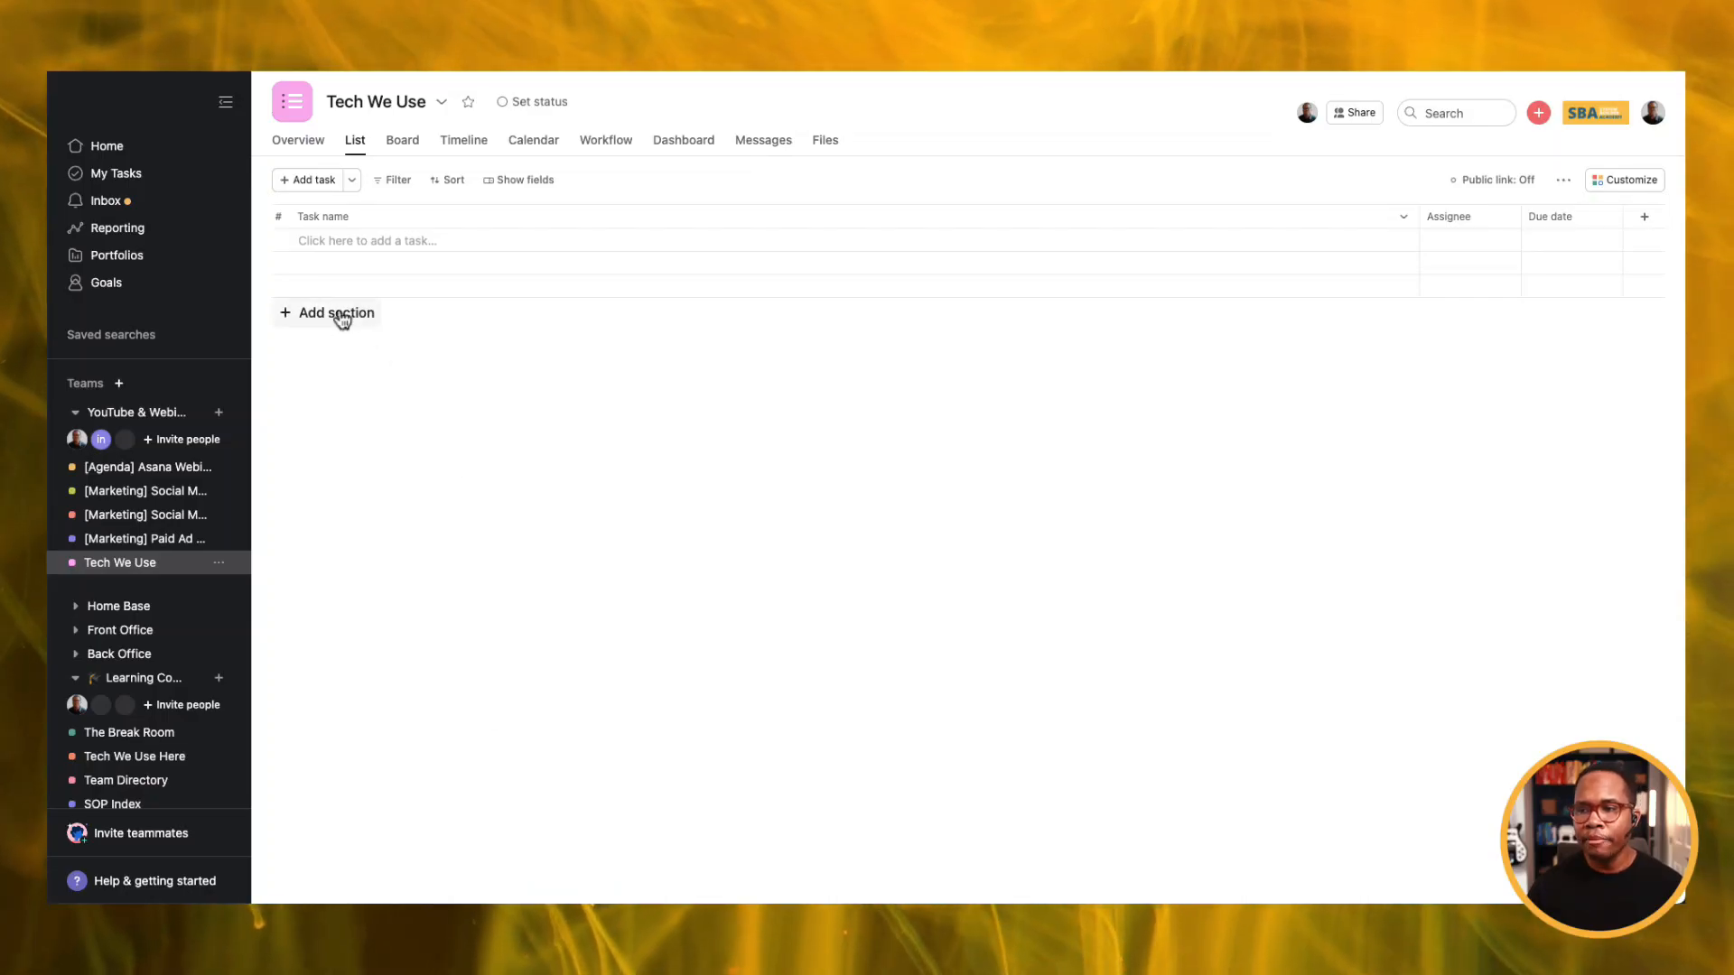
click(341, 312)
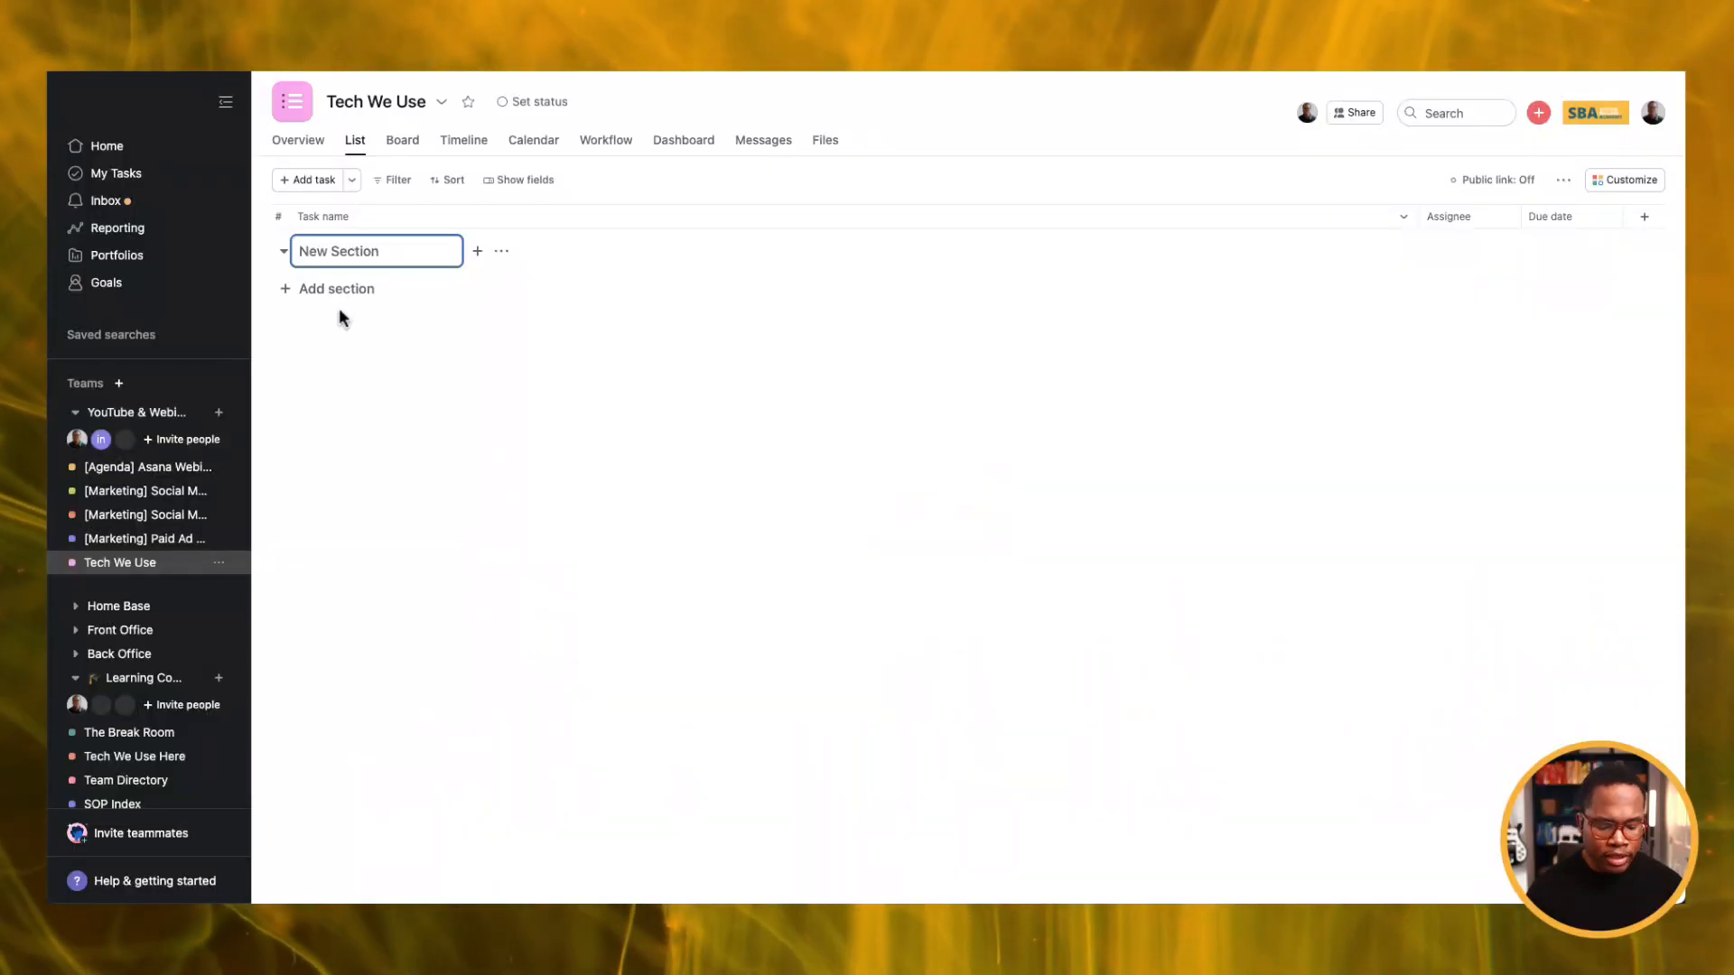
Create sections named Collaboration, Finance and Marketing & Design in the list.
text(Collaboration)
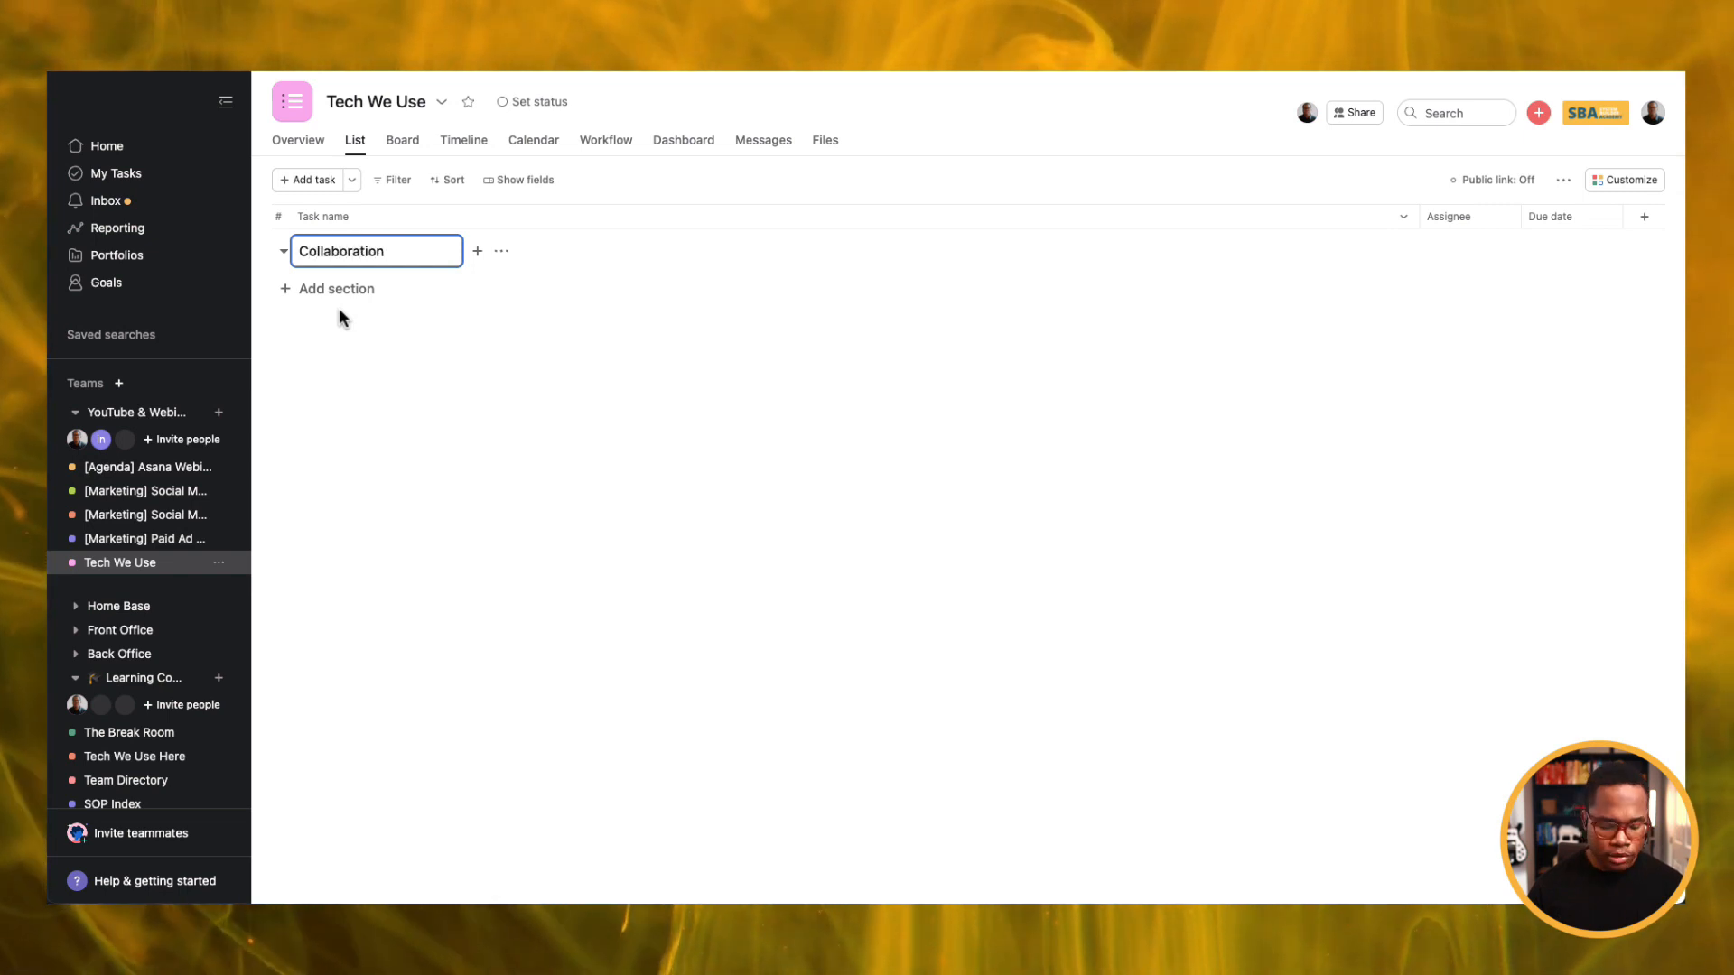
key(Return)
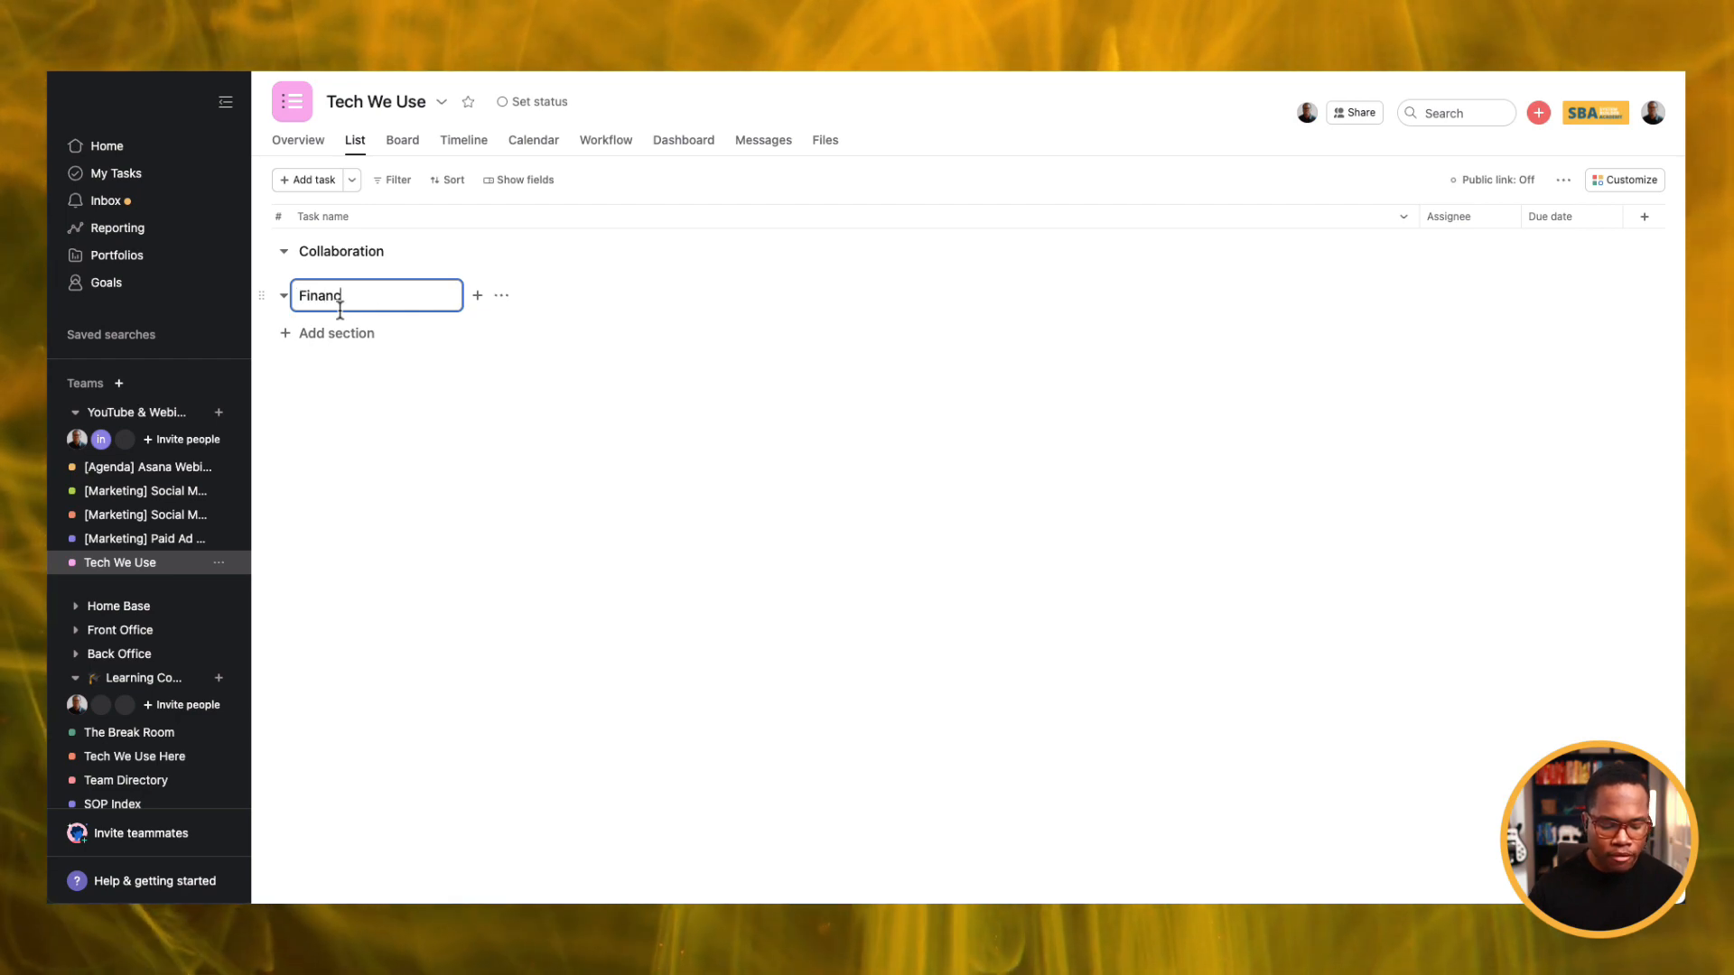
key(Return)
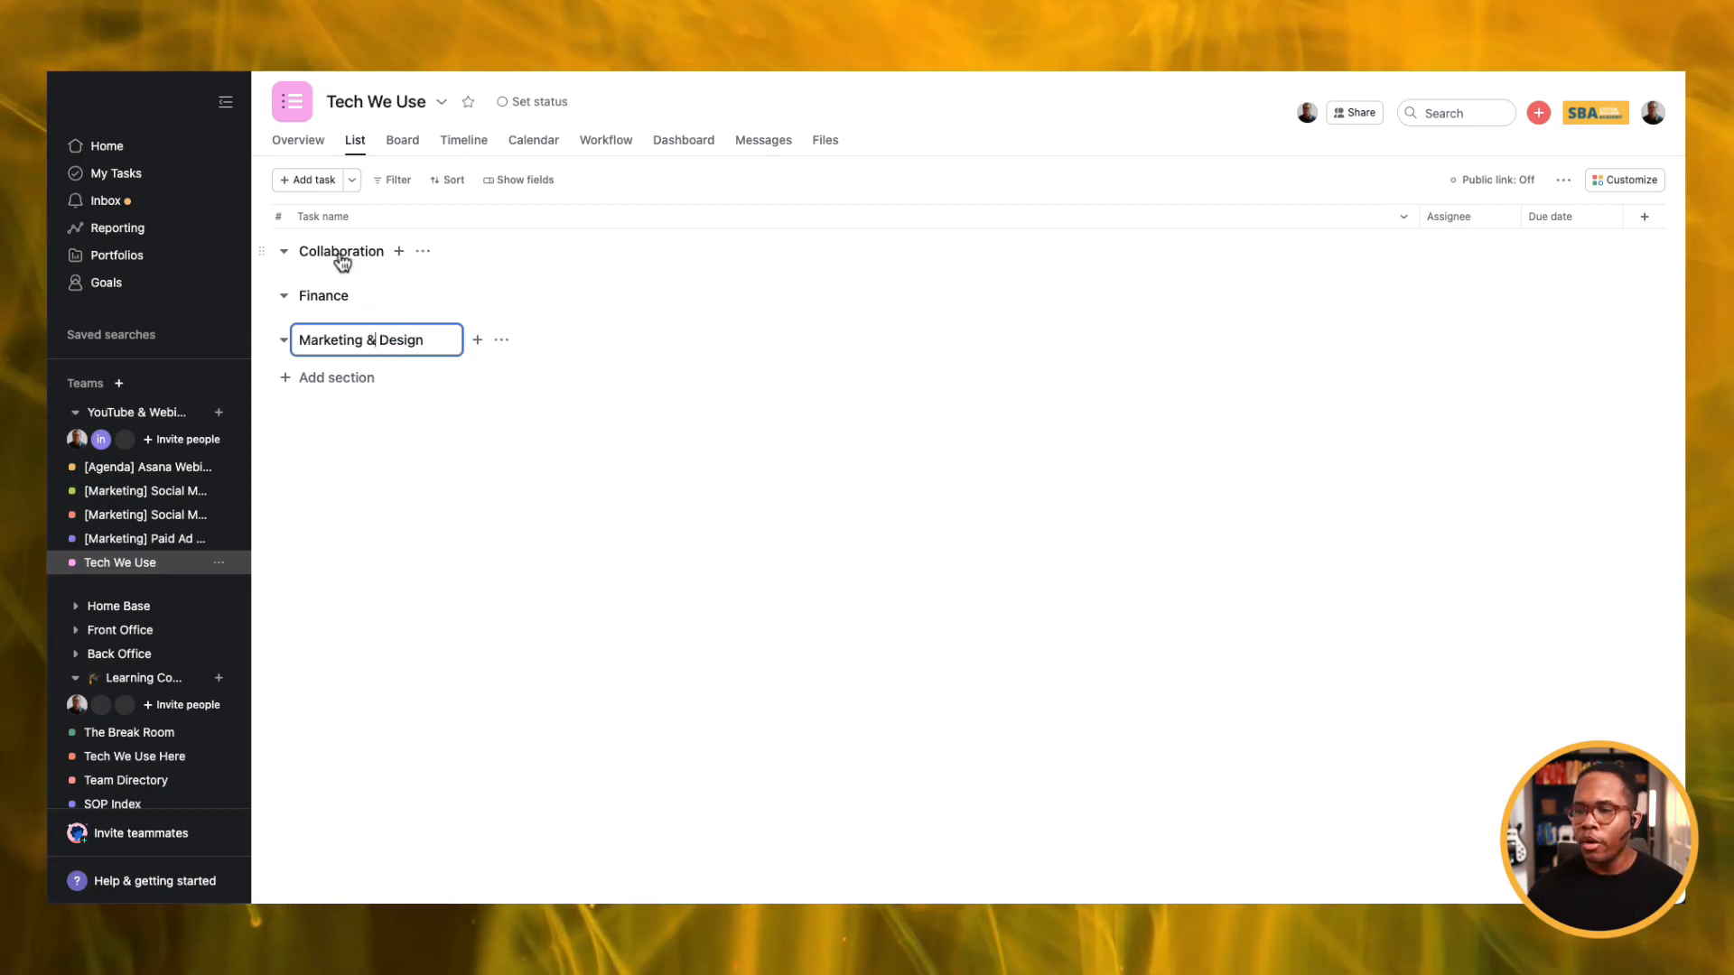
click(342, 253)
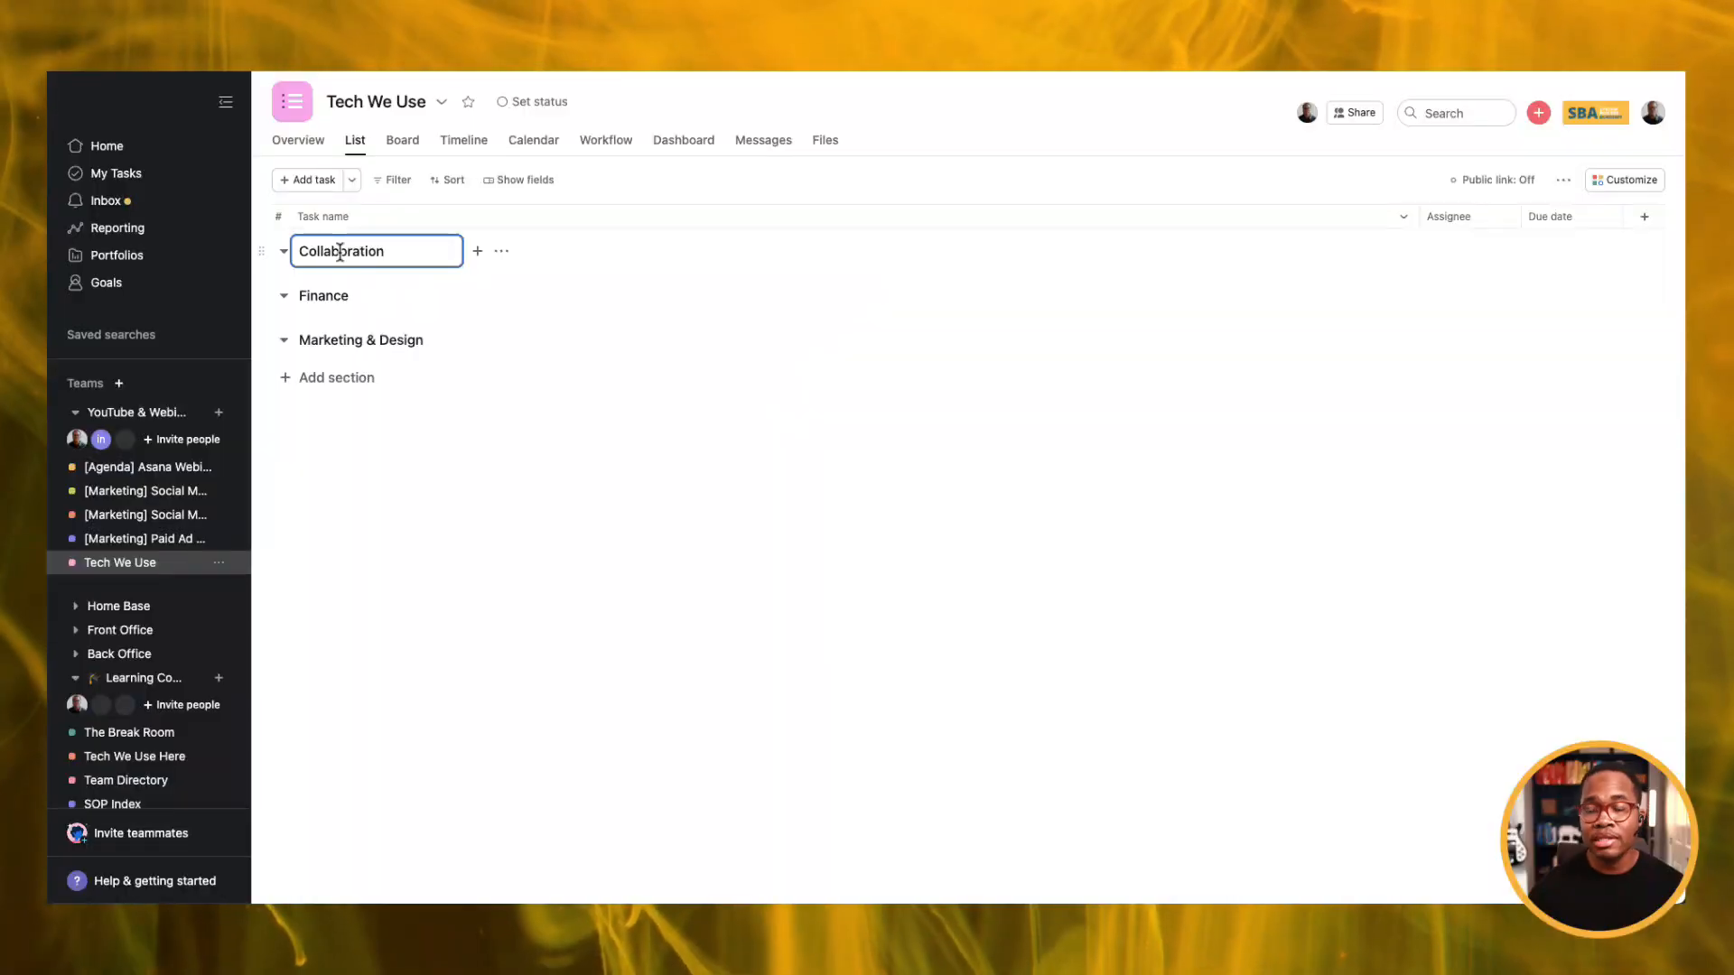
Add Asana and Slack tasks and rename the first section 'Collaboration & Commuication'.
key(Return)
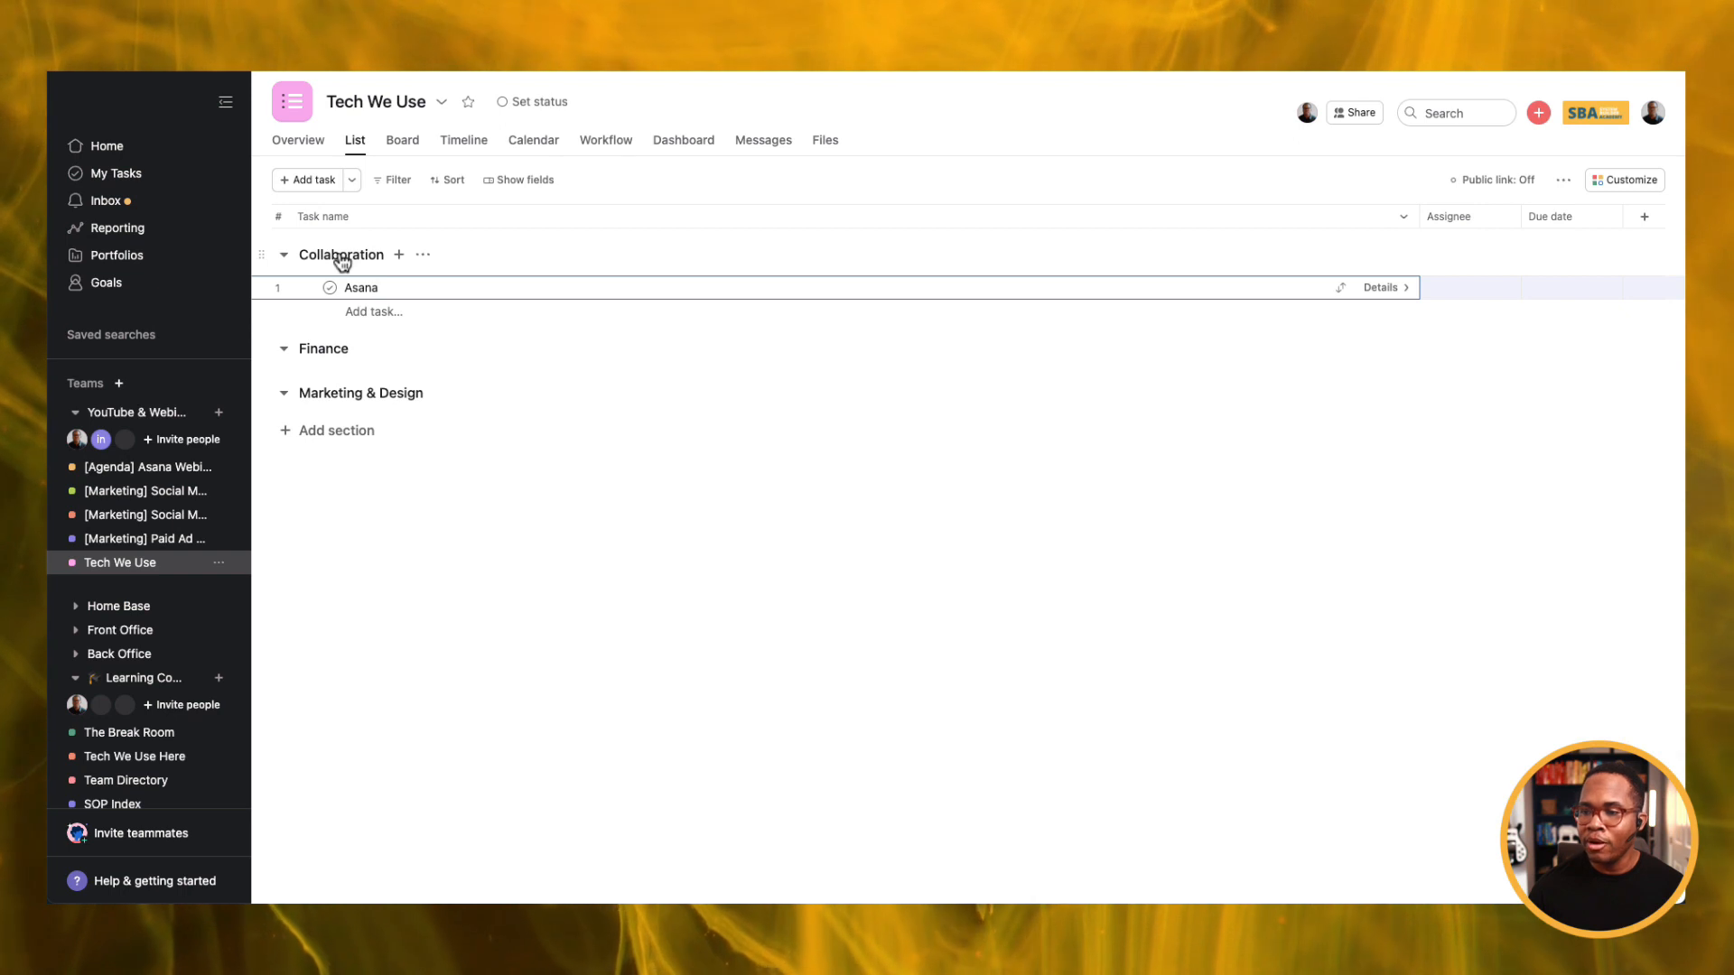
key(Return)
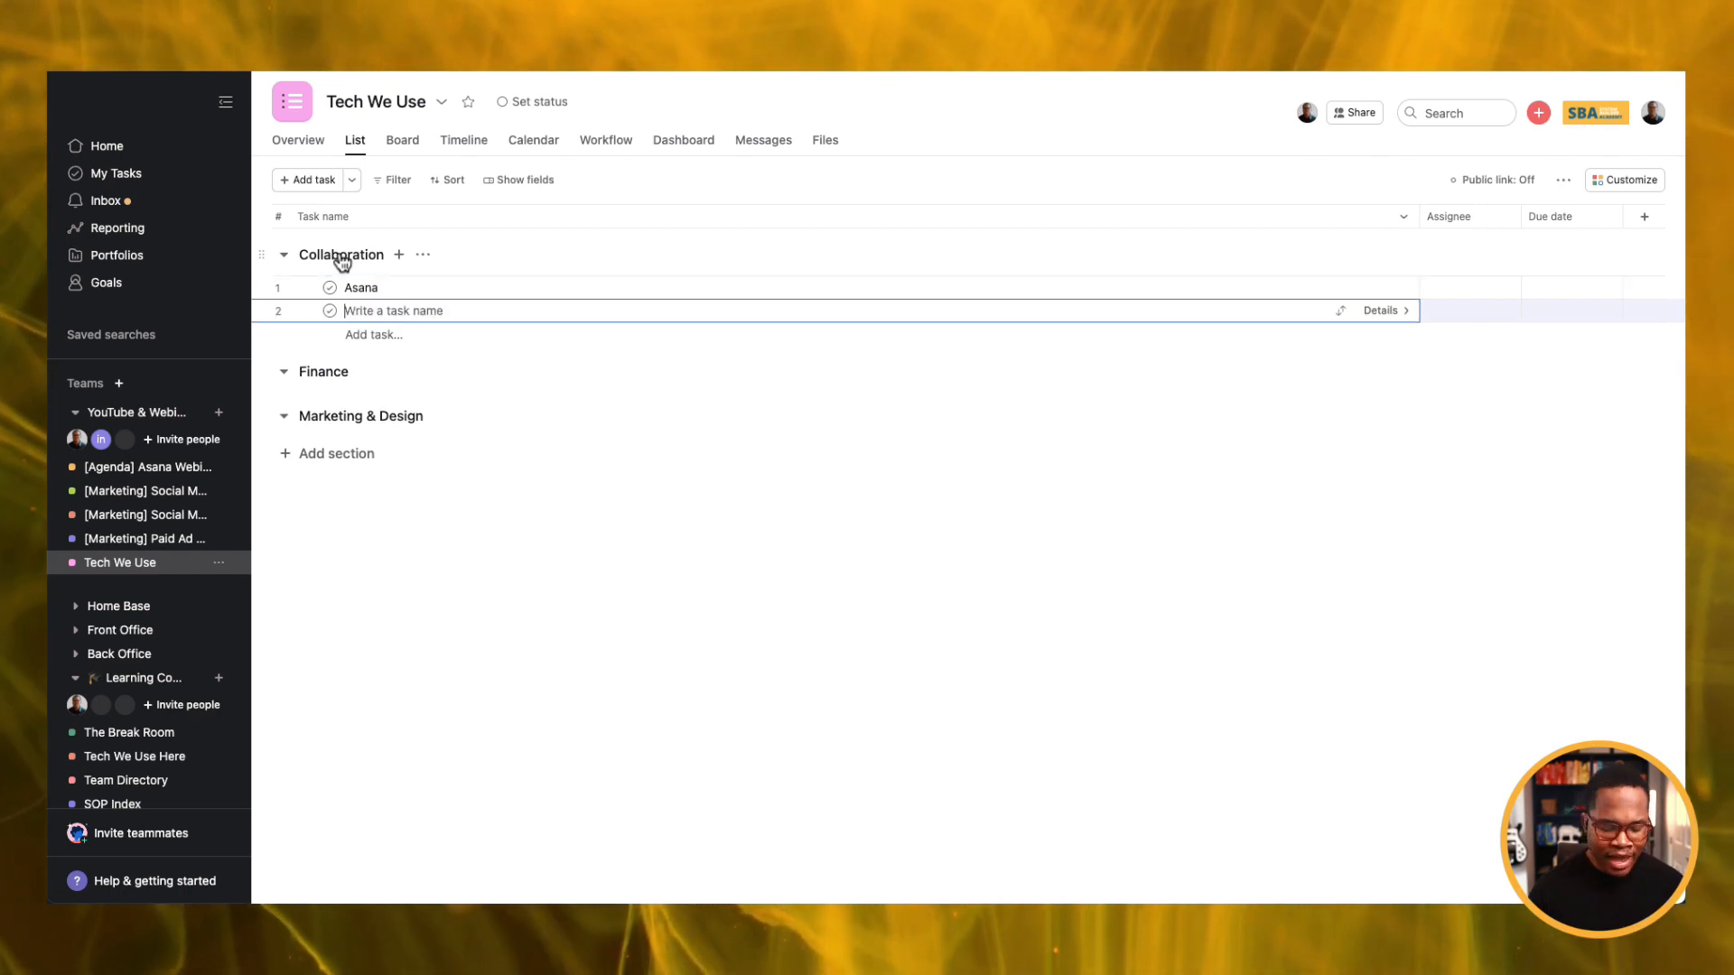
text(Slack)
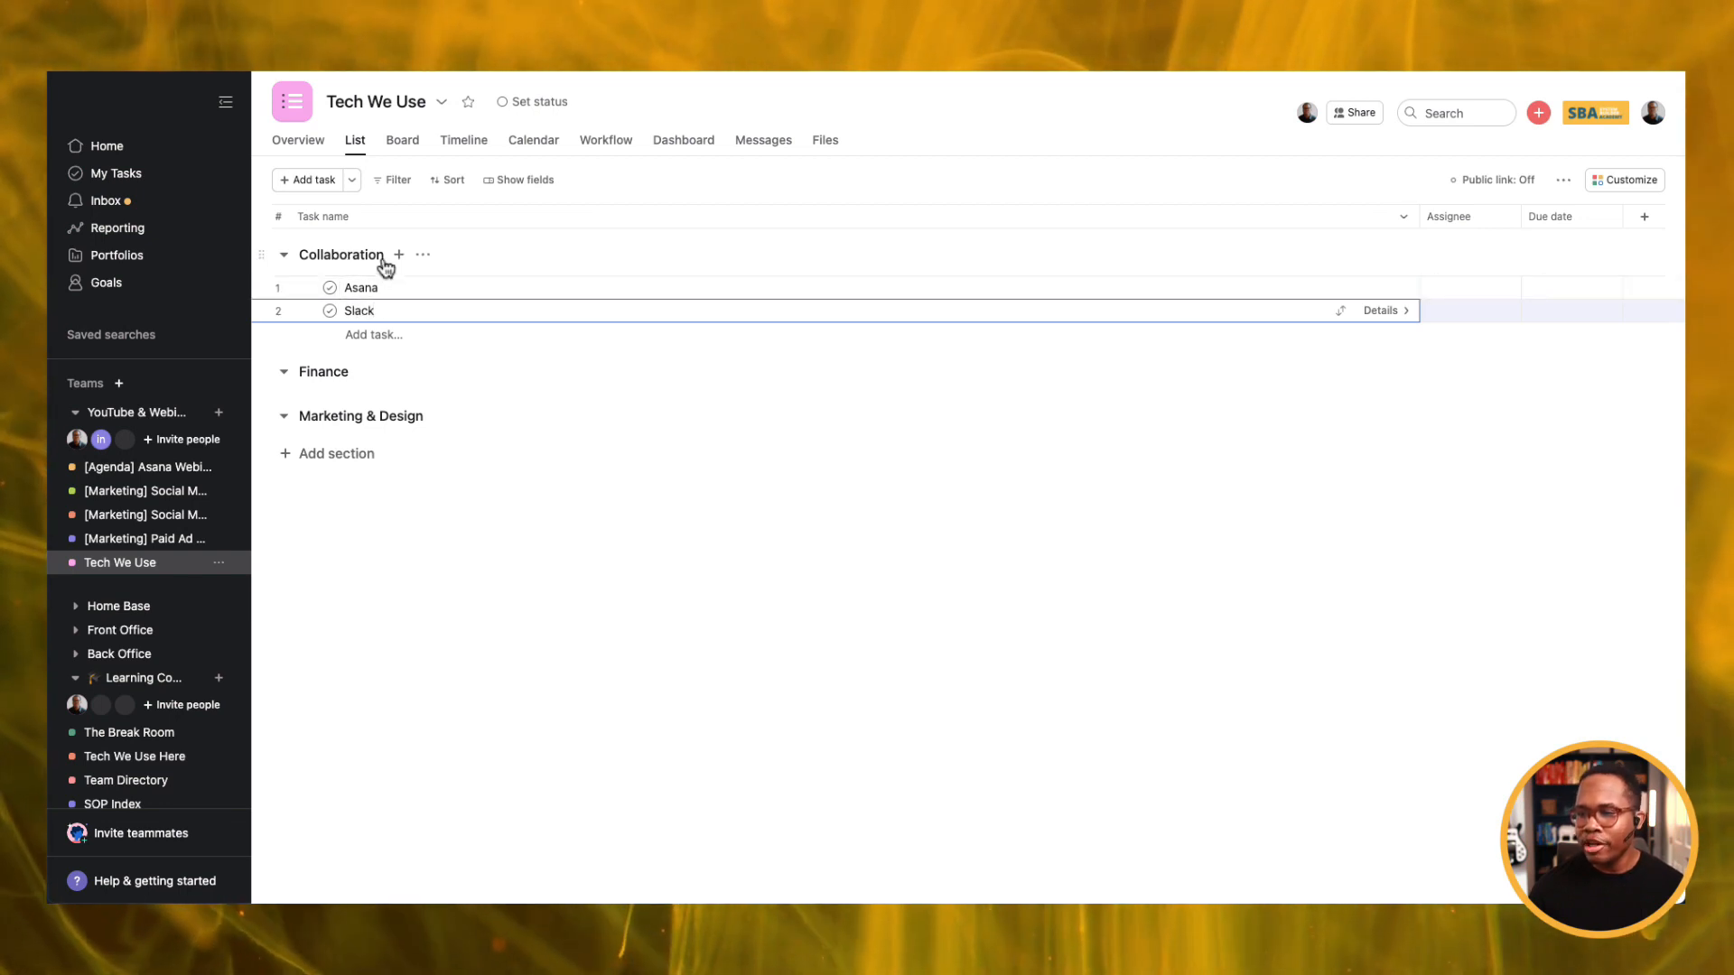
click(377, 256)
text(&)
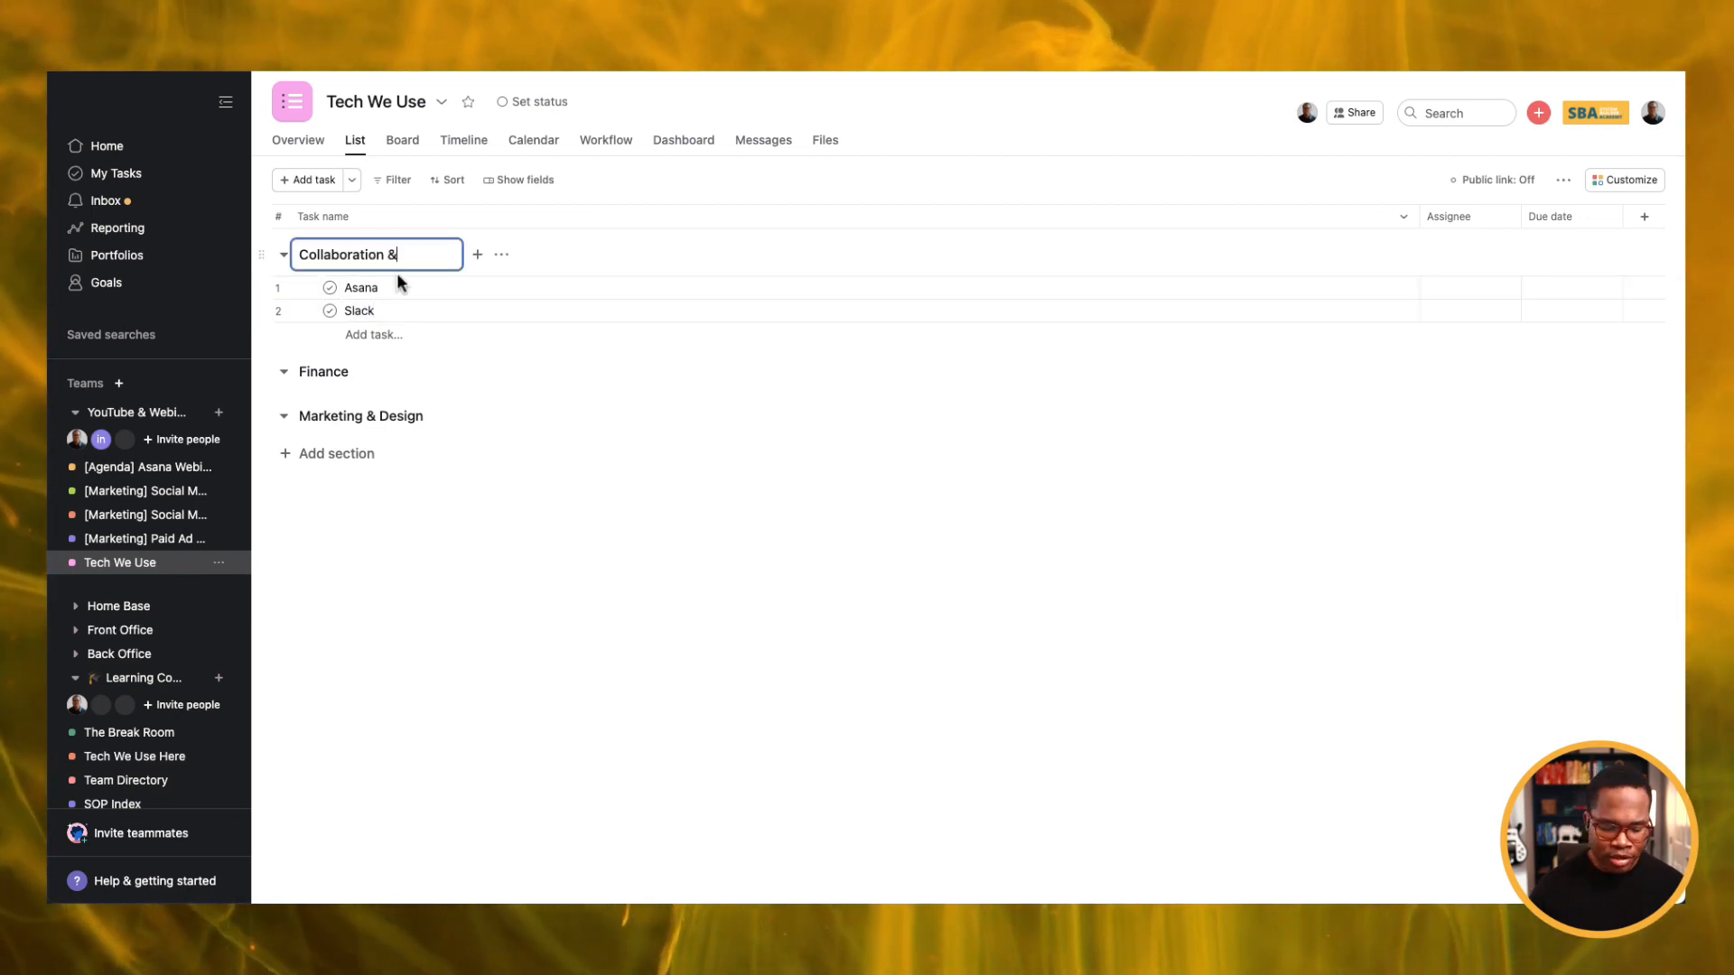
text( Commuication)
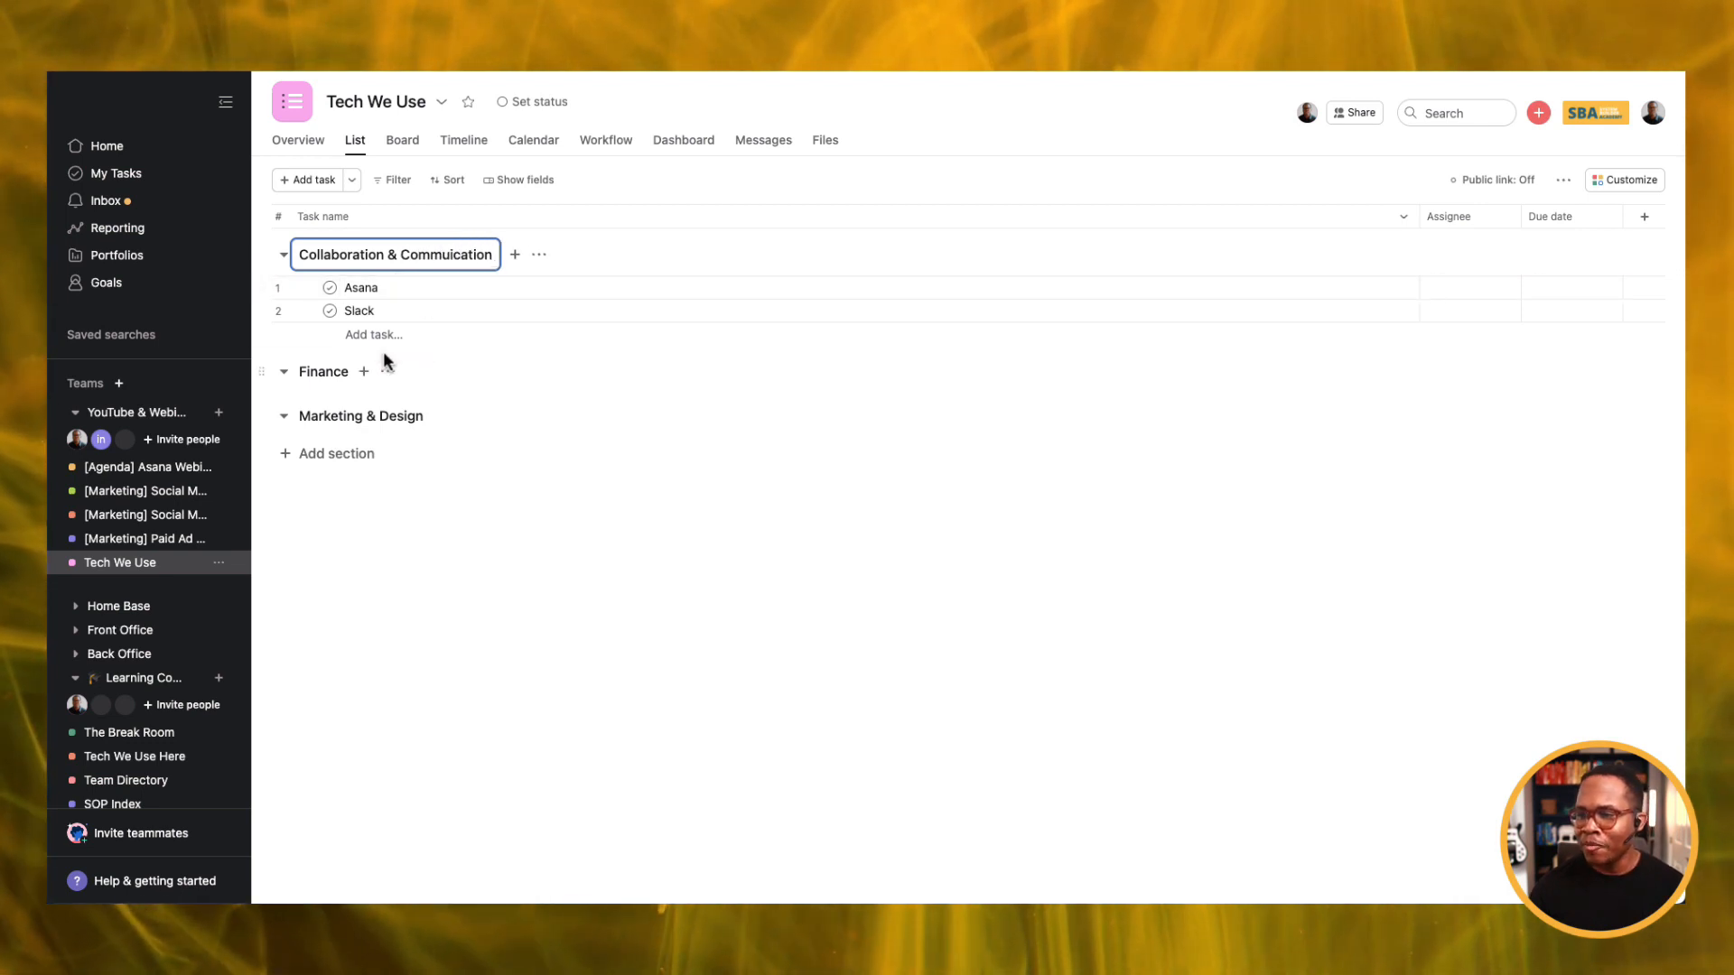
click(364, 311)
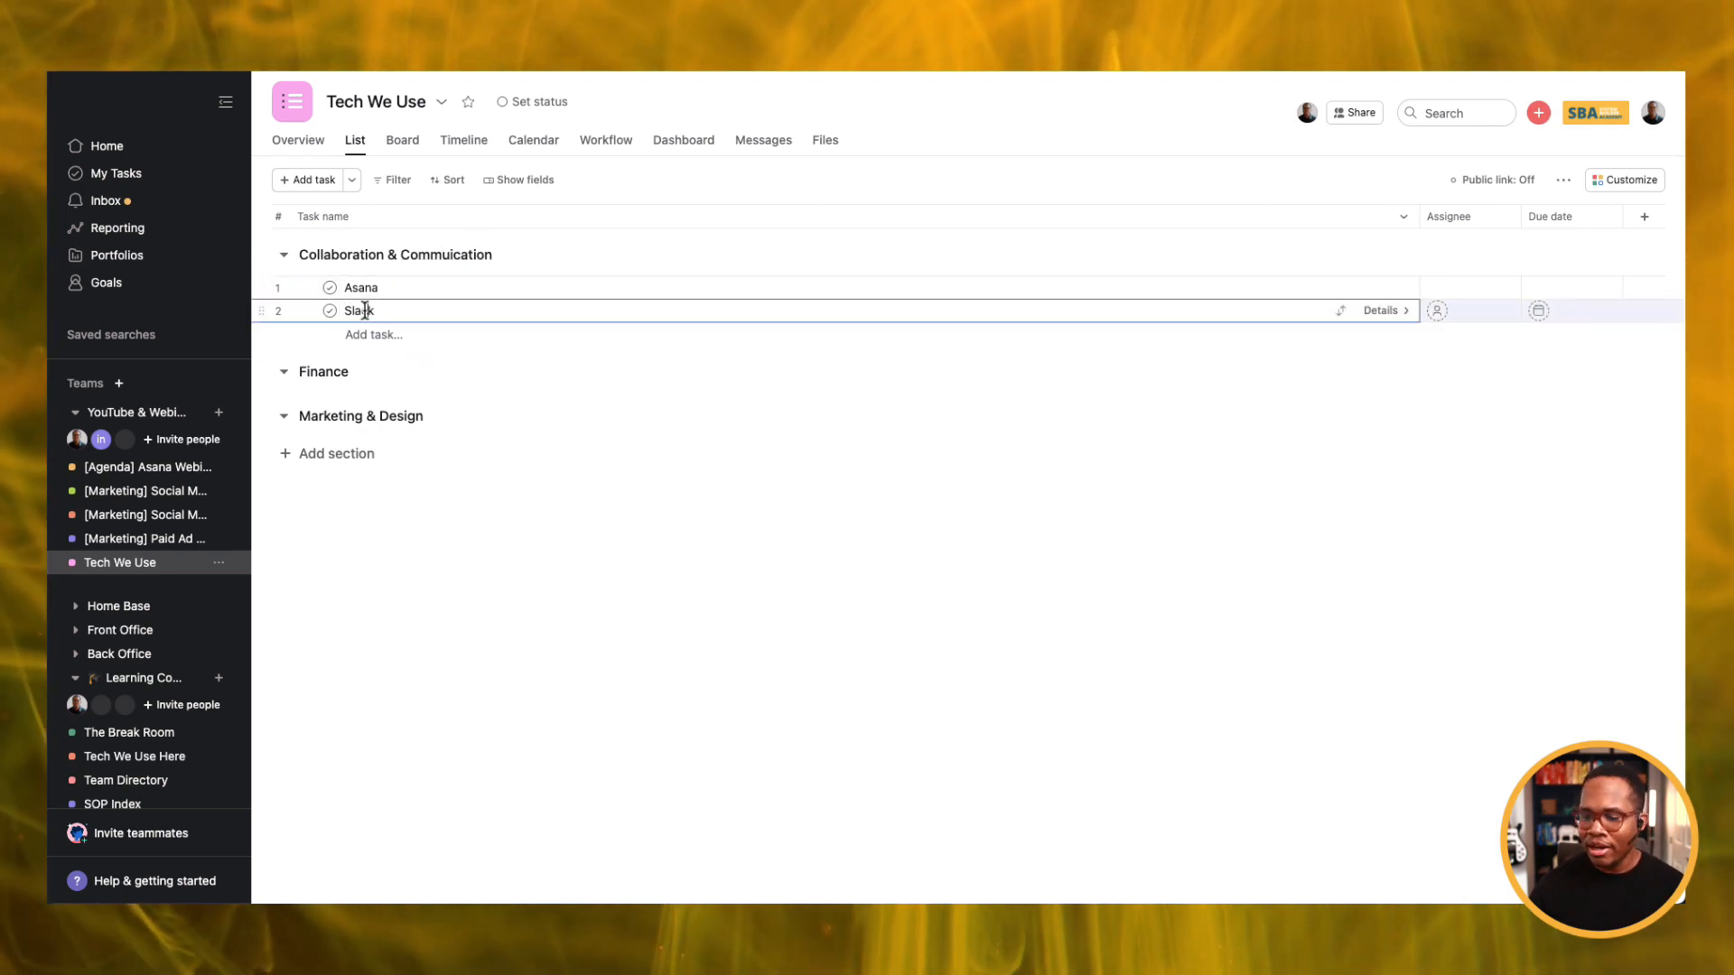
Add a Gmail task under Slack, then start a new task row under Finance.
key(Return)
text(Gmail)
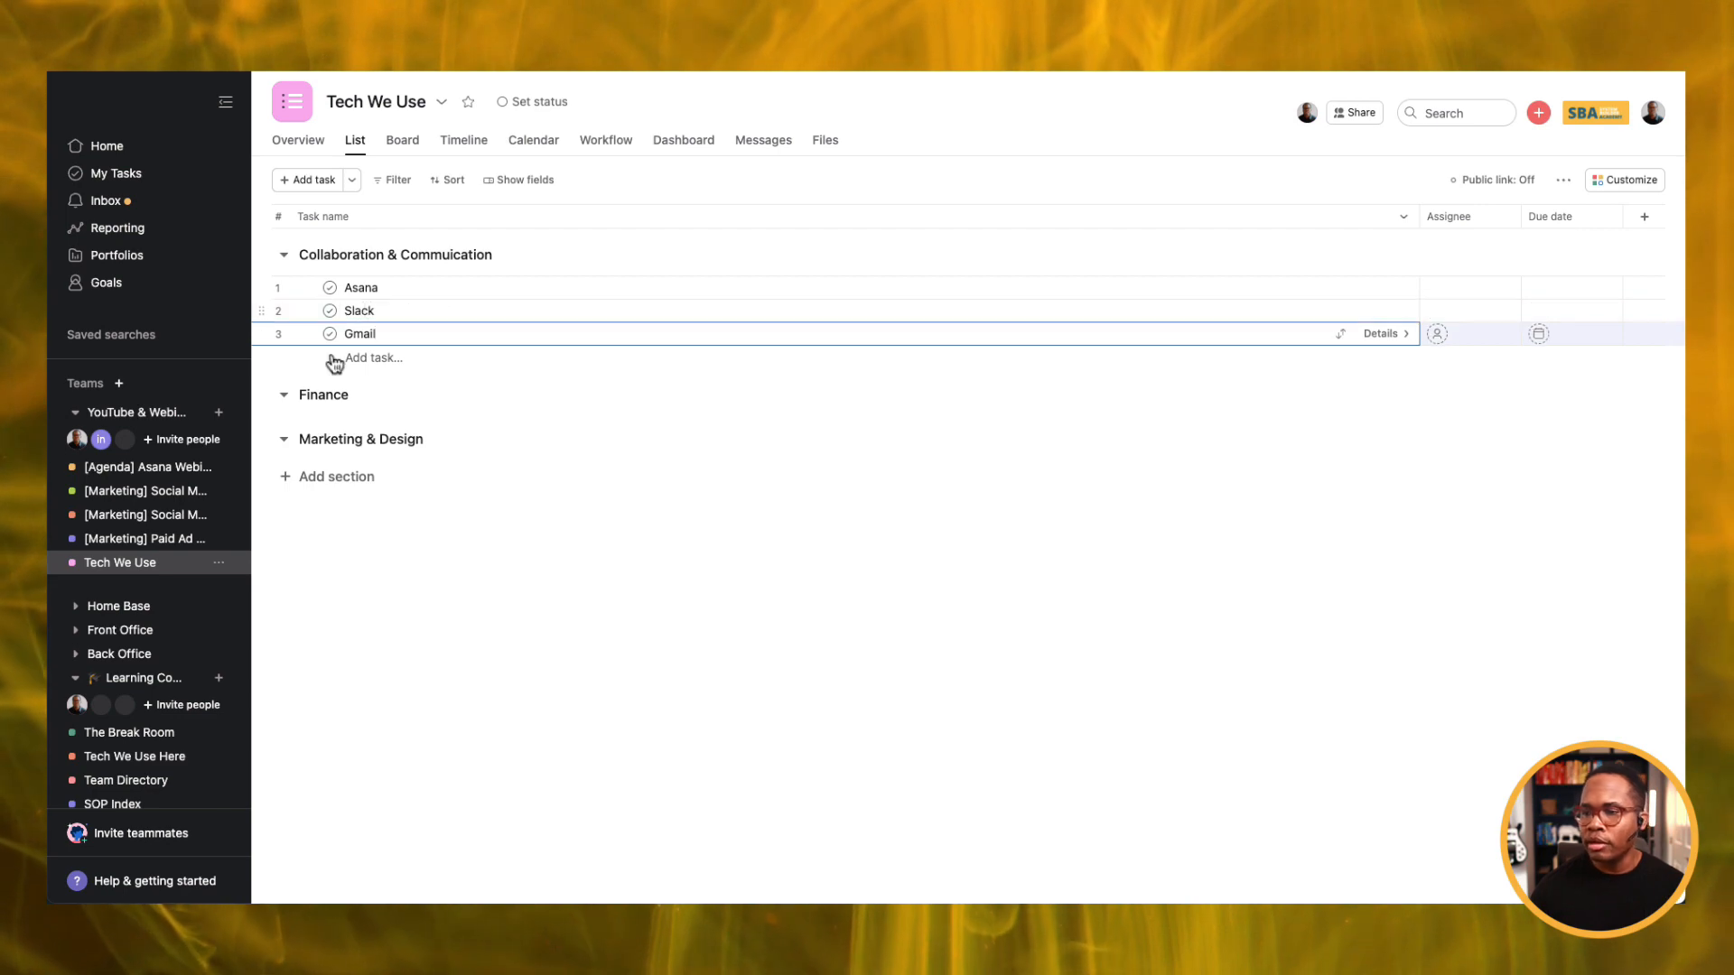
click(327, 394)
key(Return)
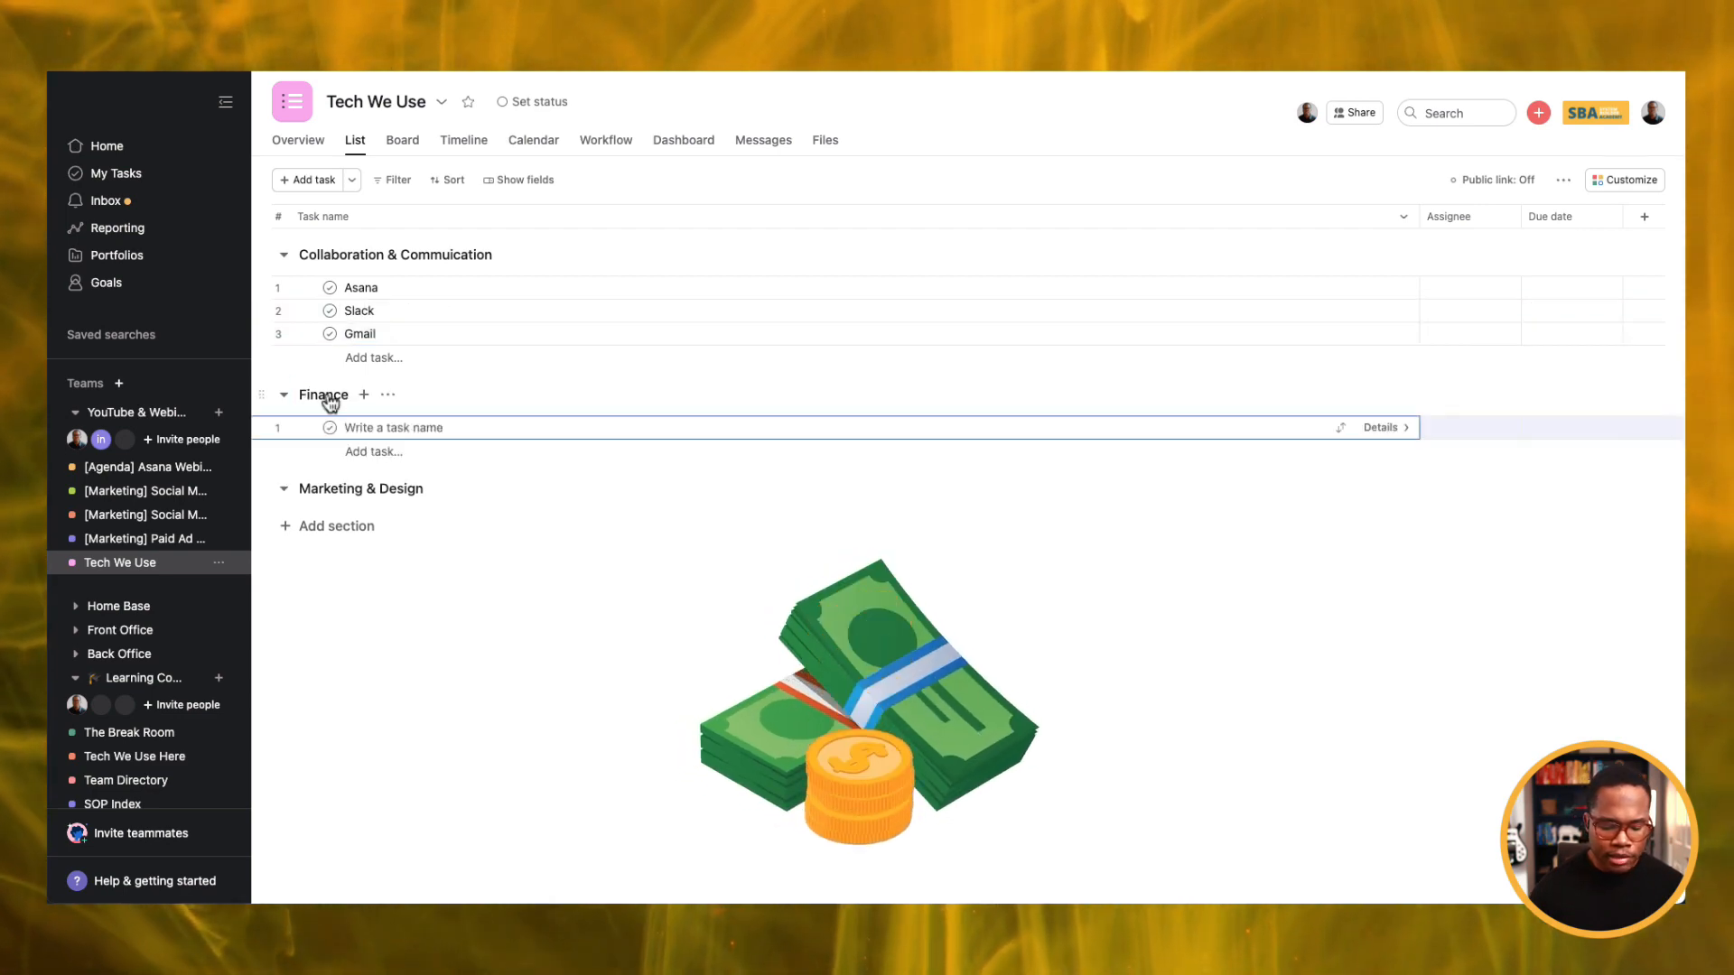
List Quickbooks, Xero and Harvest as tasks under the Finance section.
text(Quickbooks)
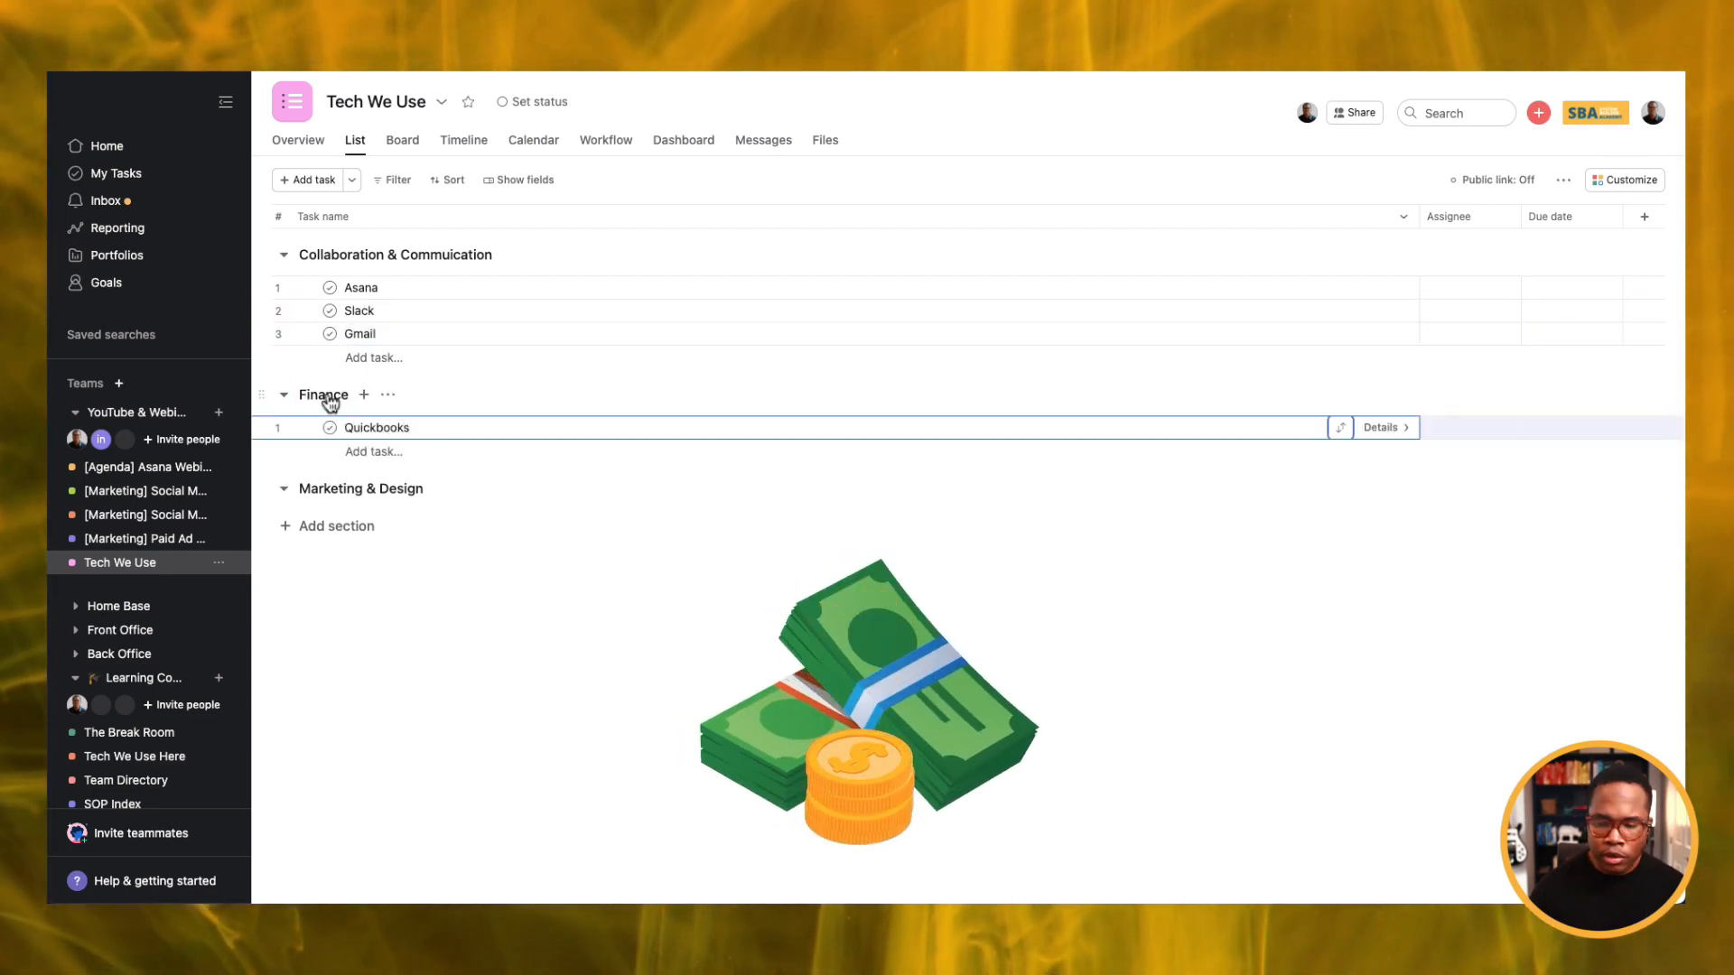
key(Return)
click(629, 617)
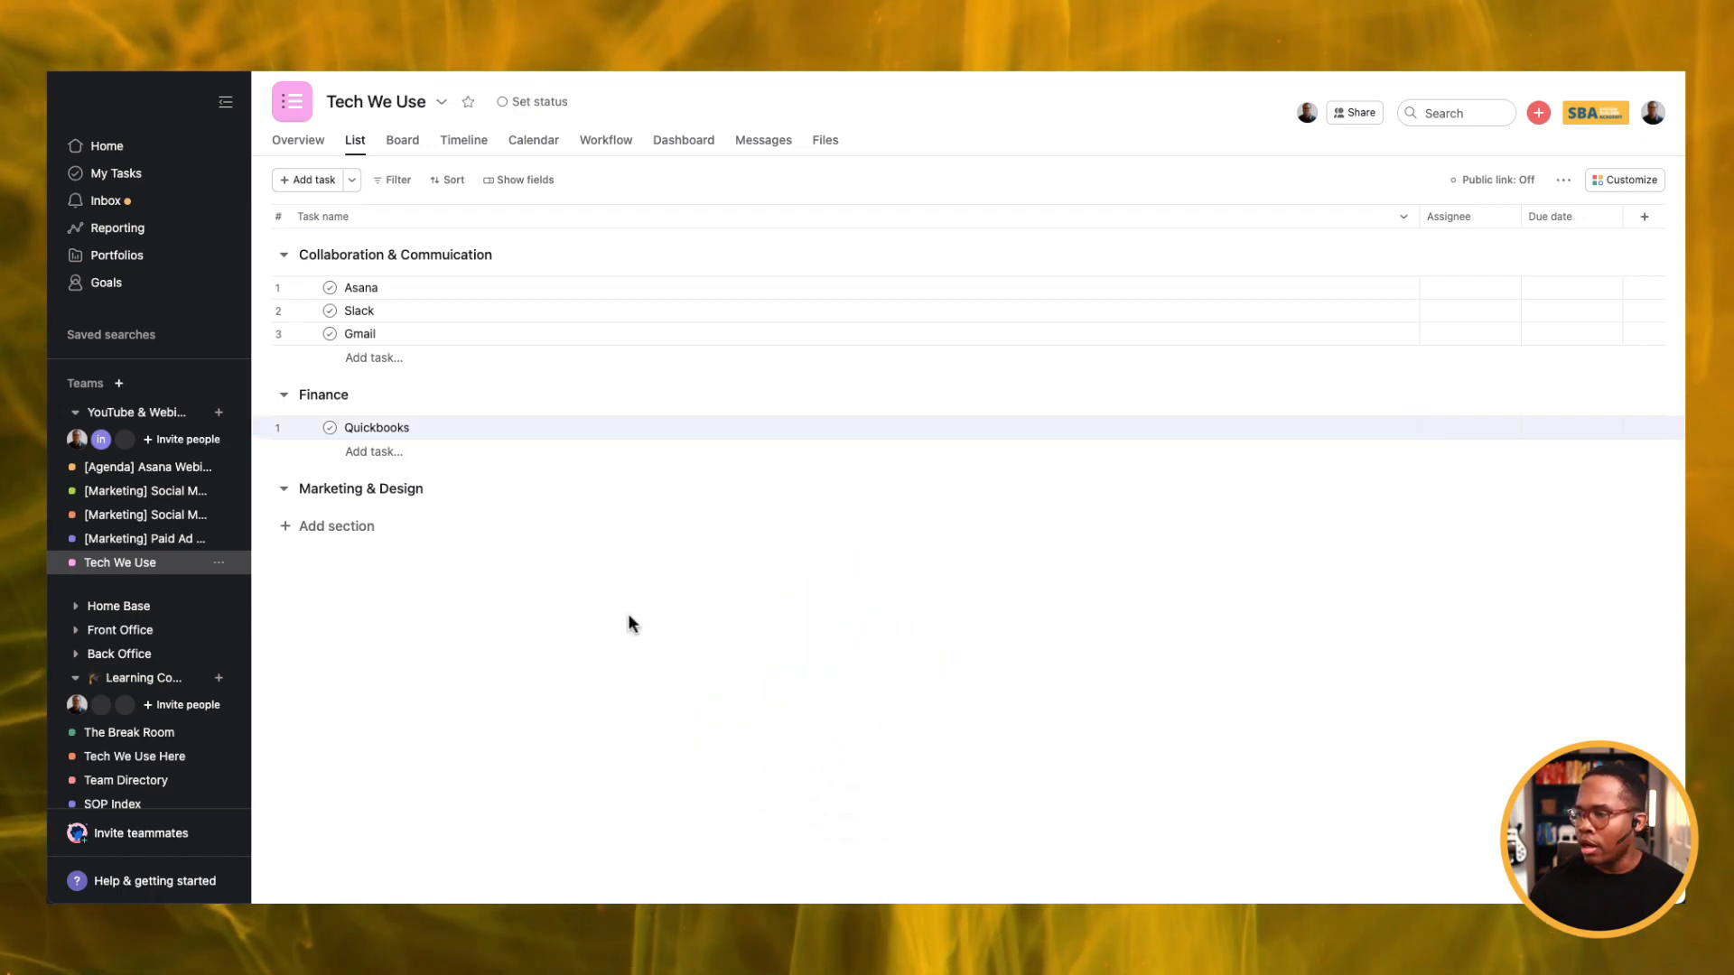
click(409, 427)
key(Return)
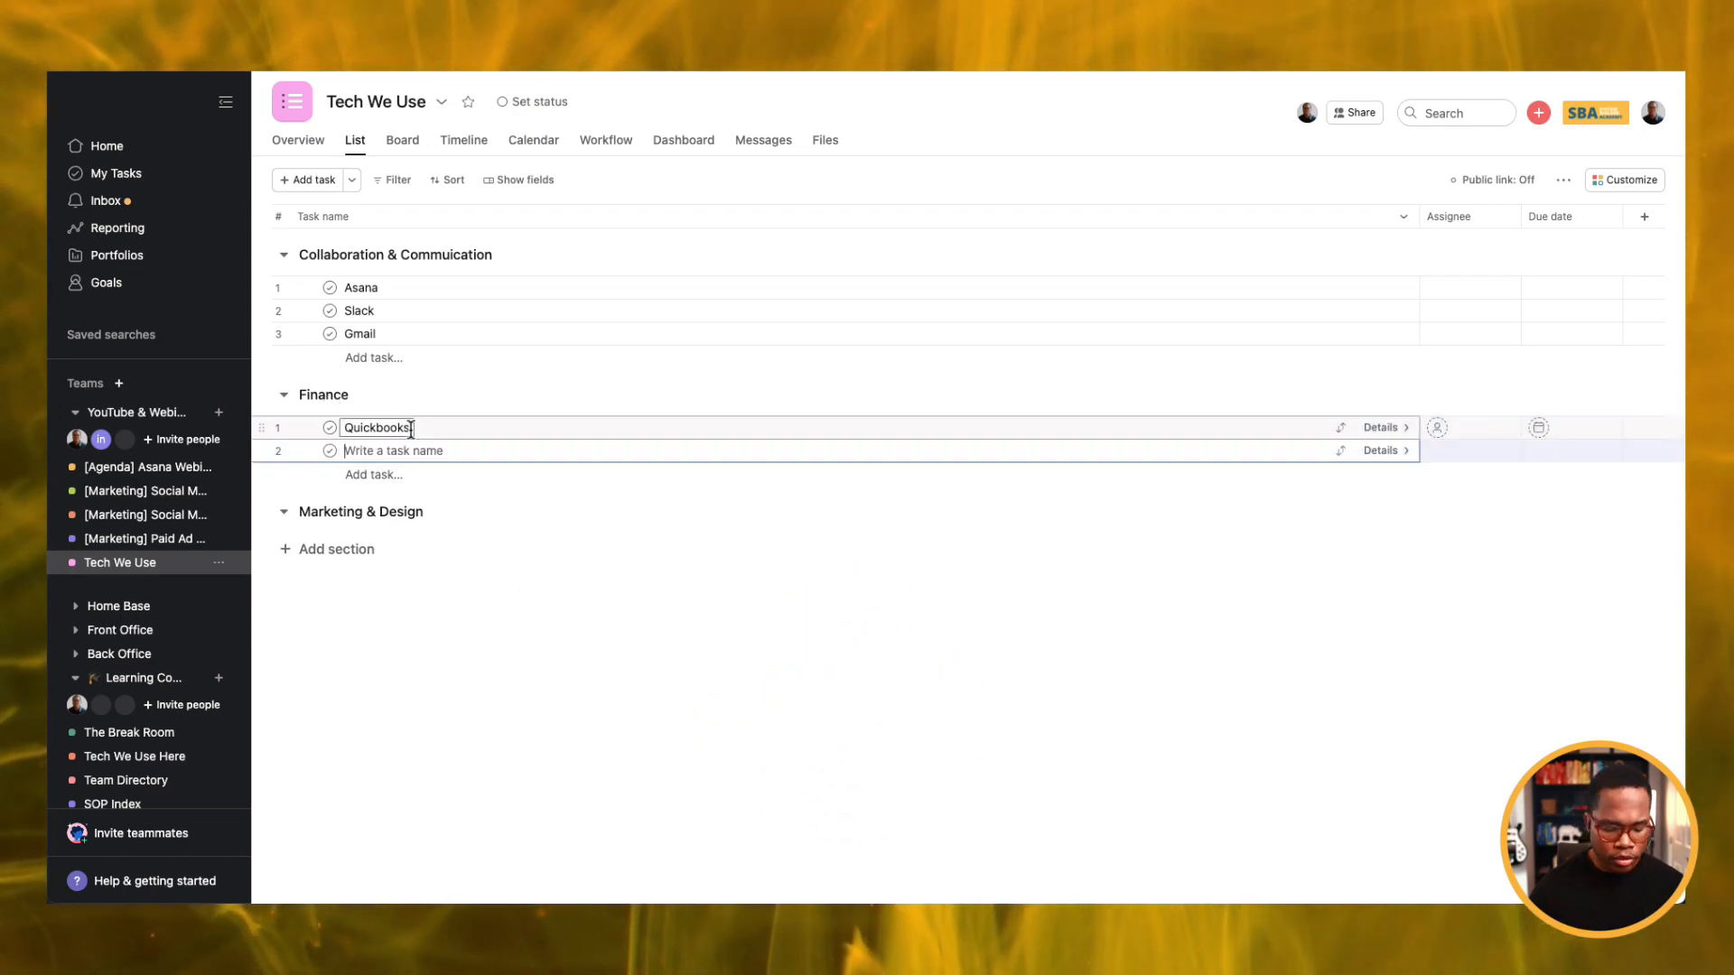
text(Xero)
key(Return)
text(Harvest)
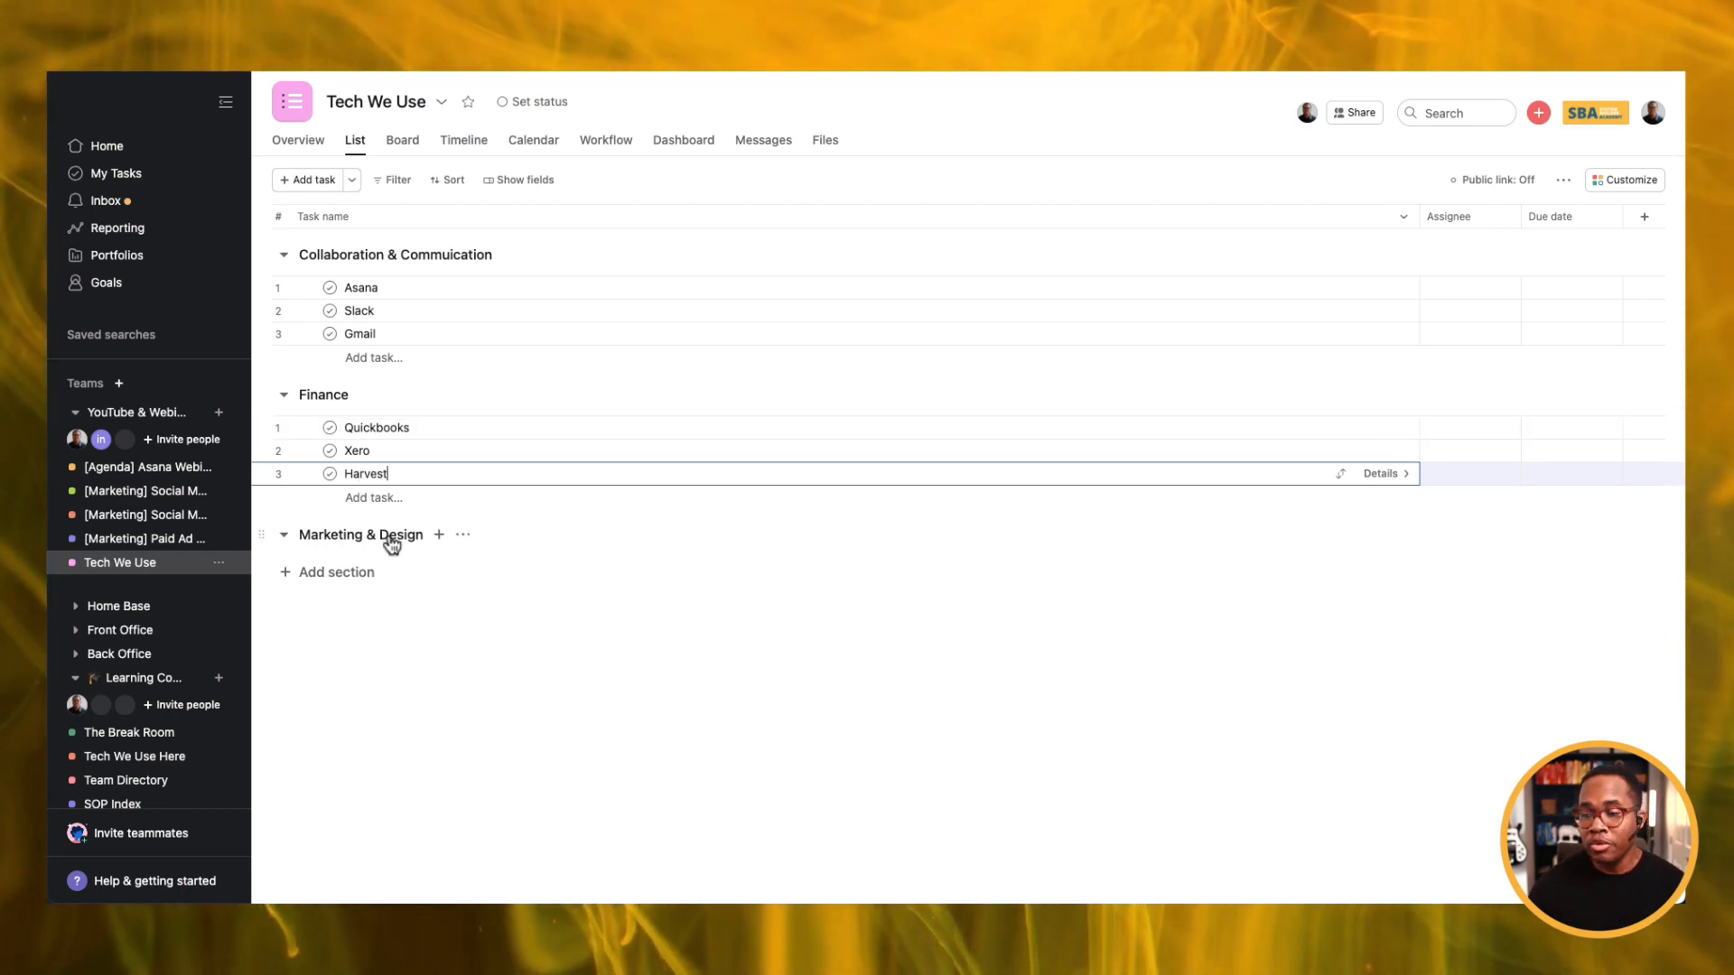
Add Canva, Photoshop and Figma as tasks under Marketing & Design.
click(390, 538)
key(Return)
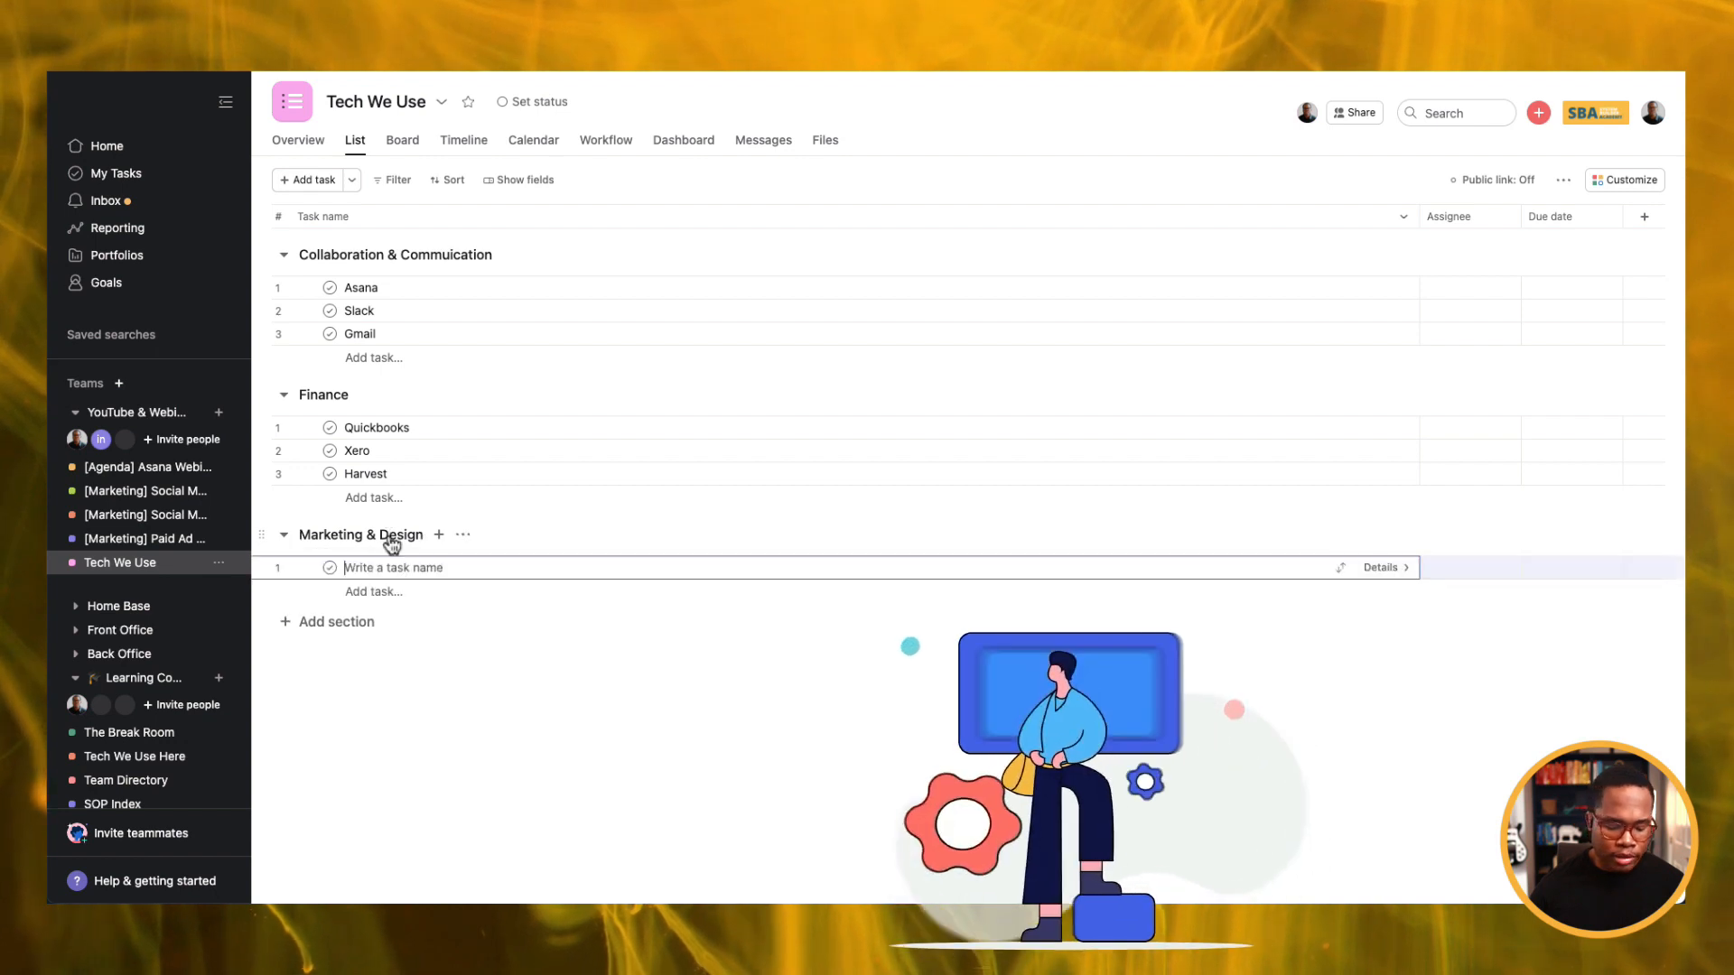
text(Canva)
key(Return)
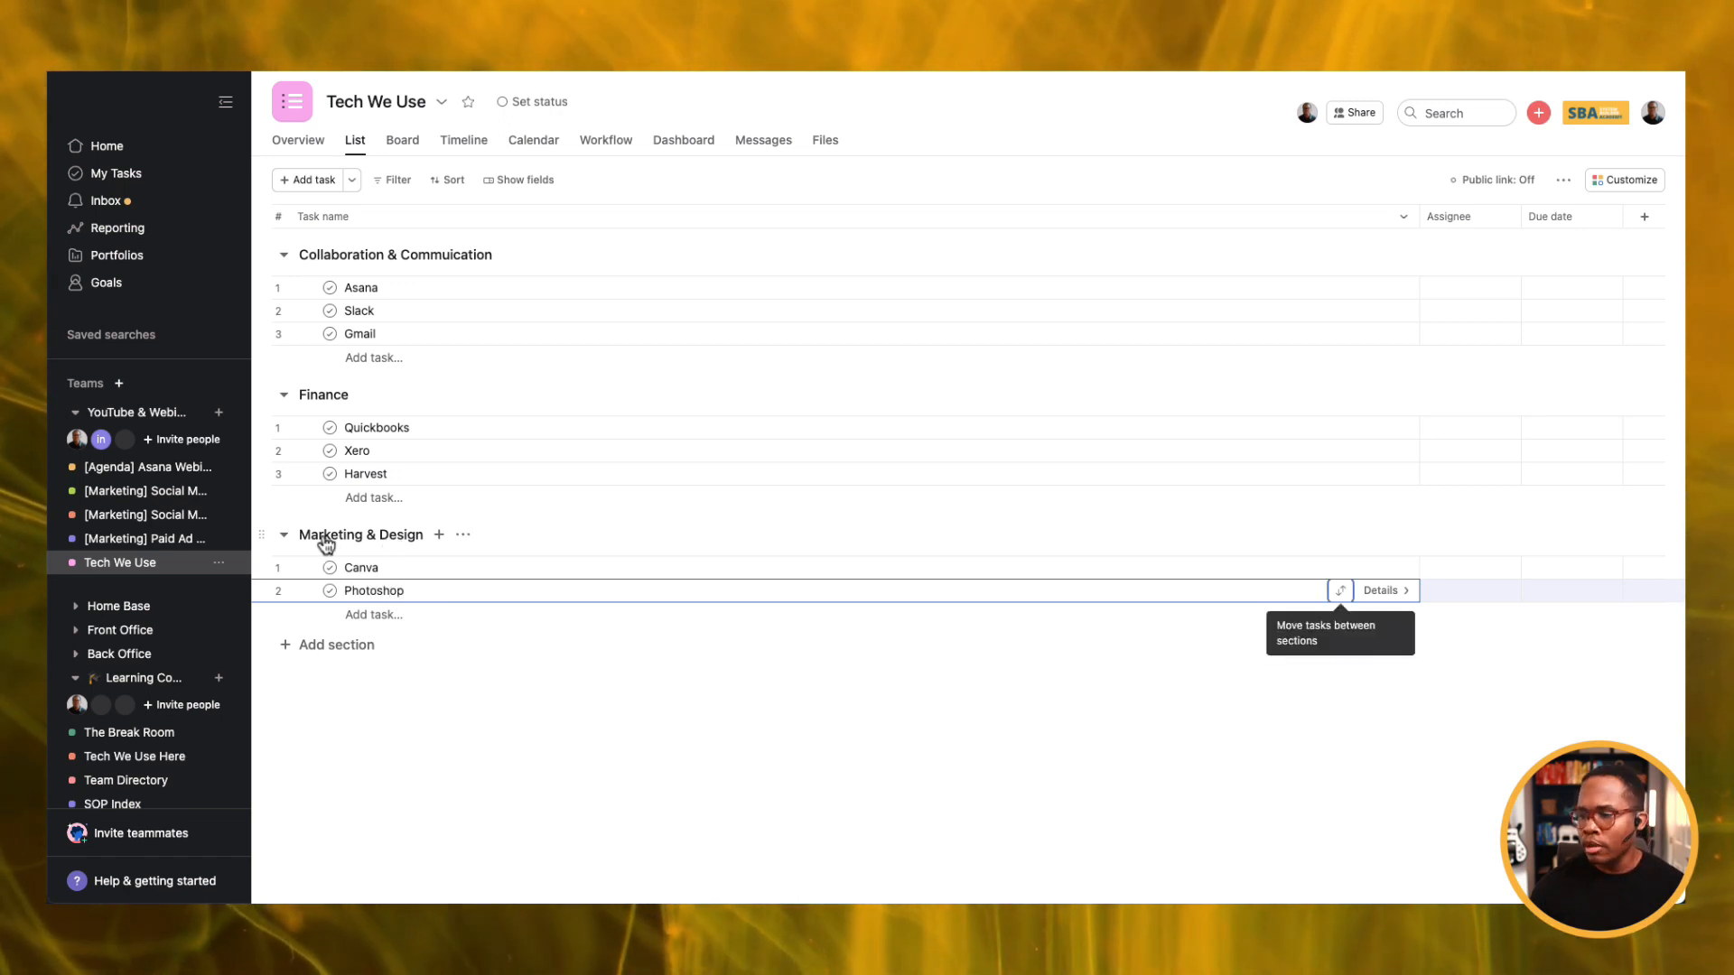
click(398, 589)
key(Return)
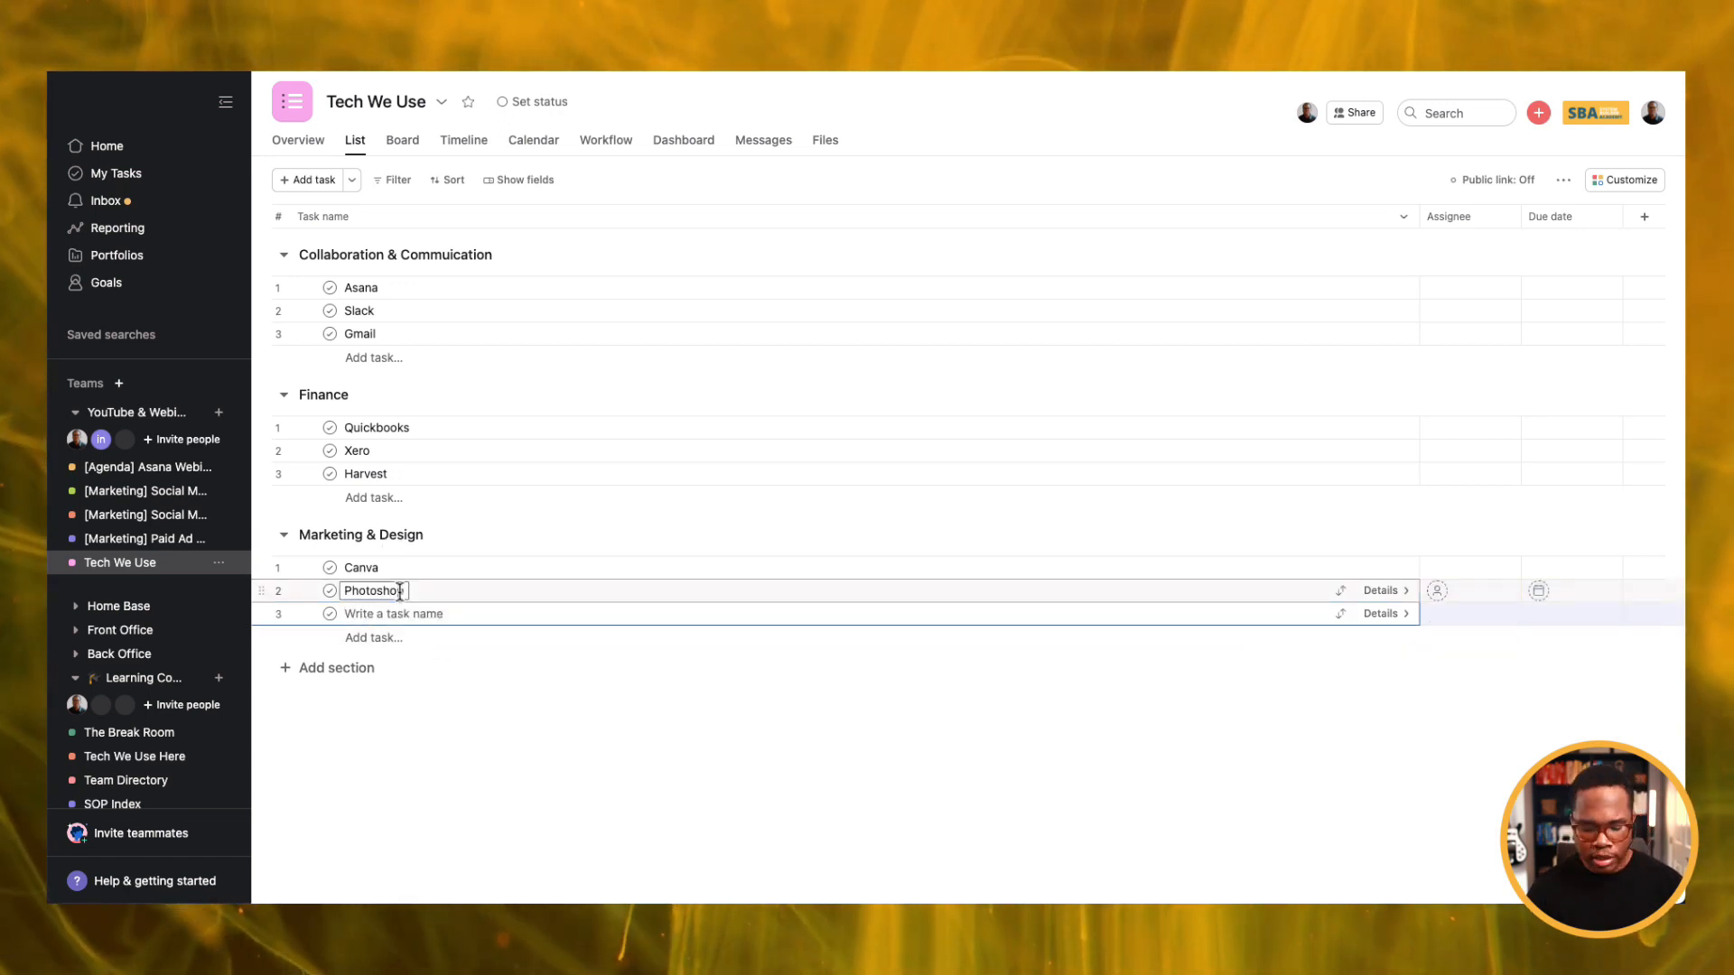
text(Figma)
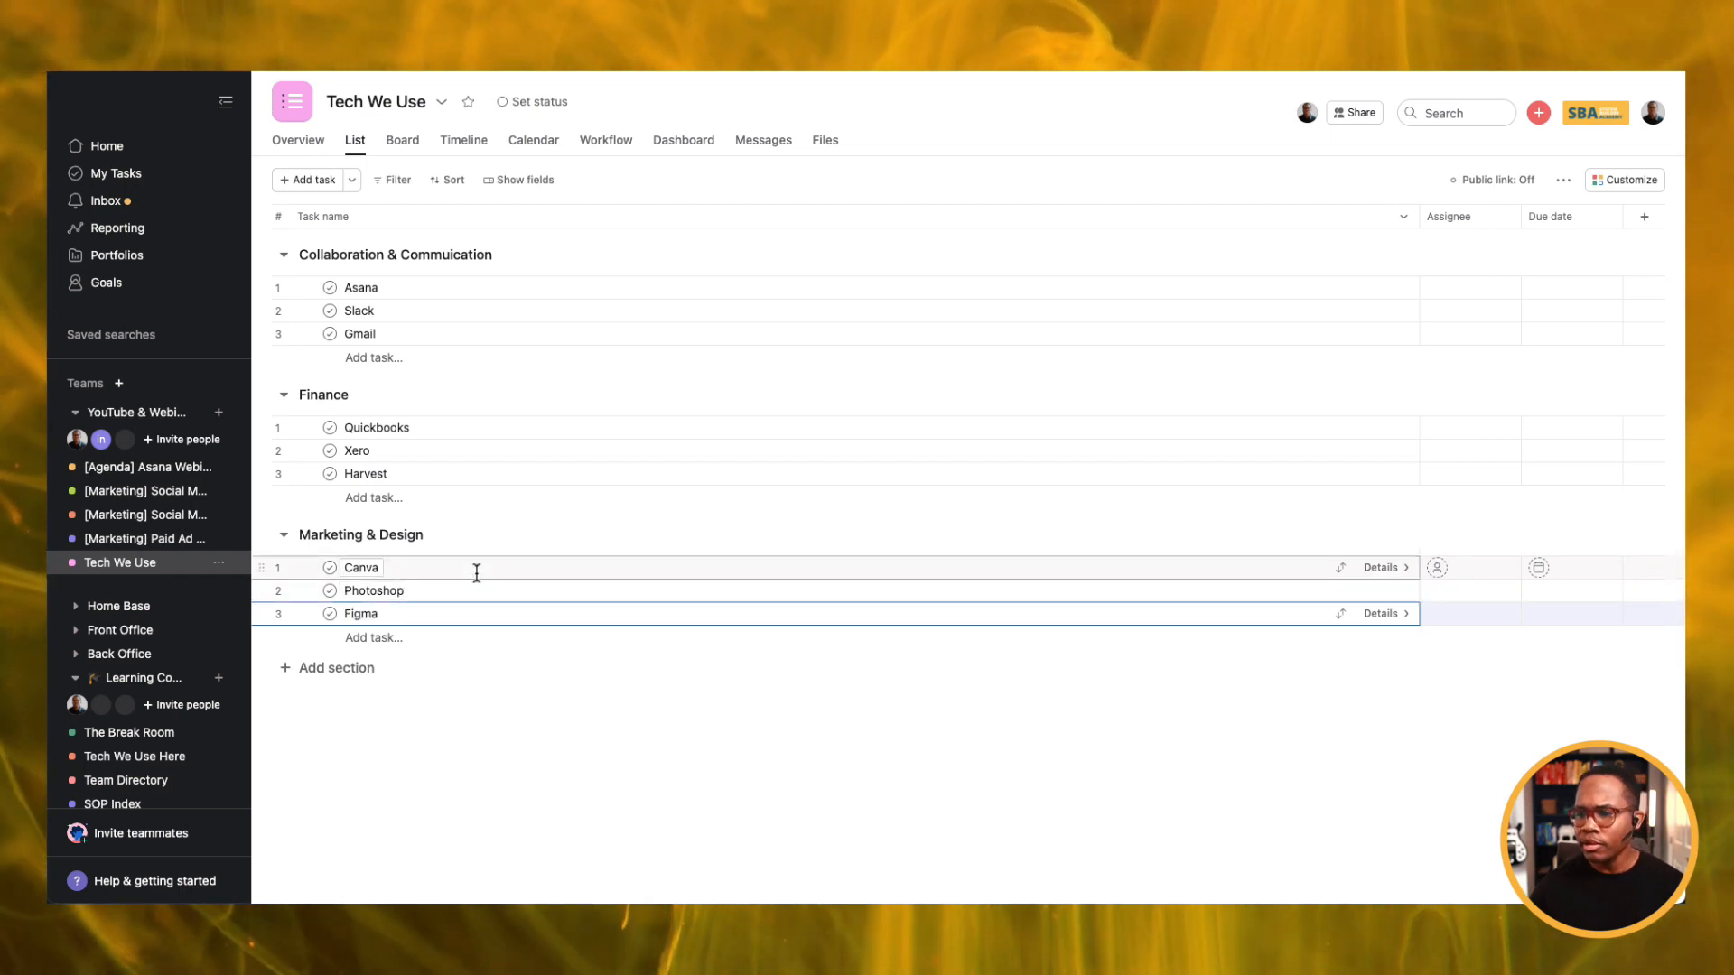
click(512, 768)
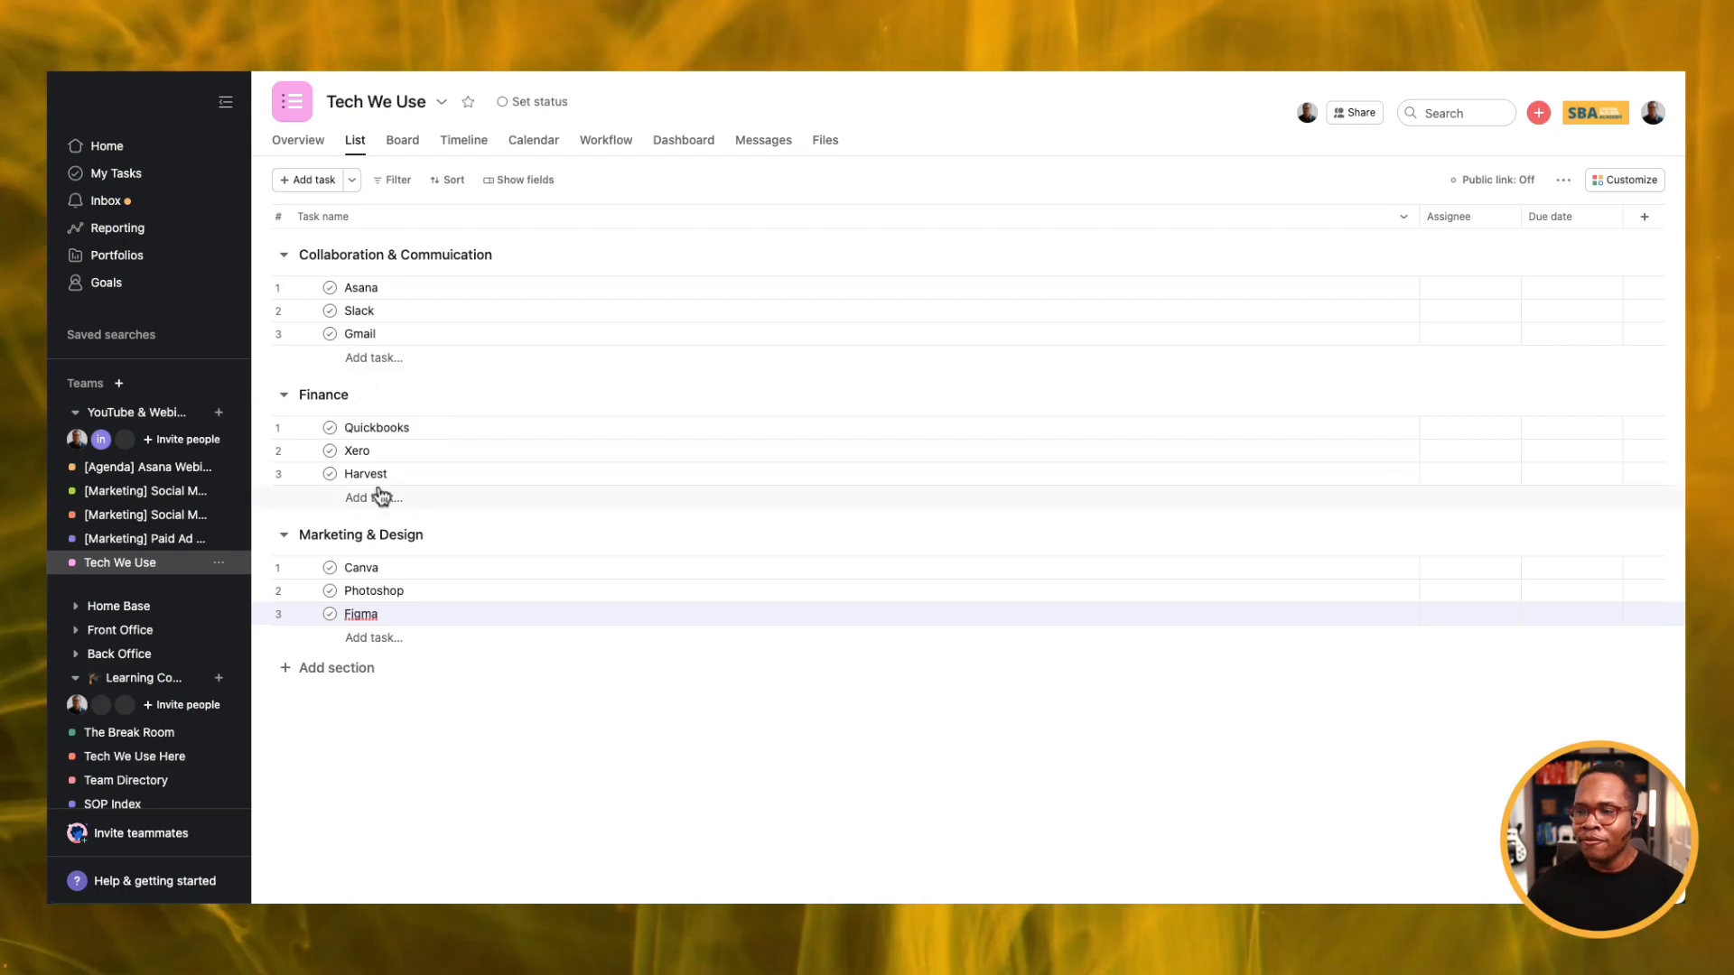
Search Google for 'Slack knowledgebase' in a new tab and scroll to the Slack Help Center result.
key(super+t)
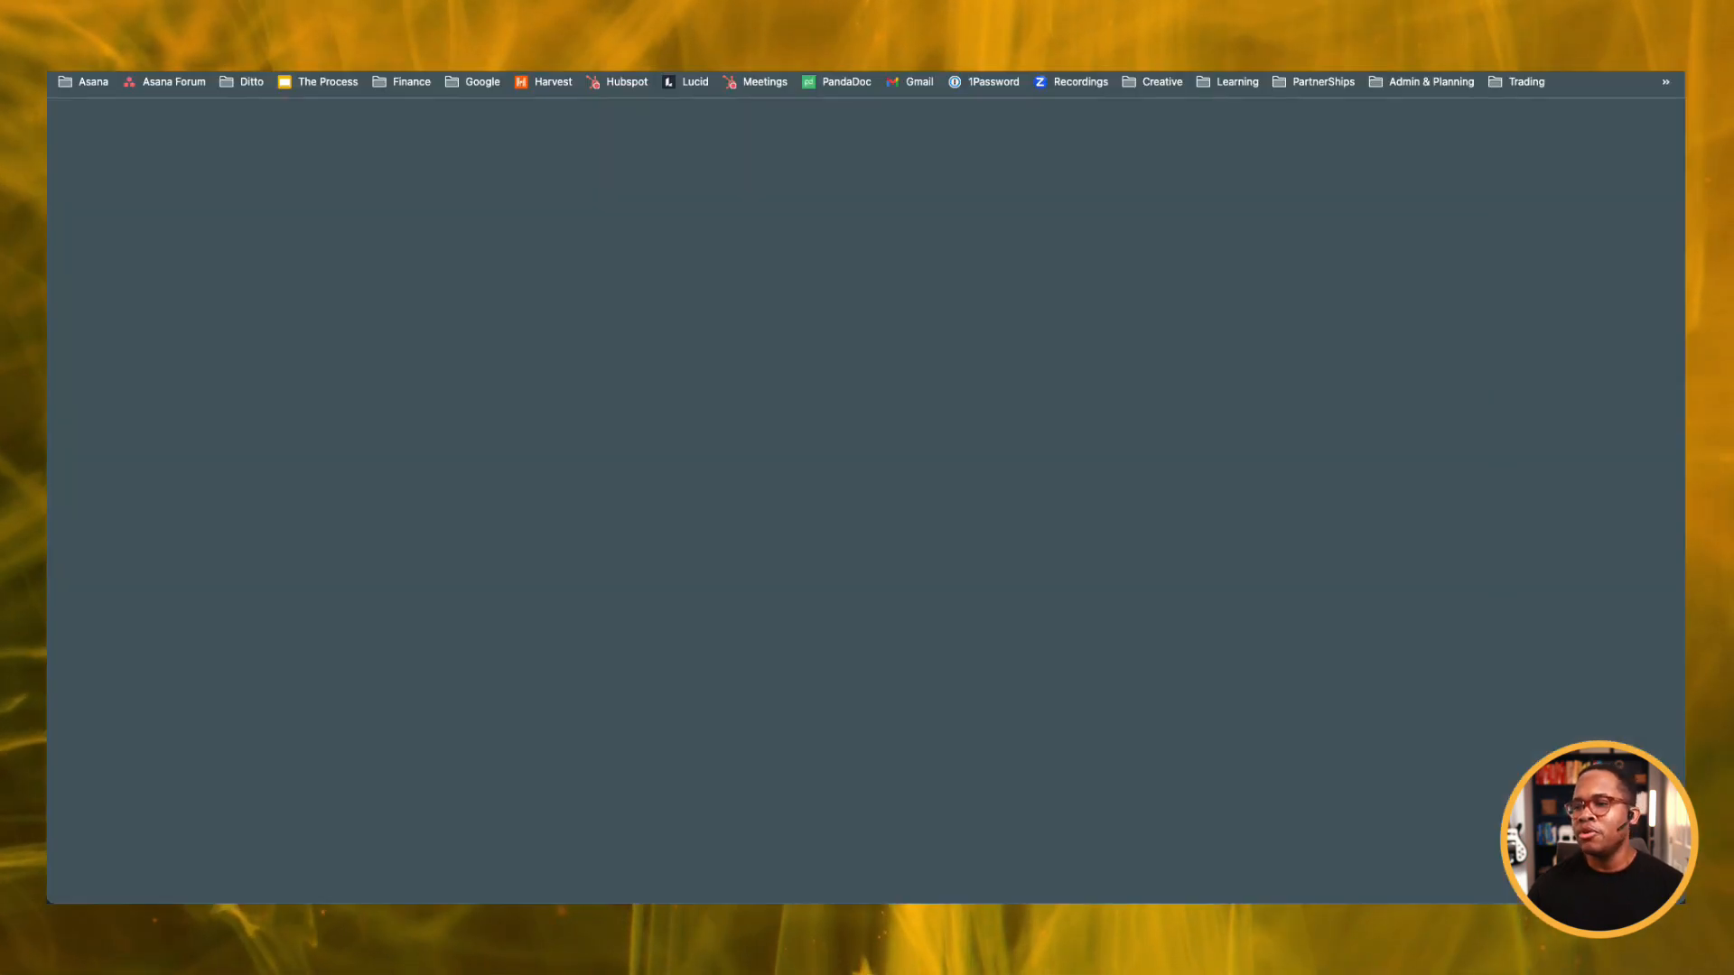
text(Sla)
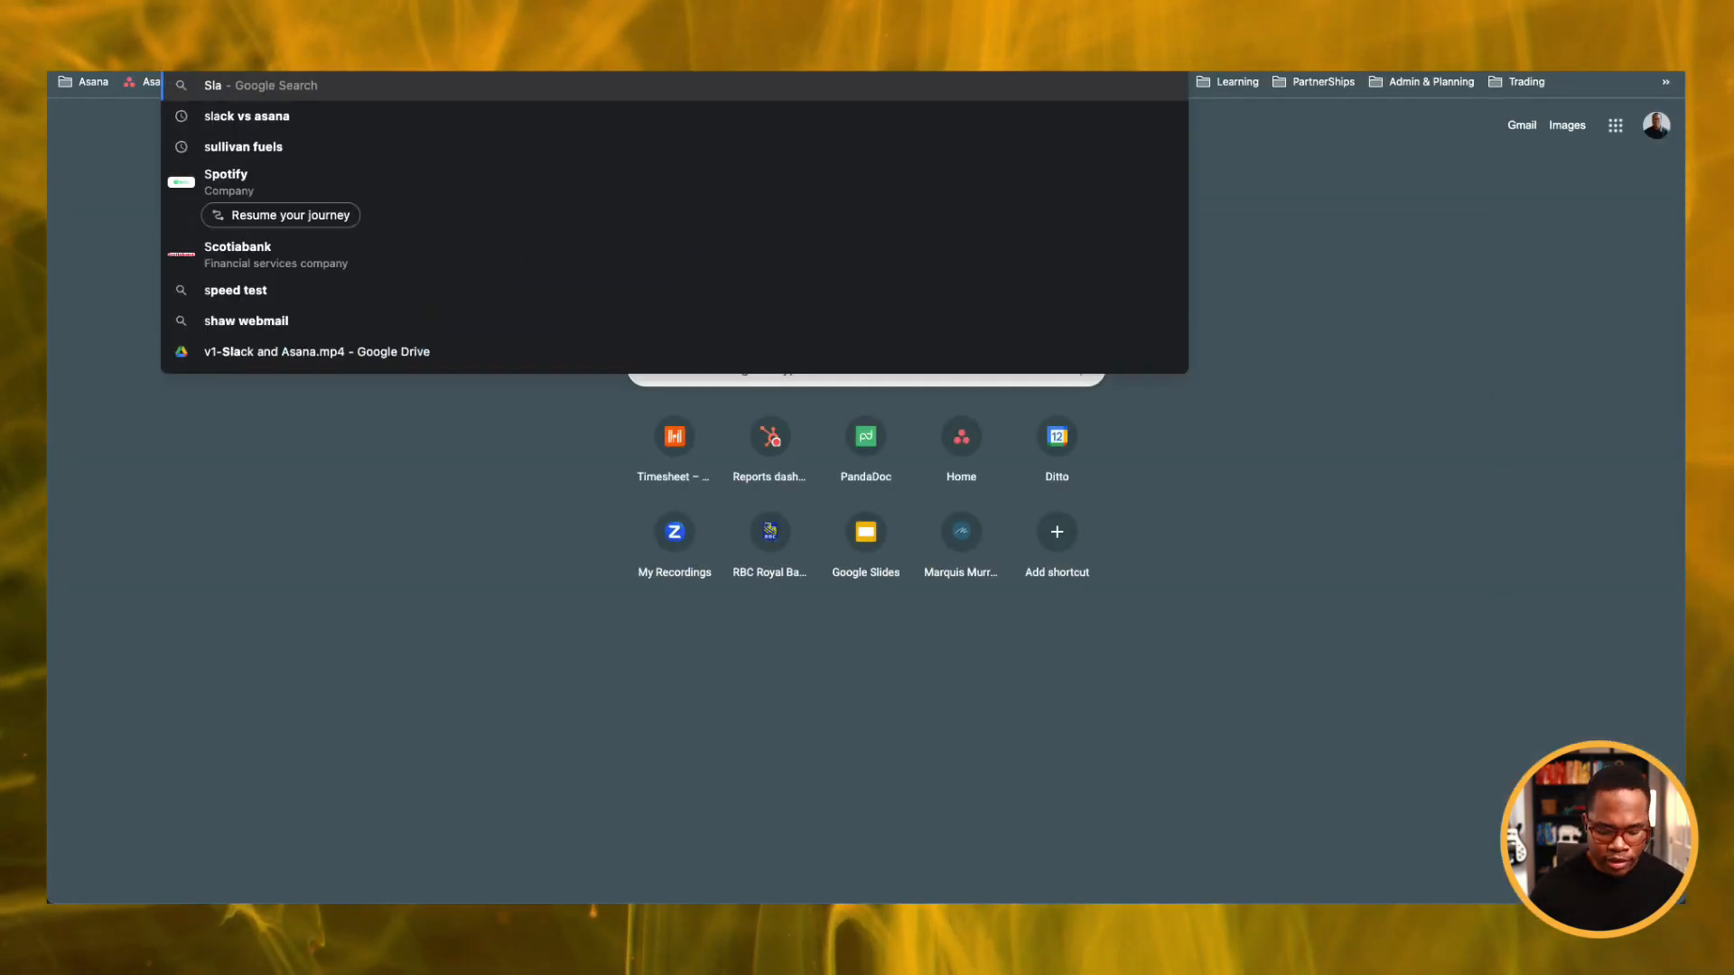
text(ck knowledgeba)
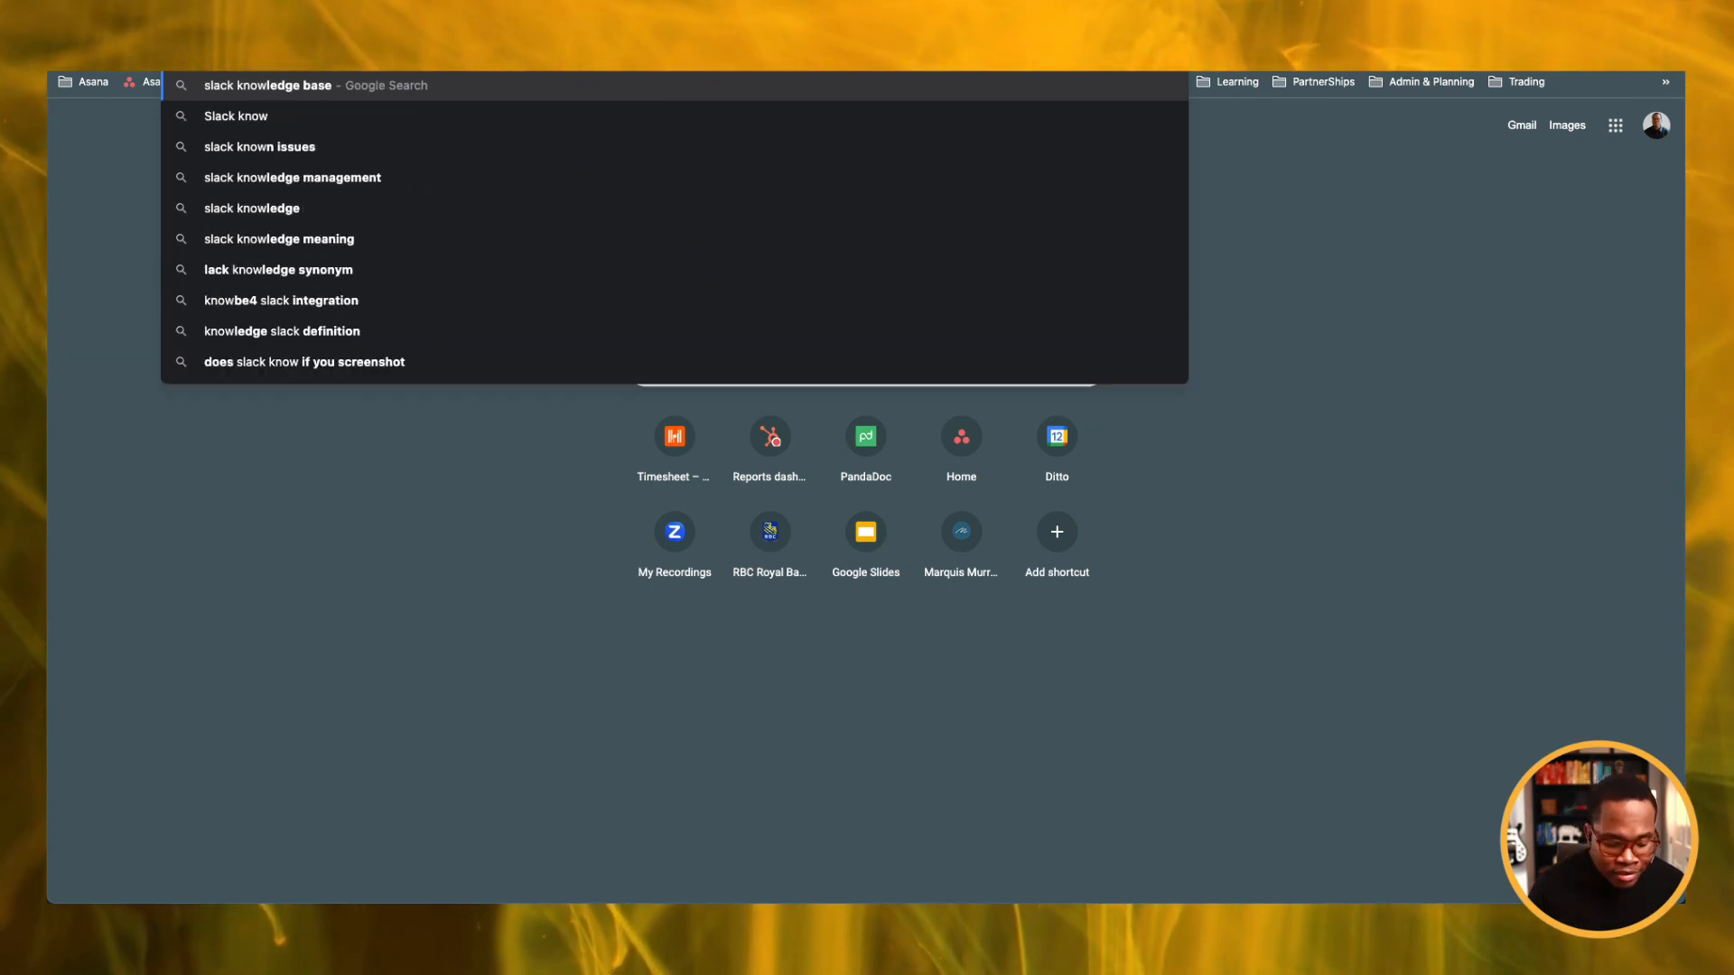
text(se)
key(Return)
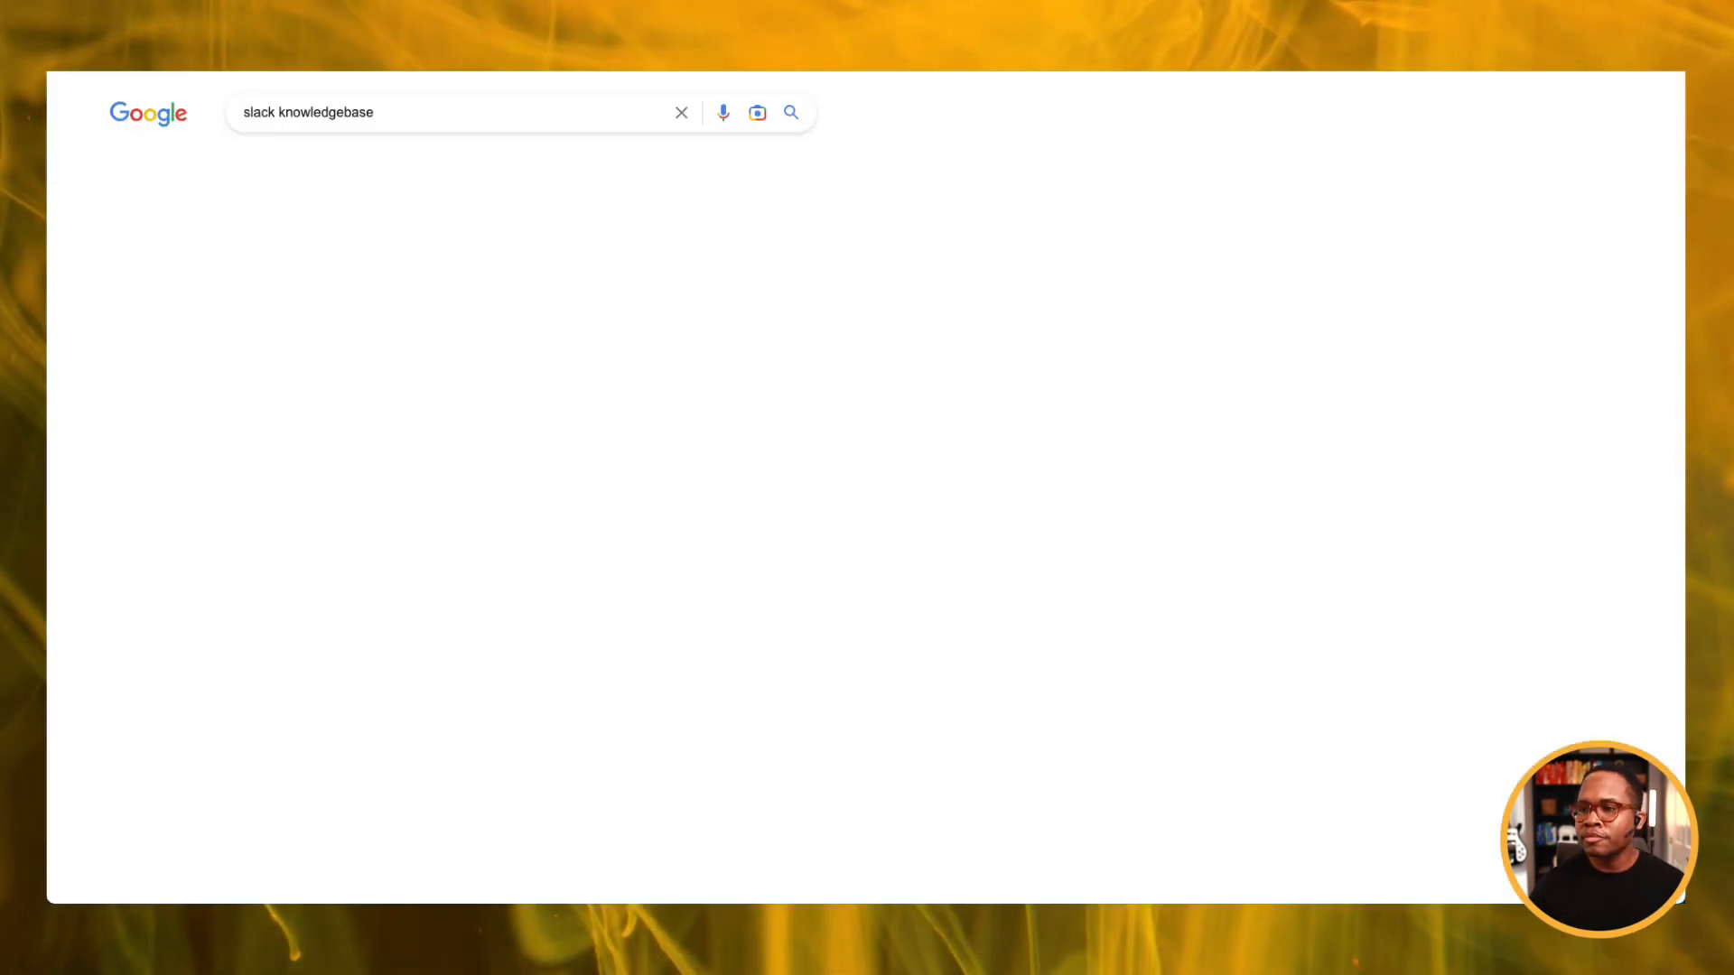
click(388, 112)
click(379, 606)
scroll(388, 614, down, 1)
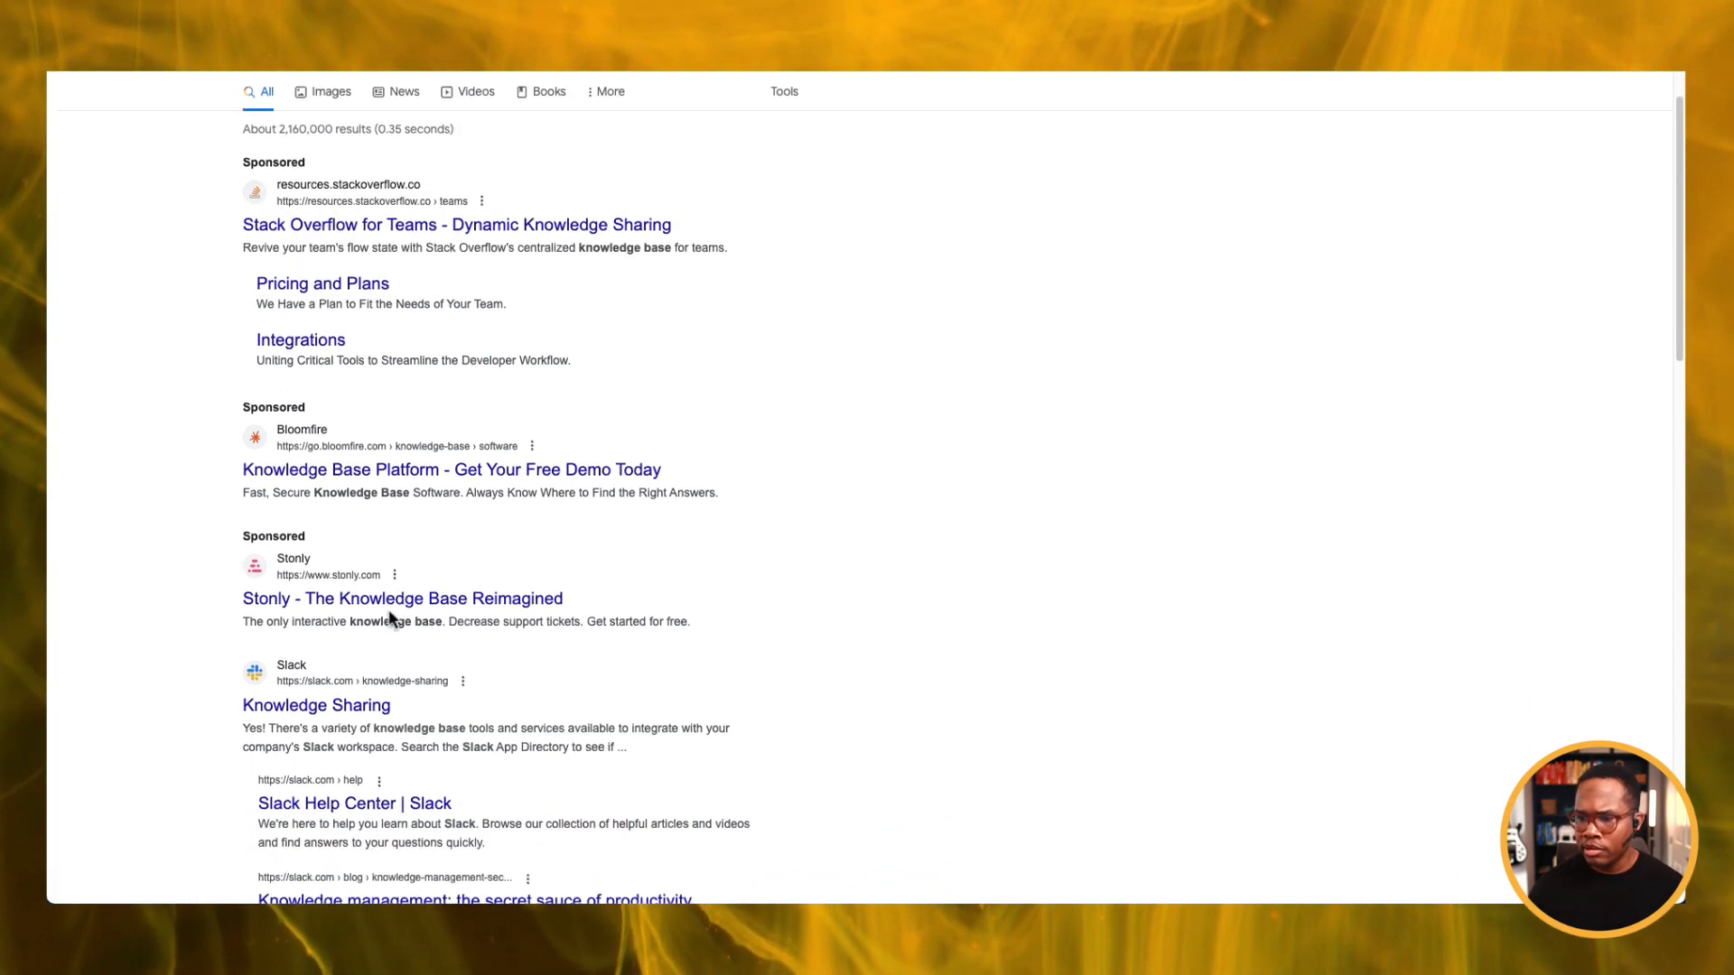
scroll(348, 709, down, 3)
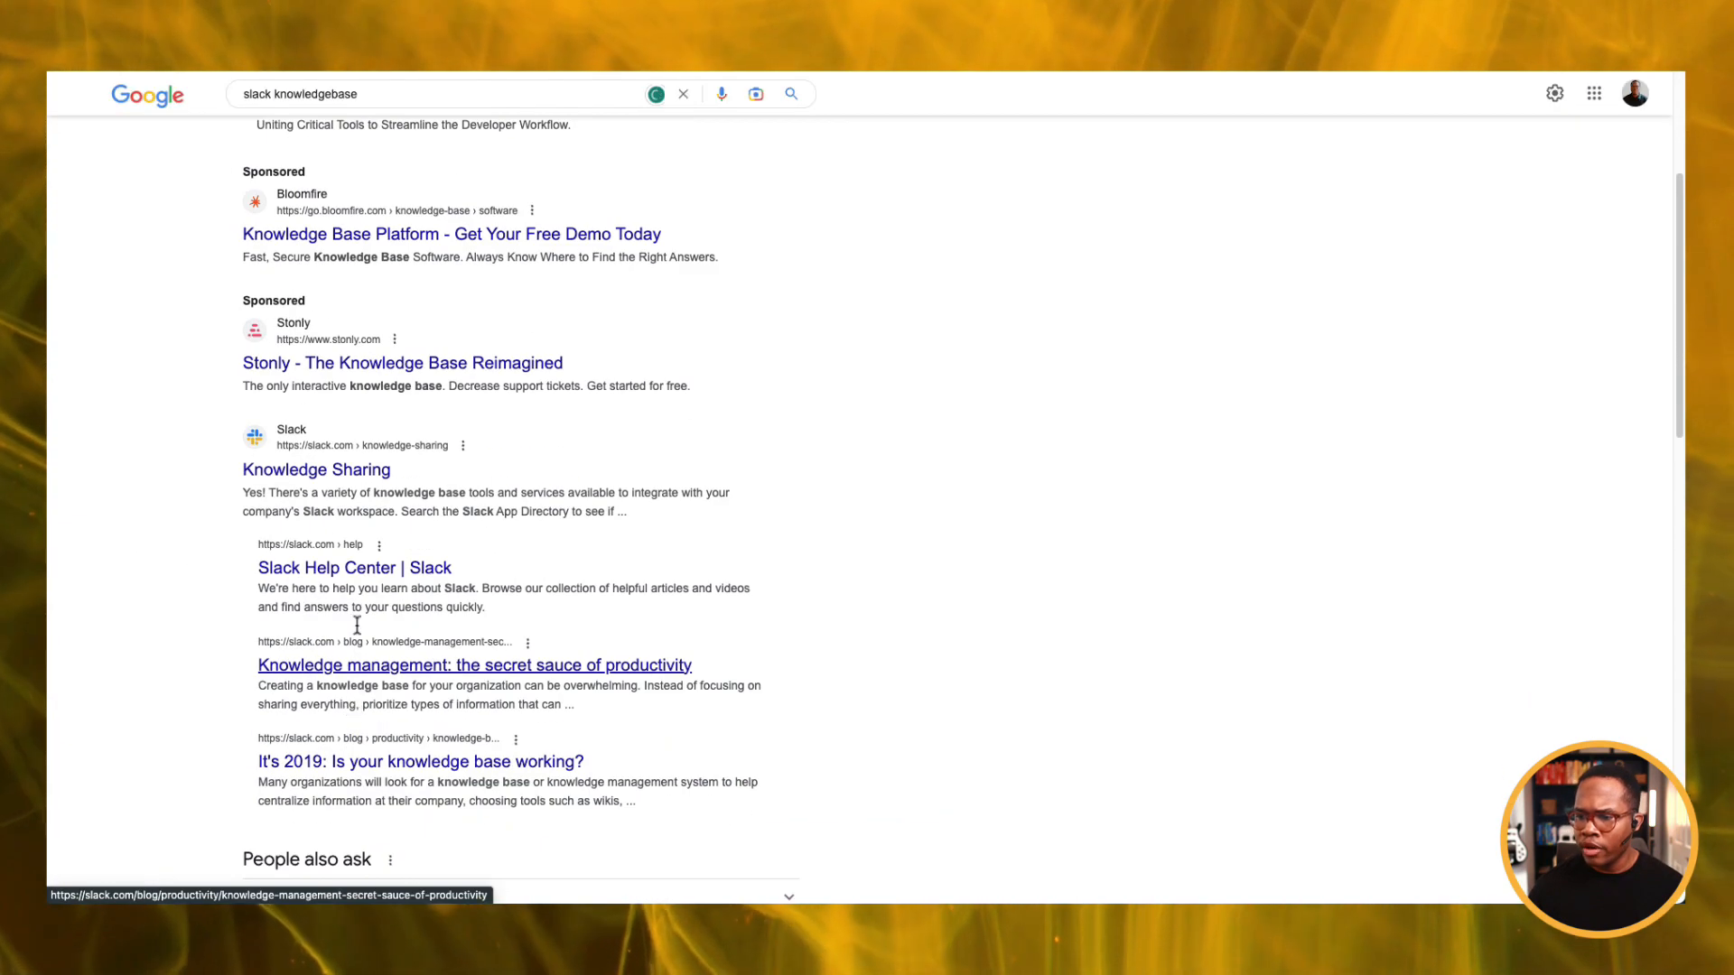
Open the Slack Help Center's Getting started topics, then the 'Create a Slack workspace' article.
click(353, 569)
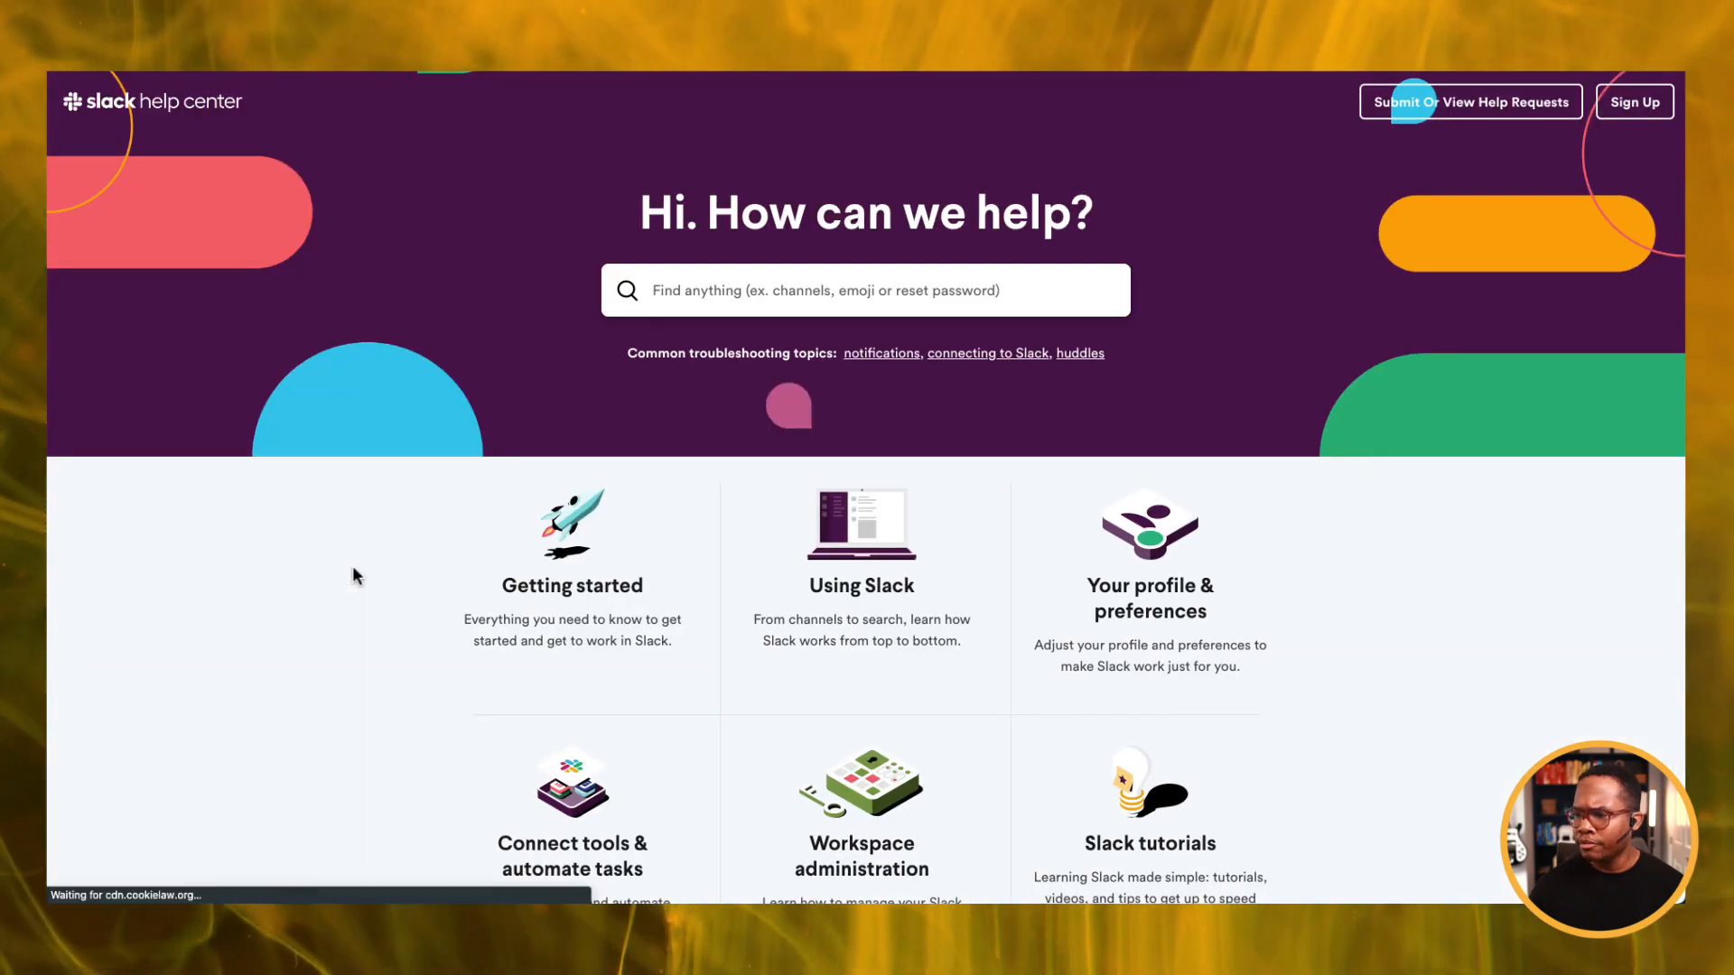
click(553, 575)
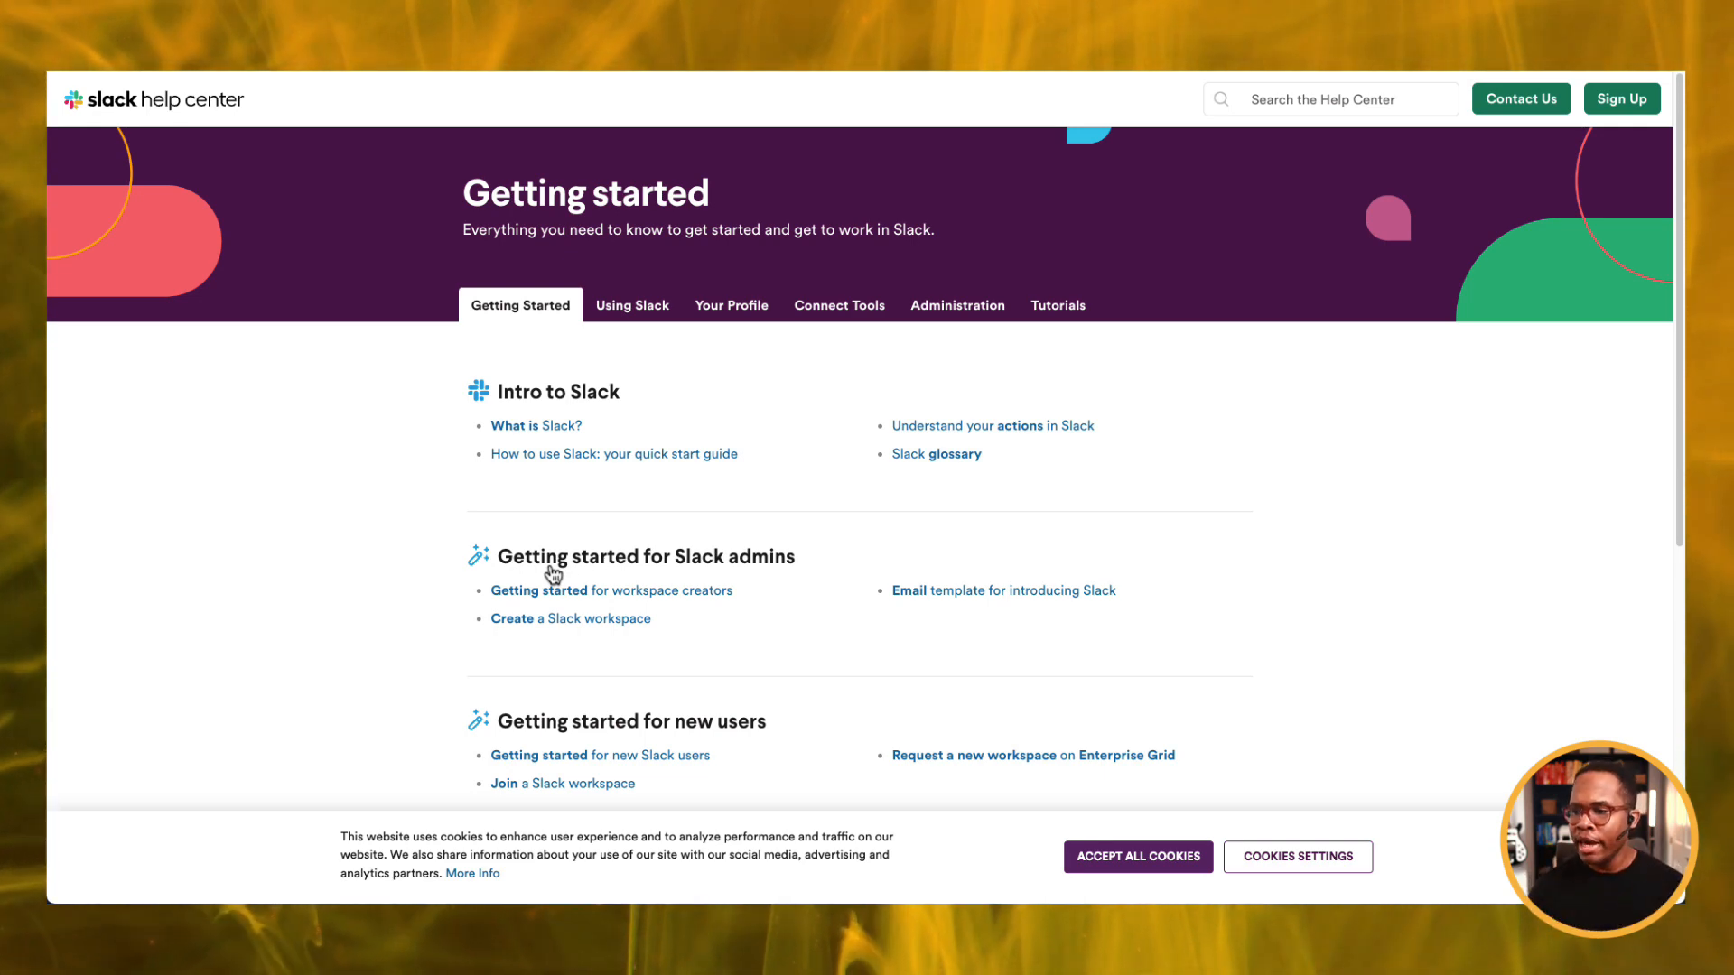
scroll(496, 646, down, 2)
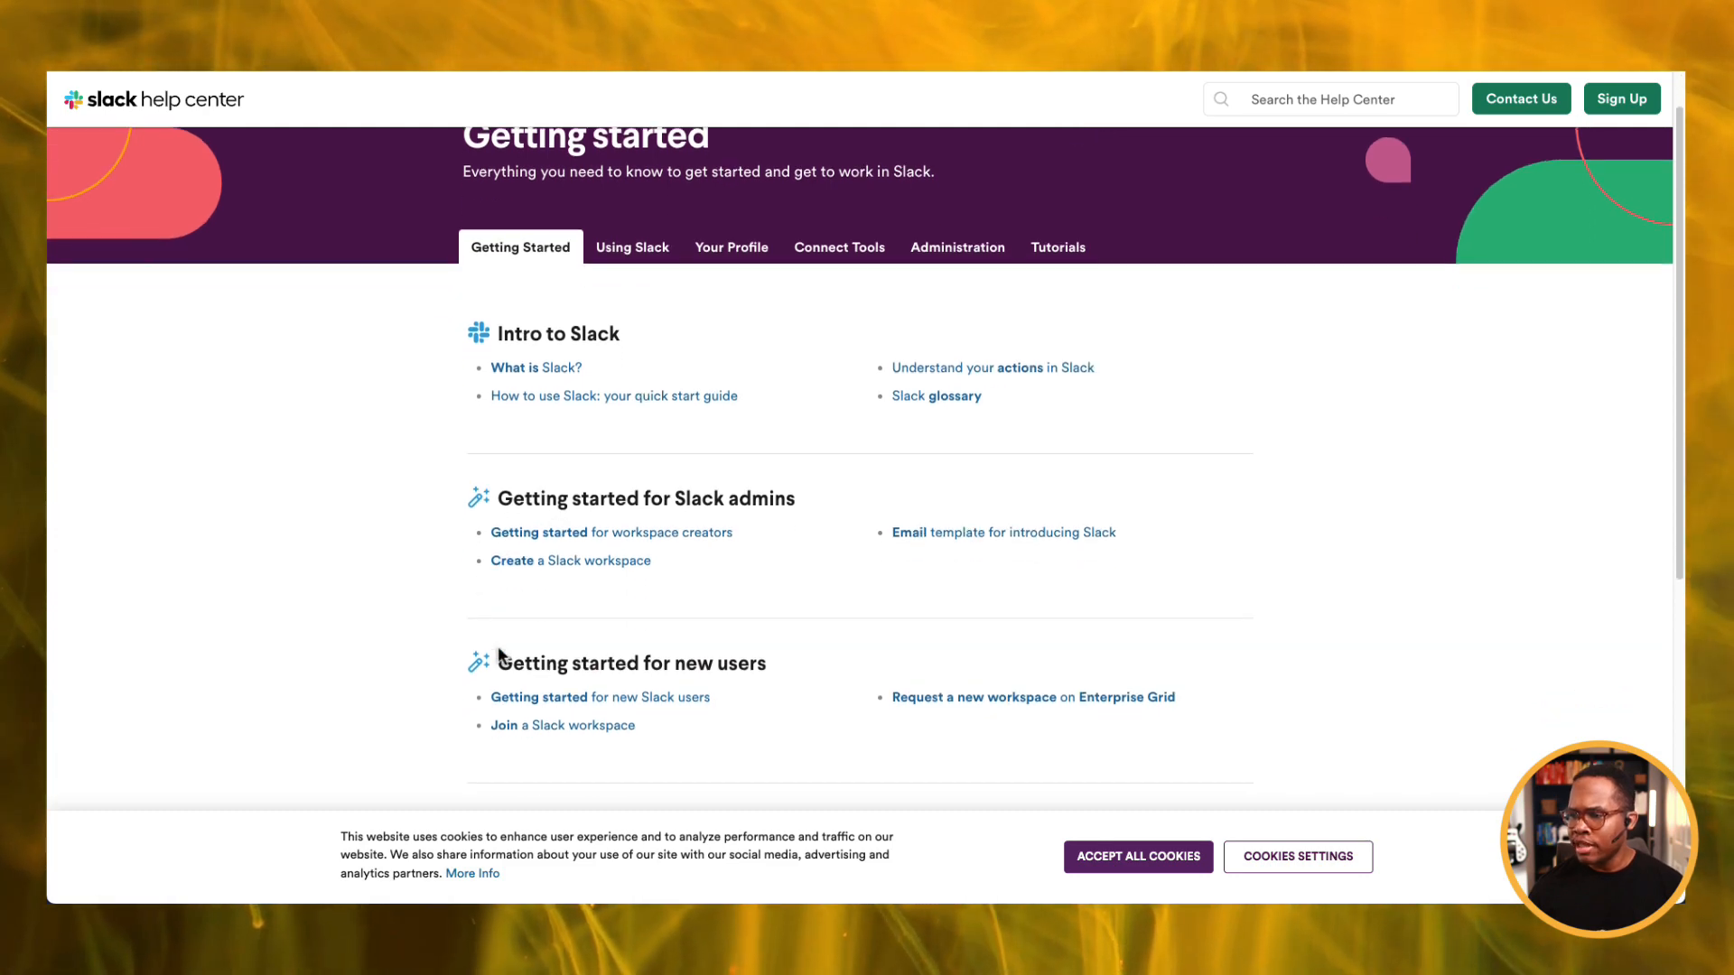
click(554, 532)
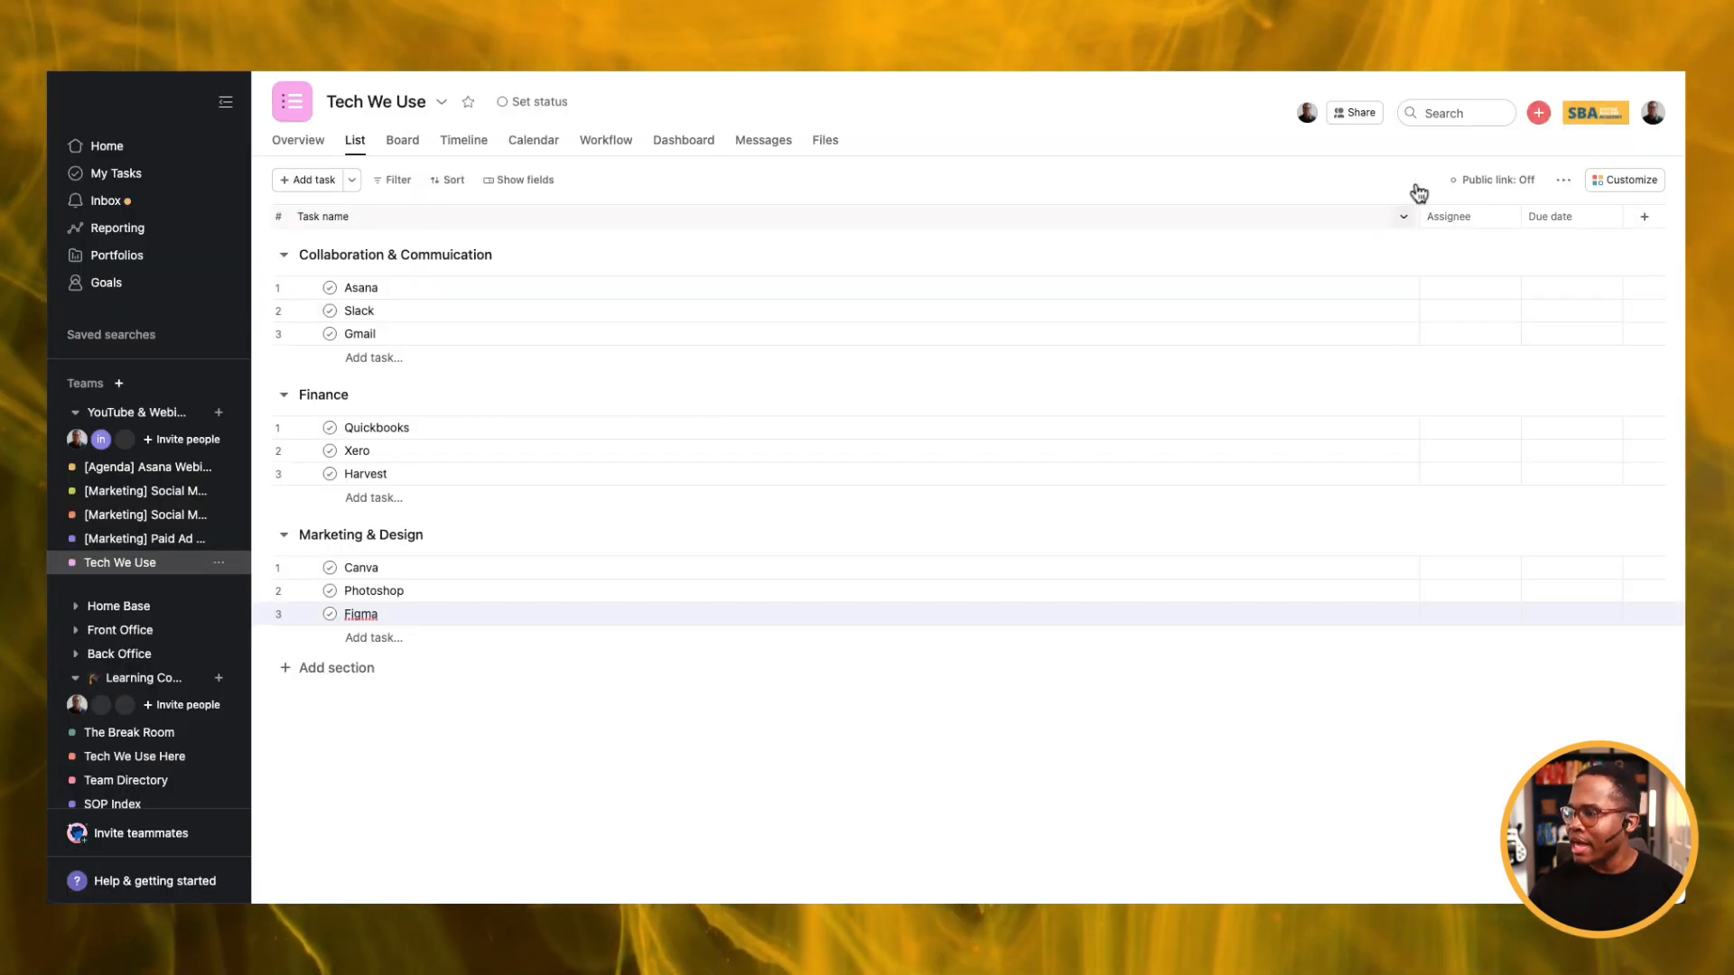
Narrow the Task name column and try creating a new text field named 'Link'.
drag(1421, 217, 614, 285)
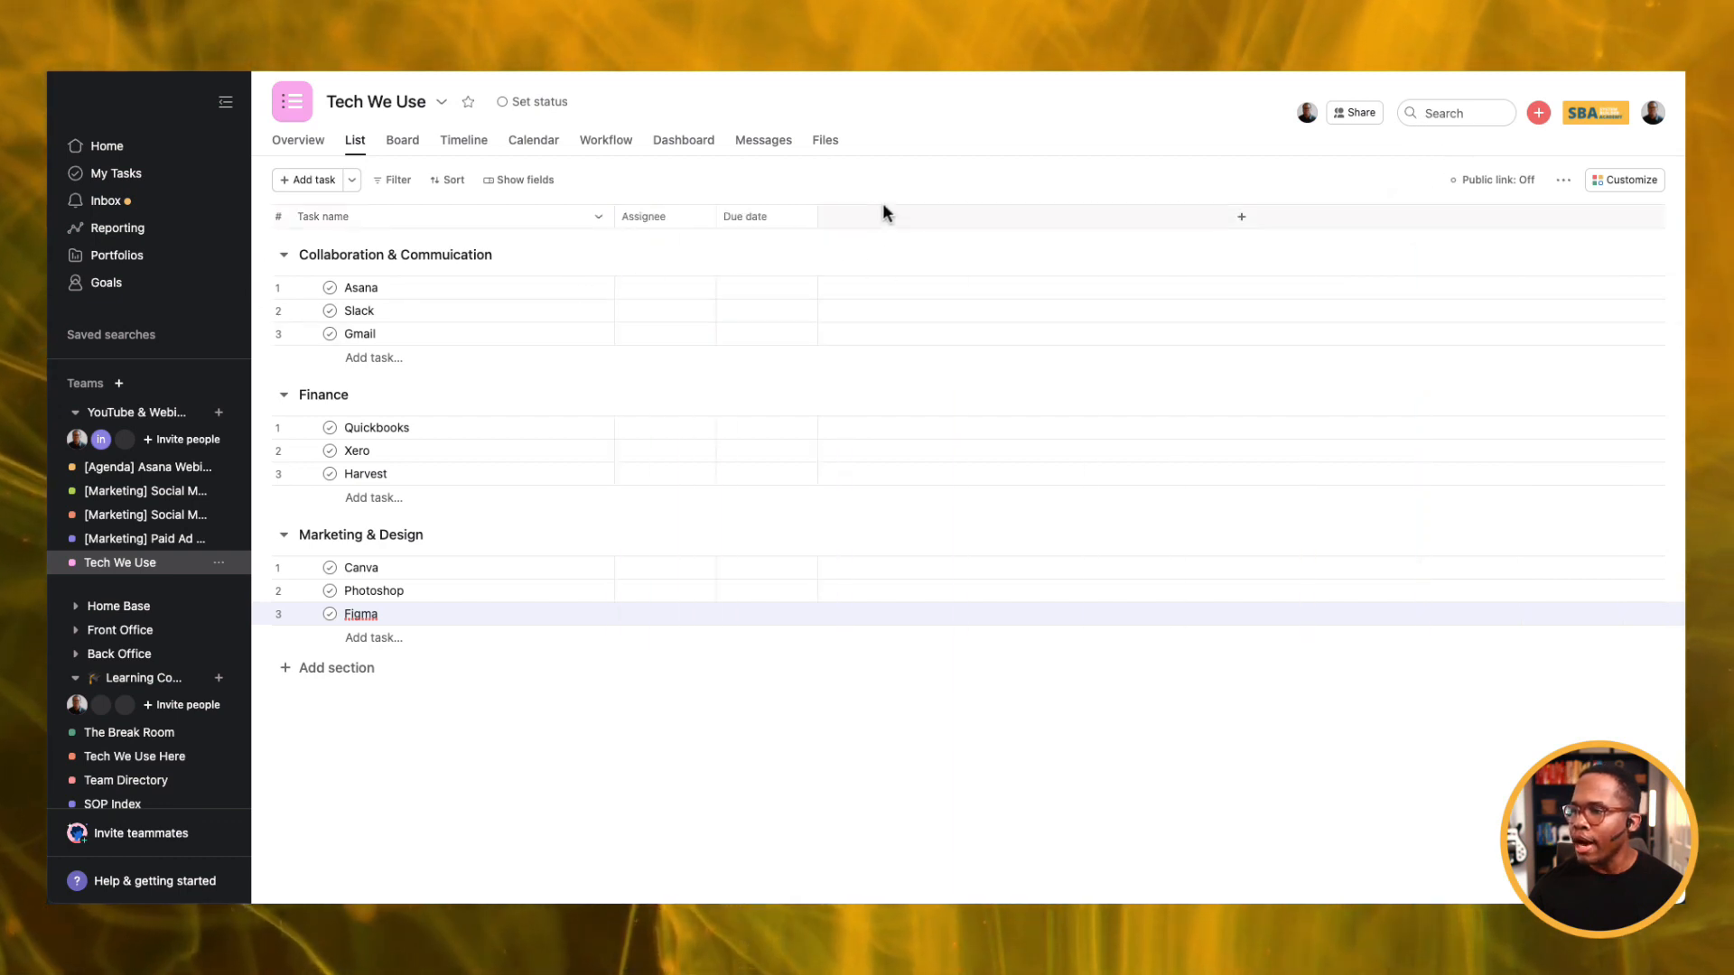
click(1229, 216)
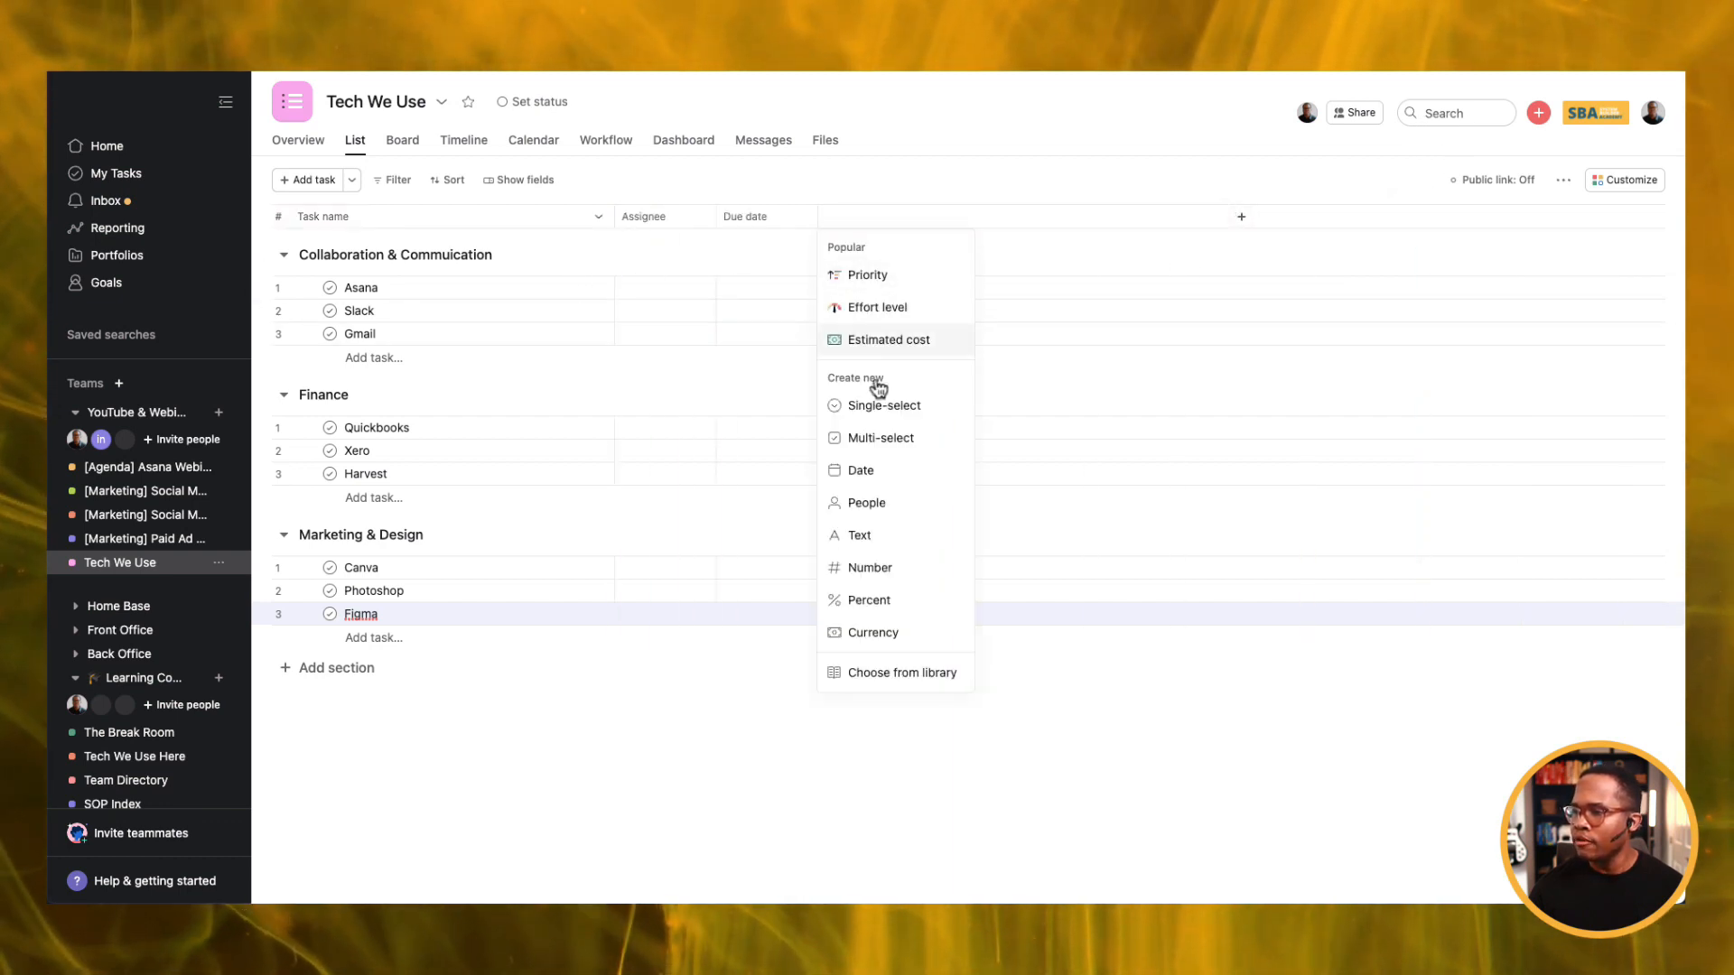
click(882, 536)
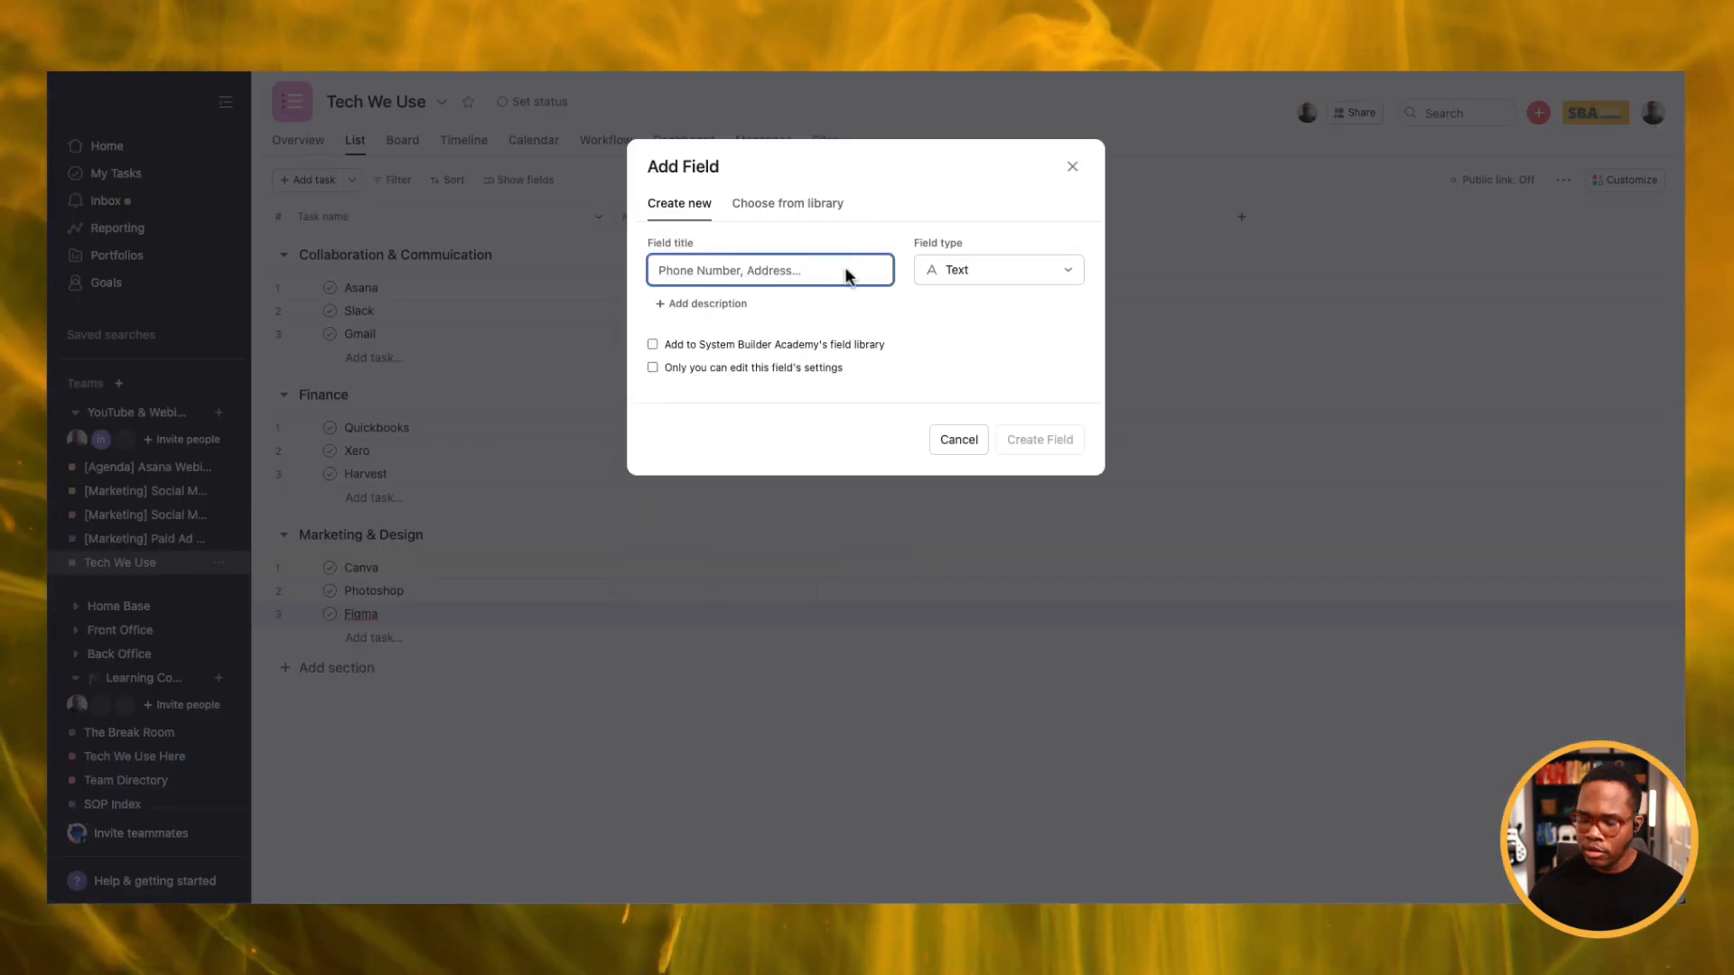
text(Link)
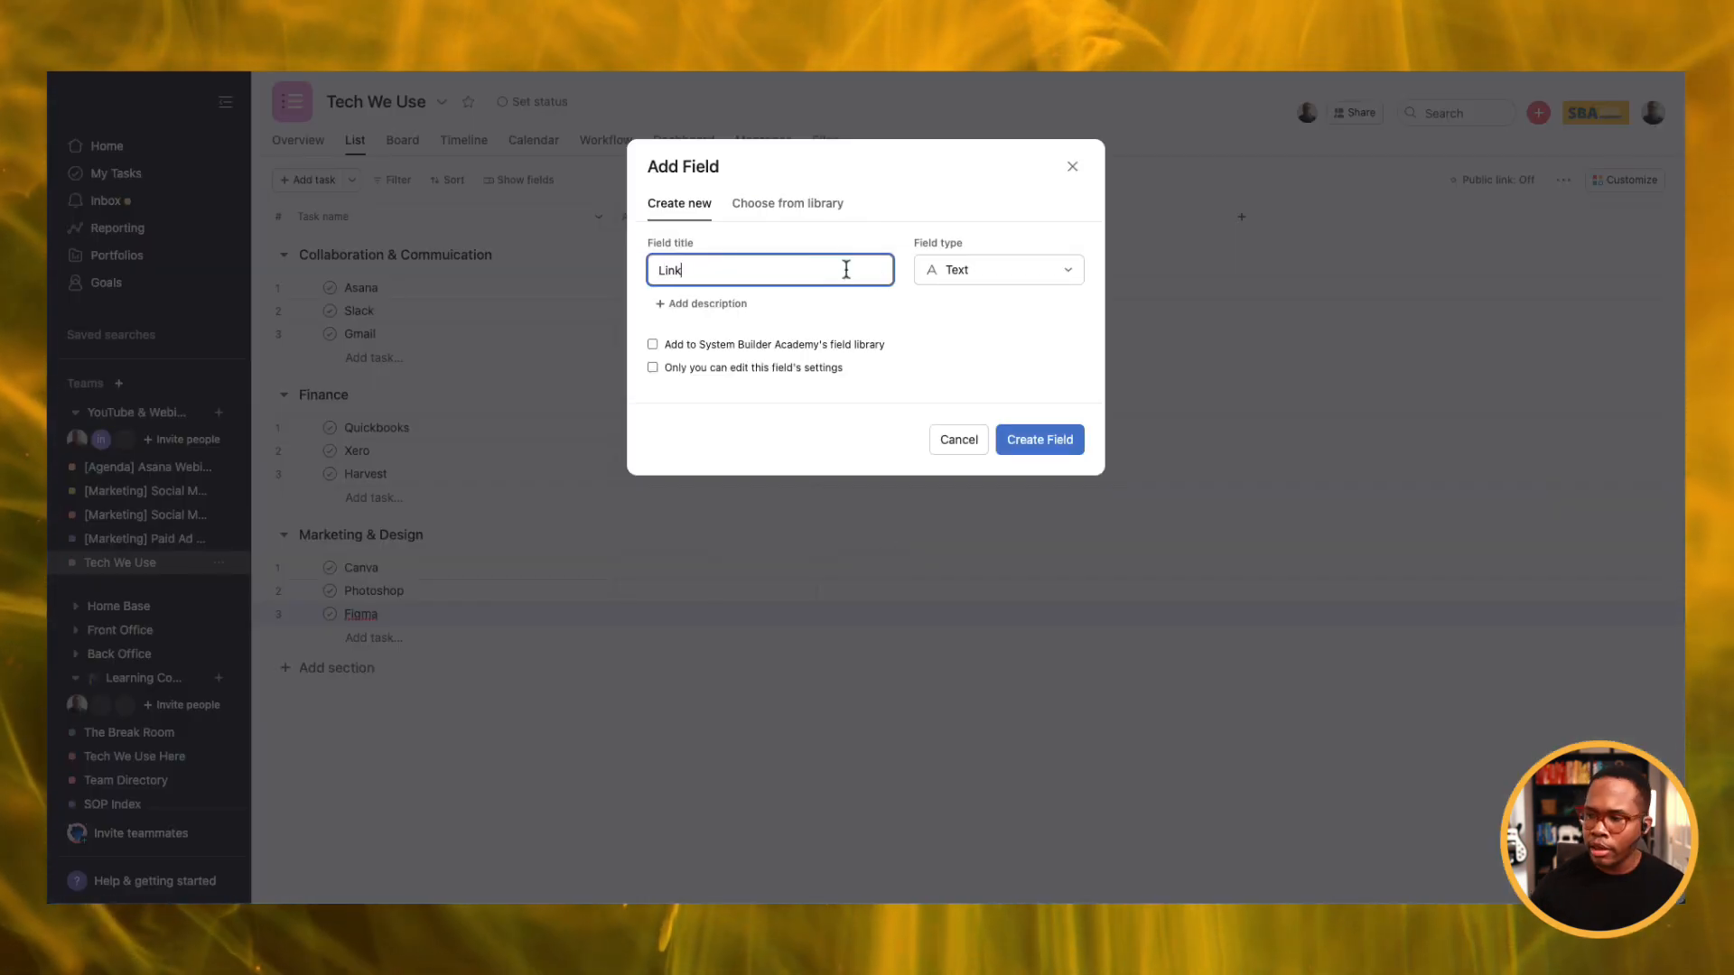
click(818, 346)
click(1073, 459)
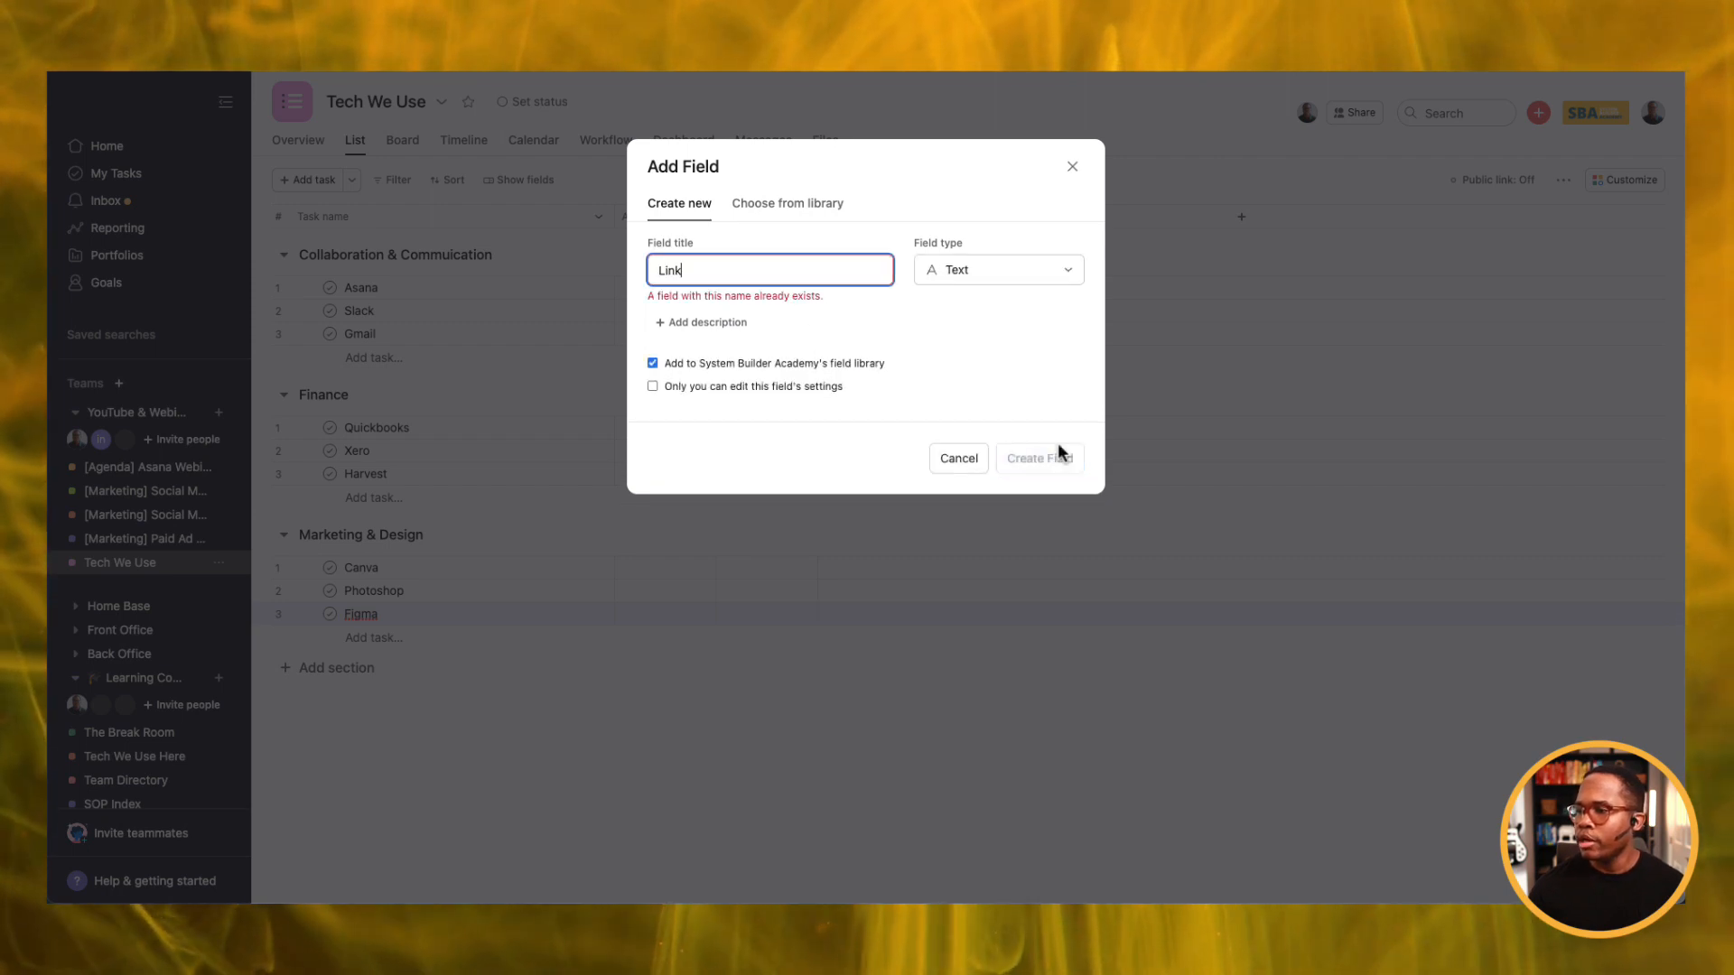
Add the library's existing Link field as a wider column and edit Slack's Link cell.
click(777, 205)
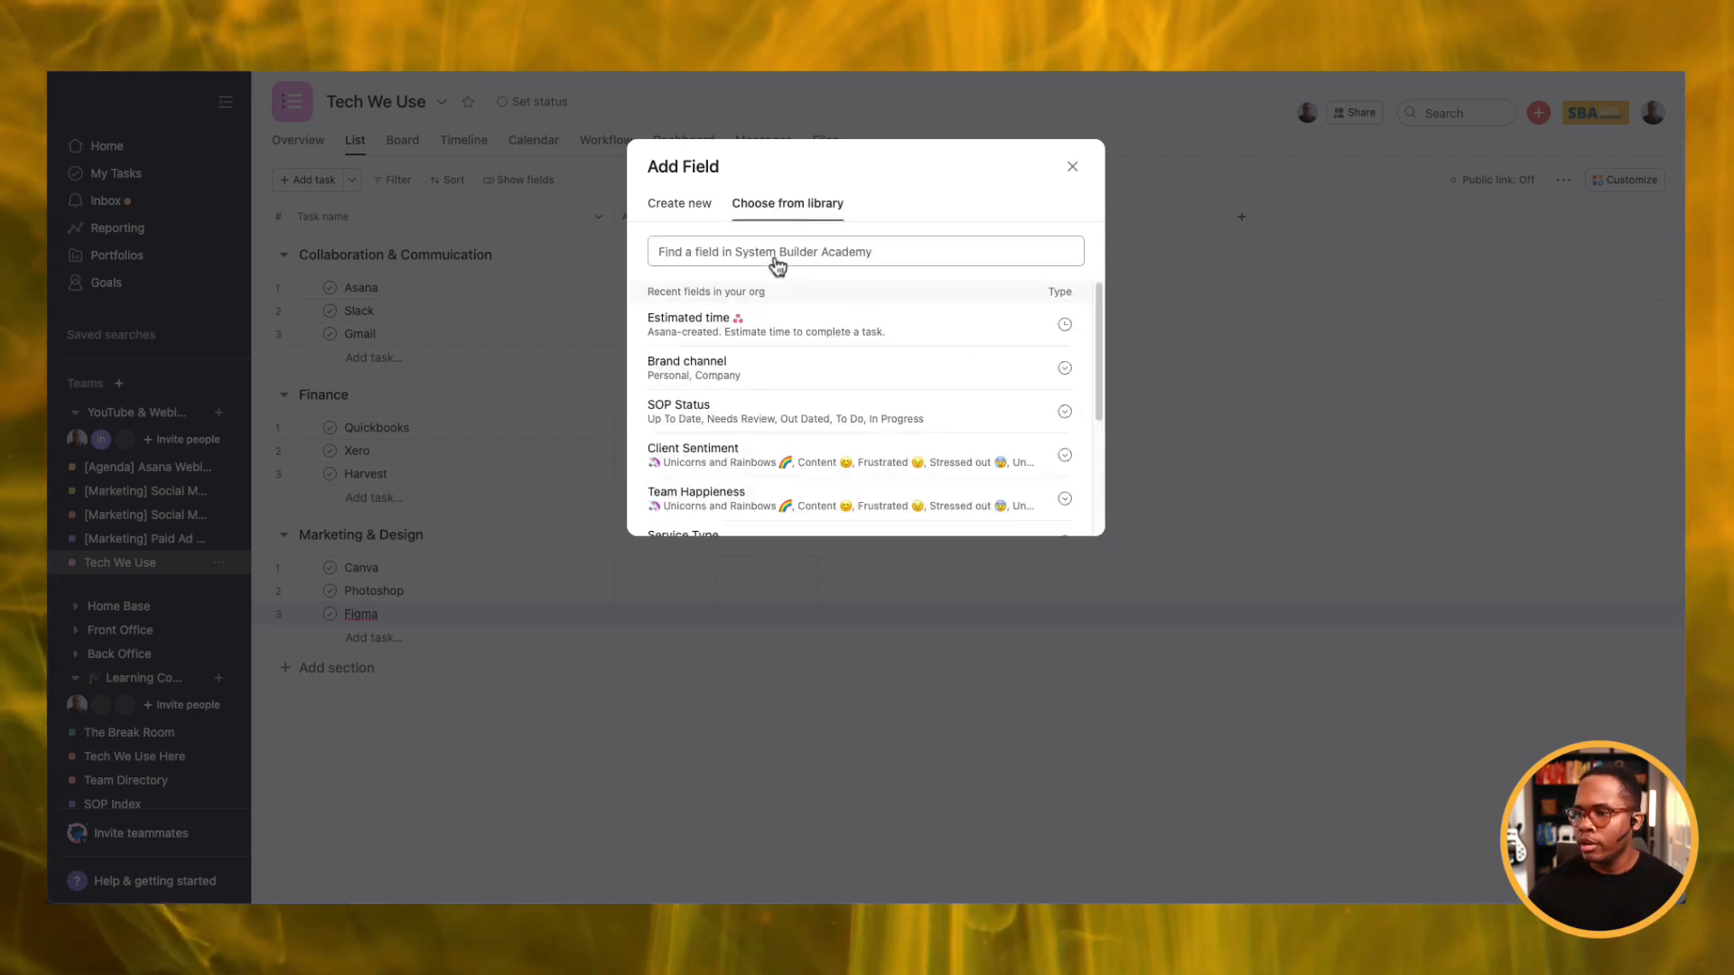
text(link)
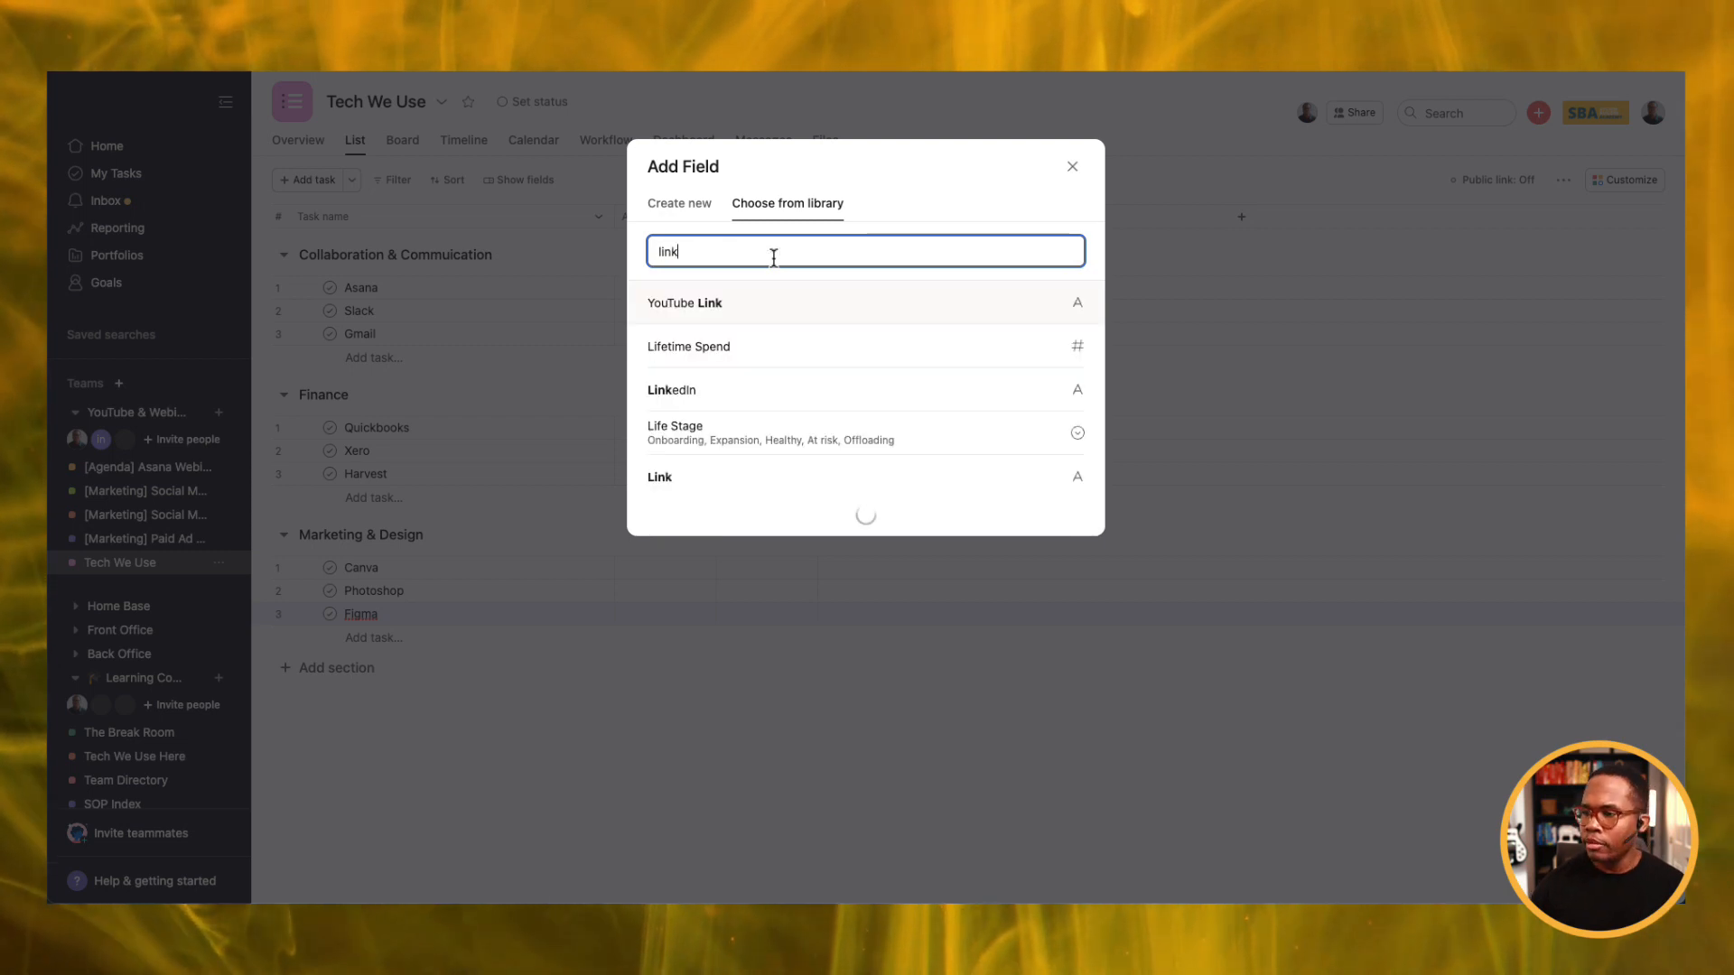
click(672, 388)
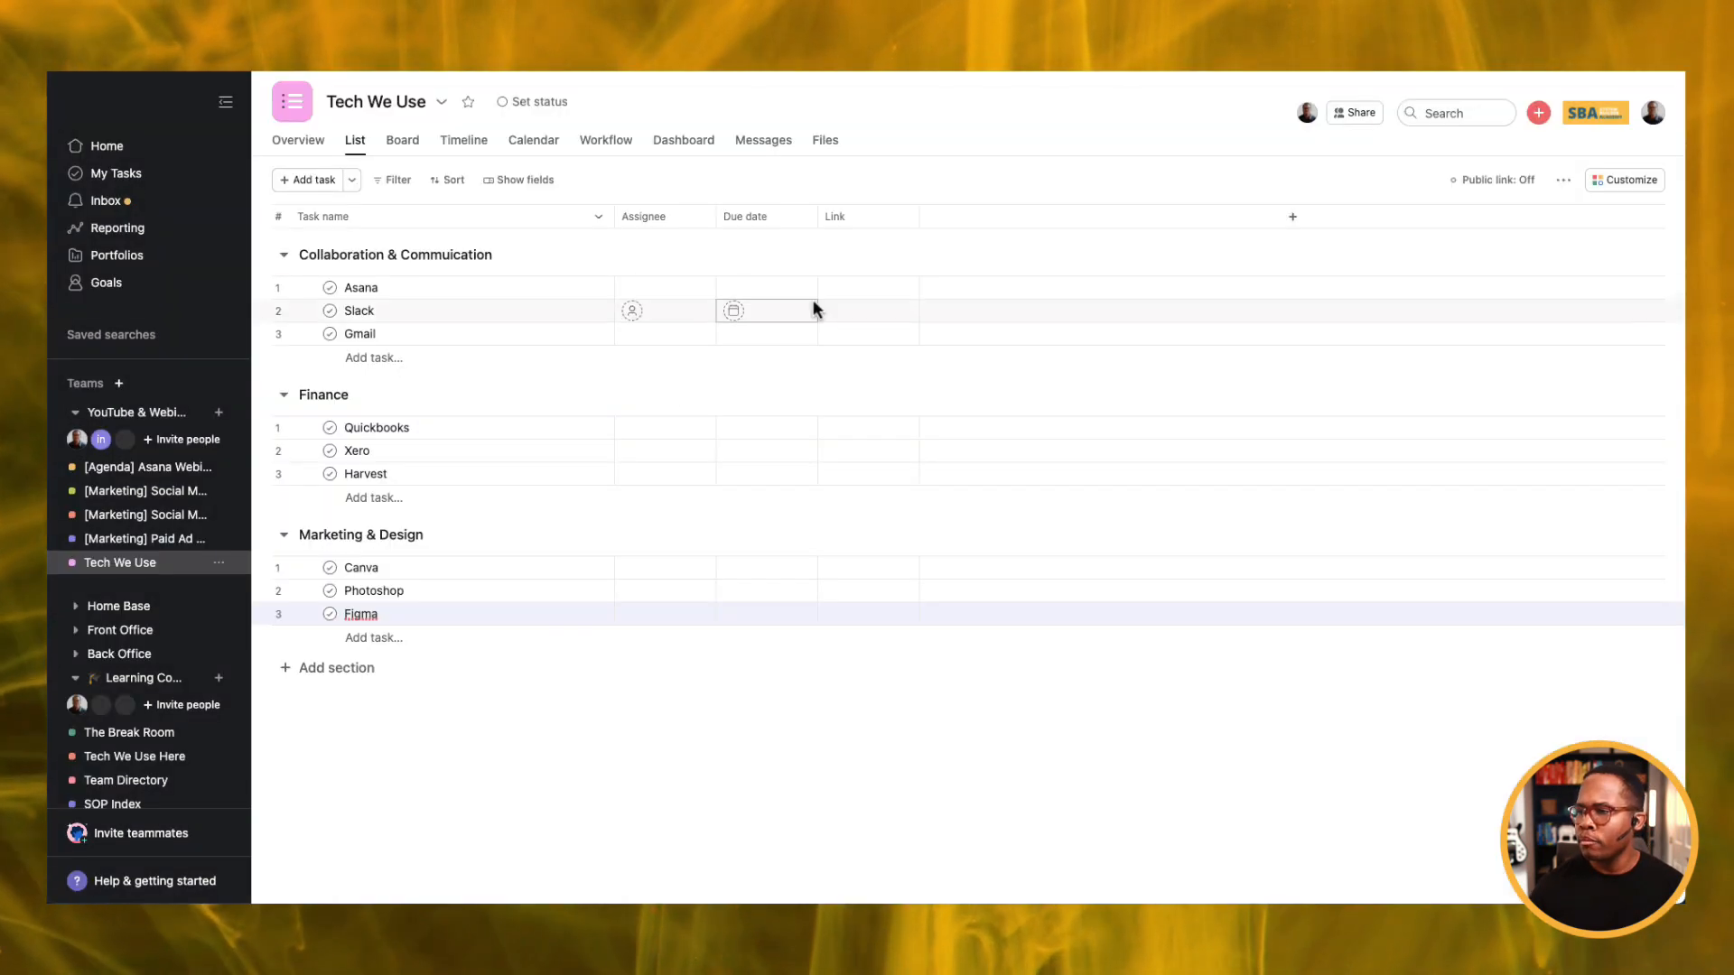
drag(924, 221, 1010, 217)
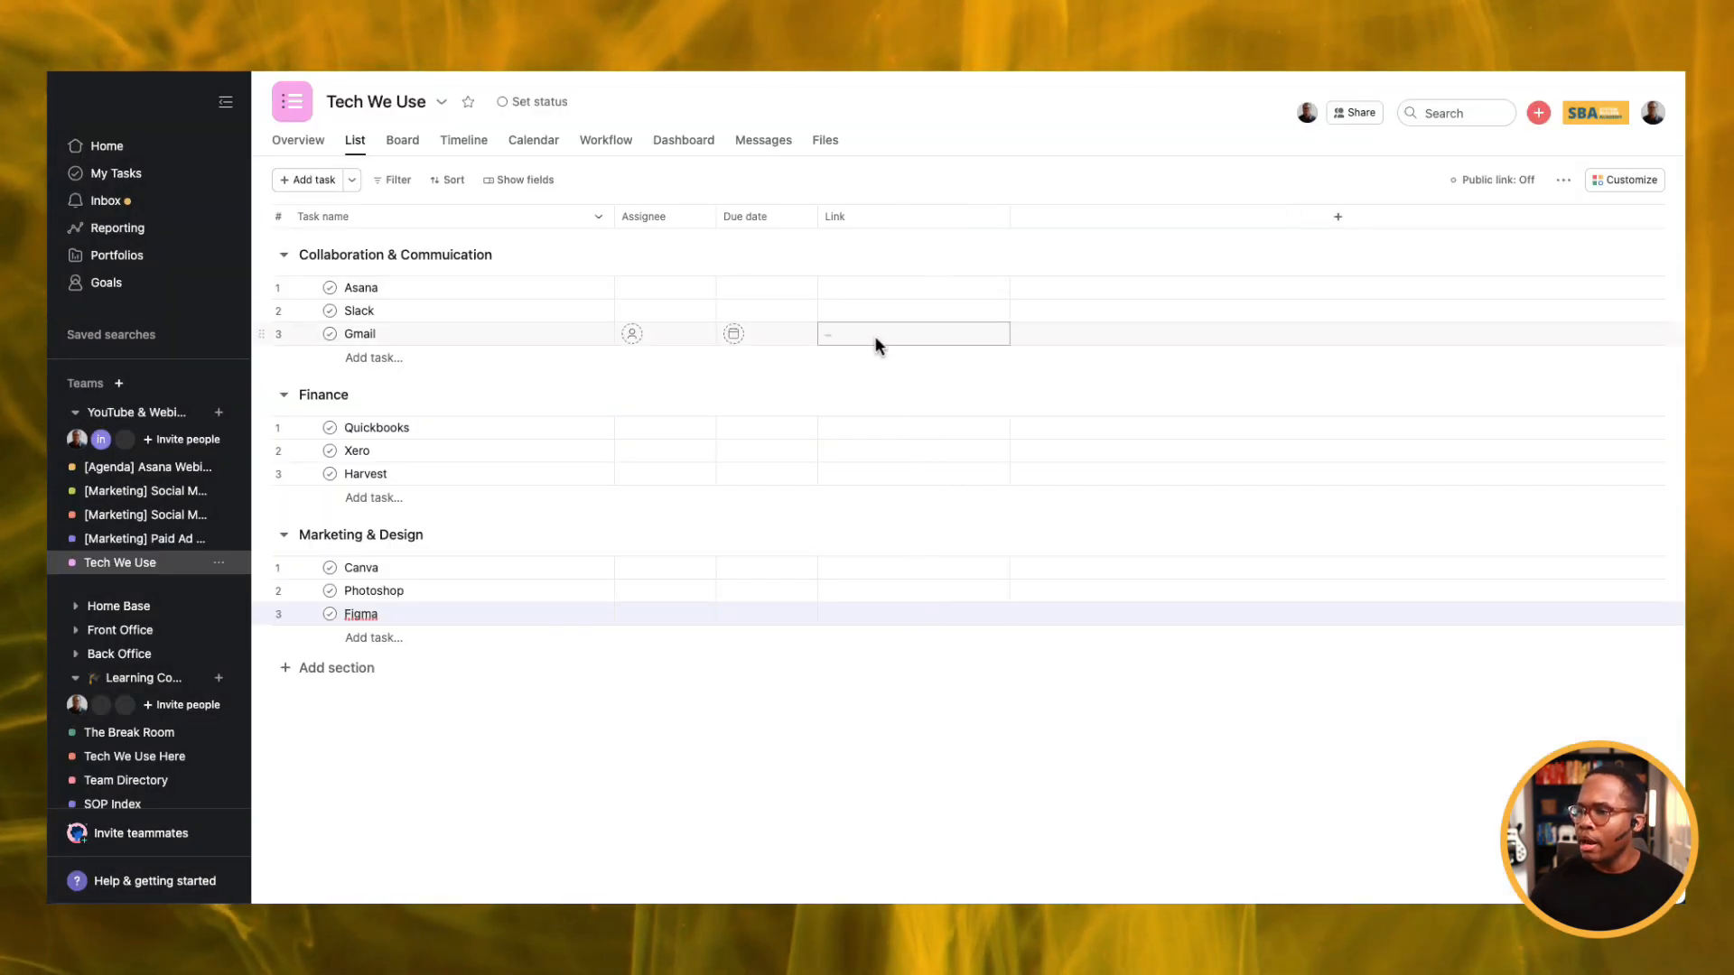
click(901, 311)
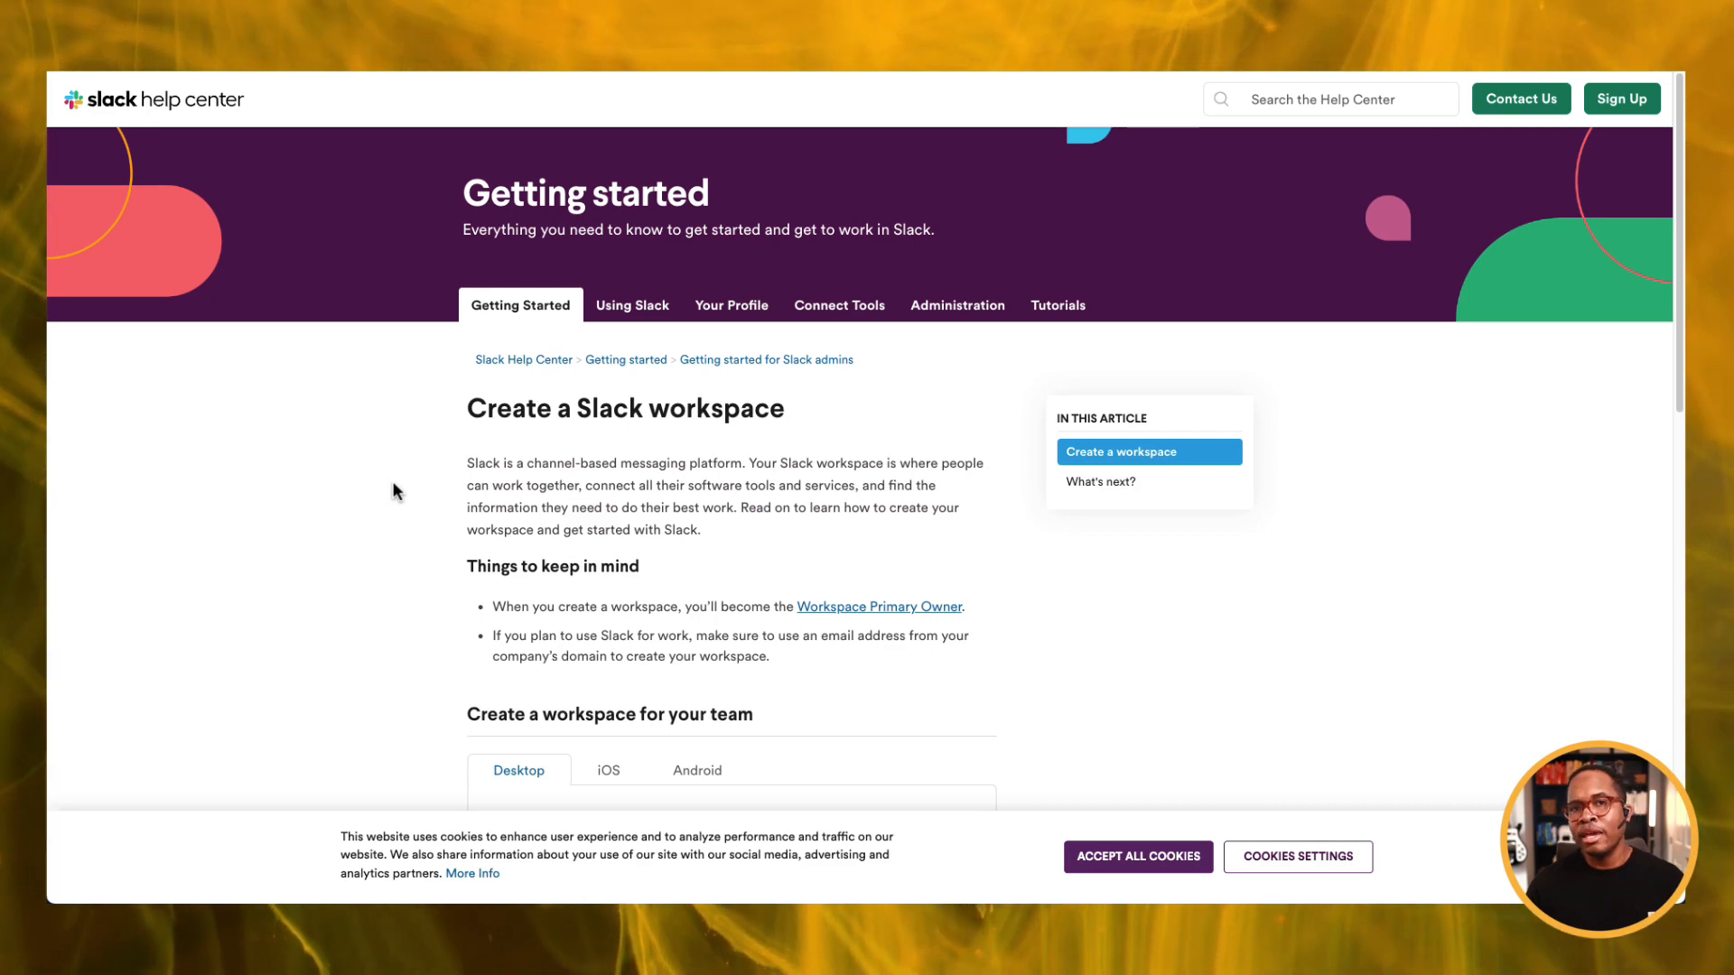
Select the article's heading, intro paragraph and Things to keep in mind bullets.
scroll(392, 491, down, 2)
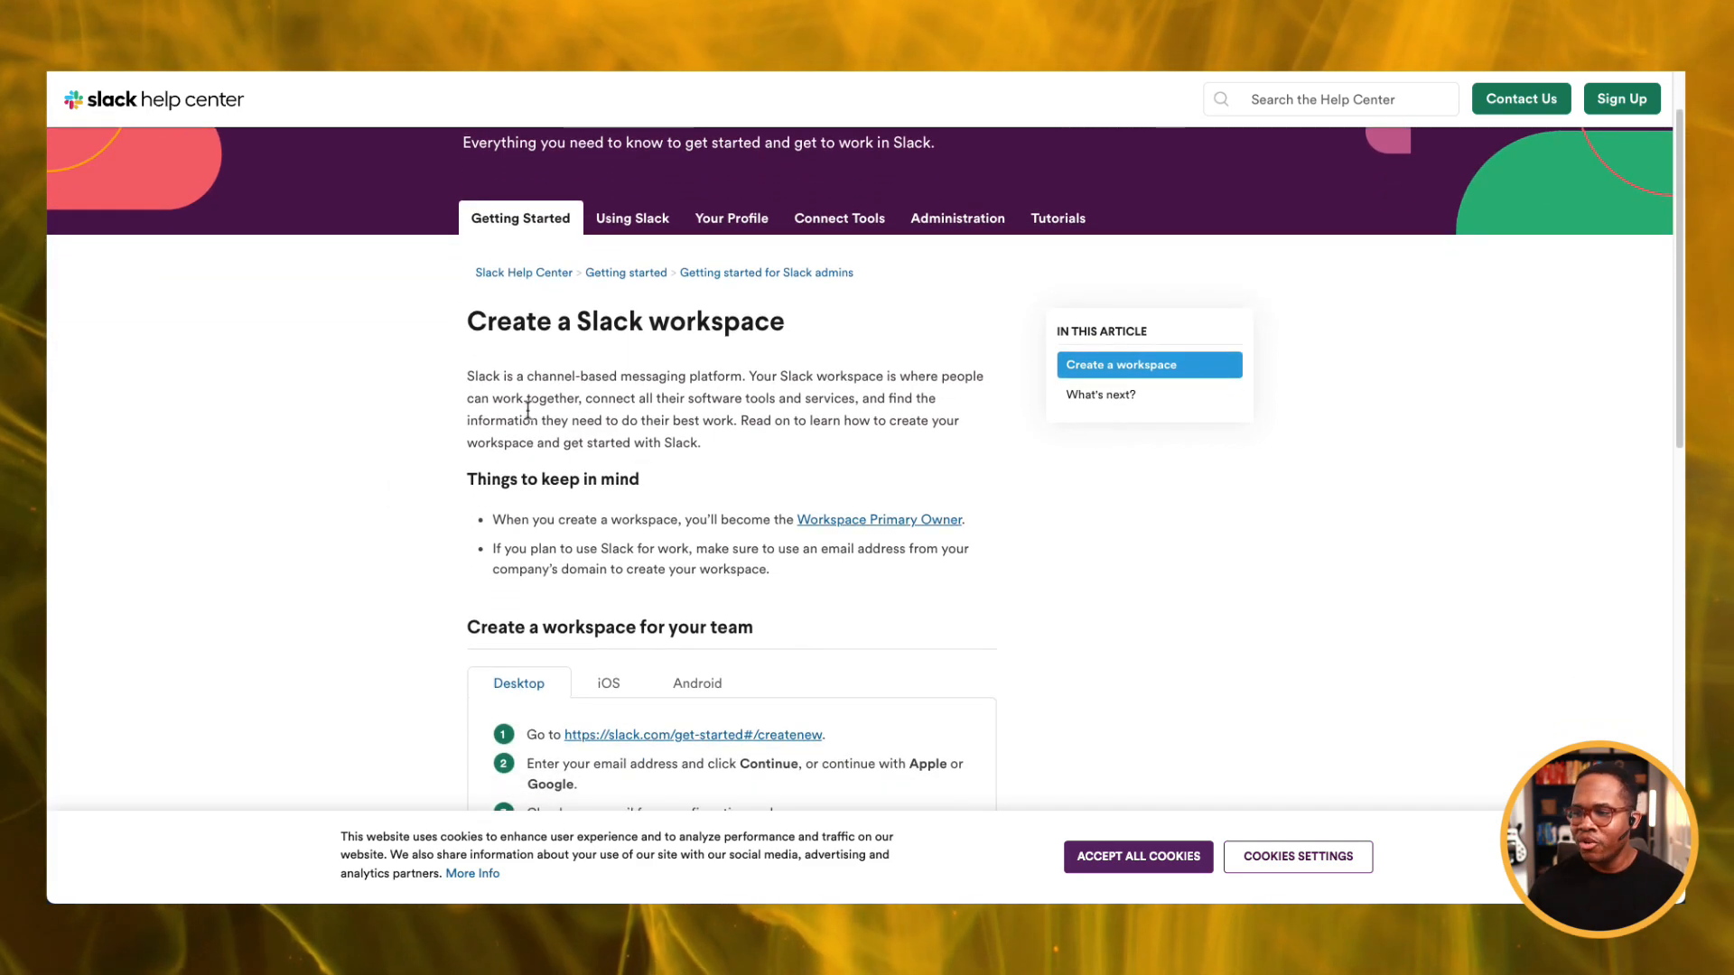
drag(469, 321, 791, 580)
key(super+c)
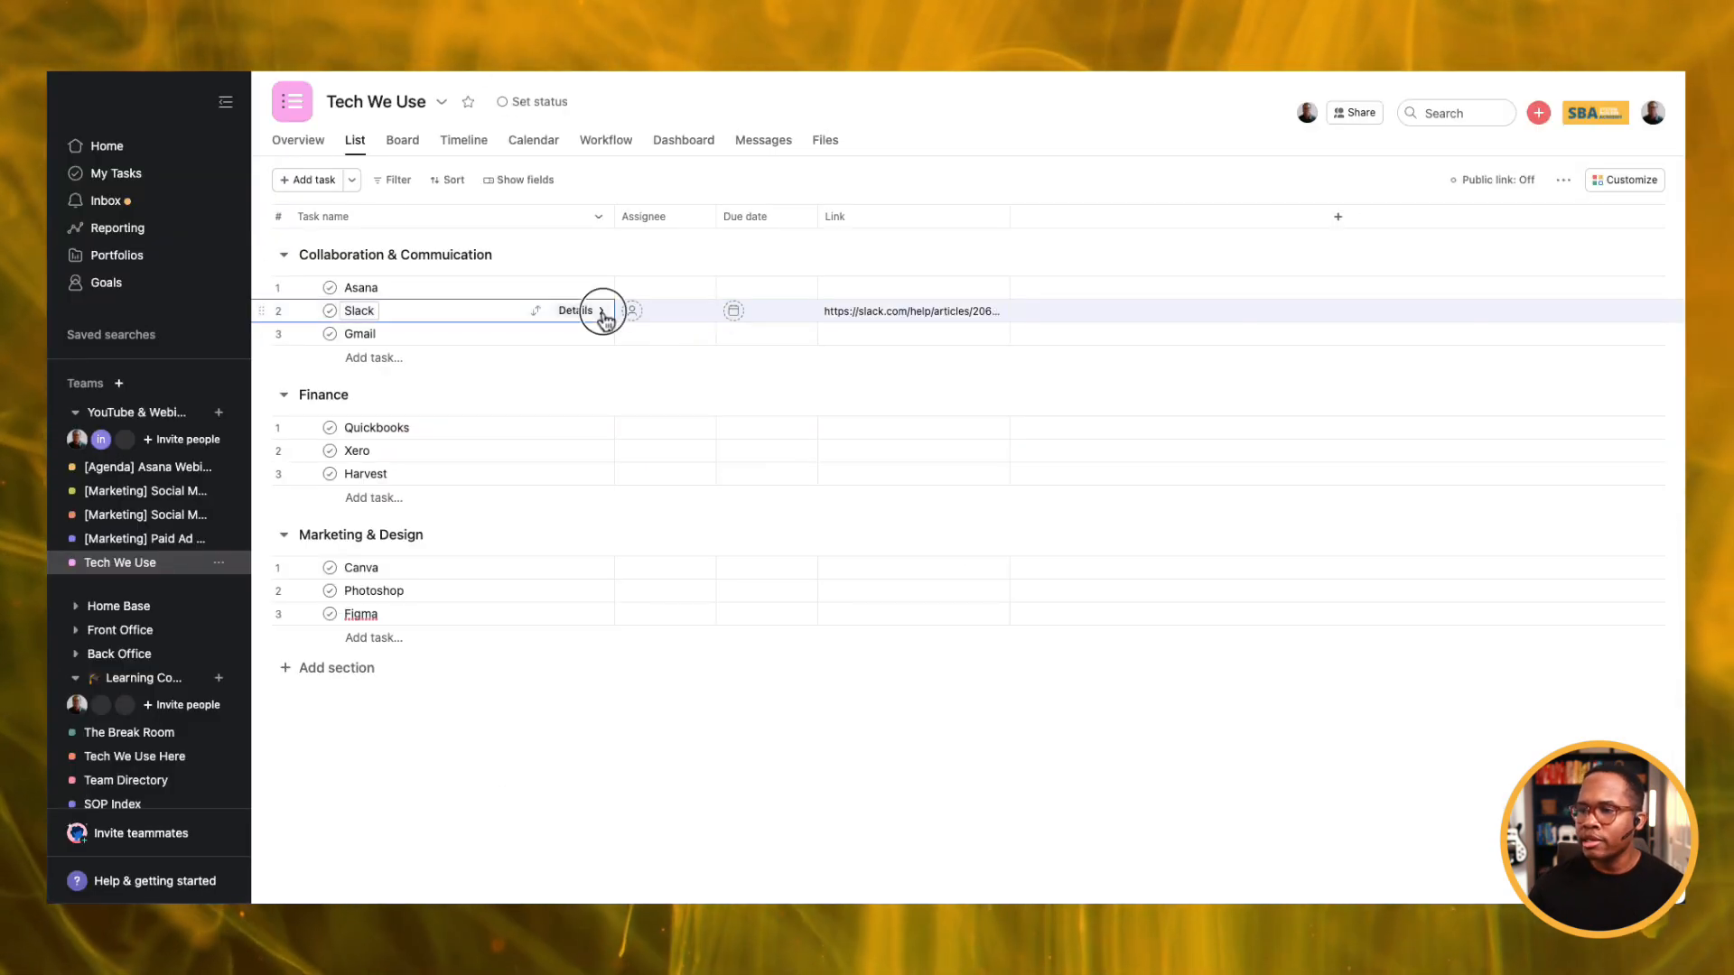
Paste the copied help text into the Slack task's description with a blank line after the intro.
click(601, 312)
click(1169, 509)
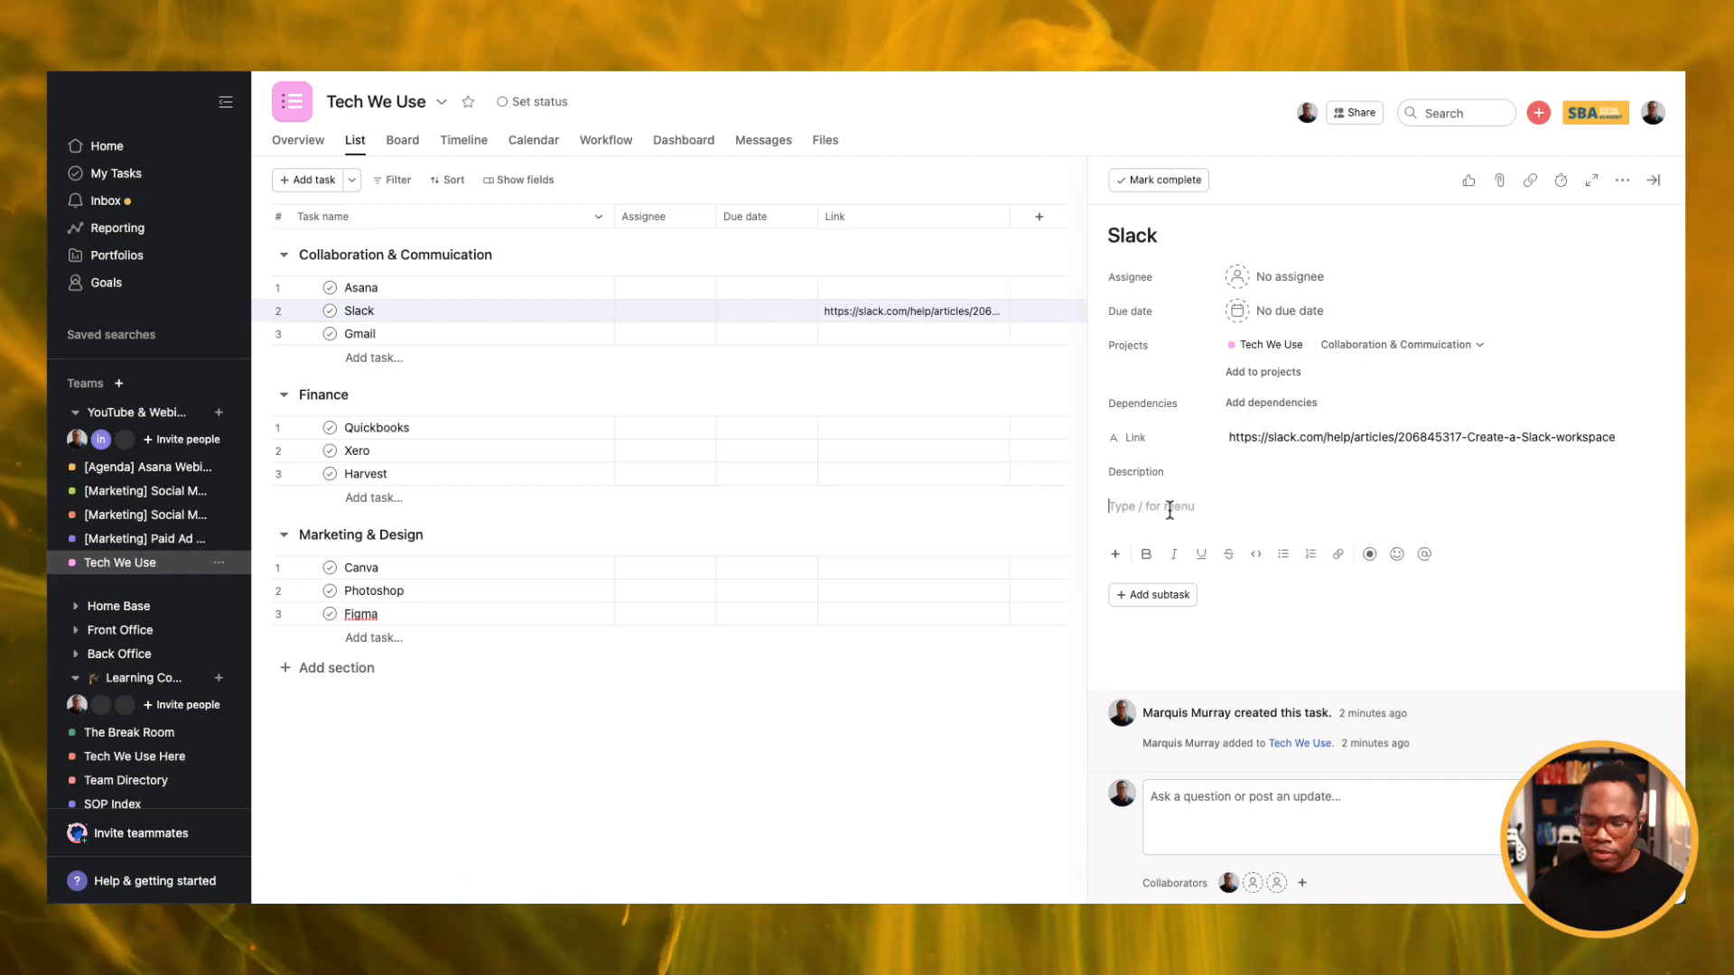
key(super+v)
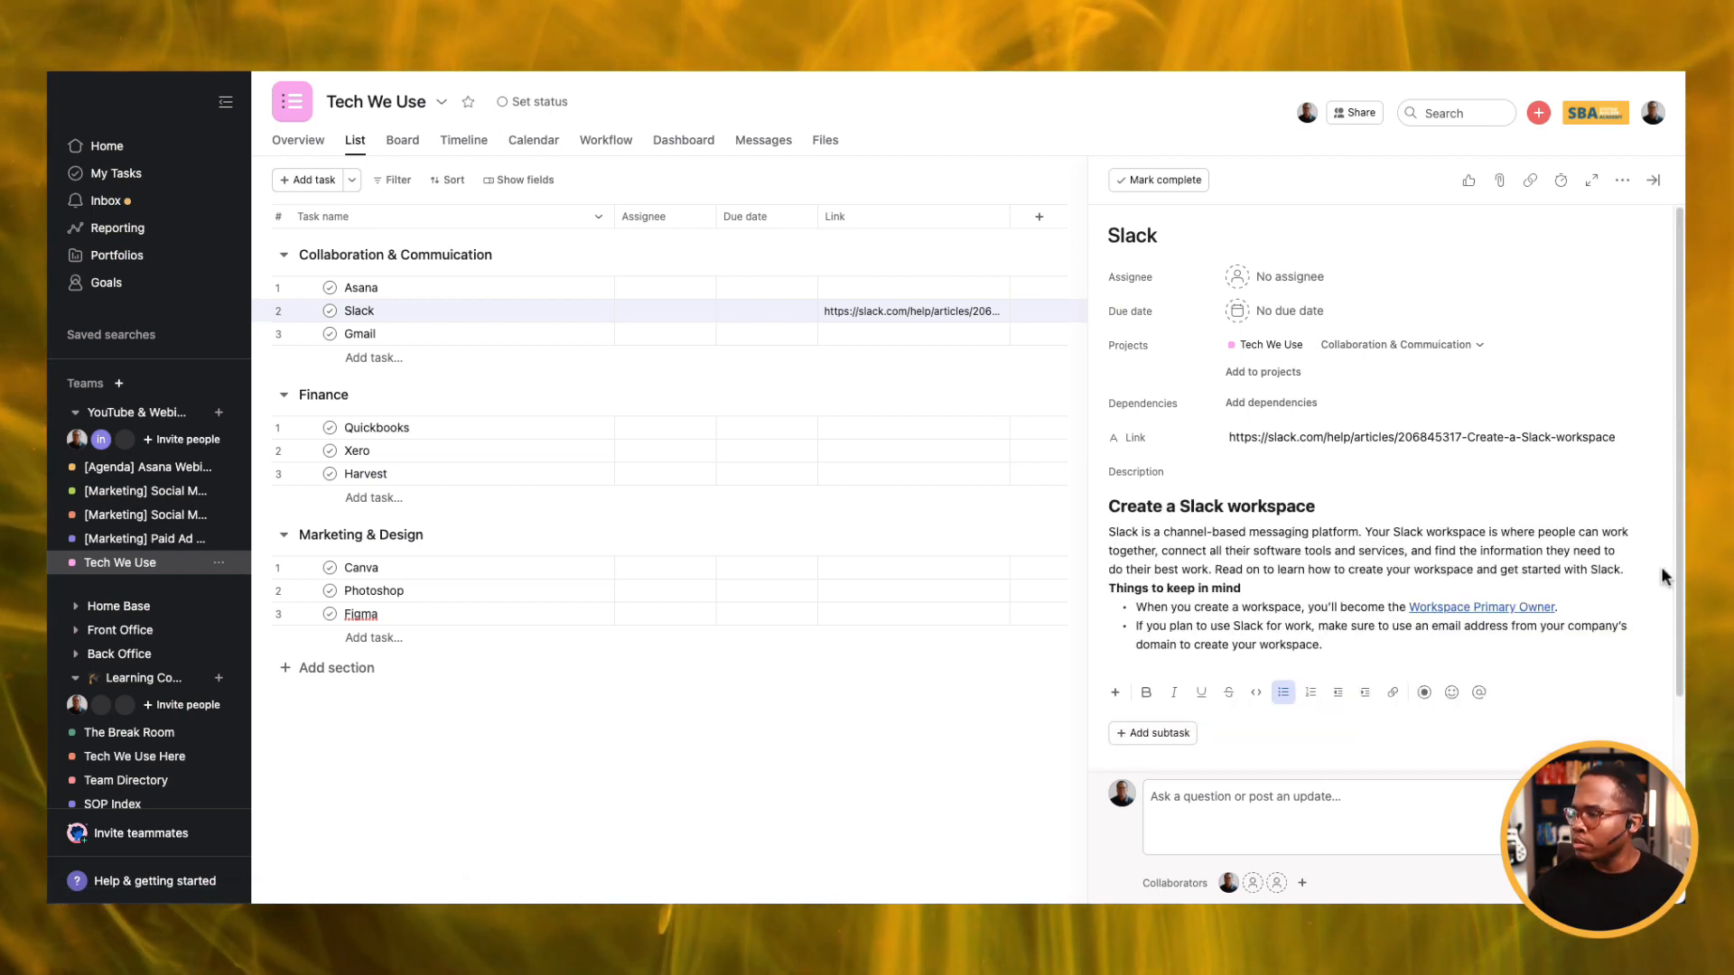
click(1634, 570)
key(Return)
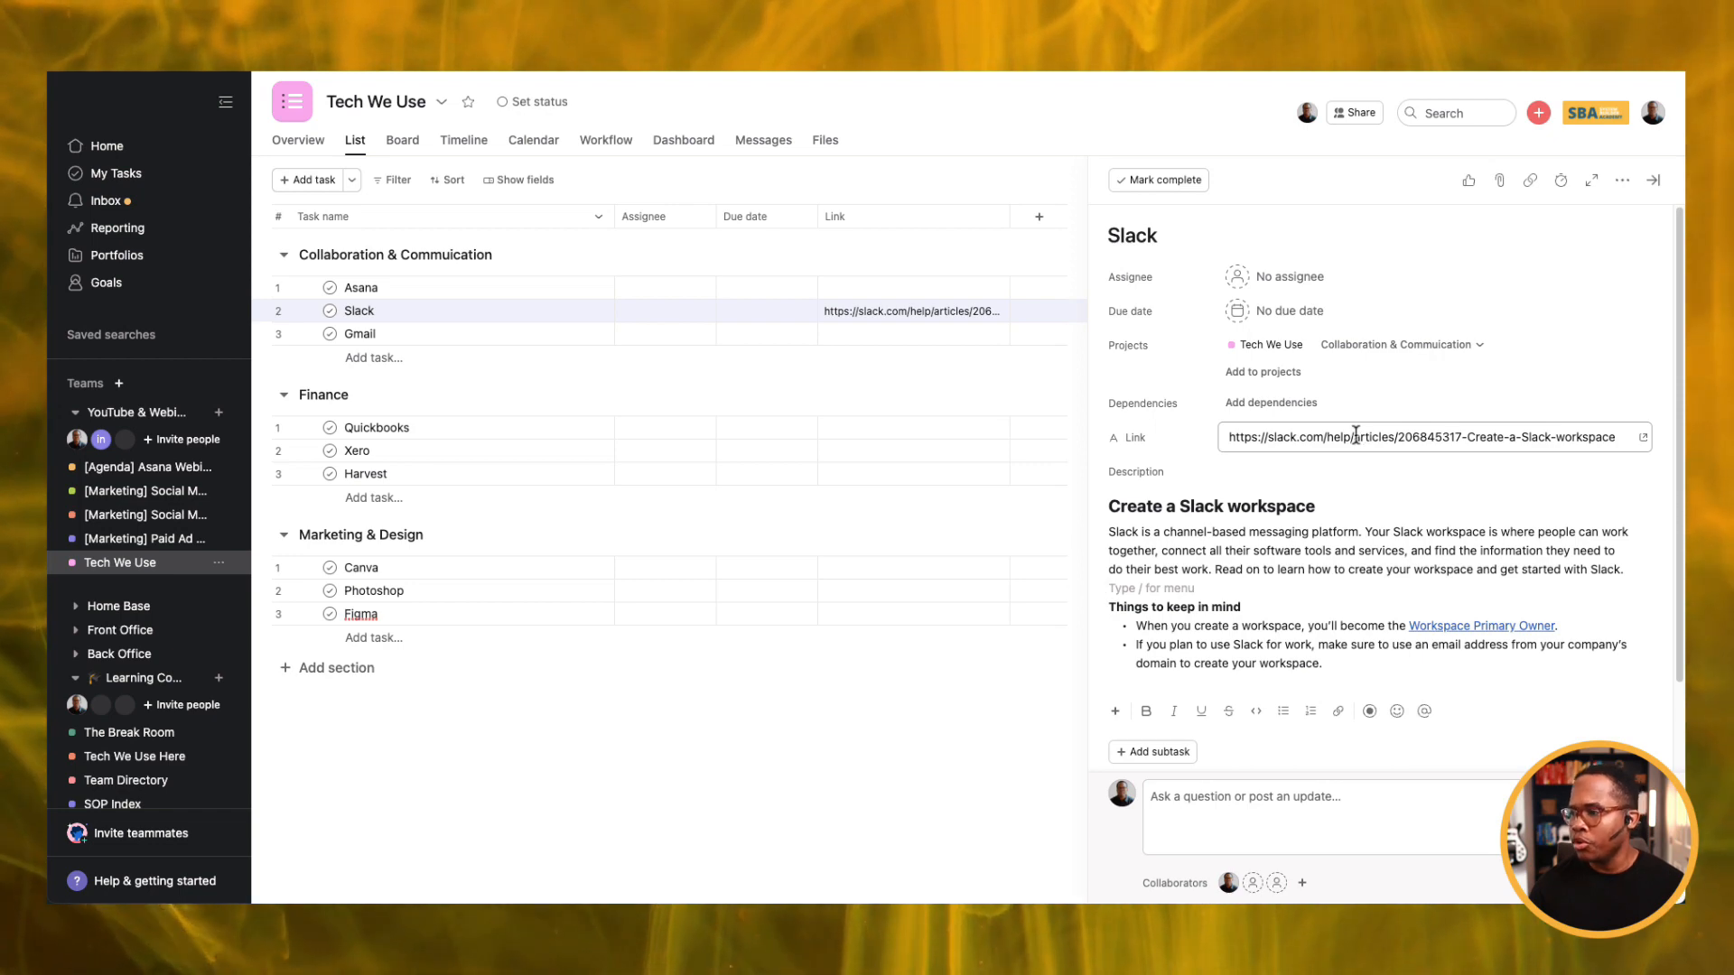
Select and delete all of the Slack task's description text.
scroll(1297, 545, down, 2)
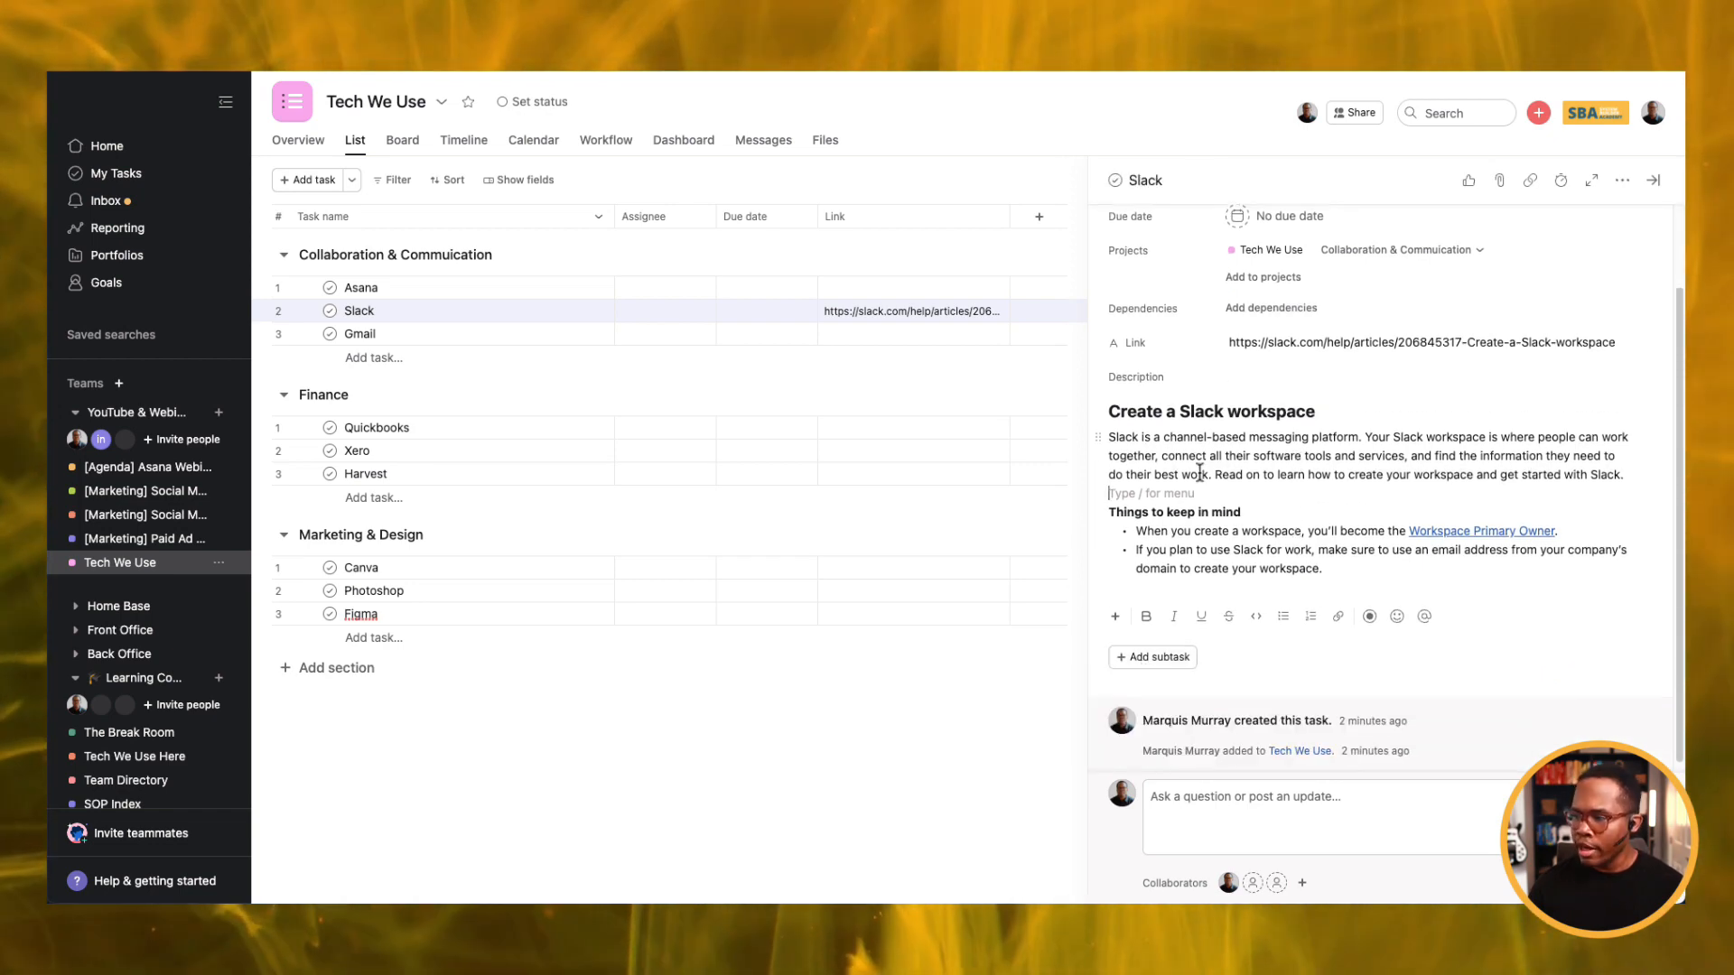
key(super+a)
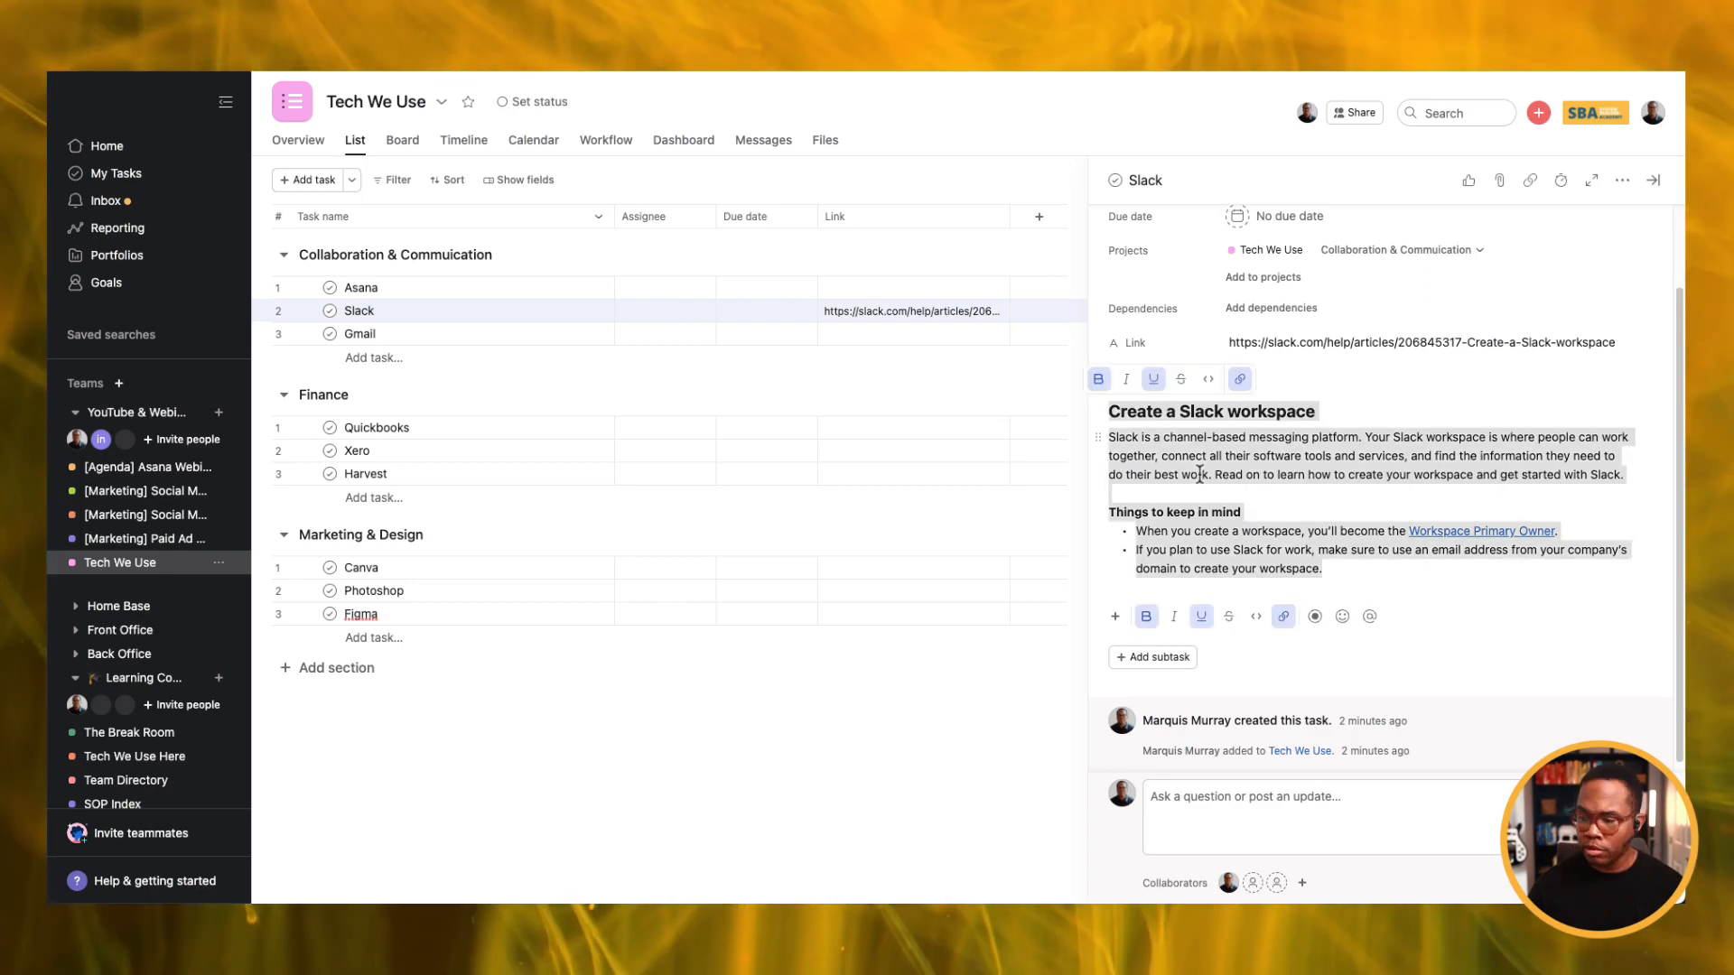
key(BackSpace)
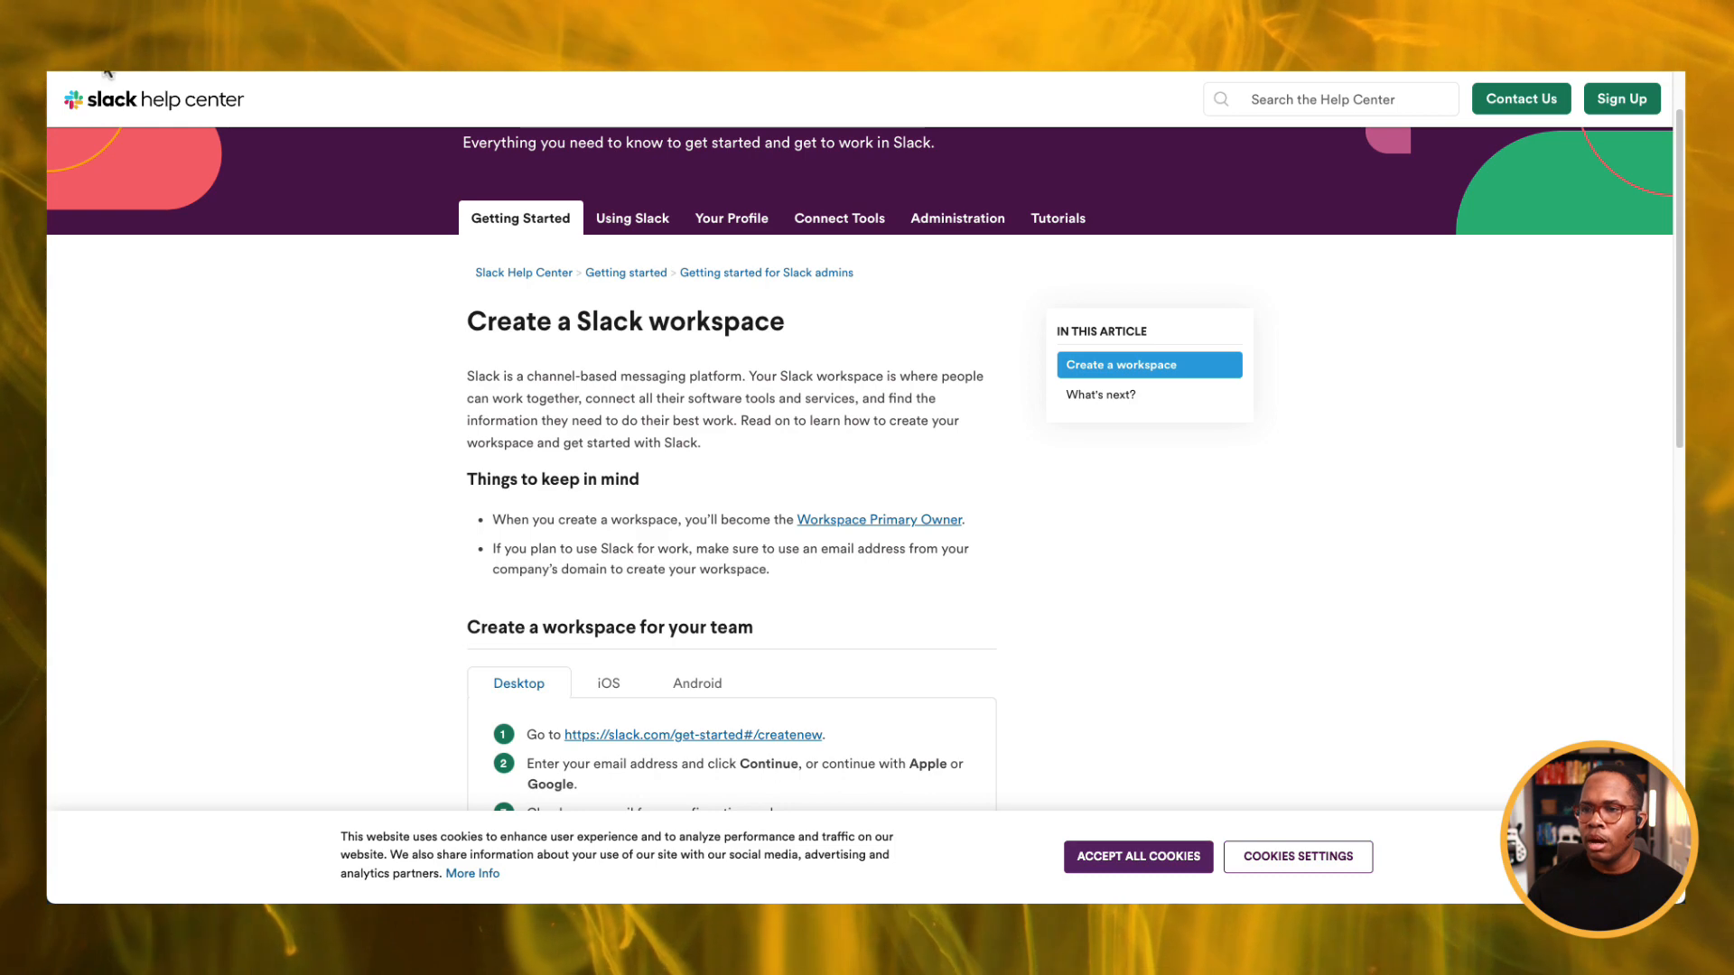
Copy the Getting started page's URL, then reopen the 'Create a Slack workspace' article.
click(67, 60)
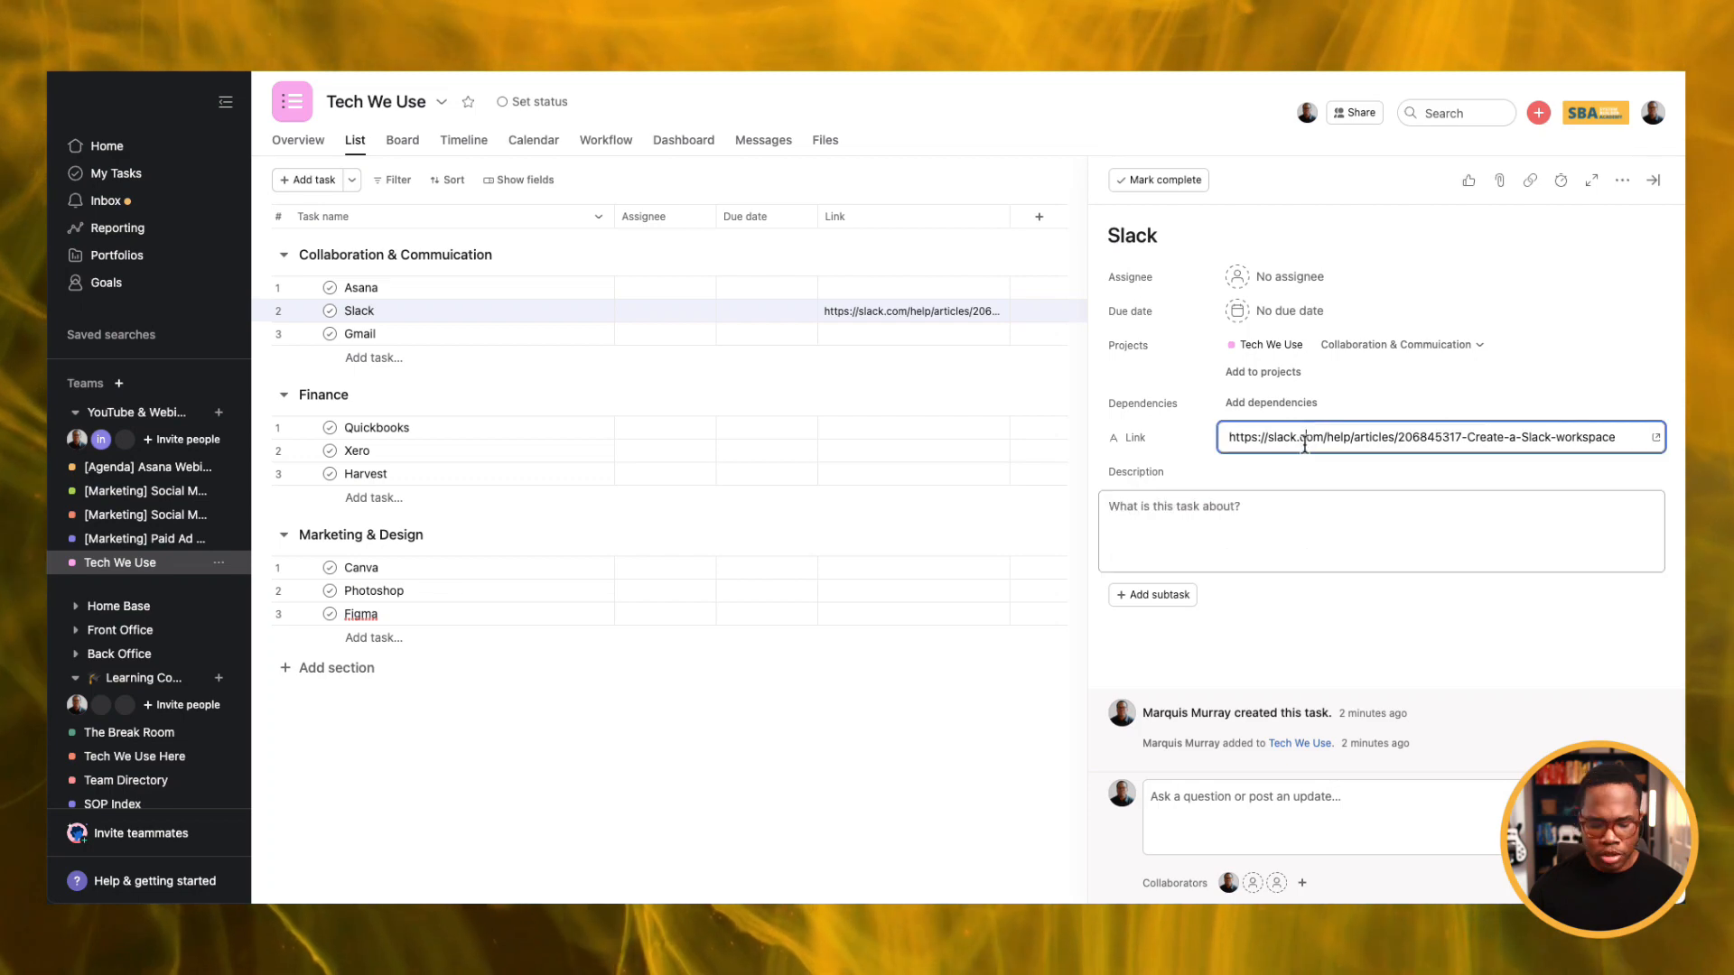
key(super+a)
key(super+v)
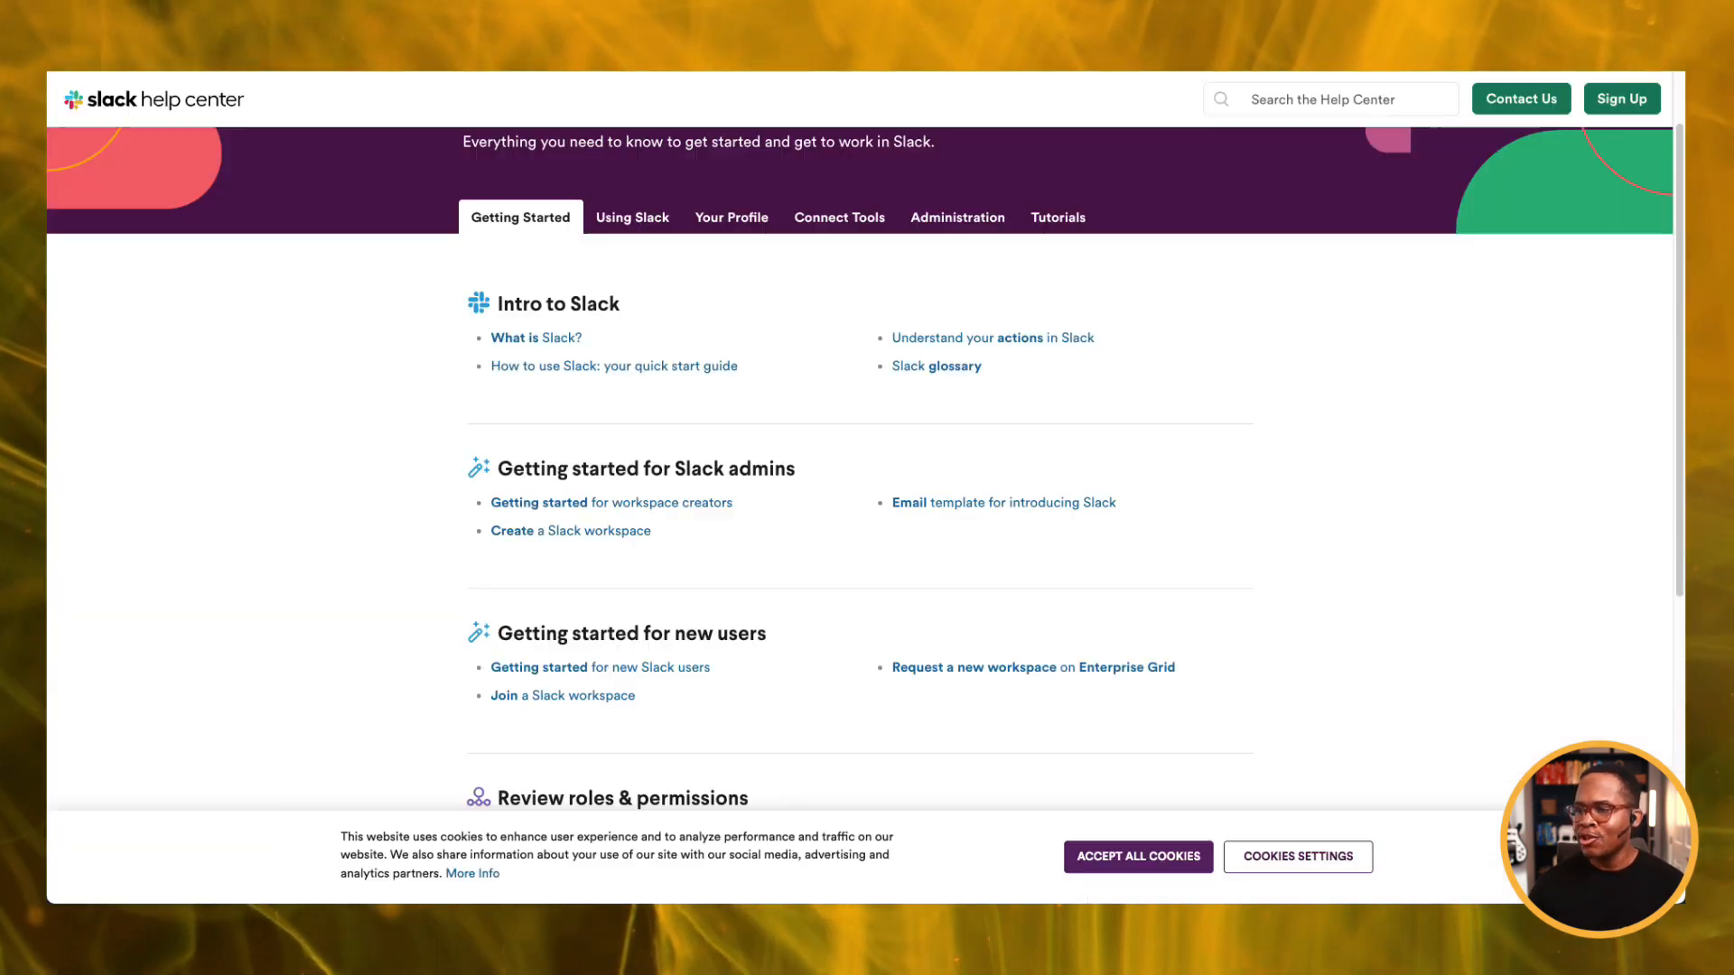
scroll(551, 352, down, 3)
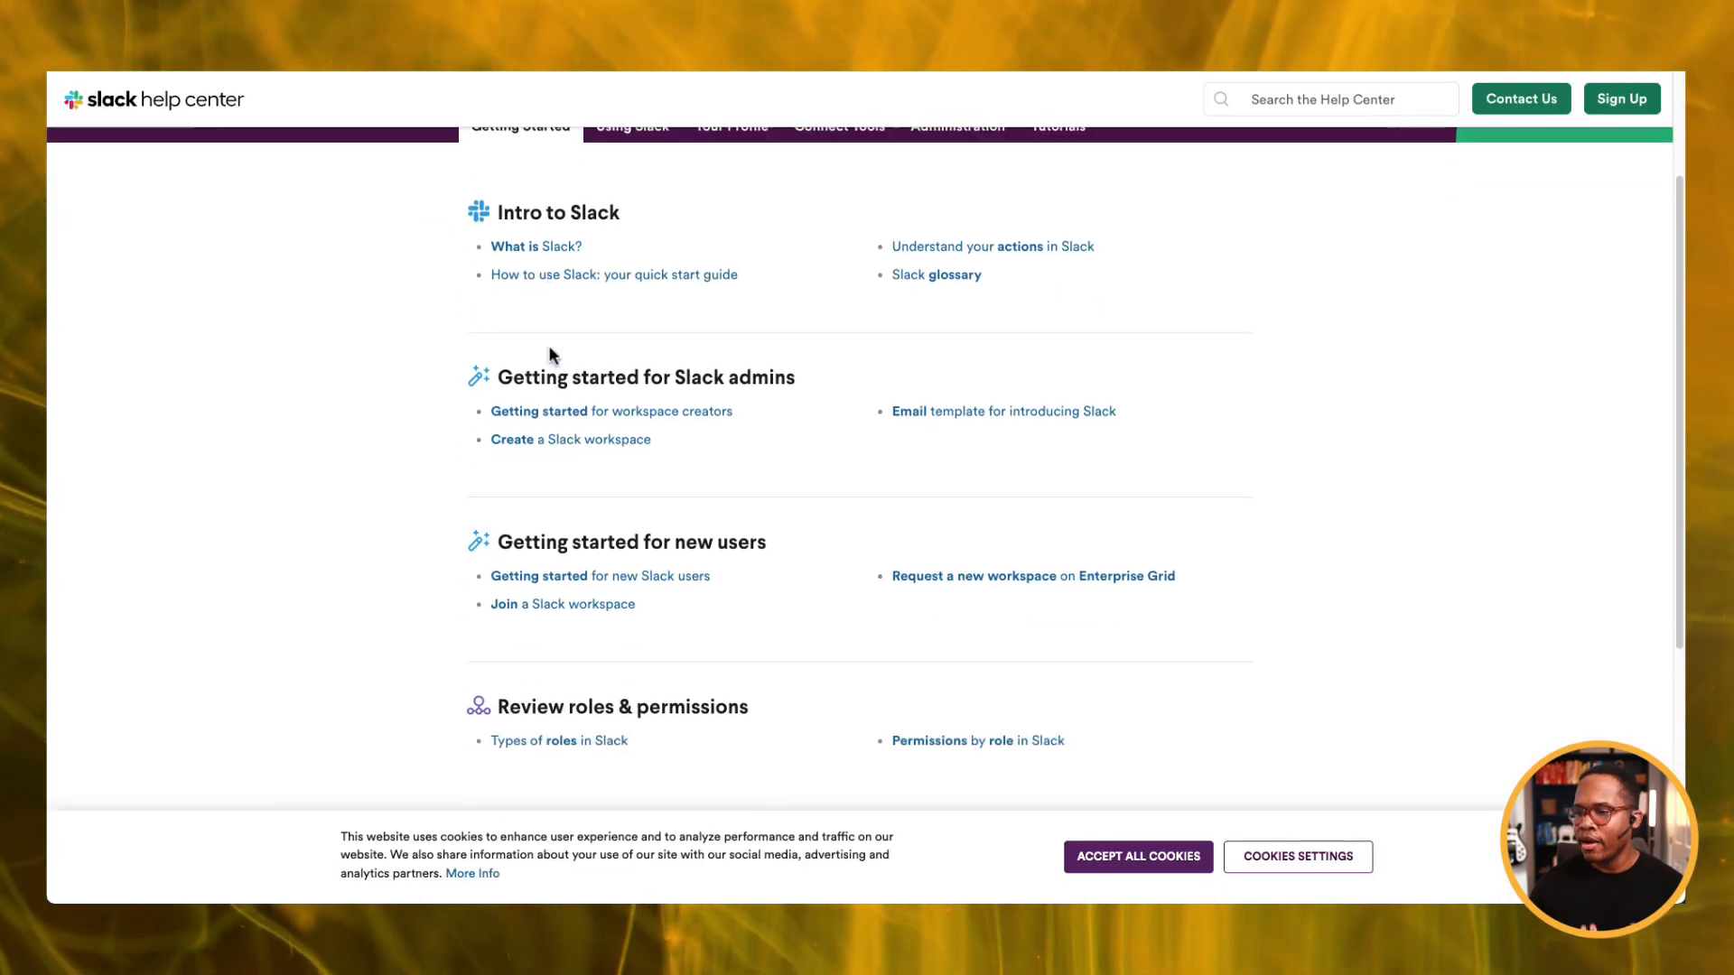
scroll(550, 352, up, 2)
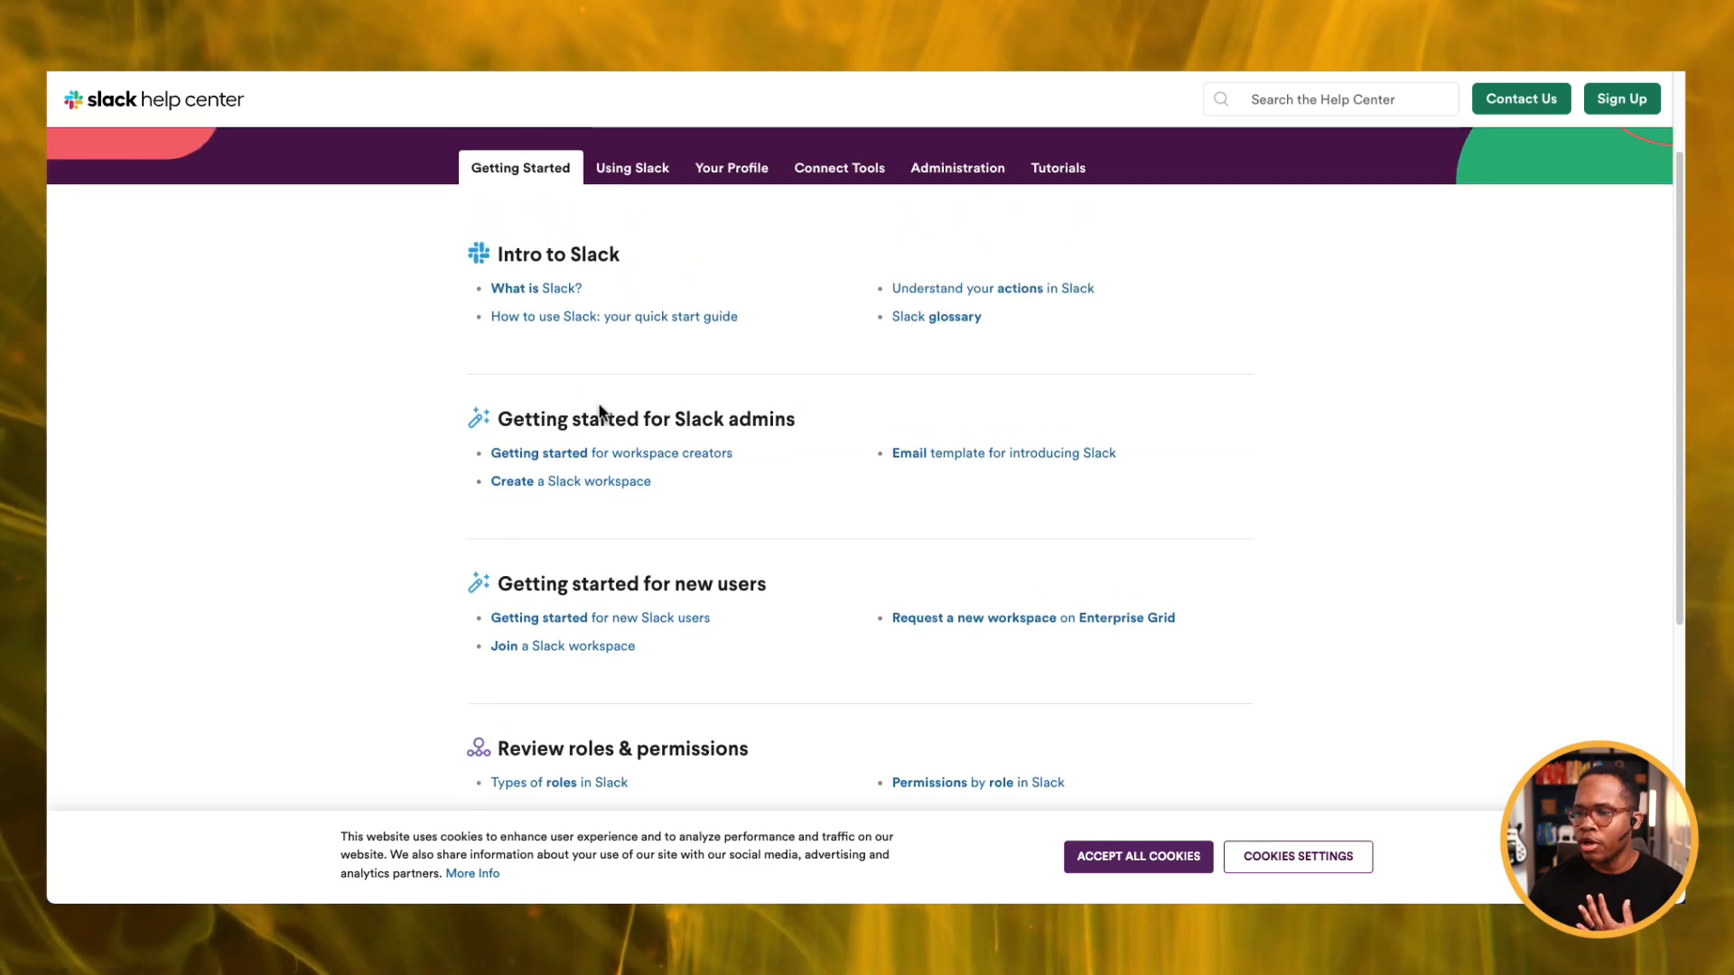
click(600, 482)
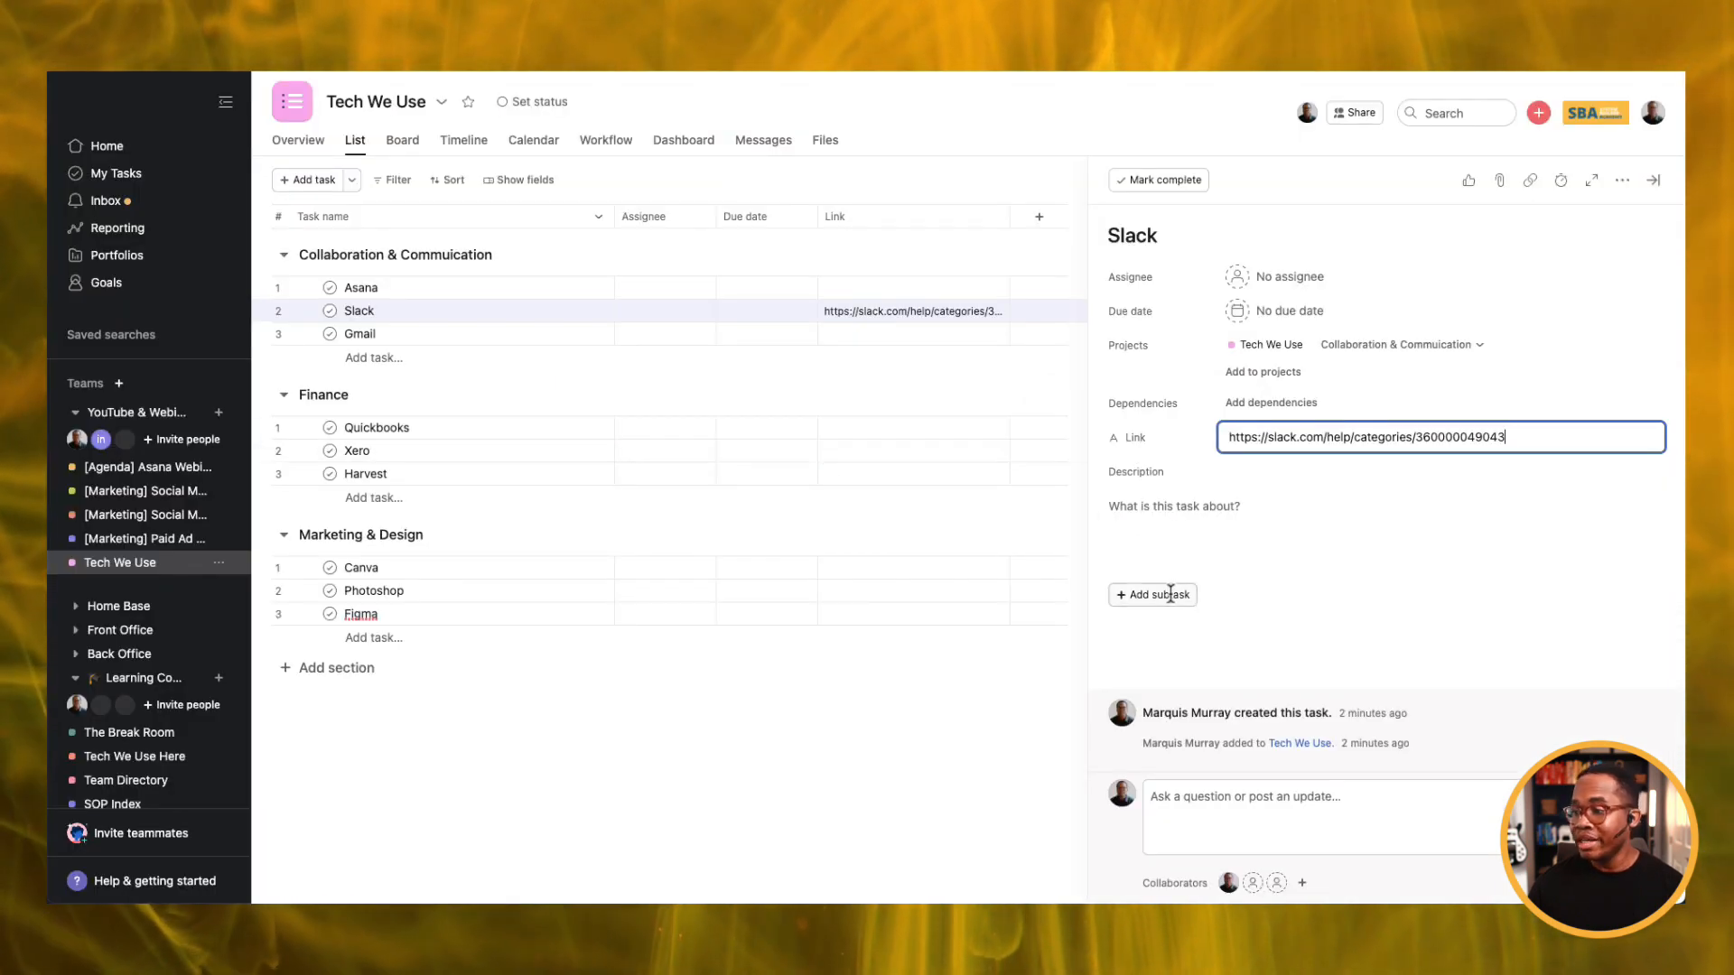
Add a 'How to create a Slack Workspace' subtask and paste the Slack help-article URL as its Link.
click(1163, 594)
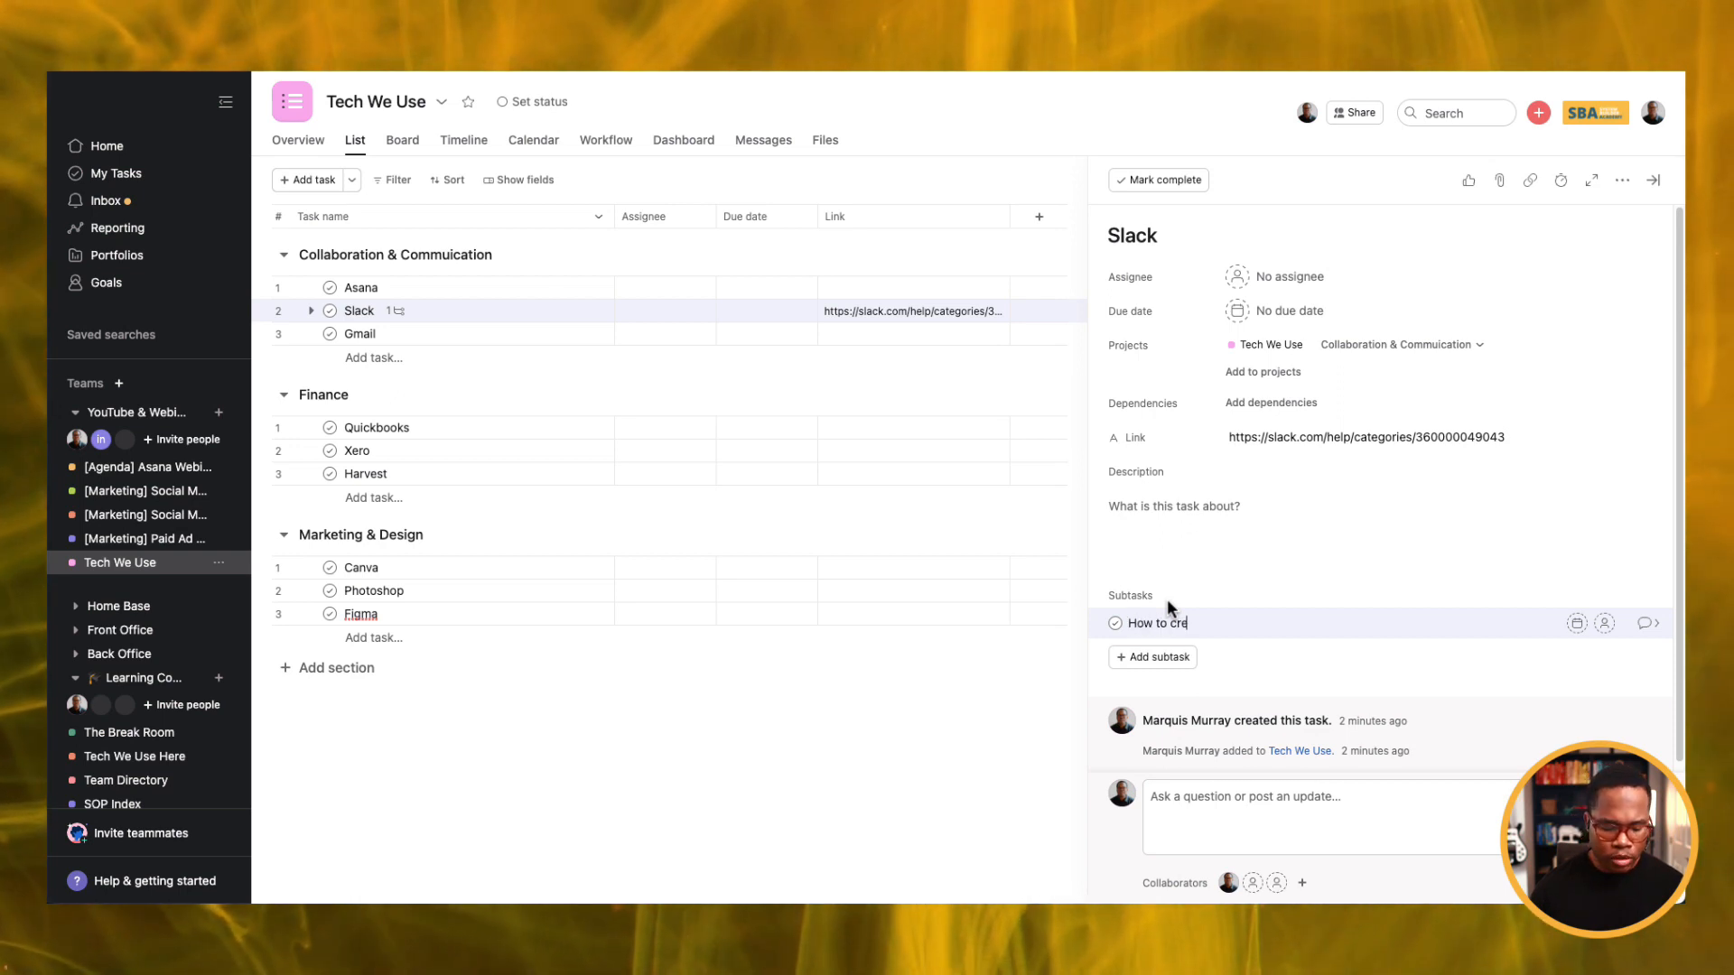
text(How to create a Sl)
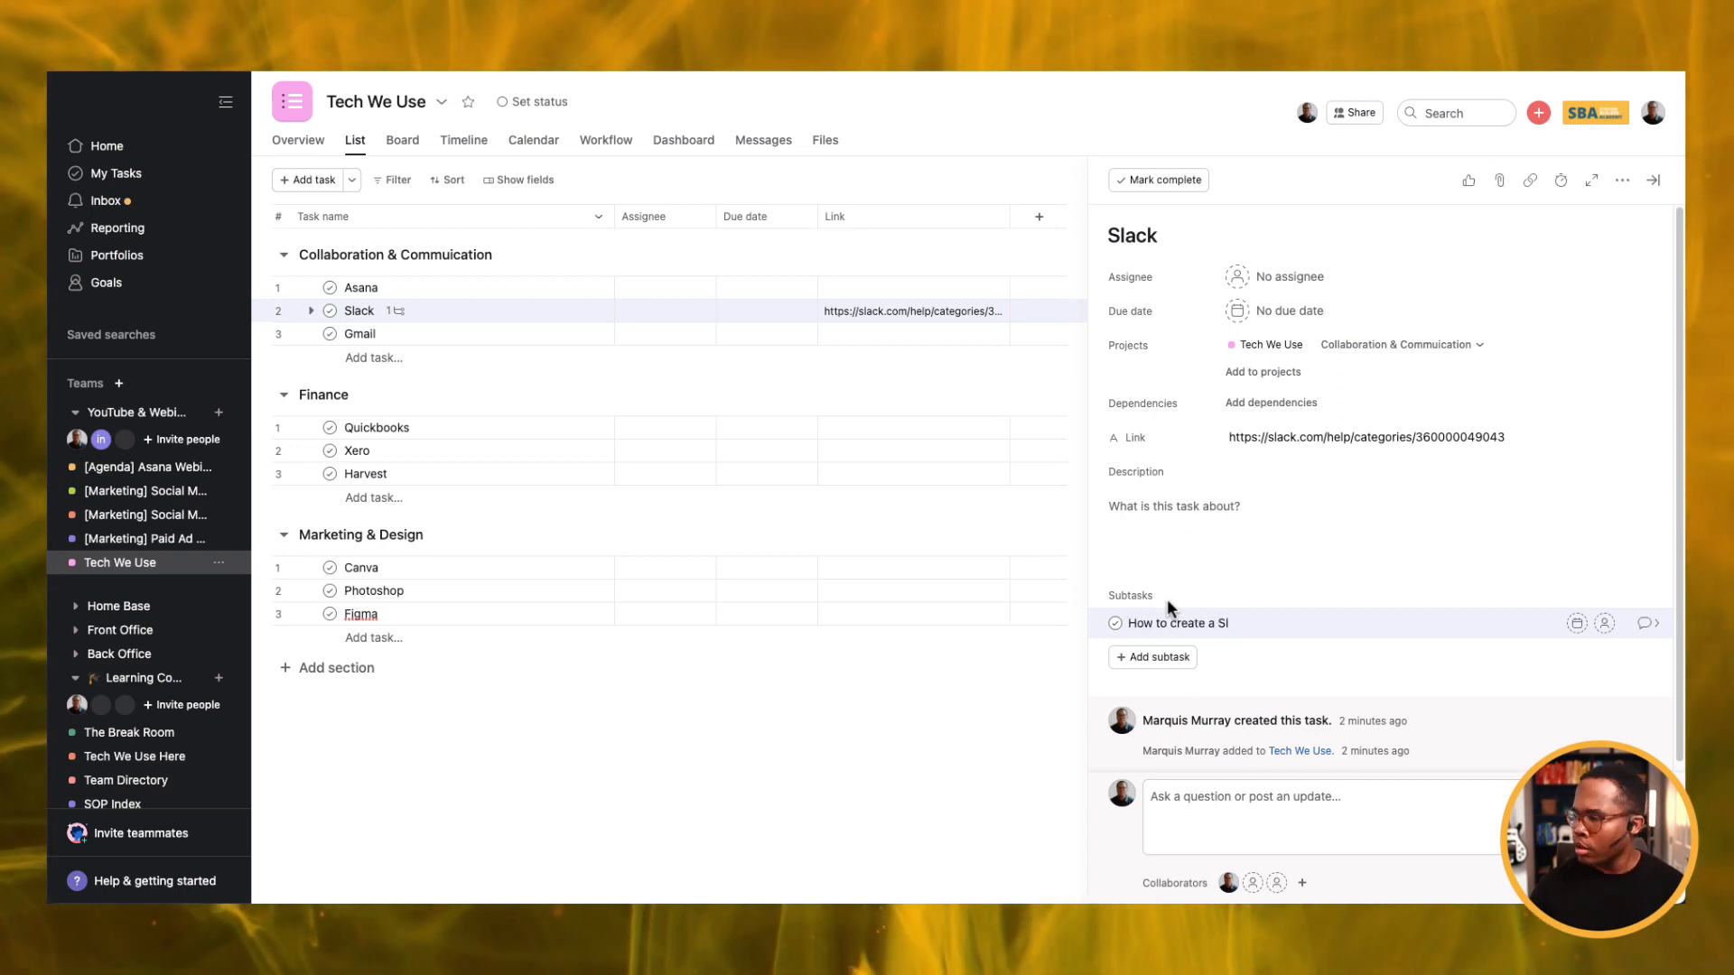
text(ack Works)
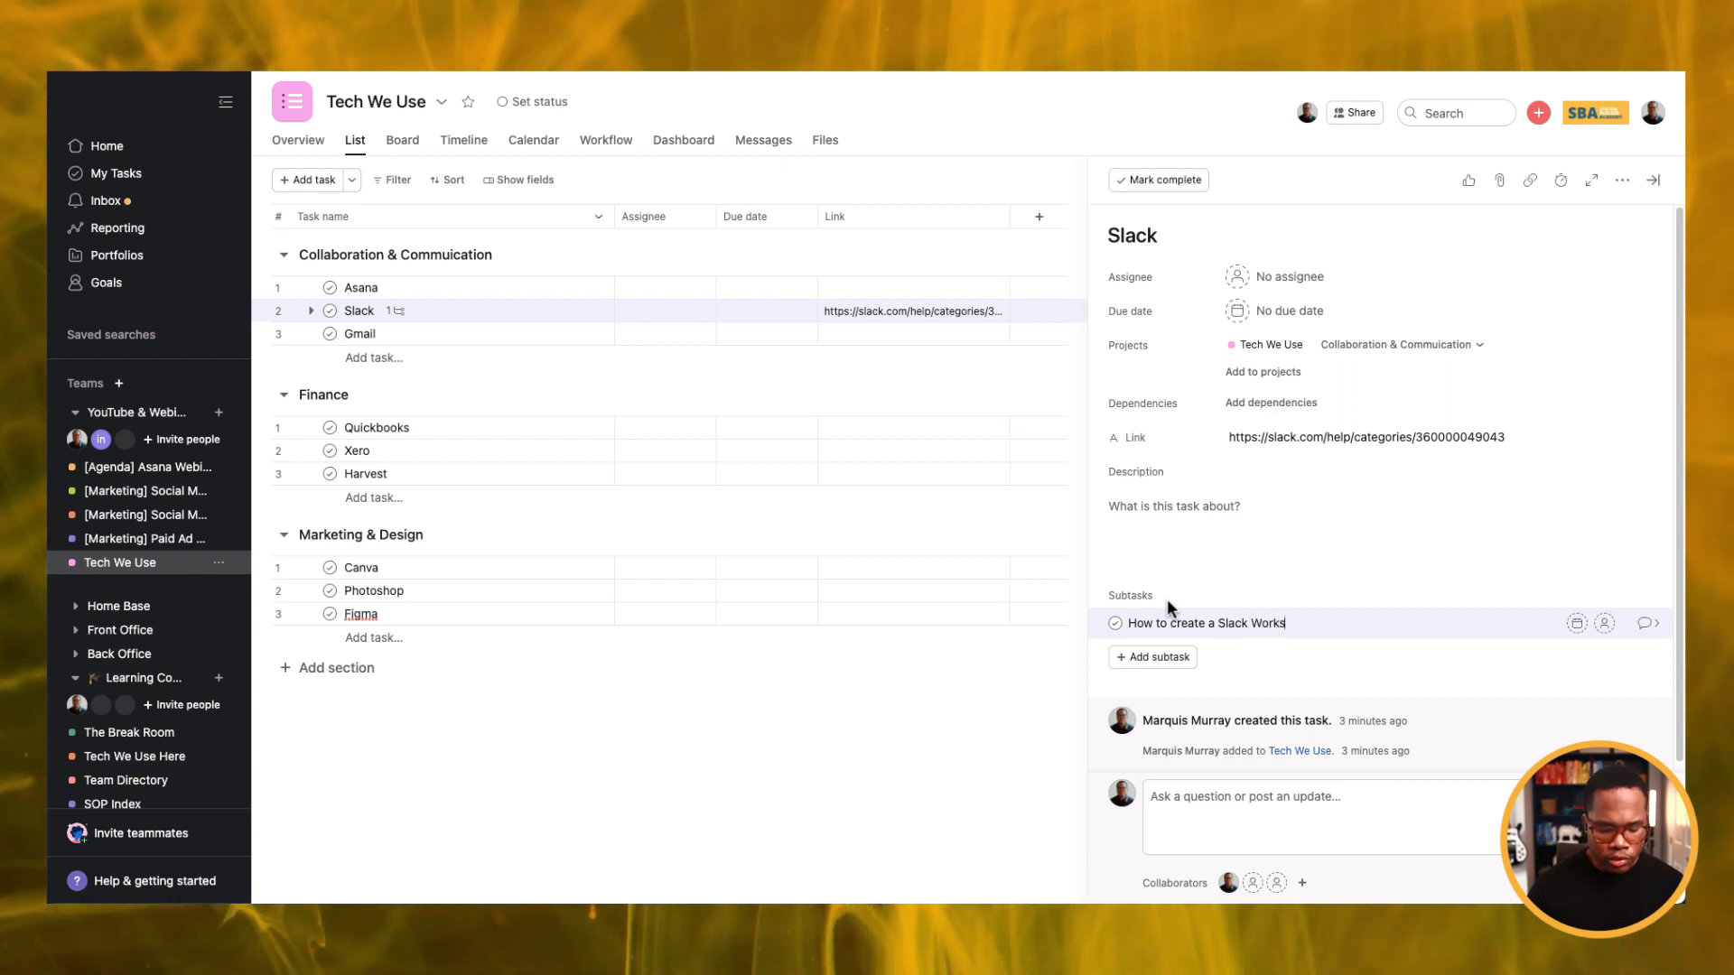
text(pace)
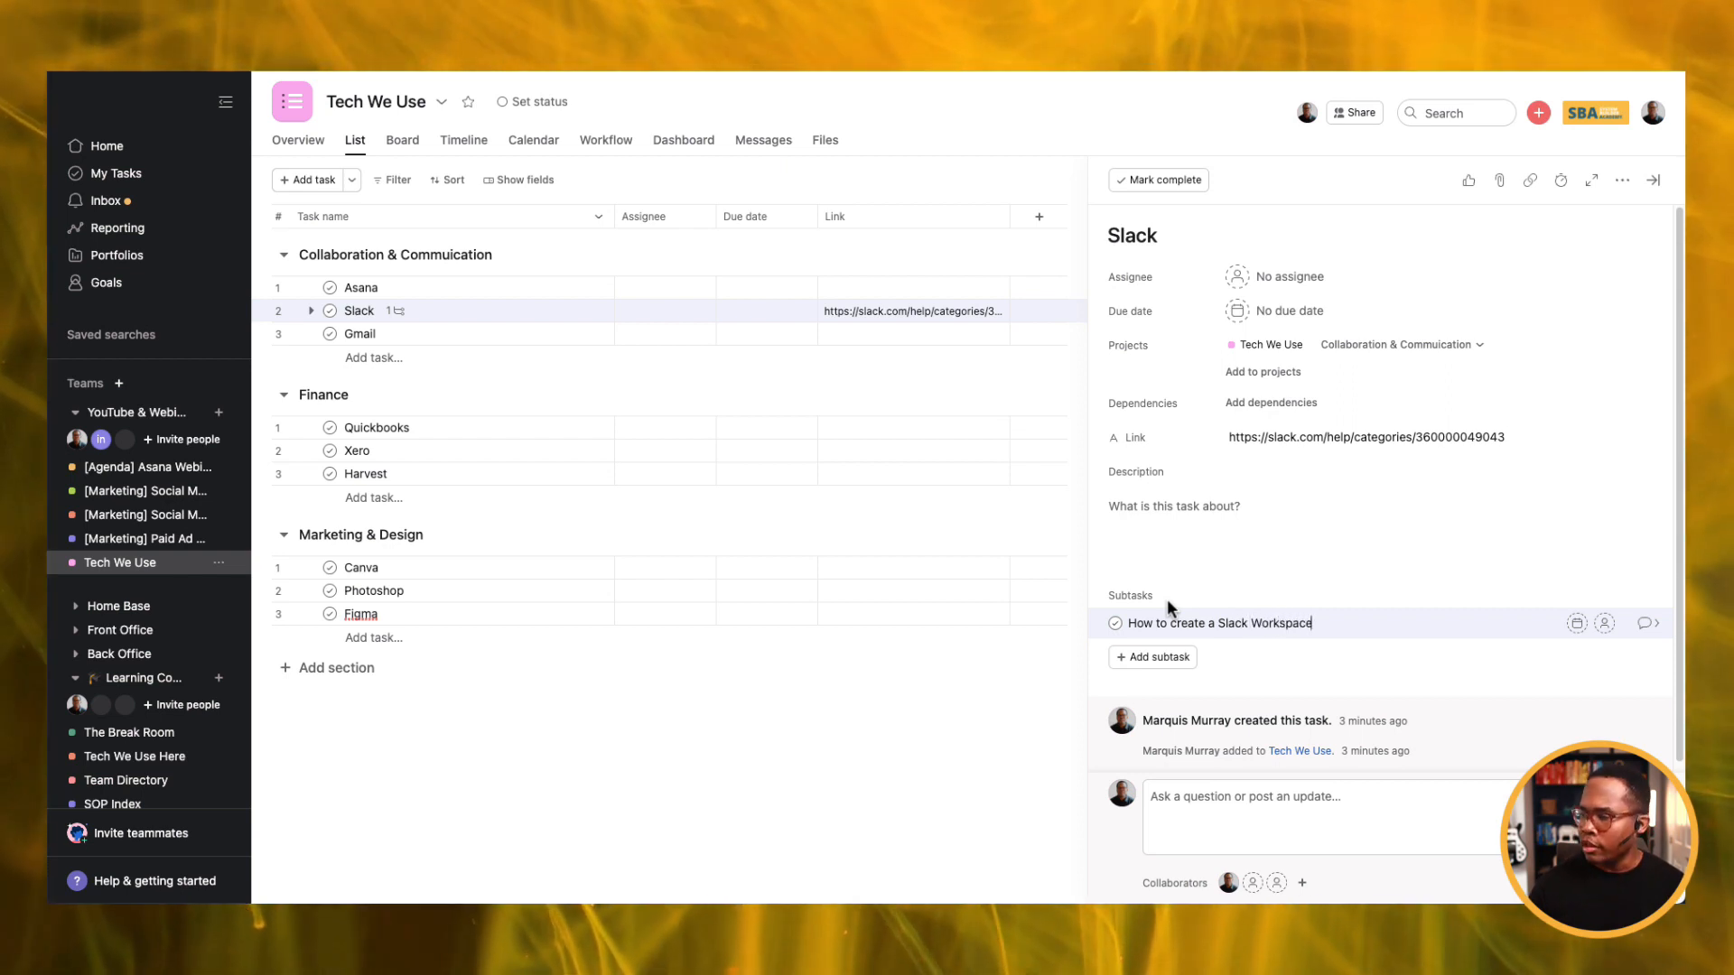
click(1651, 623)
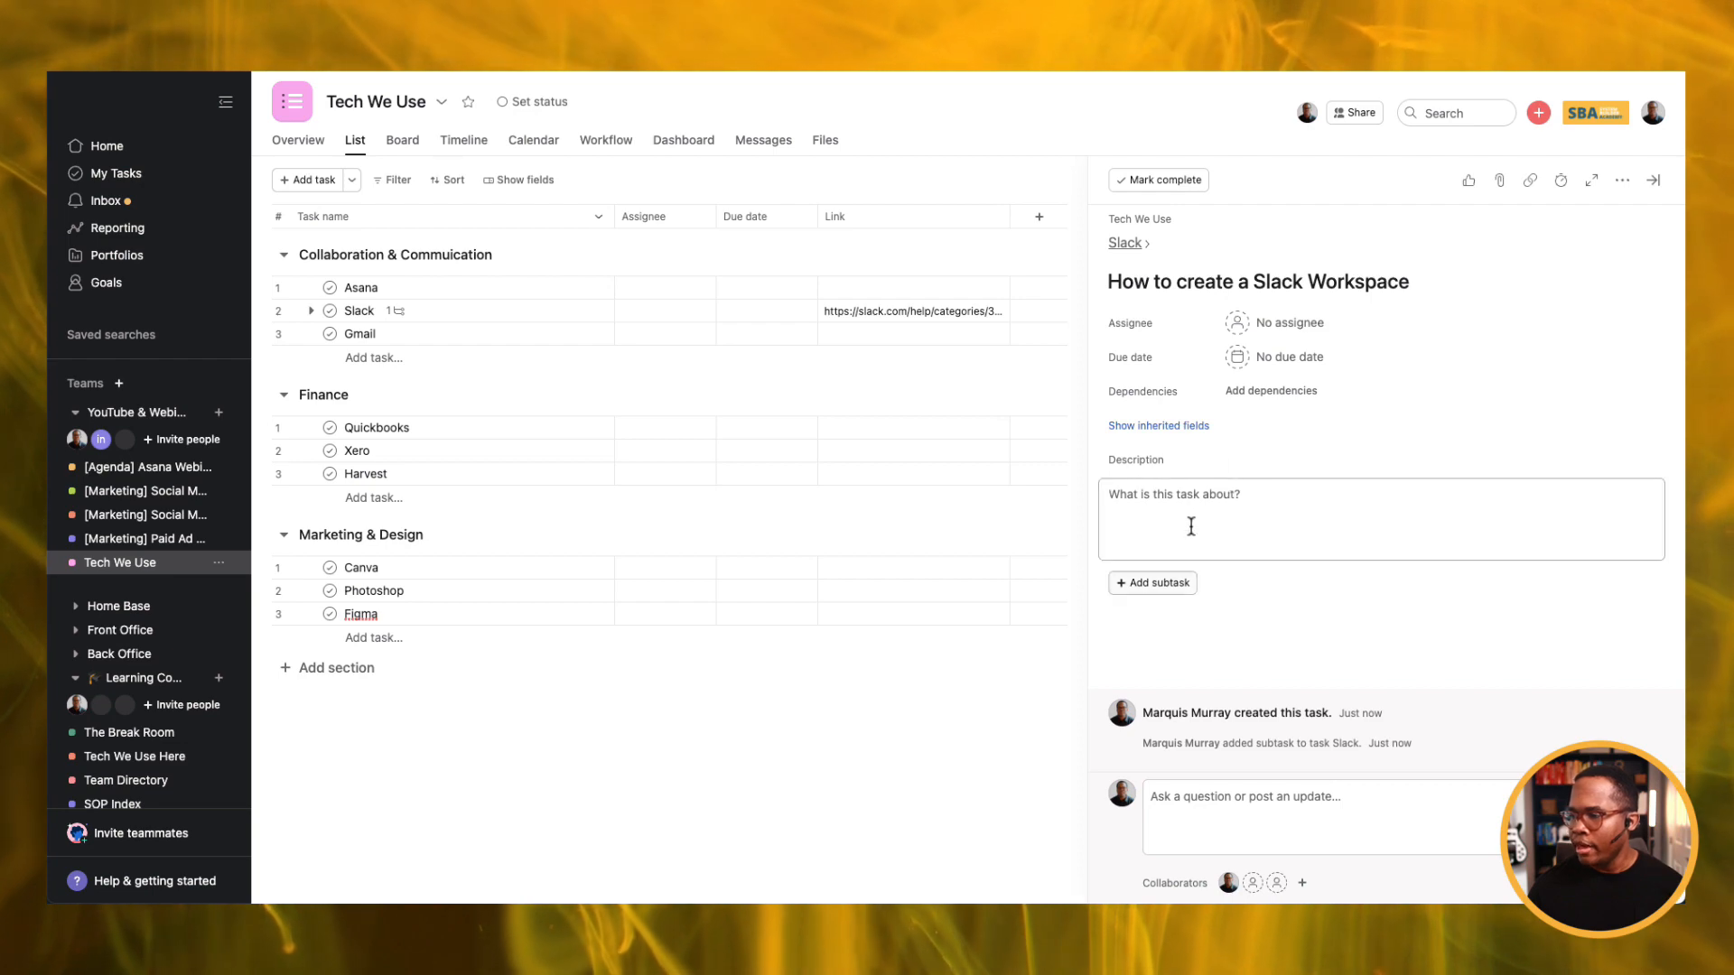
click(1164, 426)
click(1235, 462)
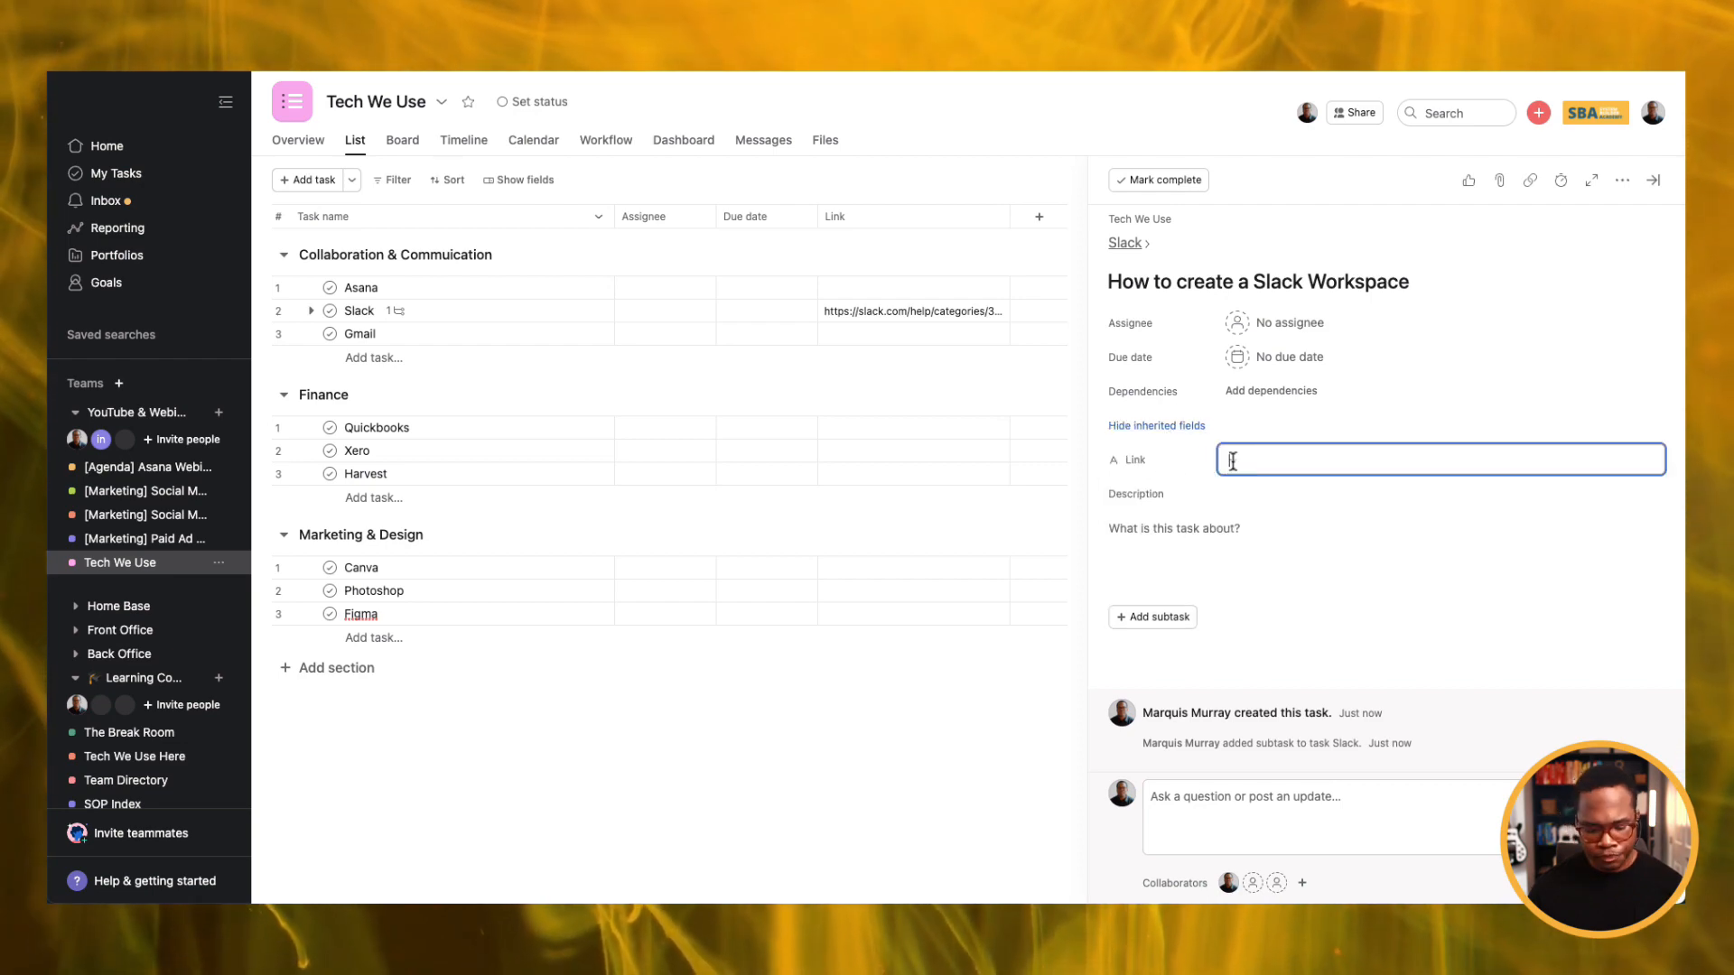
text(https://slack.com/help/articles/206845317-Create-a-Slack-workspace)
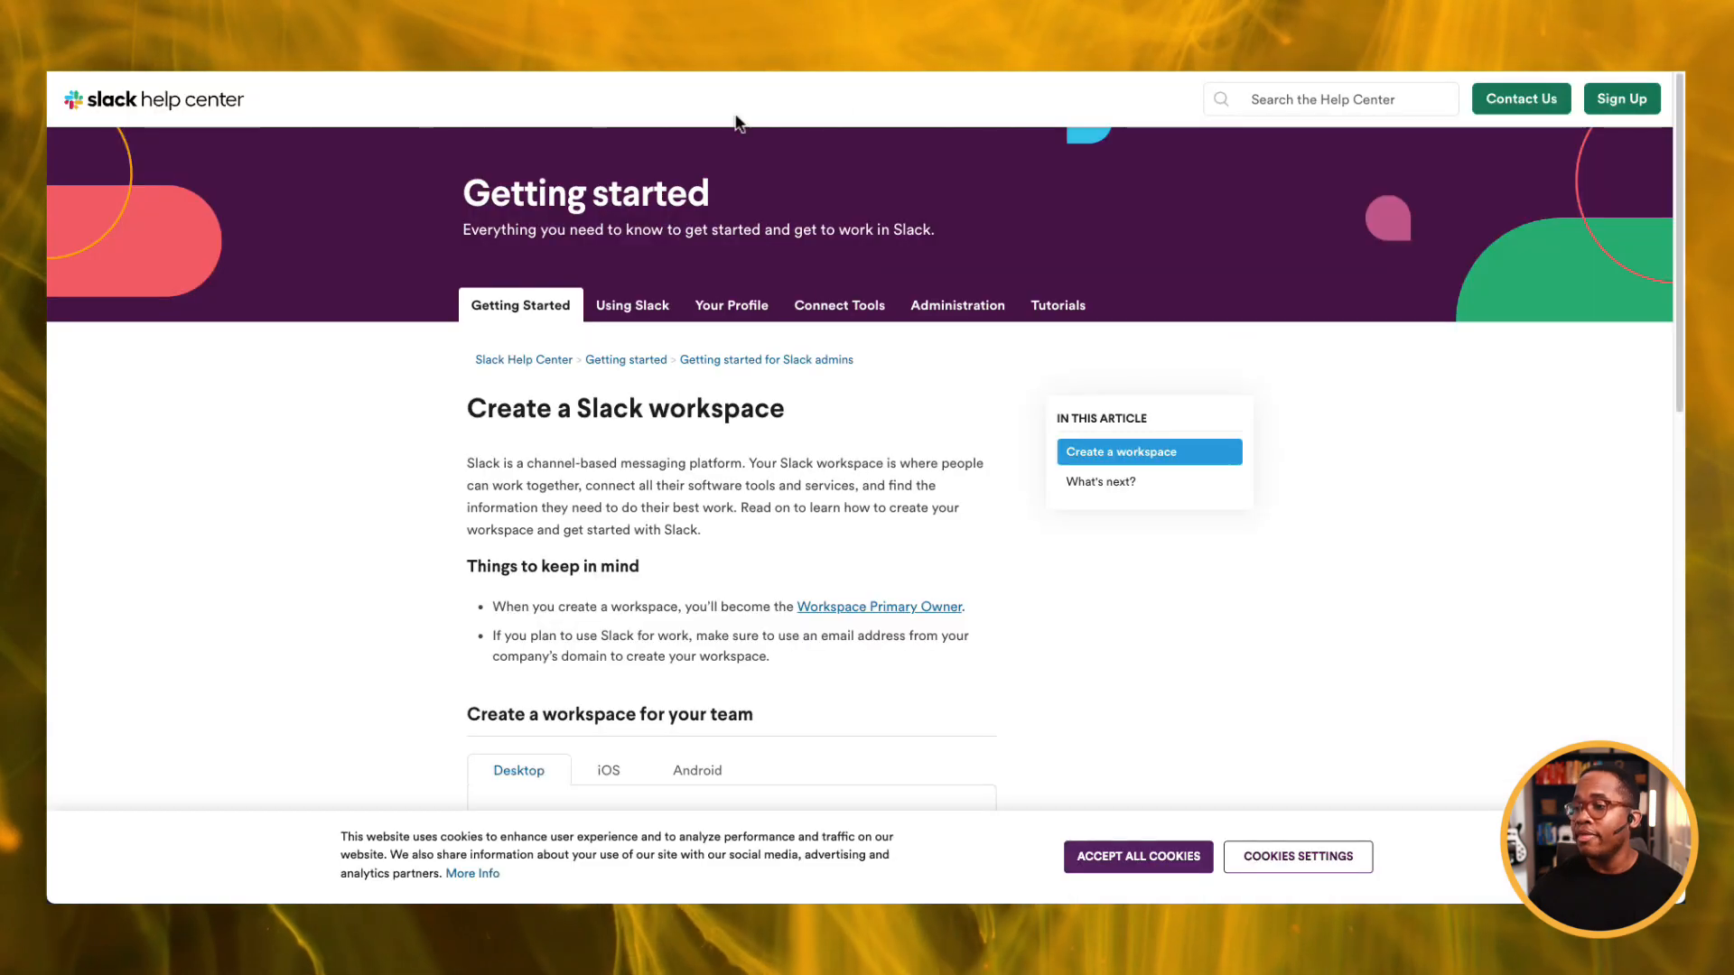
Copy the article's heading through the second bullet into the subtask's description, then return to Slack.
drag(469, 399, 799, 660)
key(super+c)
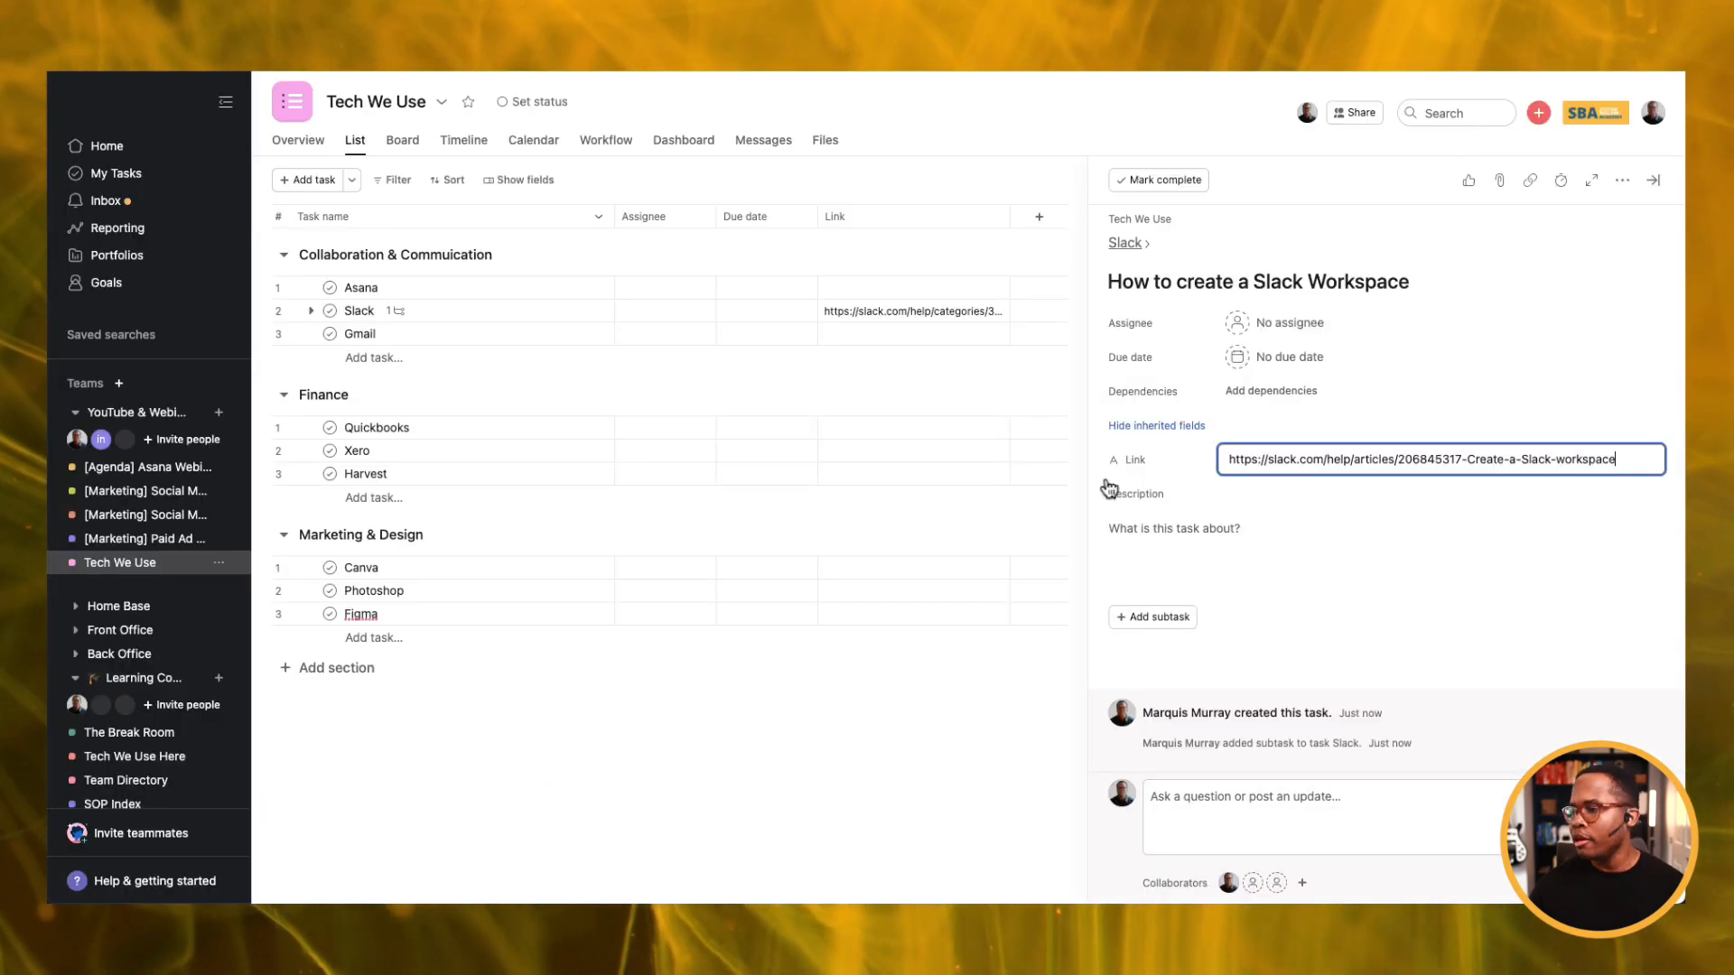
click(1122, 526)
key(super+v)
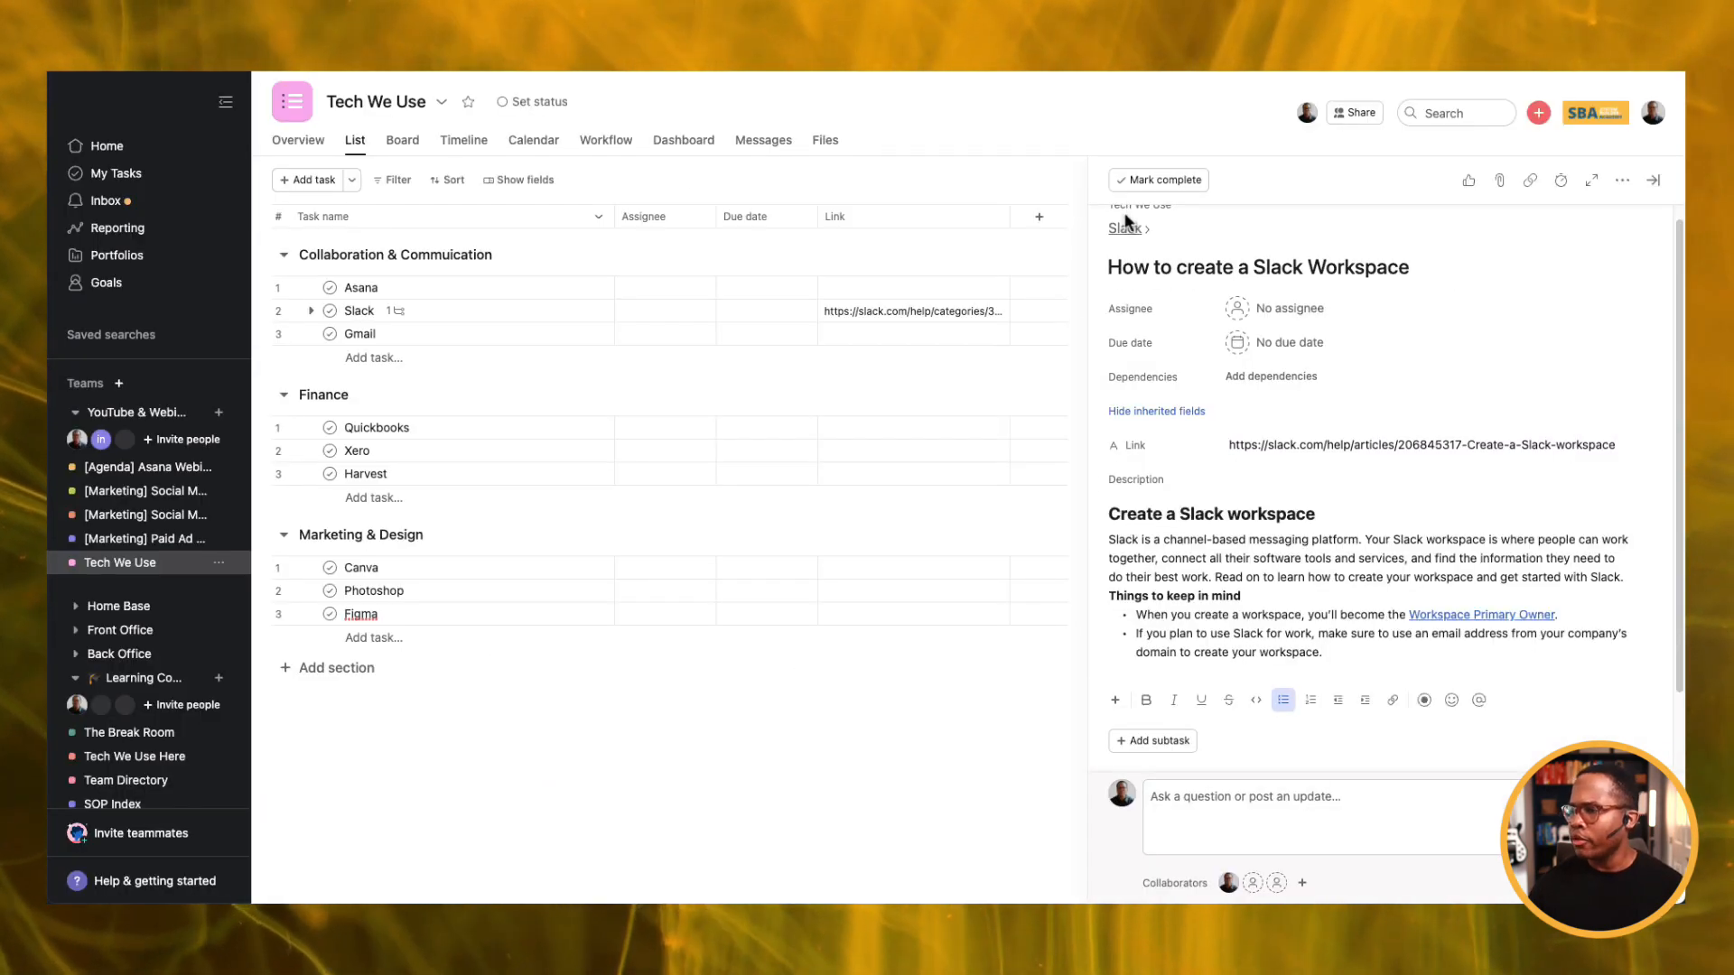
click(1124, 228)
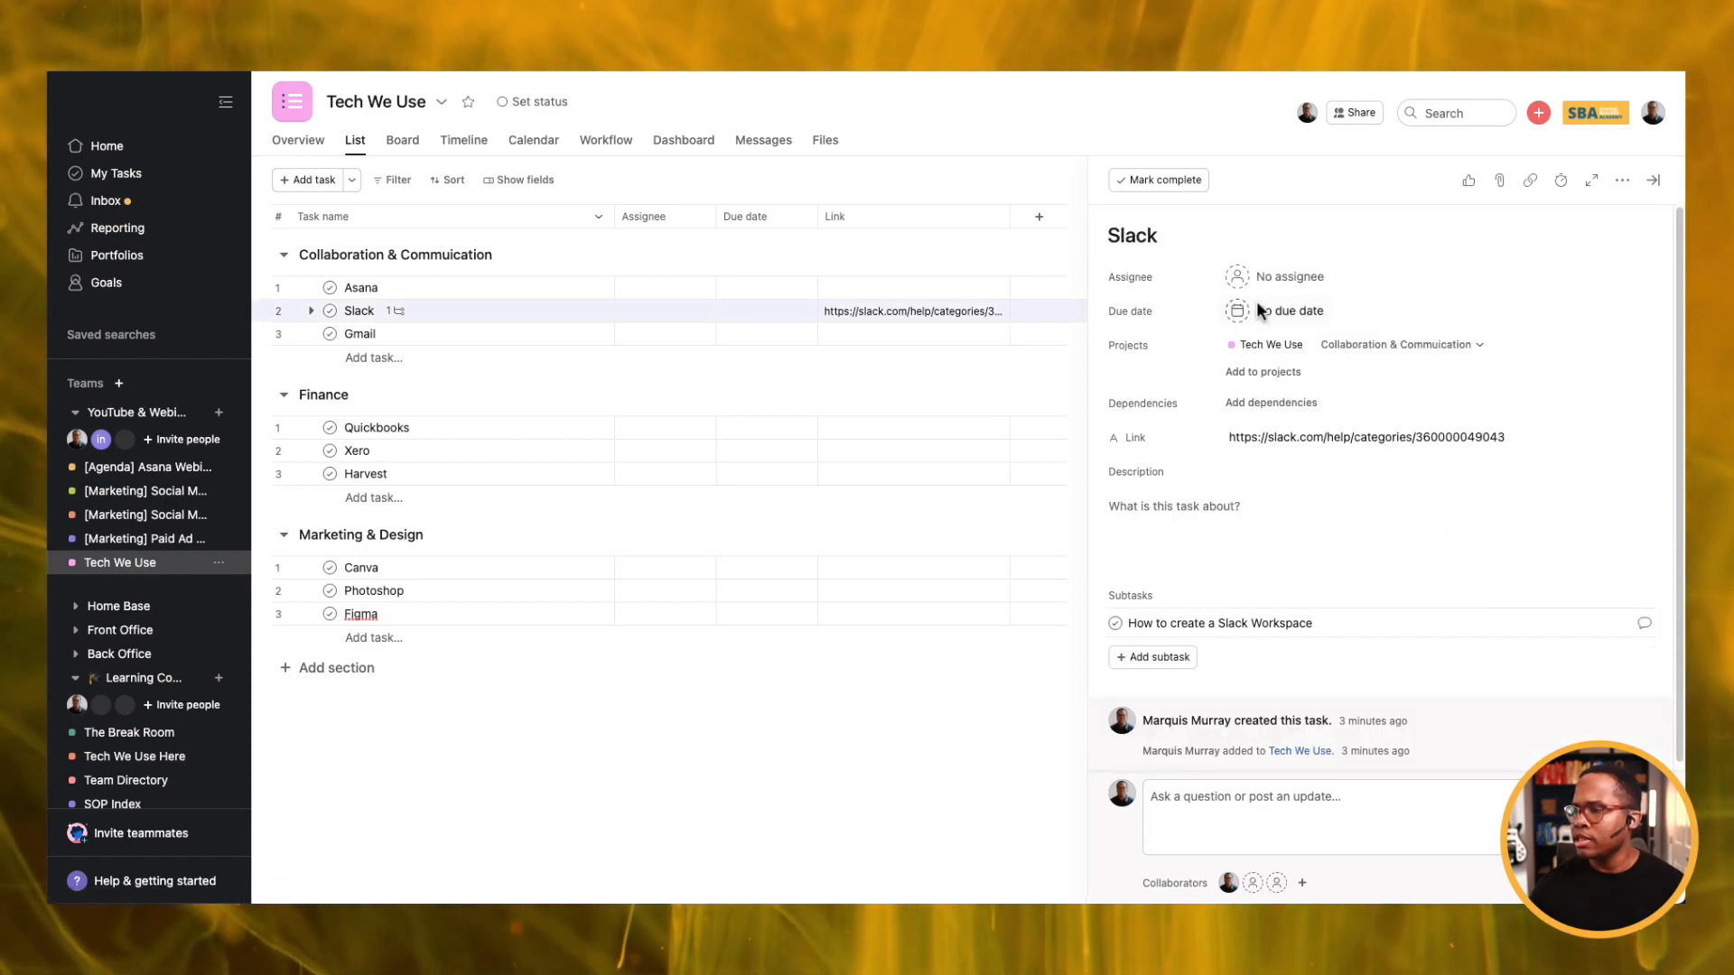
Write the Slack task description calling Slack the main internal comm channel and pointing readers to the relevant SOPs below, fixing the 'Revierw' typo.
click(1208, 510)
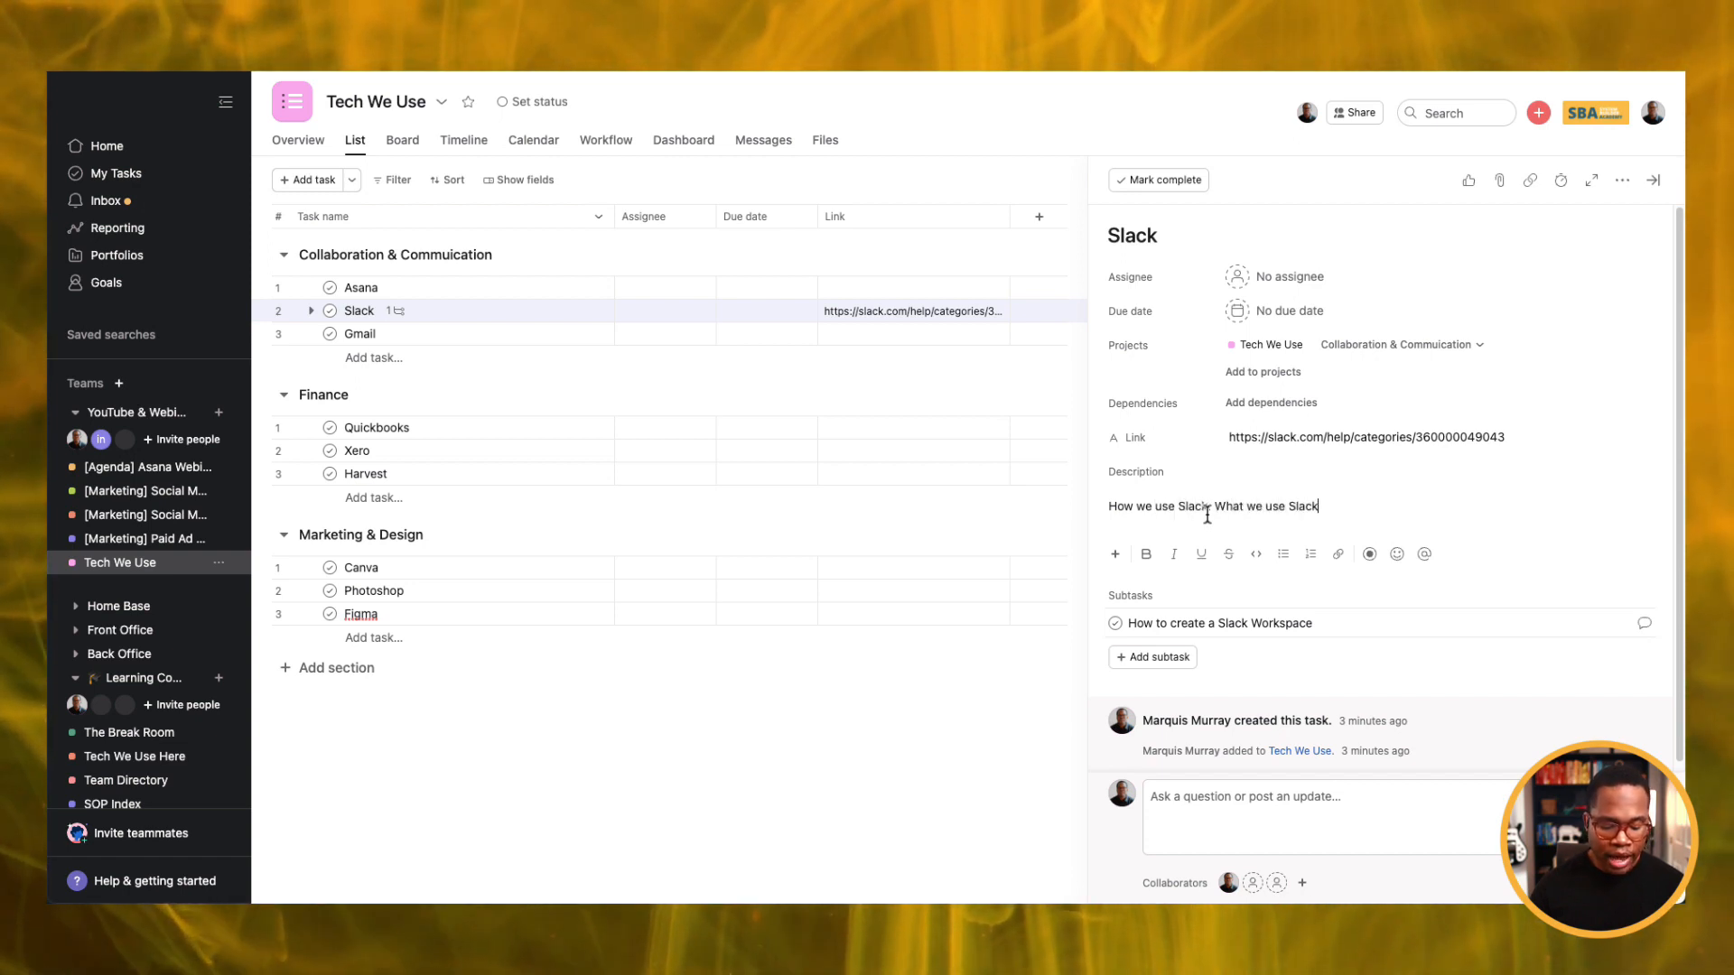
key(Return)
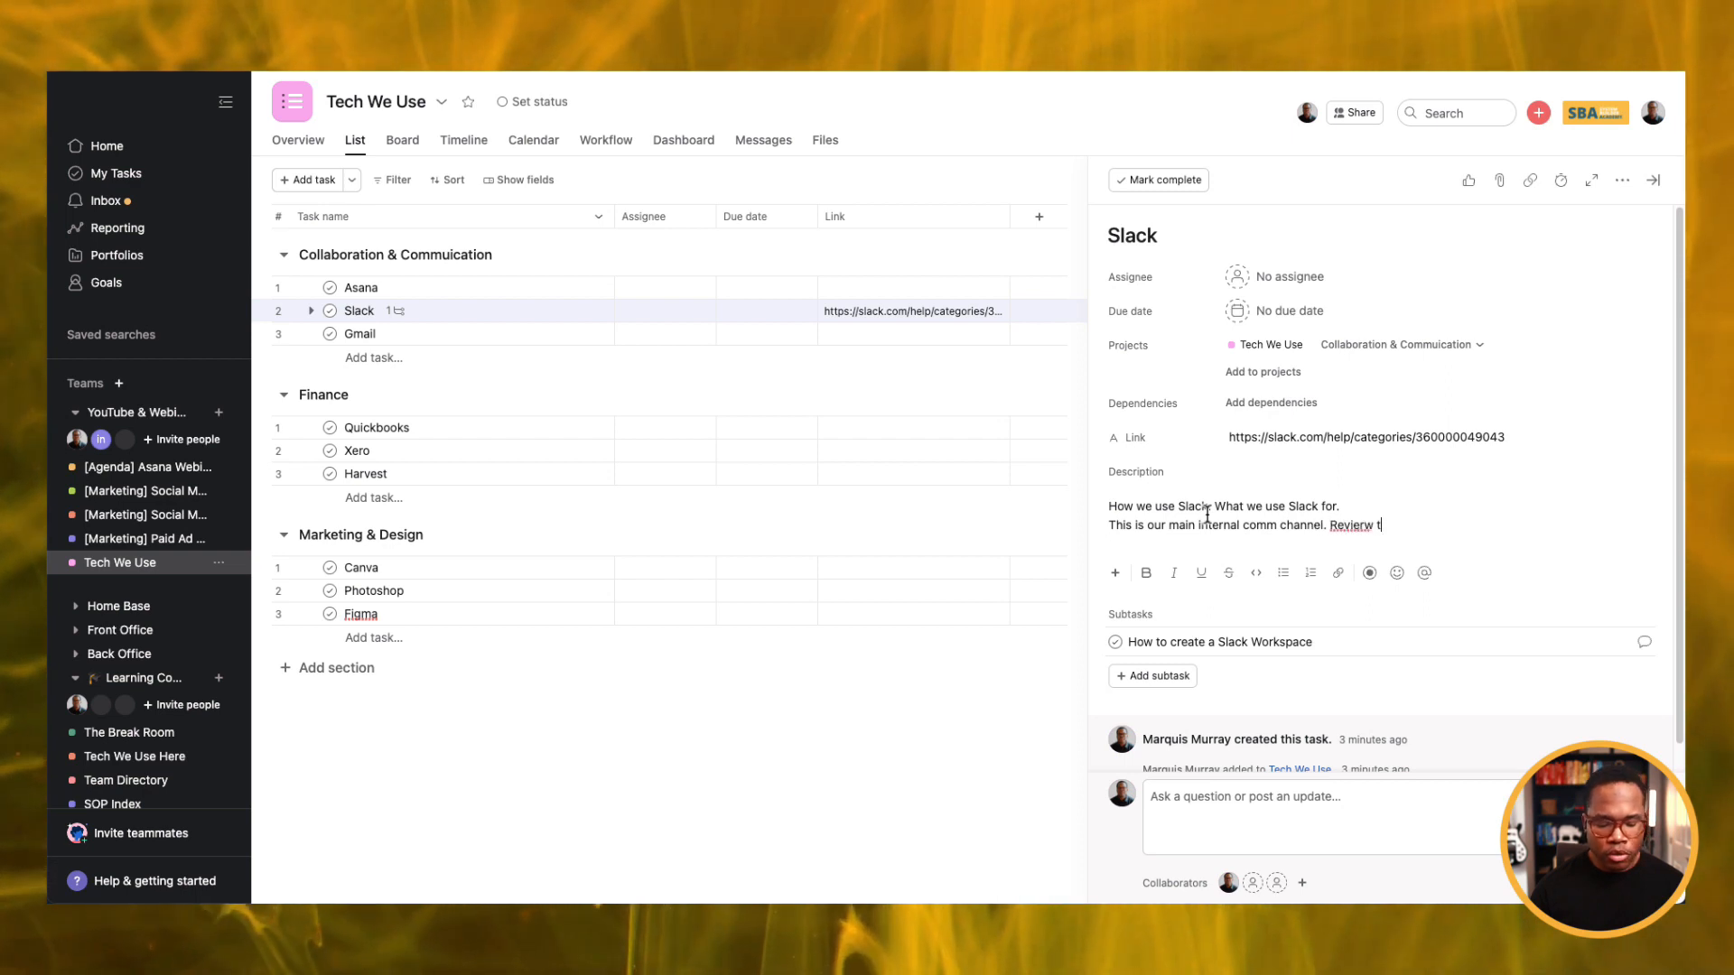
text(elevant SOPs)
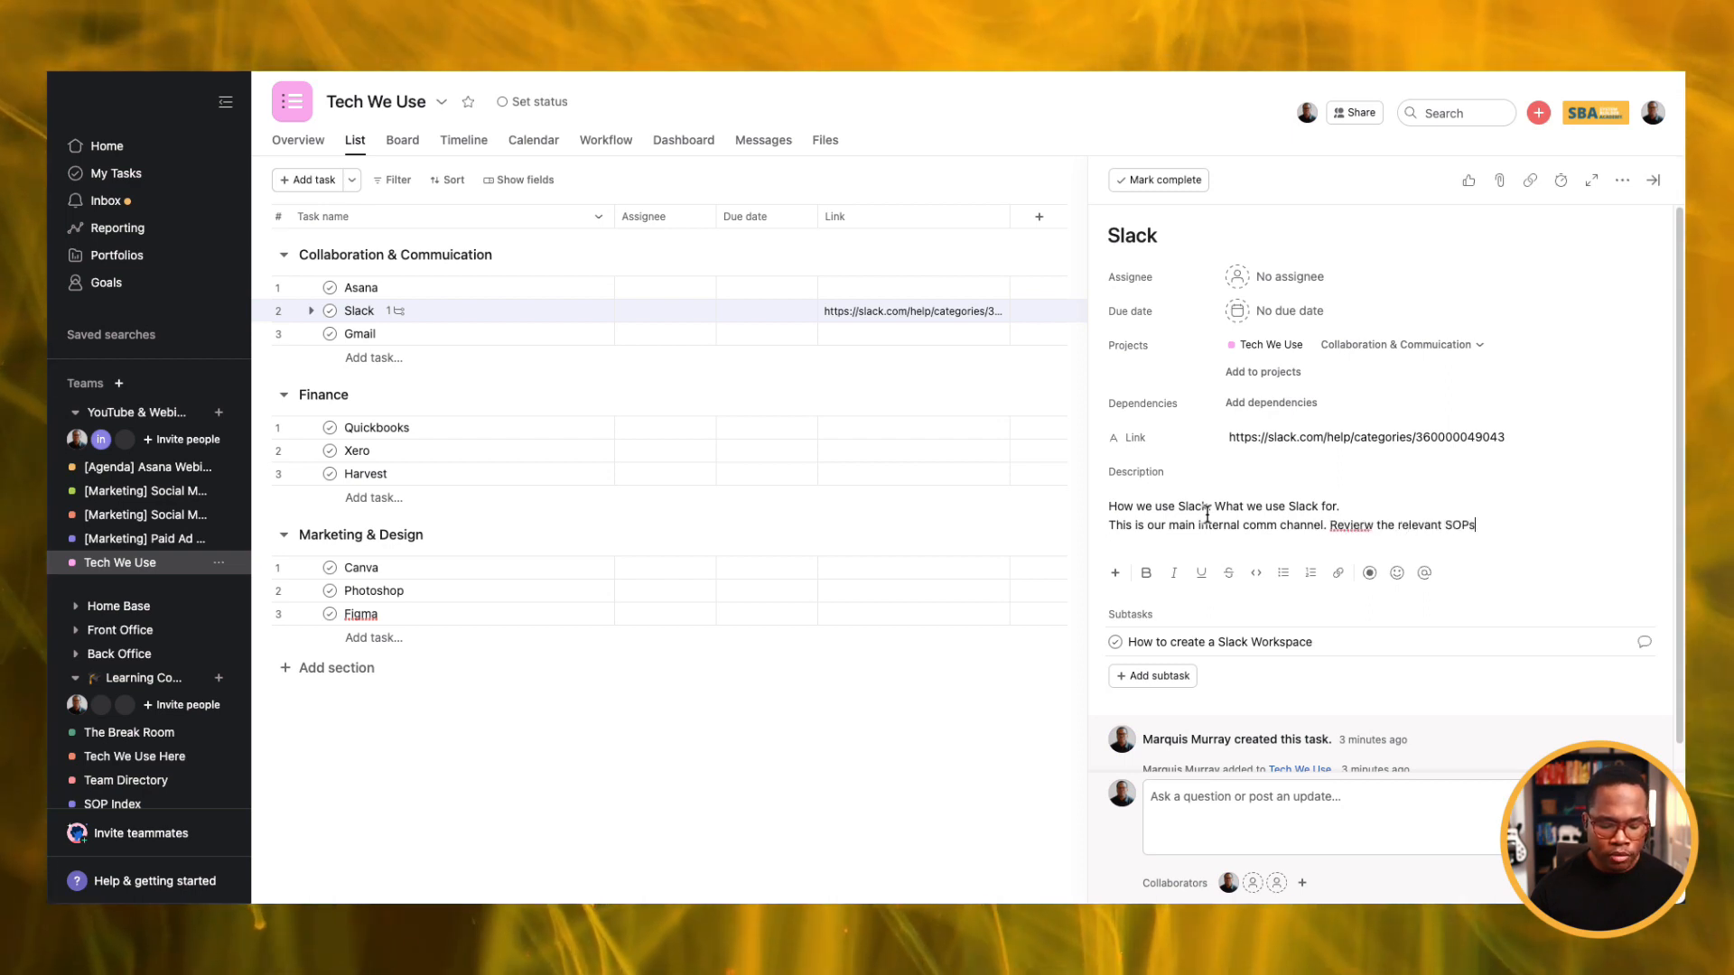
text( below)
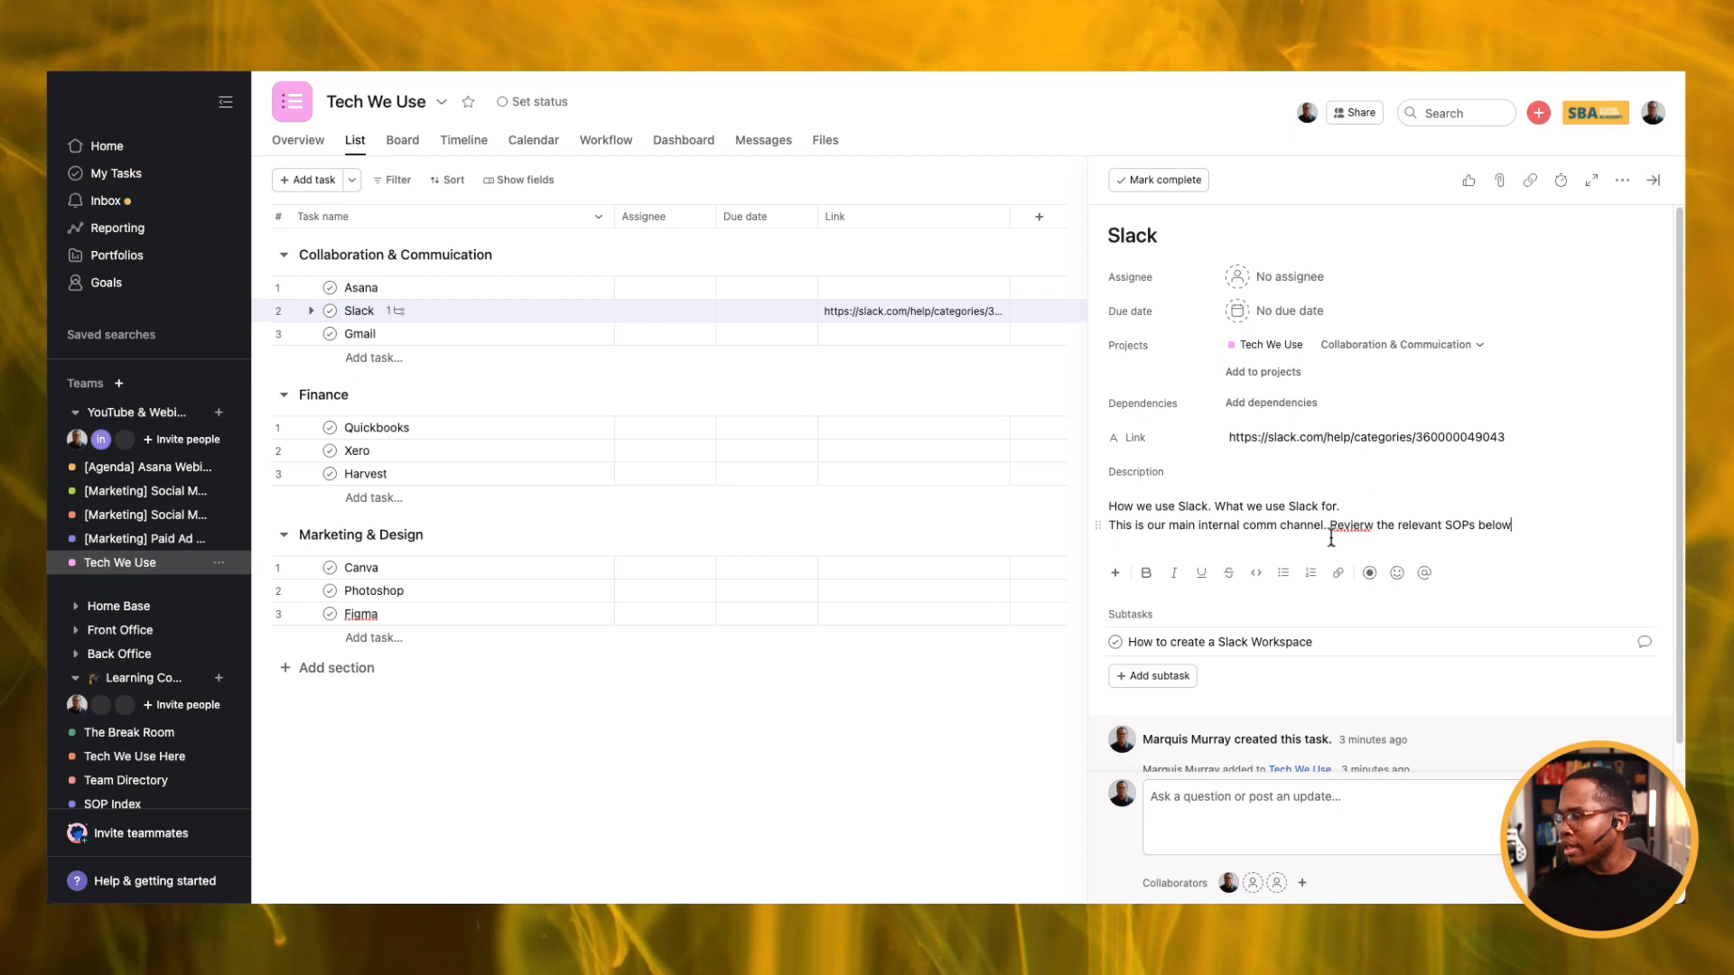
click(1366, 527)
key(BackSpace)
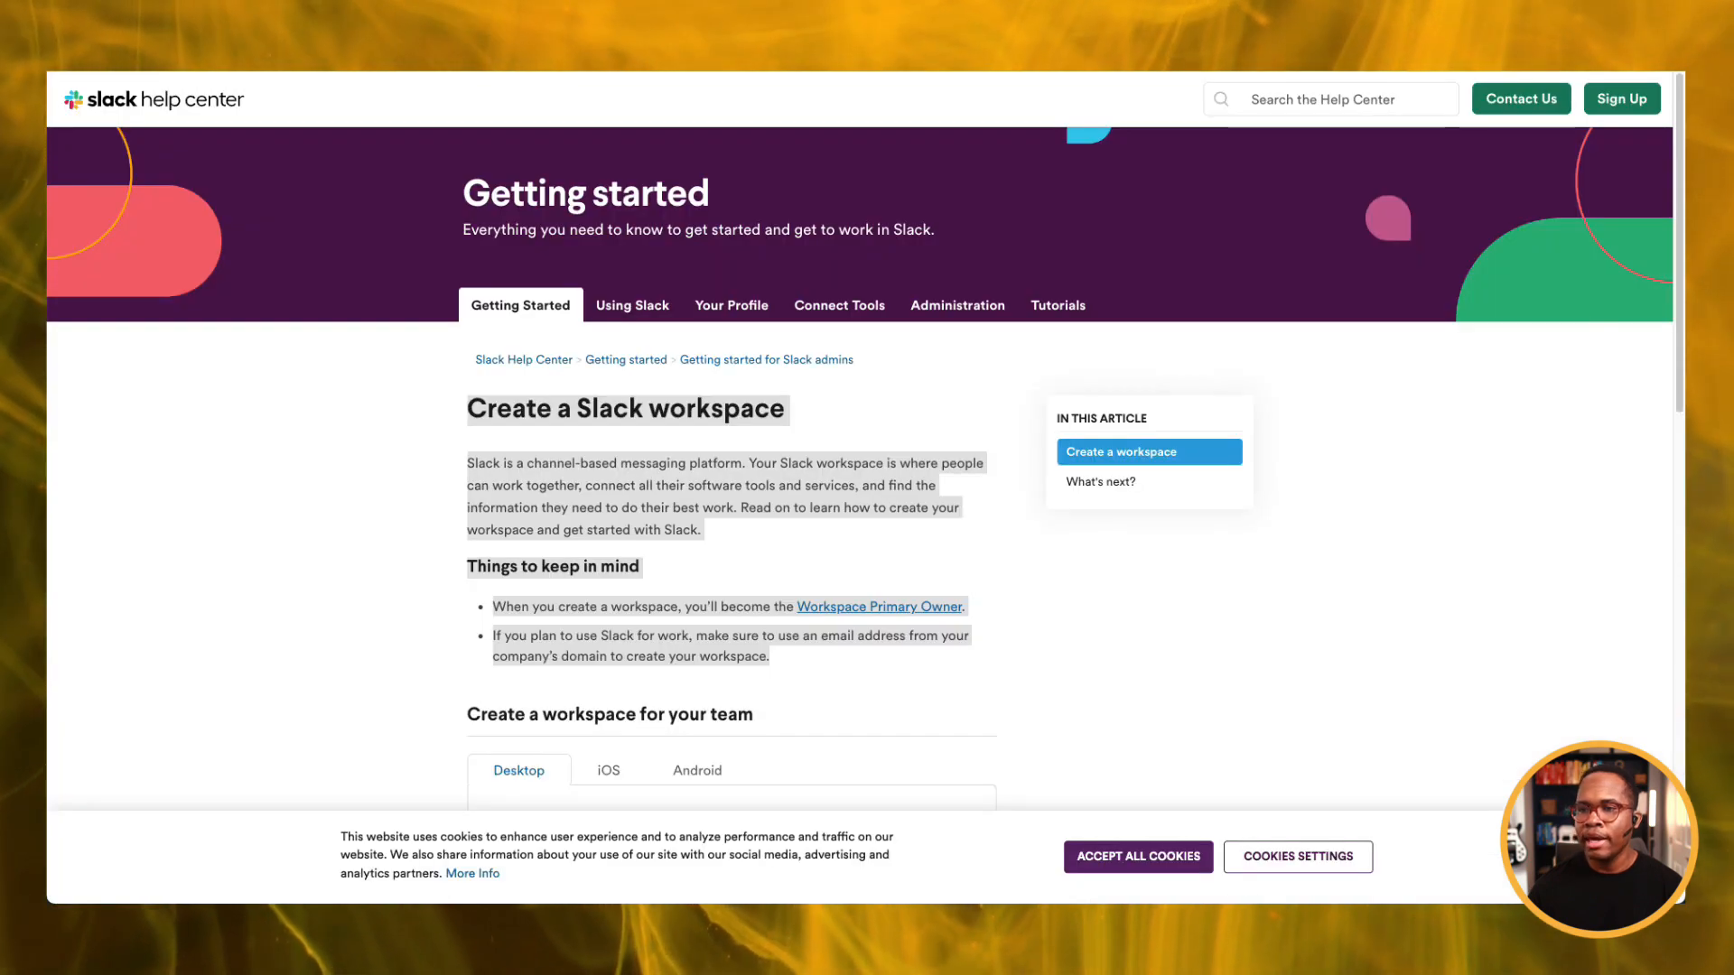
Go back to the Getting Started topic list and open the 'Join a Slack workspace' article.
click(67, 67)
scroll(767, 492, down, 1)
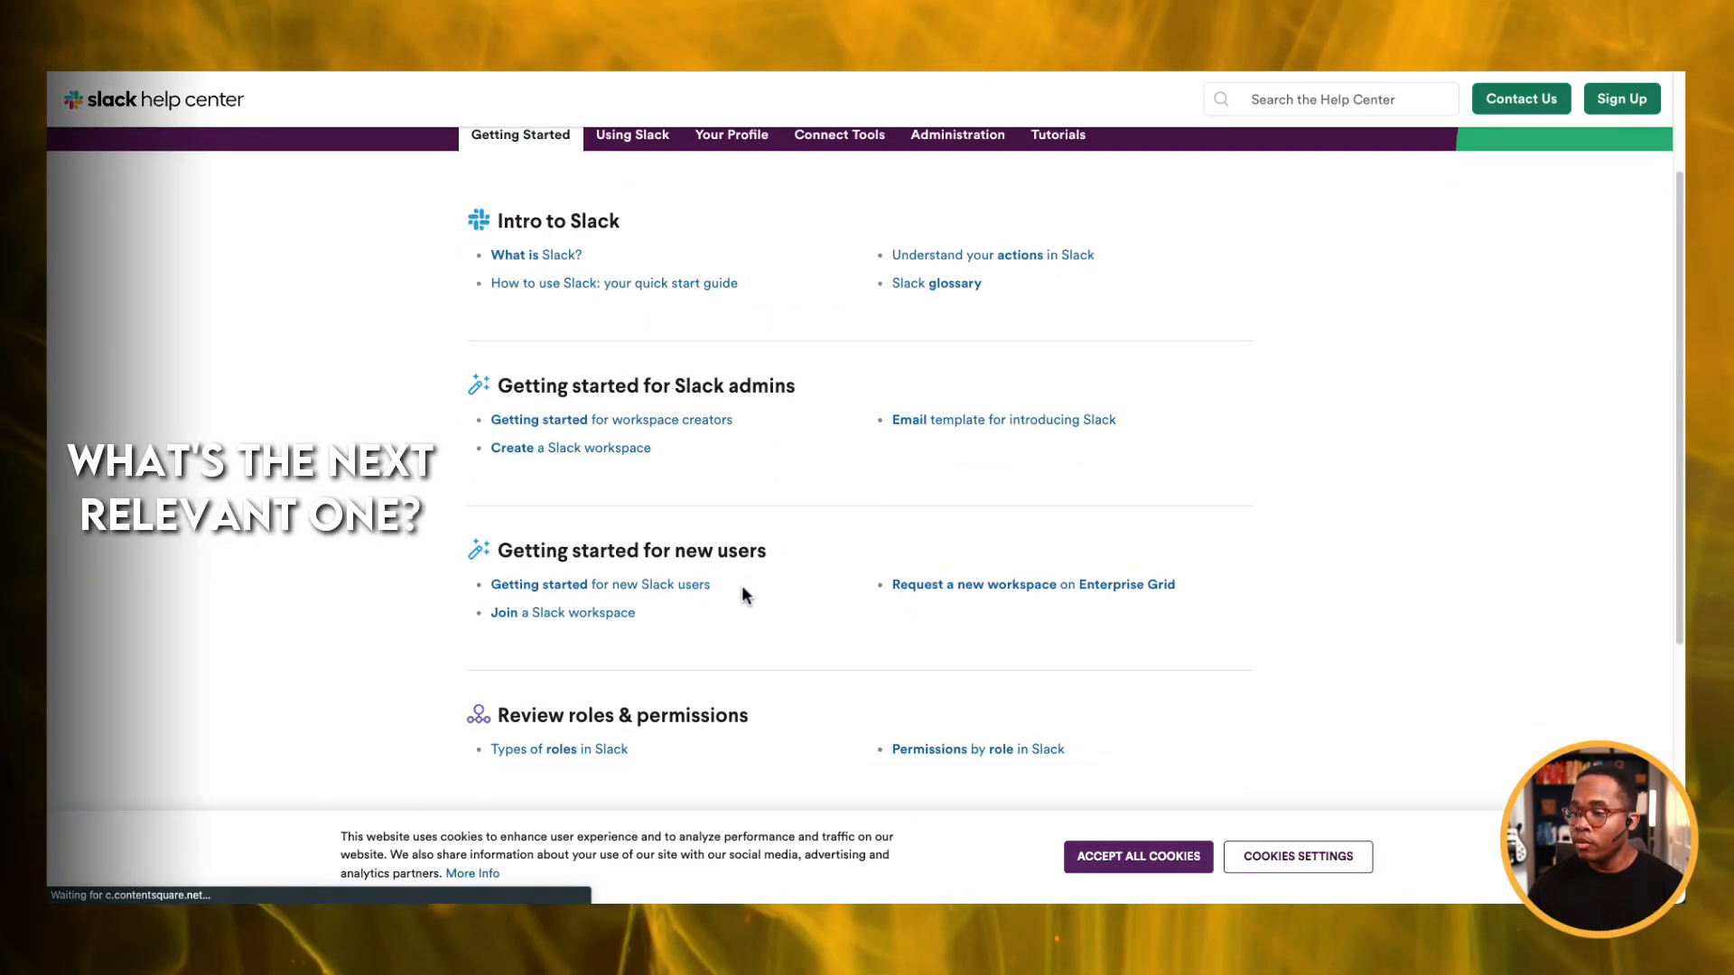
scroll(717, 623, down, 1)
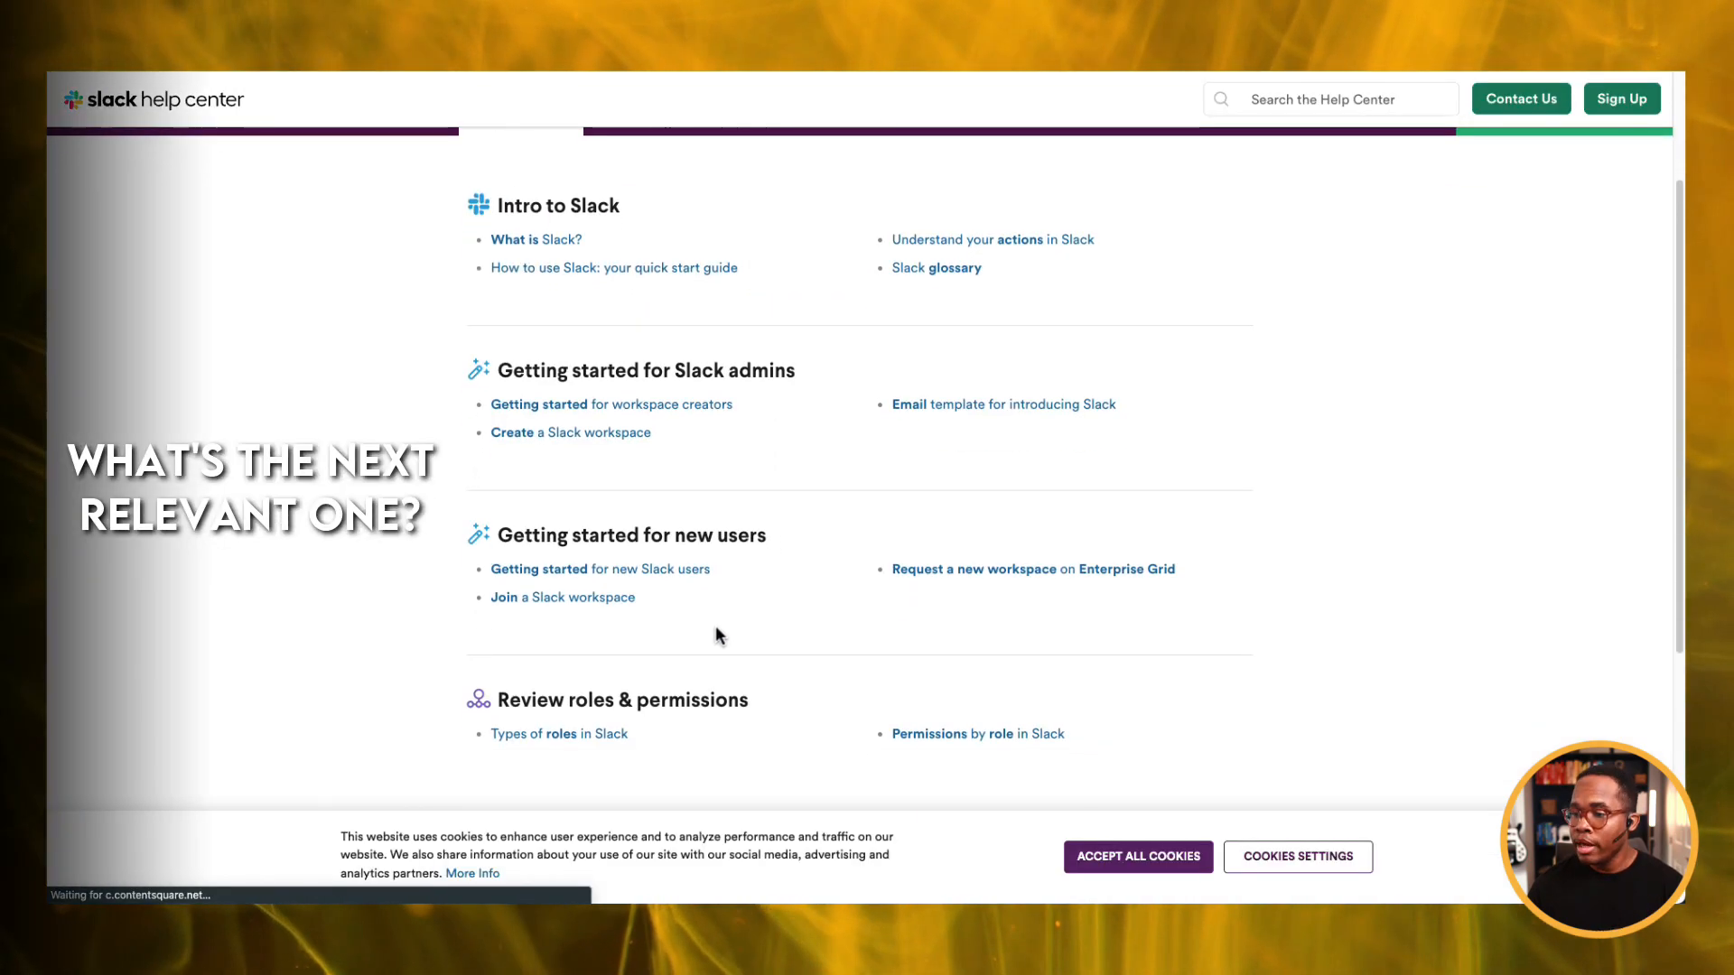
click(617, 603)
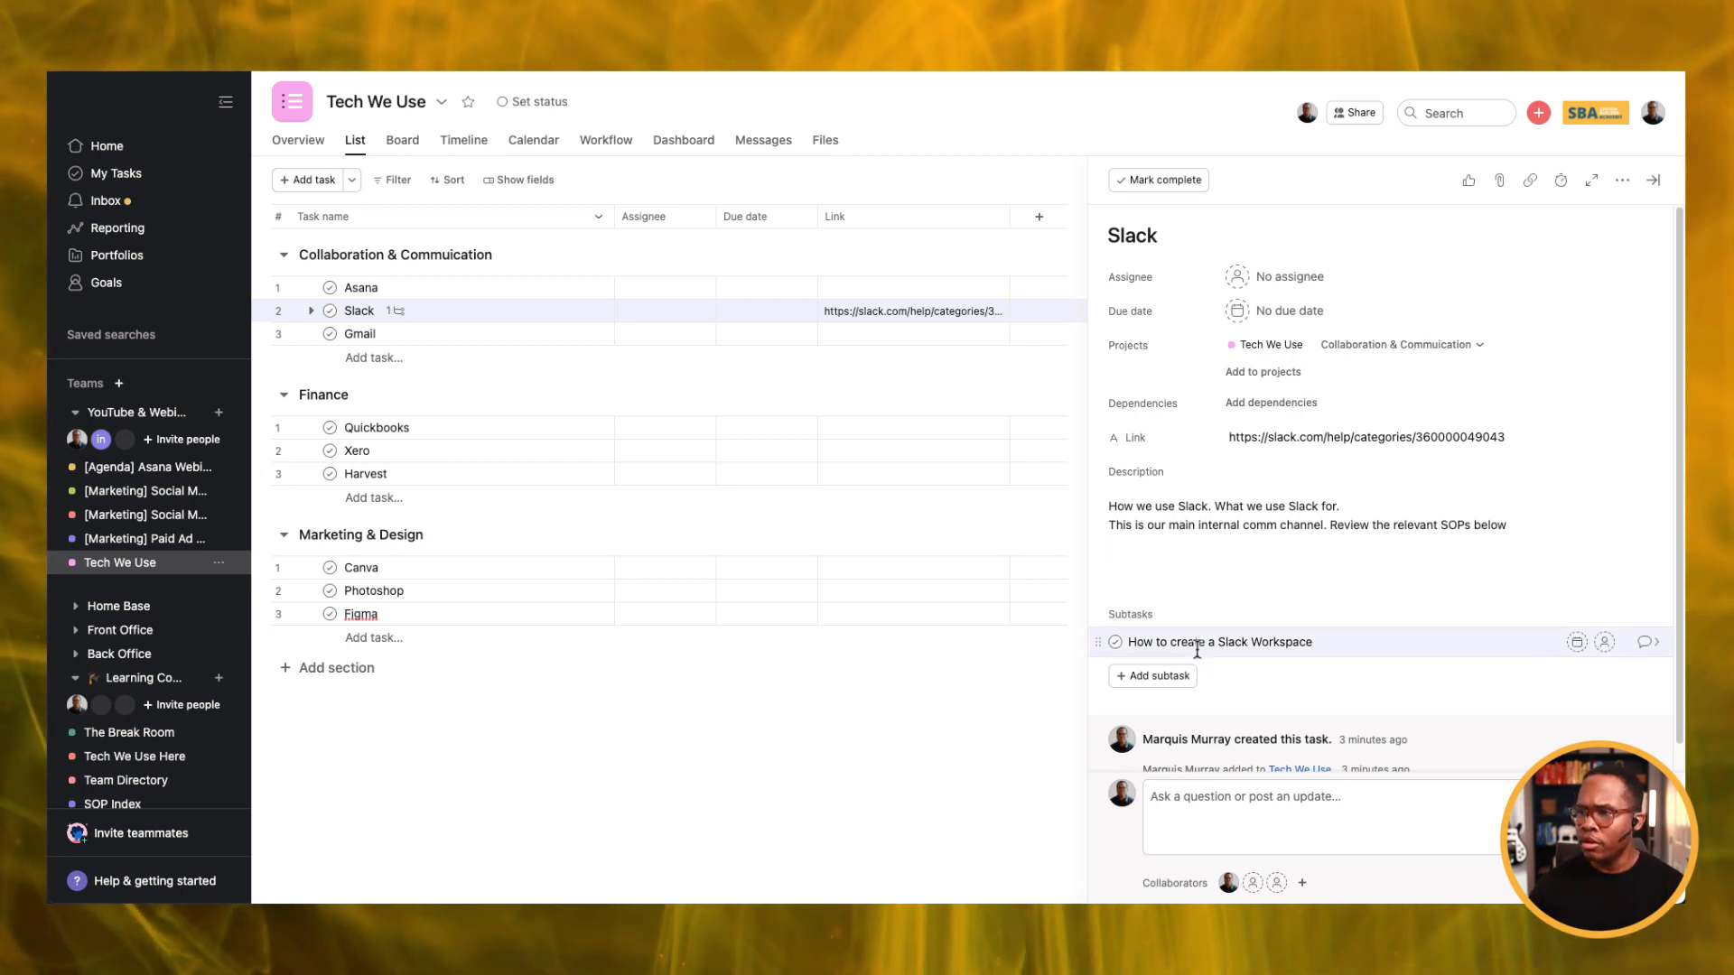
Add a 'How to join a workspace in Slack' subtask and paste the Join article URL as its Link.
key(Return)
text(How to join a work)
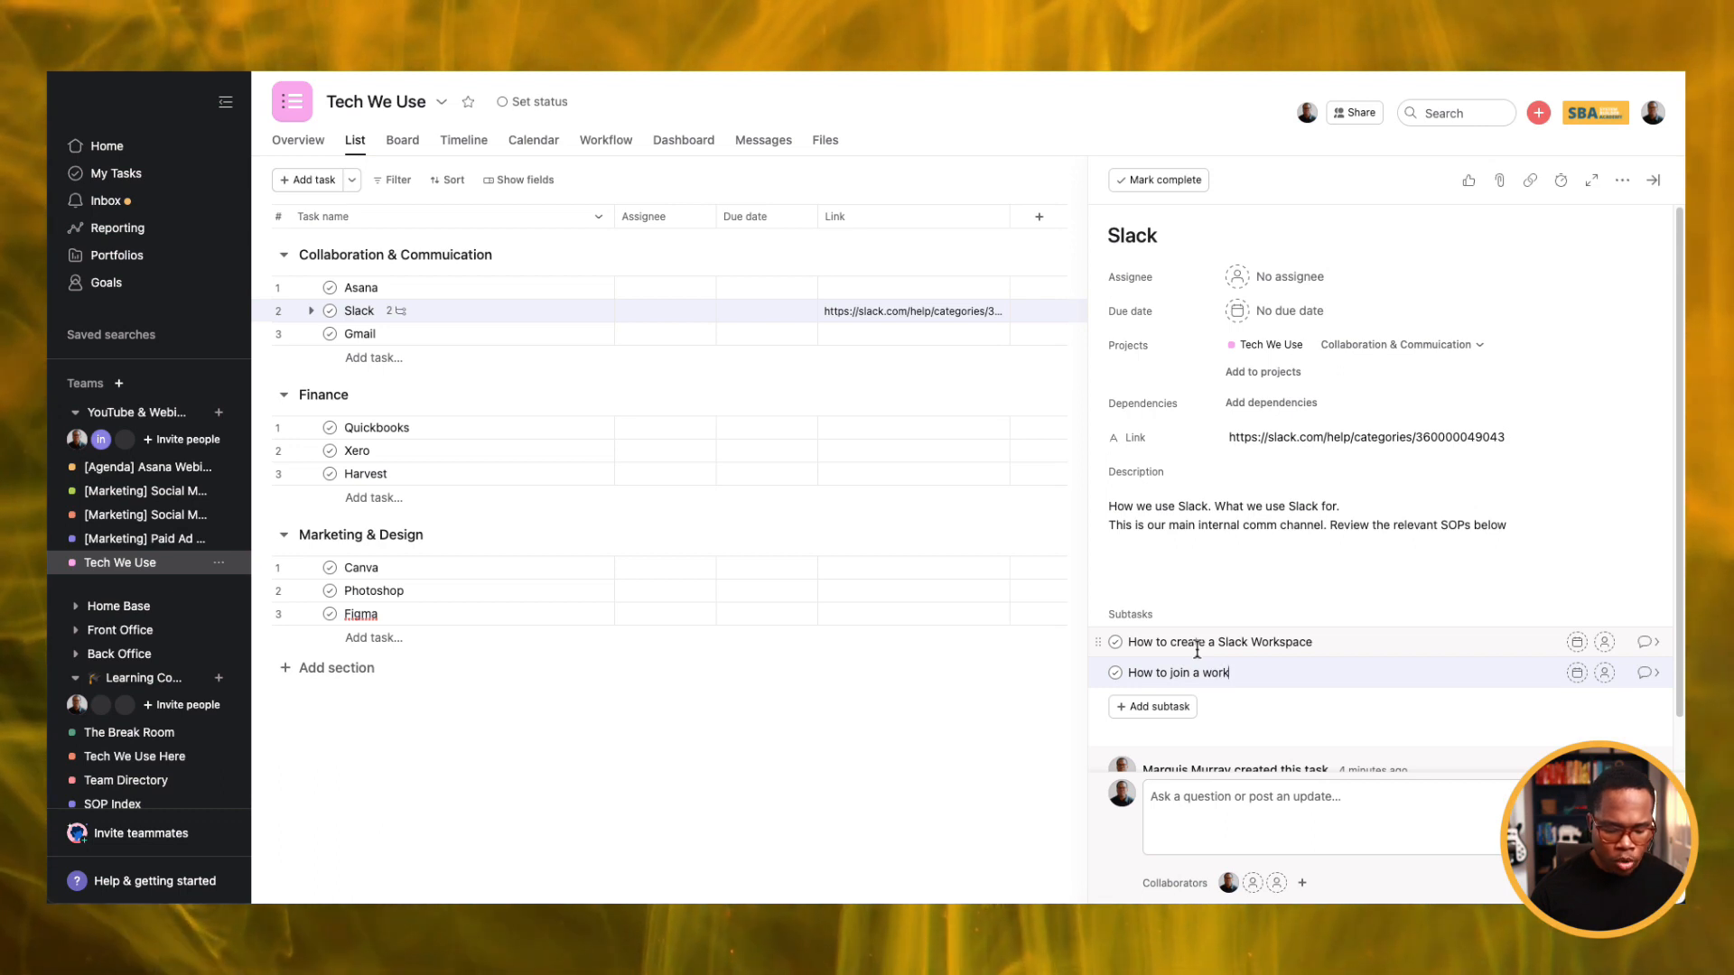
text(spa)
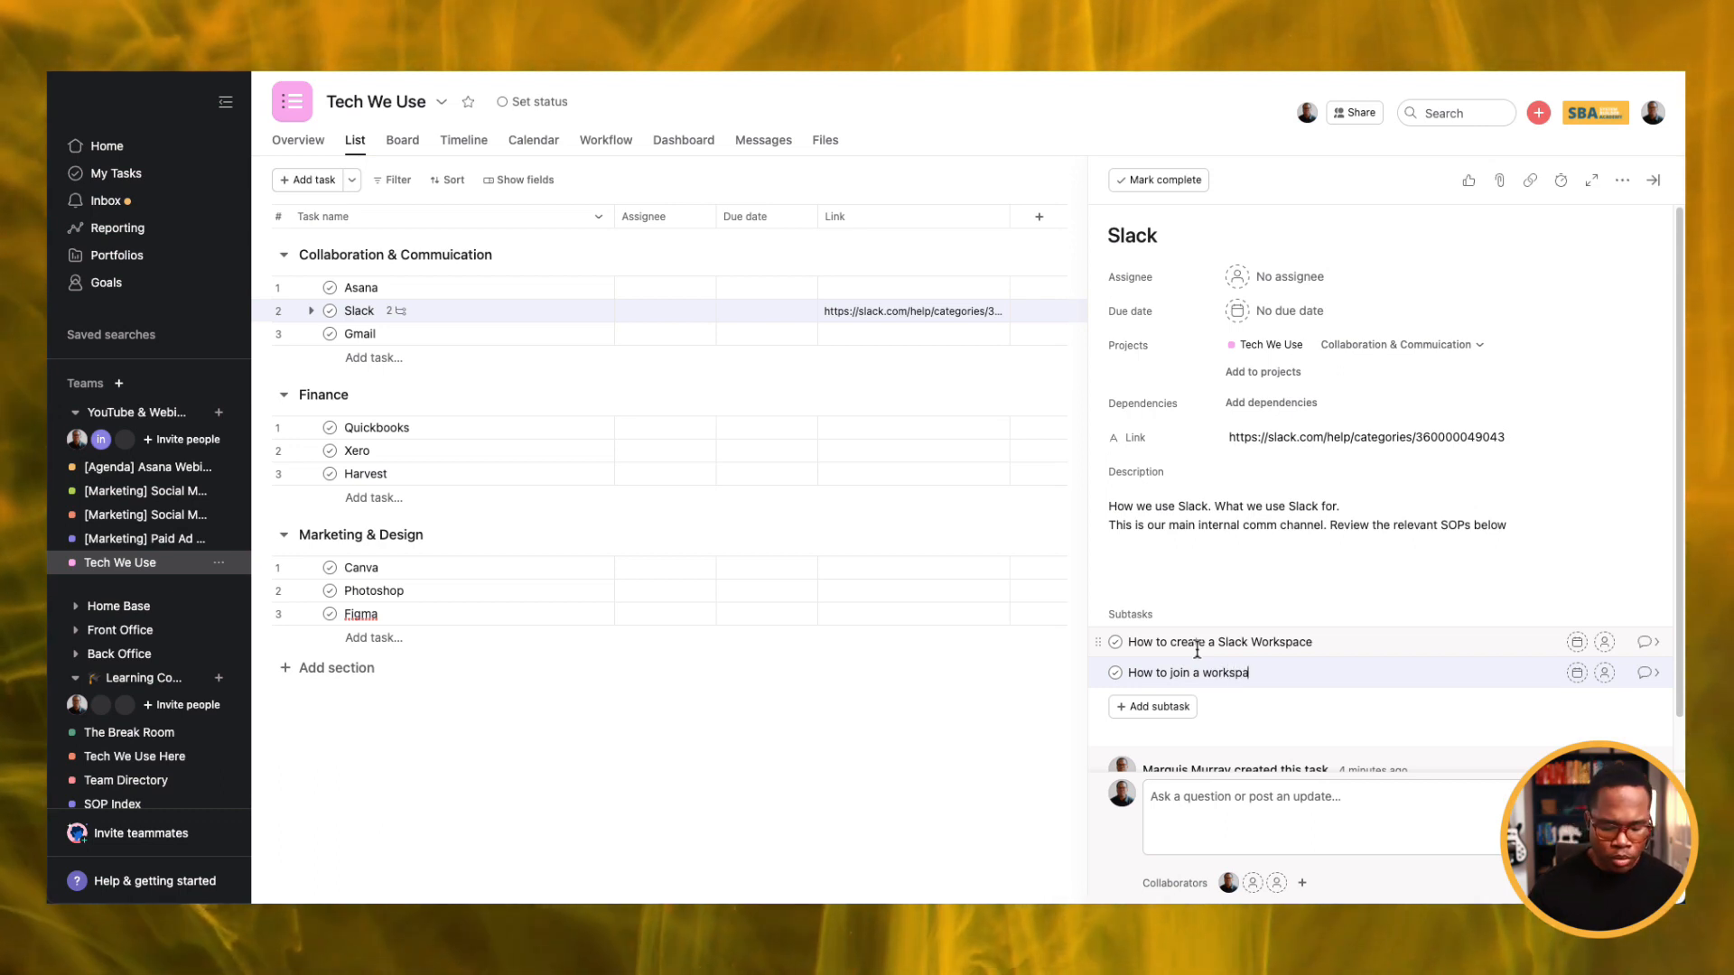
text(ce in Slack)
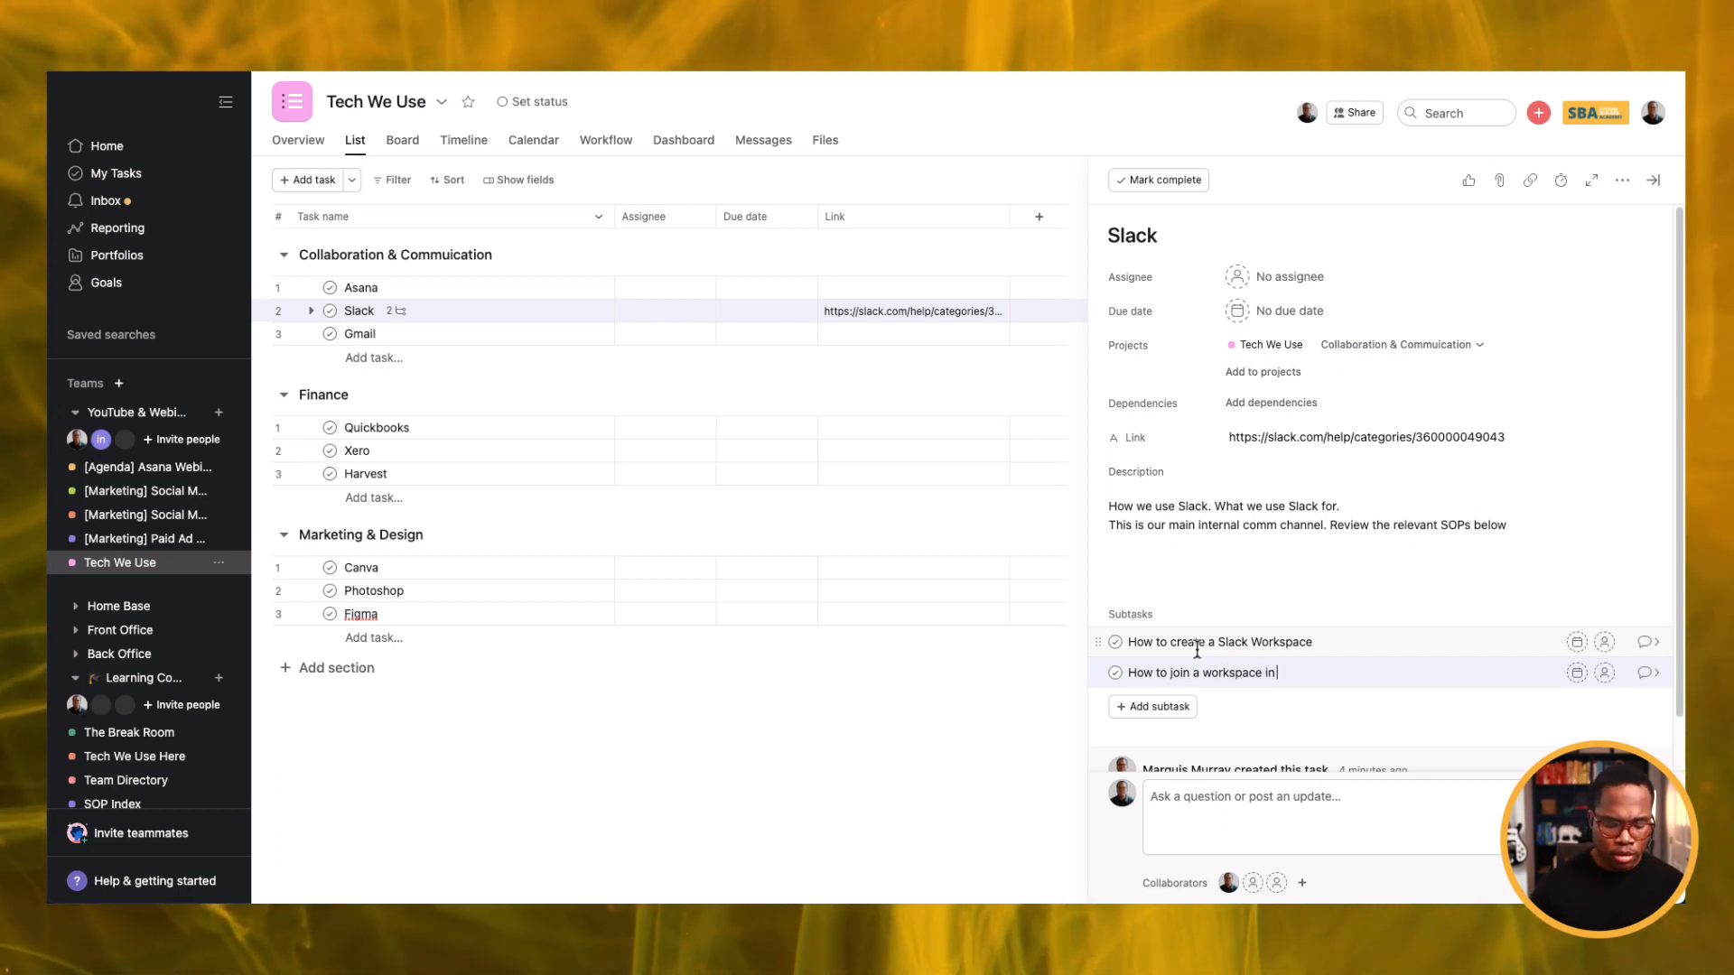
click(1655, 673)
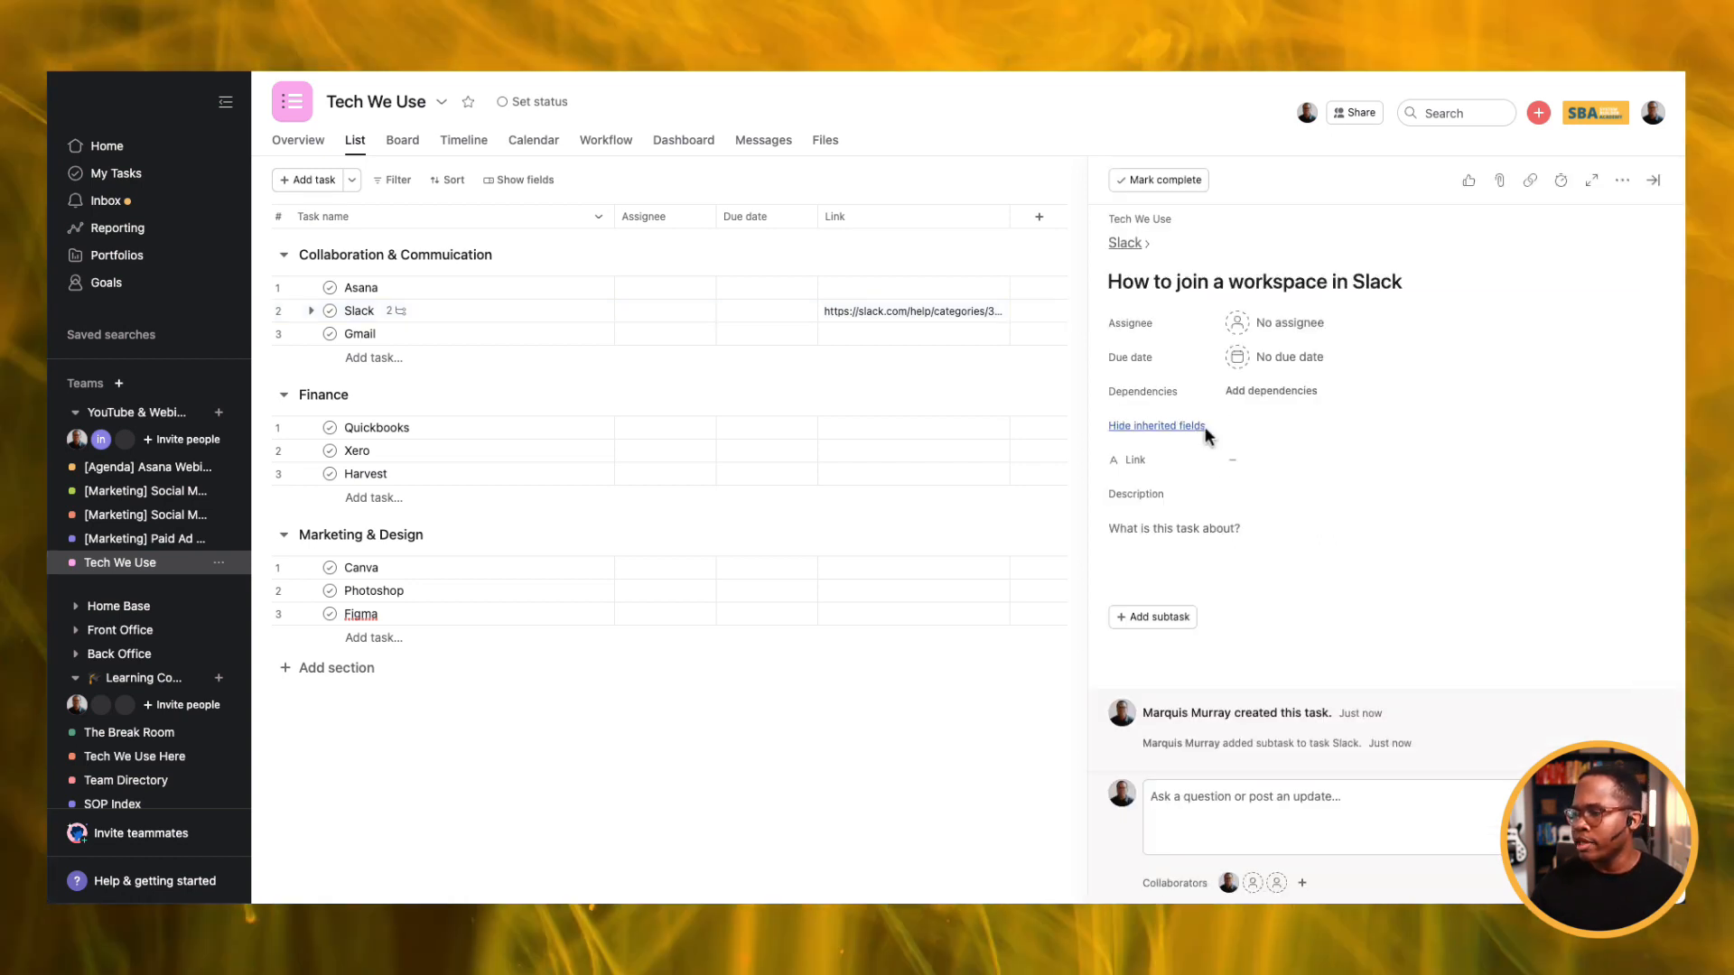
click(1266, 458)
text(https://slack.com/help/articles/212675257-Join-a-Slack-workspace)
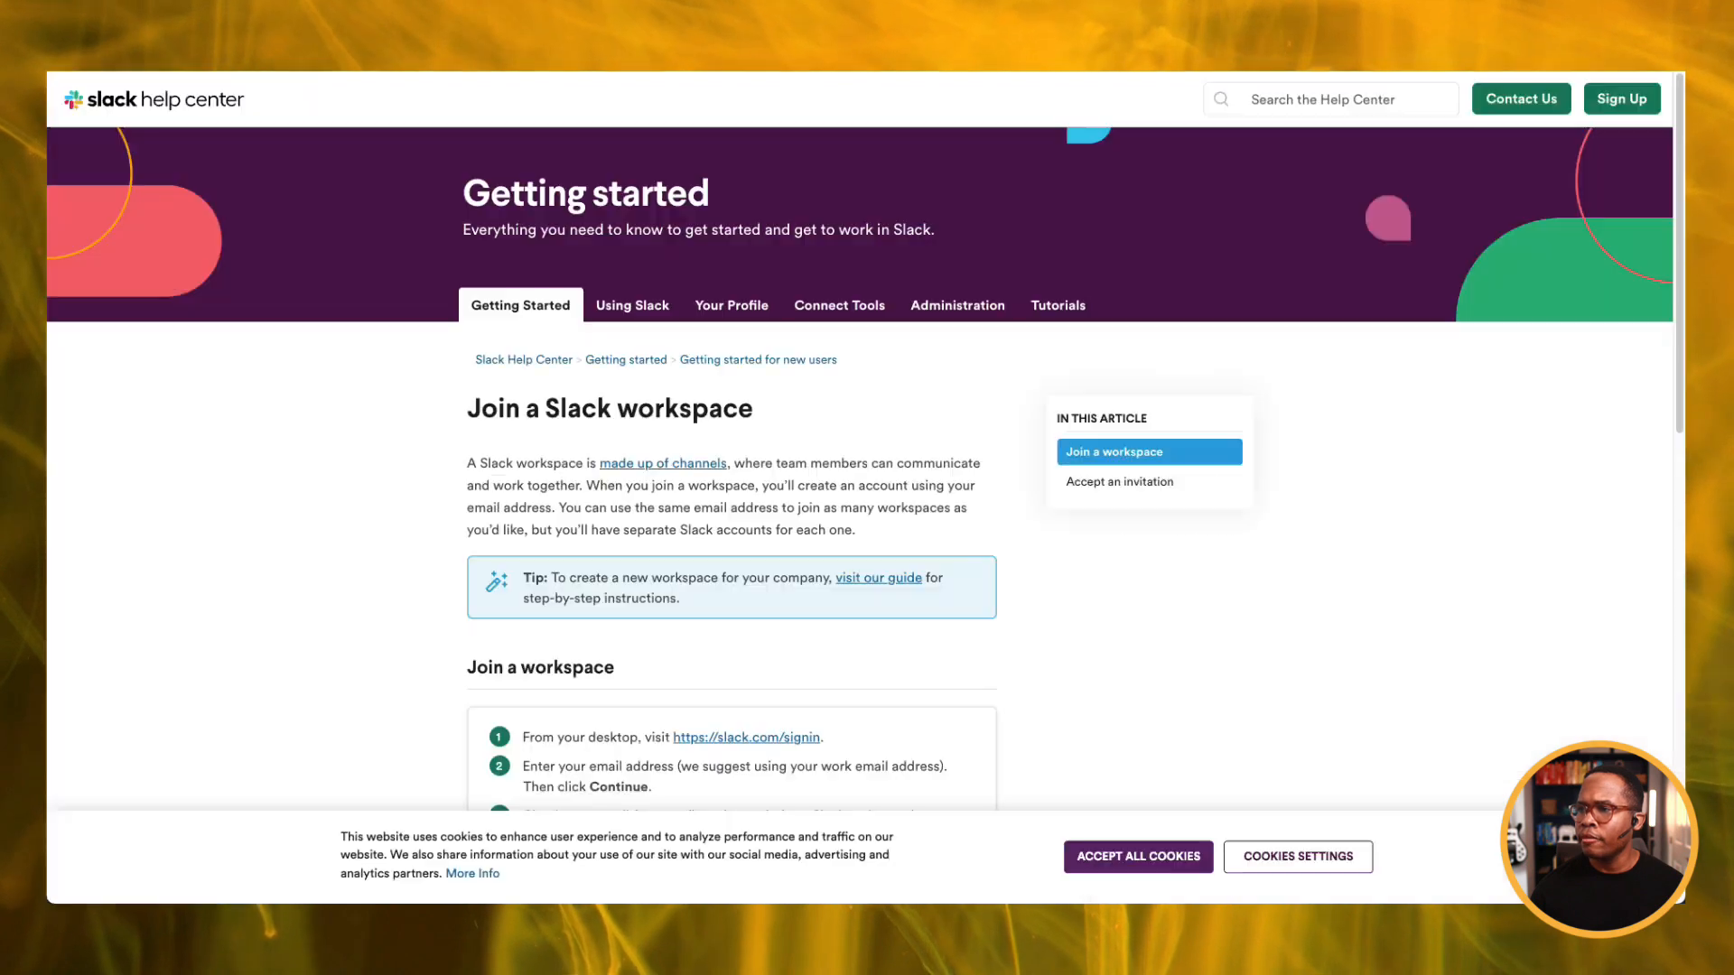
Copy the article heading and first paragraph into the subtask's description, then return to Slack.
drag(466, 406, 959, 534)
key(ctrl+c)
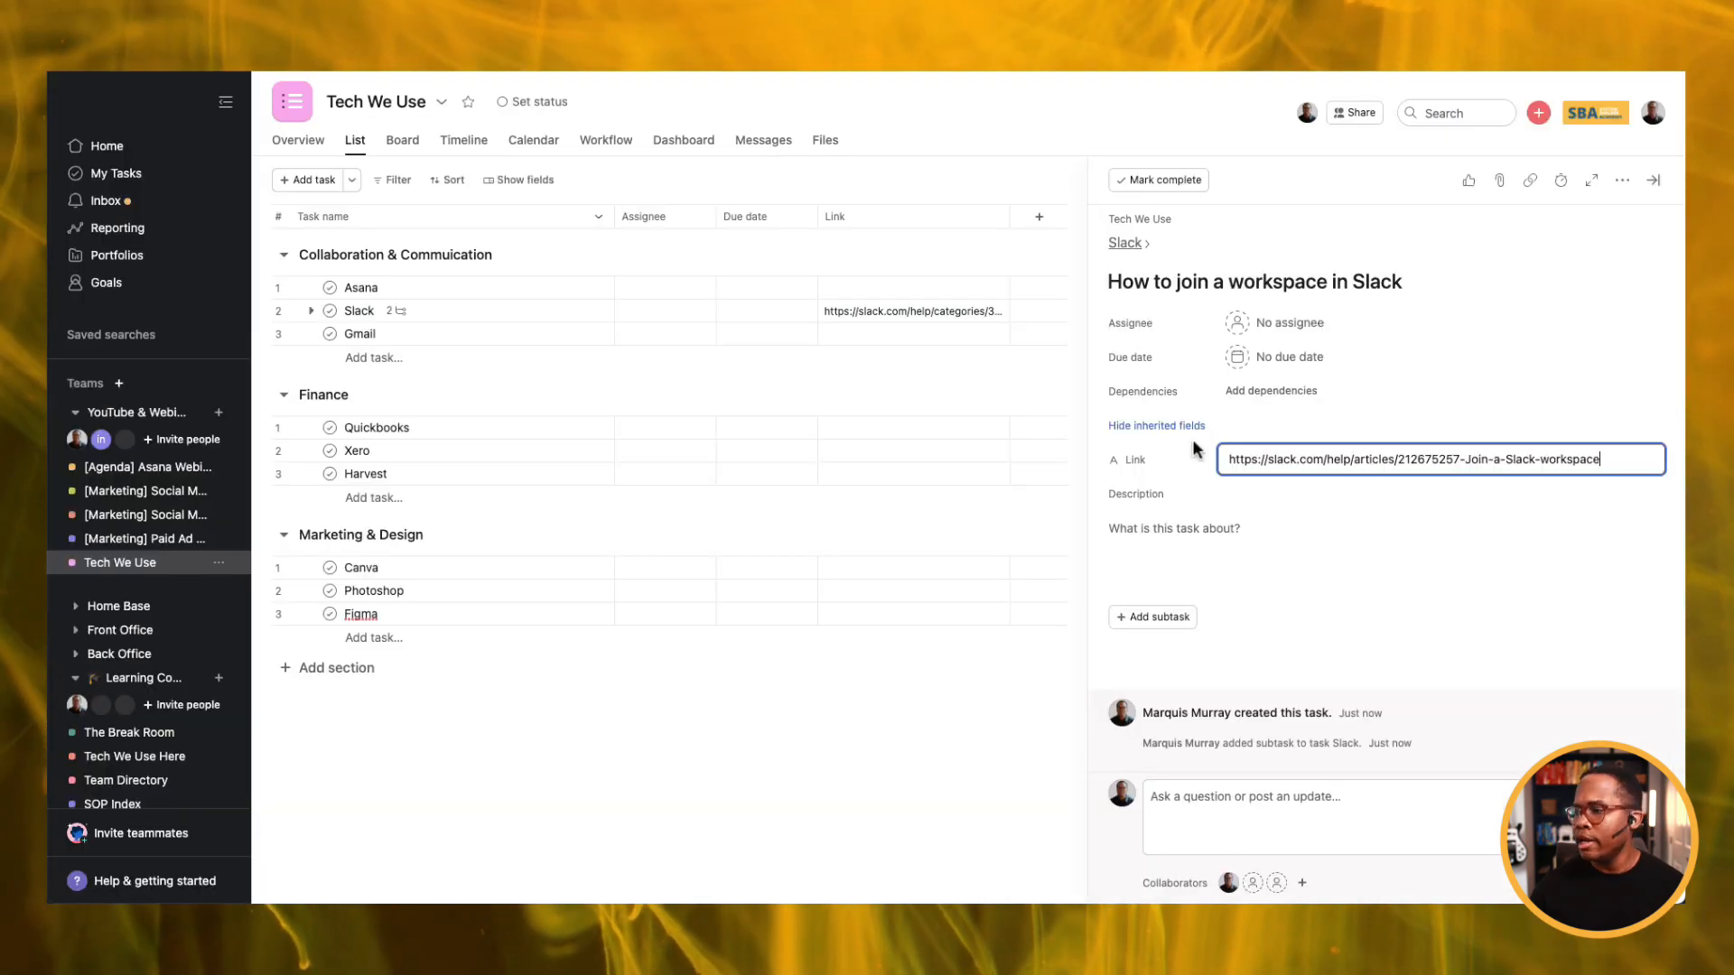
click(1139, 529)
key(ctrl+v)
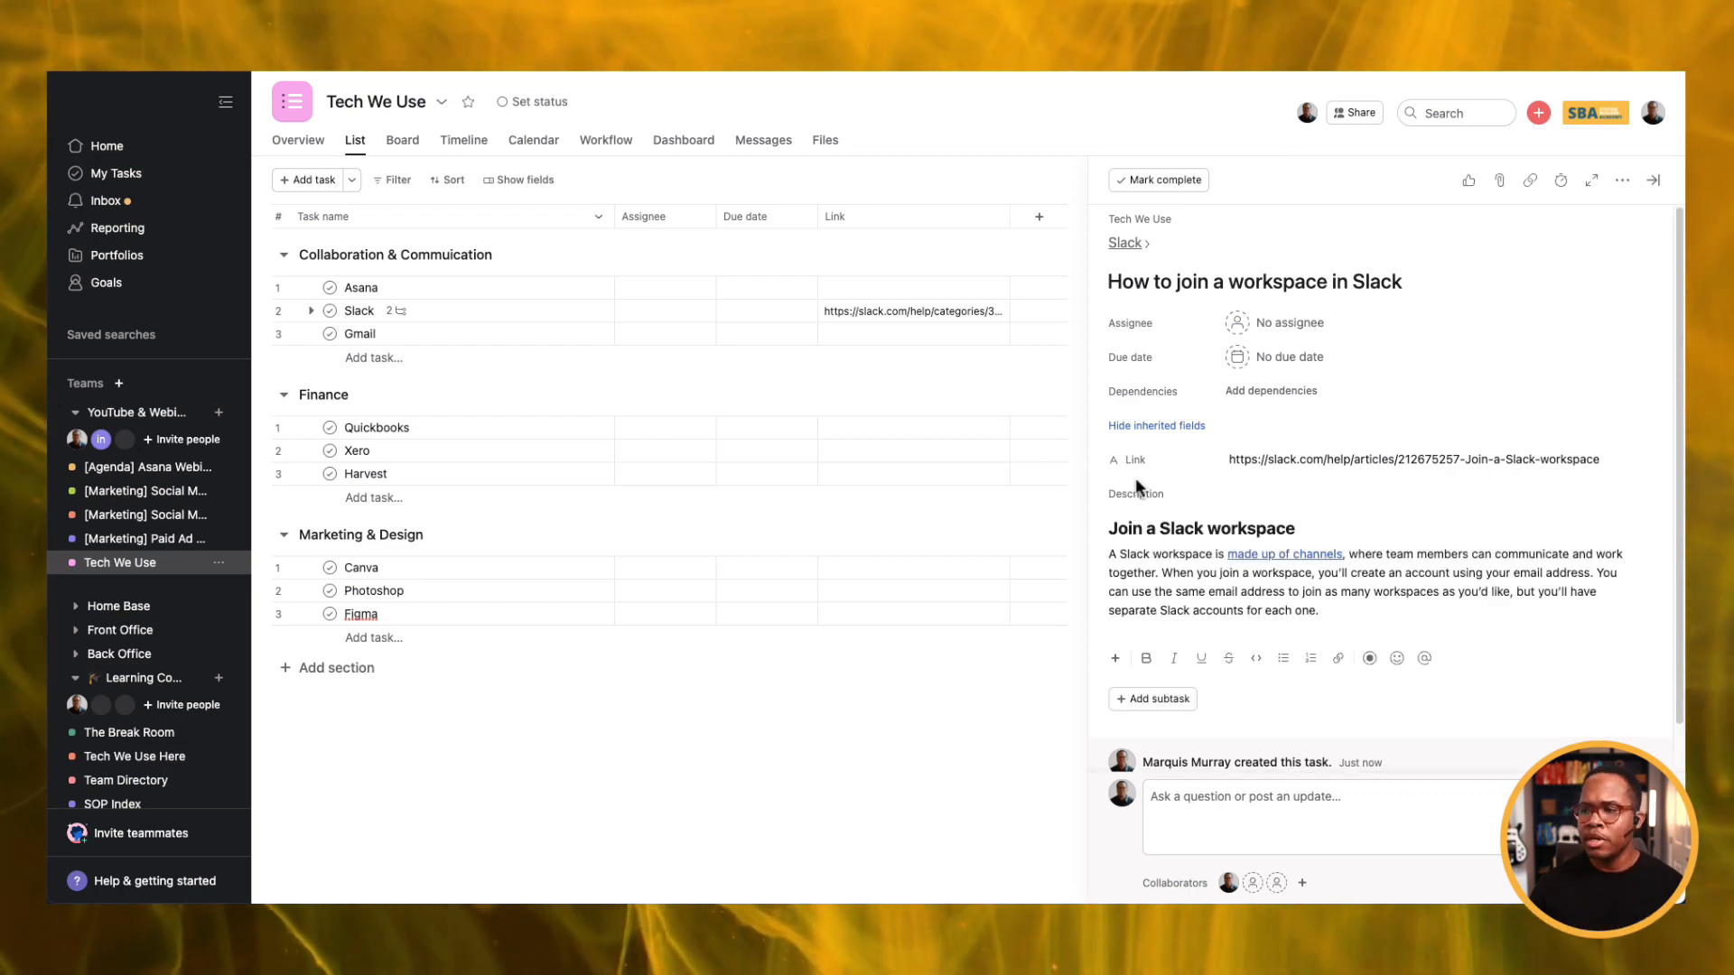
click(1126, 246)
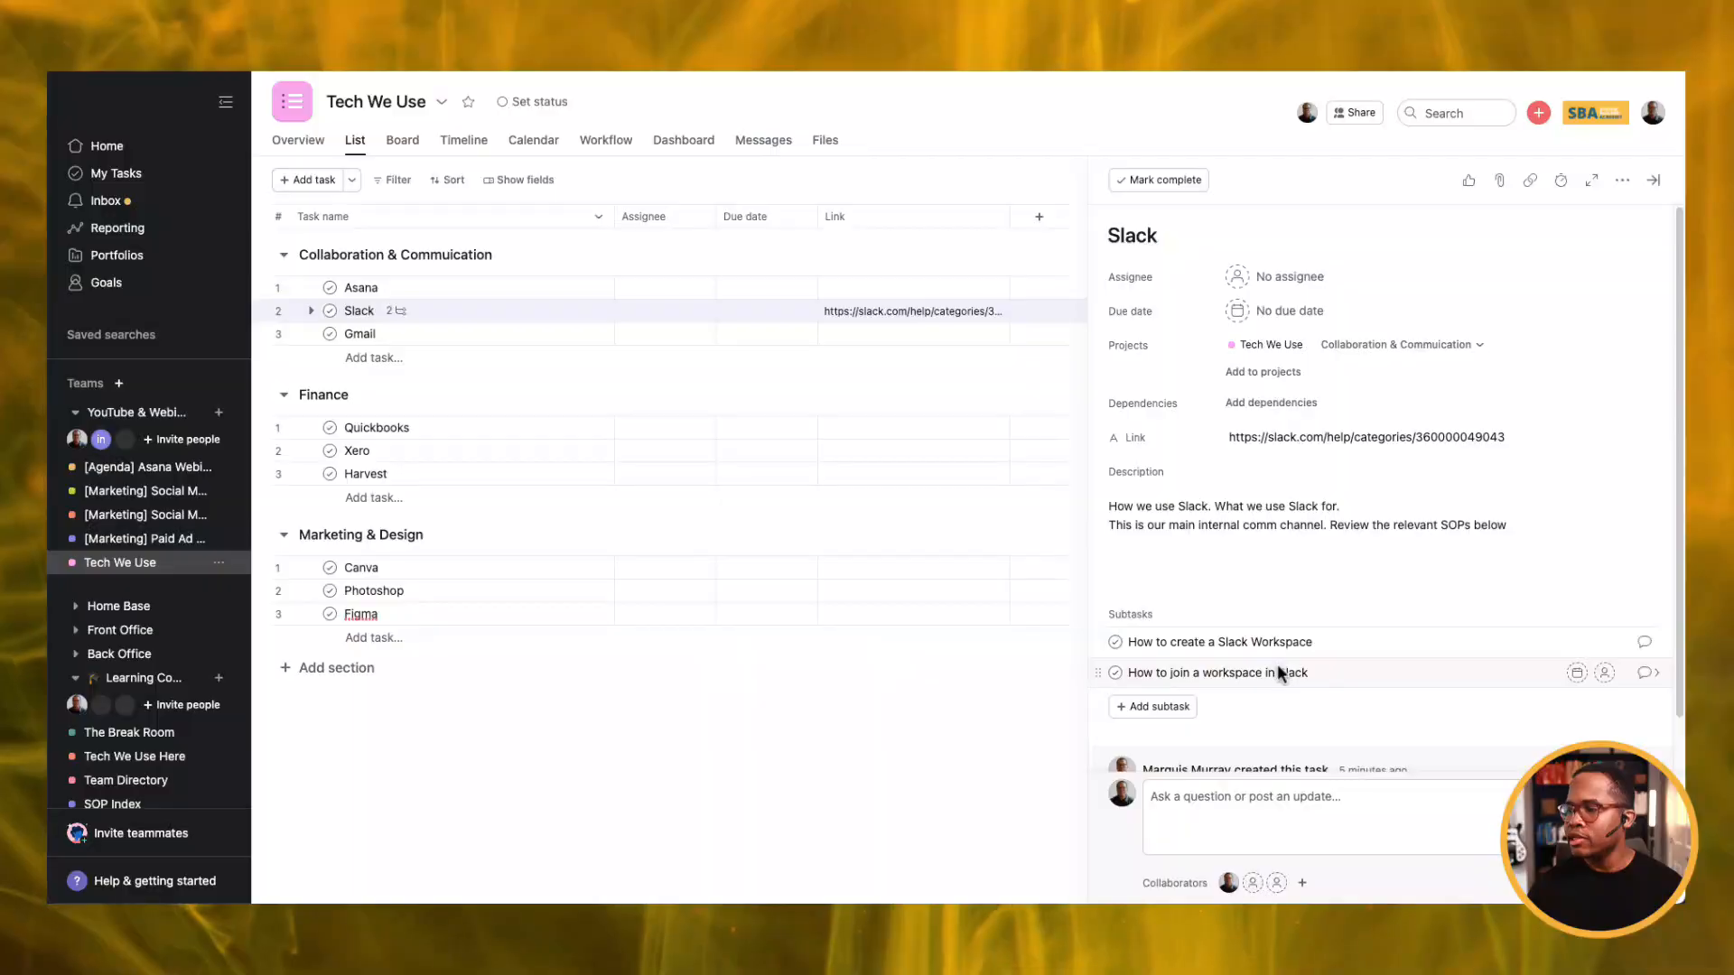
Add a third subtask and name it 'How to run the daily standup in Slack'.
key(Return)
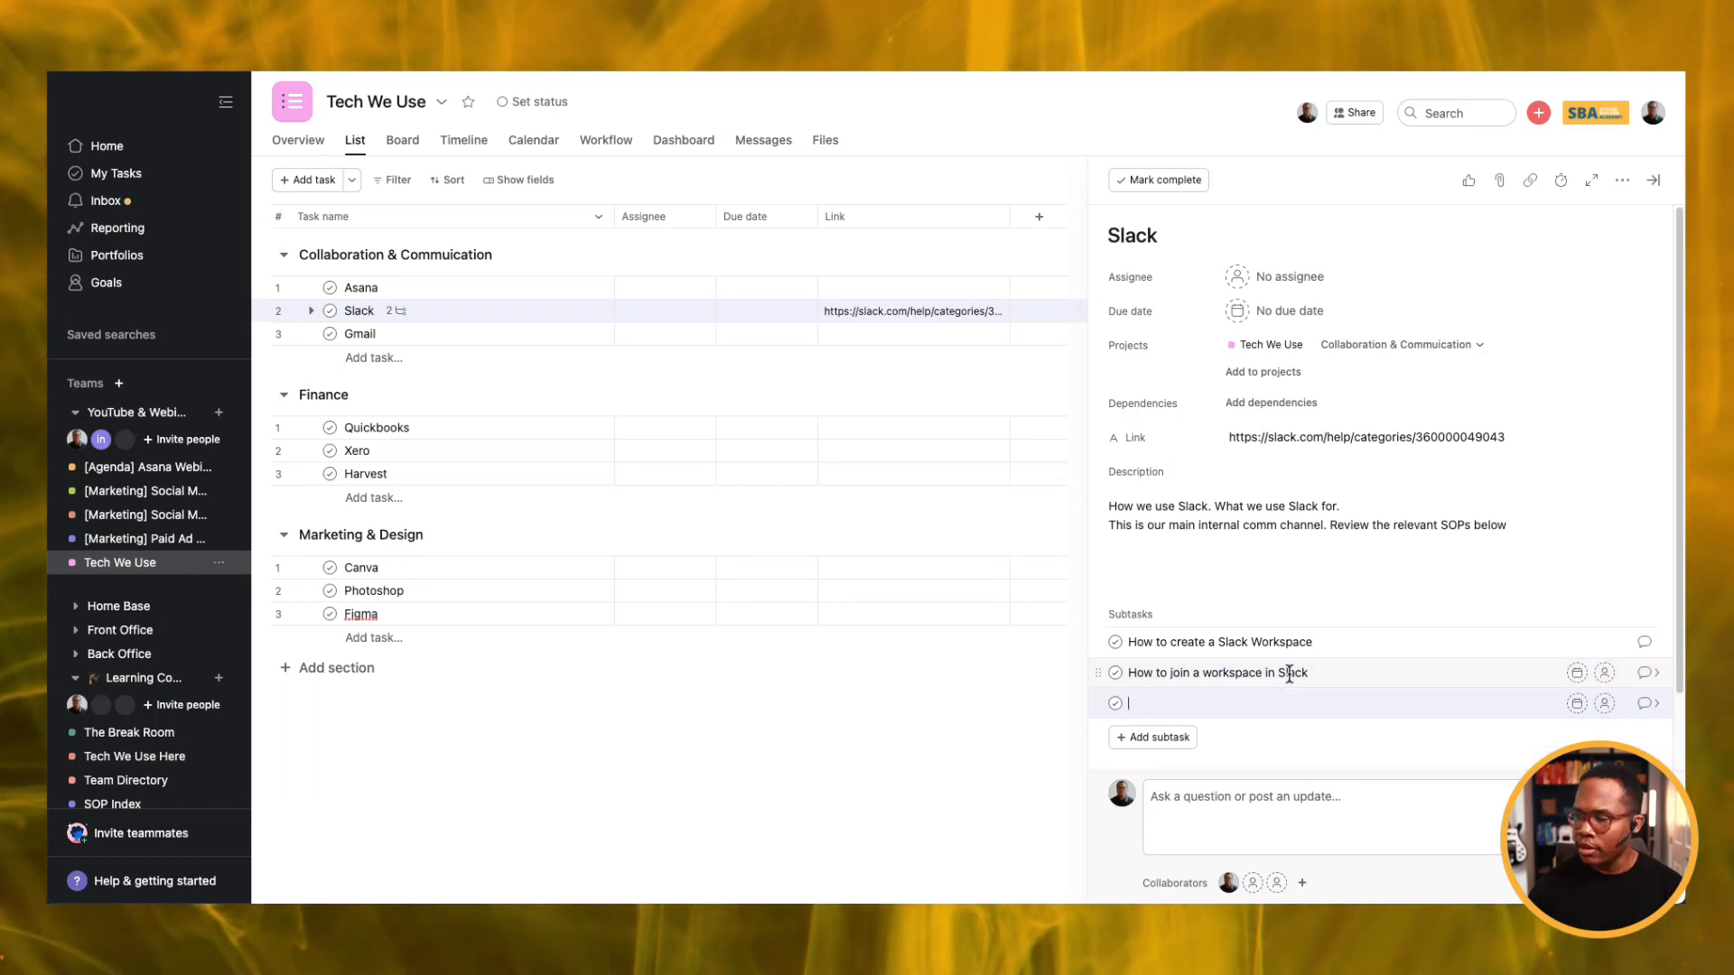
text(How to ru)
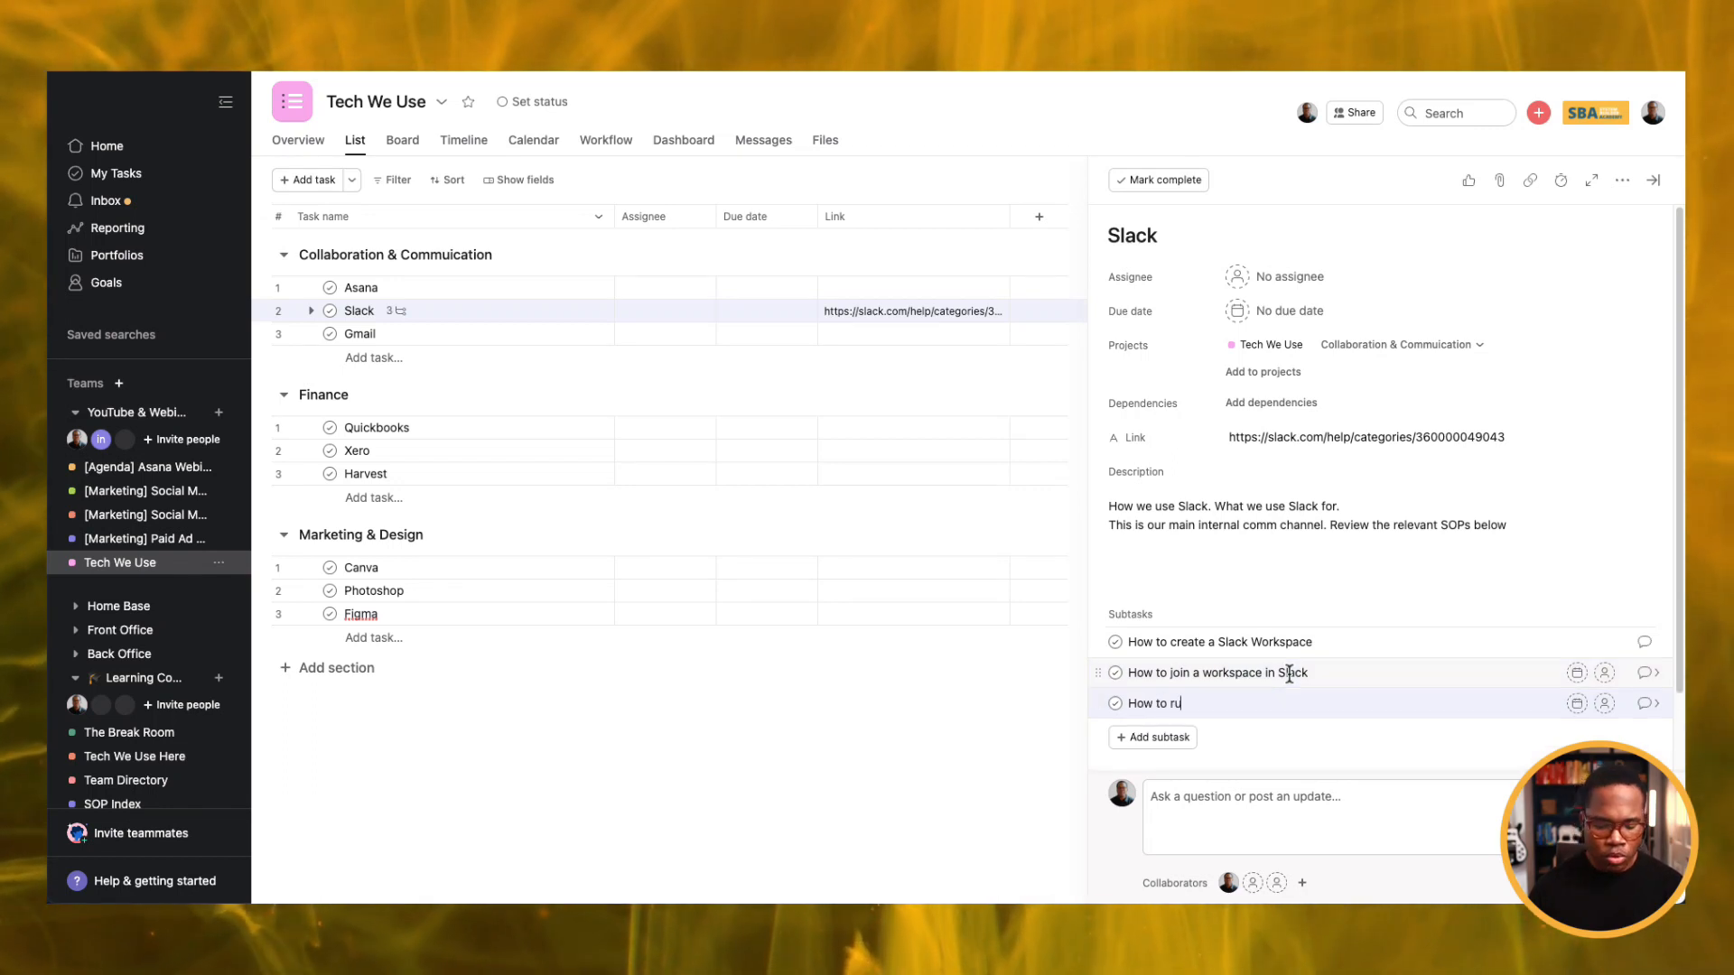
text(n the weekly s)
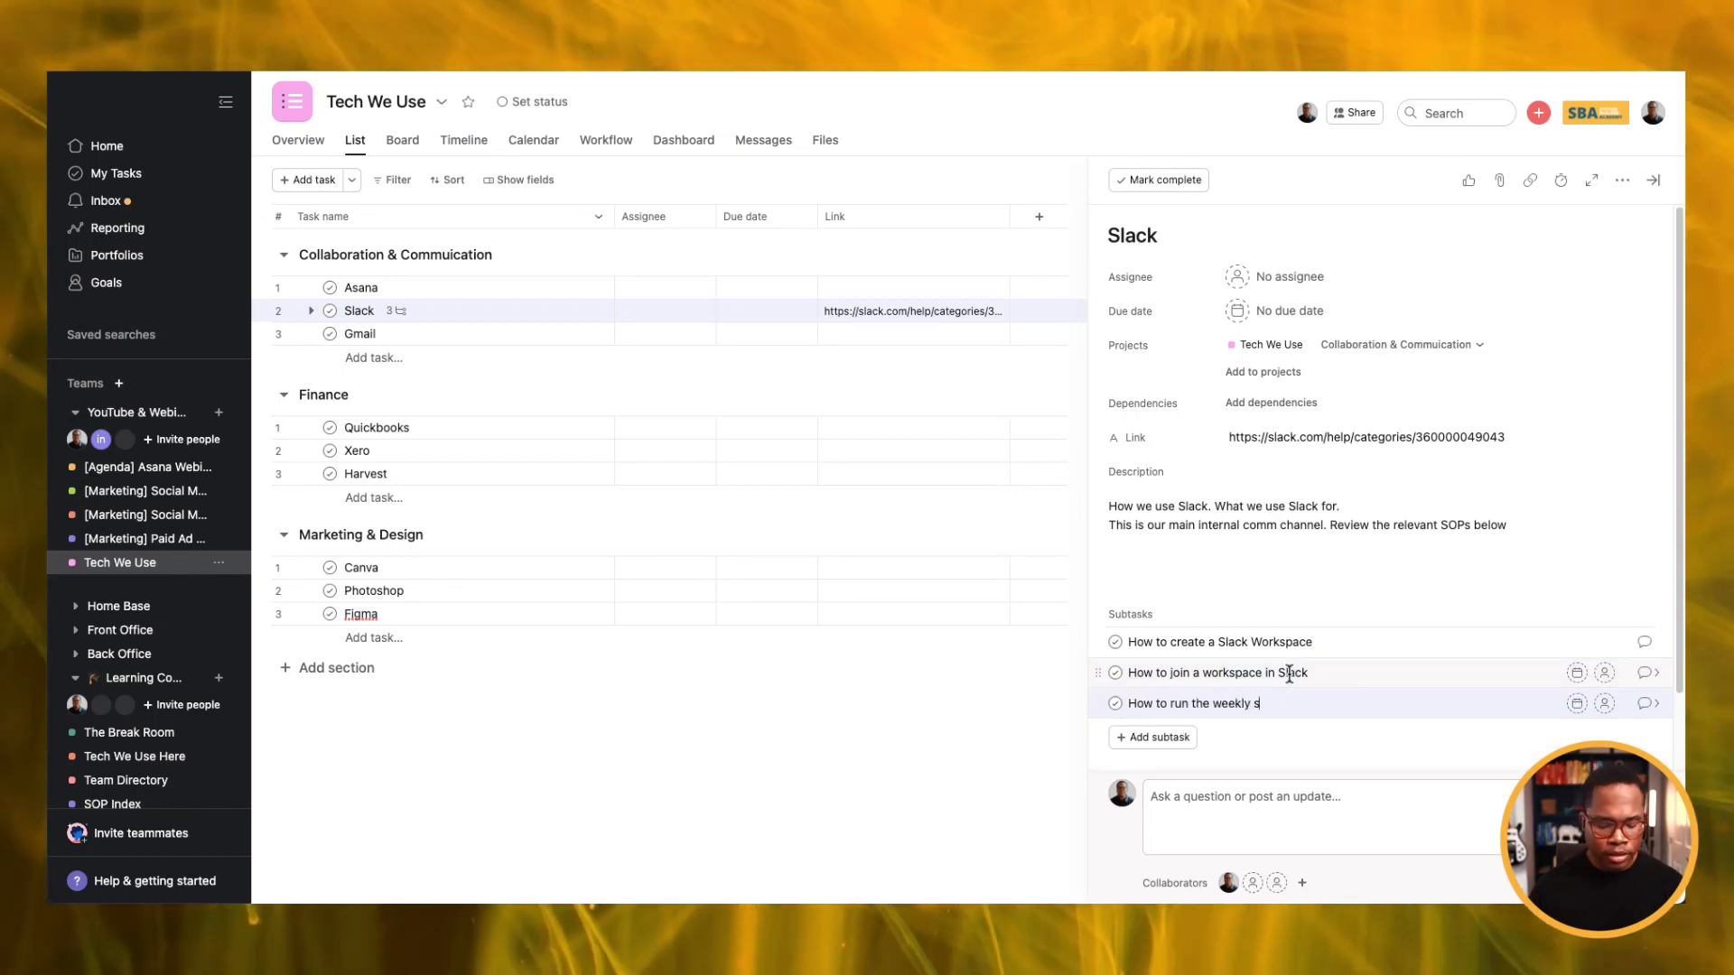
text(tandup in)
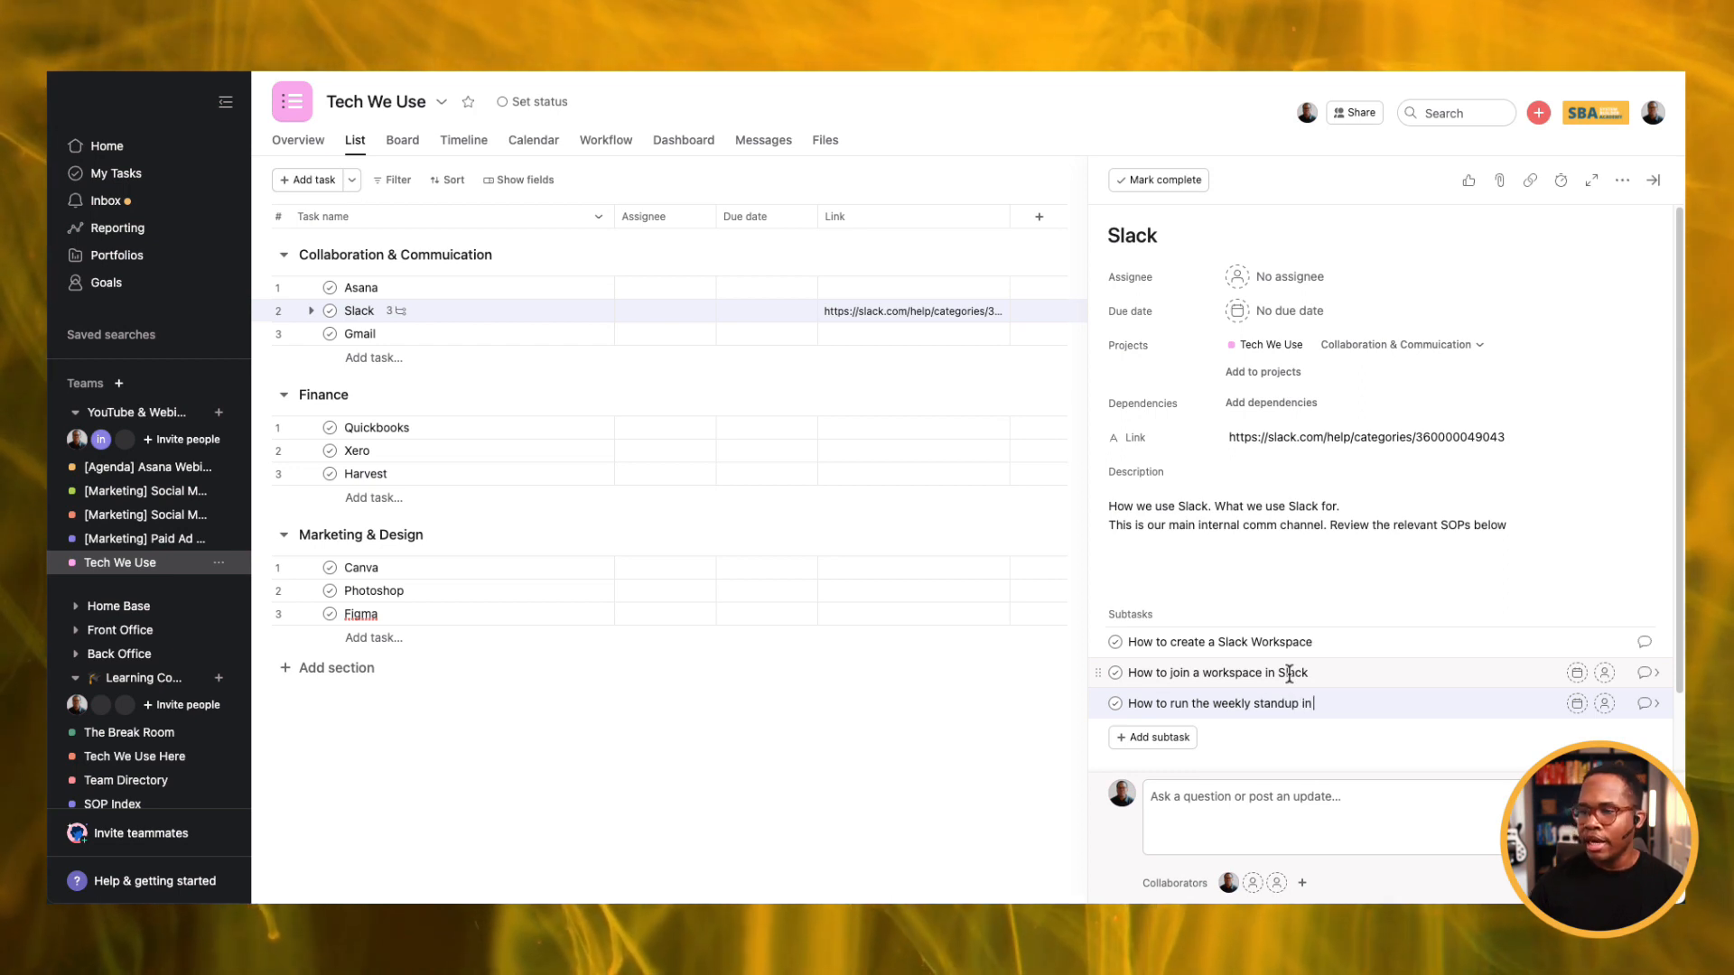
text( Slack)
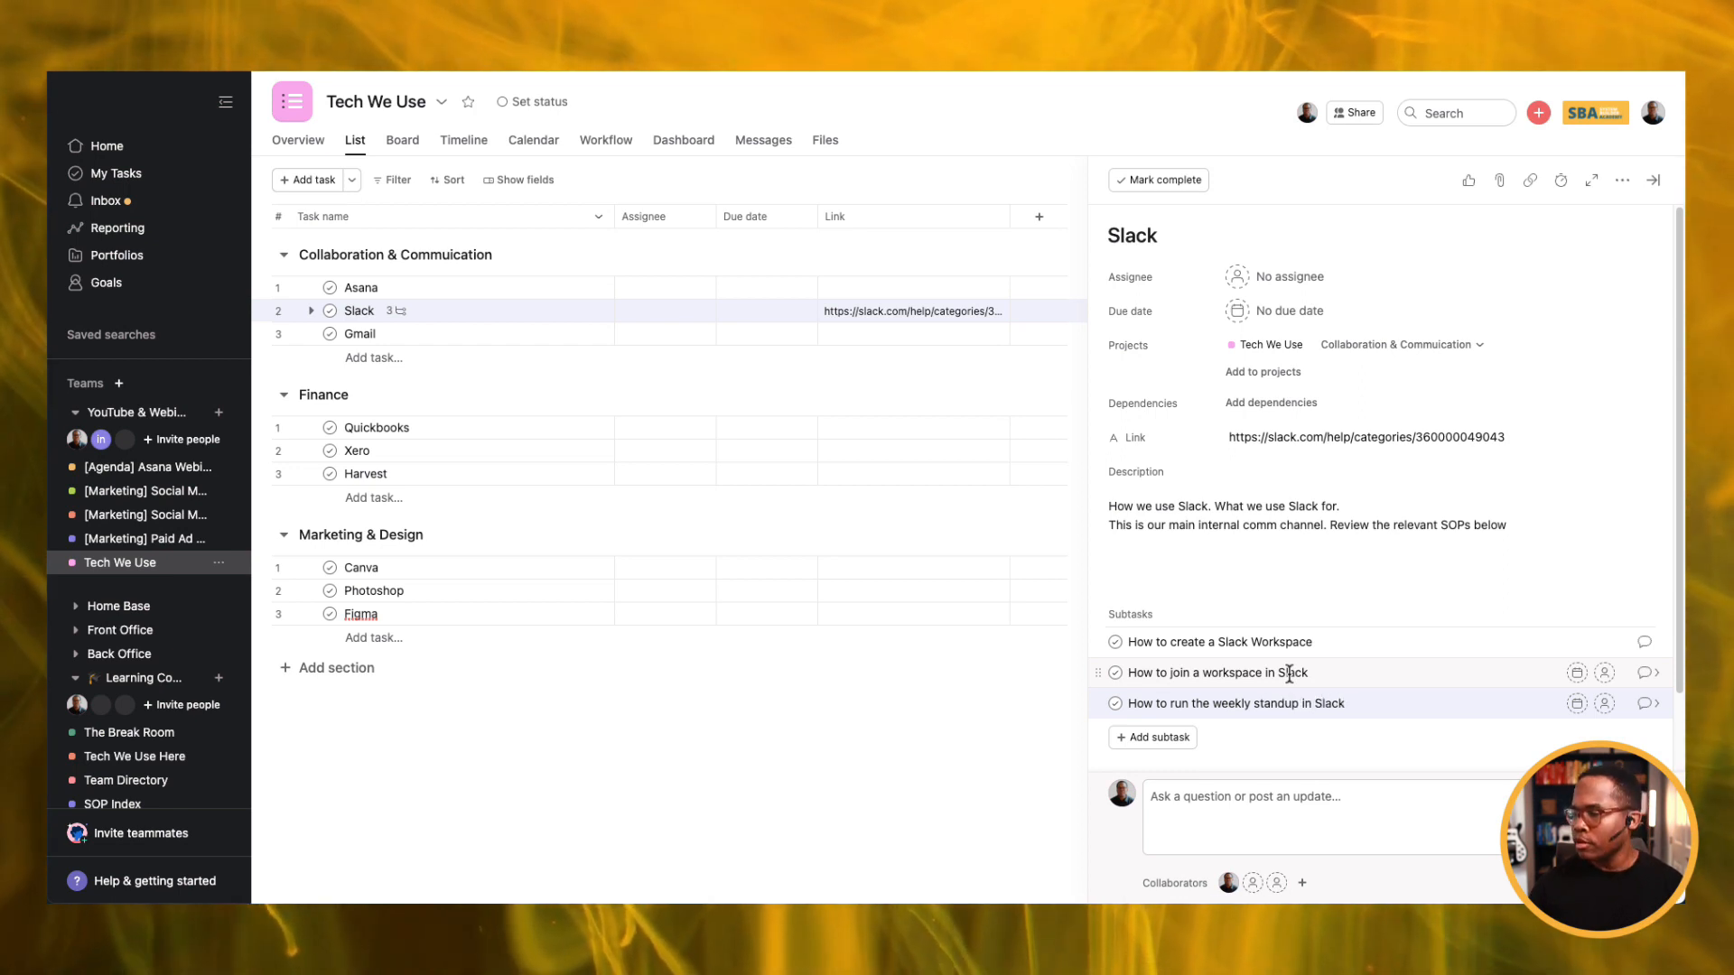
double_click(1233, 703)
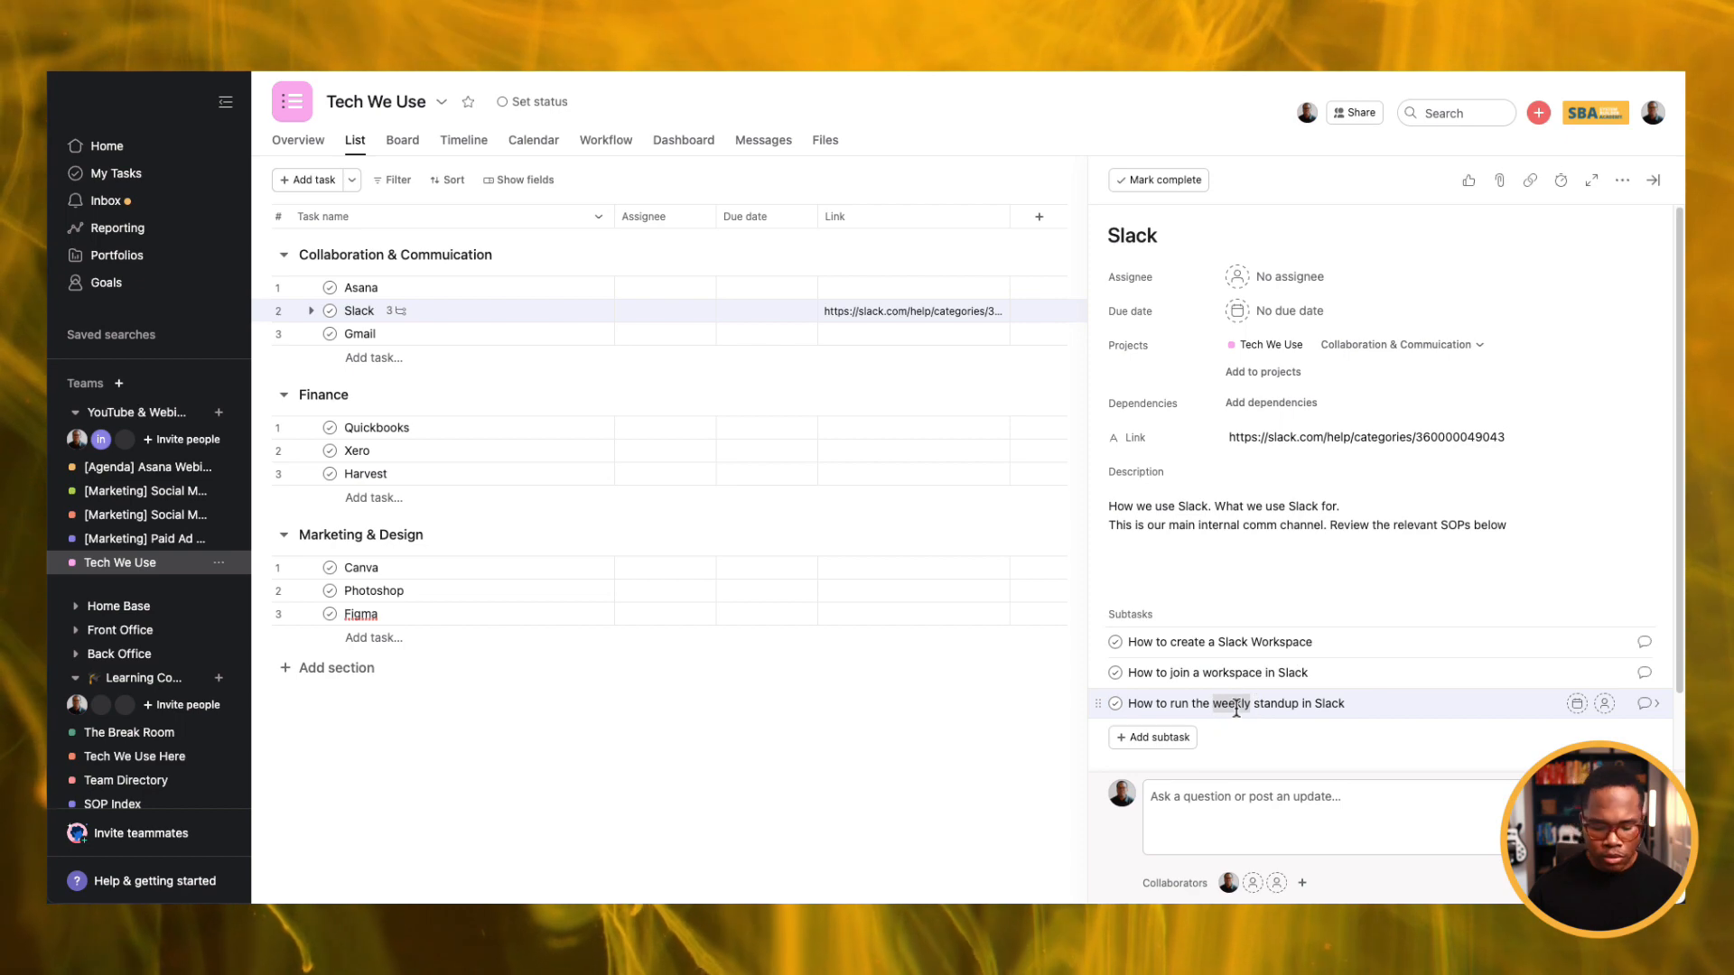
text(daily)
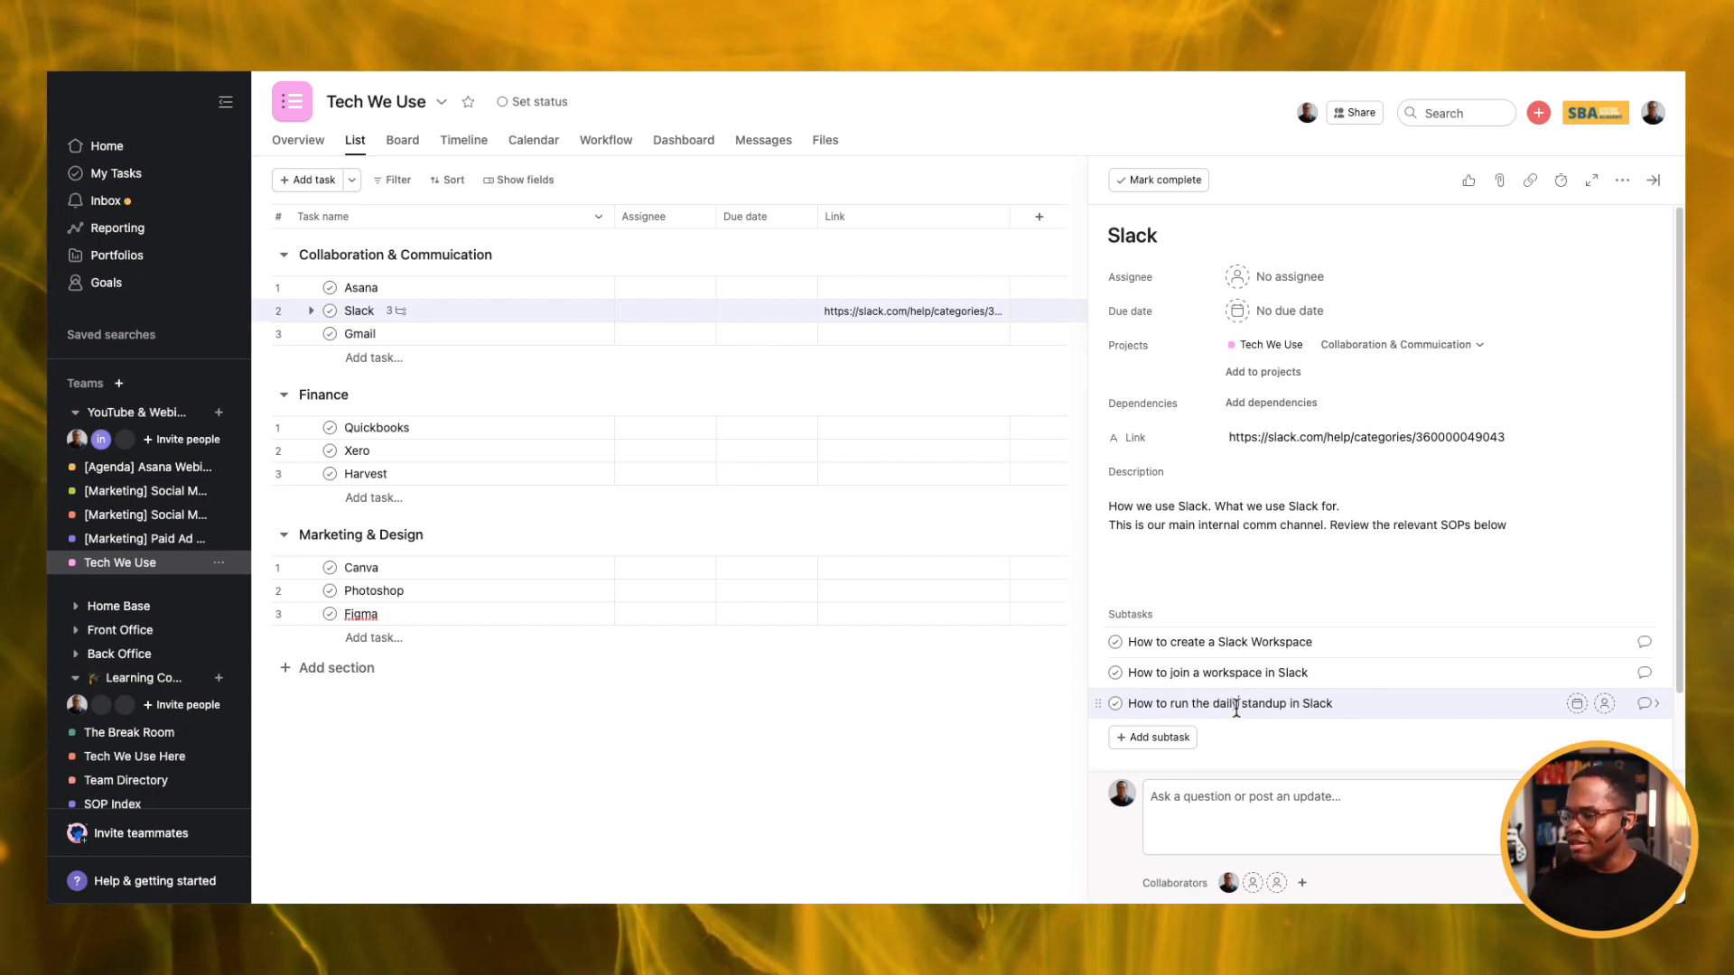
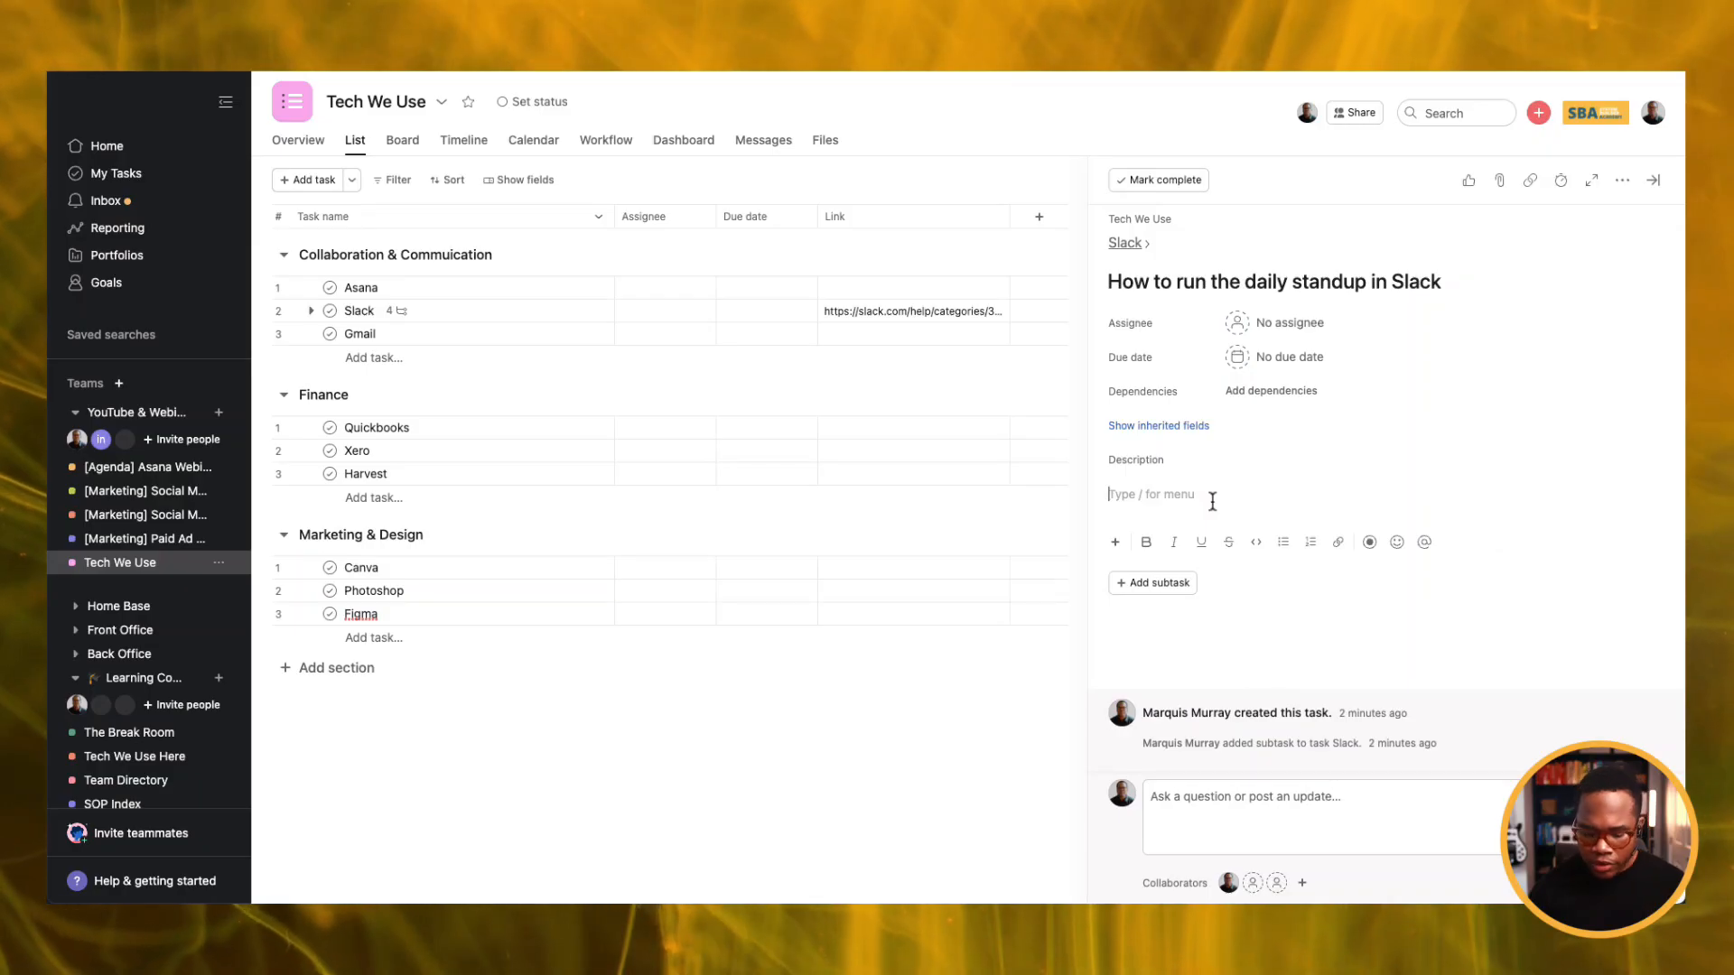
Expand the .sop shortcut in the standup subtask's description to insert the Purpose, Roles, Resources, Notes and Process template.
text(.so)
text(p)
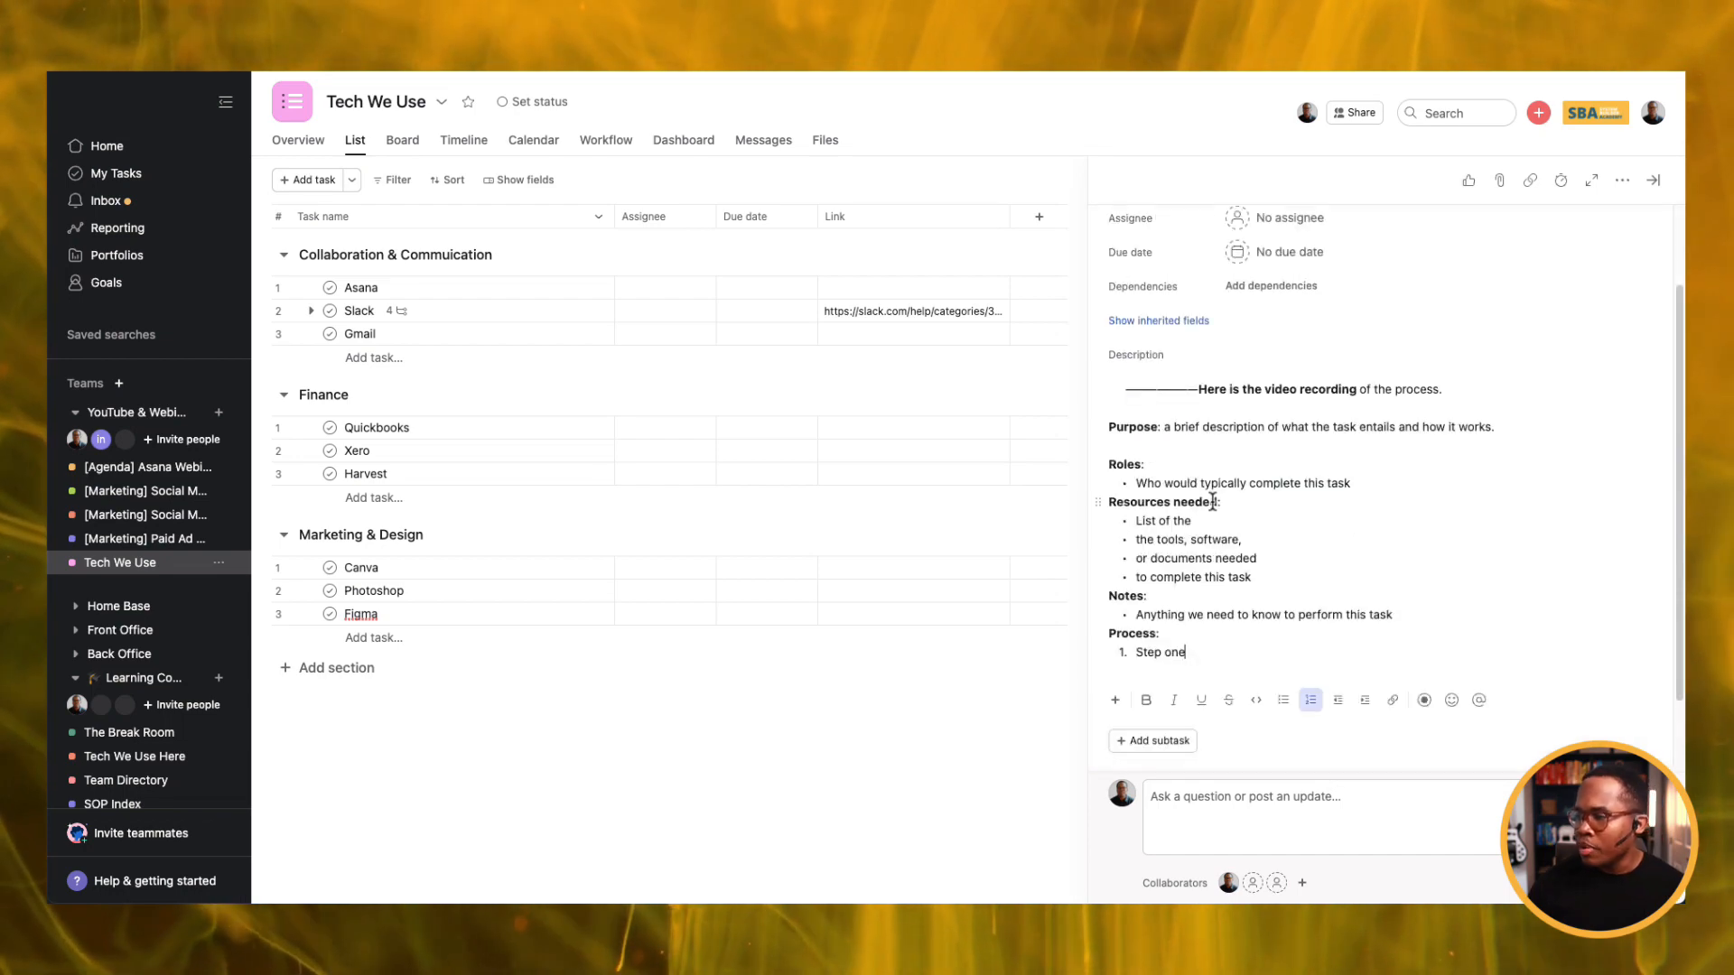
click(1114, 407)
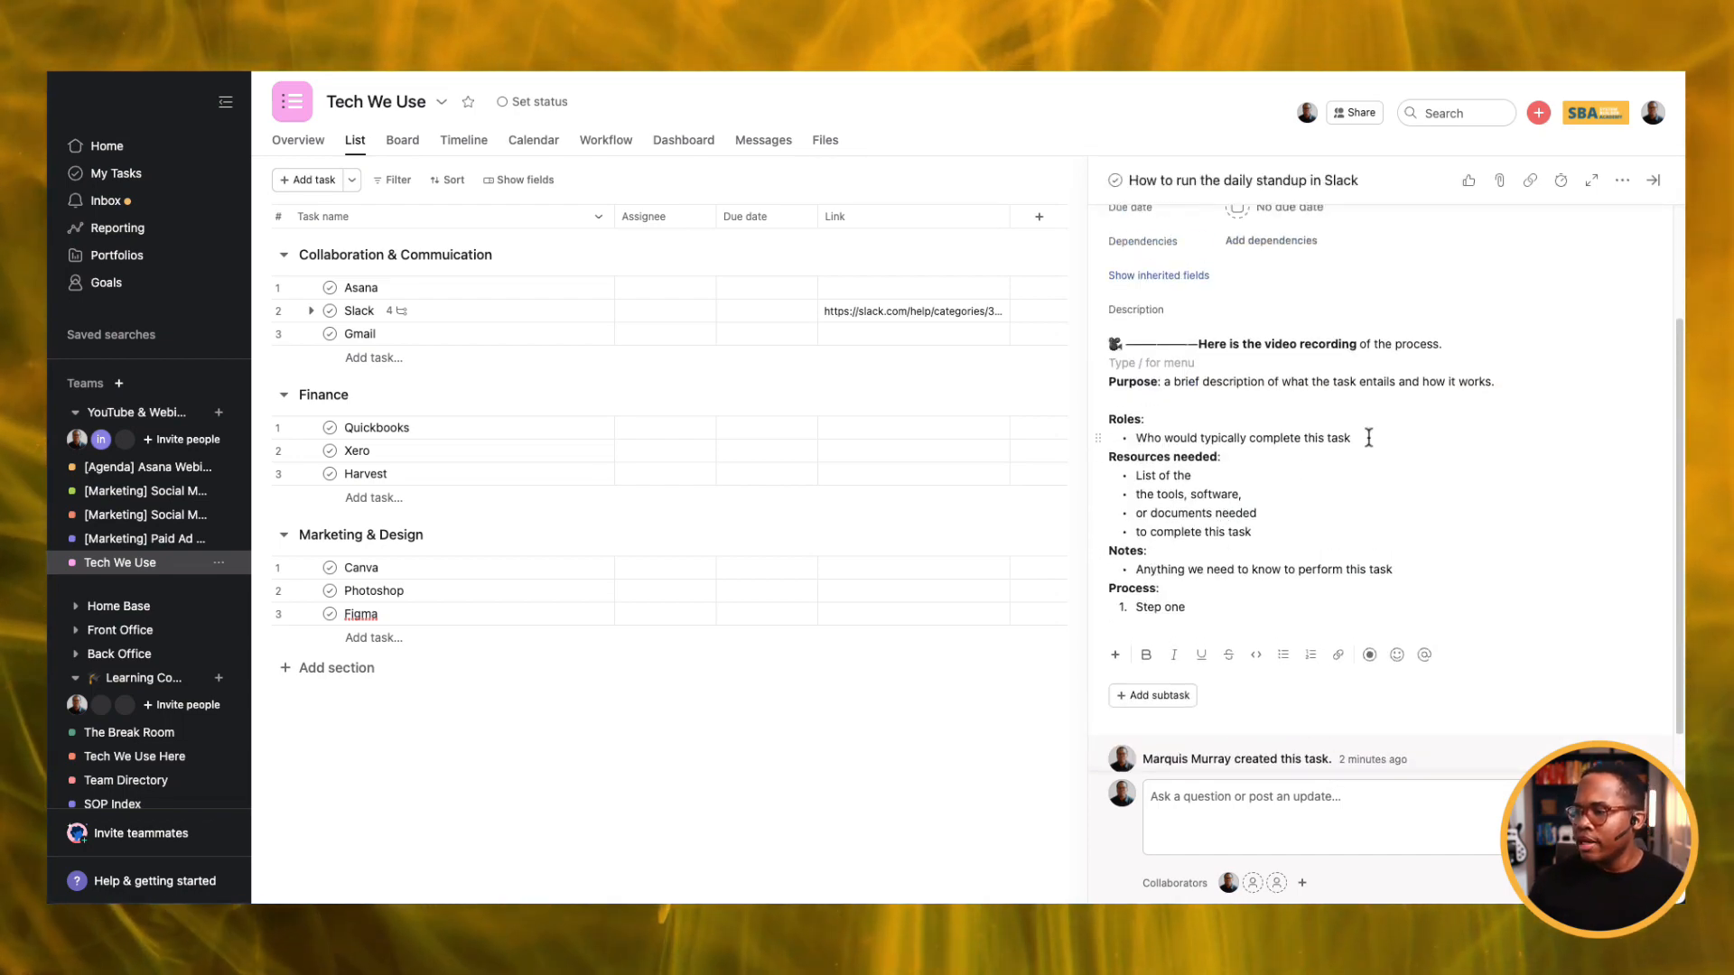
drag(1356, 344, 1199, 337)
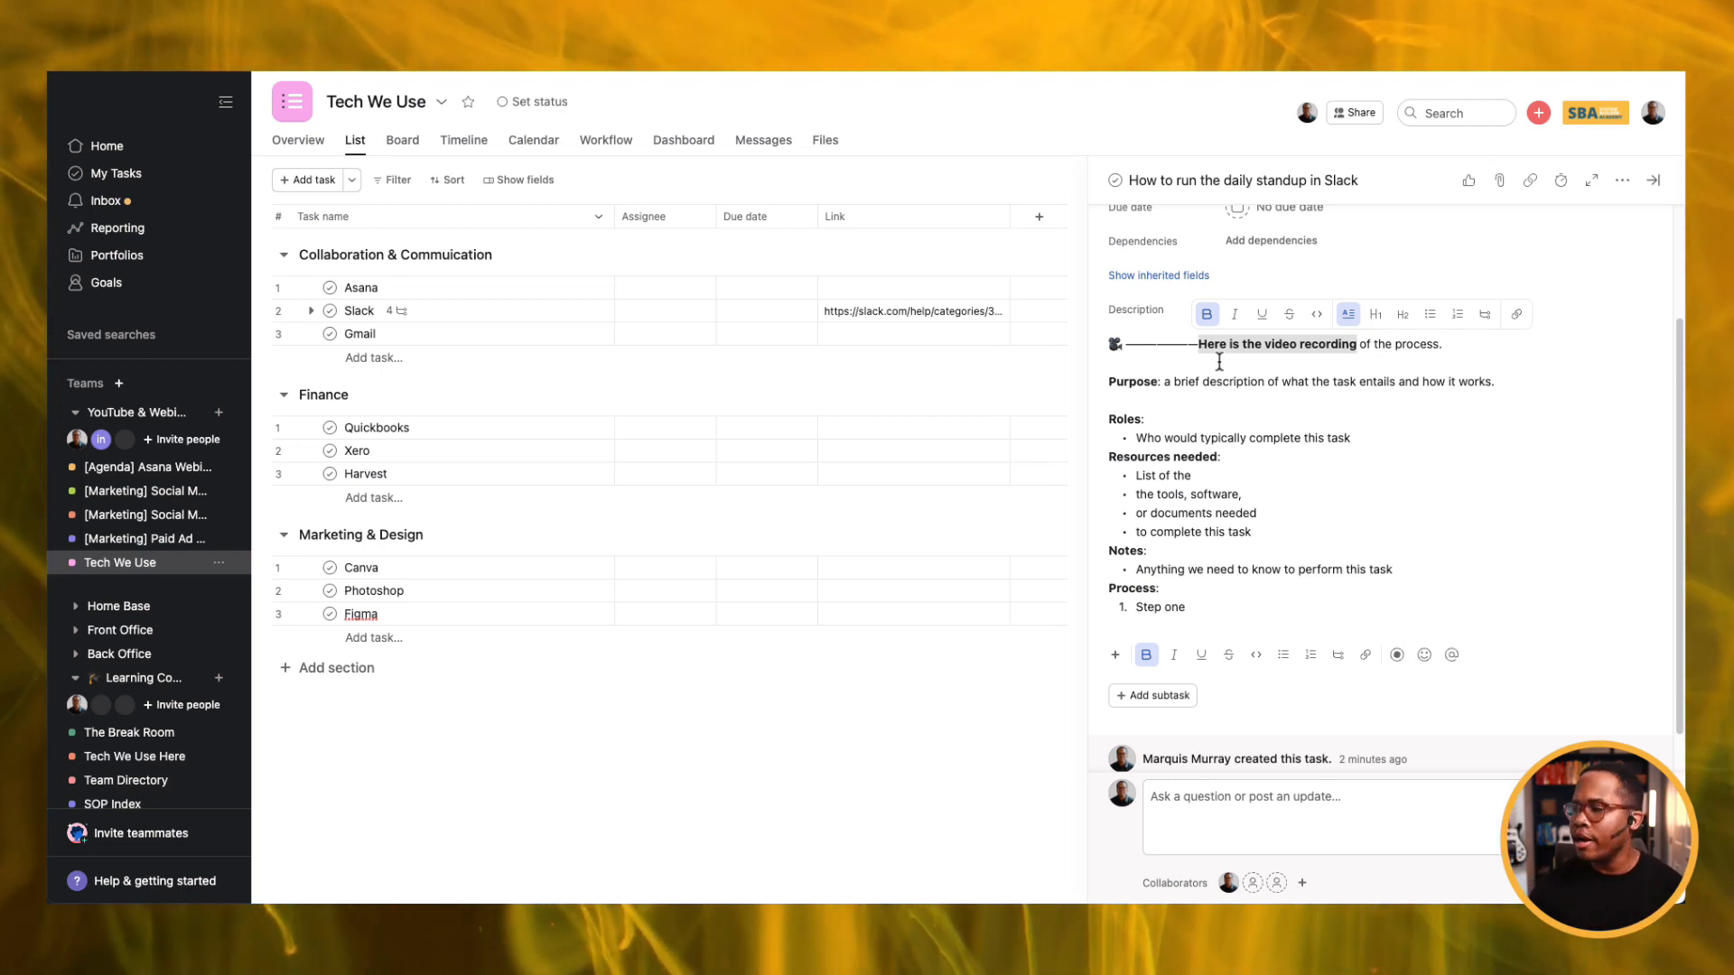
drag(1526, 381, 1169, 383)
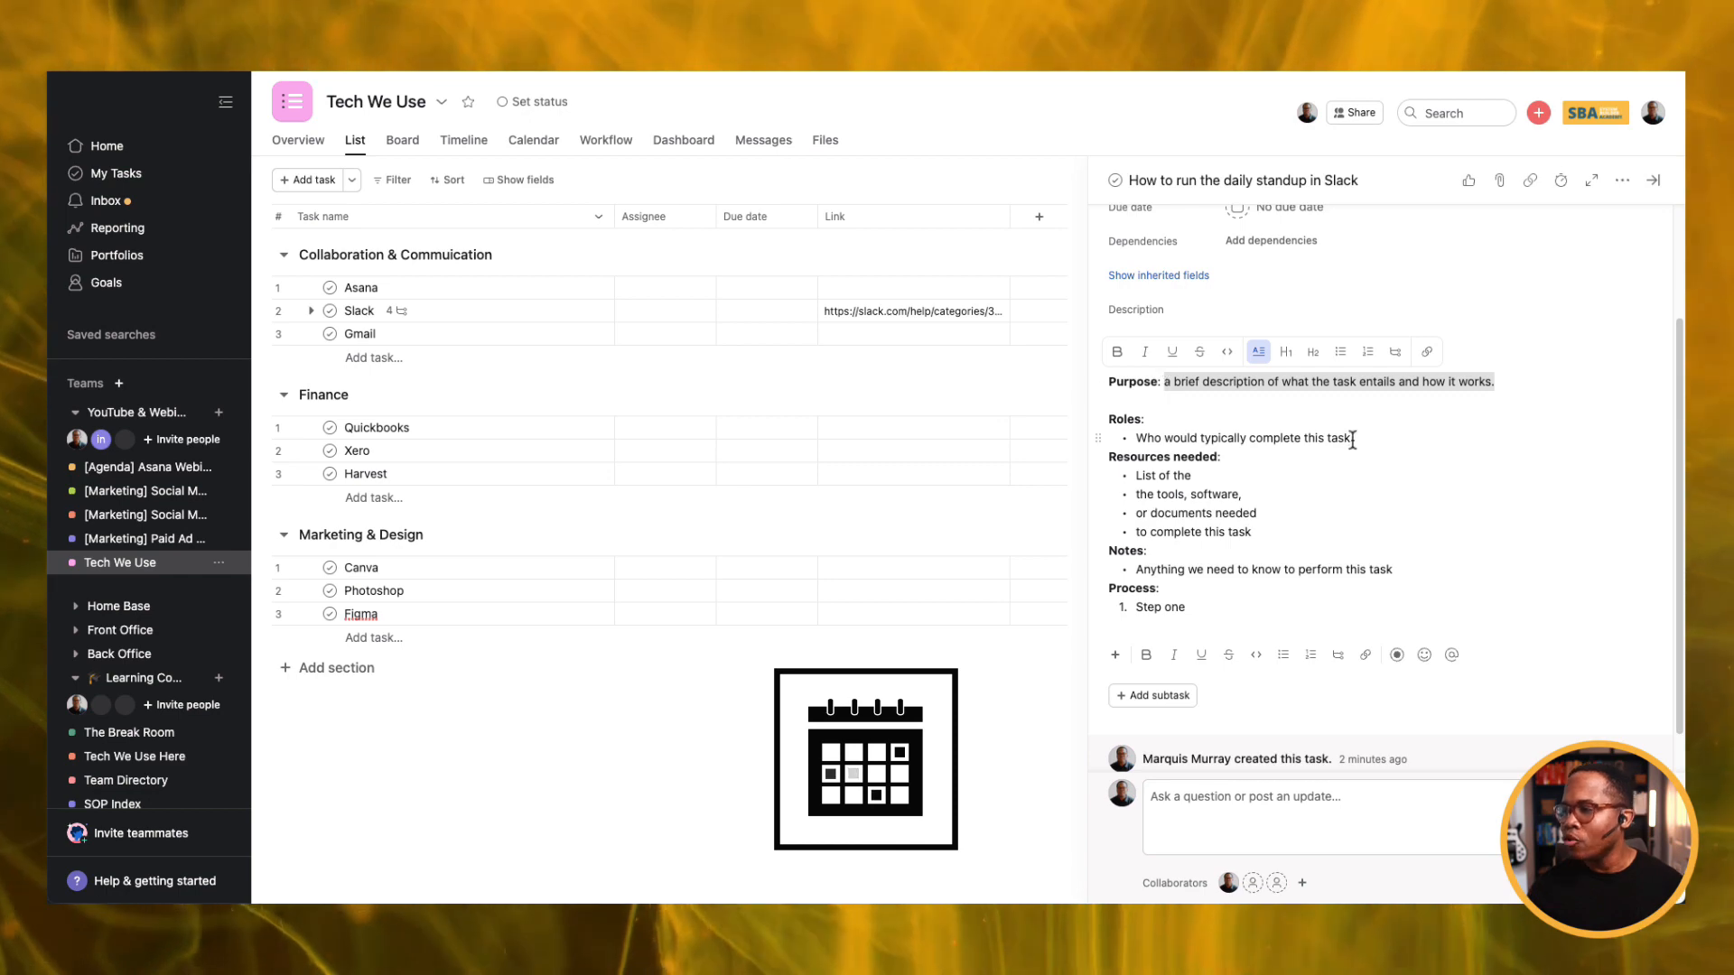
drag(1350, 438, 1138, 433)
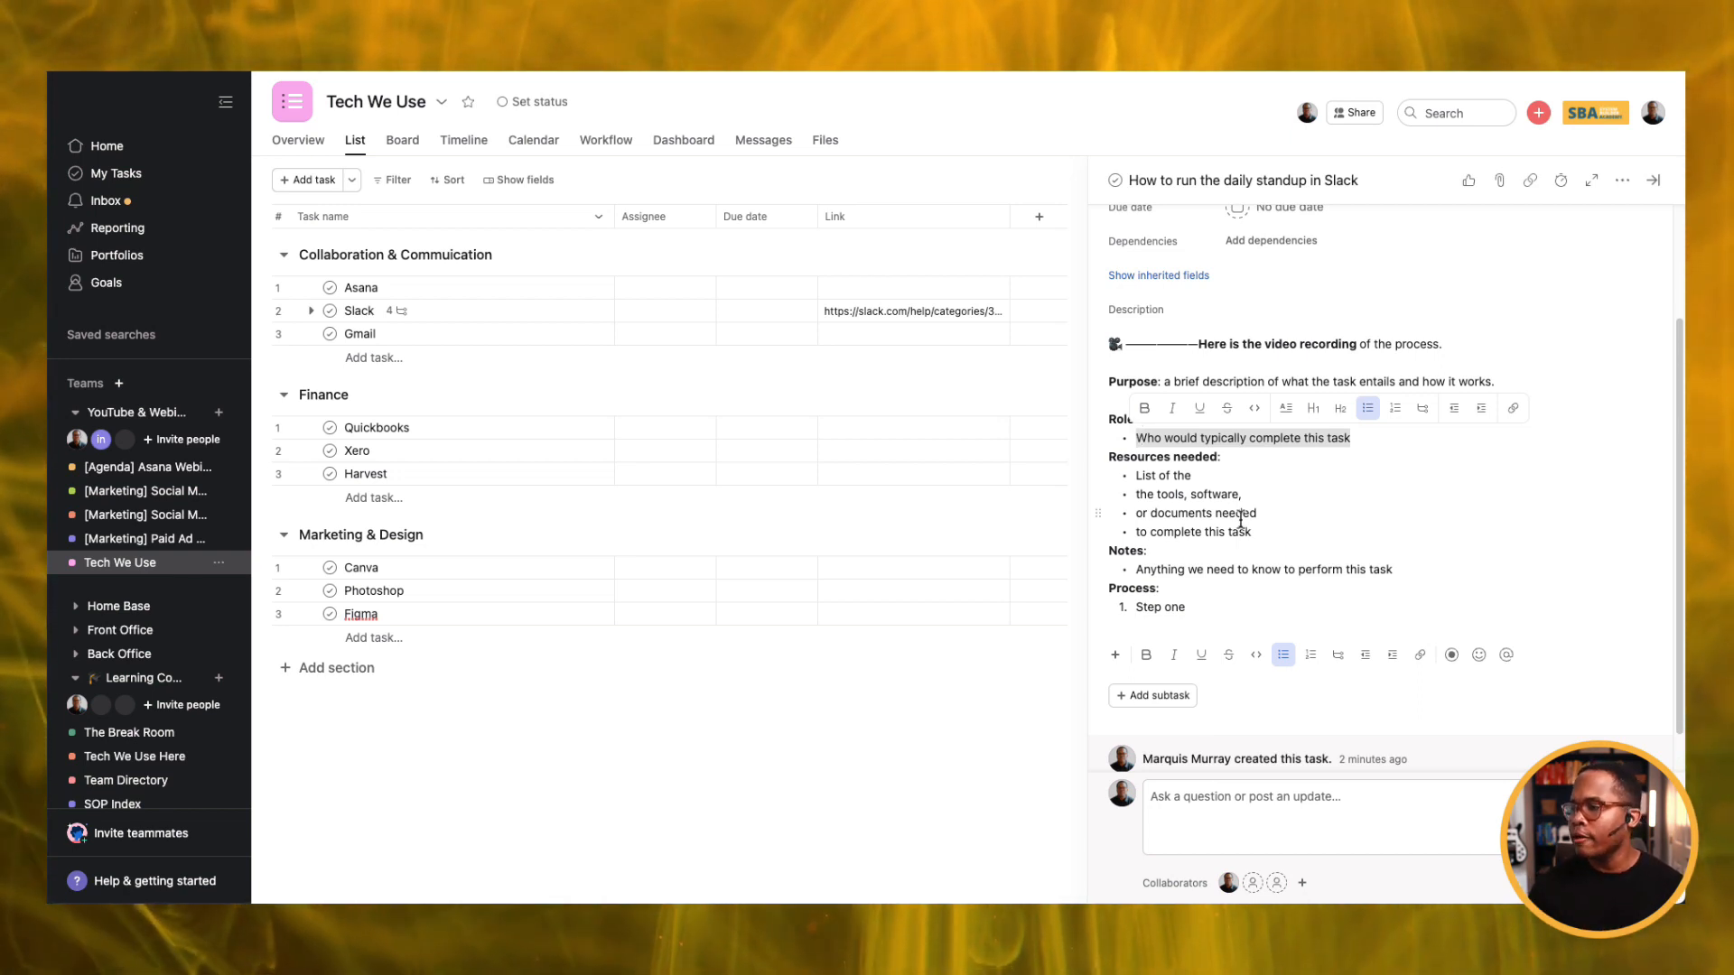
drag(1260, 536, 1135, 485)
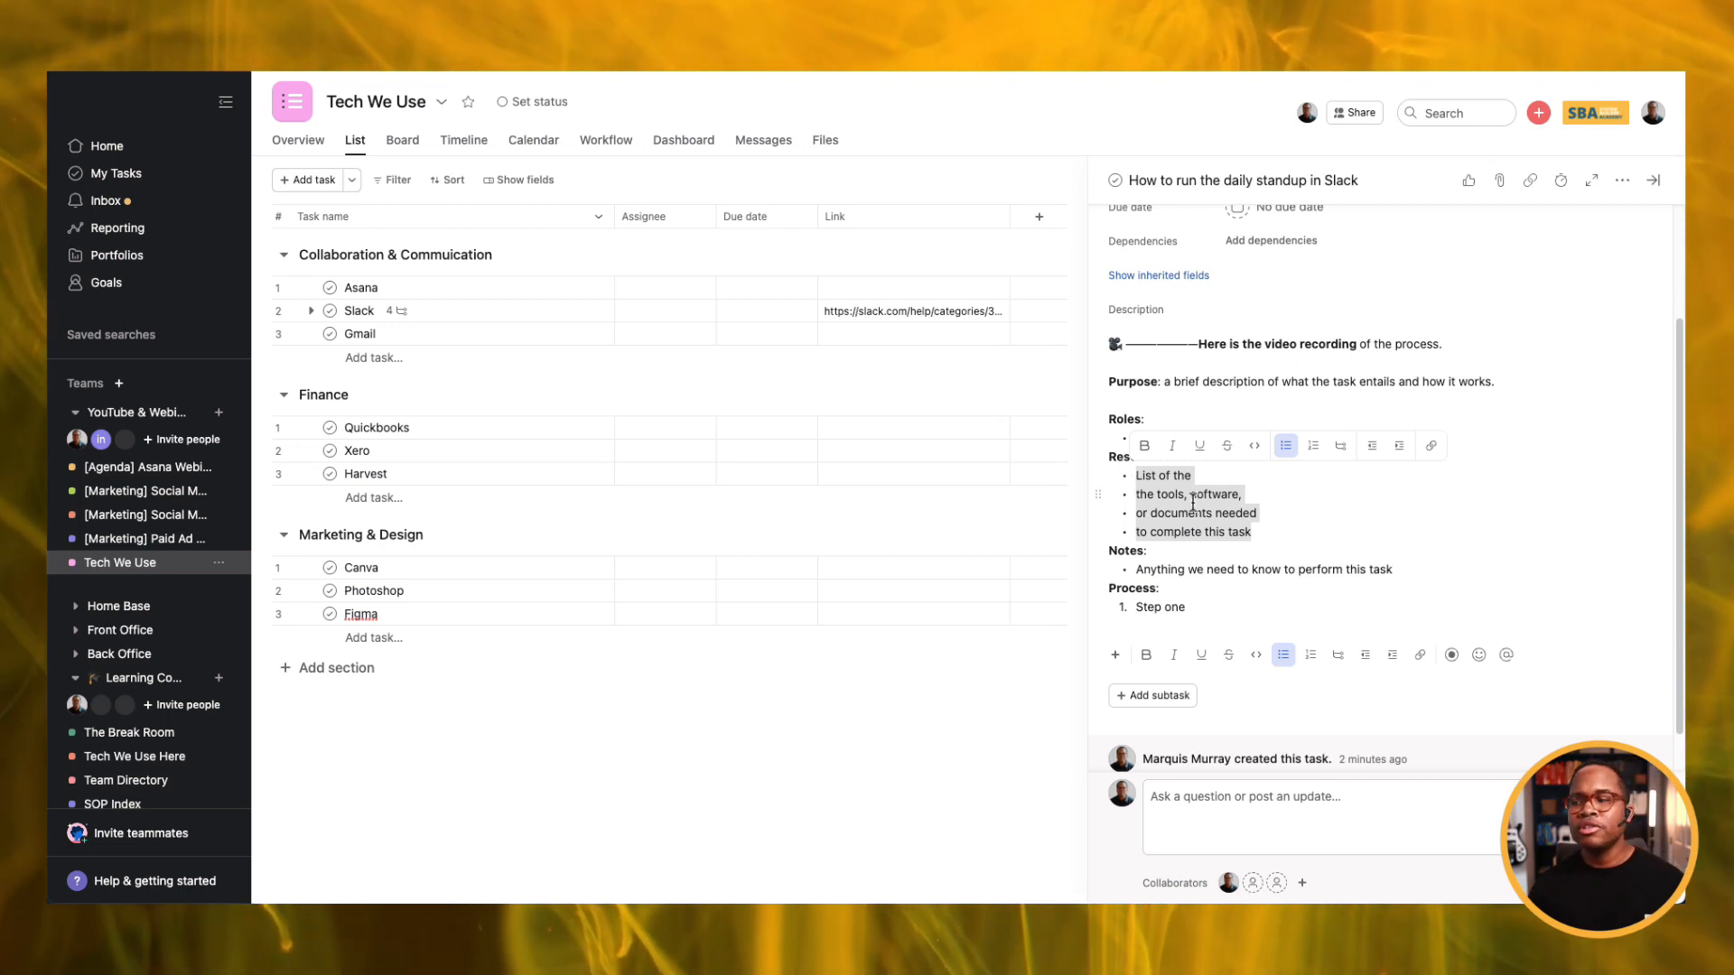
click(1221, 565)
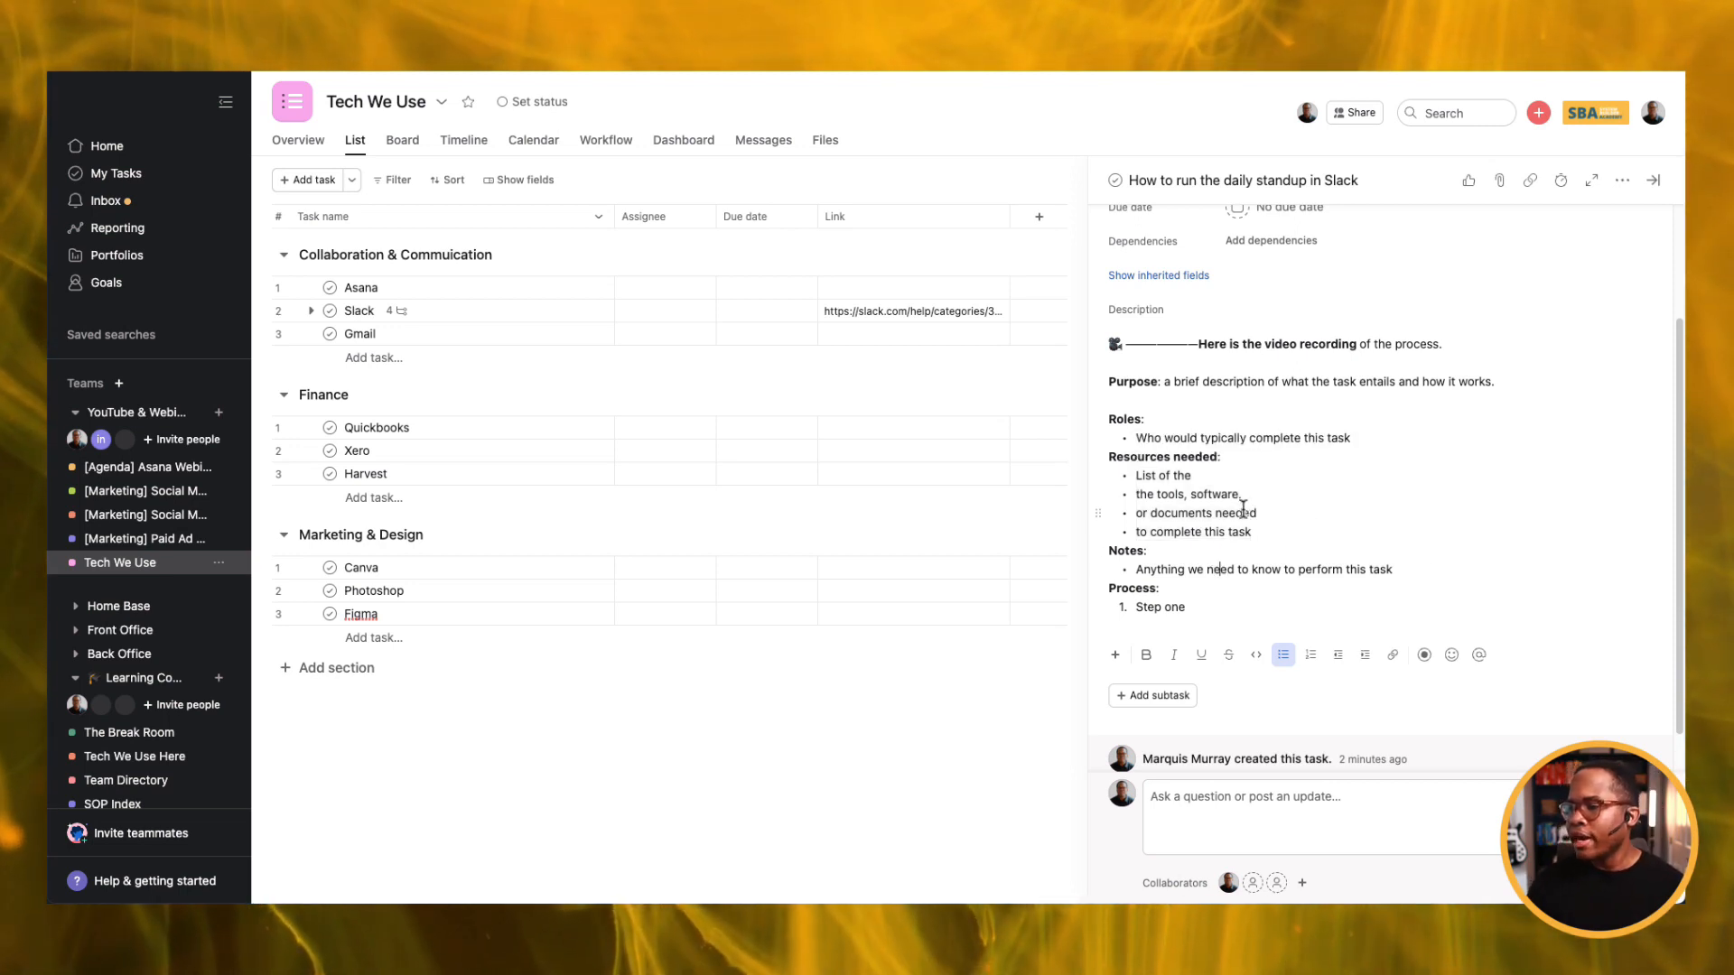
drag(1404, 574, 1138, 571)
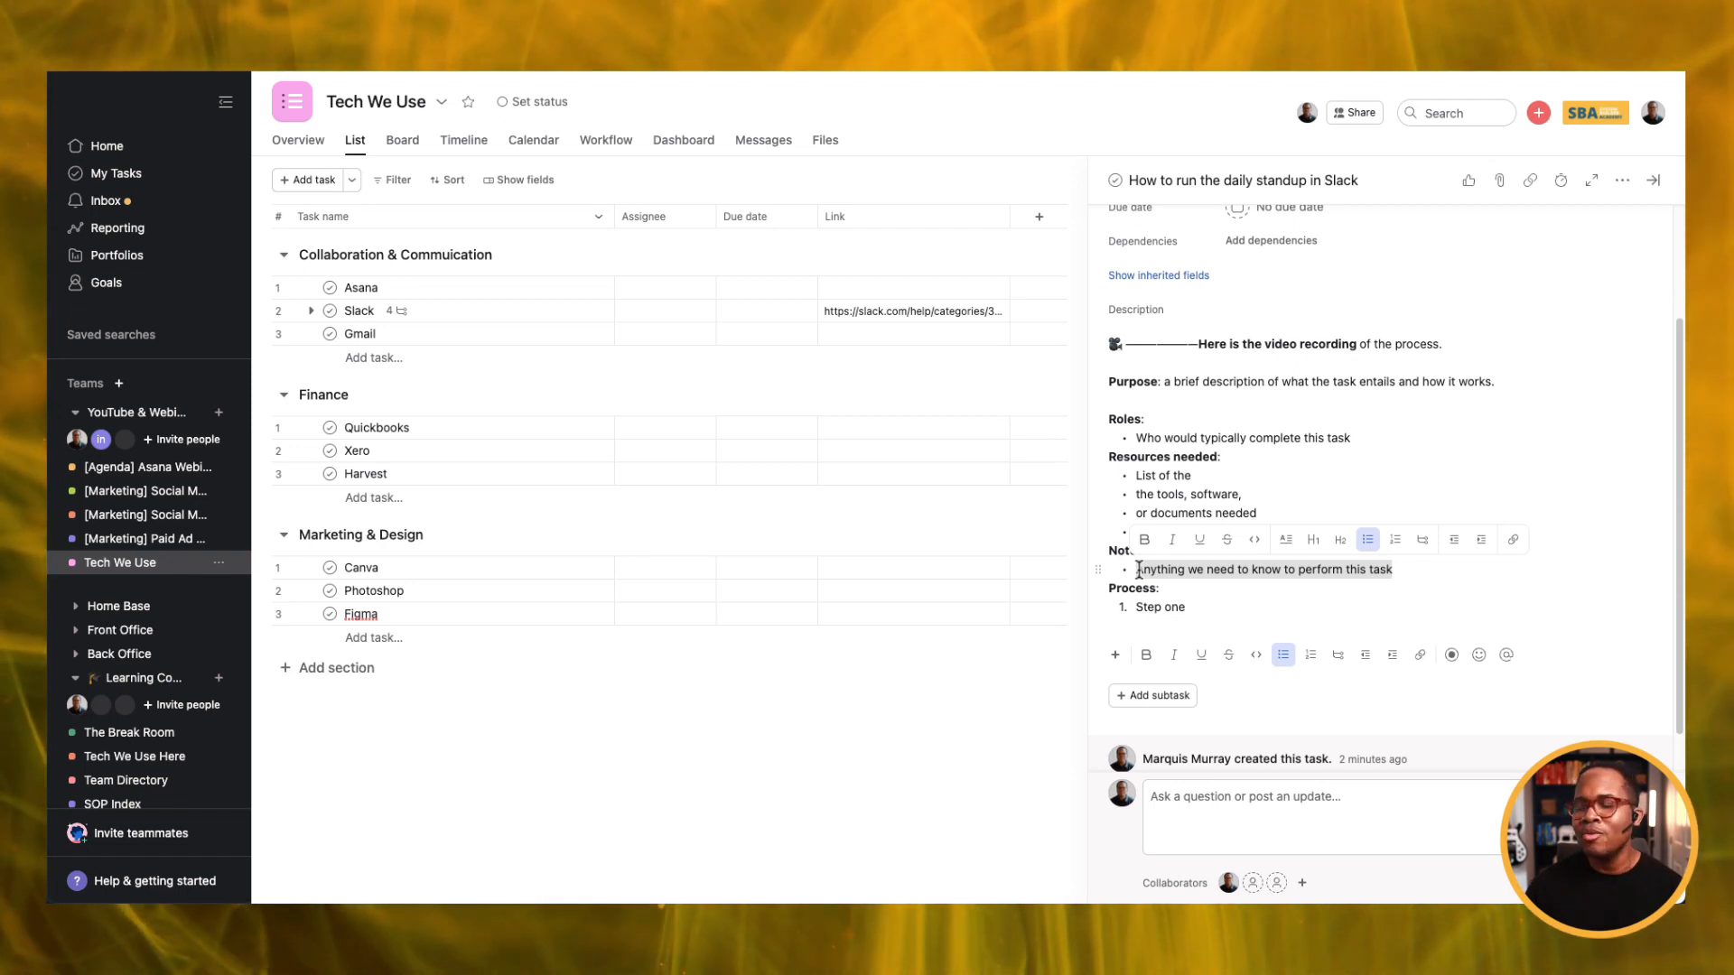
triple_click(1154, 609)
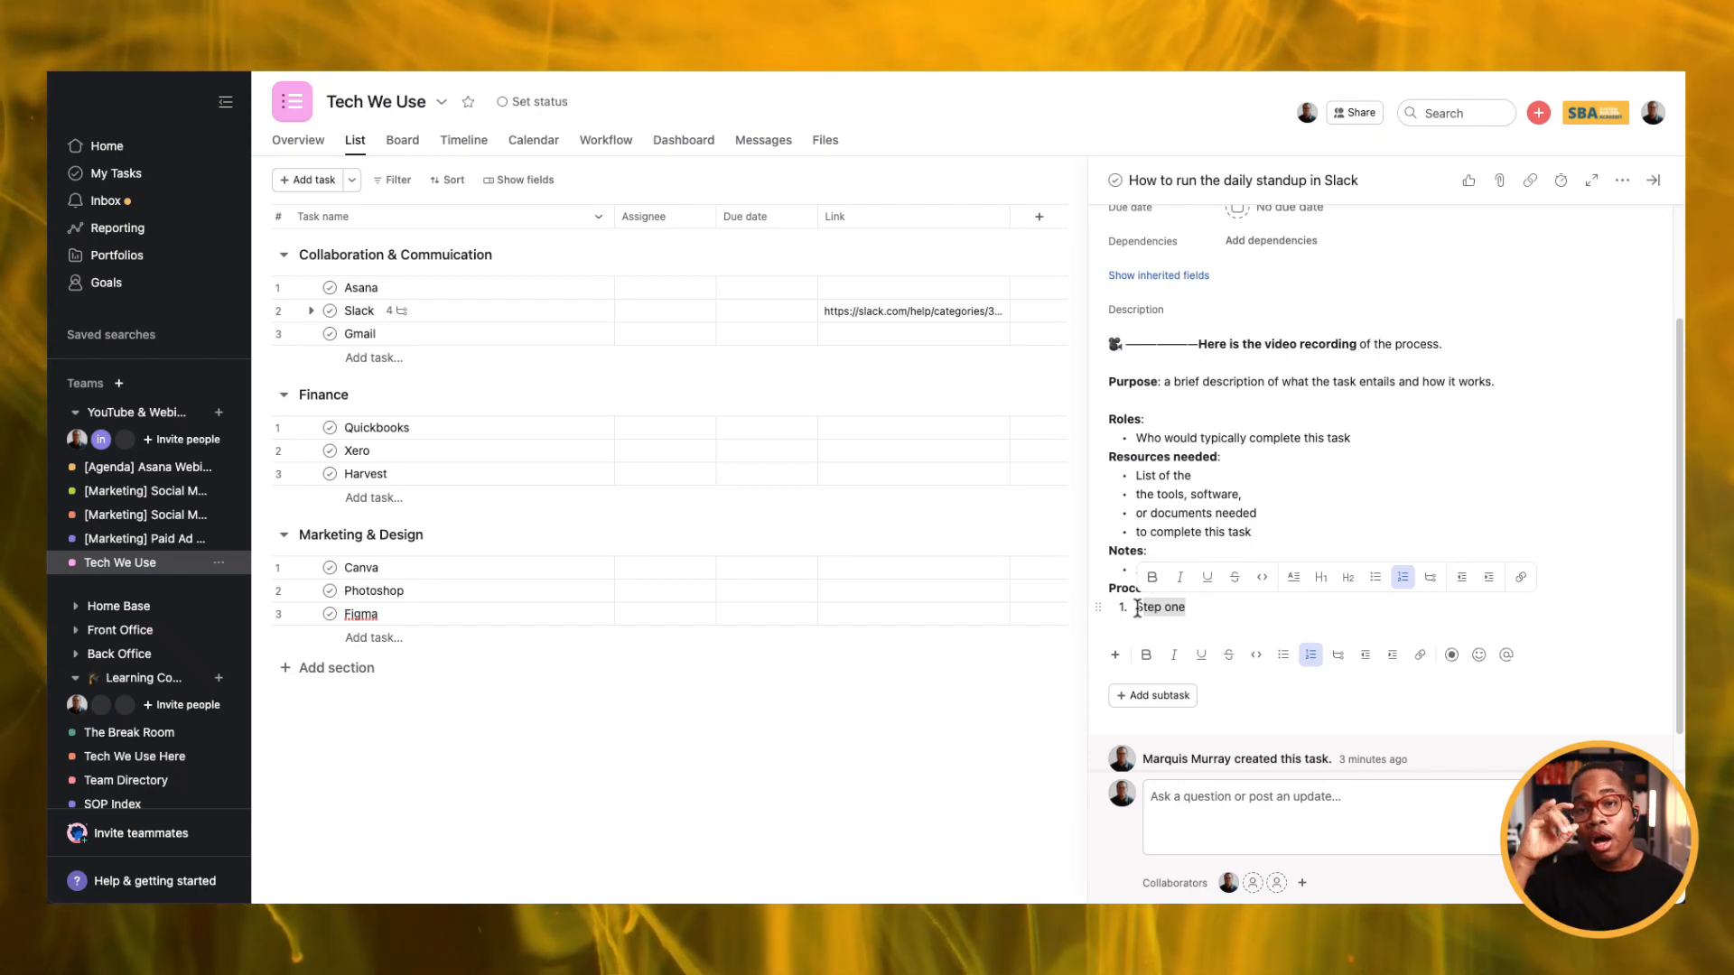
click(1147, 608)
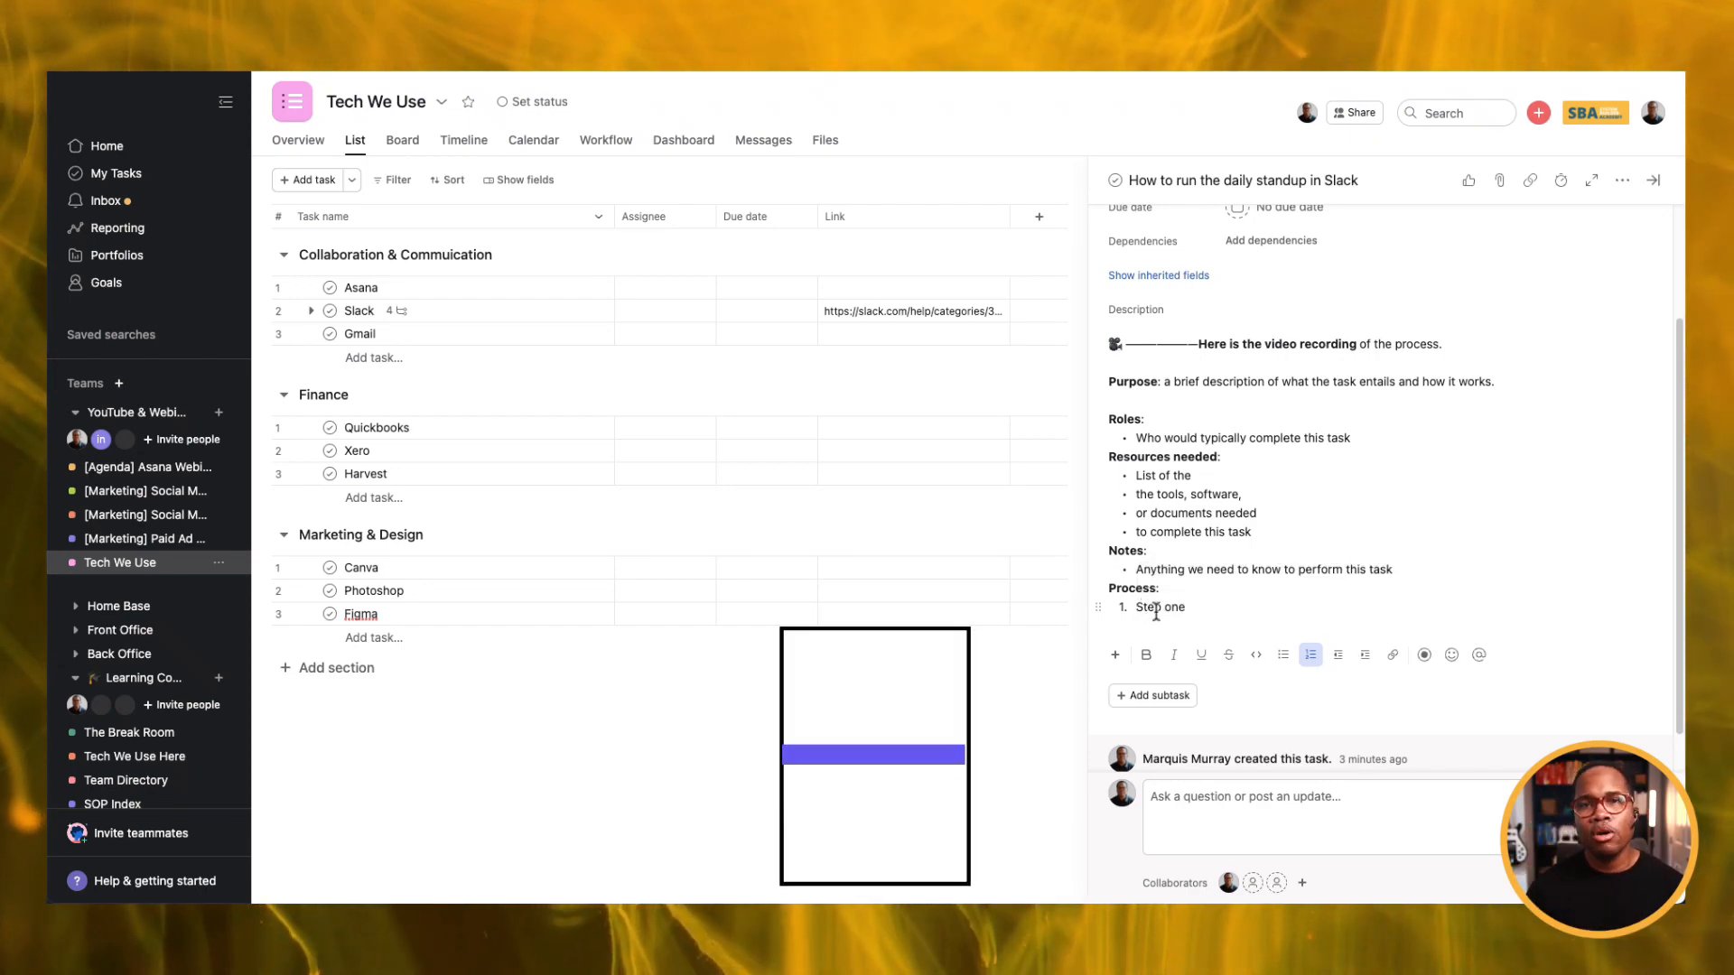
scroll(1156, 613, down, 1)
Add an empty second numbered item below 'Step one' in the Process list.
scroll(1156, 611, down, 1)
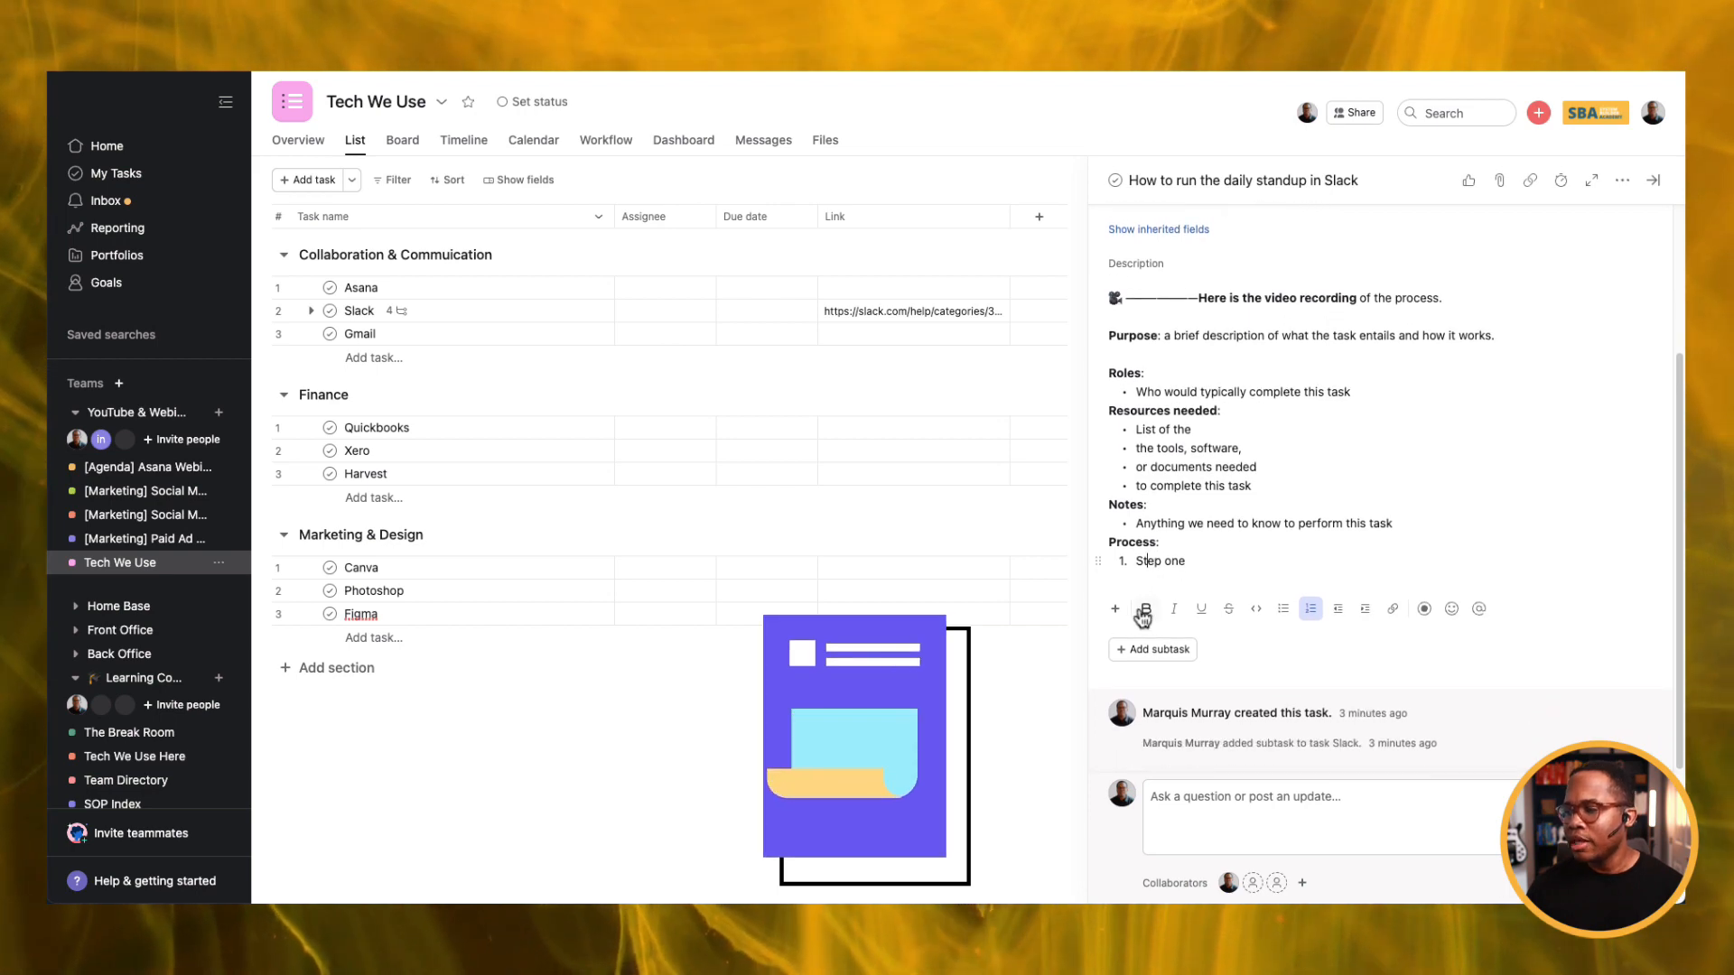
click(1215, 561)
key(Return)
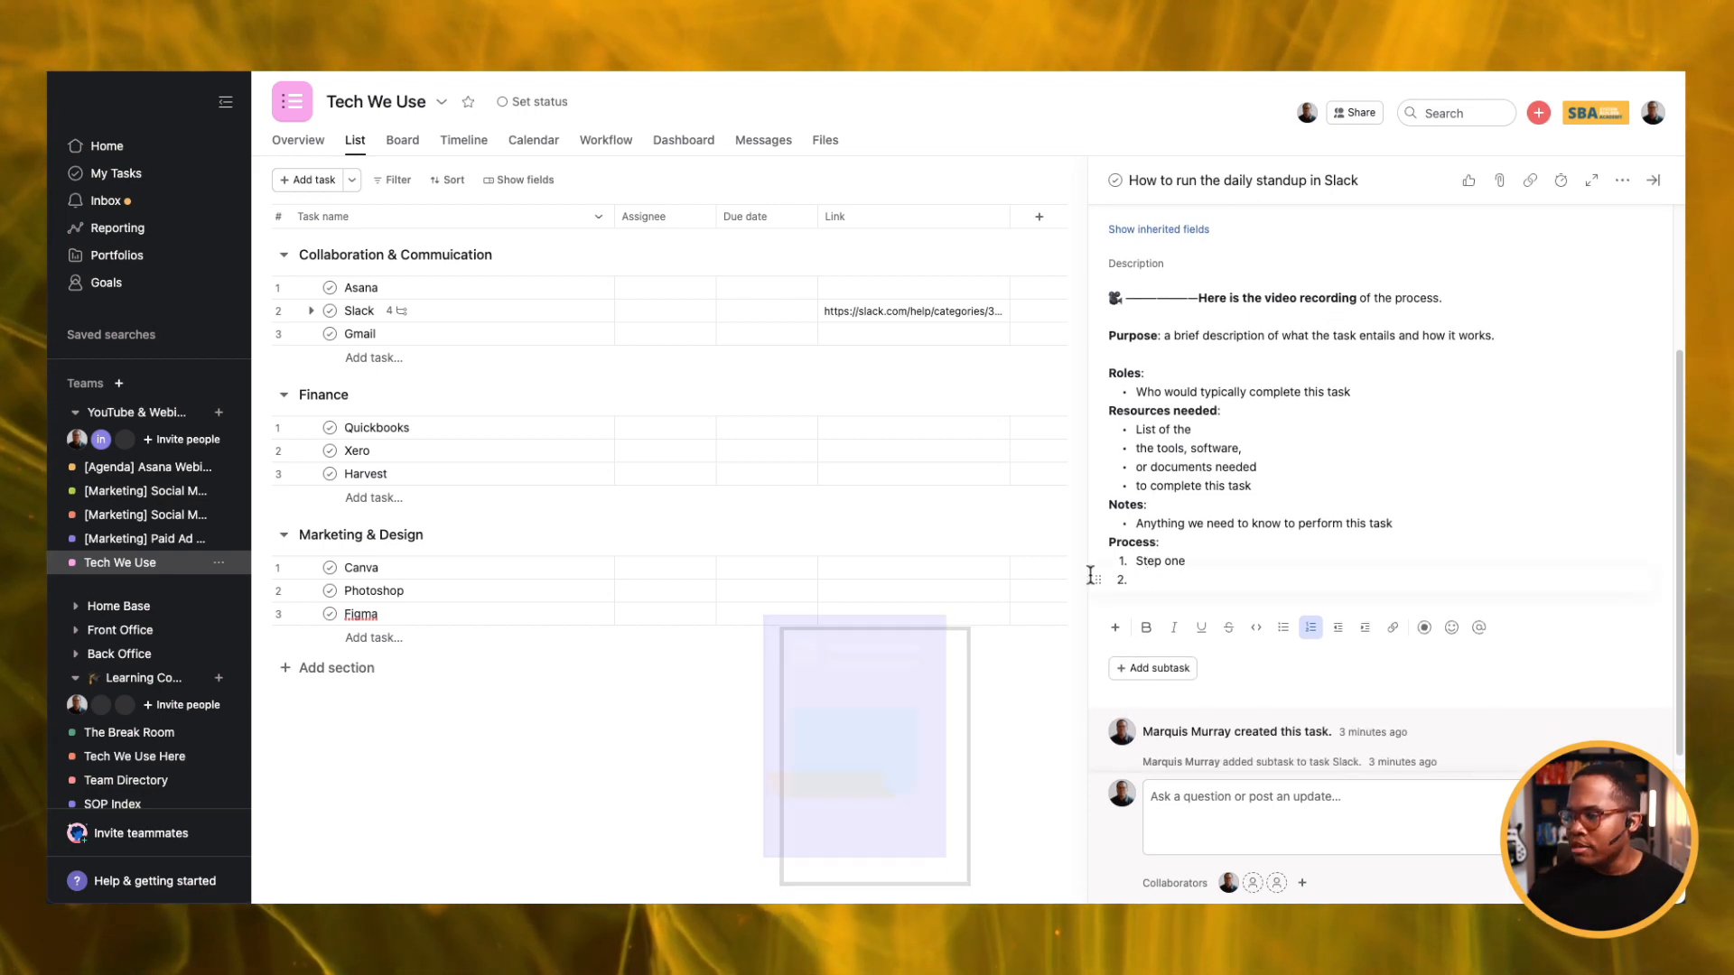
click(1116, 625)
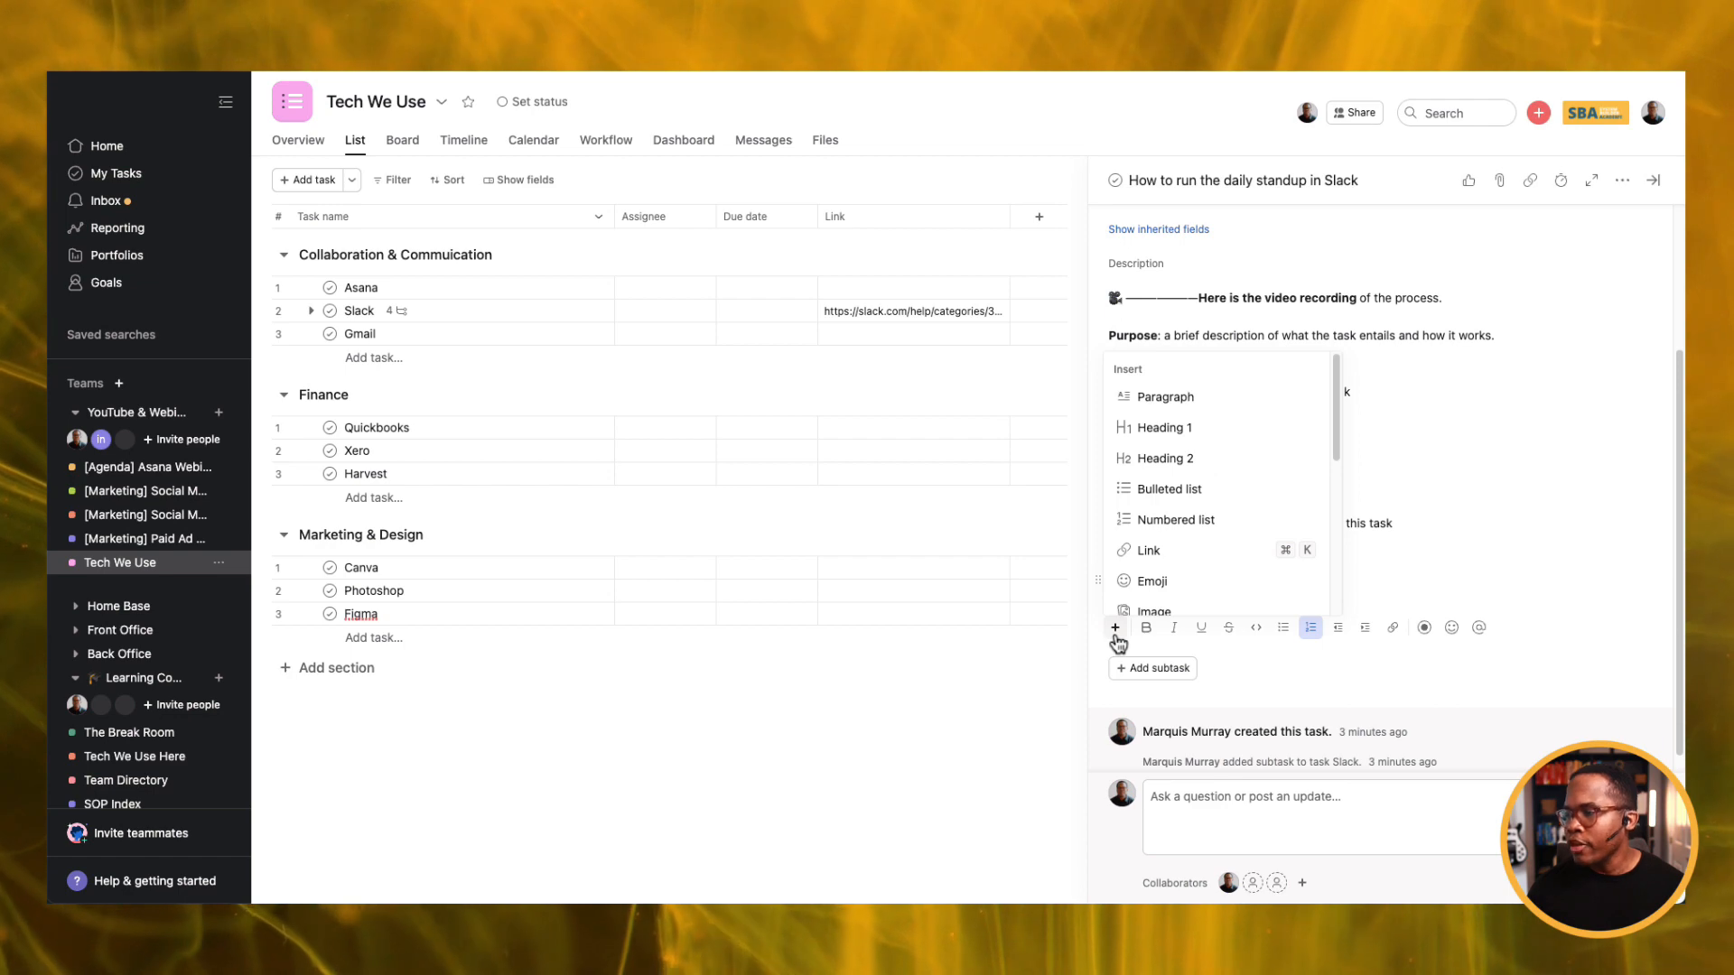
key(Escape)
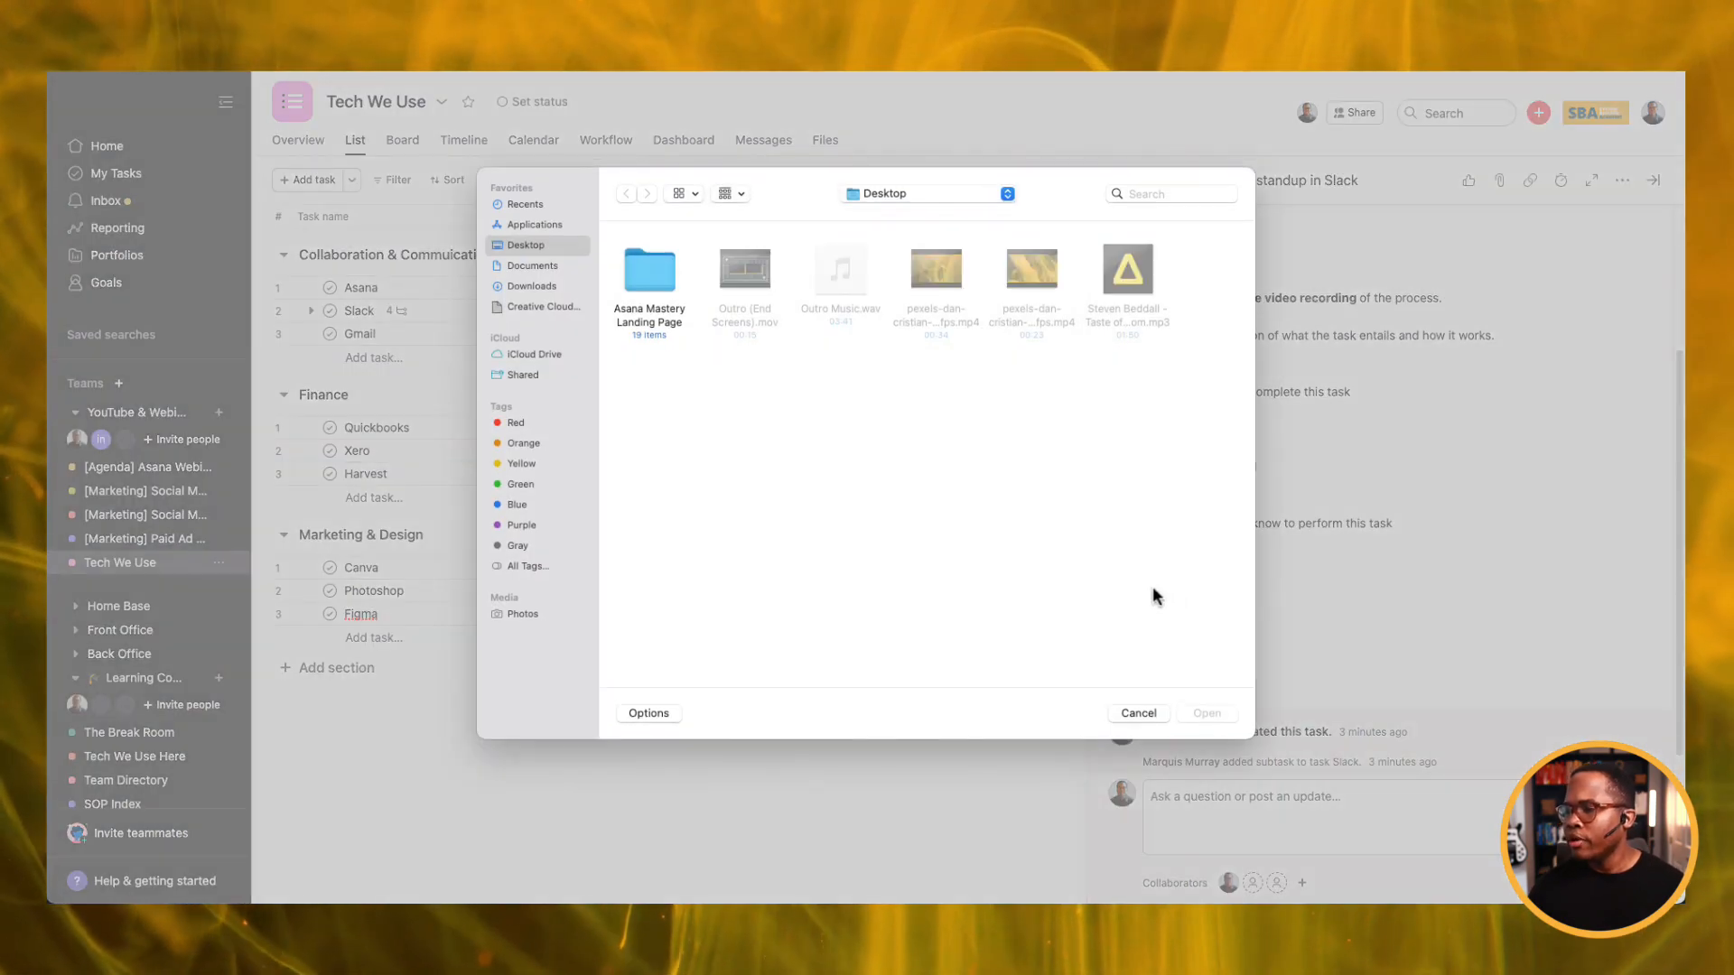
click(1142, 713)
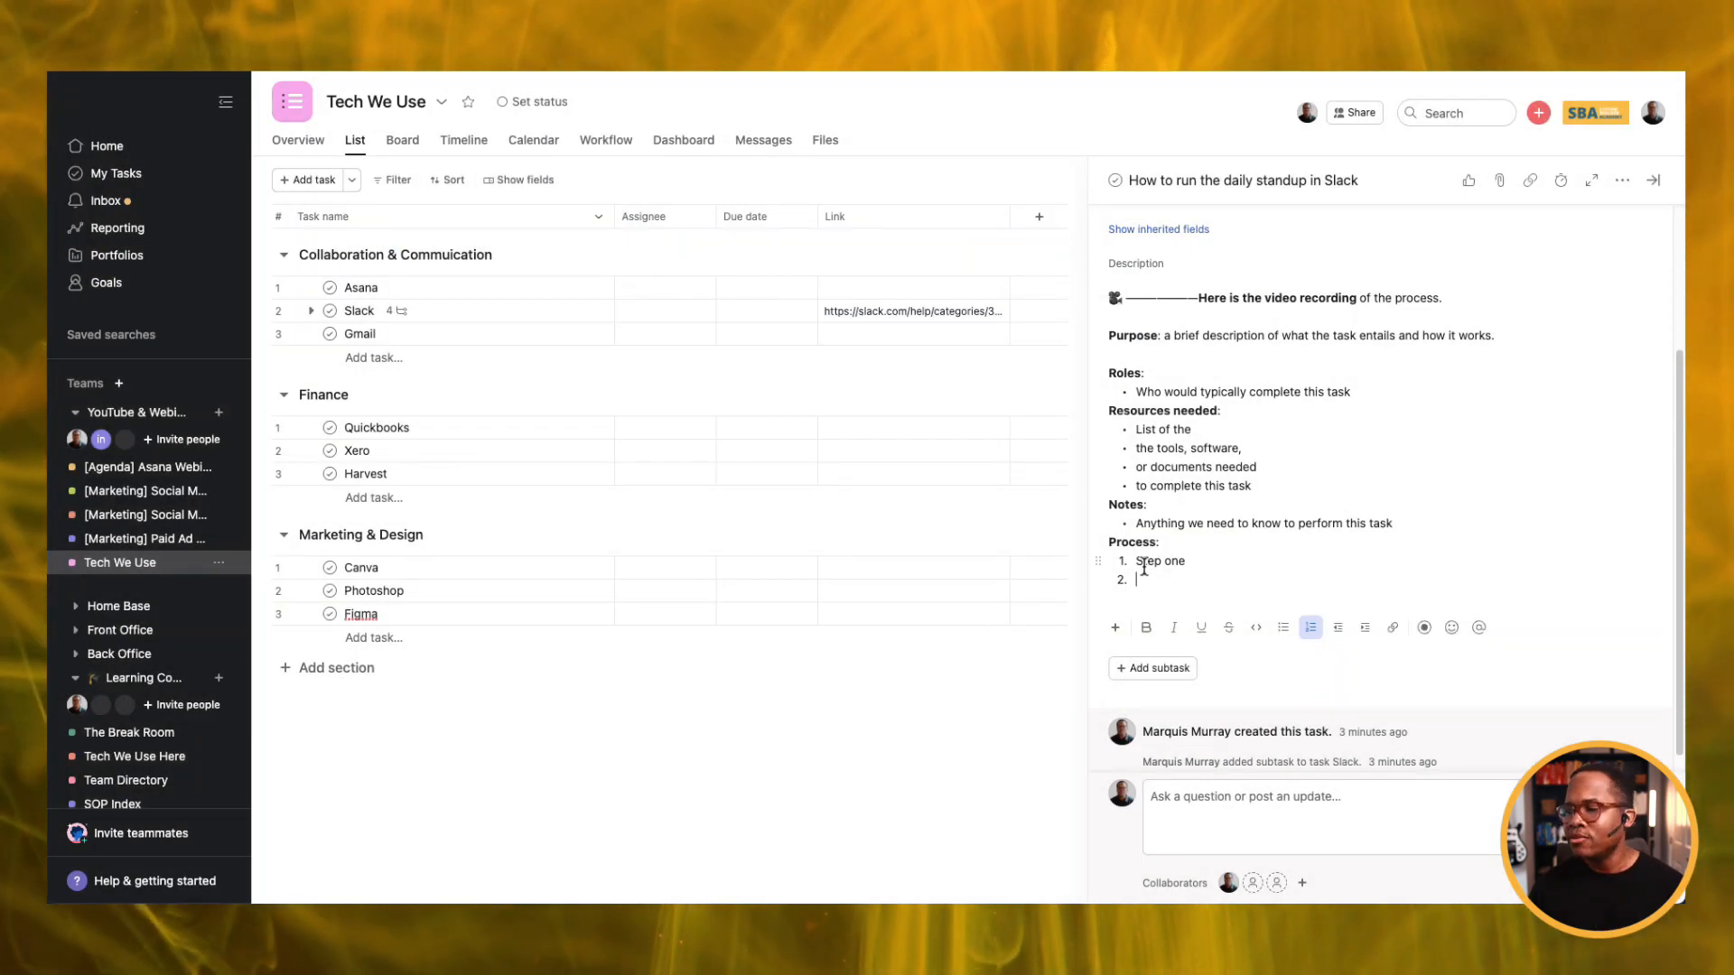
scroll(1144, 567, up, 2)
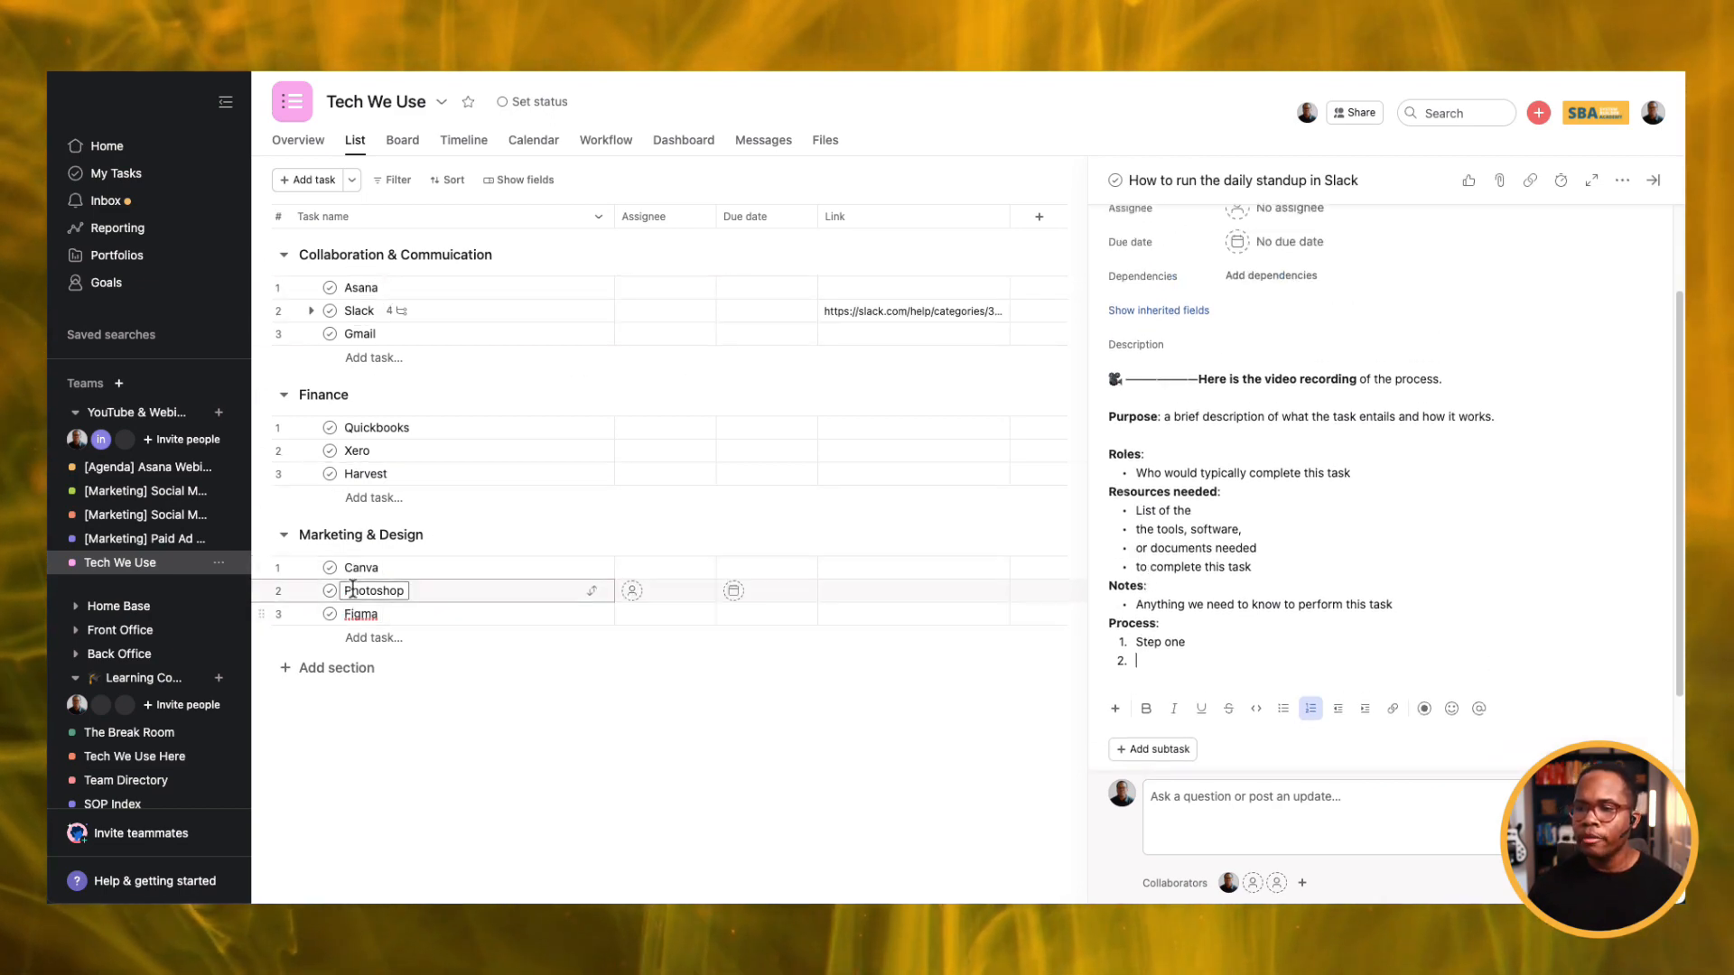
Add Quickbooks subtasks 'How to send invoices' and 'How to setup a customer in QBO'.
click(372, 430)
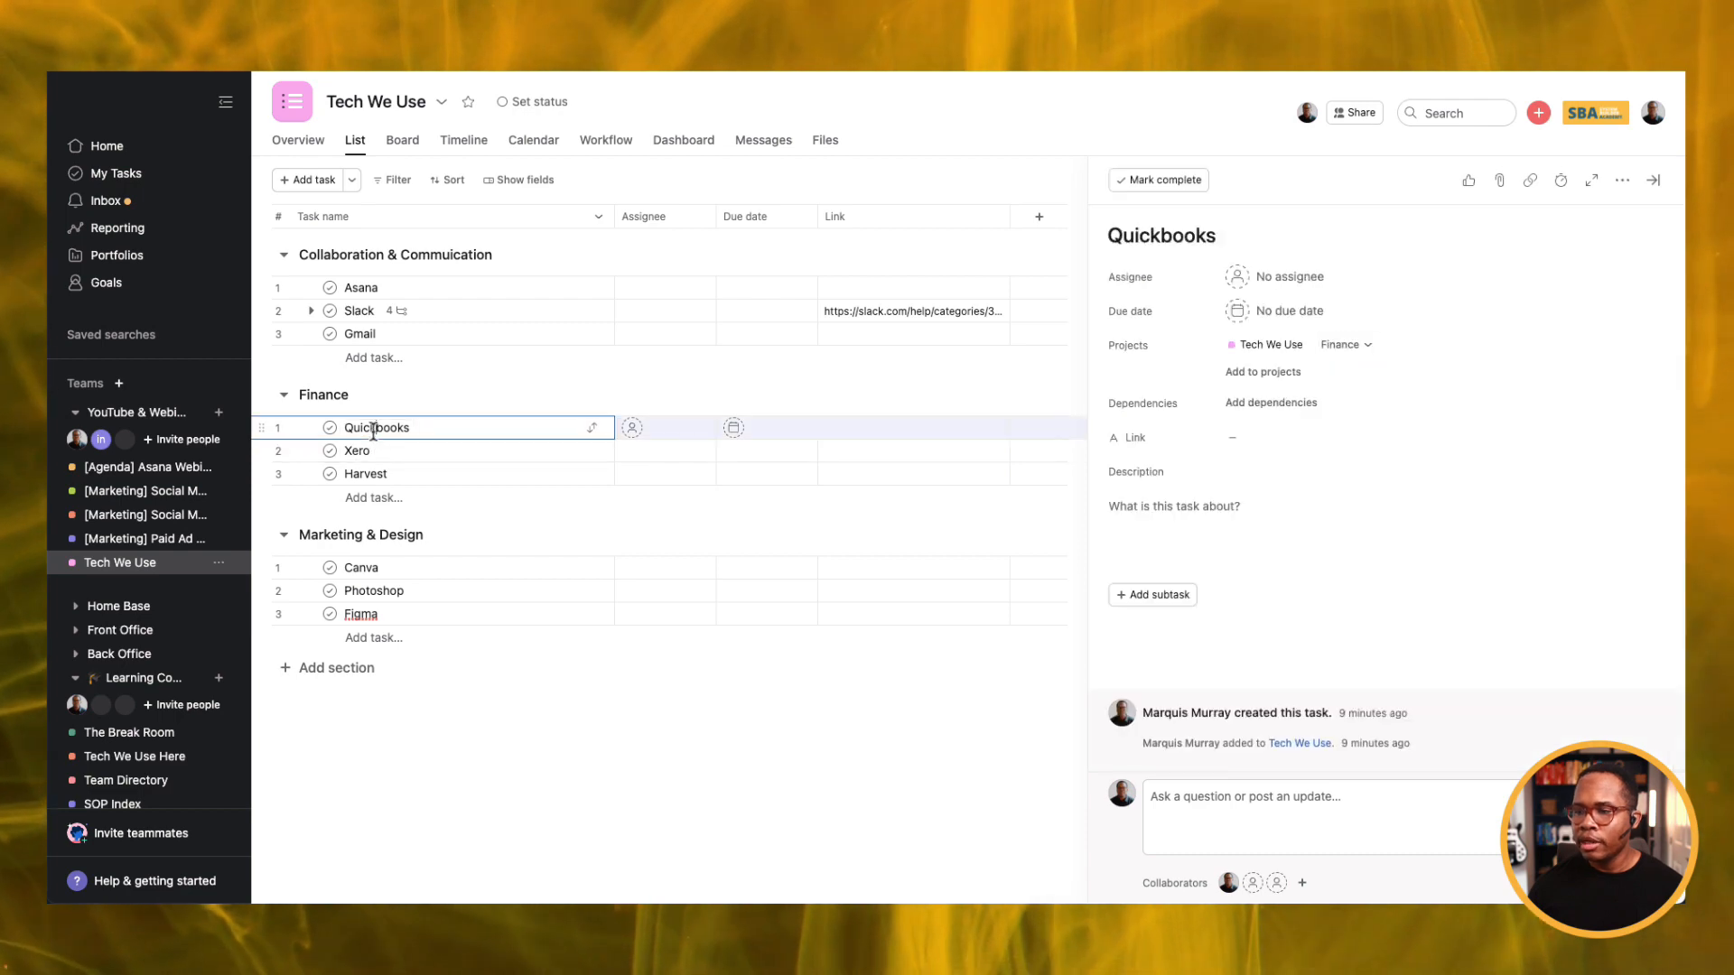
click(1159, 594)
text(How to sen)
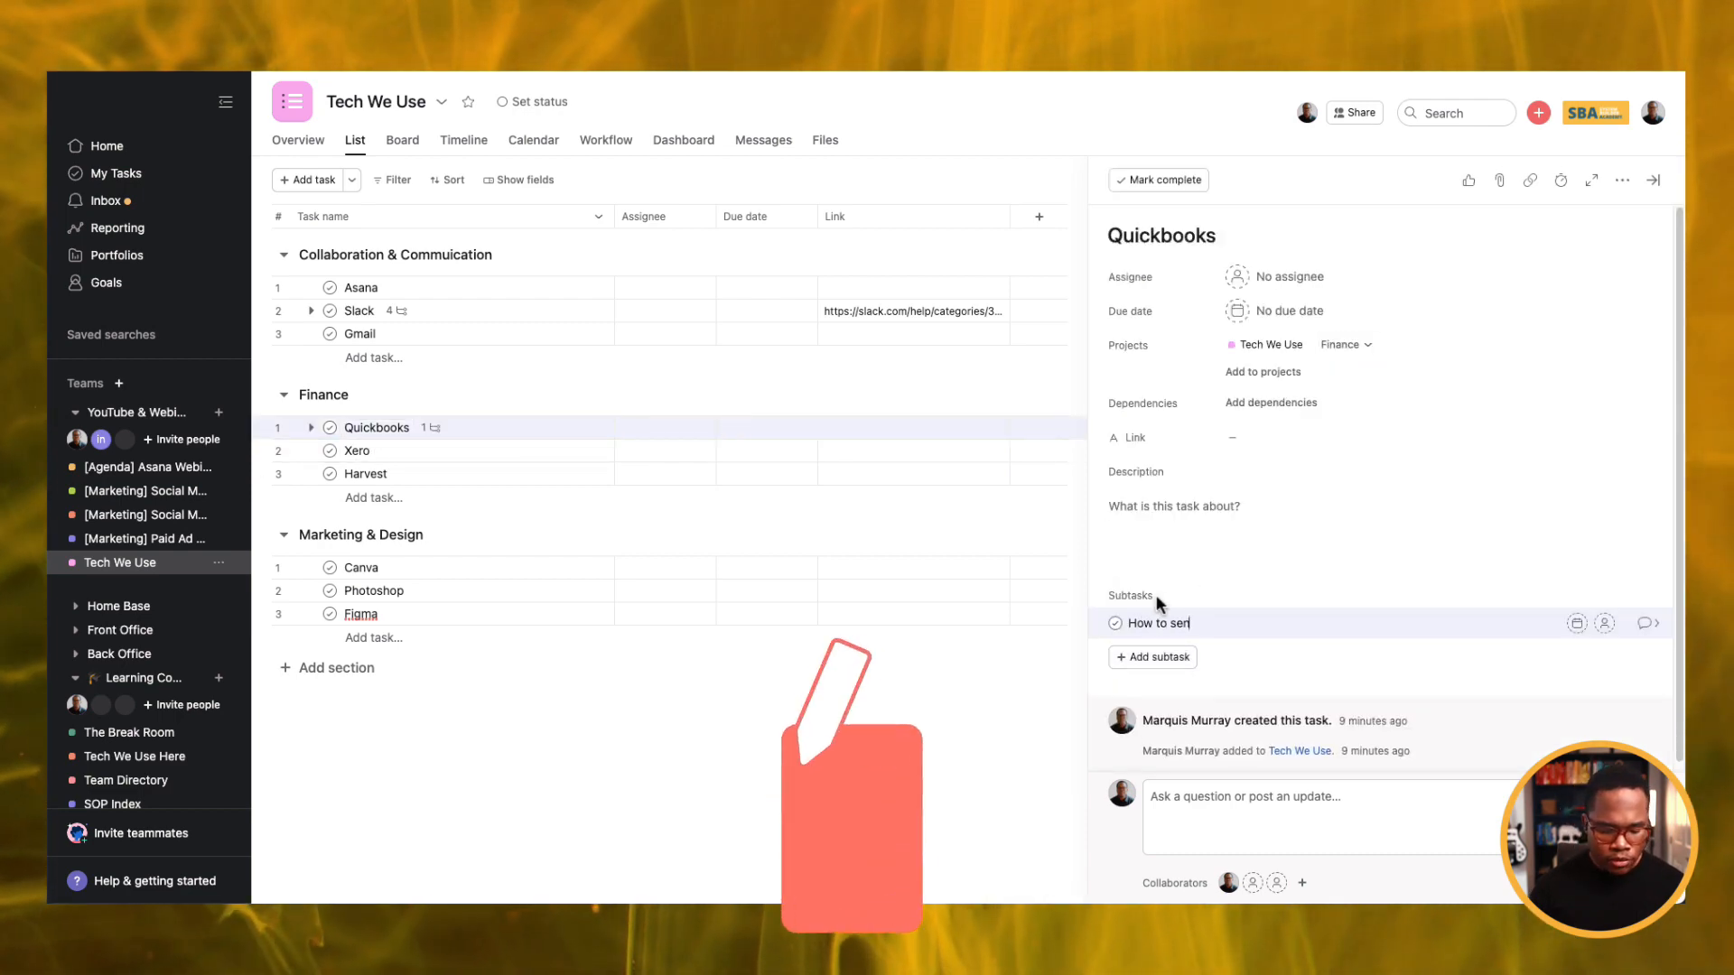
text(d invoices)
key(Return)
text(How)
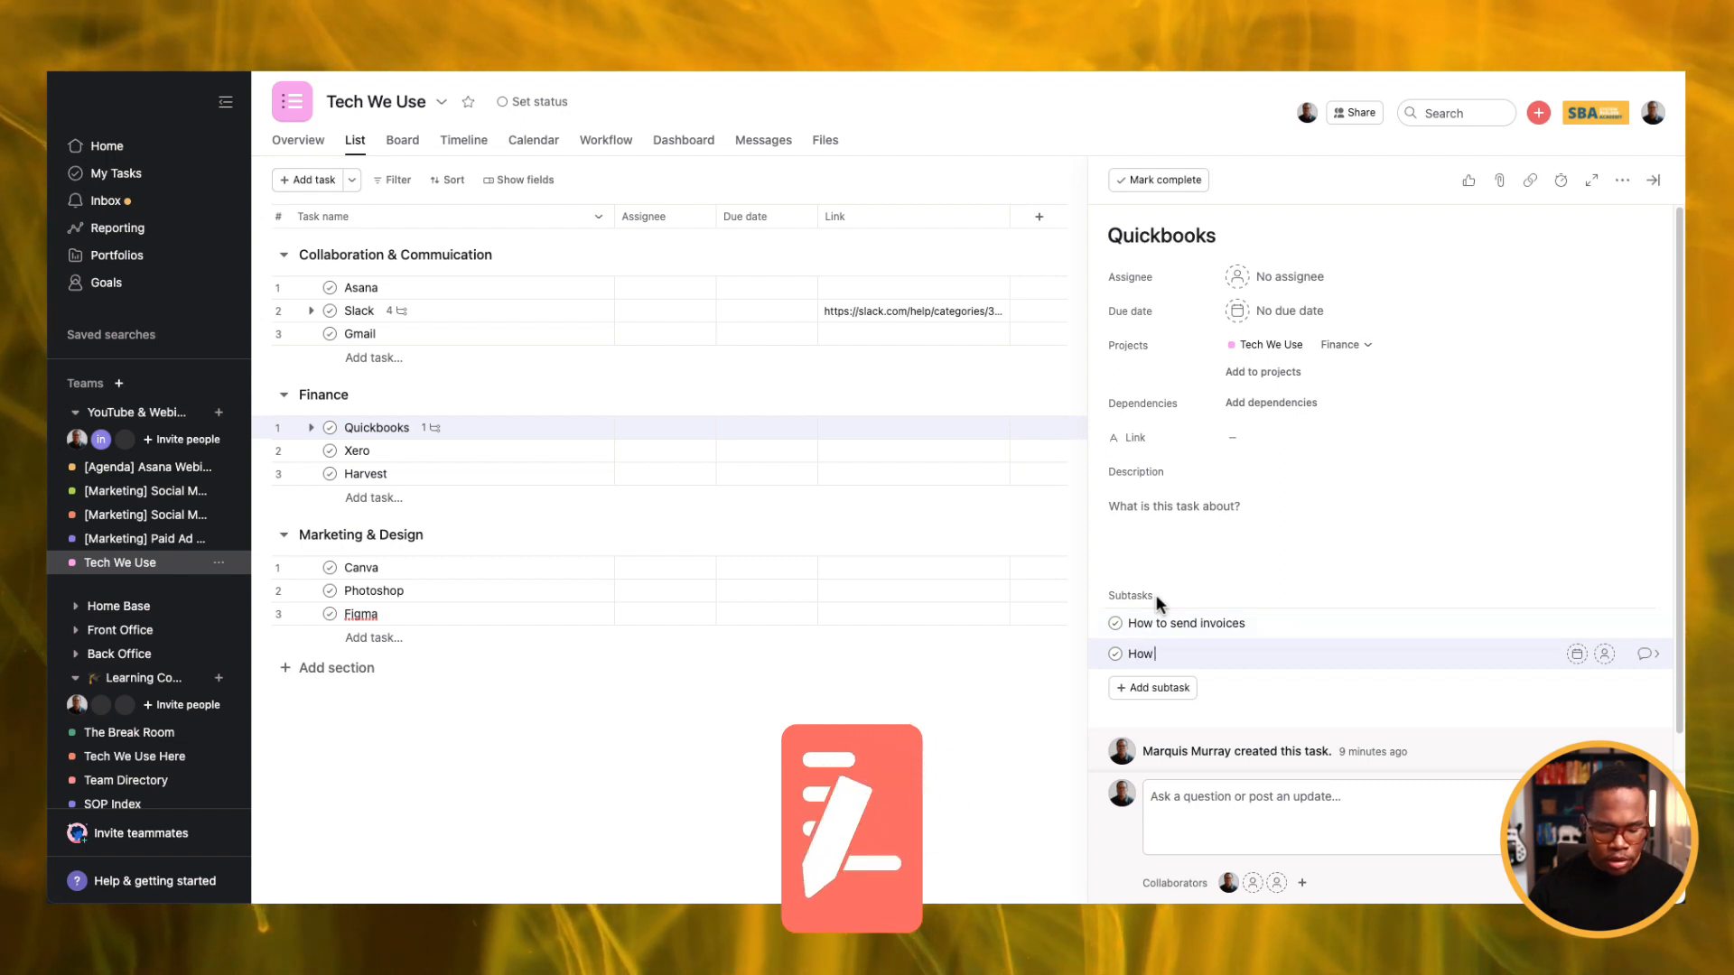
text( to setup a cust)
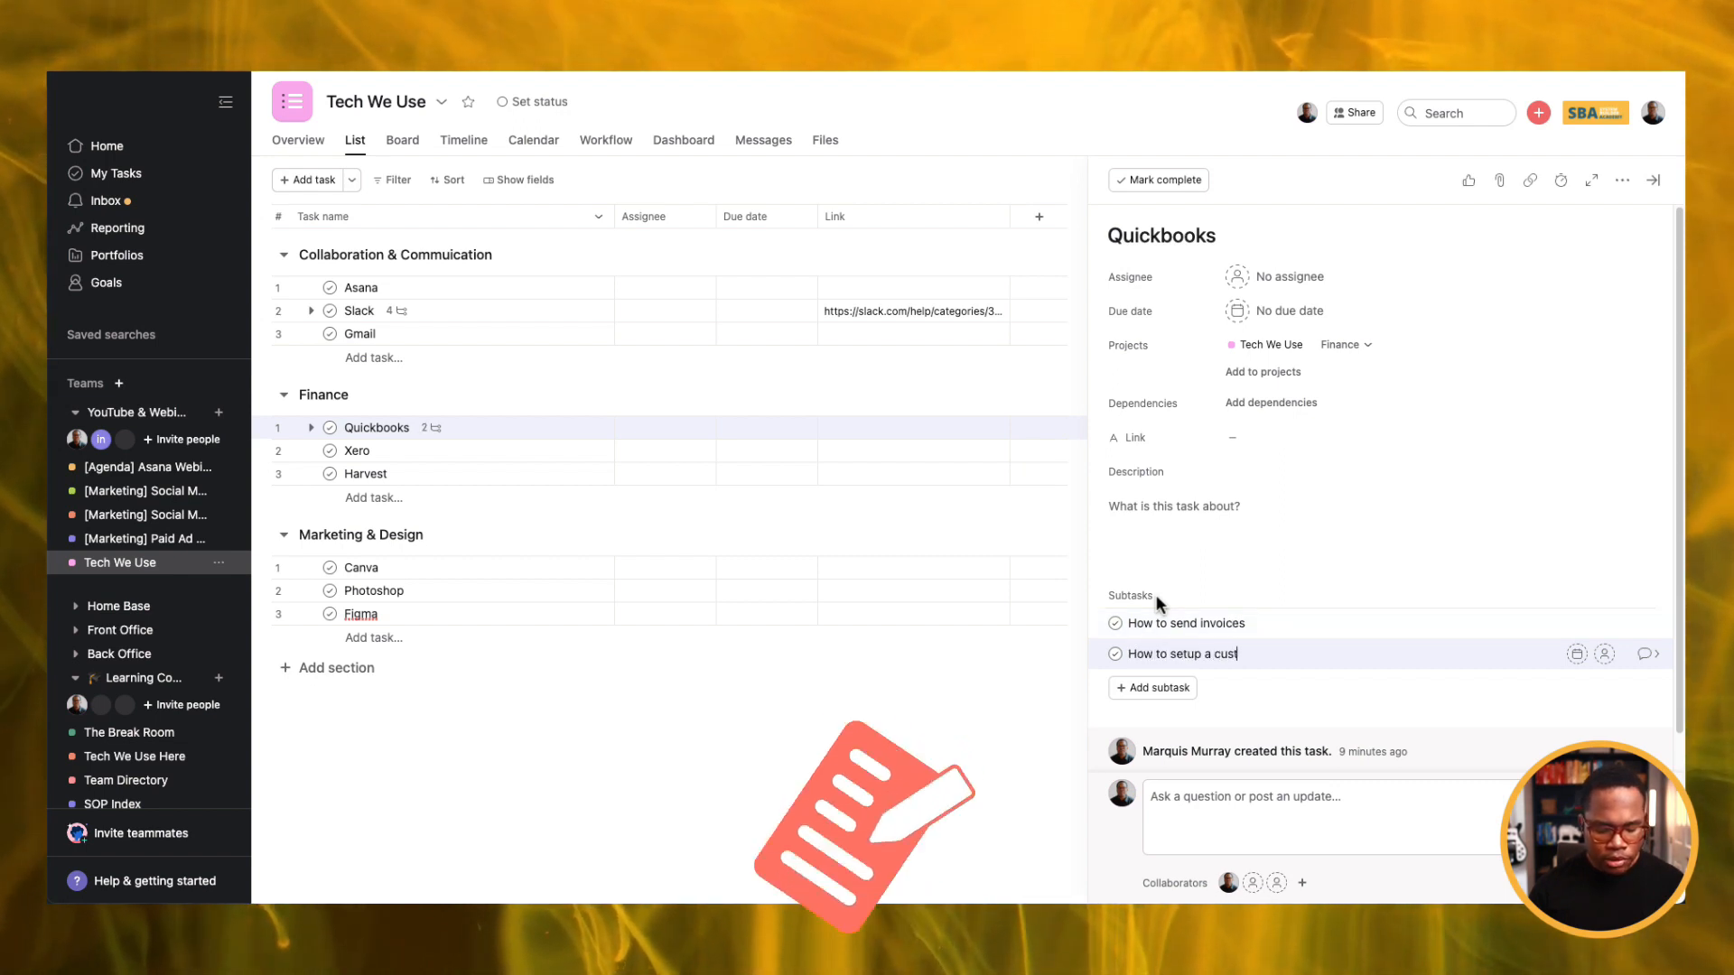
text(omer in QBO)
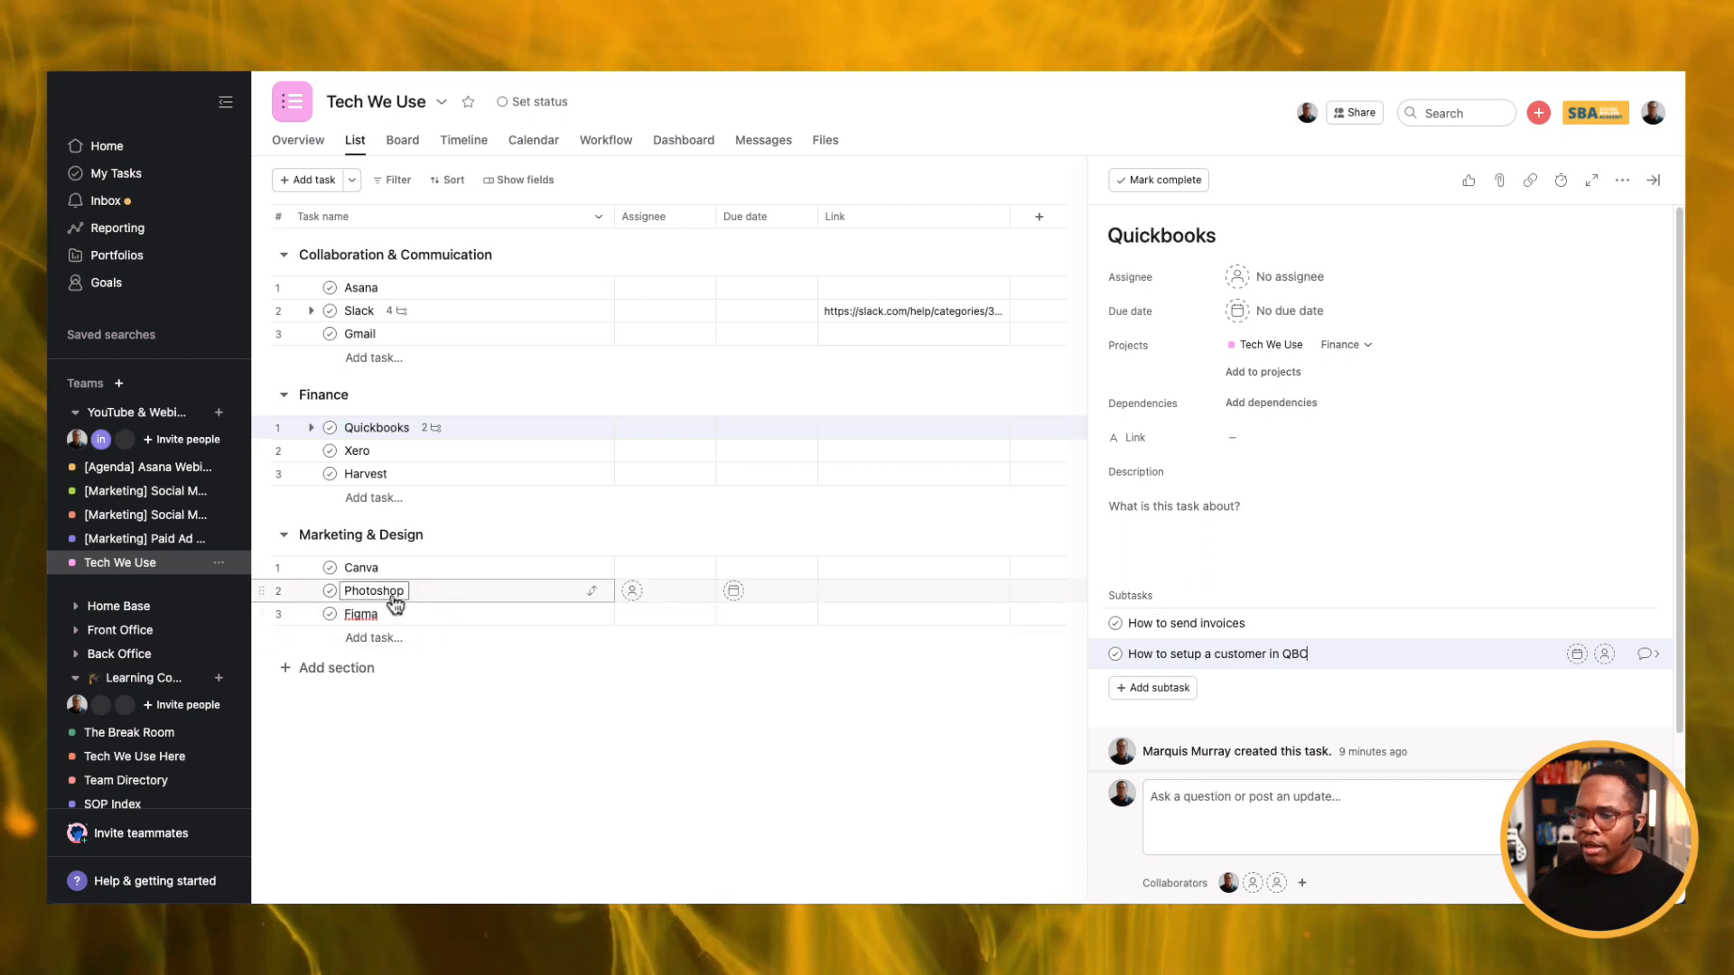
Add Canva subtasks 'How to create YT thumbnails' and 'How to create podcast thumbnails'.
click(388, 567)
click(1163, 596)
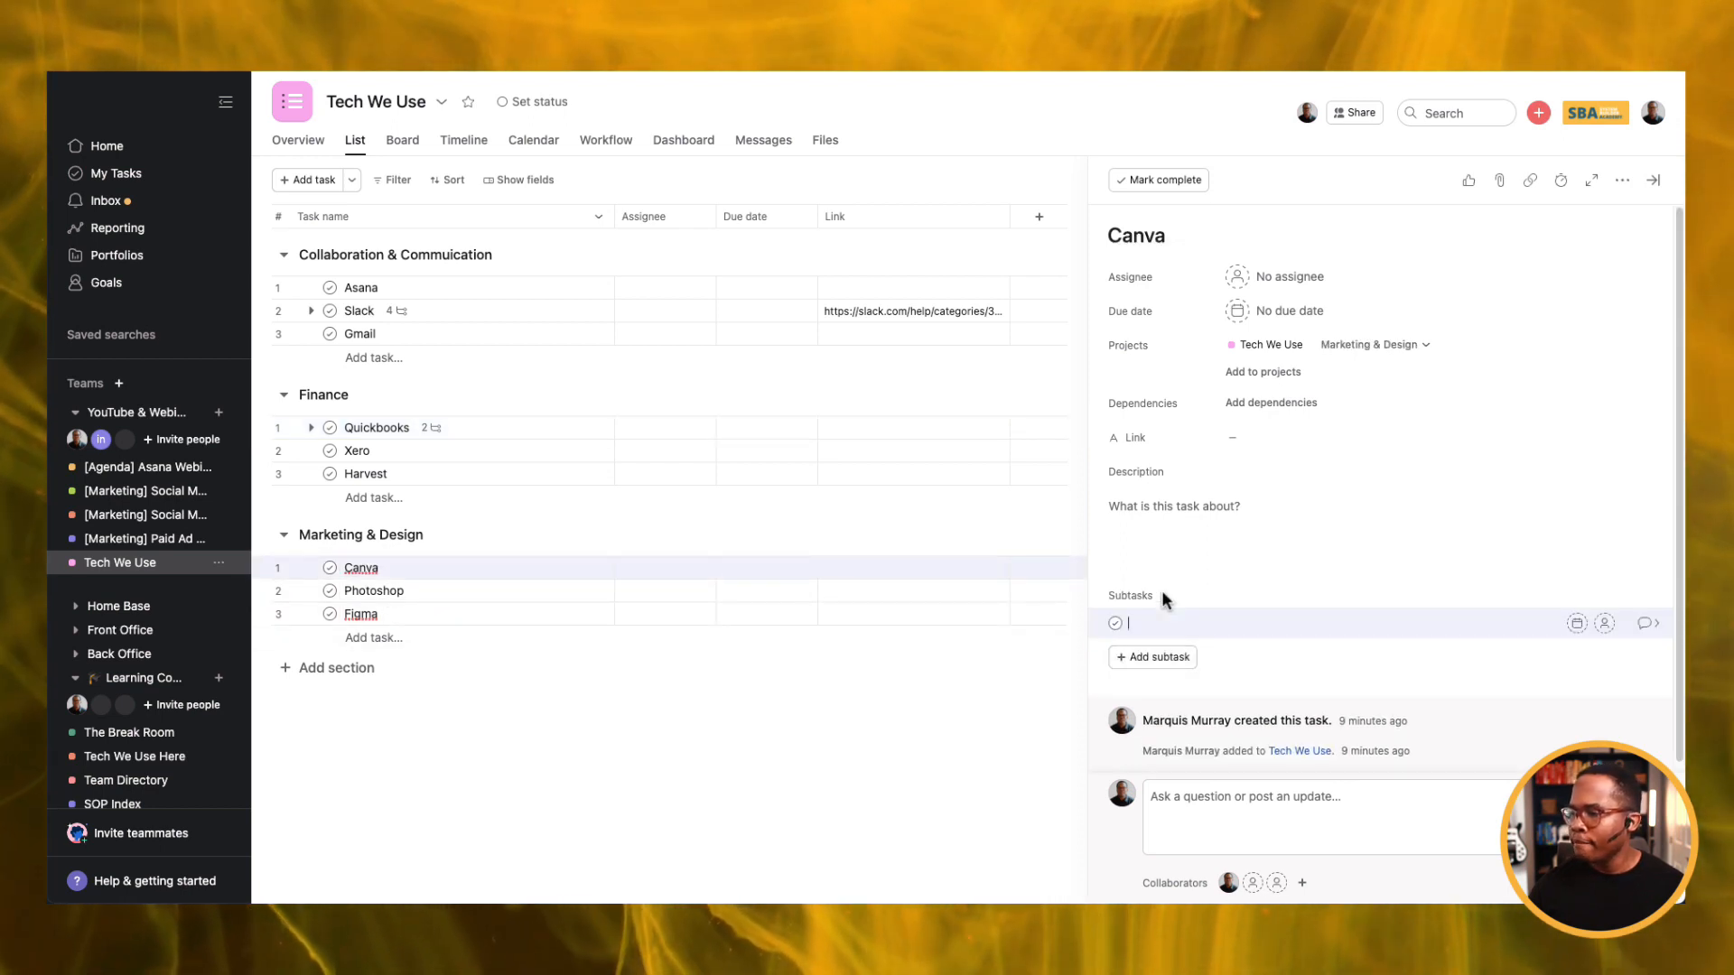
text(How to create)
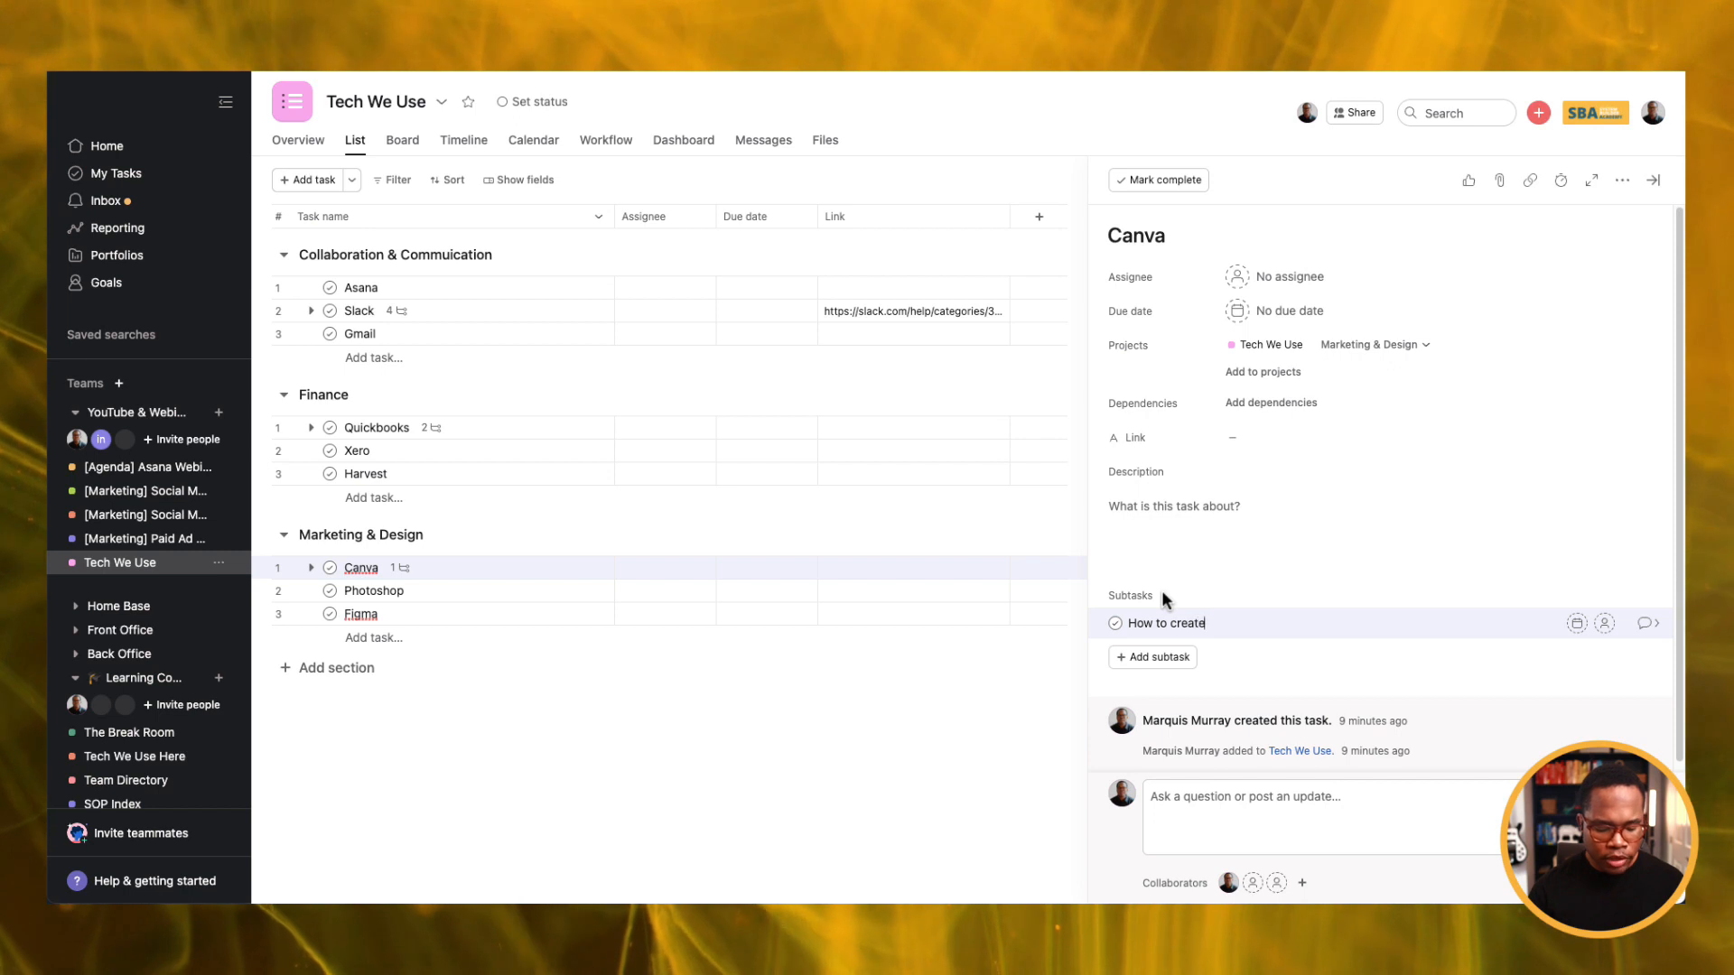
text( YT thumbnails)
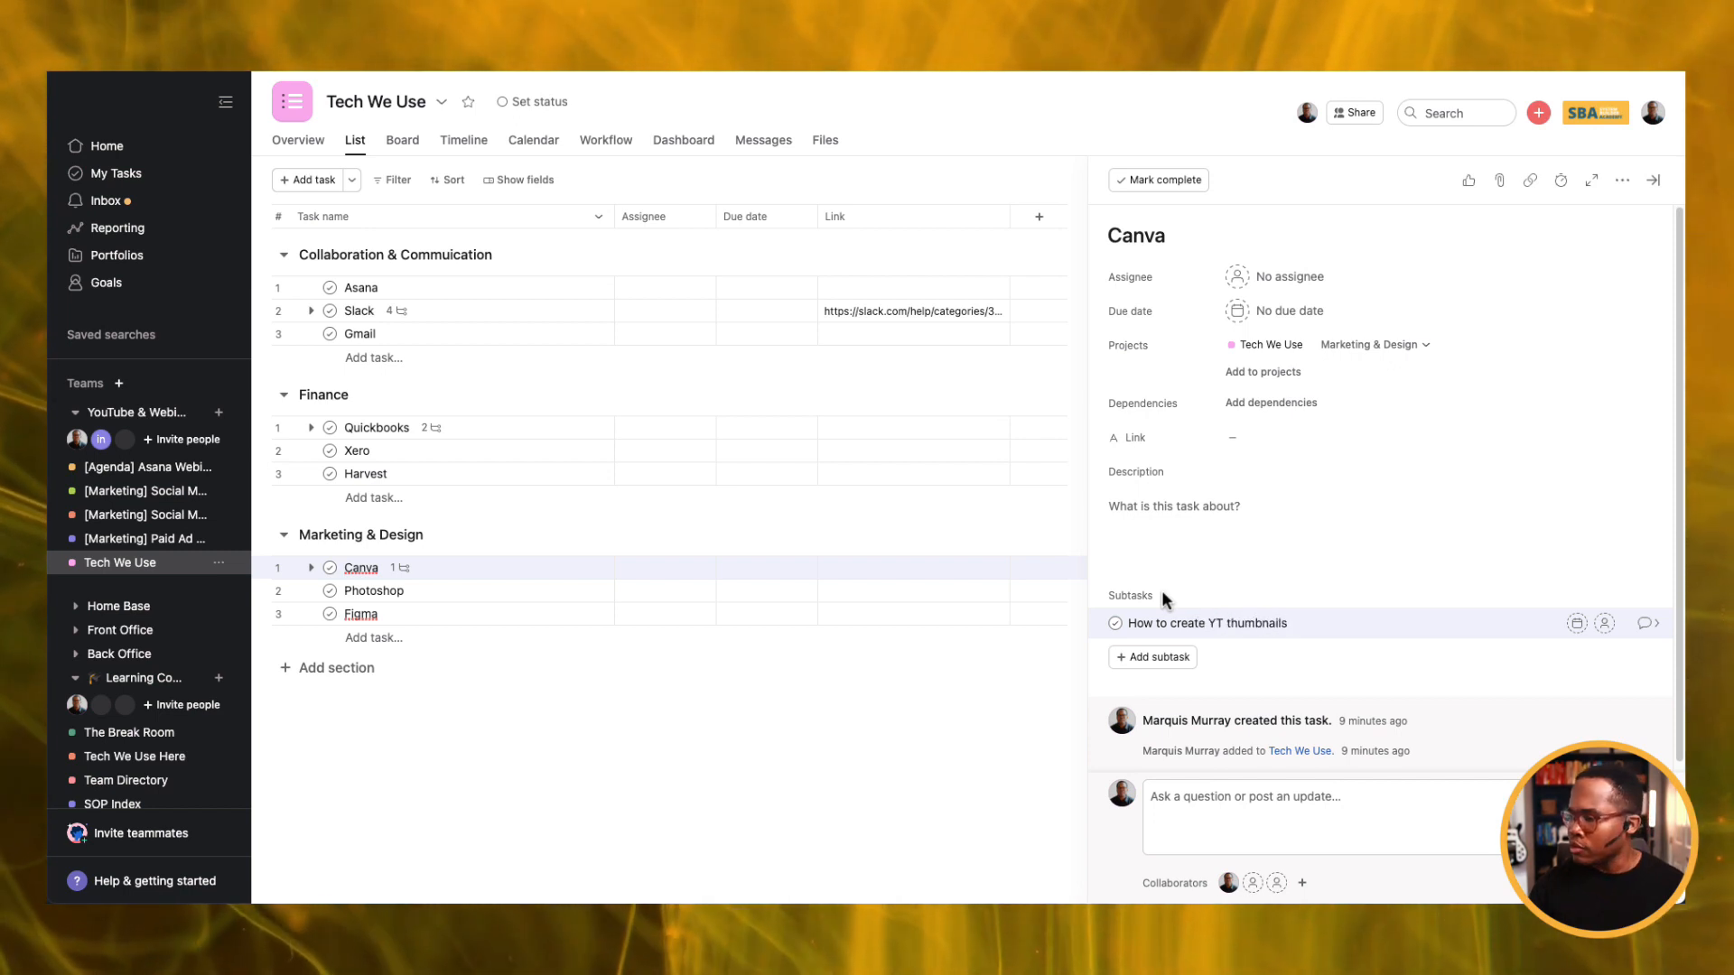
key(Return)
text(How t)
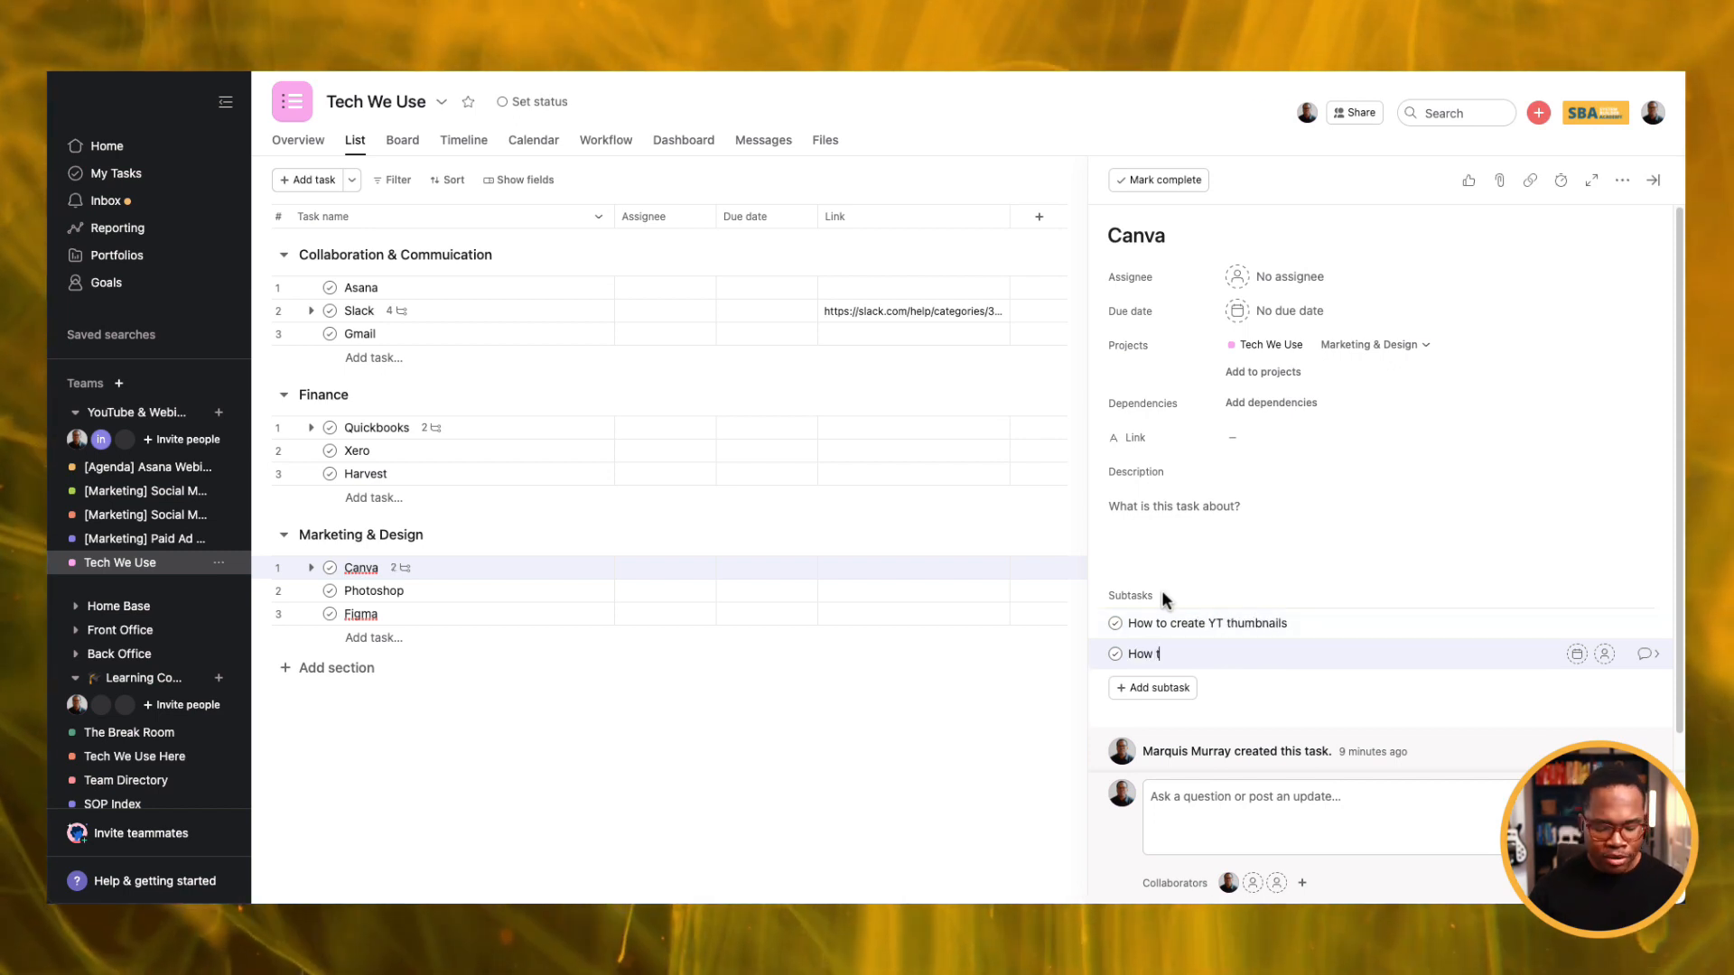
text(o create po)
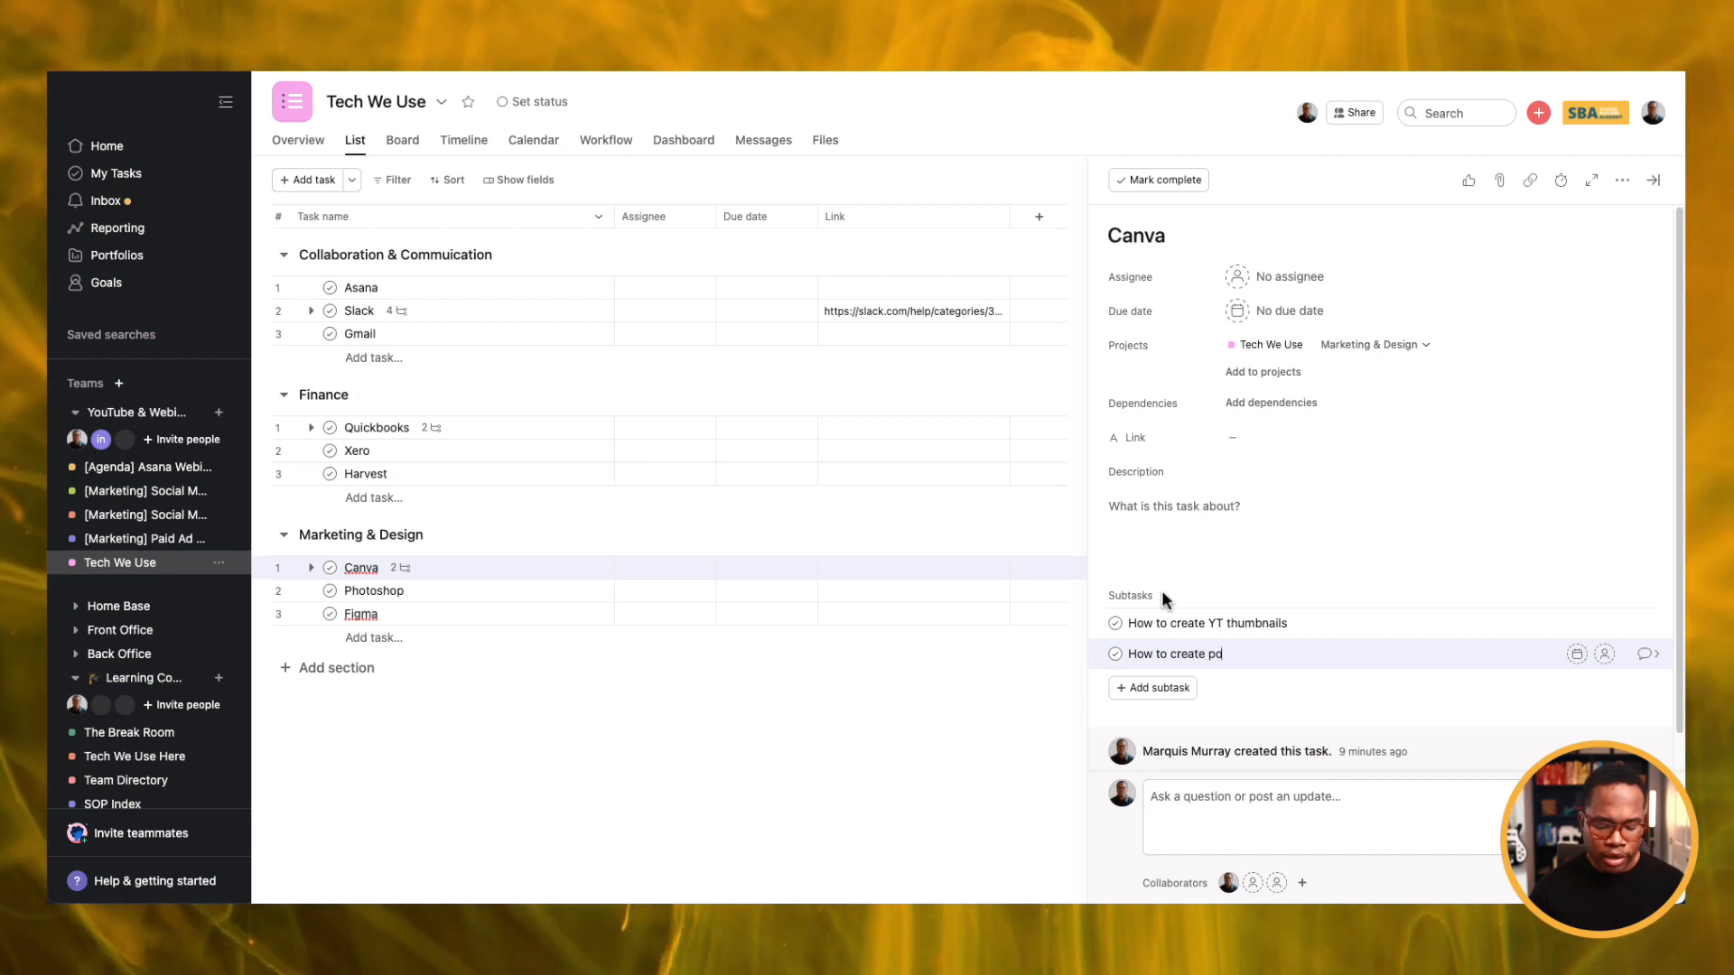
text(dcast thum)
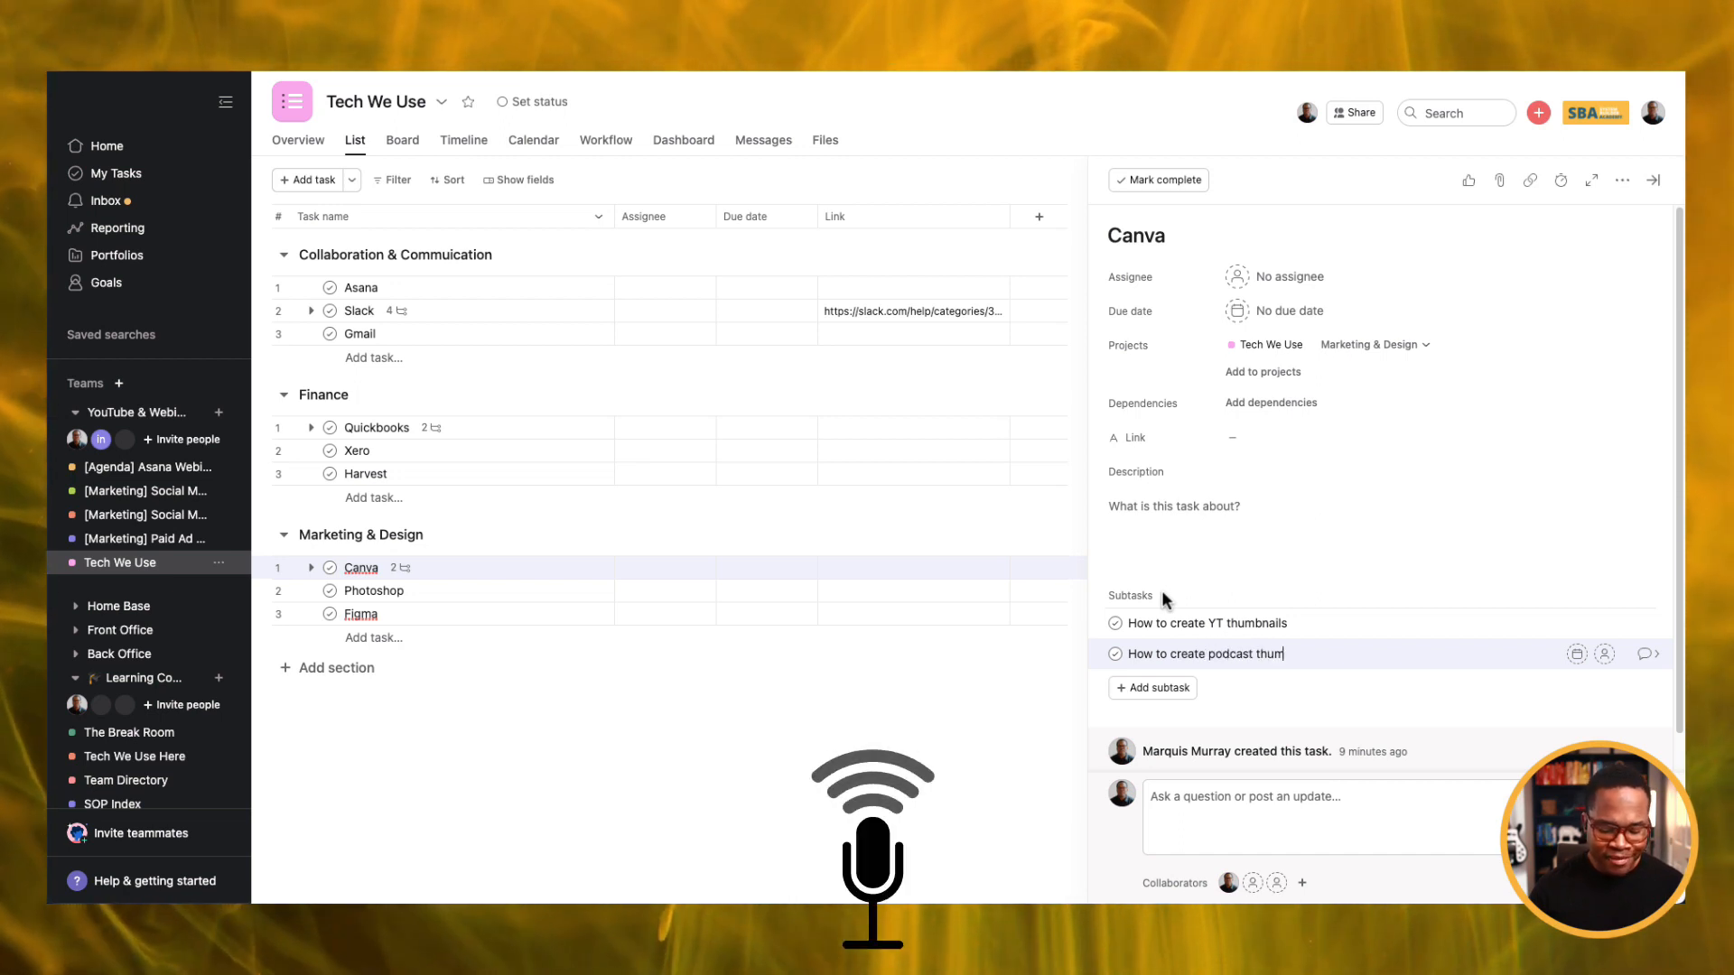
text(bnails)
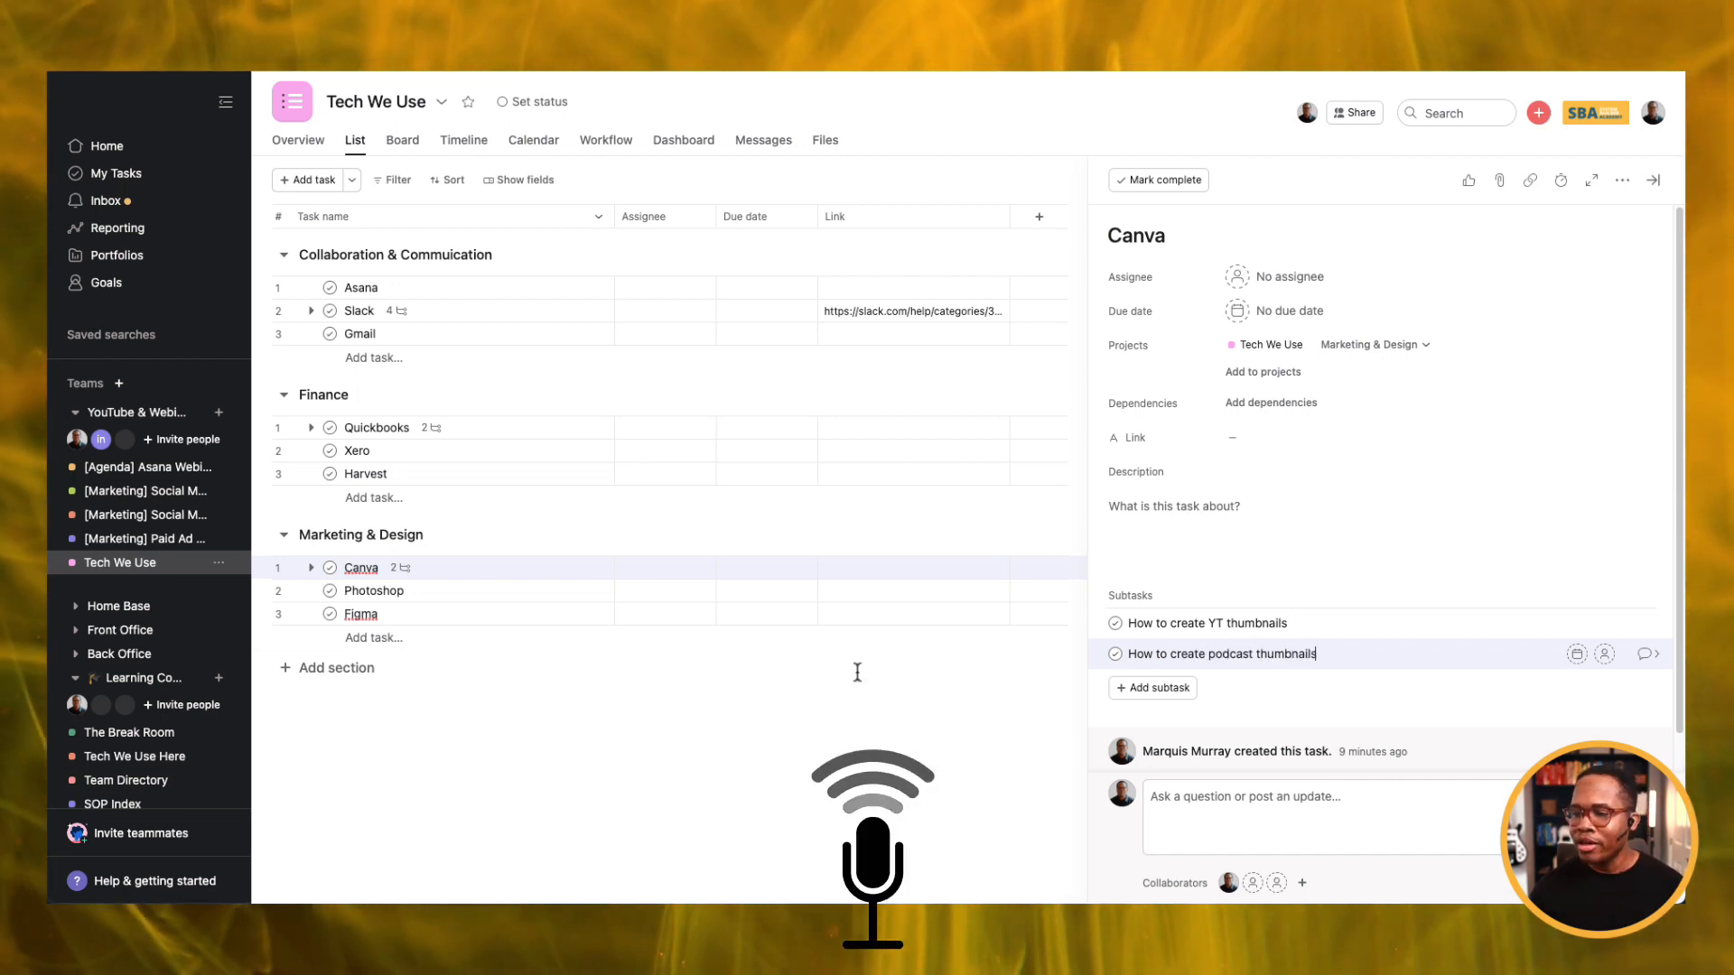
click(820, 719)
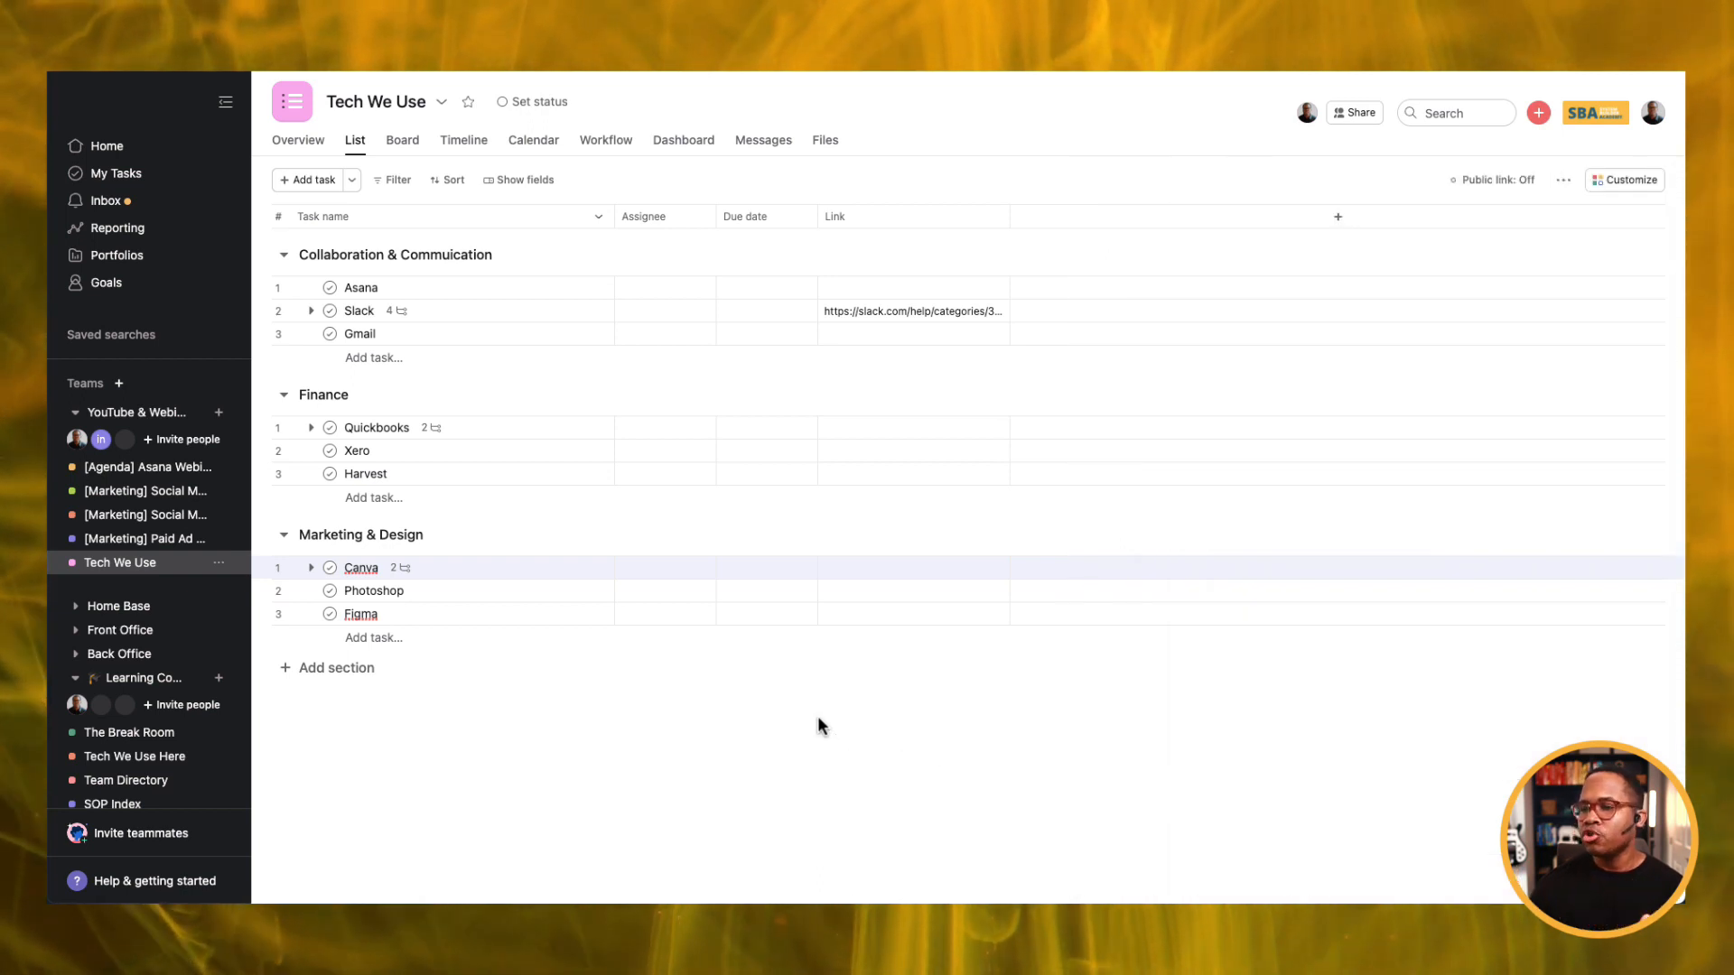
Switch Tech We Use to Board view and delete the empty Untitled section.
click(403, 144)
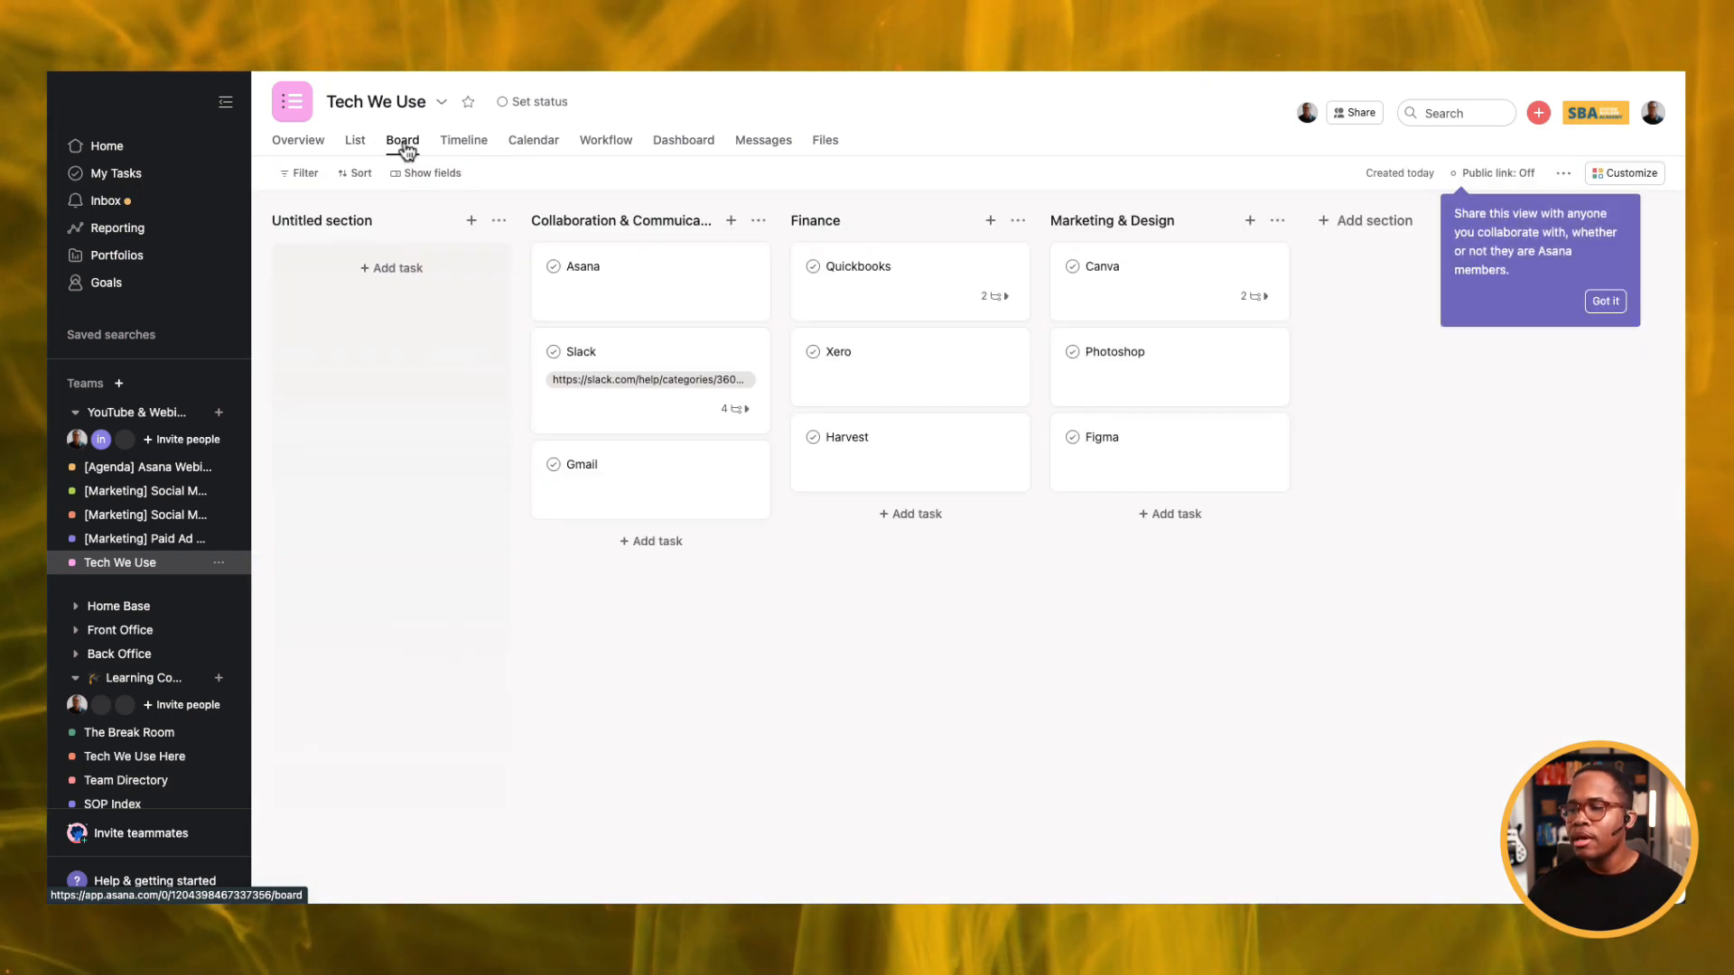
click(501, 224)
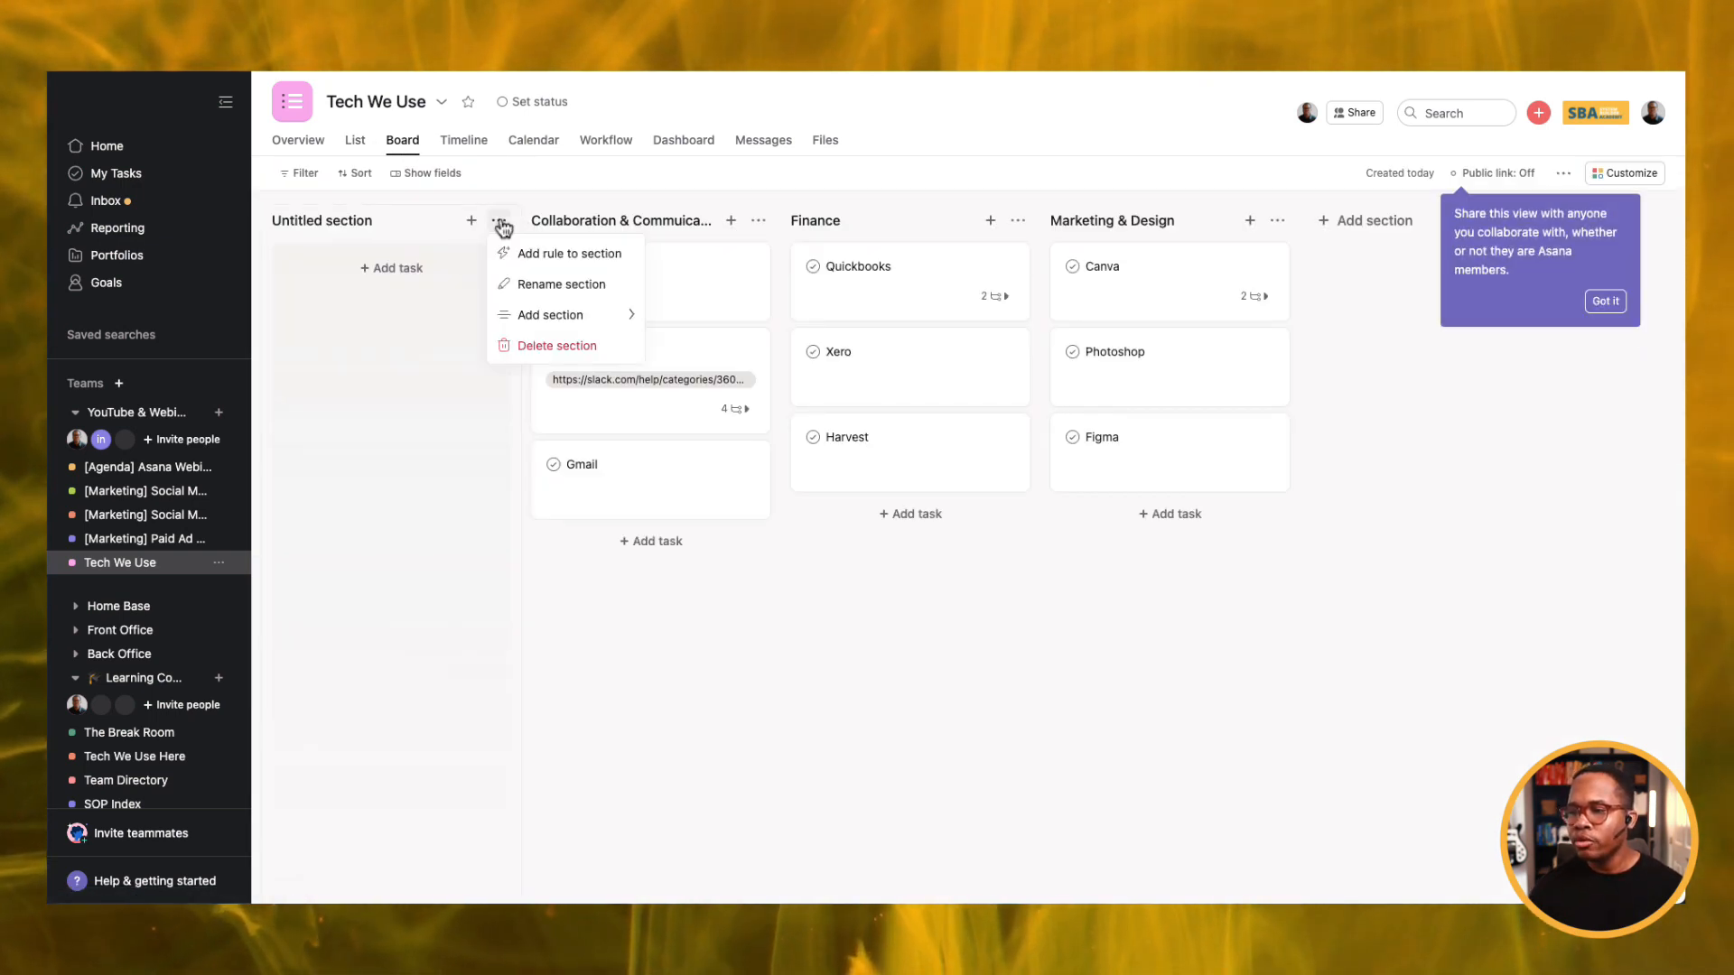
click(519, 344)
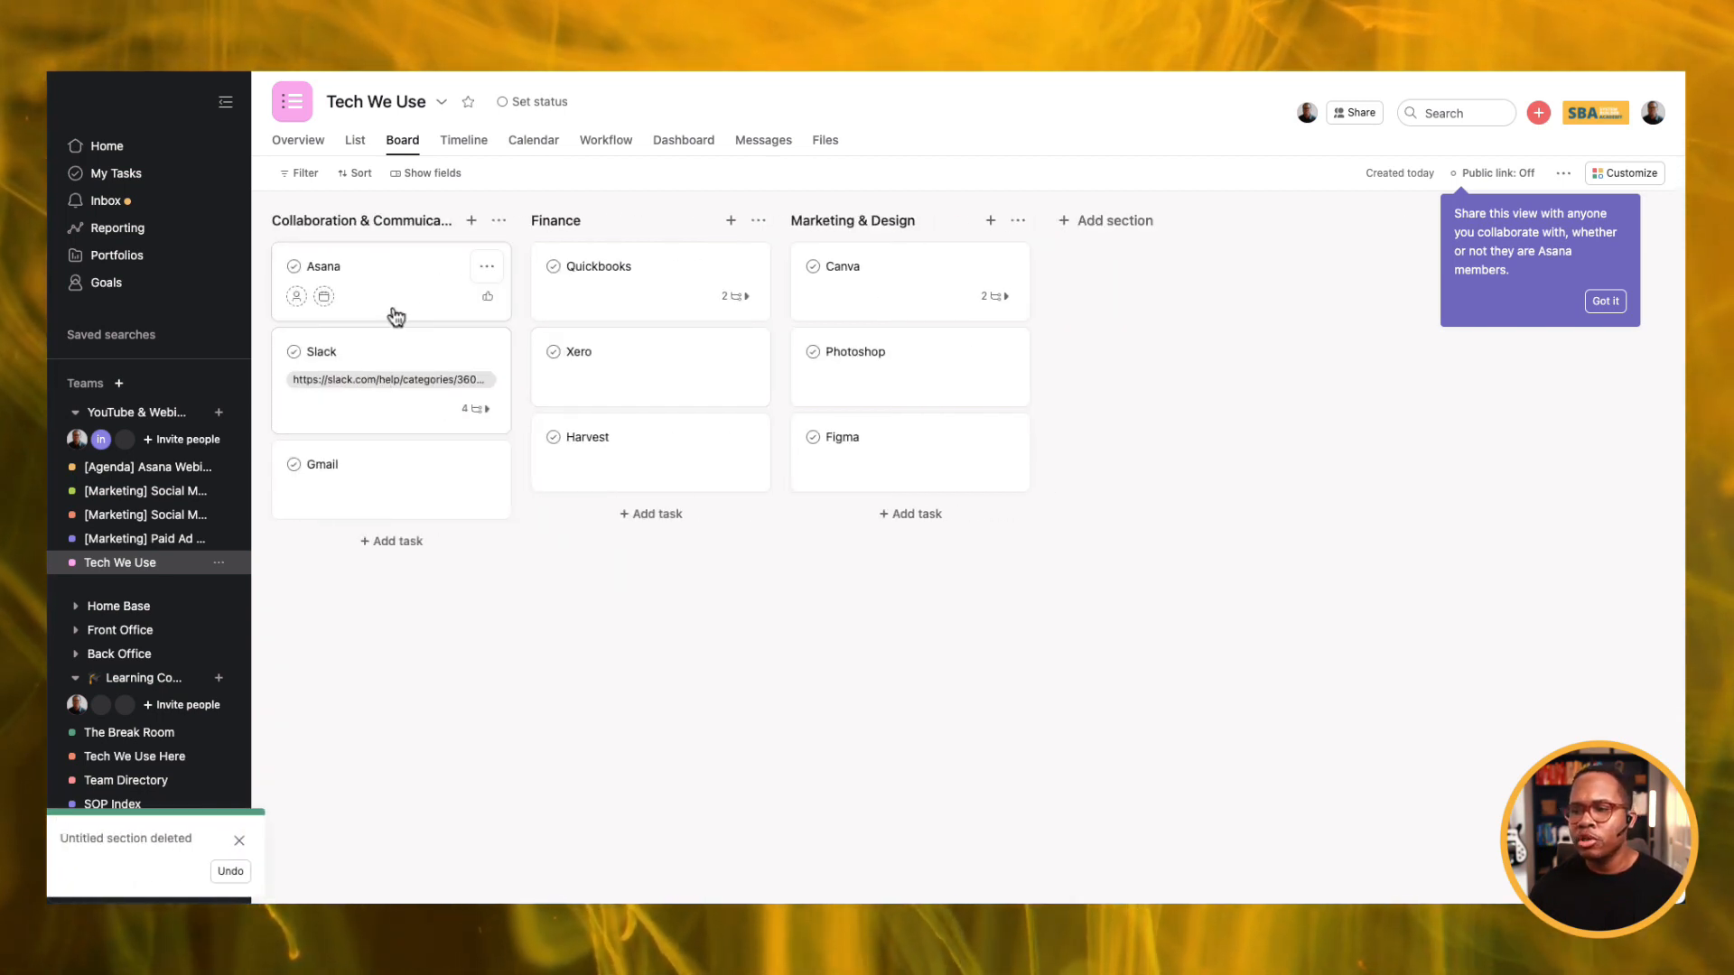
Preview the Slack, Quickbooks and Canva cards' subtasks, then save the board layout as default.
click(486, 267)
mouse_move(552, 344)
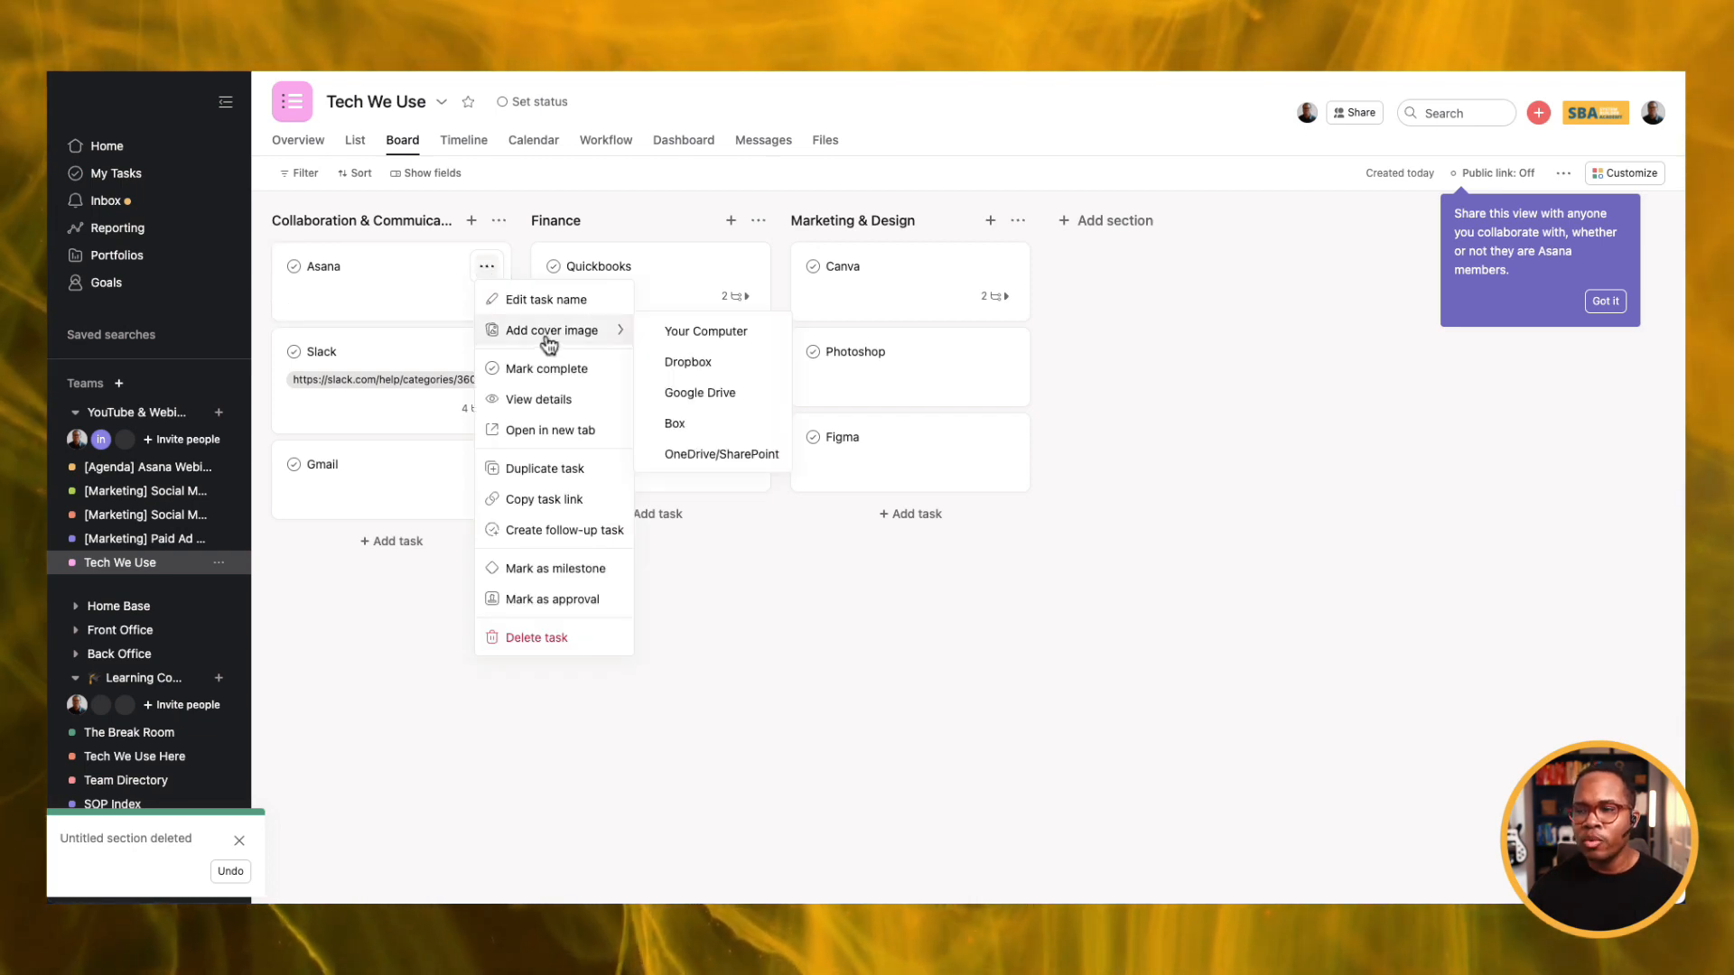
click(421, 654)
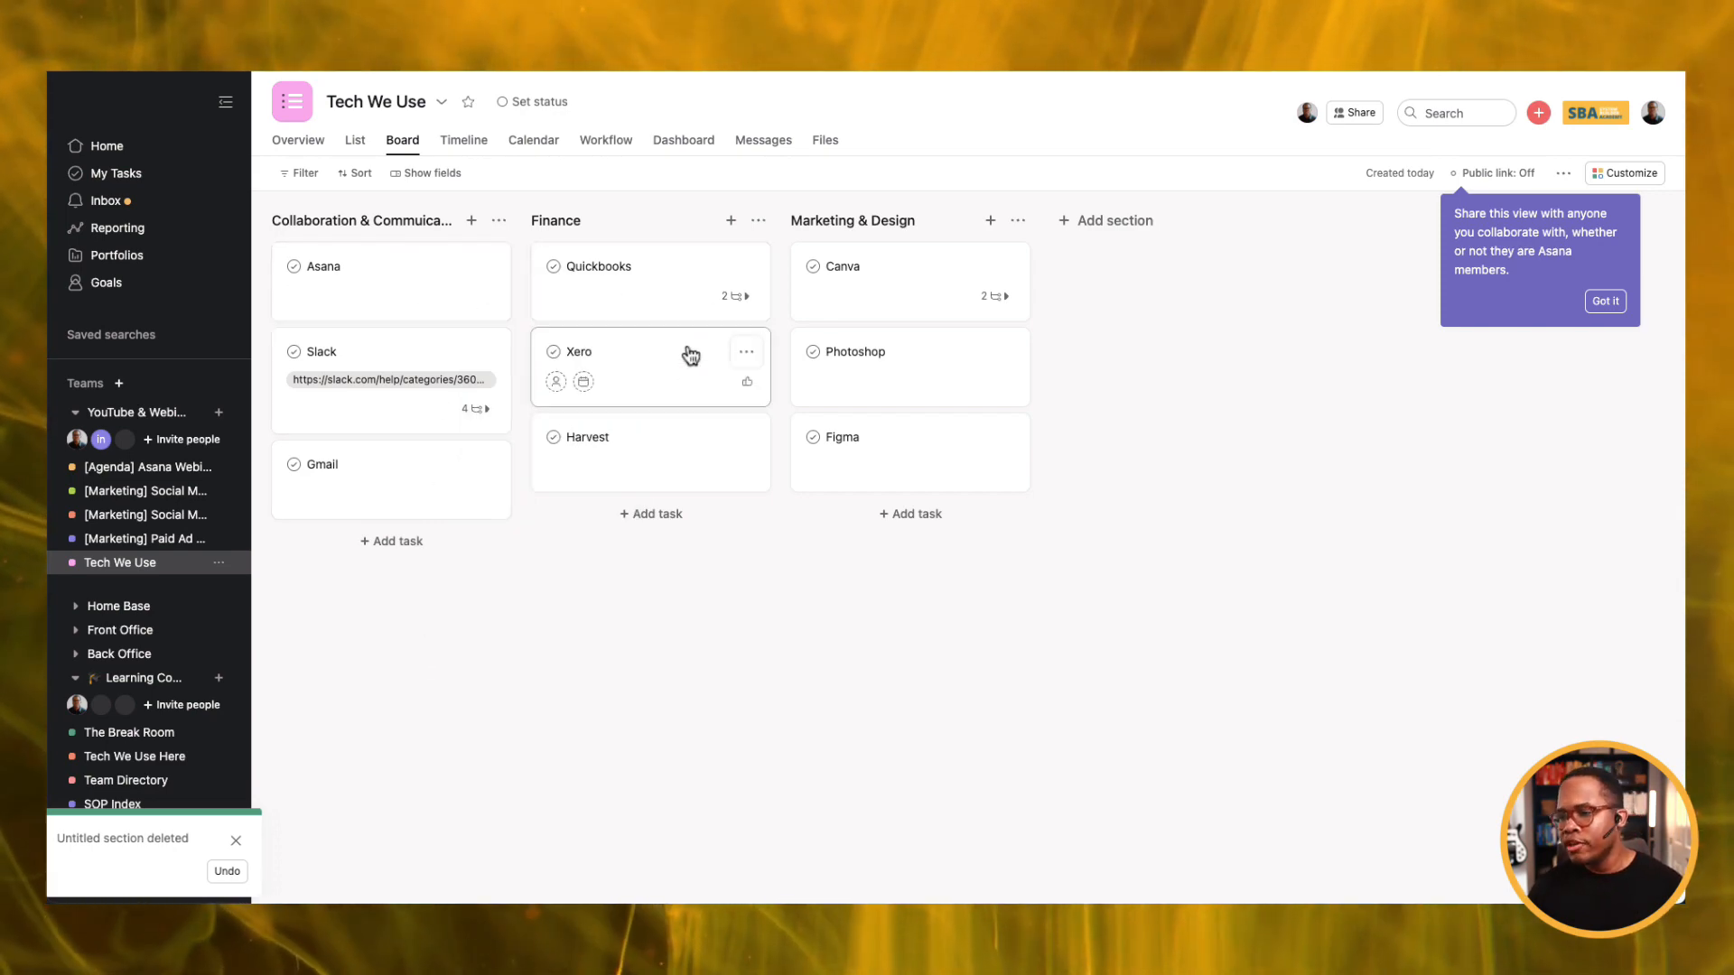
click(486, 410)
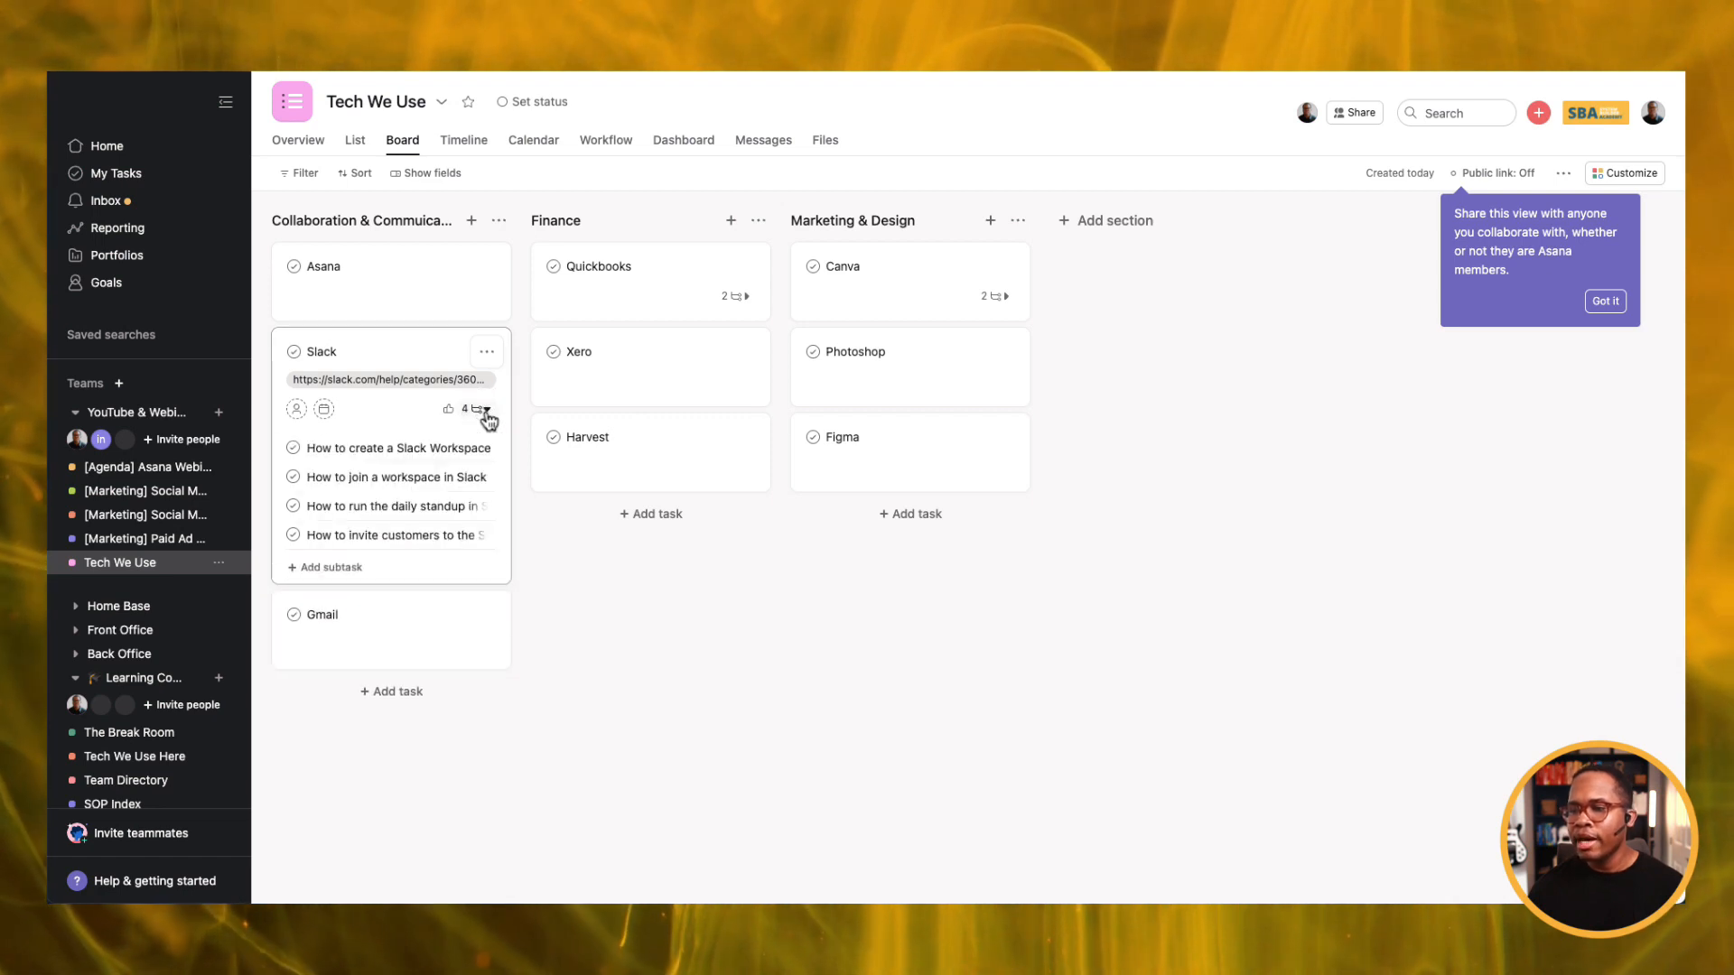
click(486, 410)
click(738, 297)
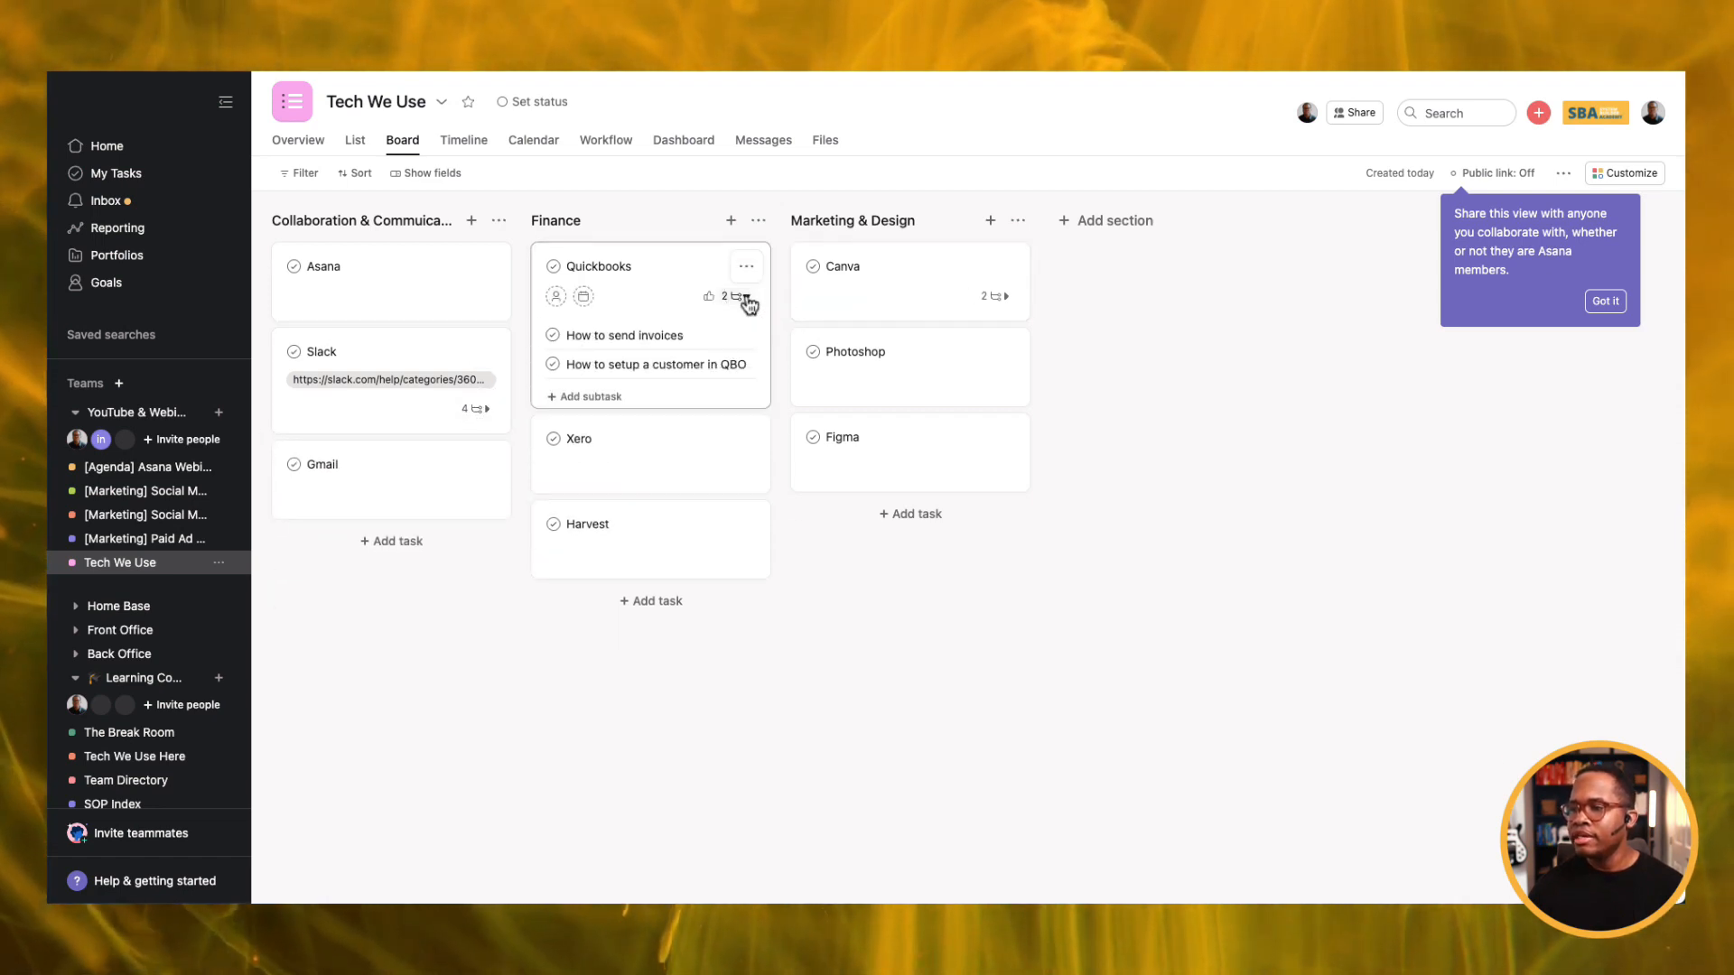
click(748, 298)
click(1007, 297)
click(1007, 297)
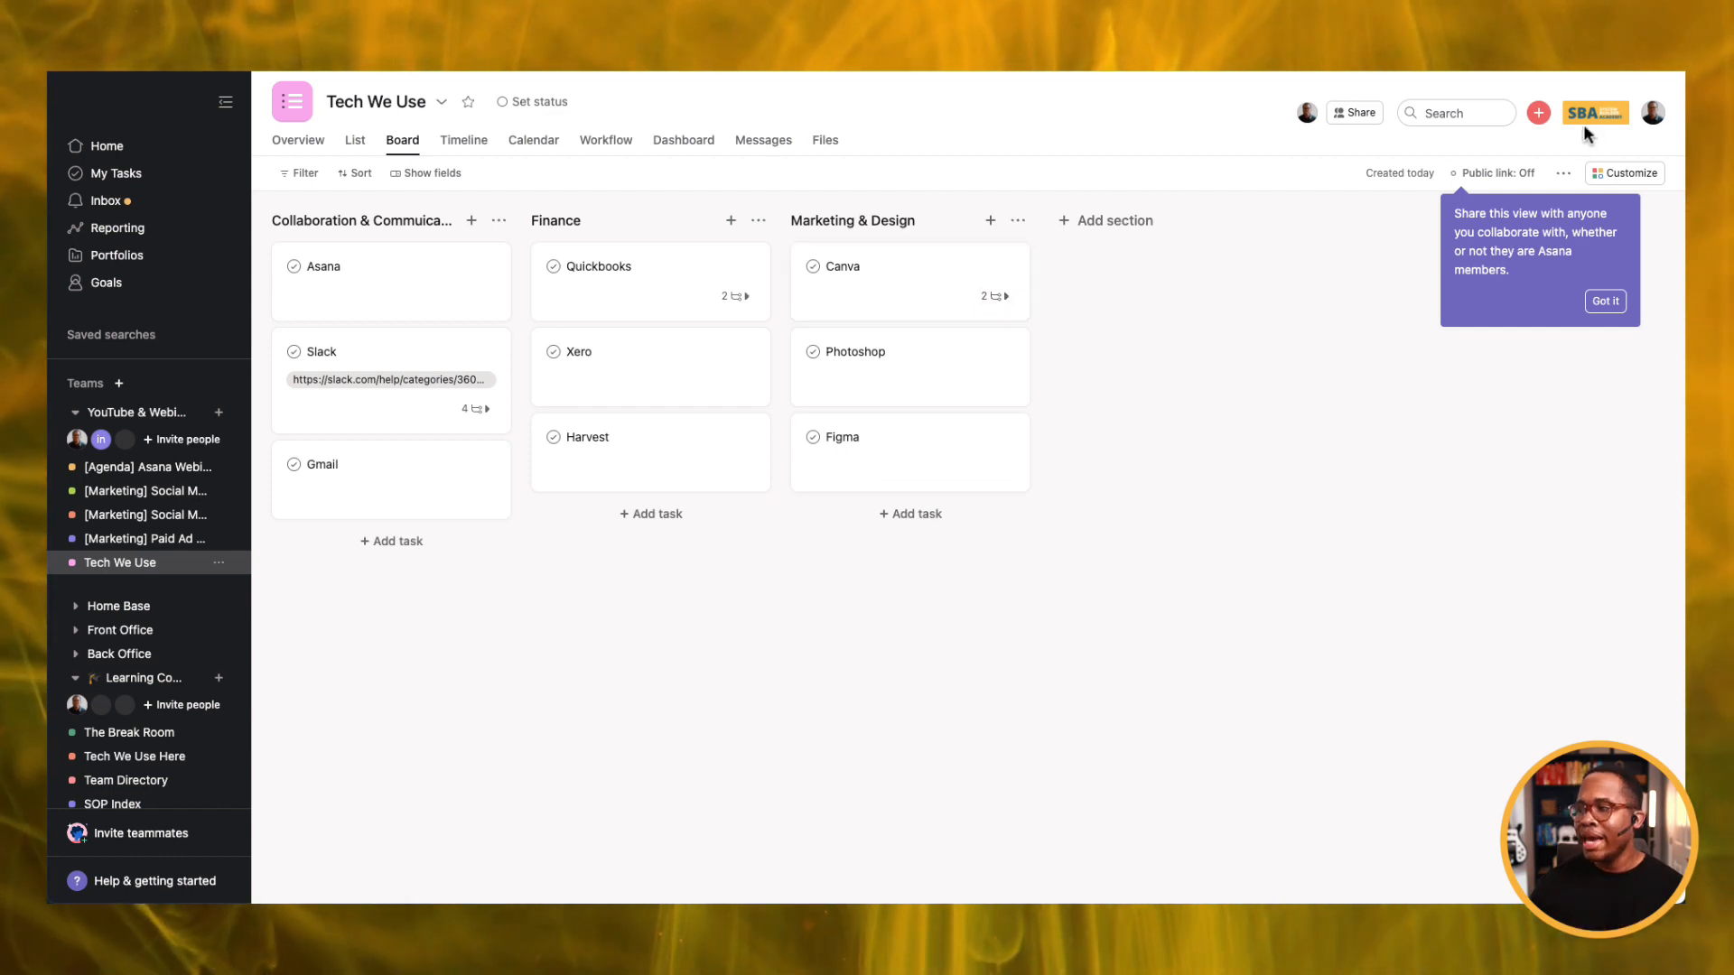
click(1565, 177)
click(1515, 206)
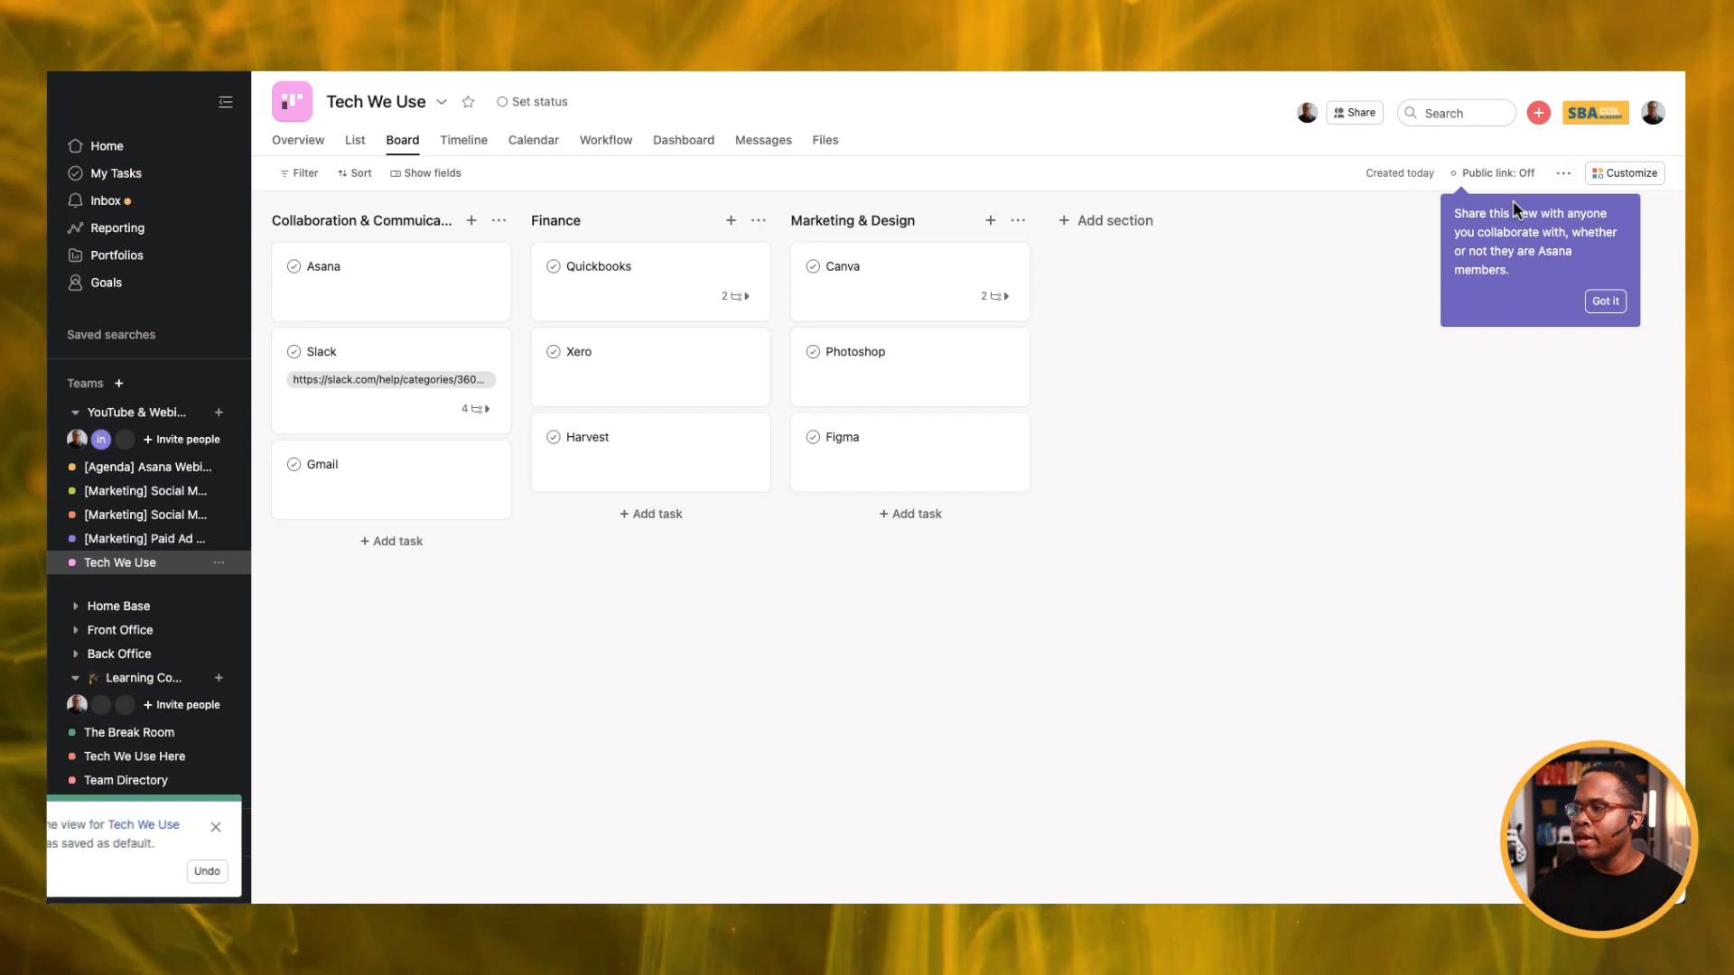
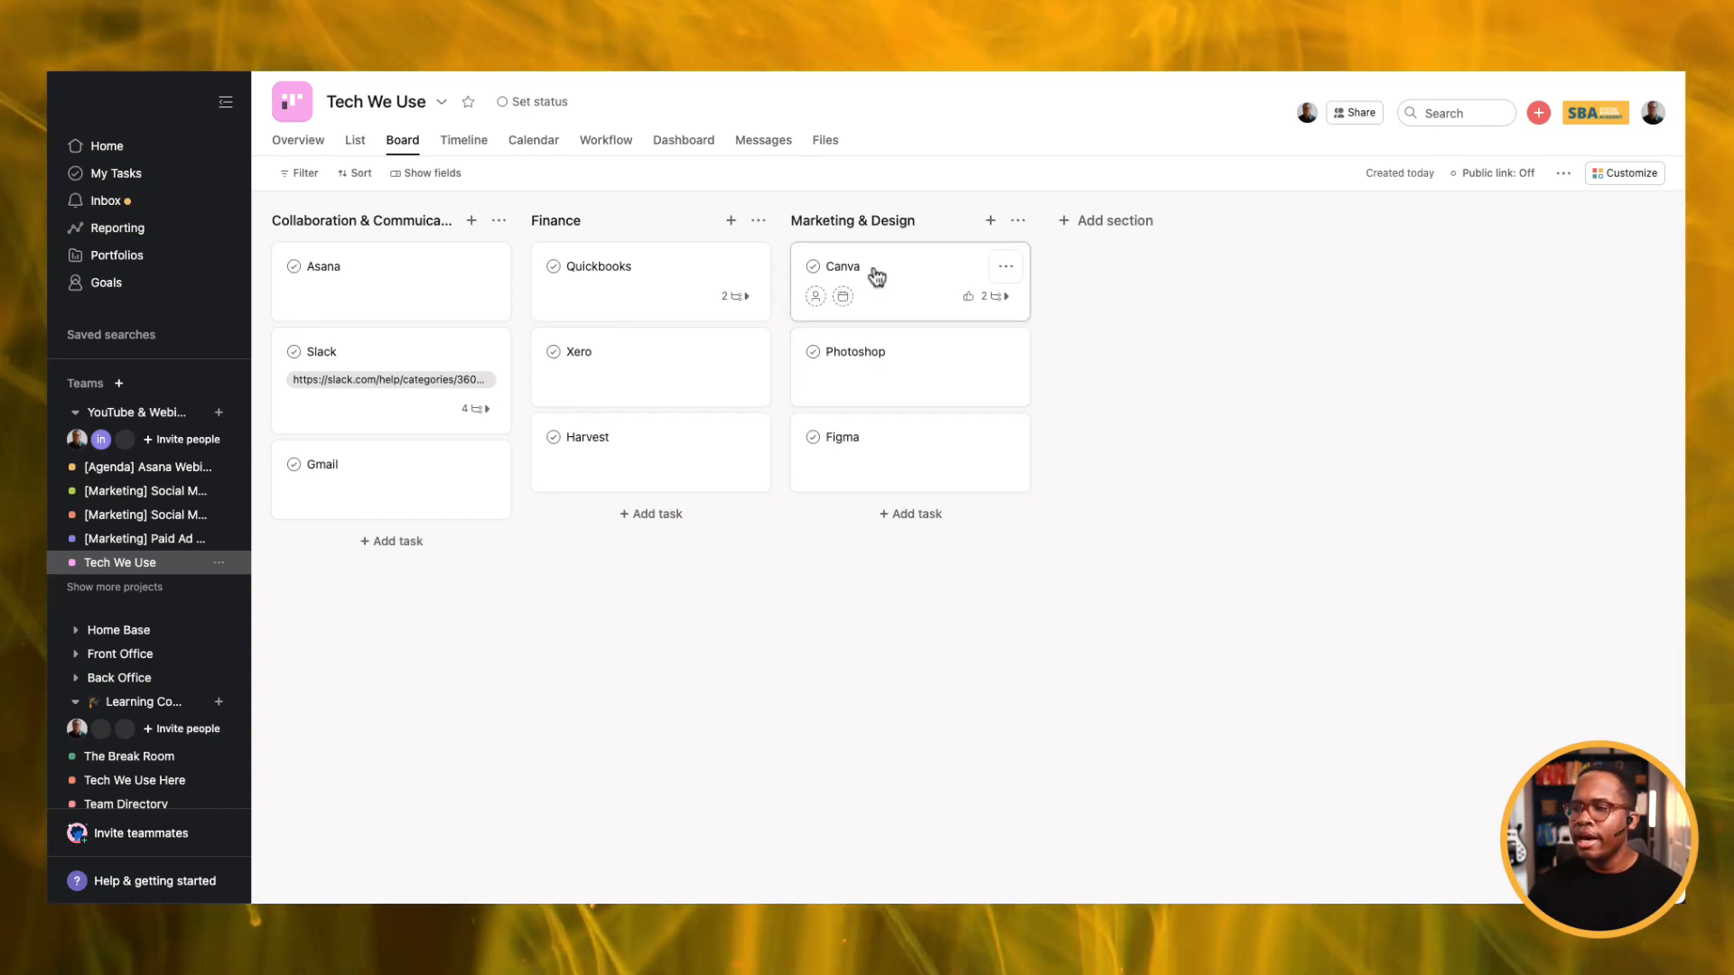
Expand the sidebar's project list so the SOP Index project is visible.
click(144, 589)
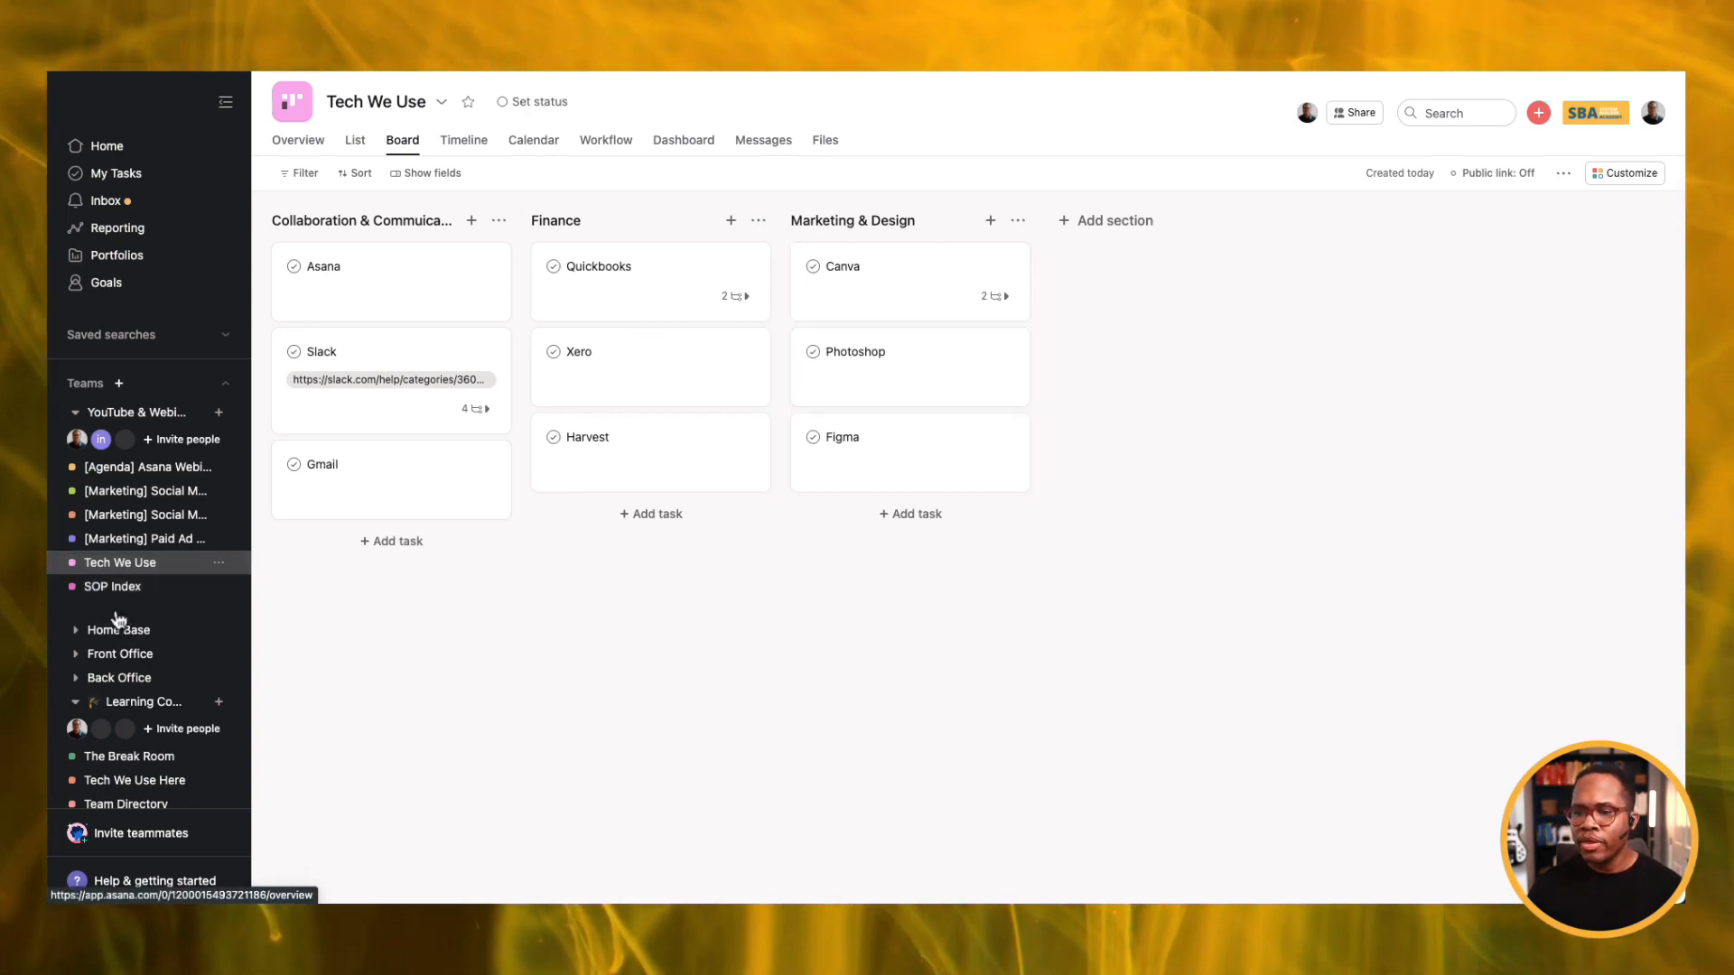
In SOP Index, add a section named Needs Documenting.
click(115, 589)
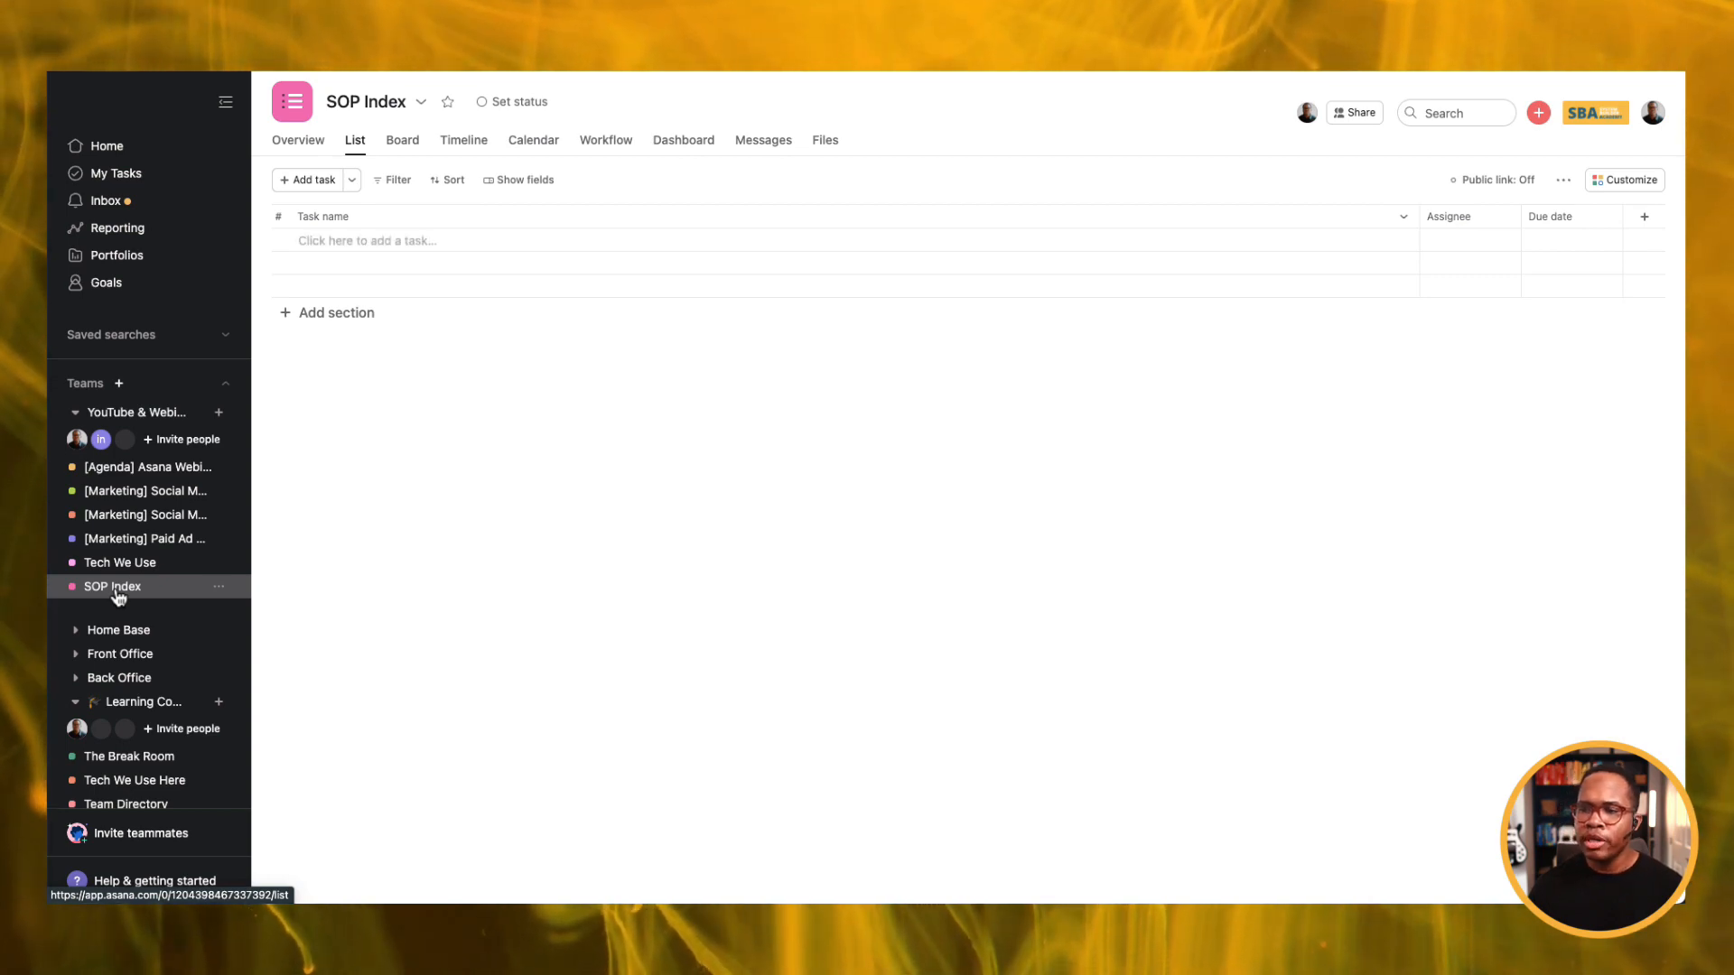
click(361, 314)
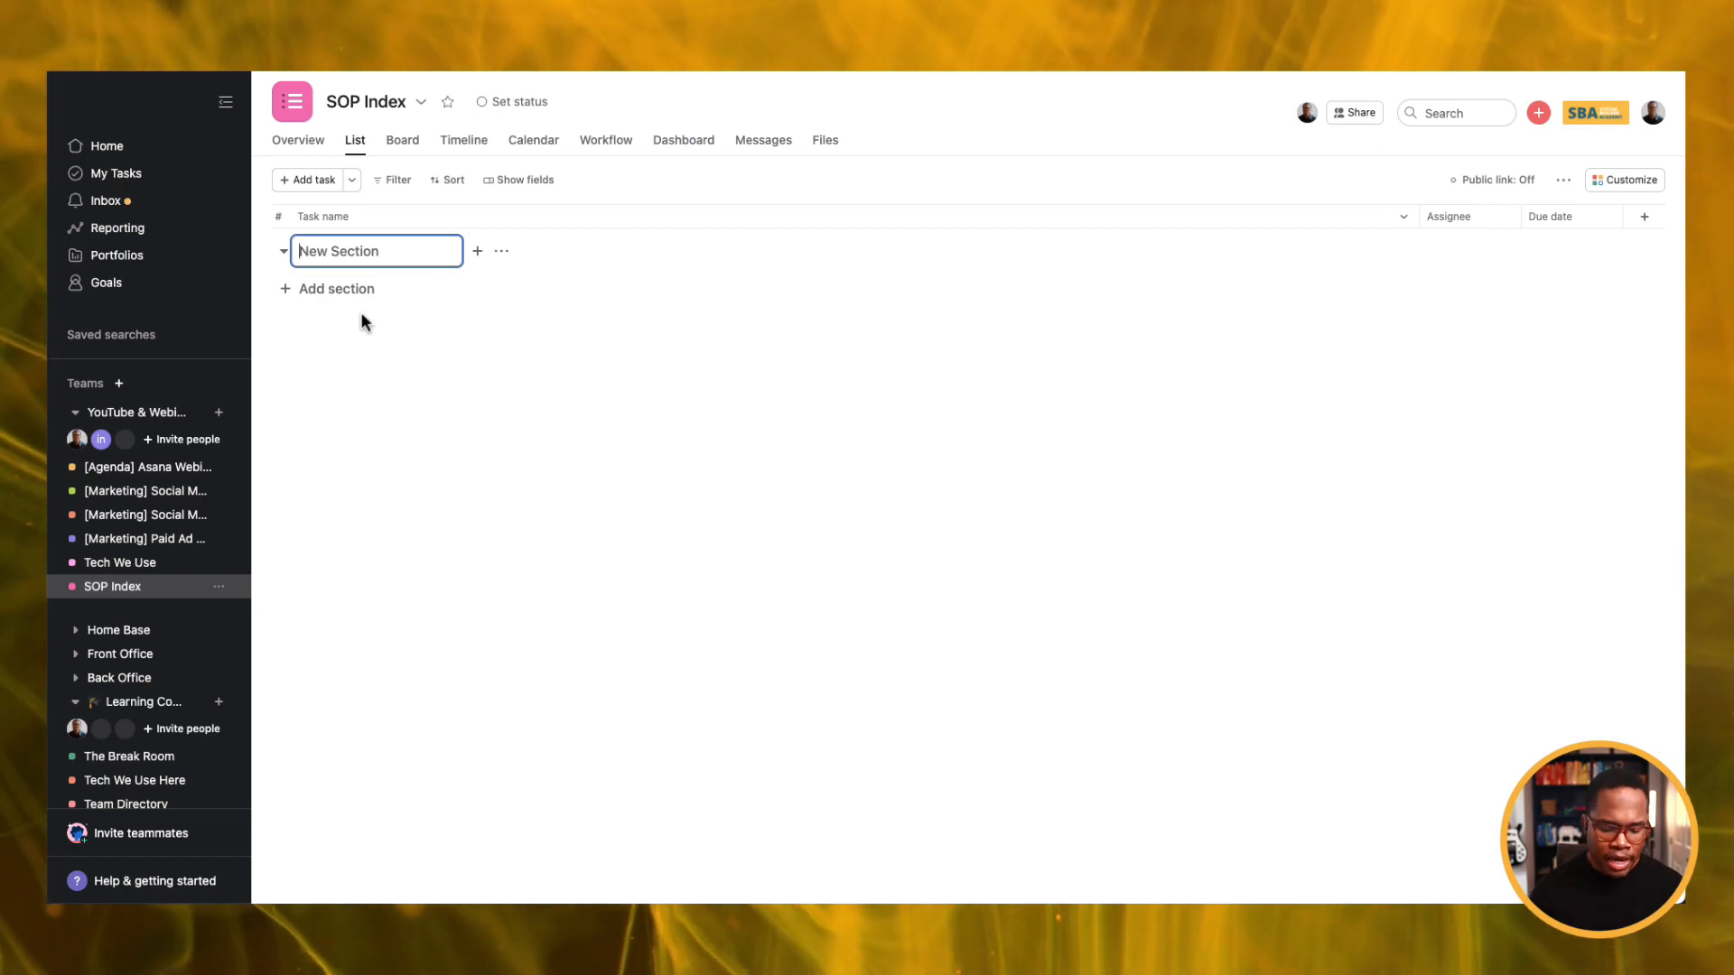
text(Needs )
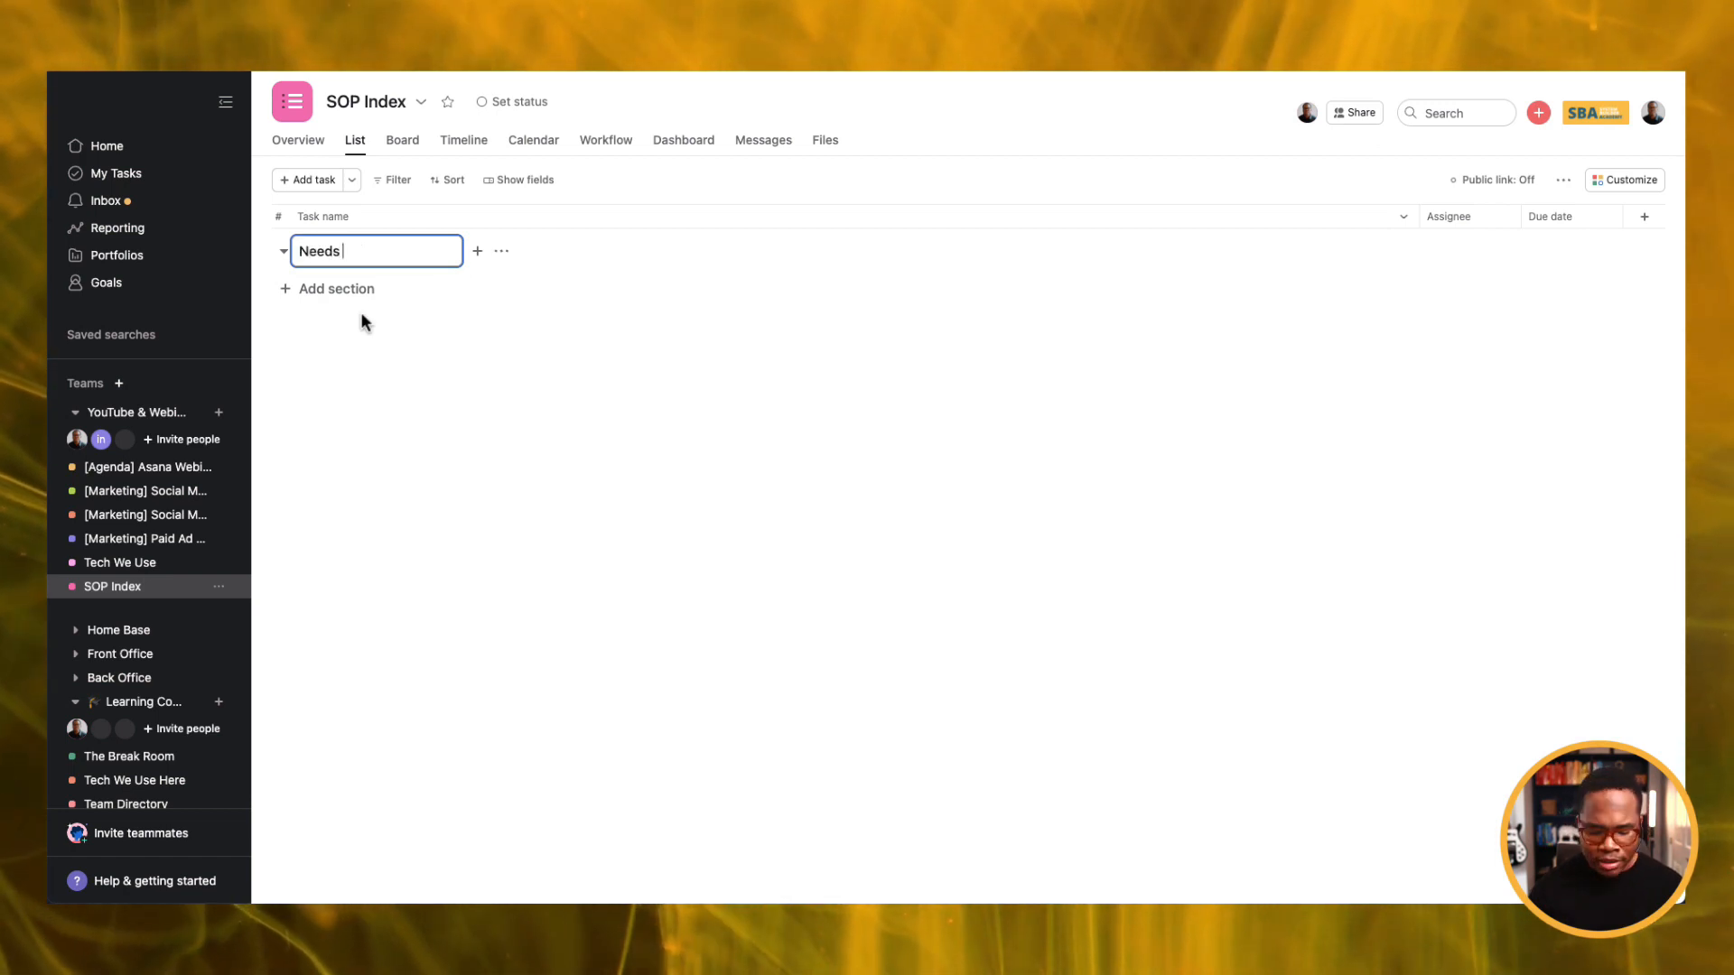
text(Documenting)
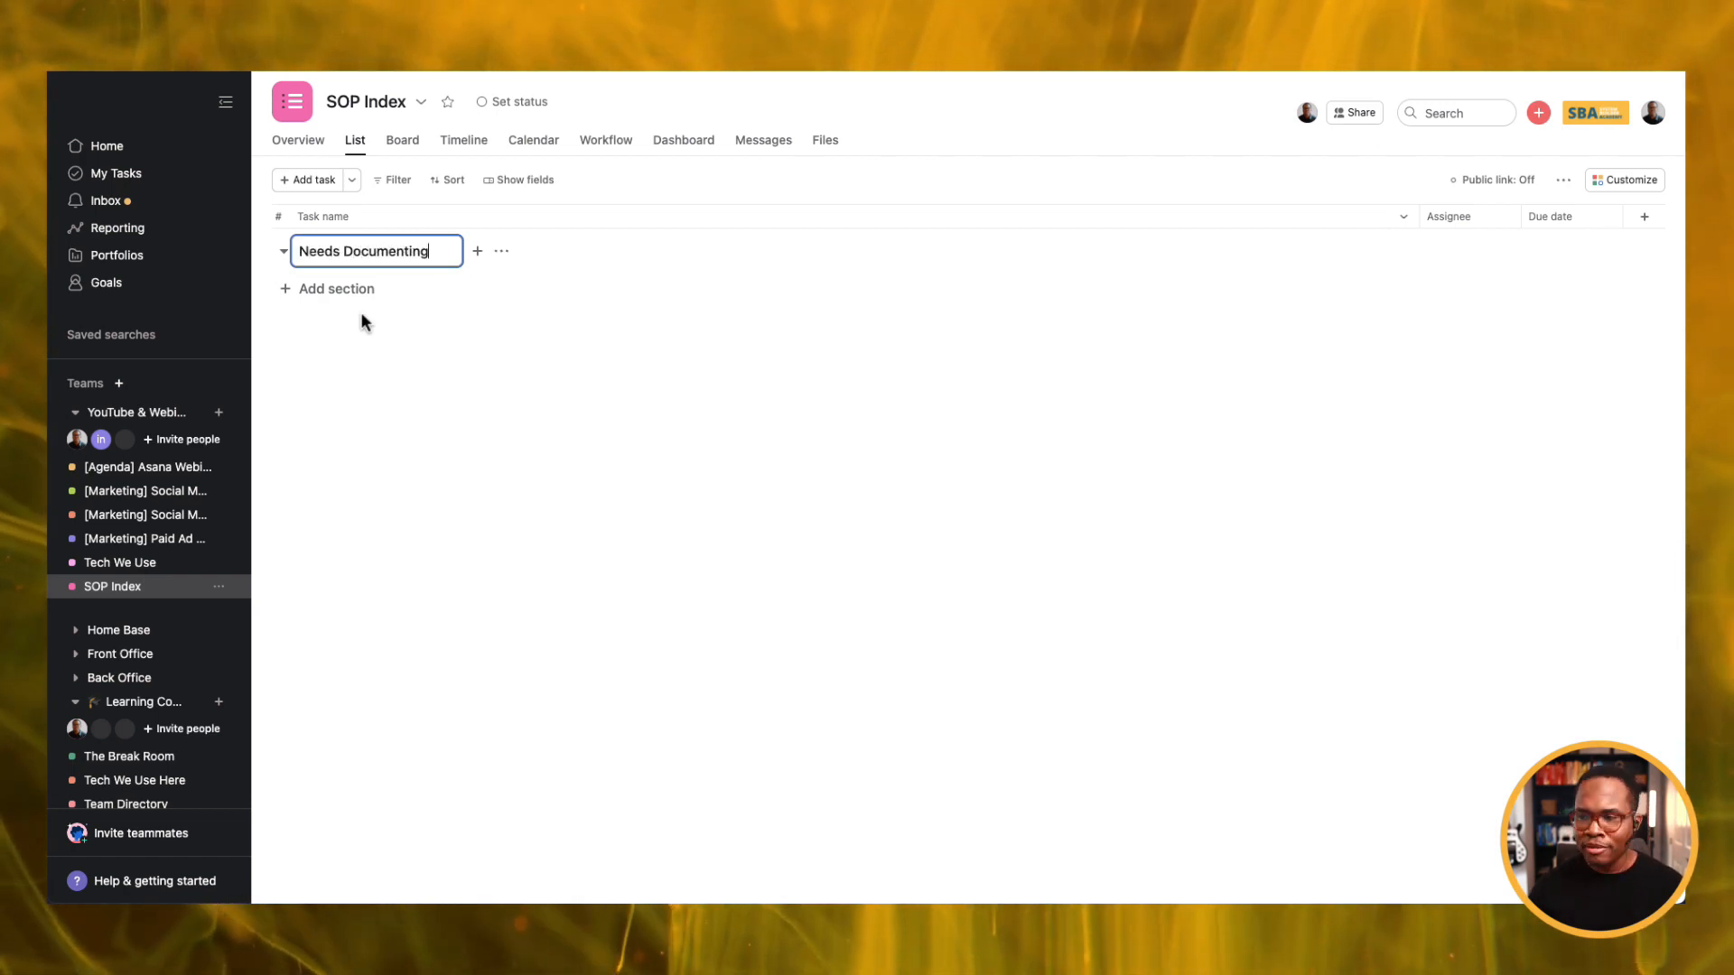
key(Return)
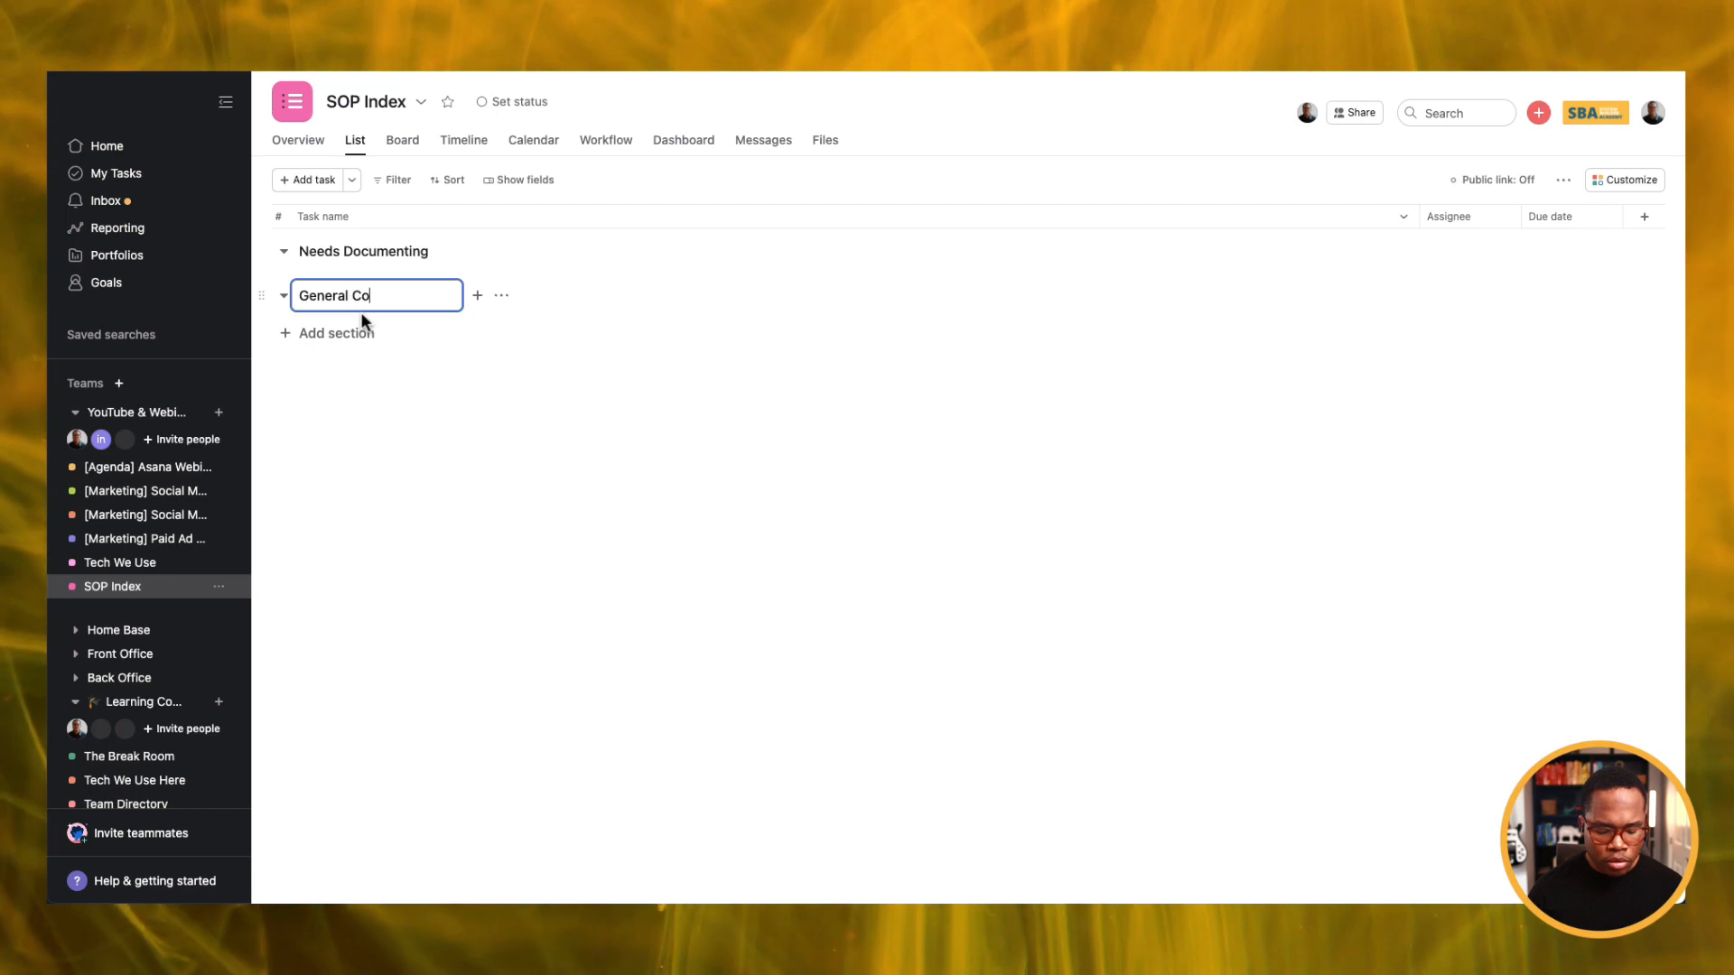
Add a General Company Information section with tasks 'Company address' and 'How to submit expense reports'.
text(General Company Information)
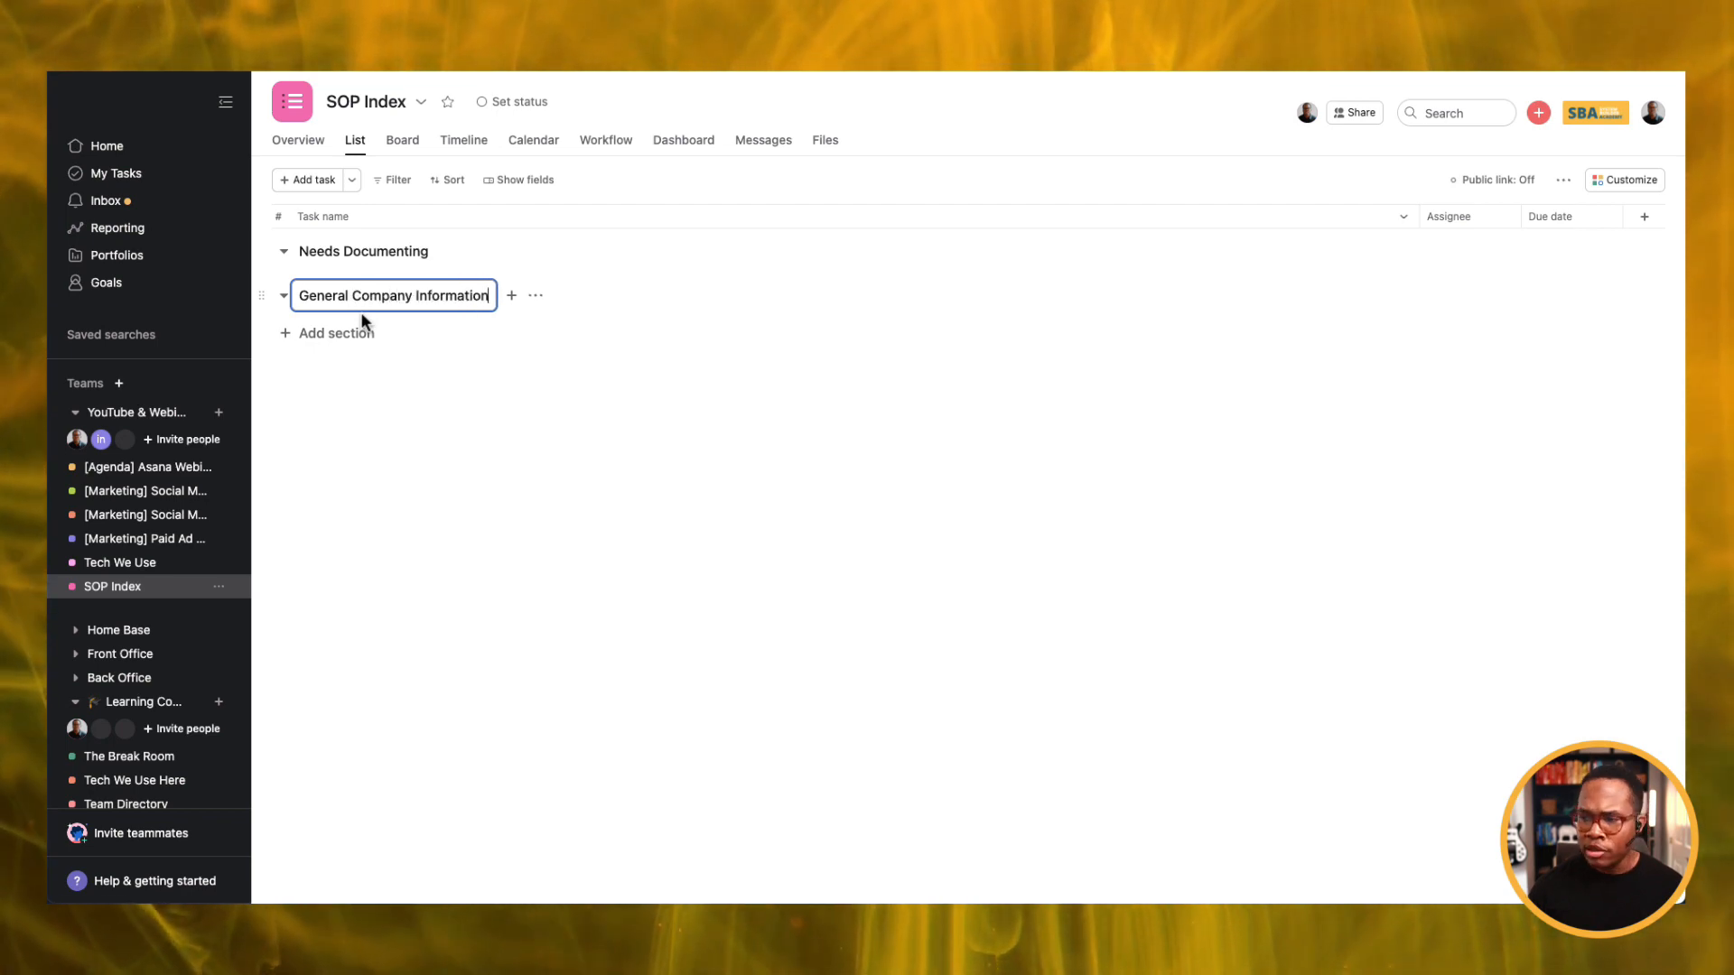
key(Return)
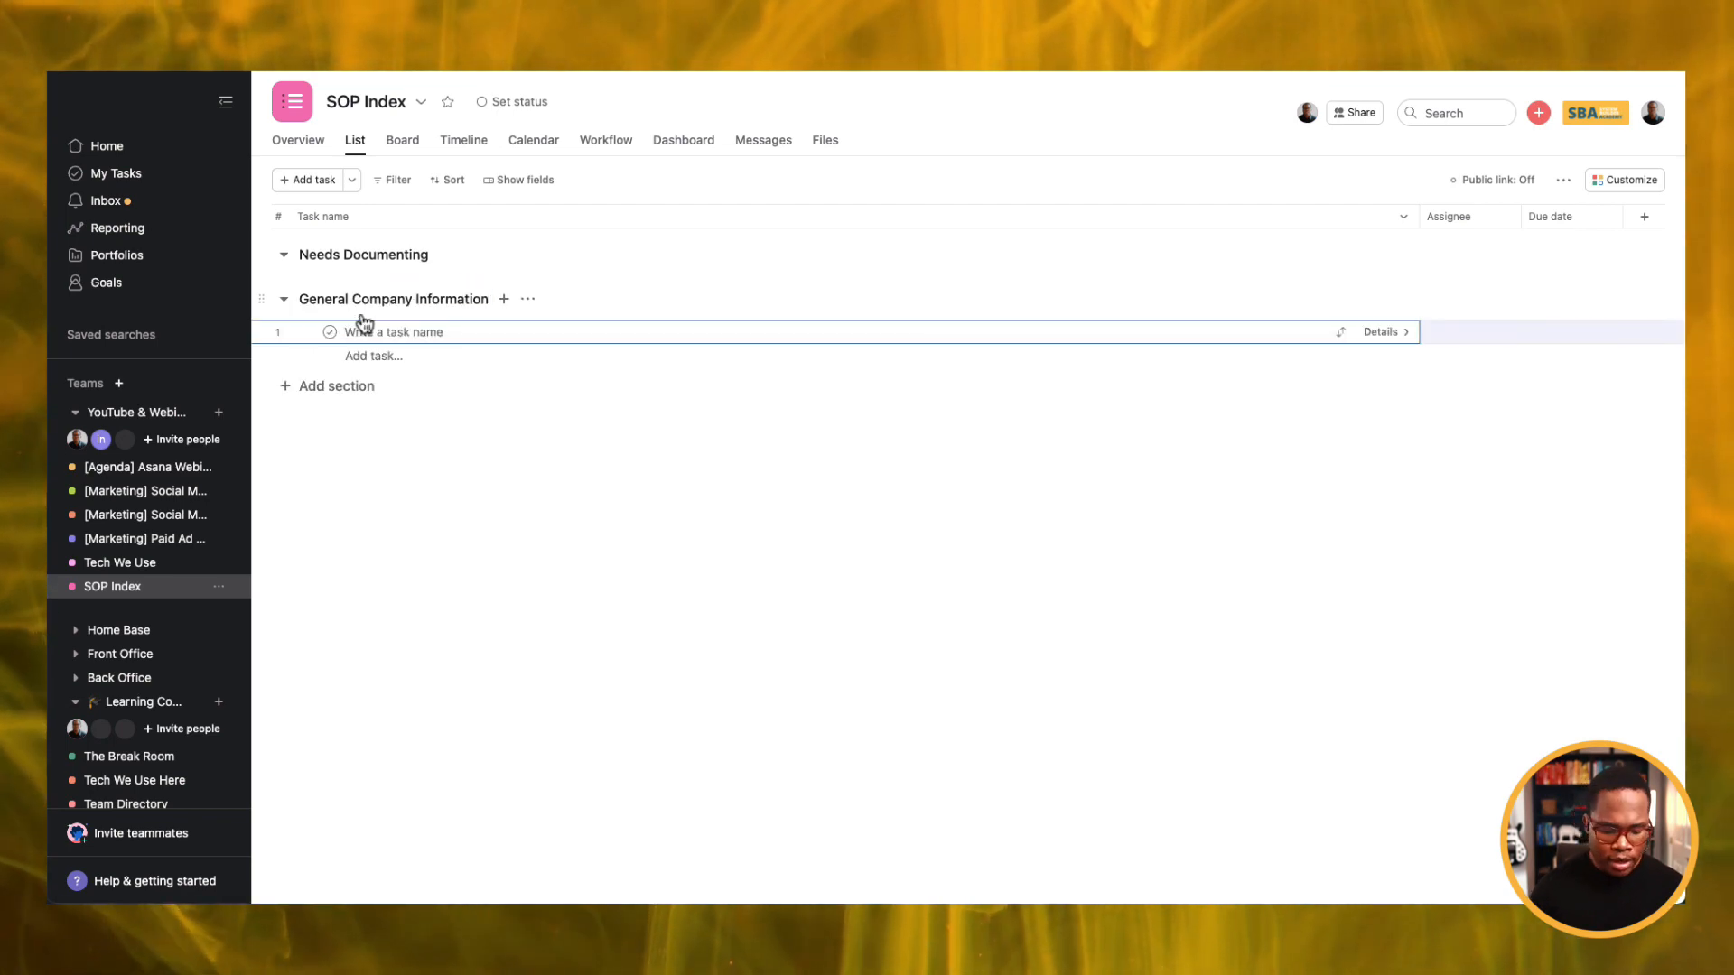
text(Company address)
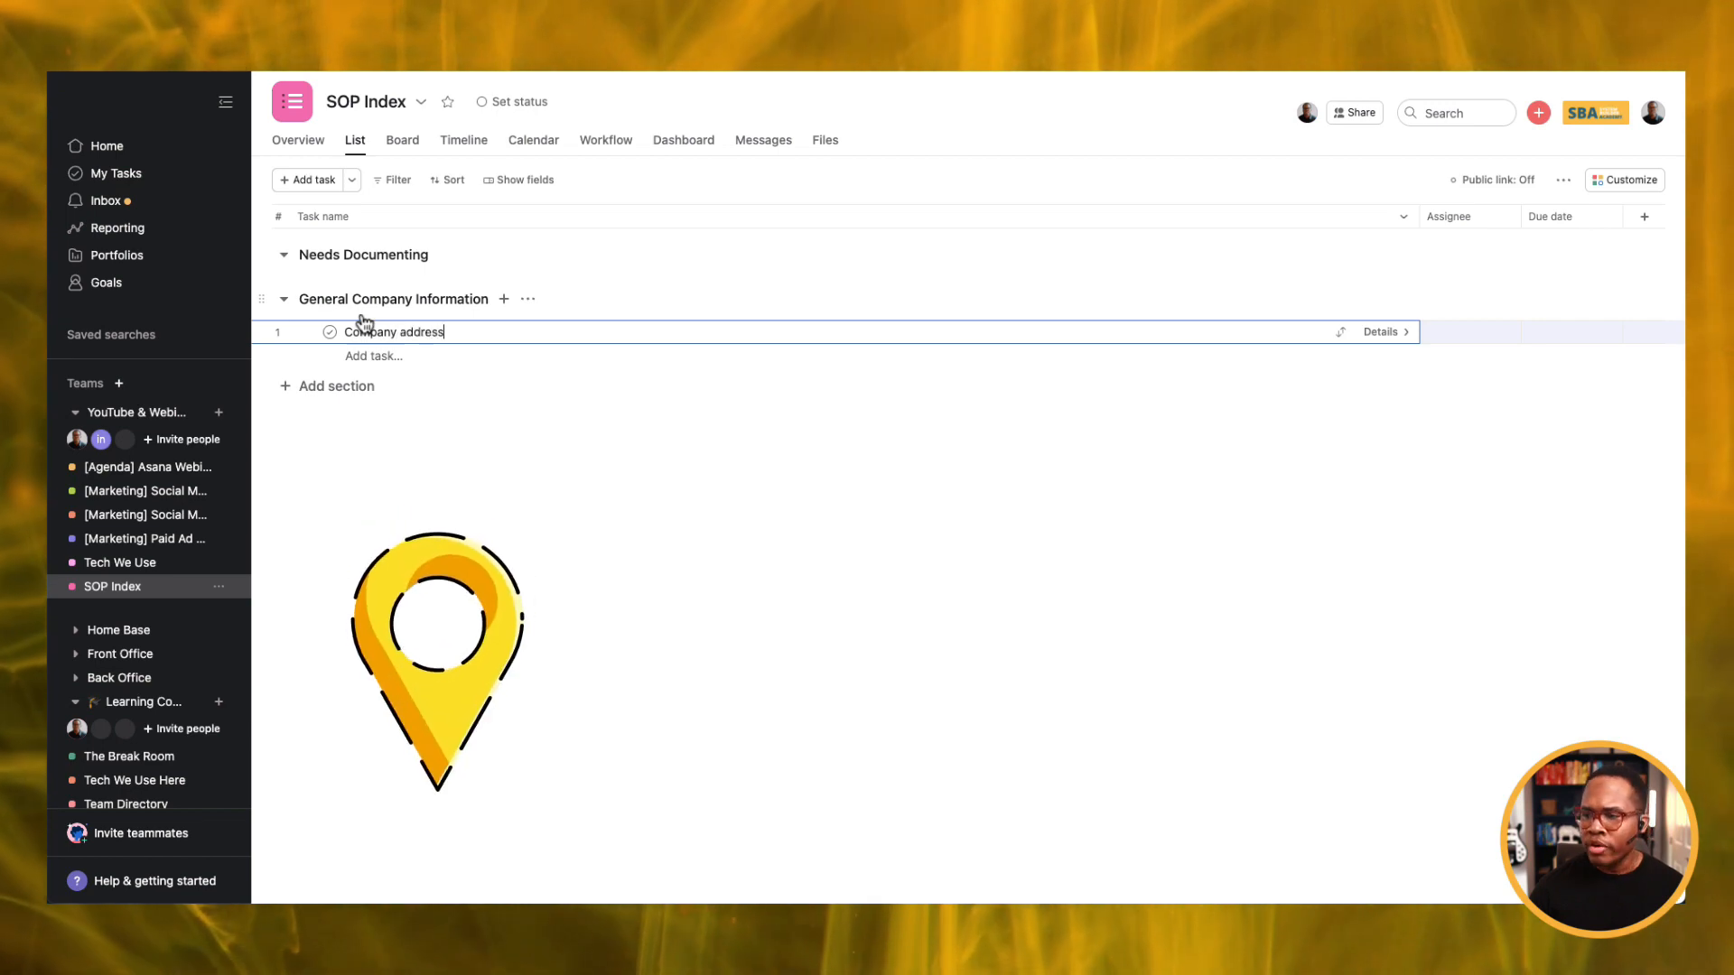
key(Return)
text(How to submit)
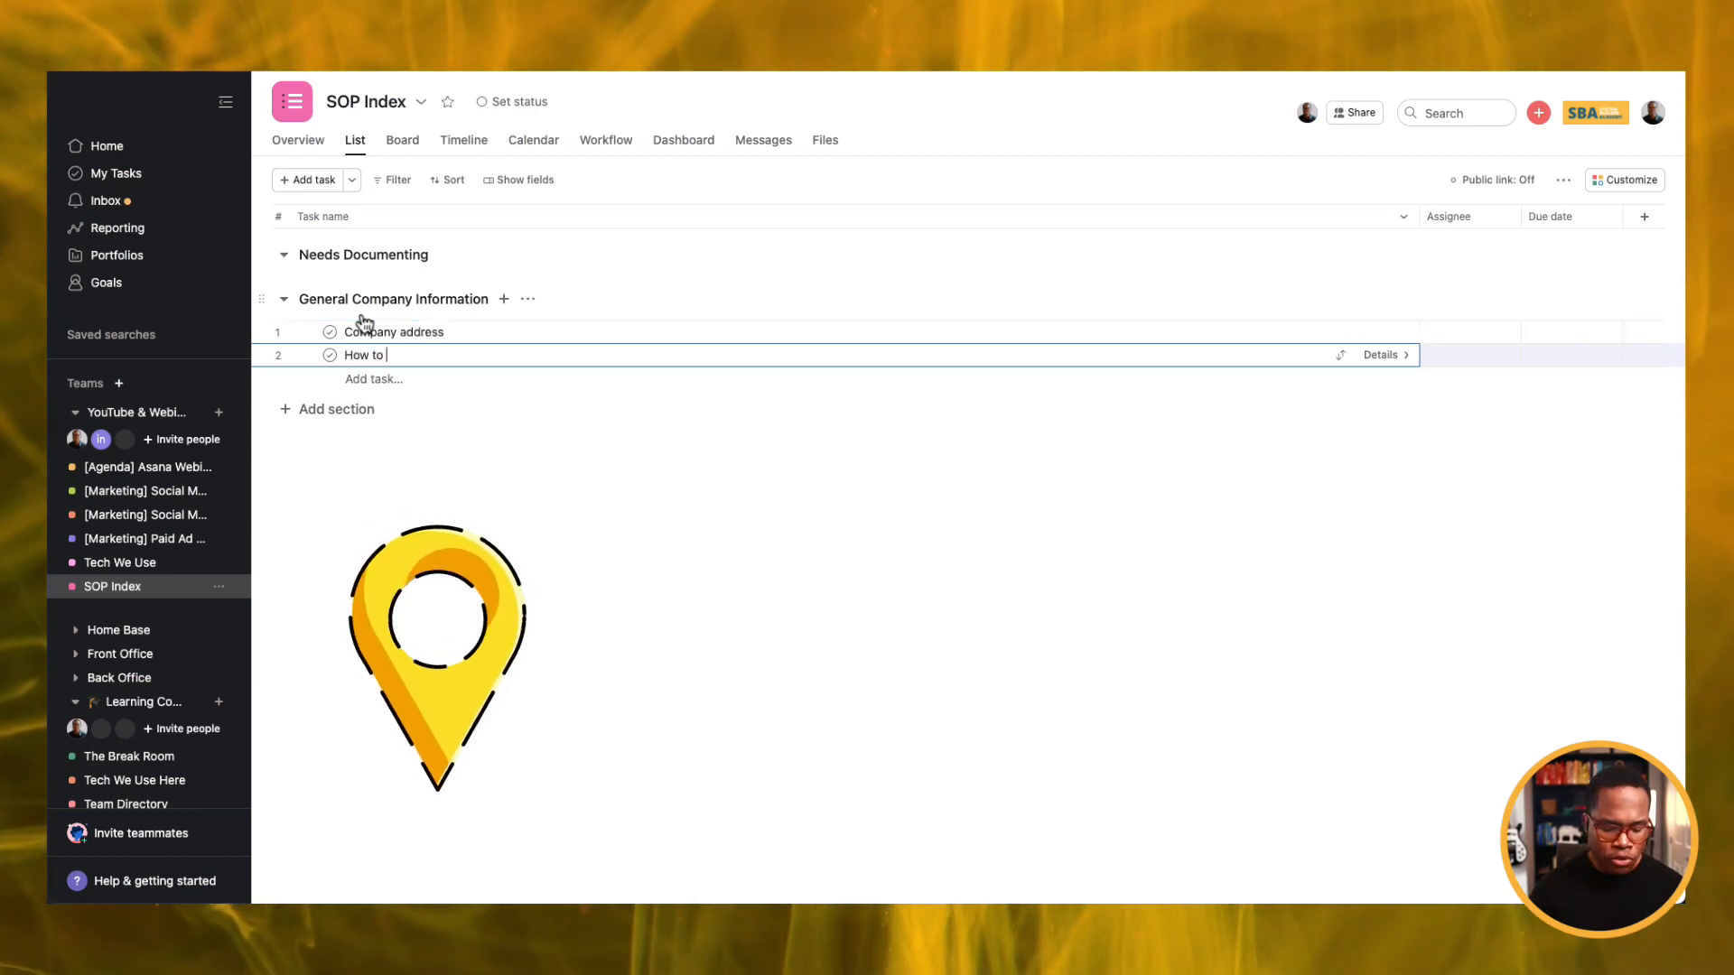
text( expense reports)
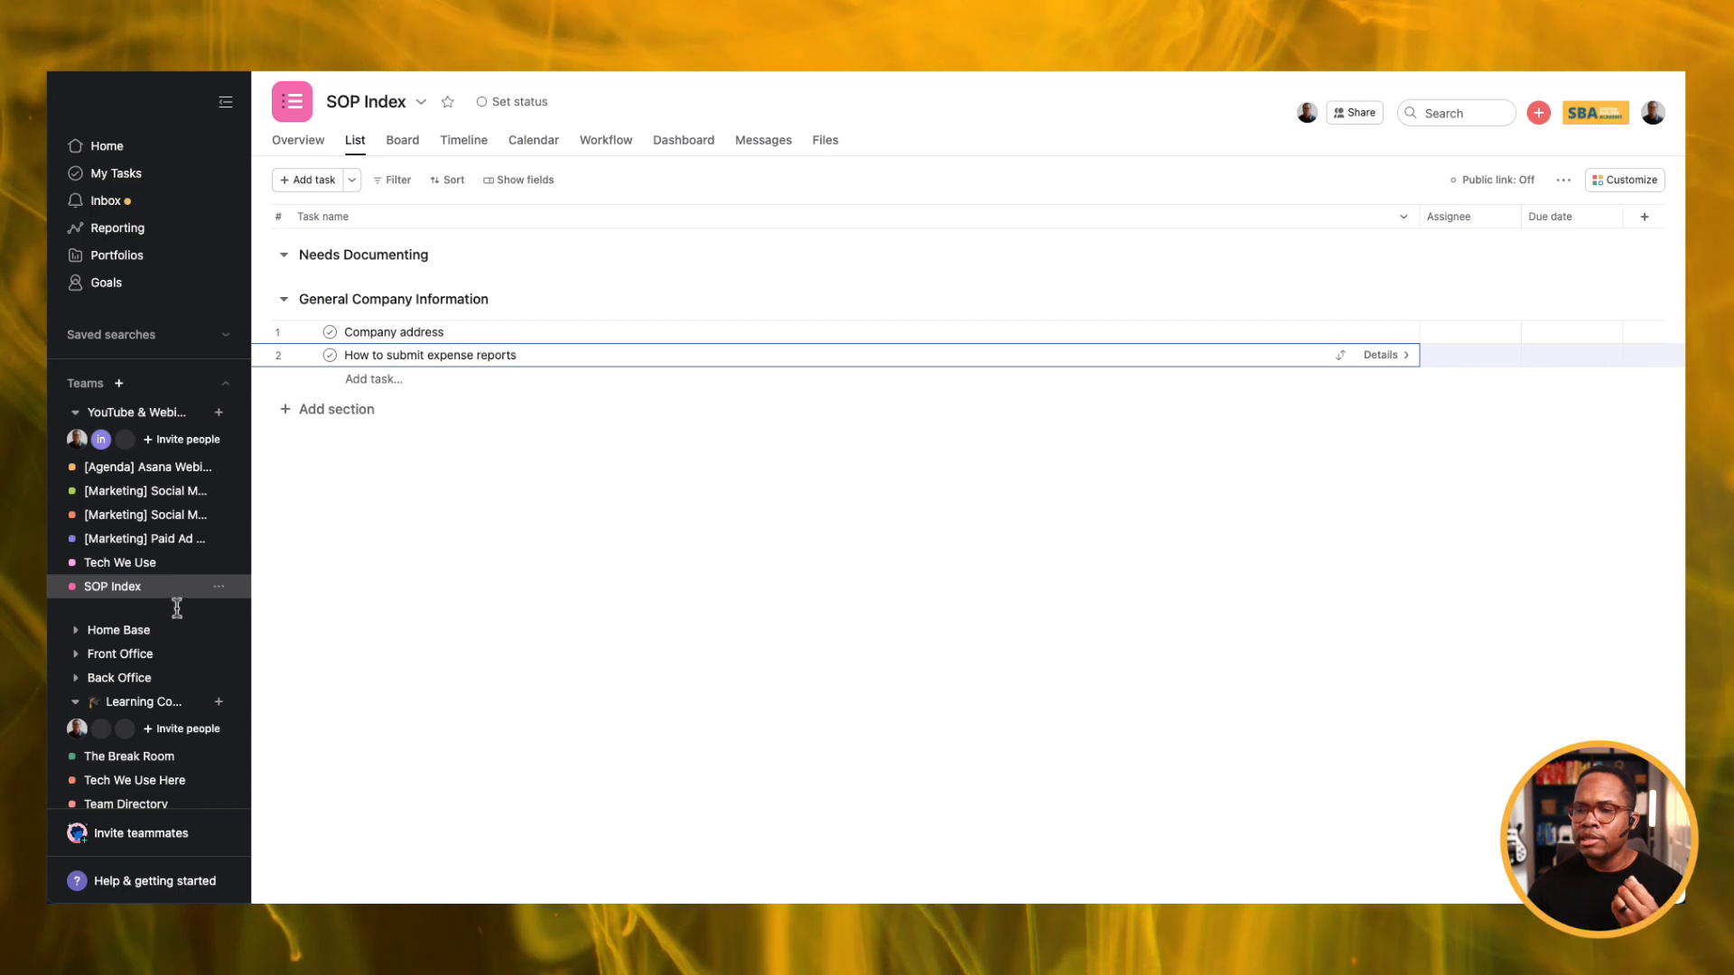
click(144, 563)
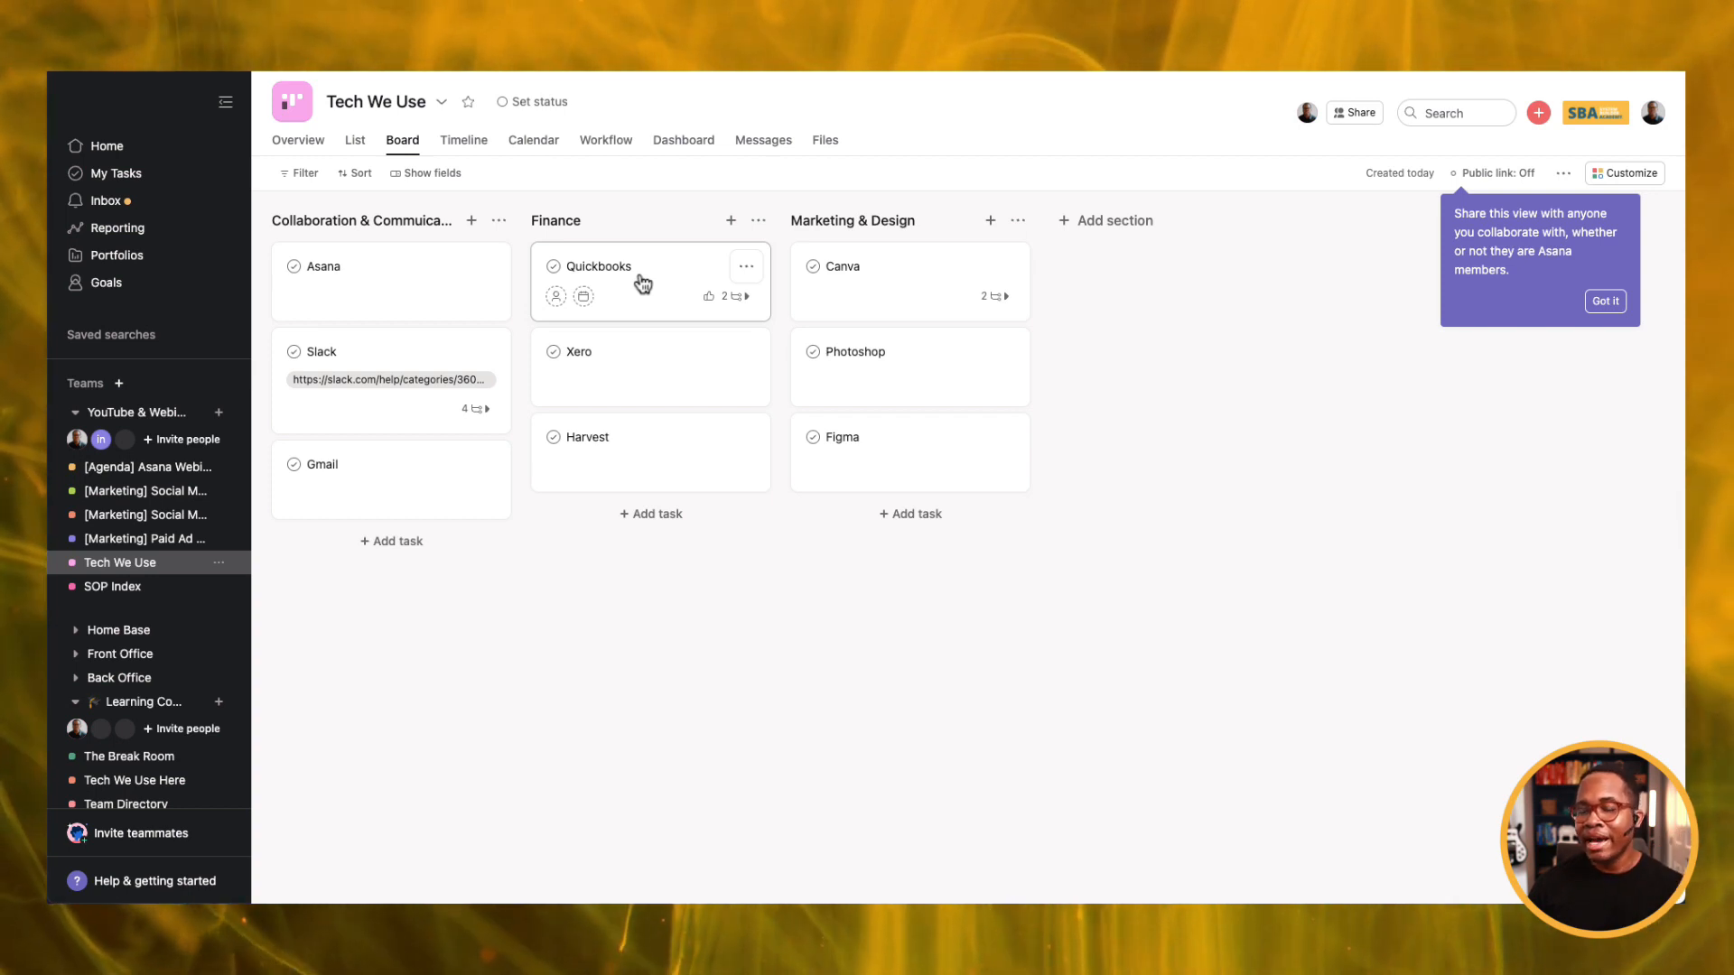
Copy the expense reports task name and add subtask 'How to submit expense reports in Asana' to the Asana task.
click(141, 591)
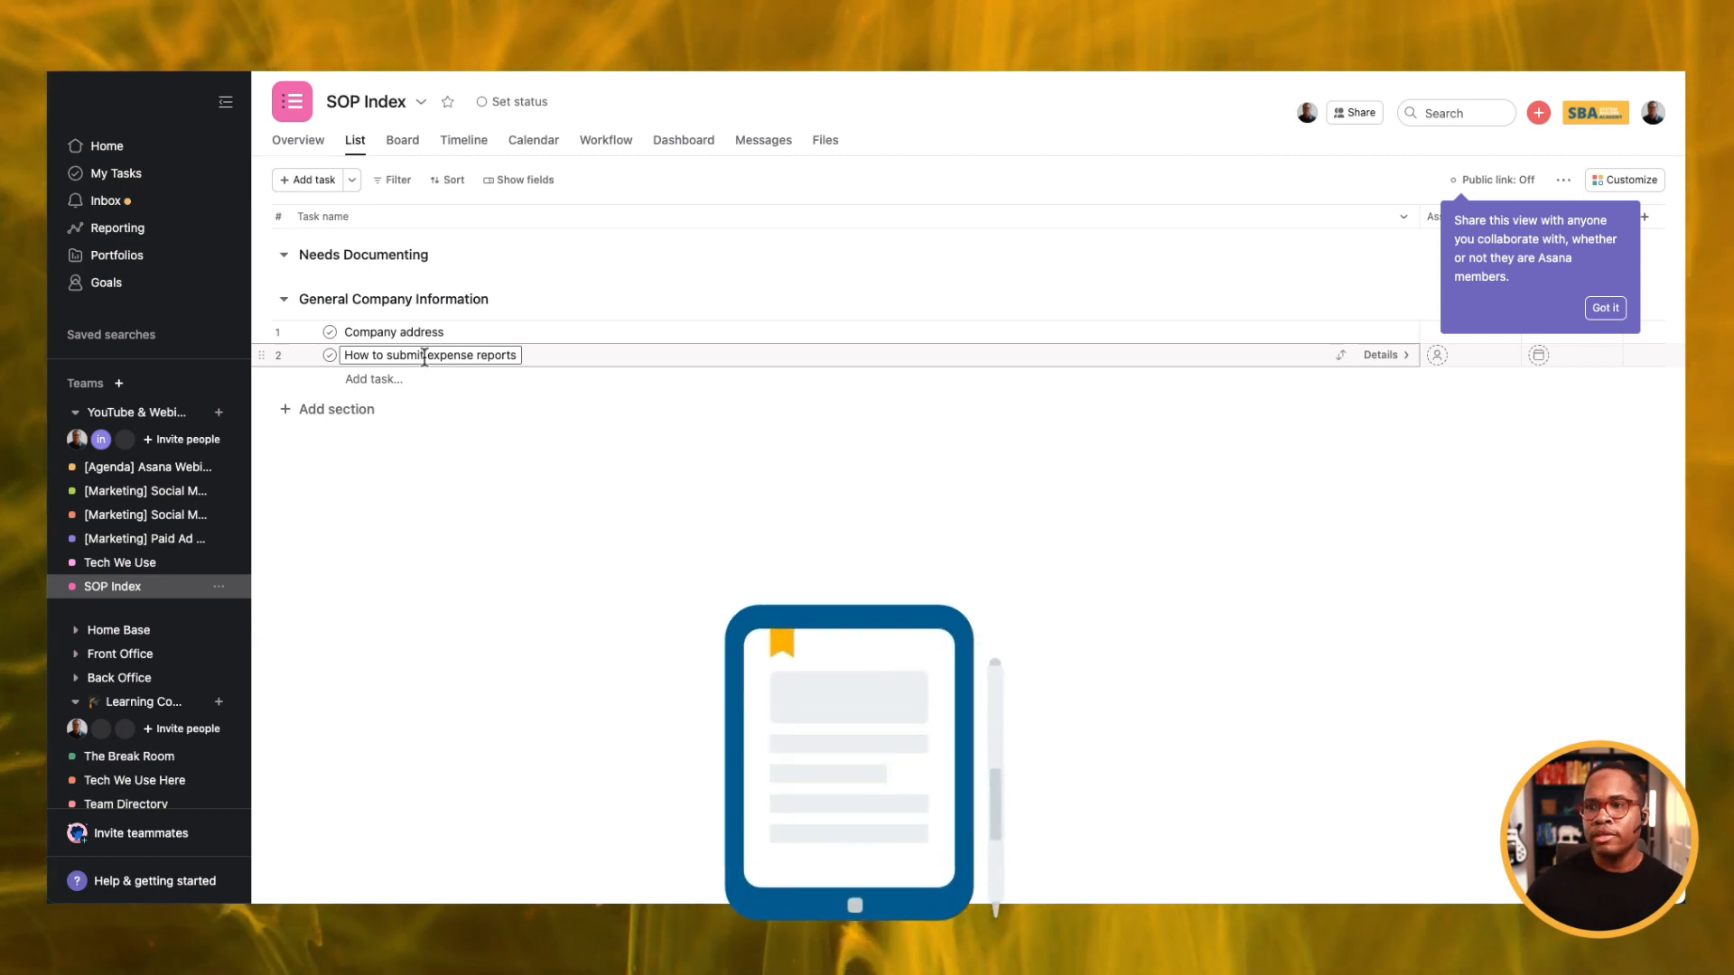
click(425, 357)
triple_click(424, 357)
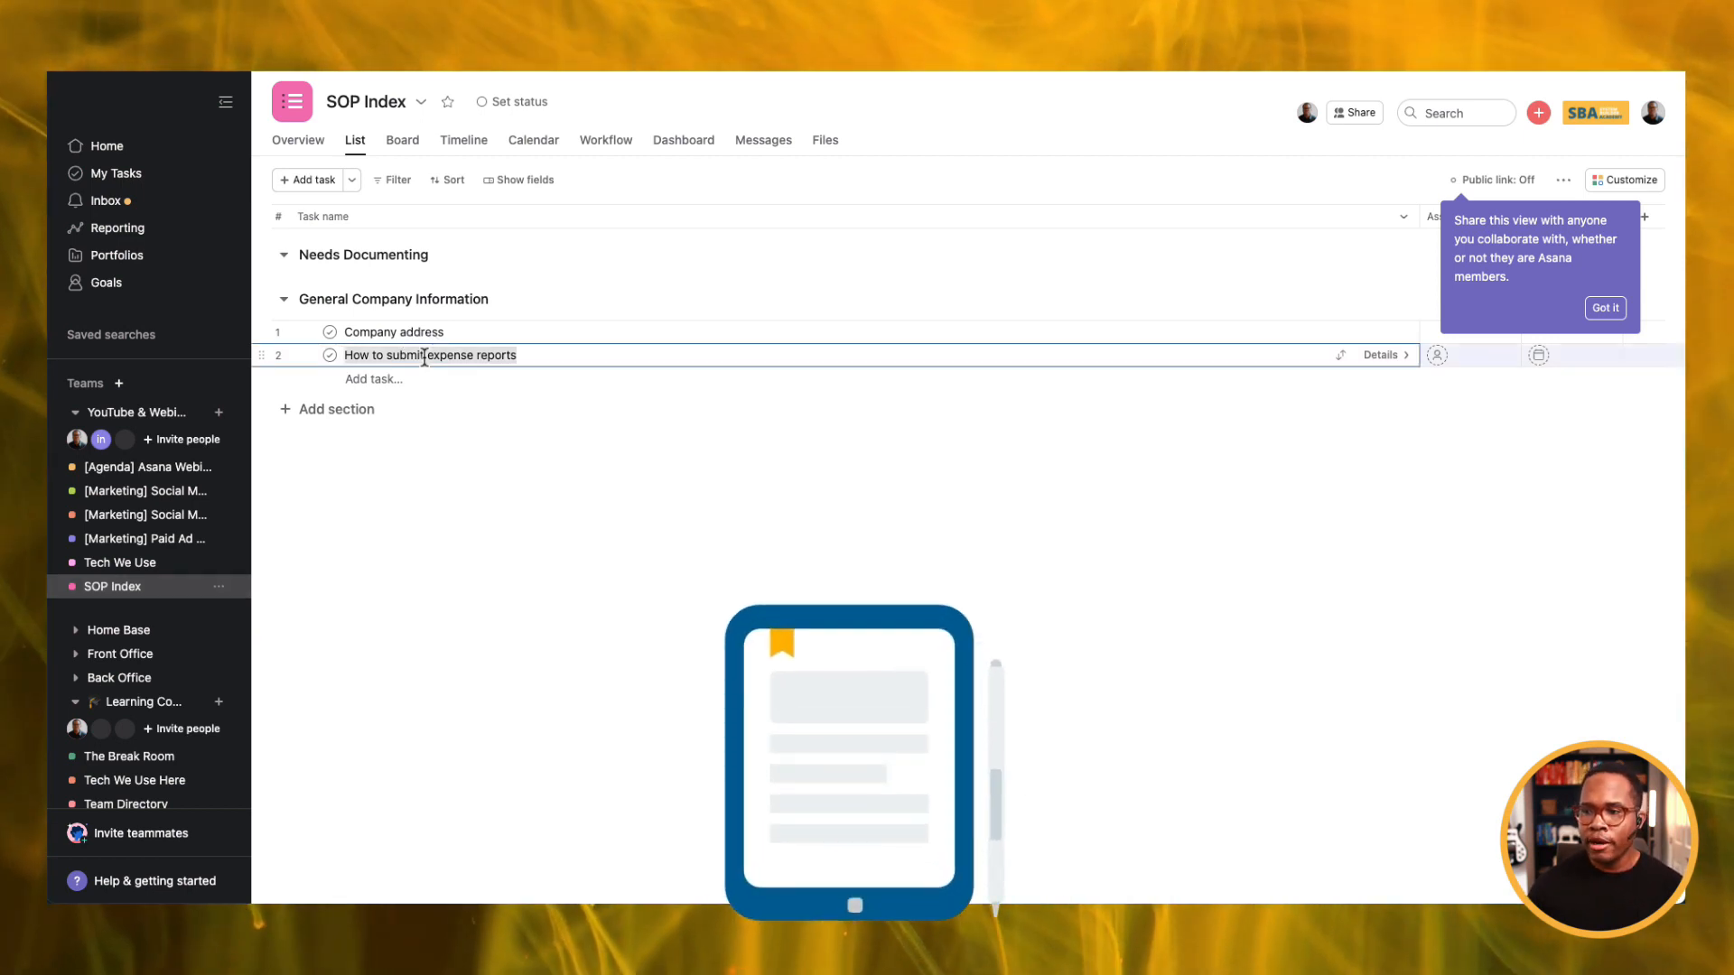
click(112, 564)
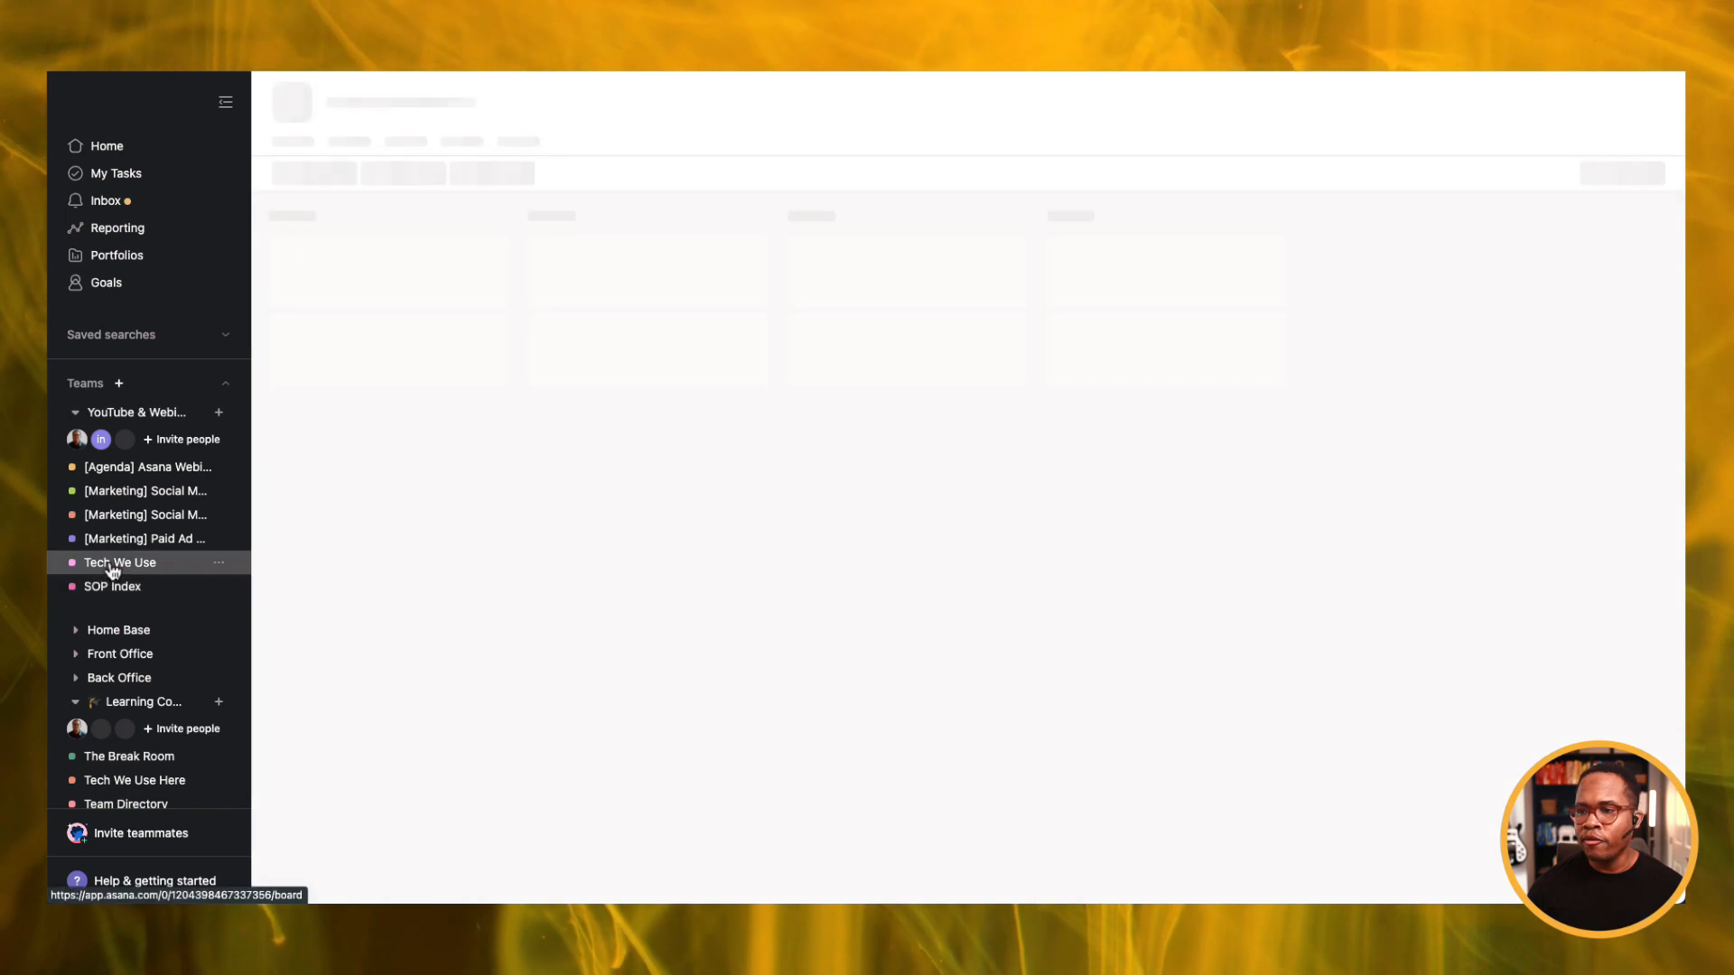
click(387, 283)
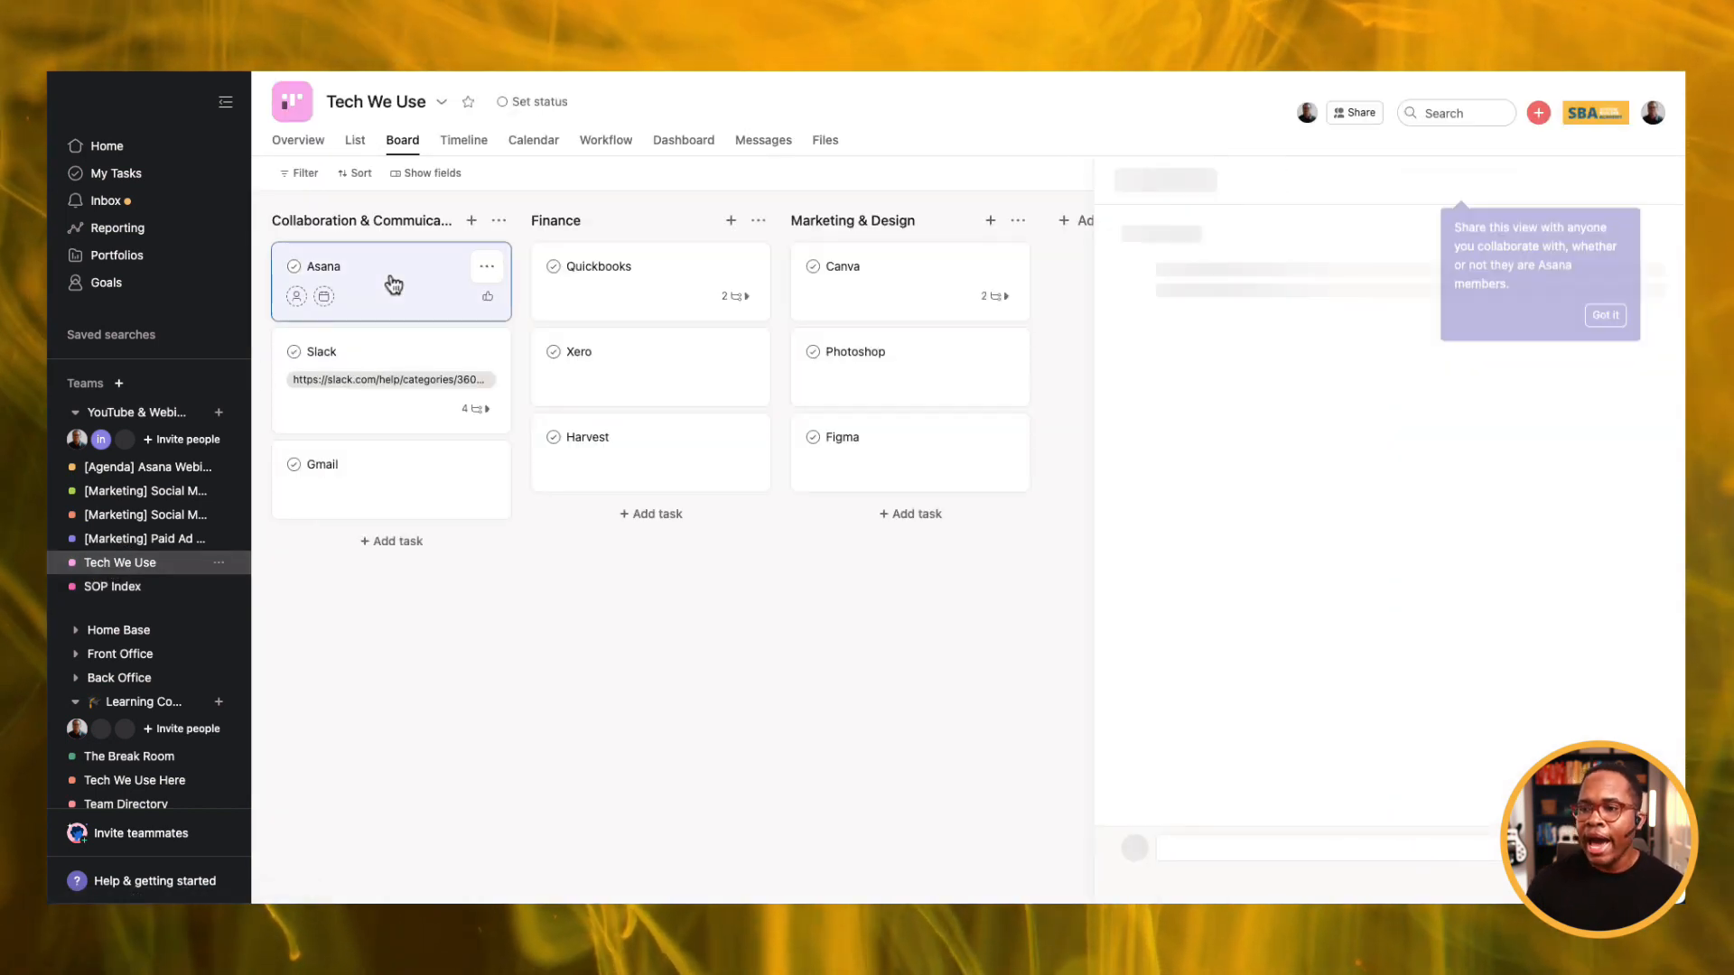
click(1151, 593)
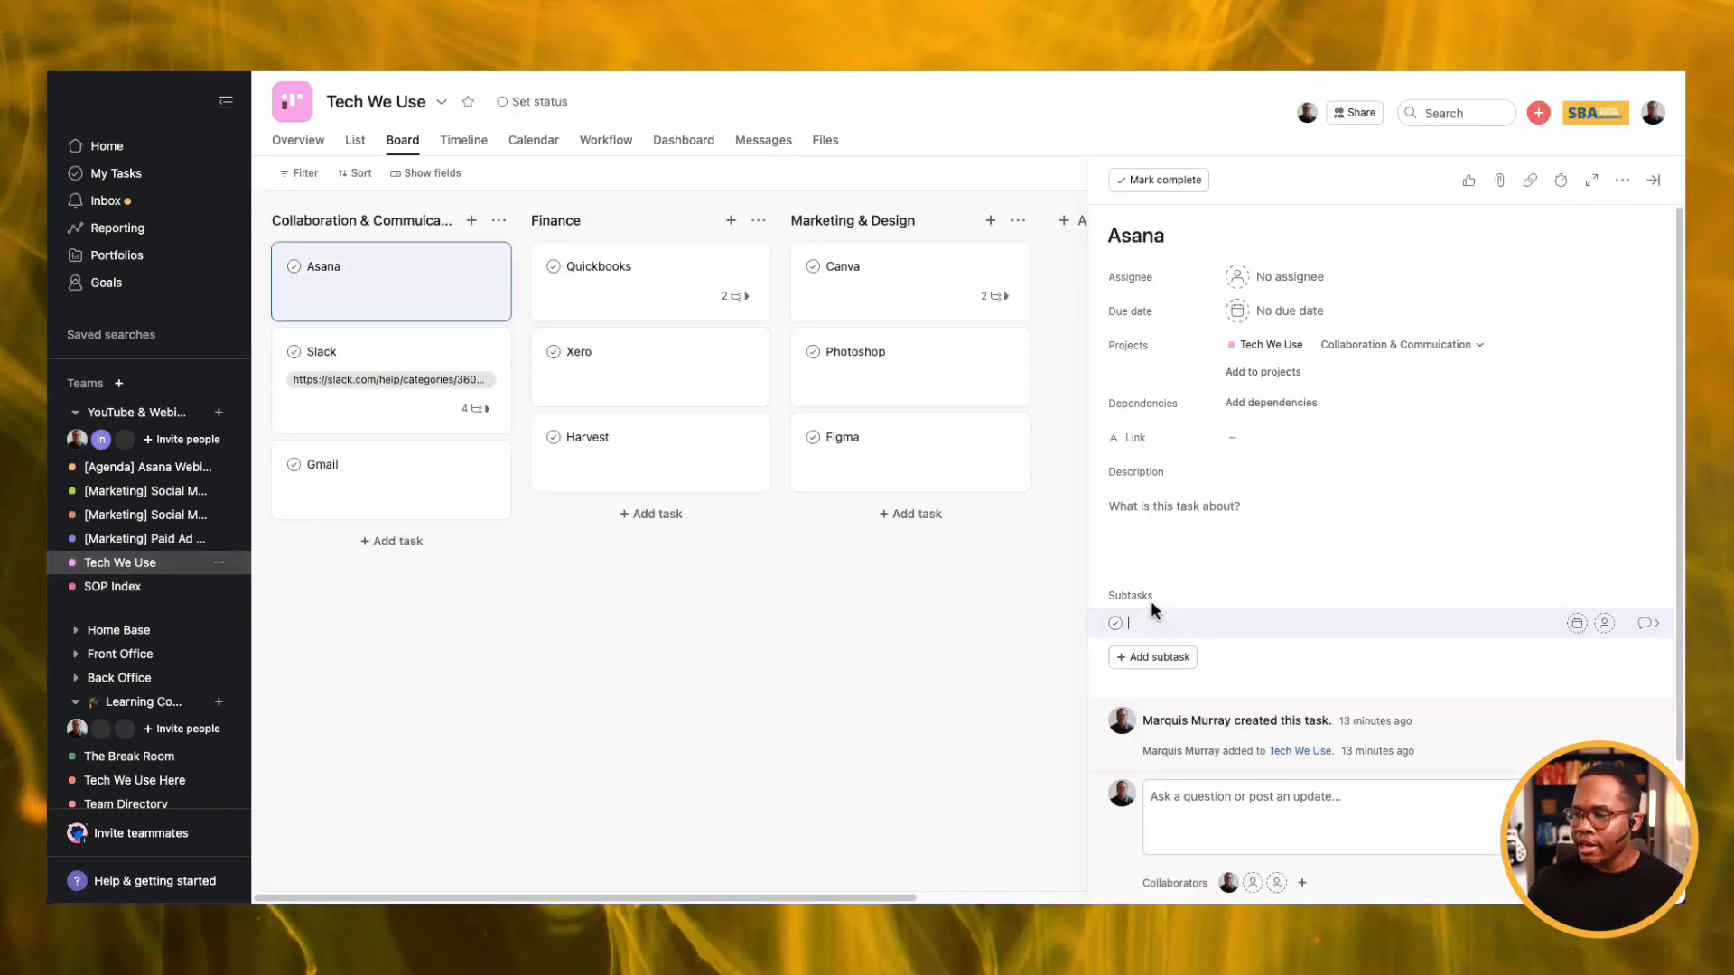
text(How to submit expense reports)
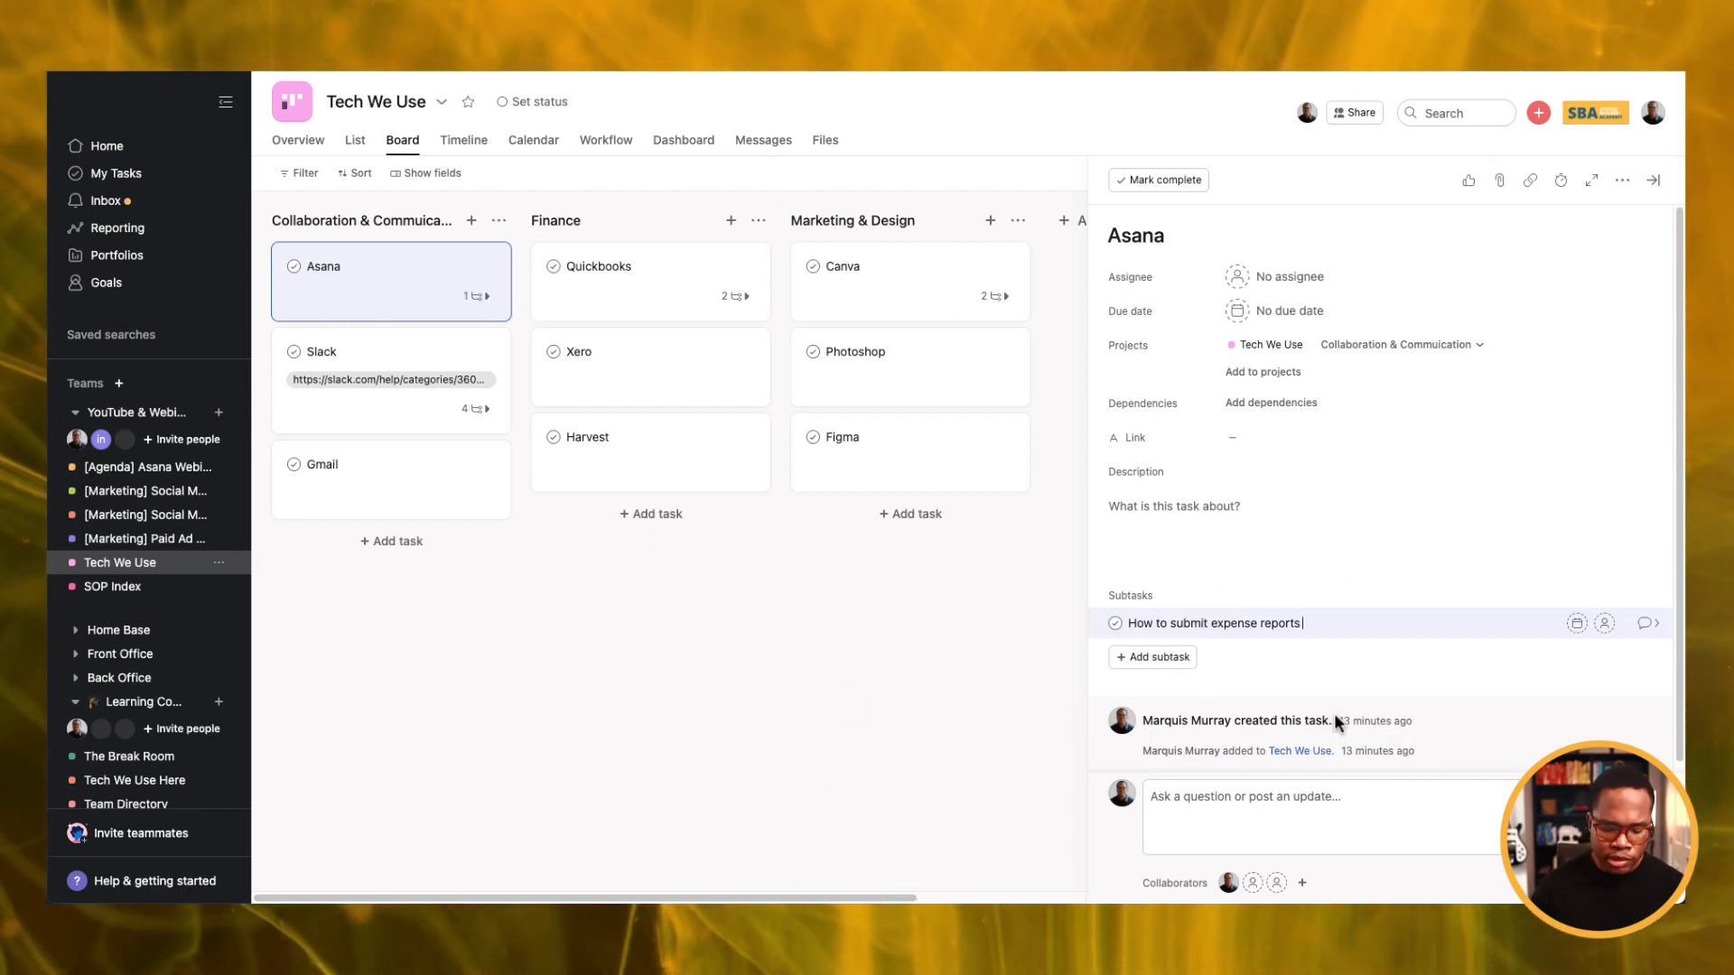
text( in Asana)
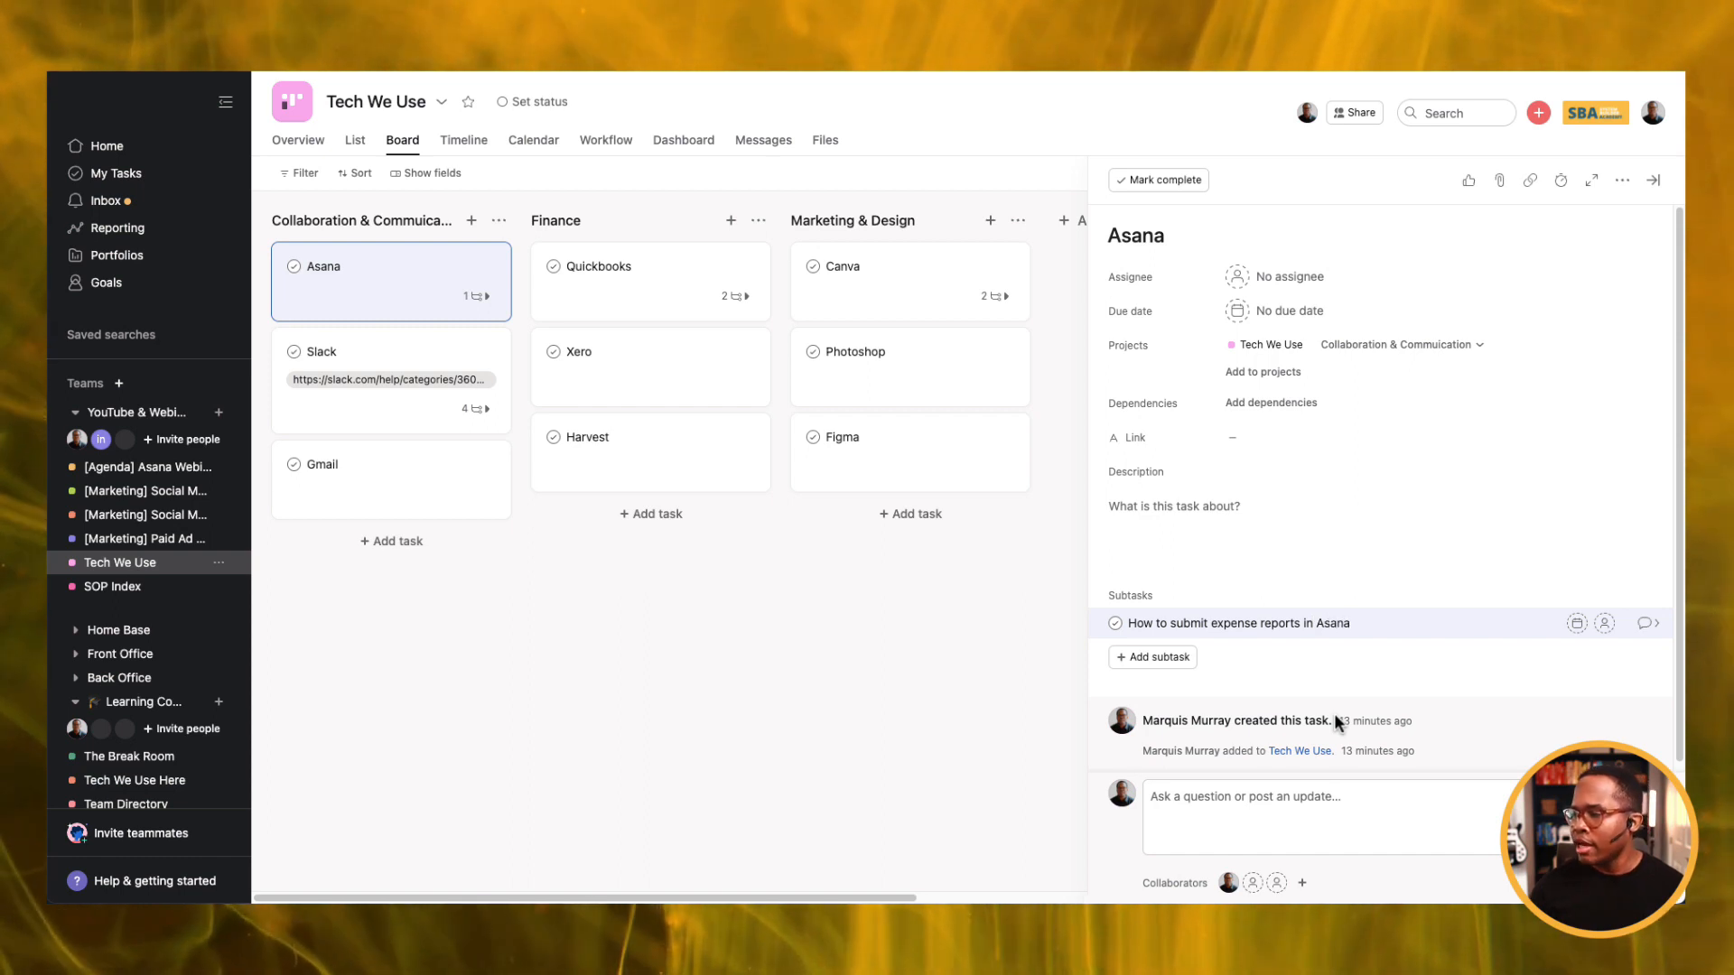
Delete the standalone 'How to submit expense reports' task from SOP Index.
click(113, 586)
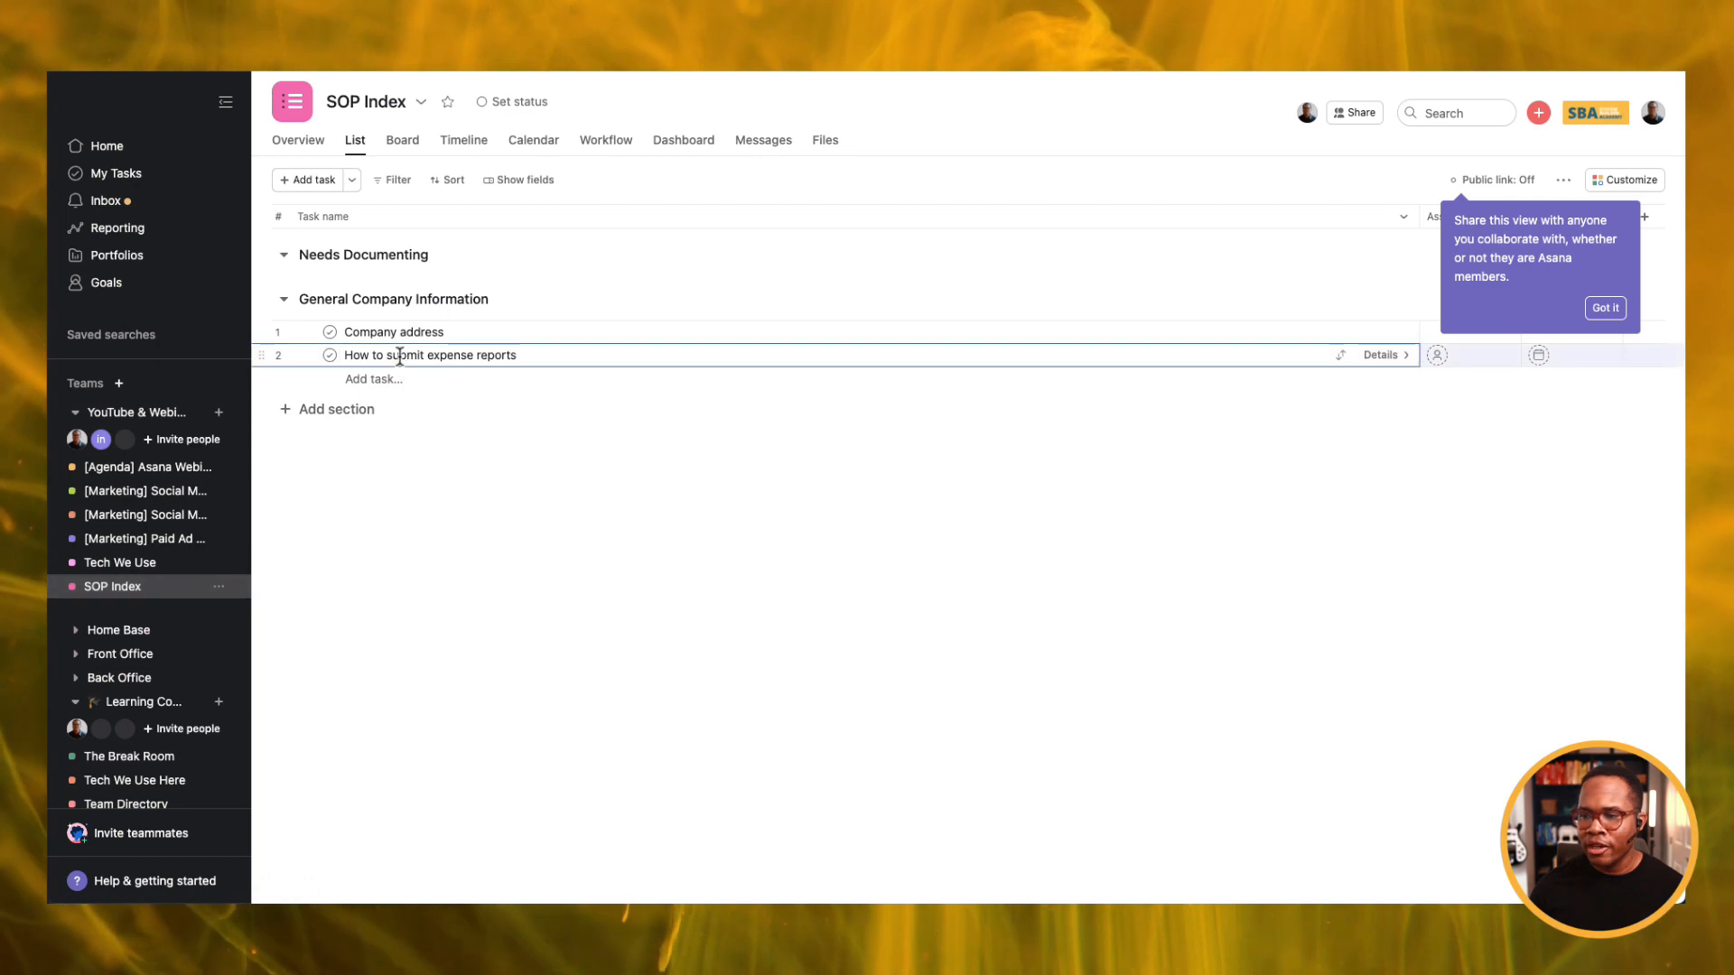
key(Tab+BackSpace)
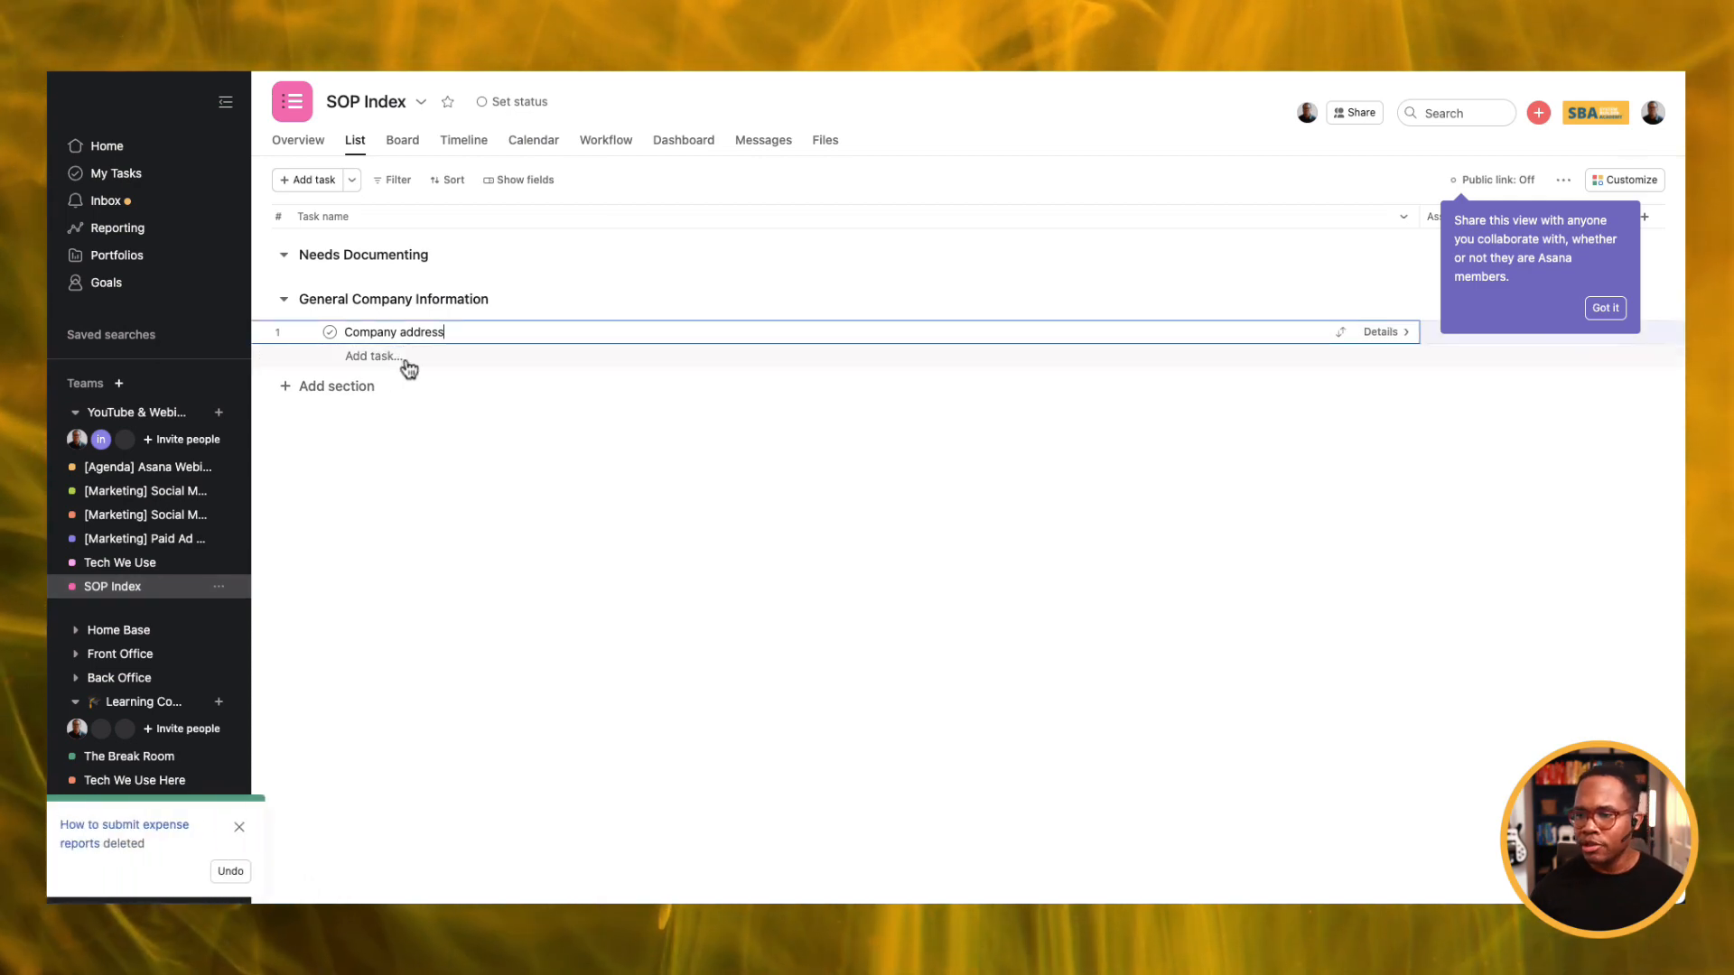
click(167, 564)
click(166, 586)
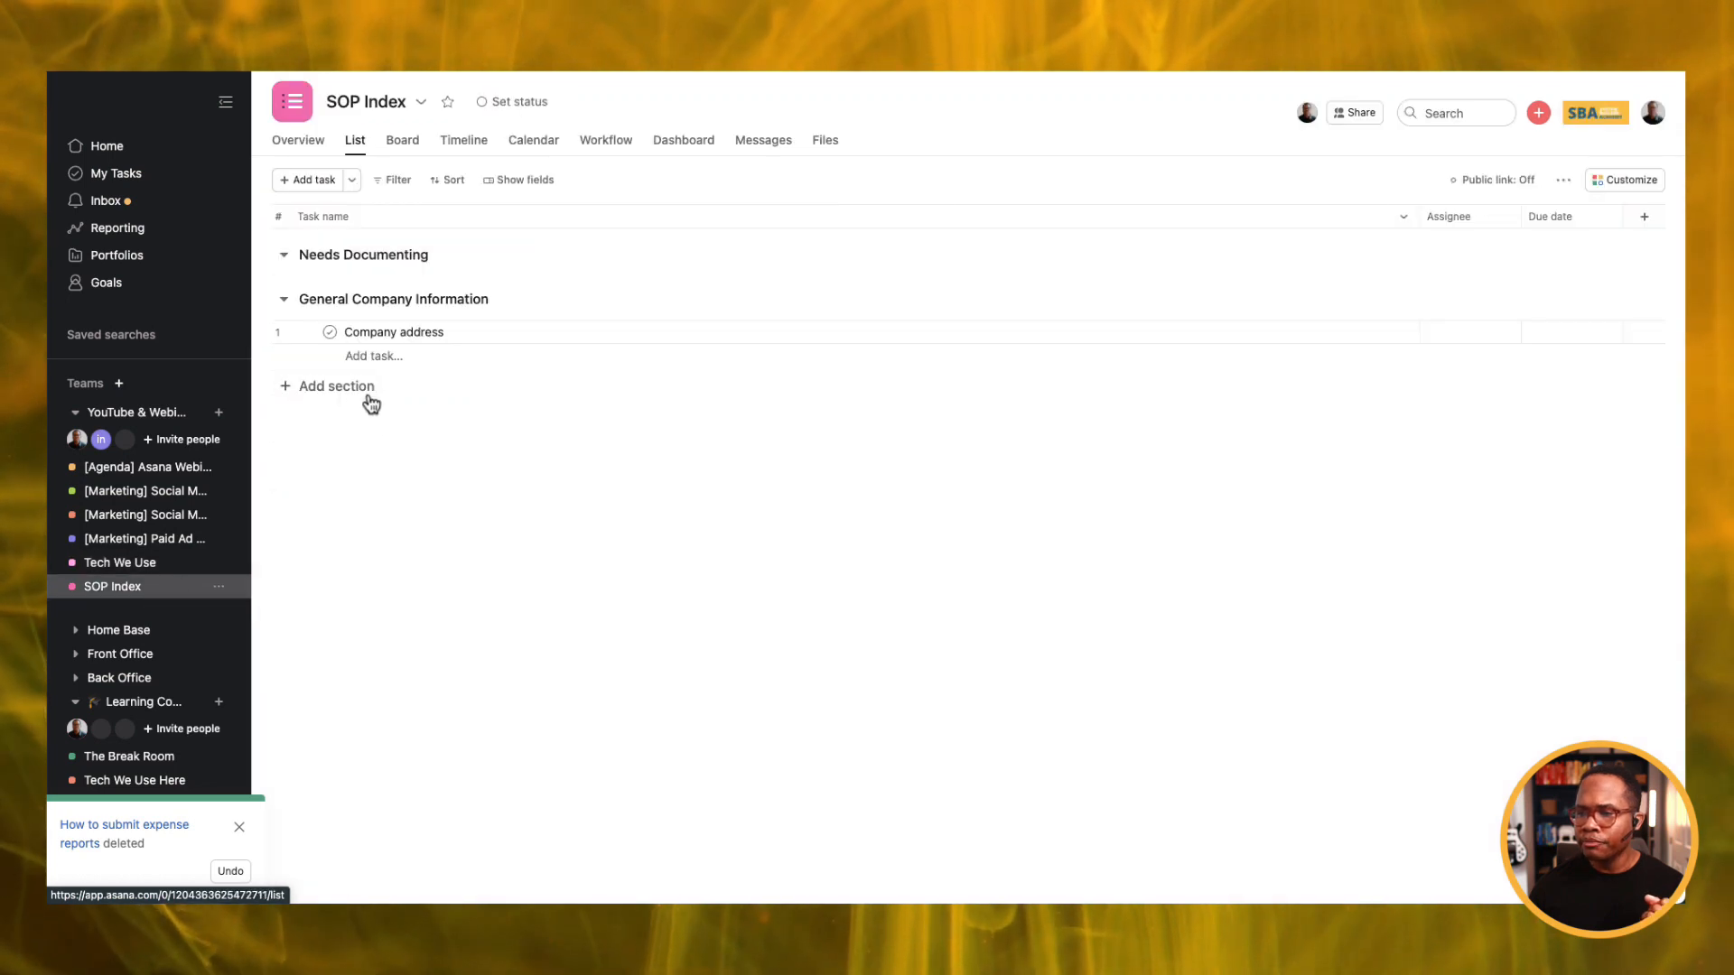
Add SOP Index sections Leadership, Finance, Marketing & Design and Tech We Use.
click(363, 397)
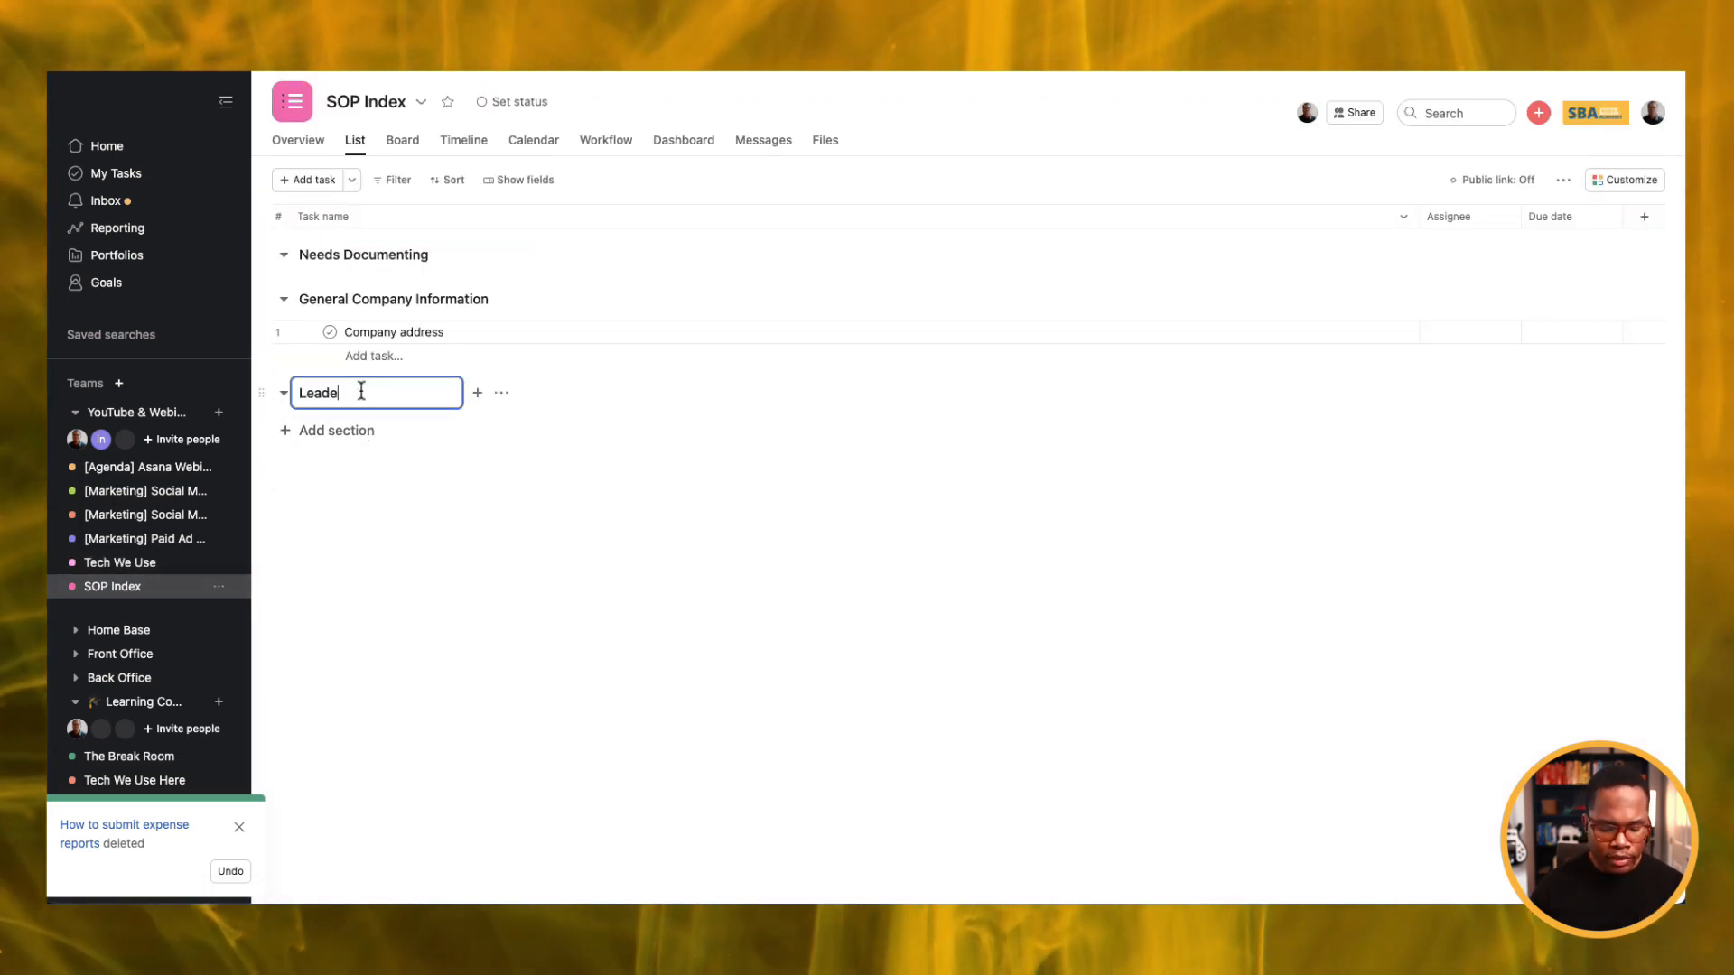
key(Return)
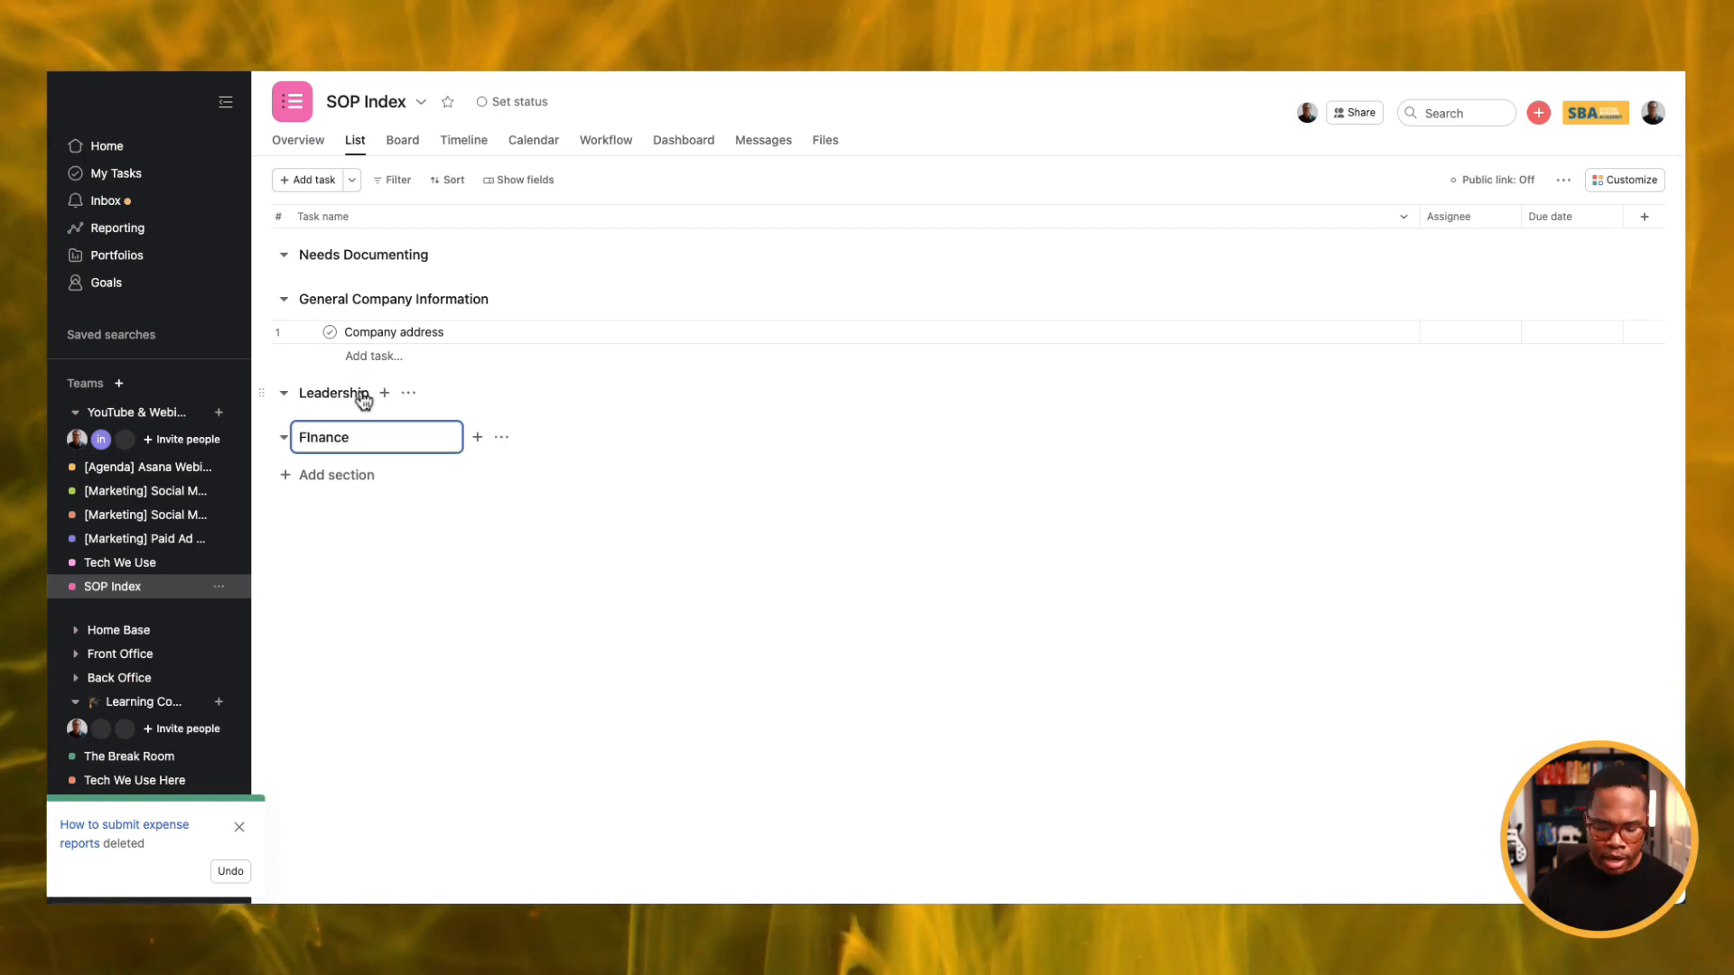
key(Return)
text(Marke)
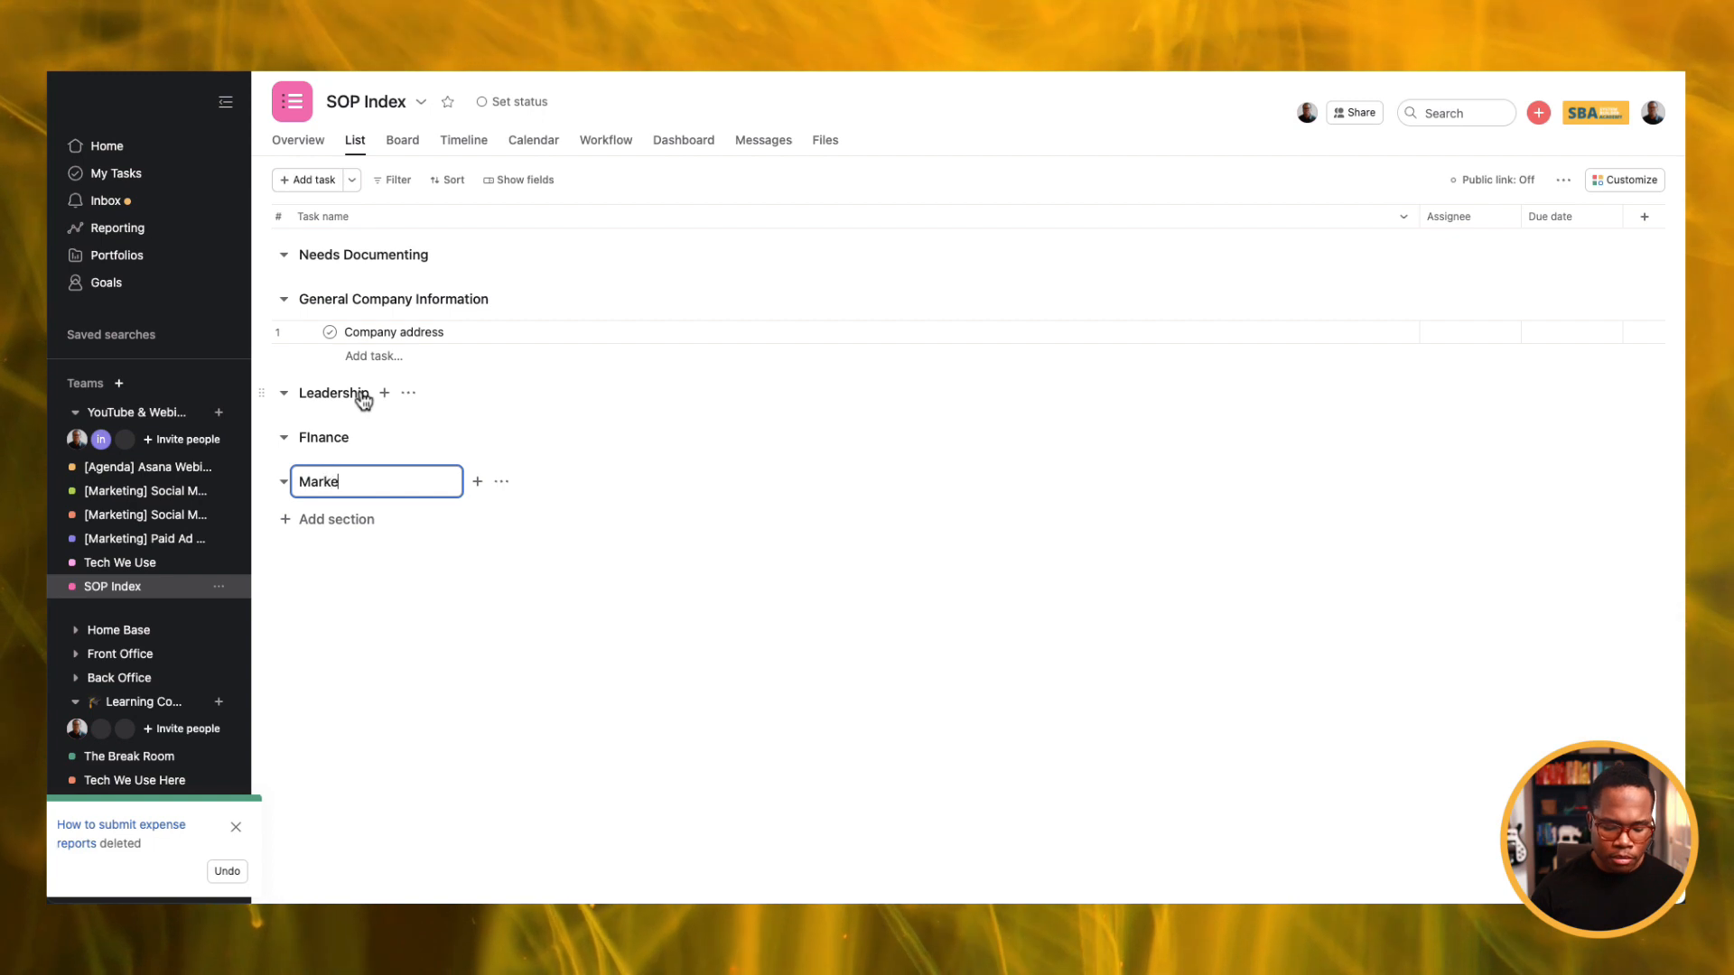
text(ting & Design)
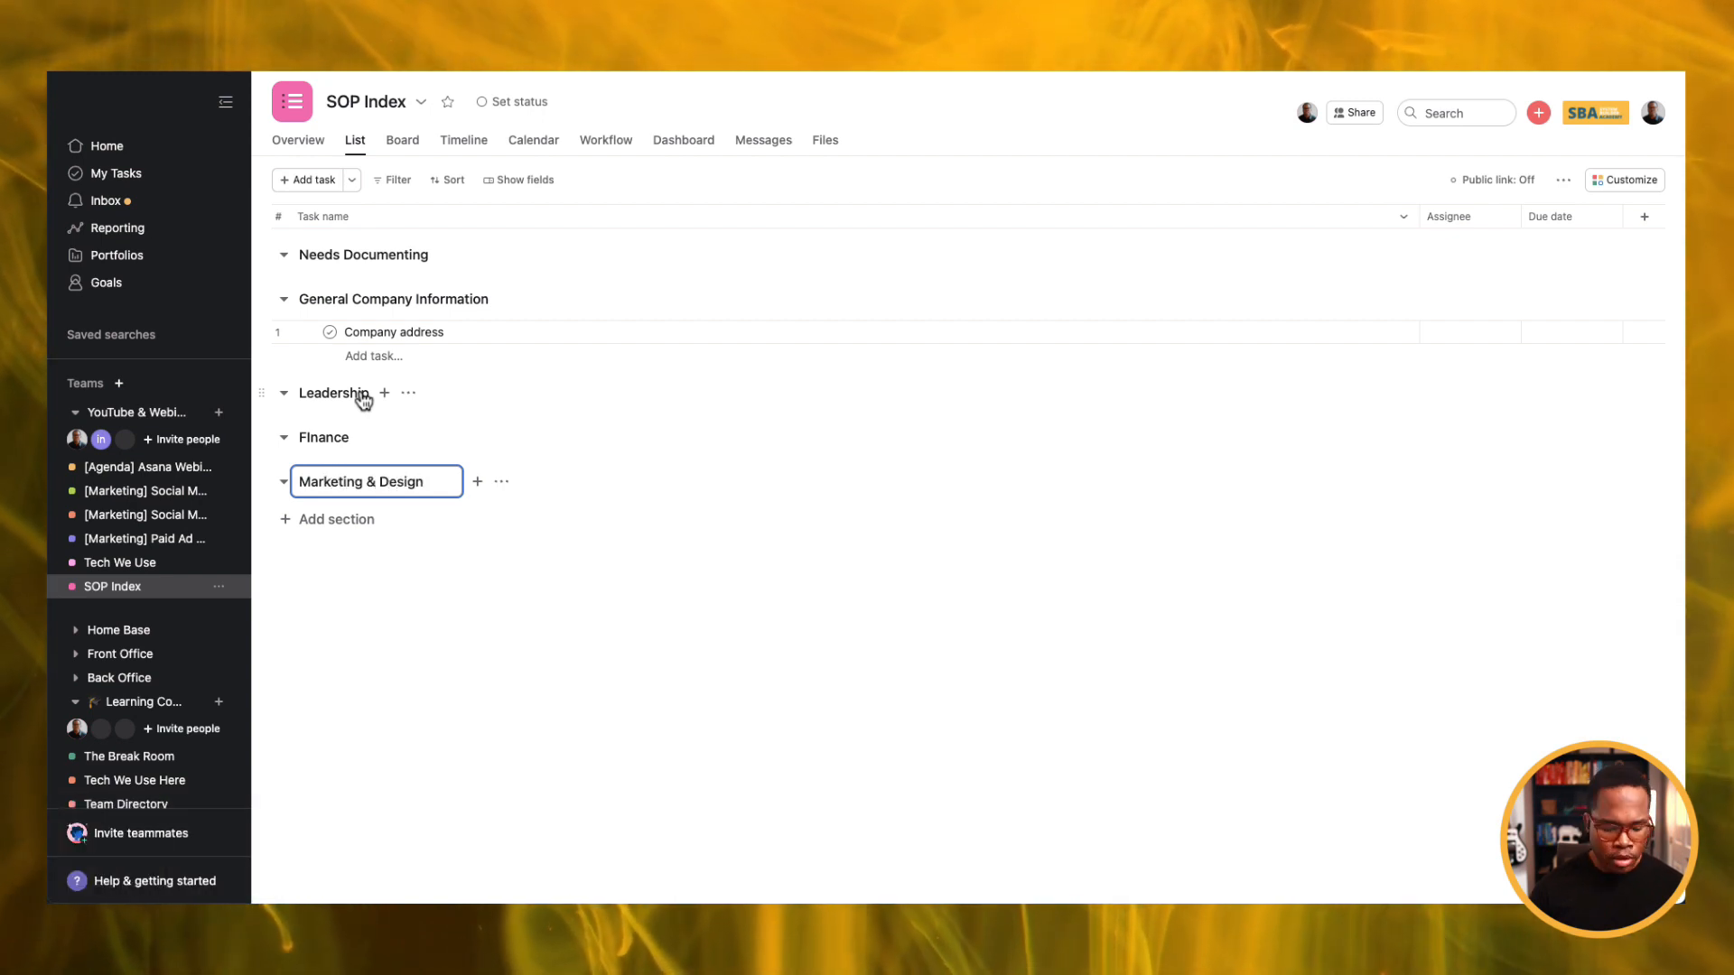
key(Return)
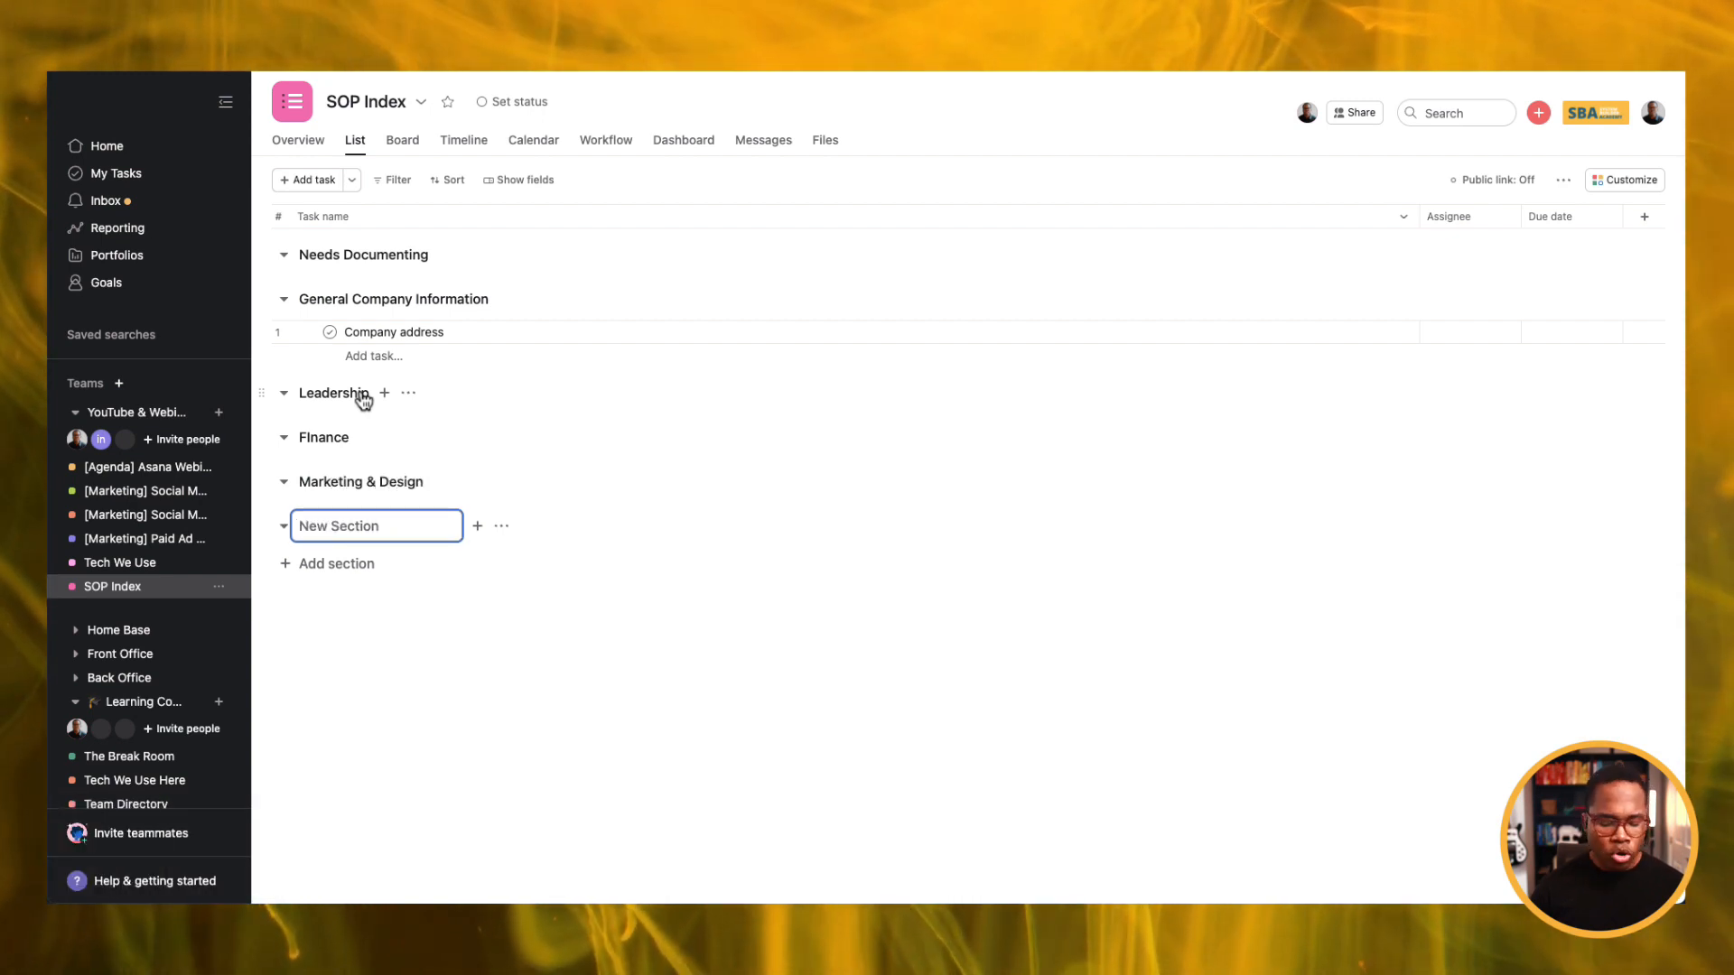
text(Tech)
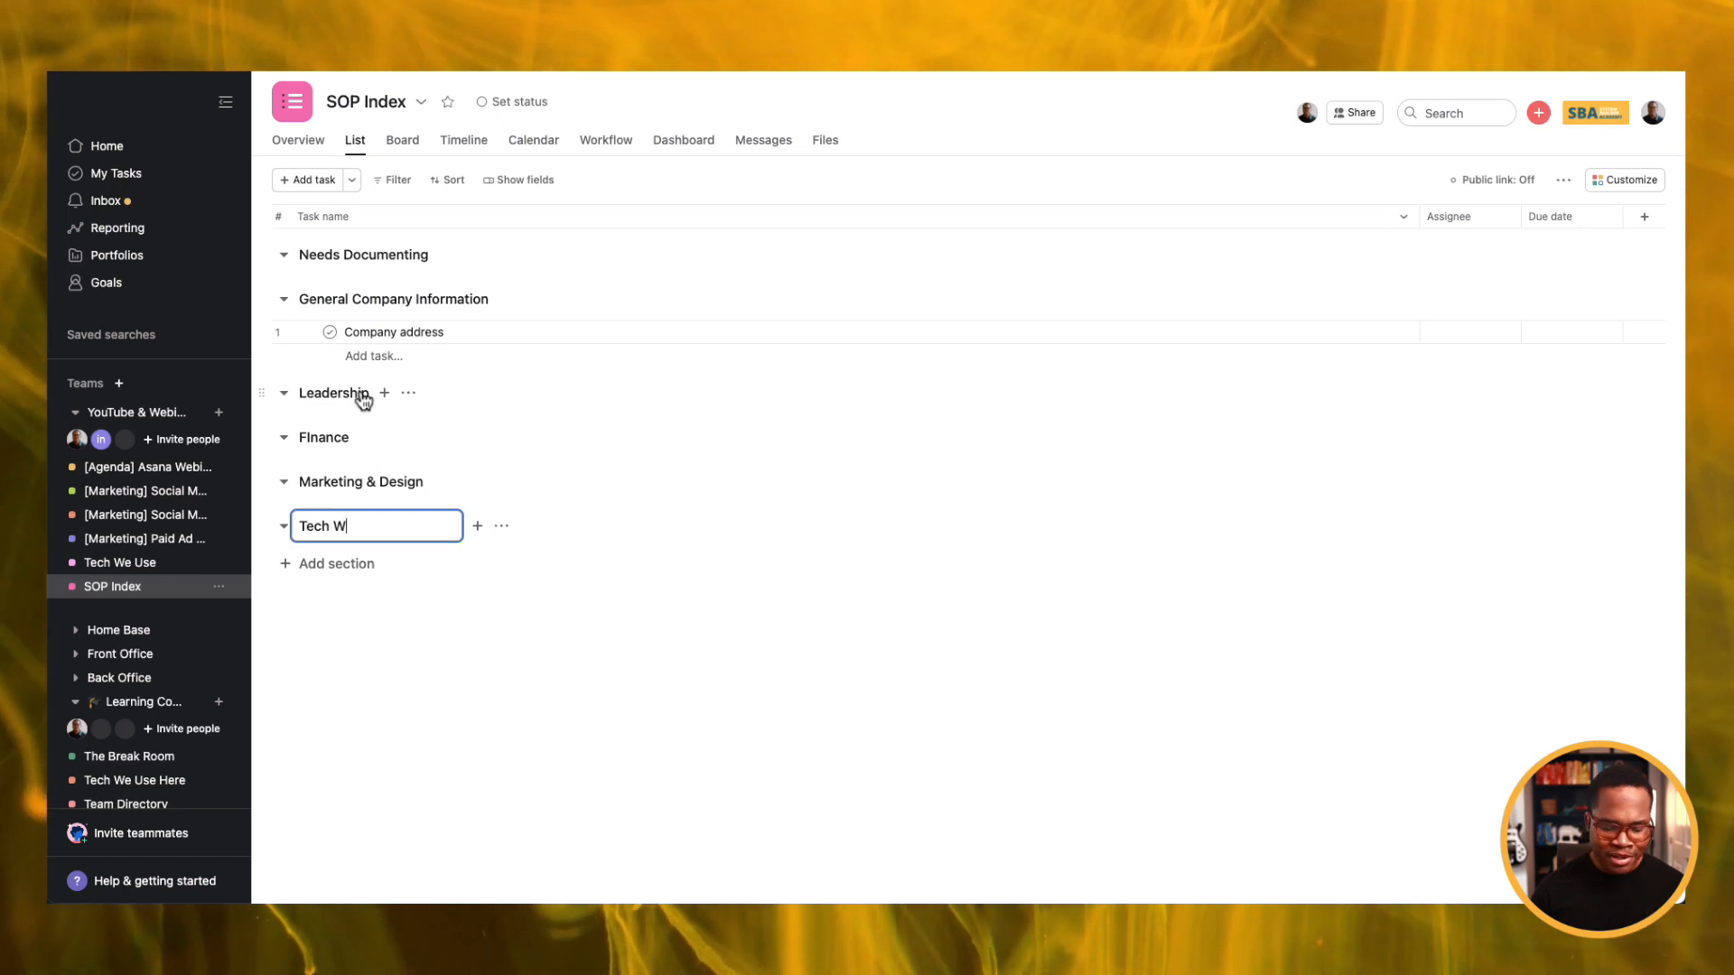
text( We Use)
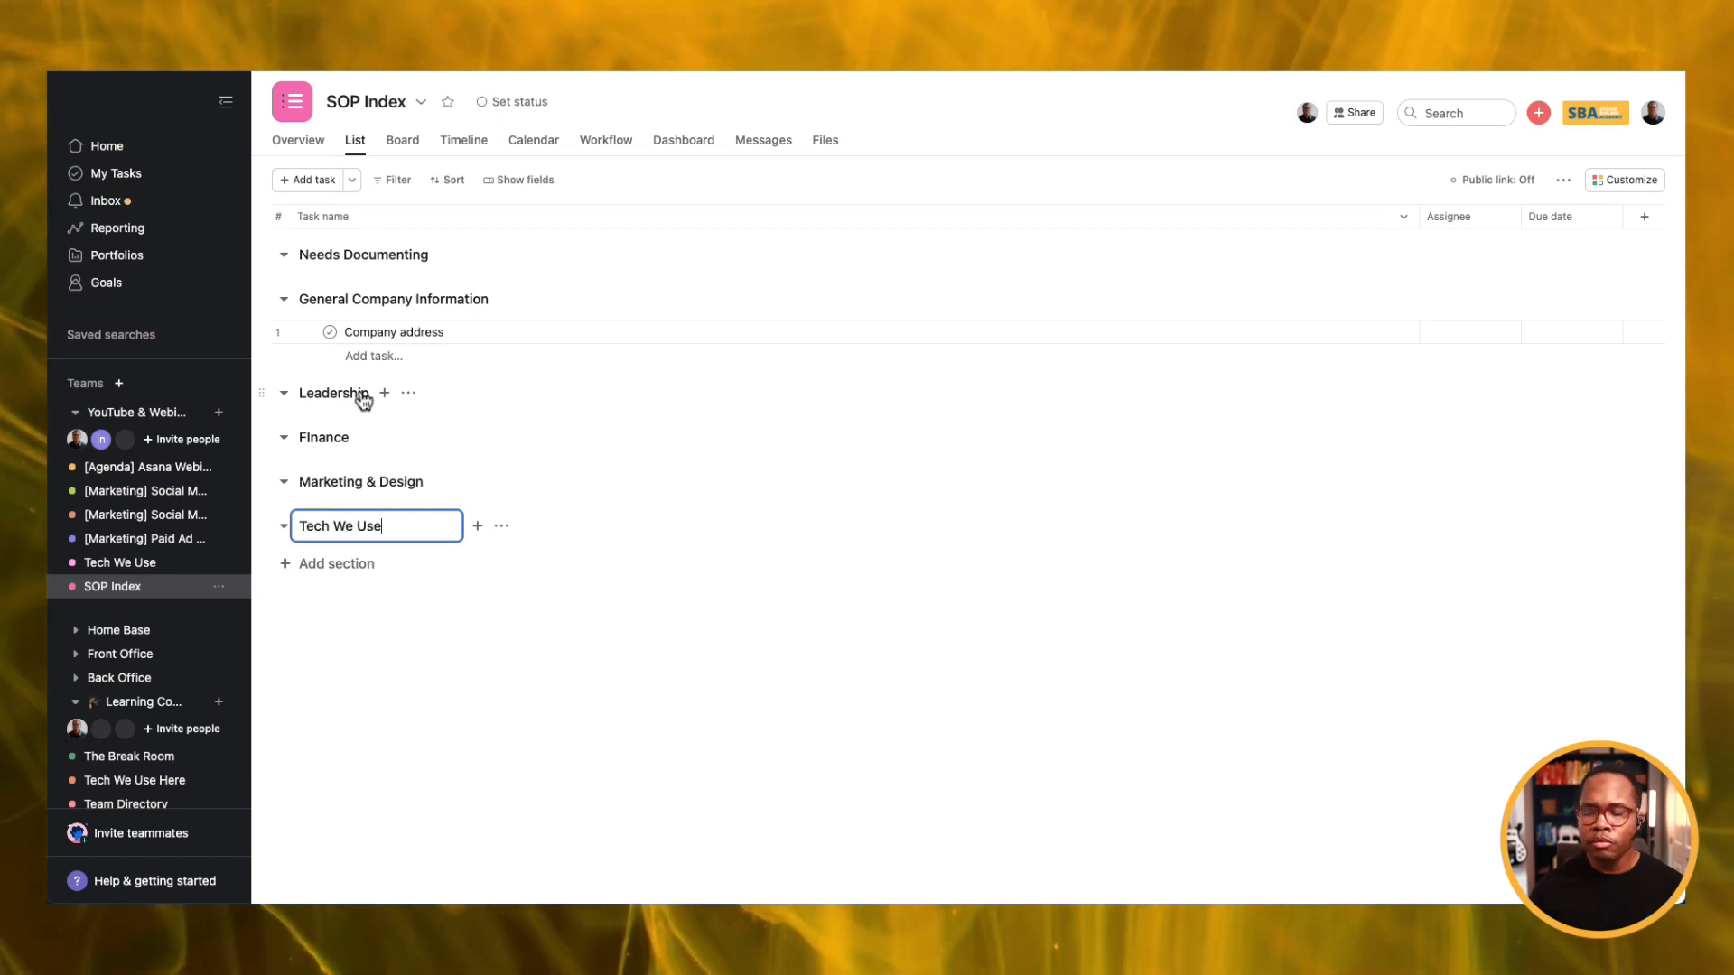
Add all nine Tech We Use tool tasks to SOP Index's Tech We Use section, then open SOP Index.
click(119, 562)
click(357, 143)
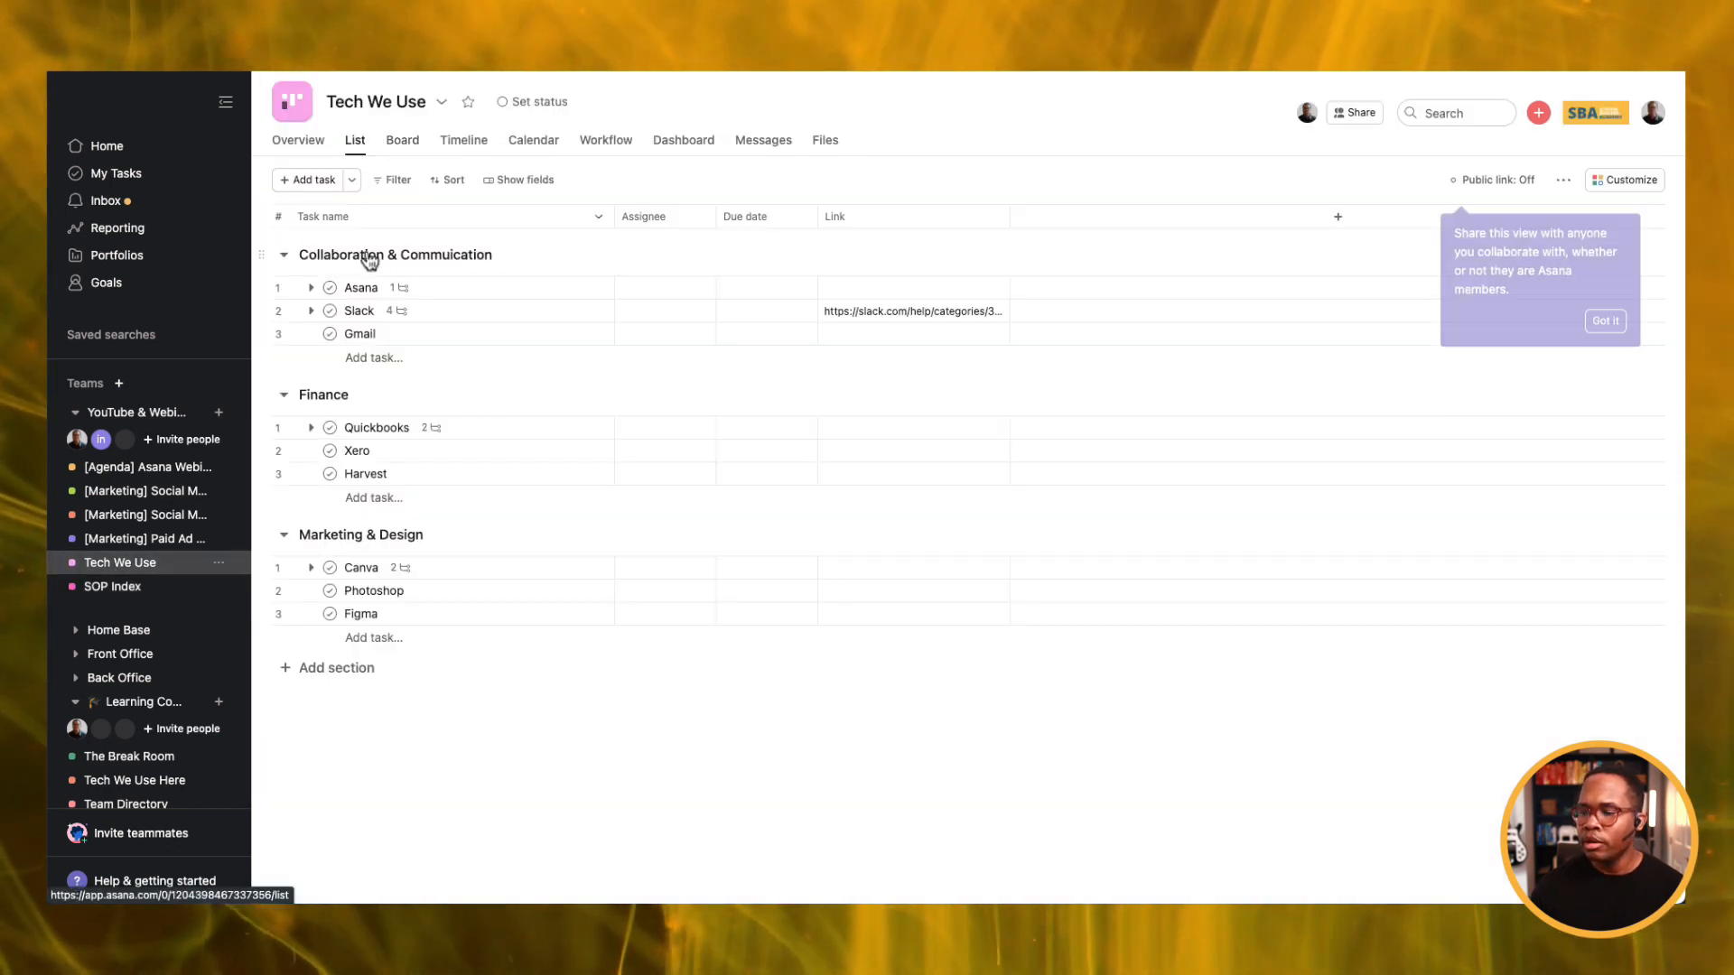
click(353, 288)
shift+click(361, 613)
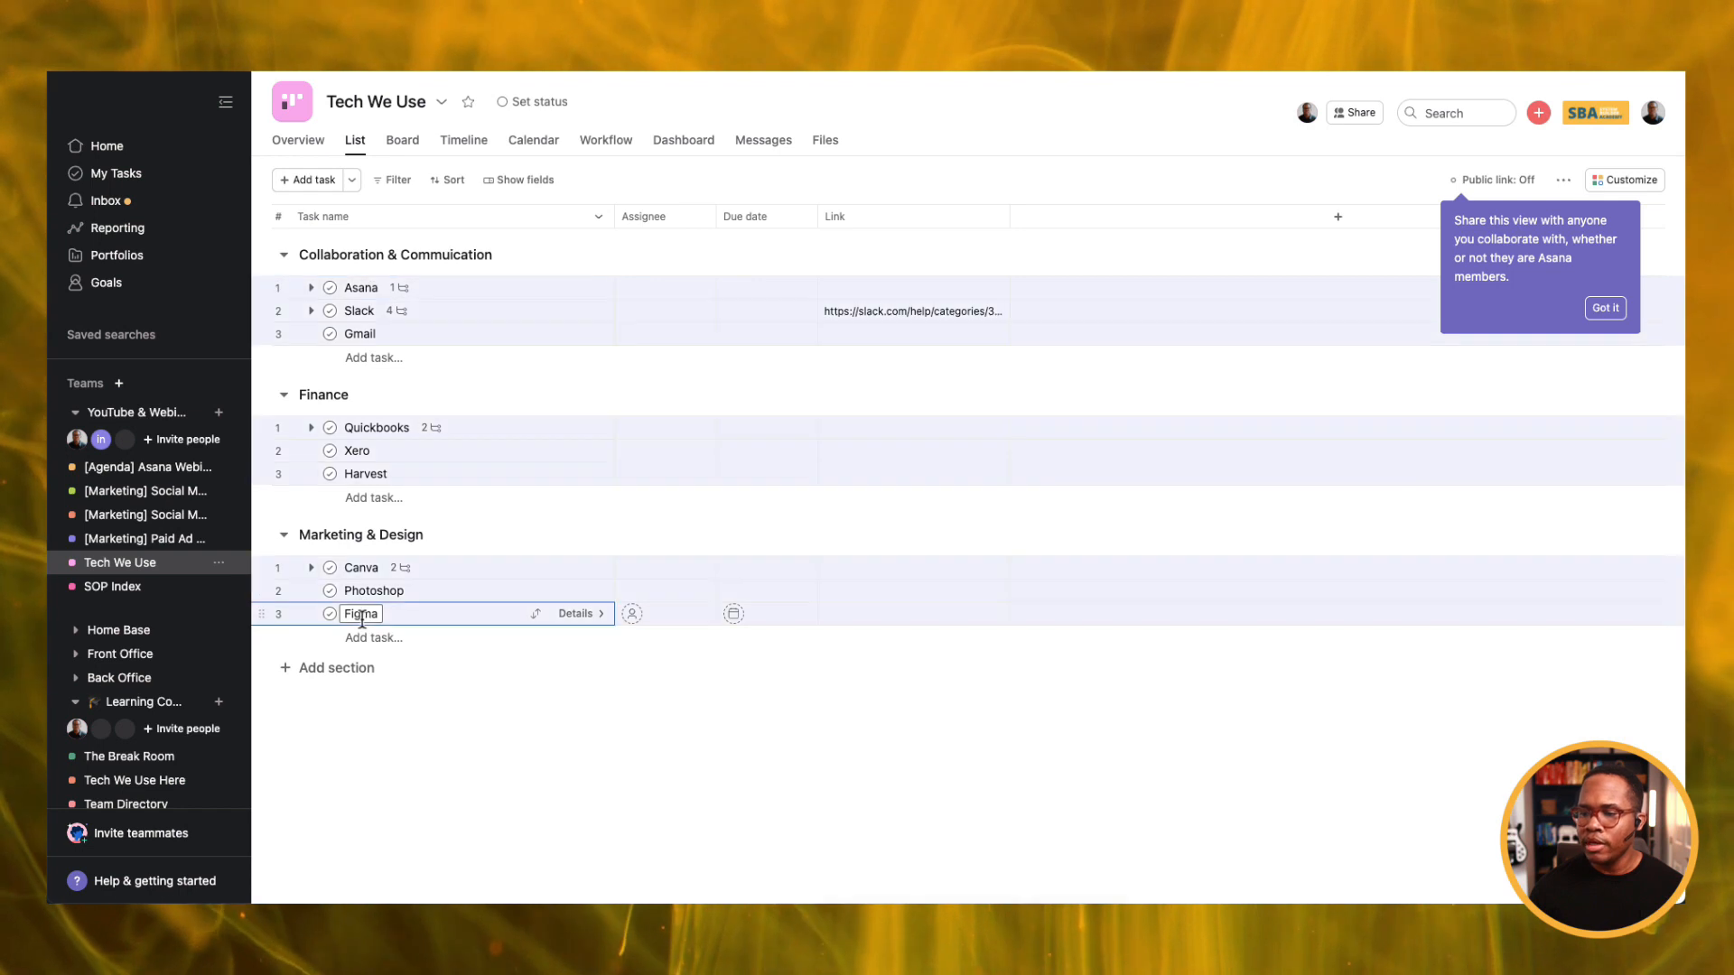
click(971, 843)
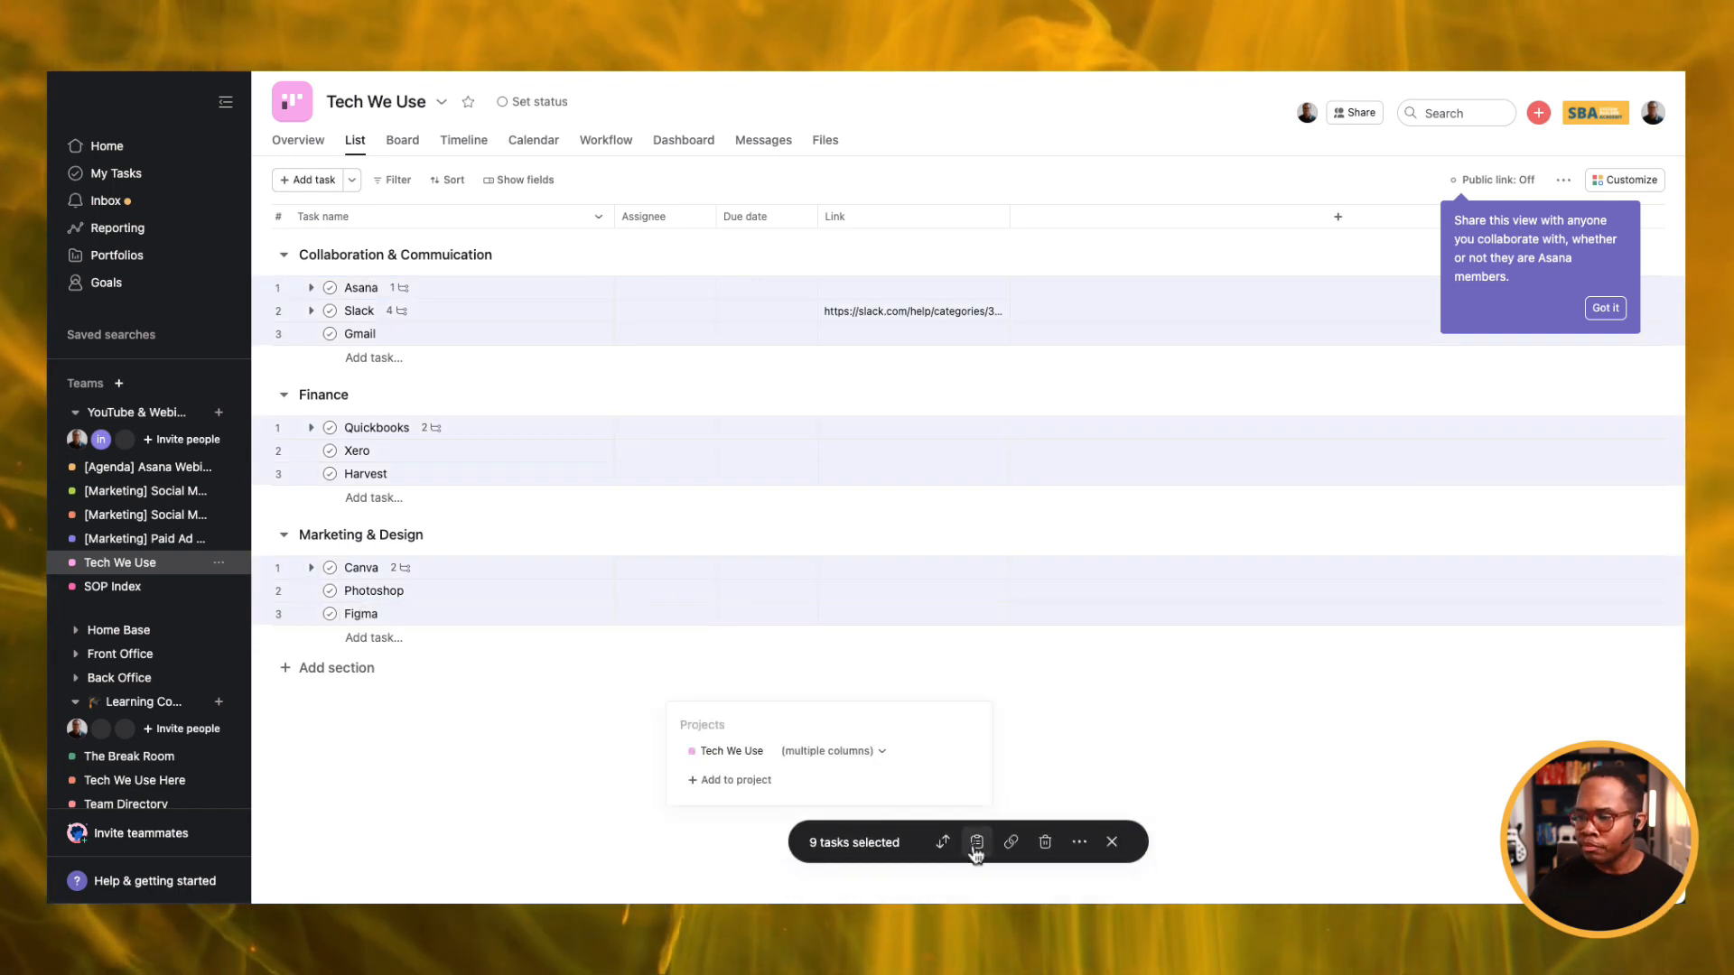
click(709, 780)
text(sop)
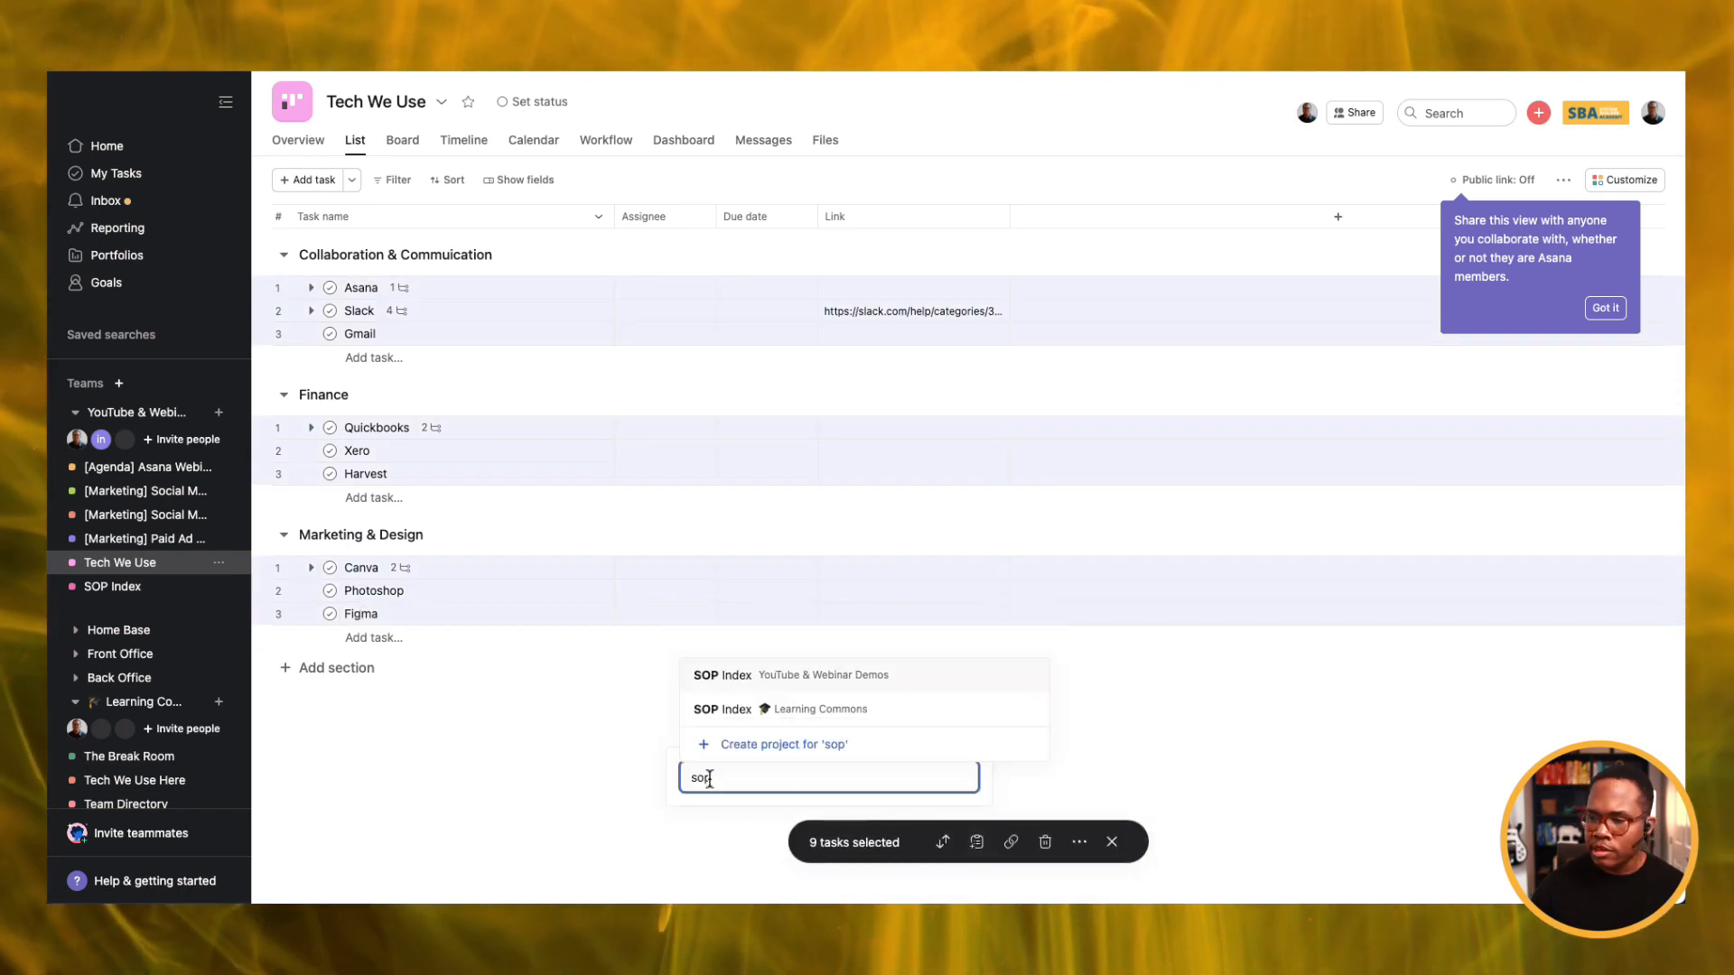
click(794, 690)
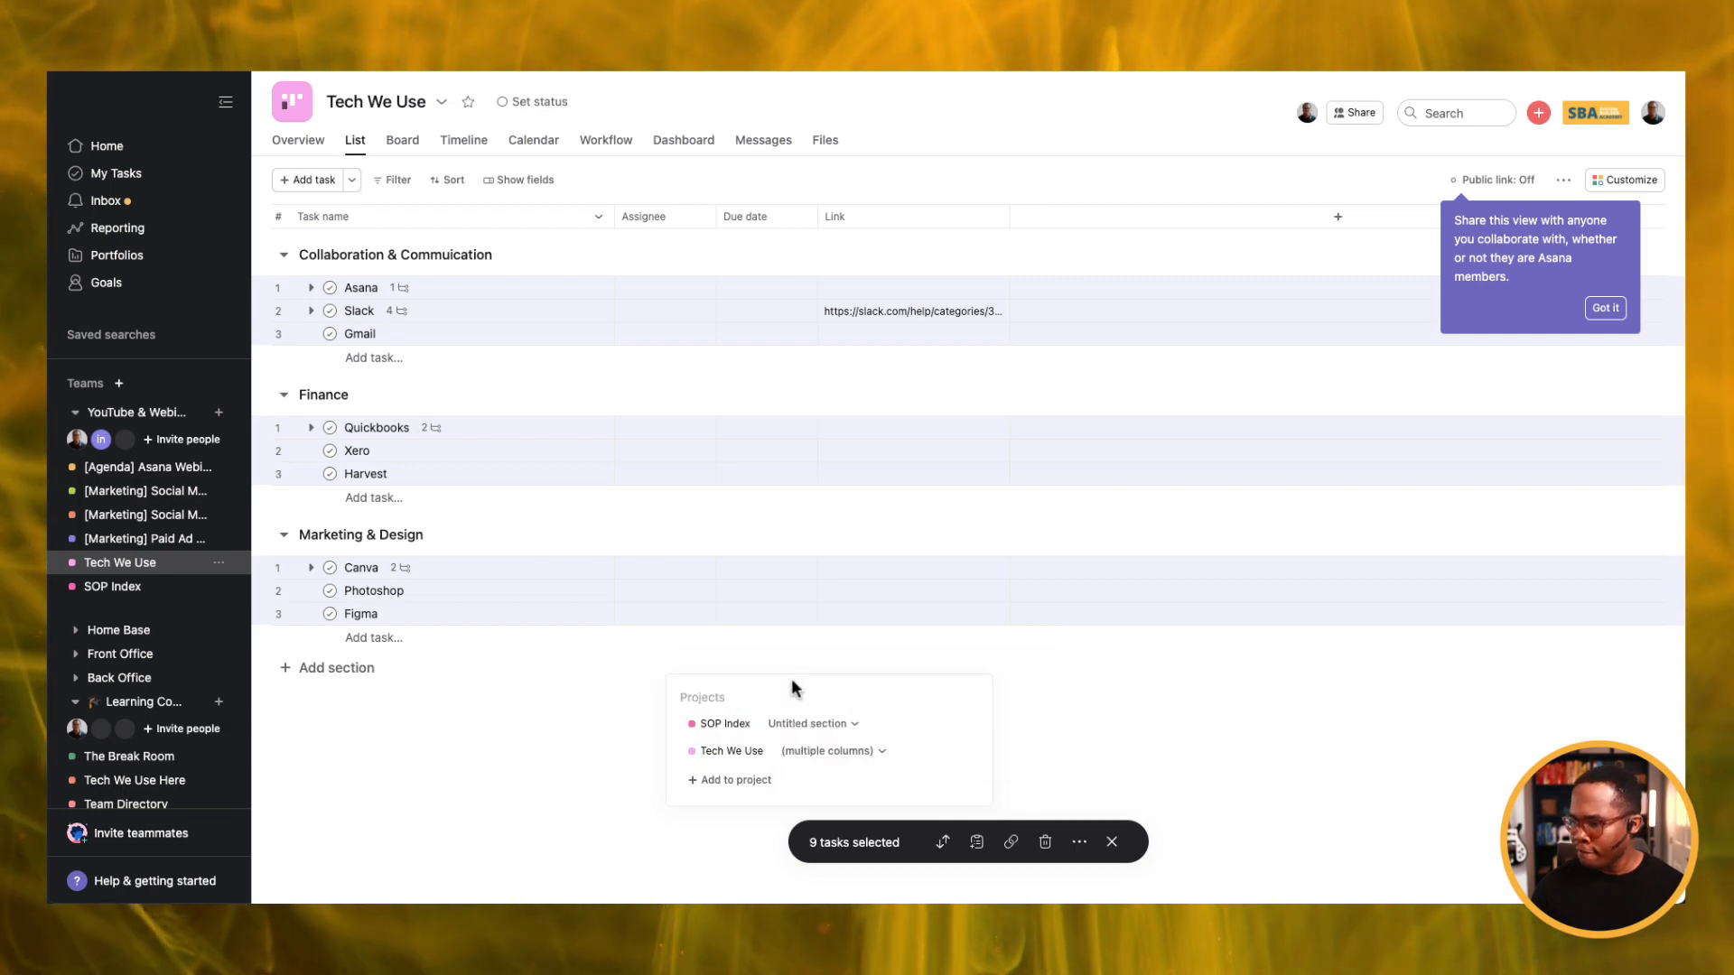
click(812, 725)
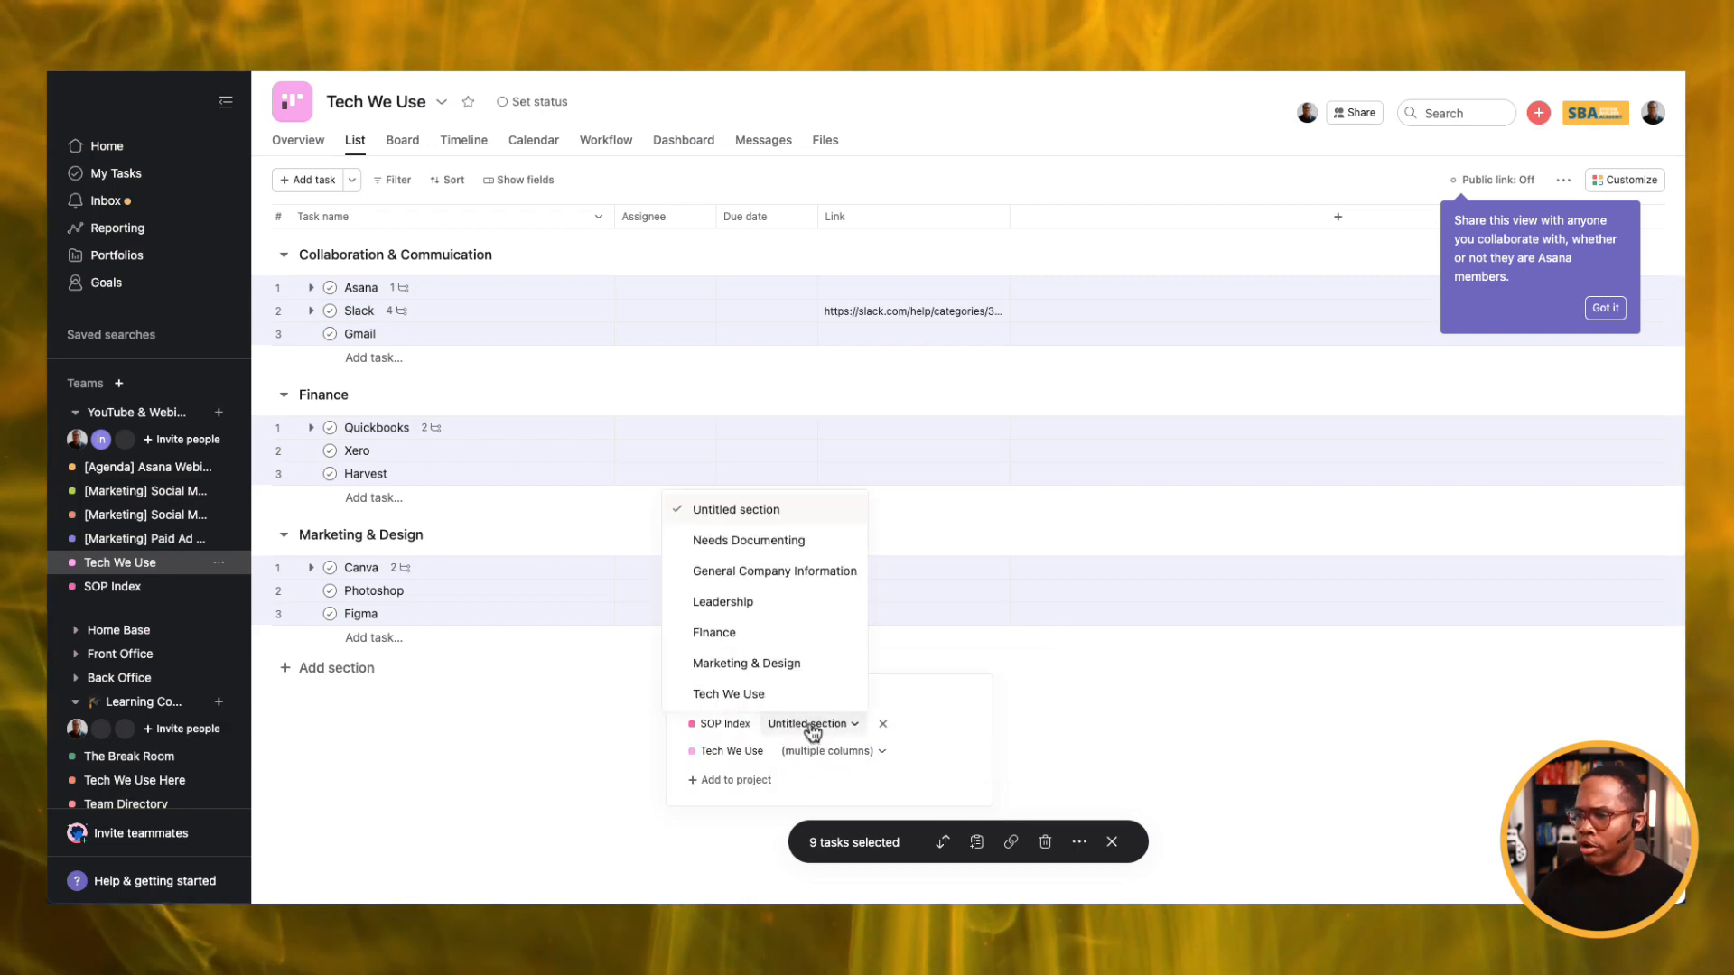
click(755, 694)
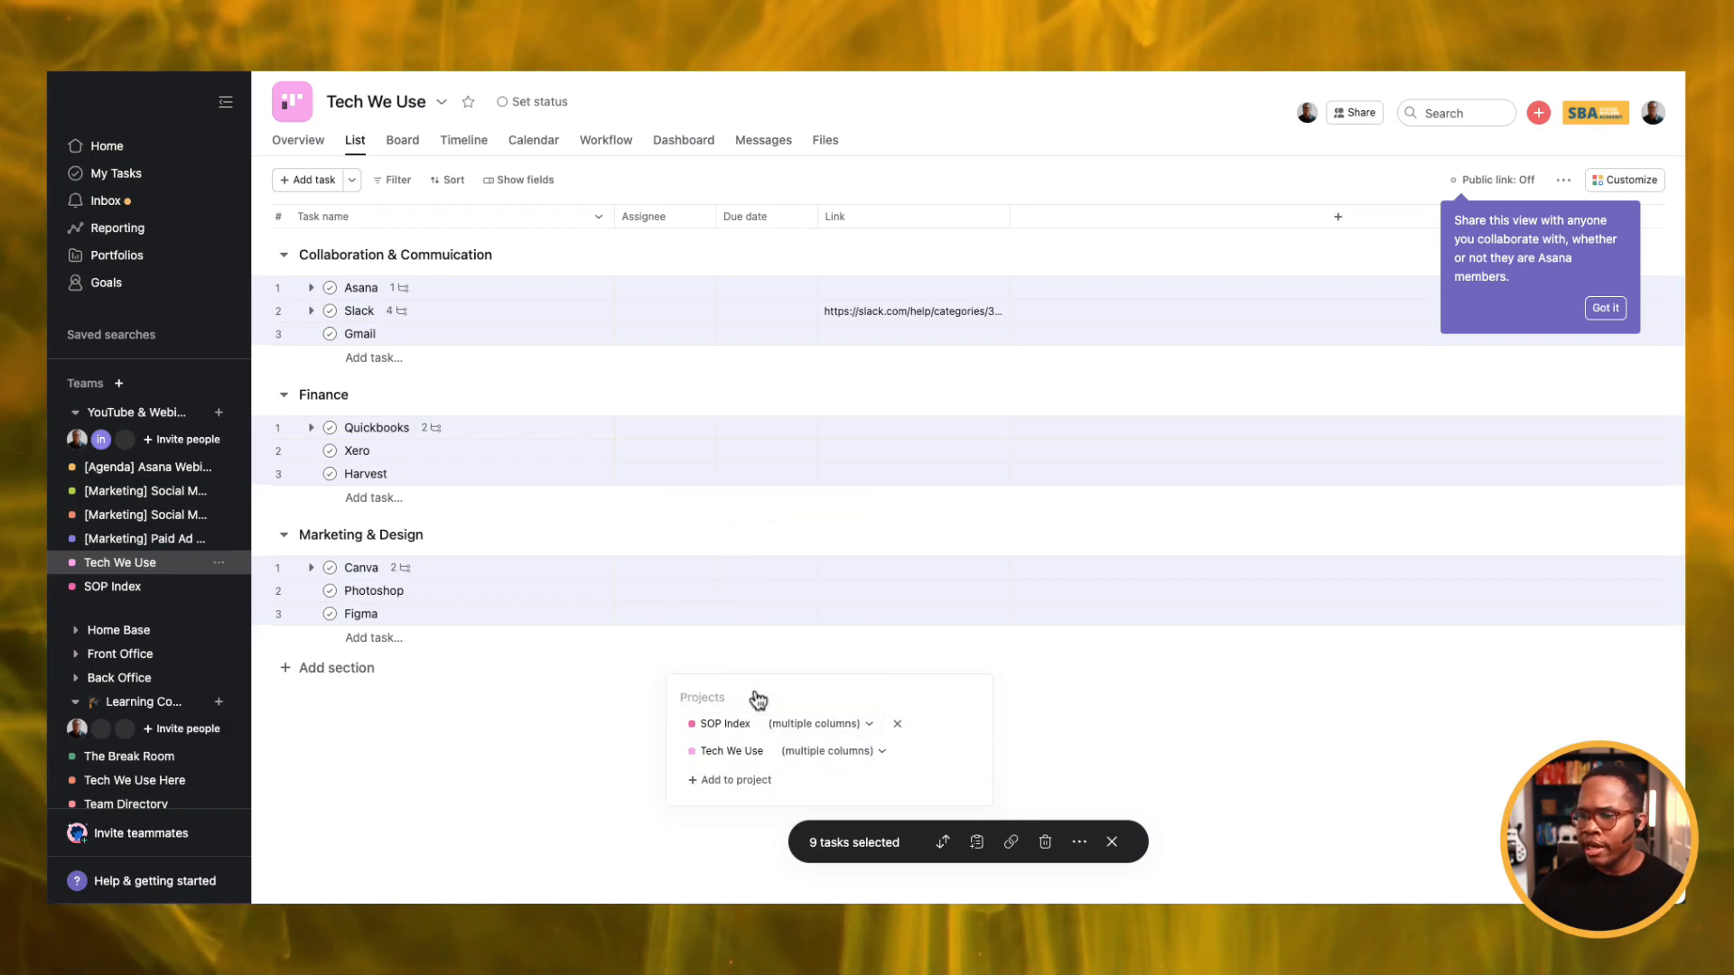
click(112, 587)
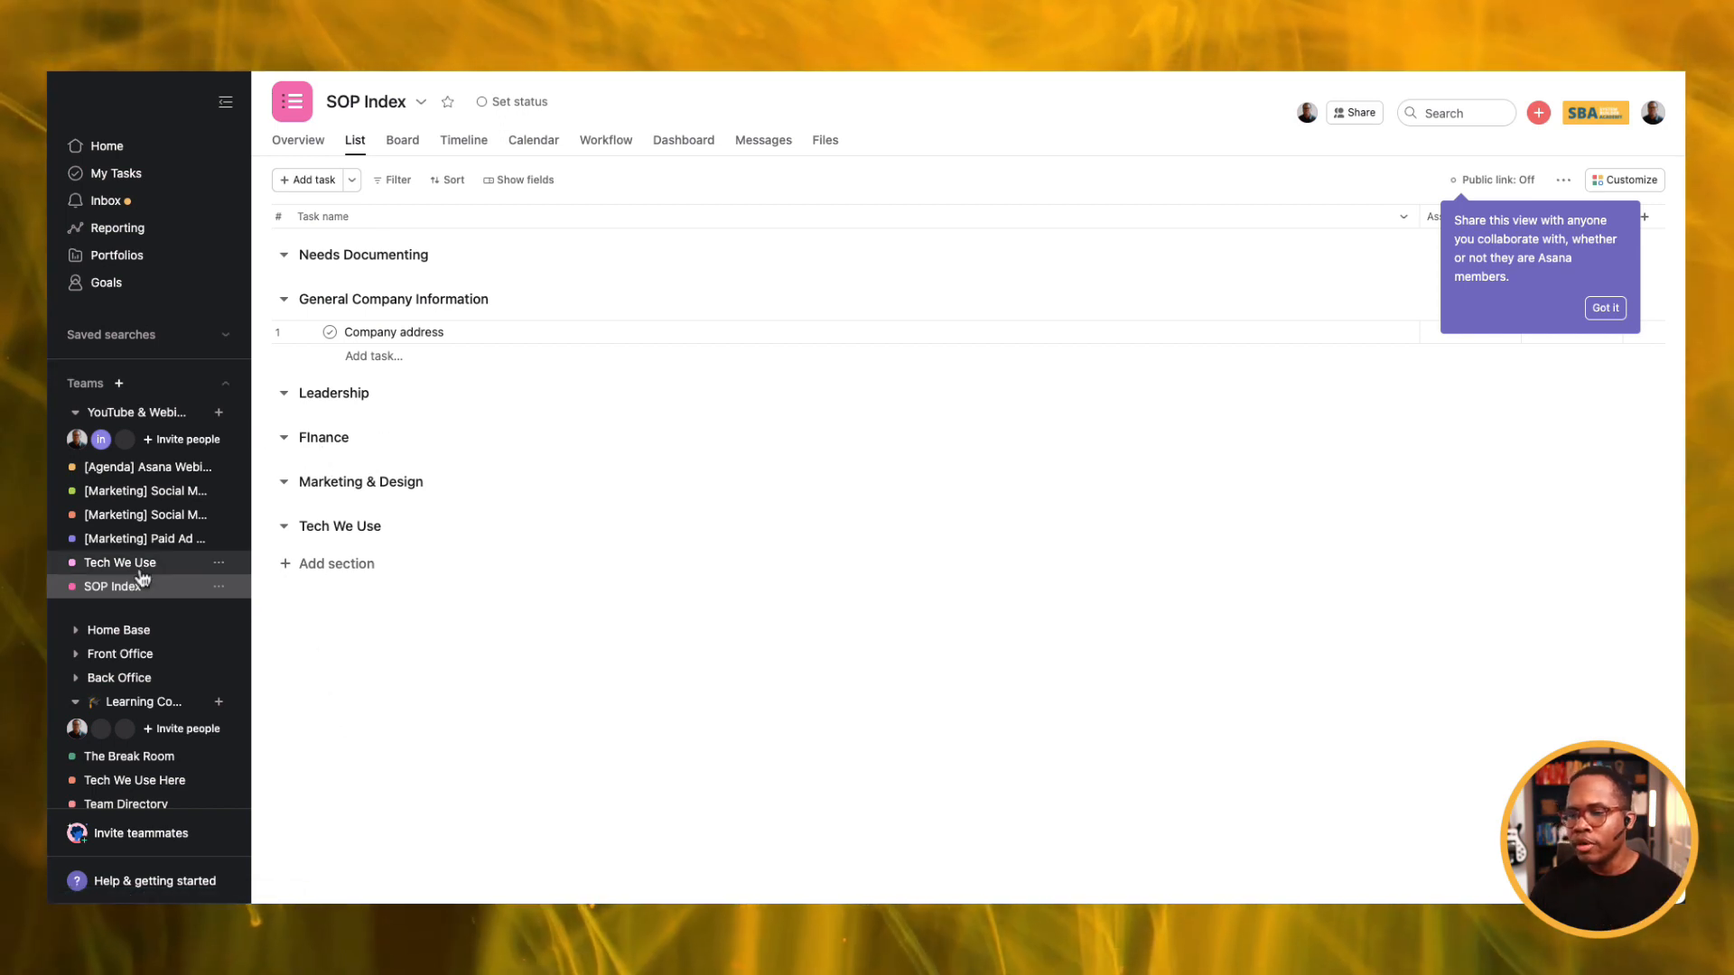
Check the Asana task in SOP Index, then open its 'How to submit expense reports in Asana' subtask on the board.
click(279, 533)
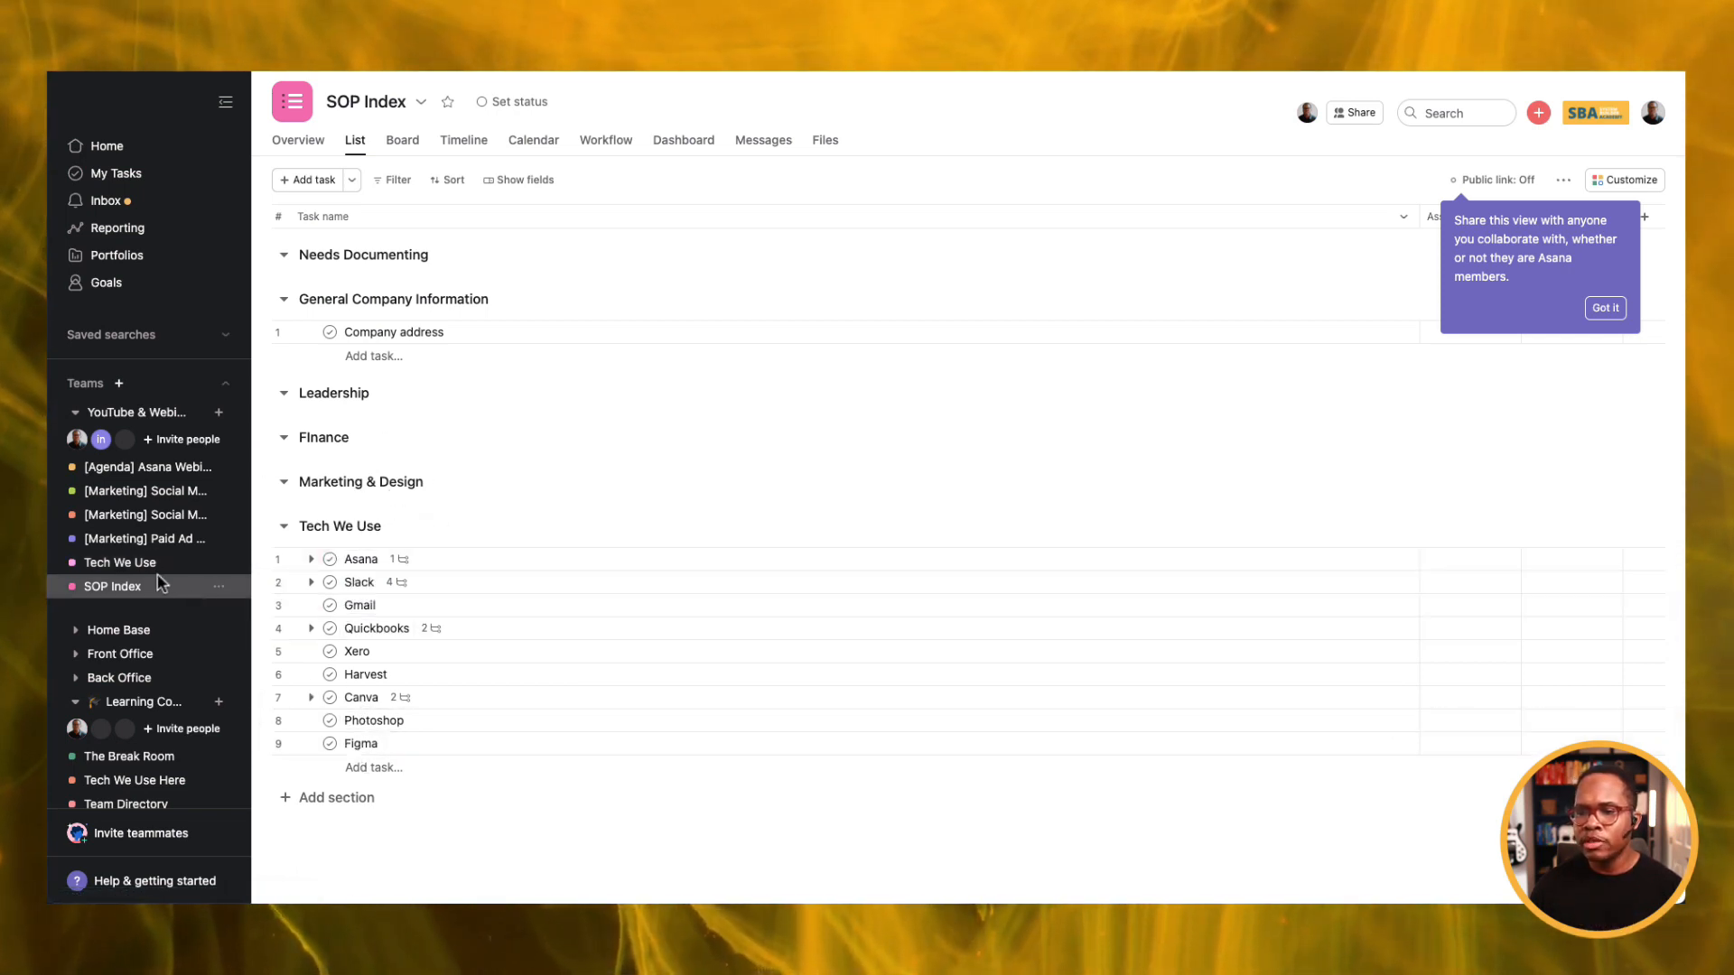
click(310, 559)
click(311, 559)
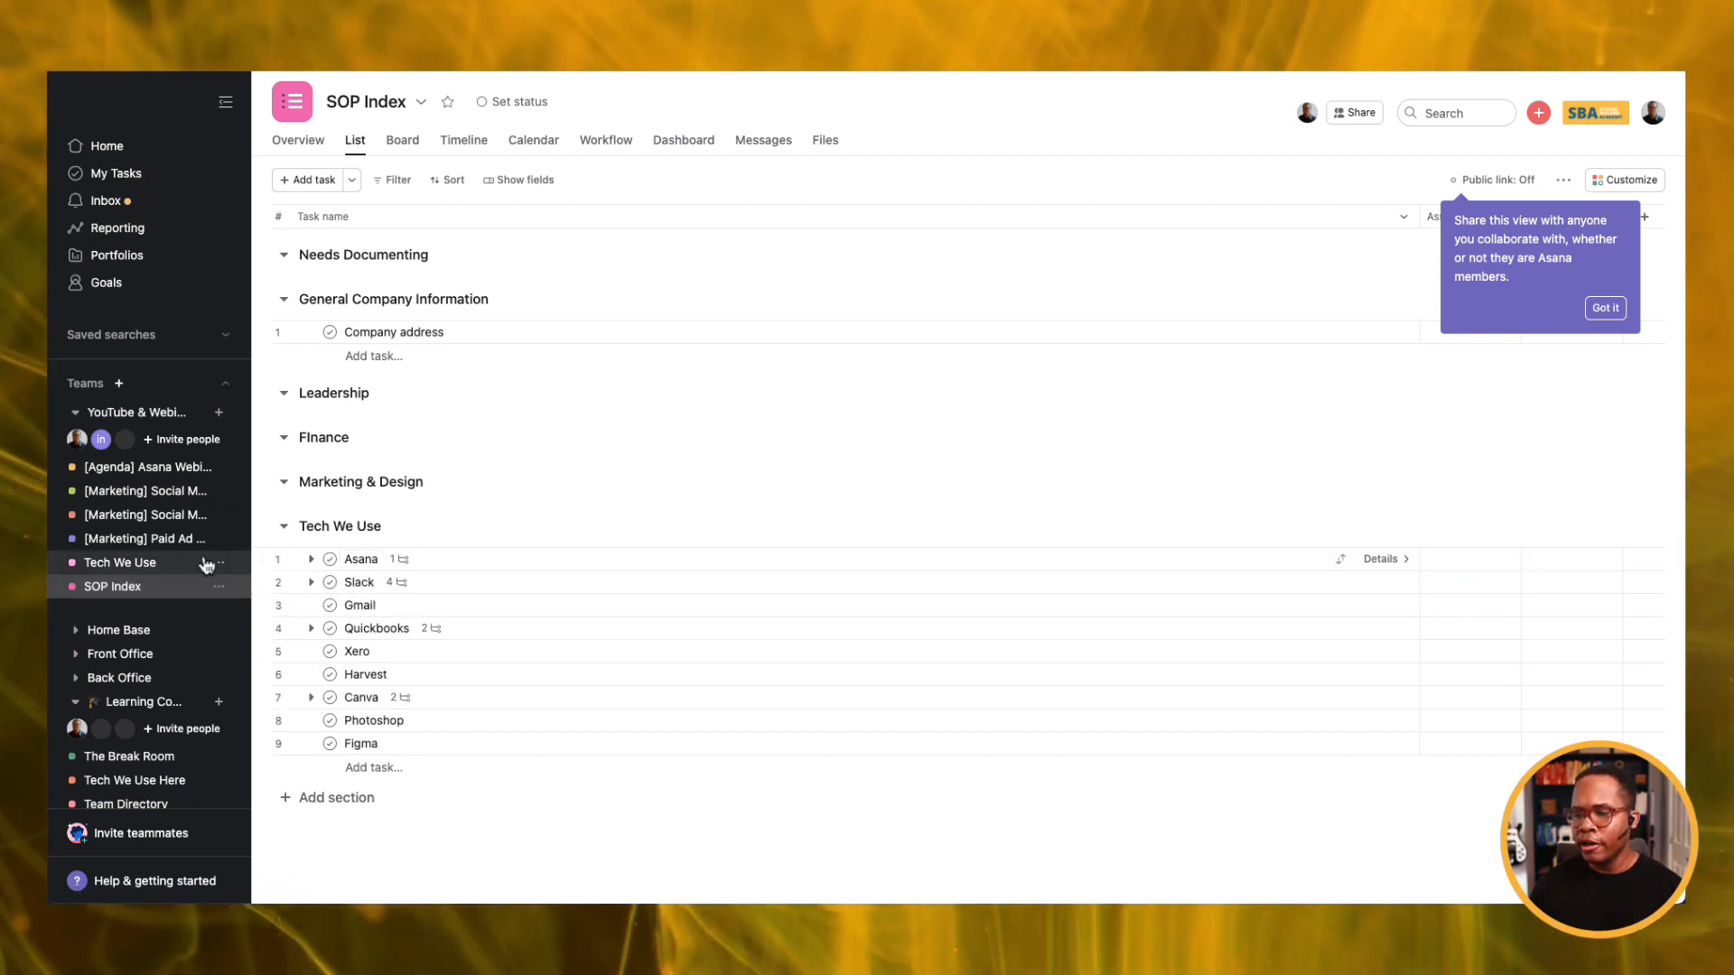
click(152, 563)
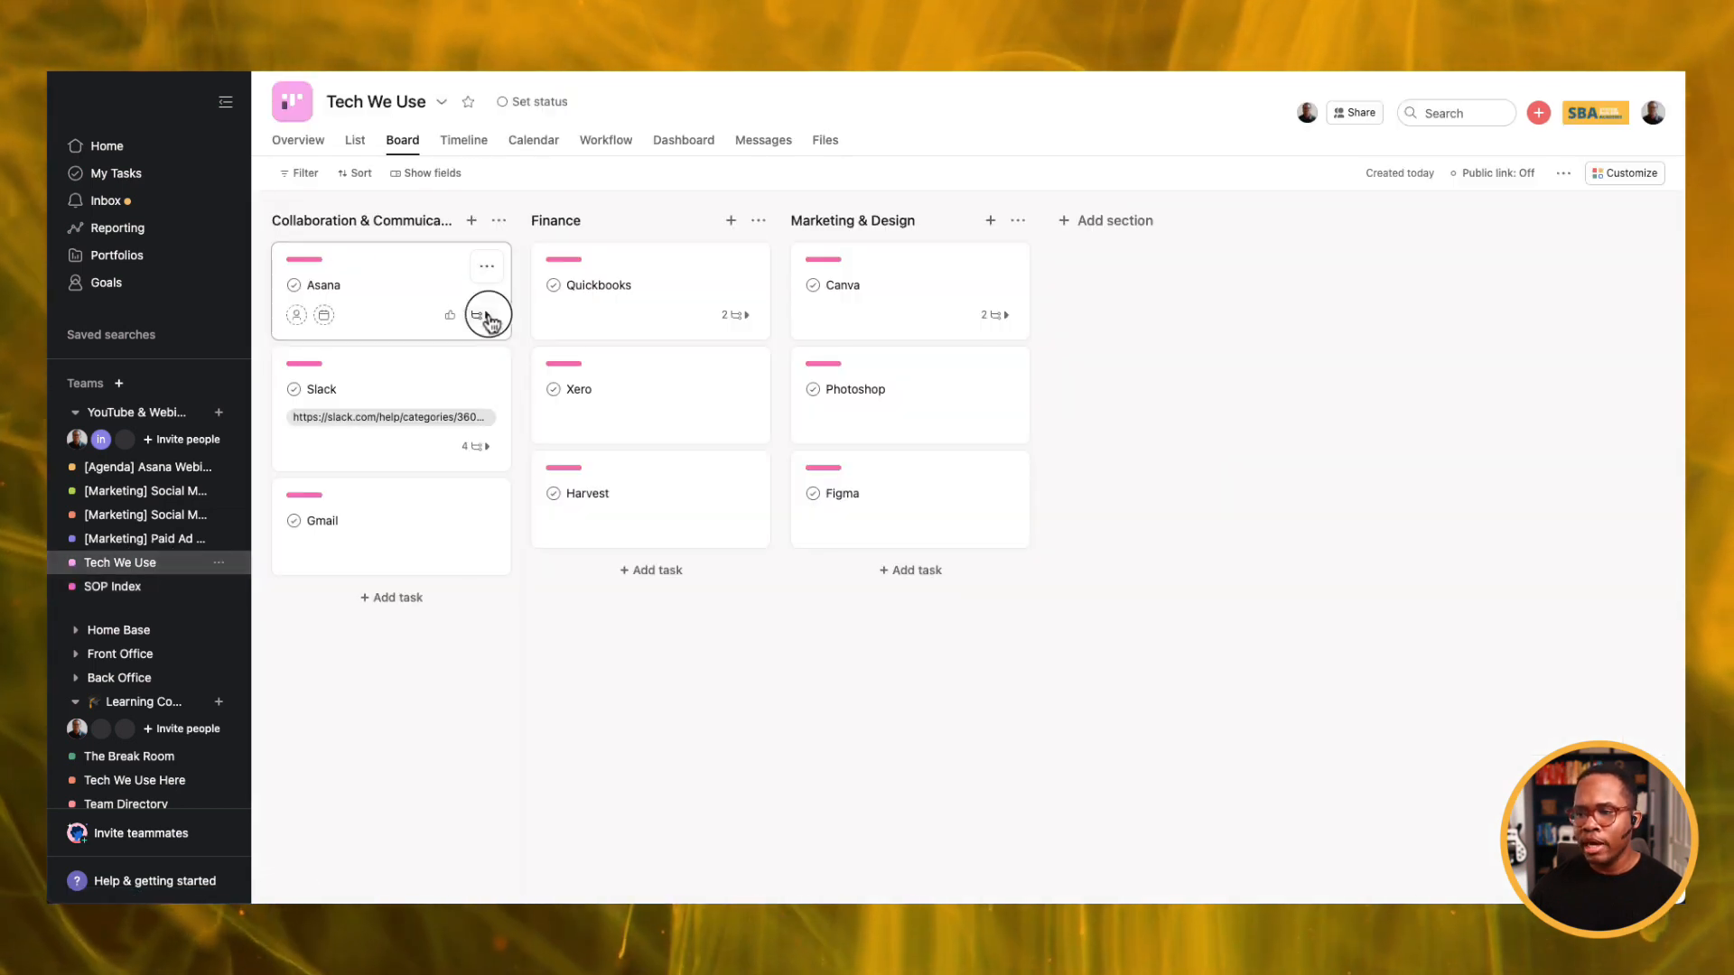
click(479, 314)
click(406, 359)
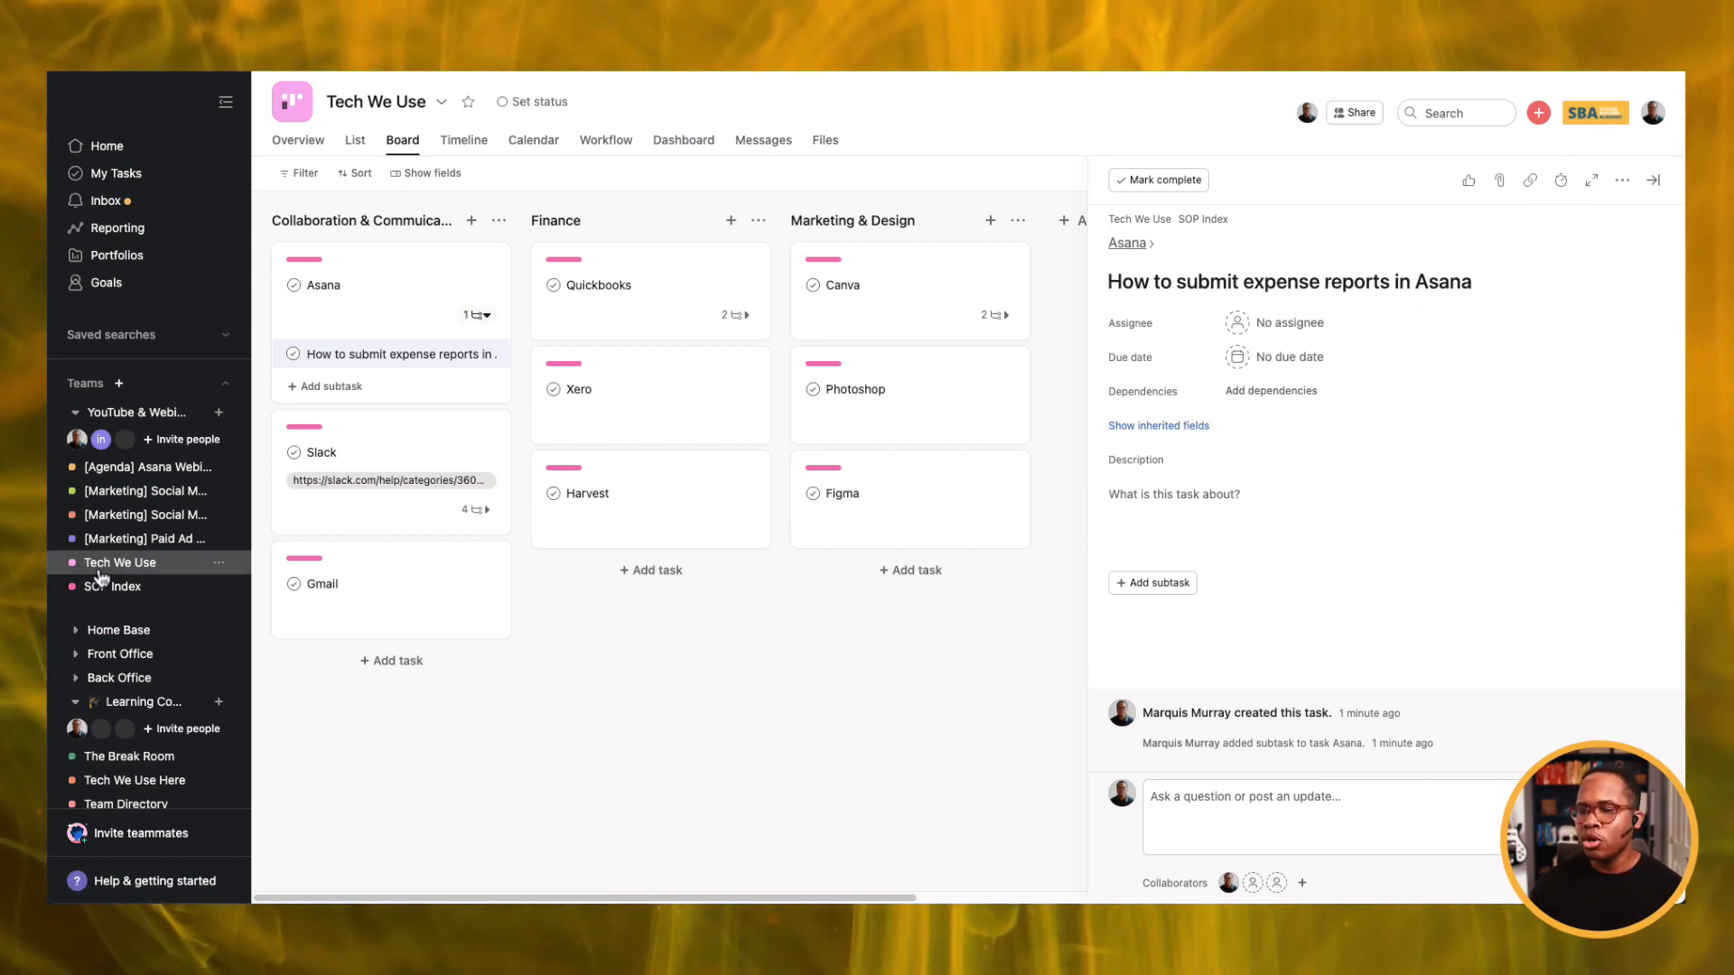
Look over SOP Index's sections, including the Finance title, then return to the Tech We Use board.
click(115, 587)
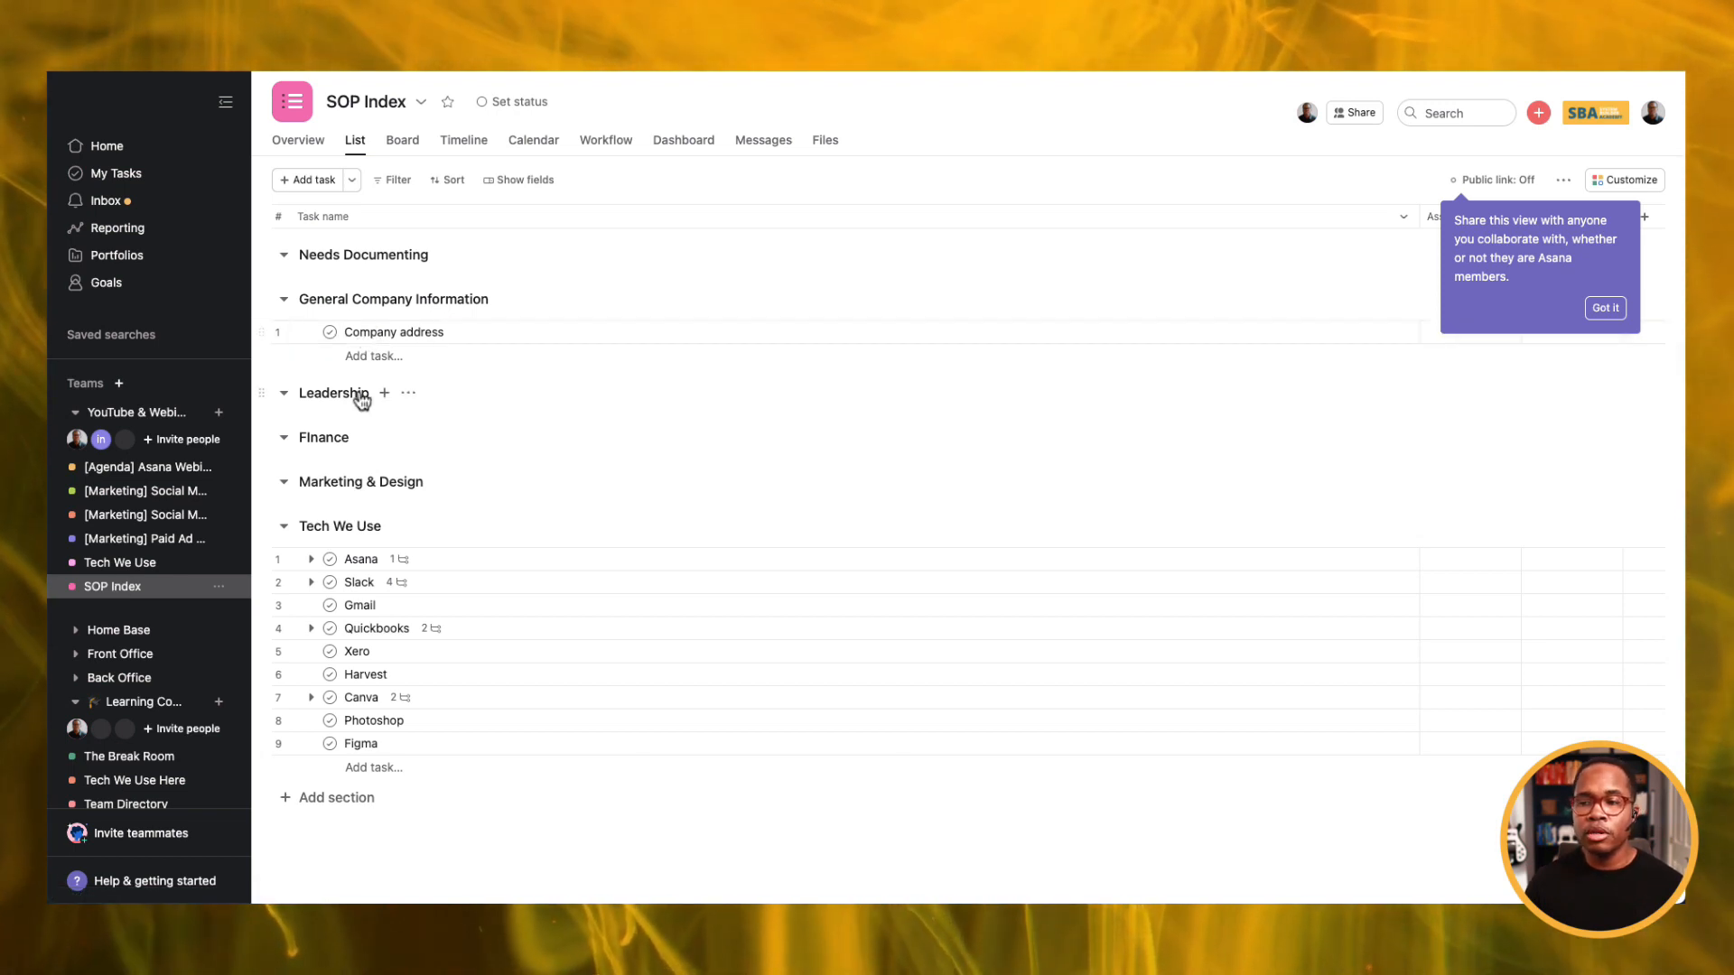
click(312, 438)
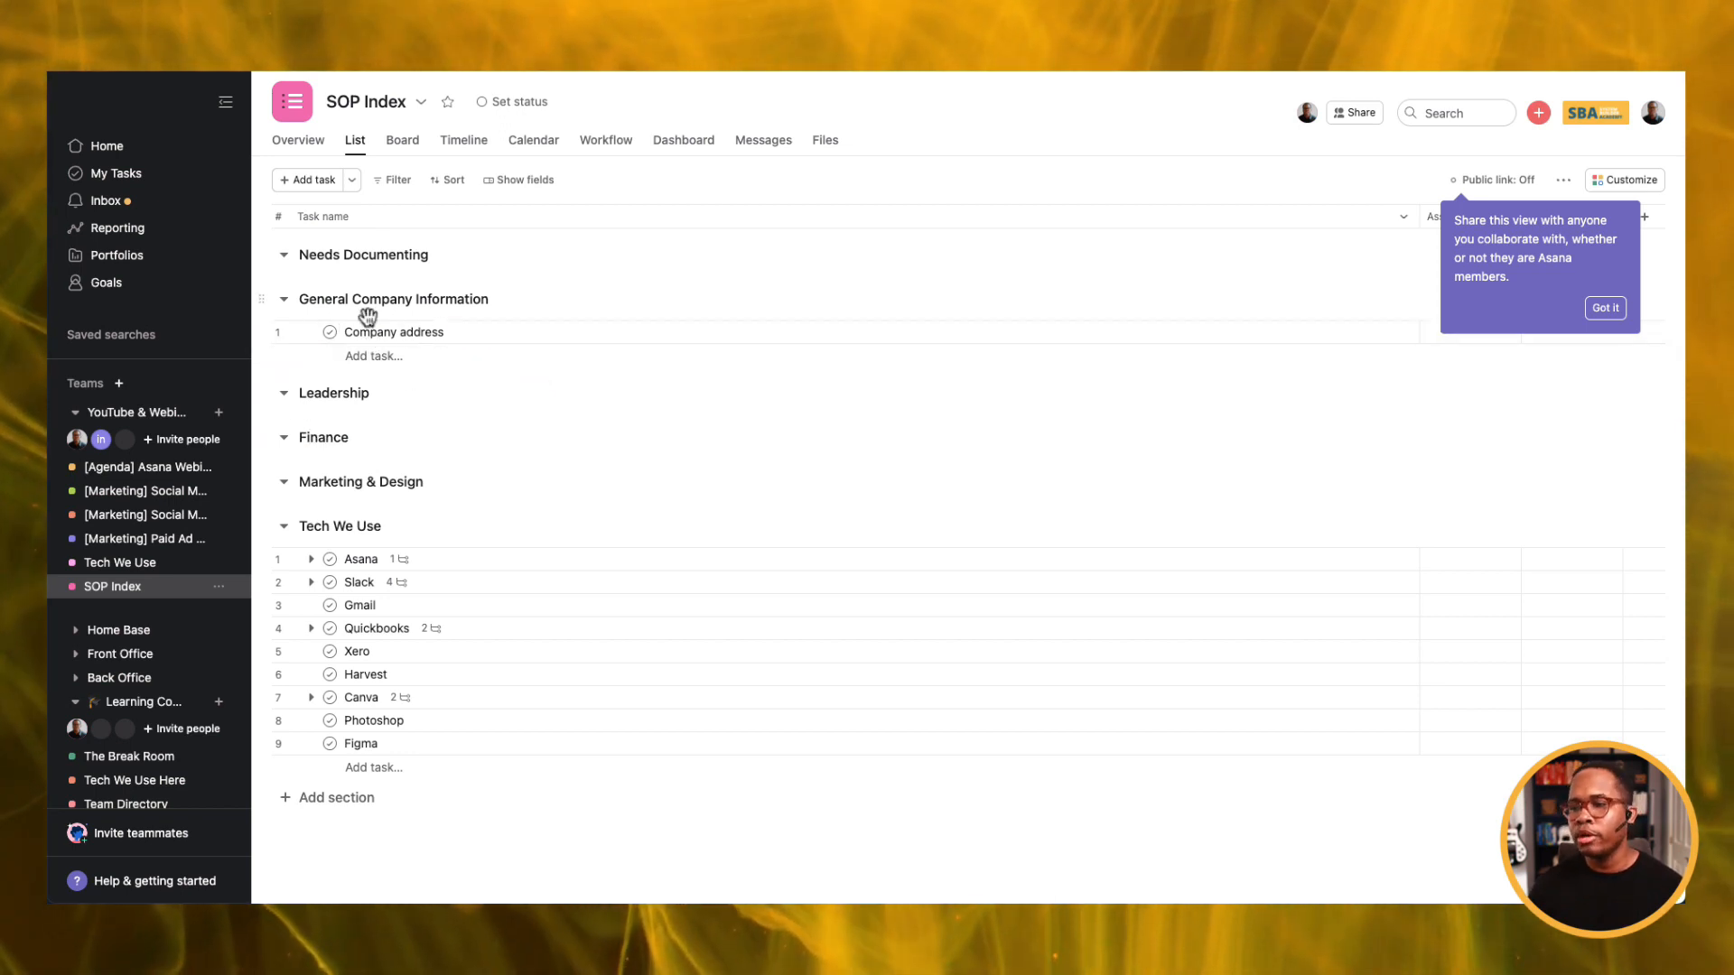
click(122, 563)
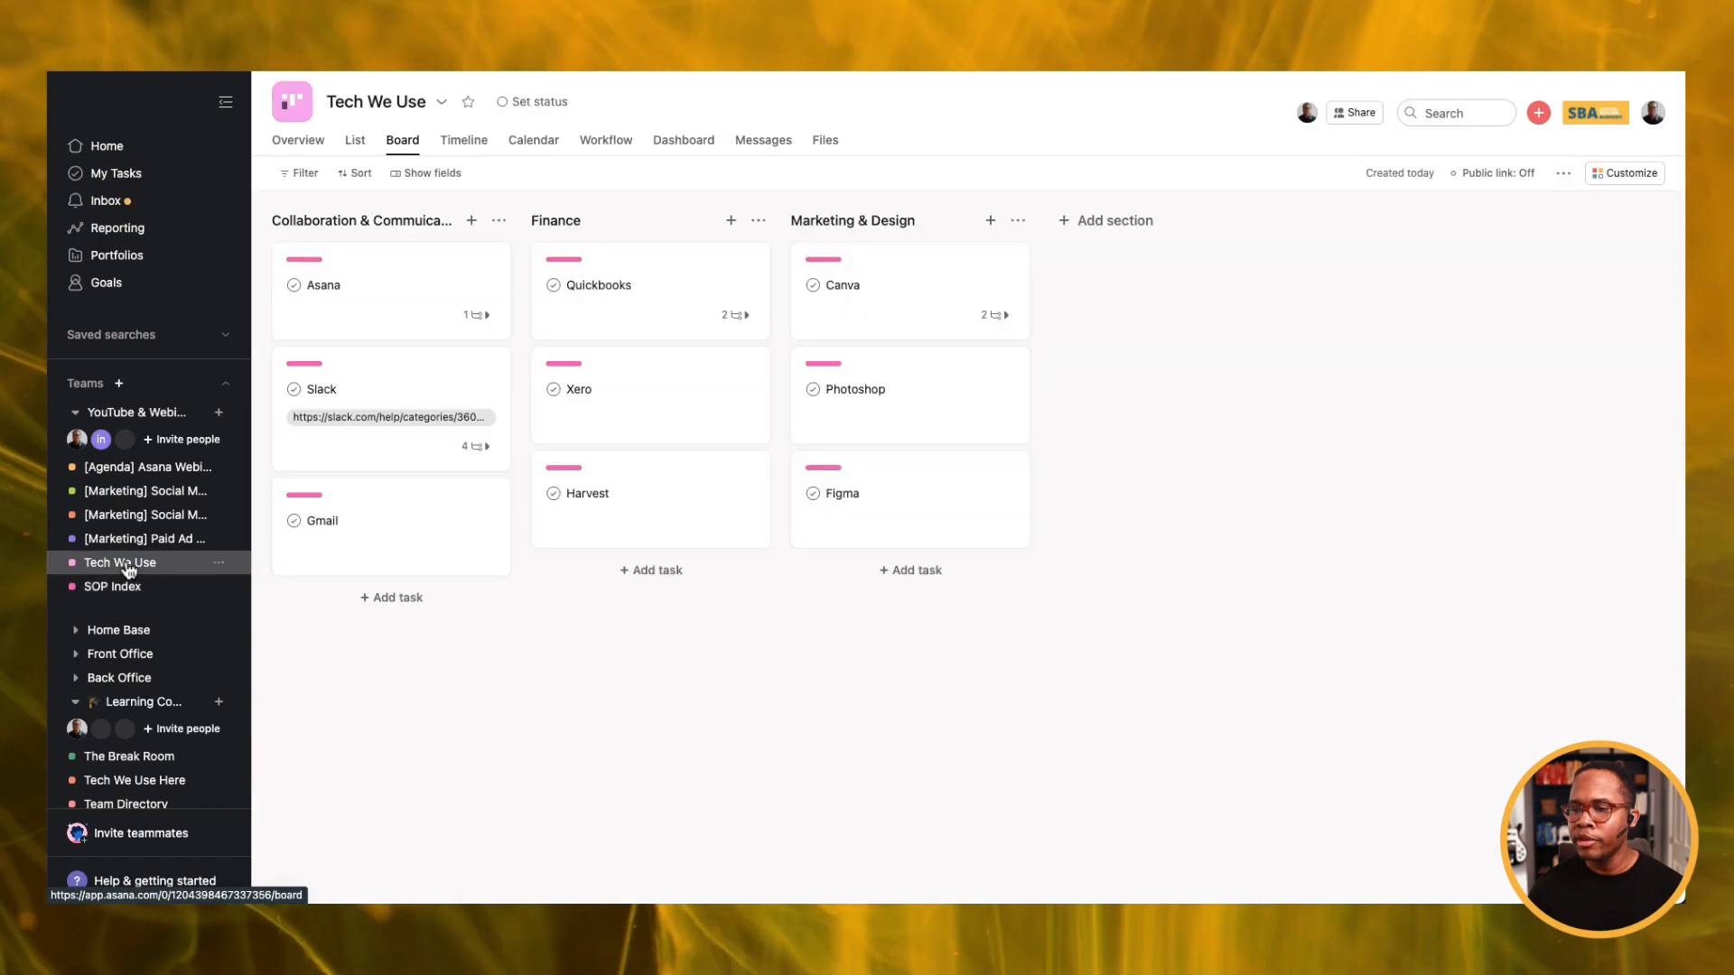
Add the Asana expense reports subtask to SOP Index under General Company Information, and verify it there.
click(483, 316)
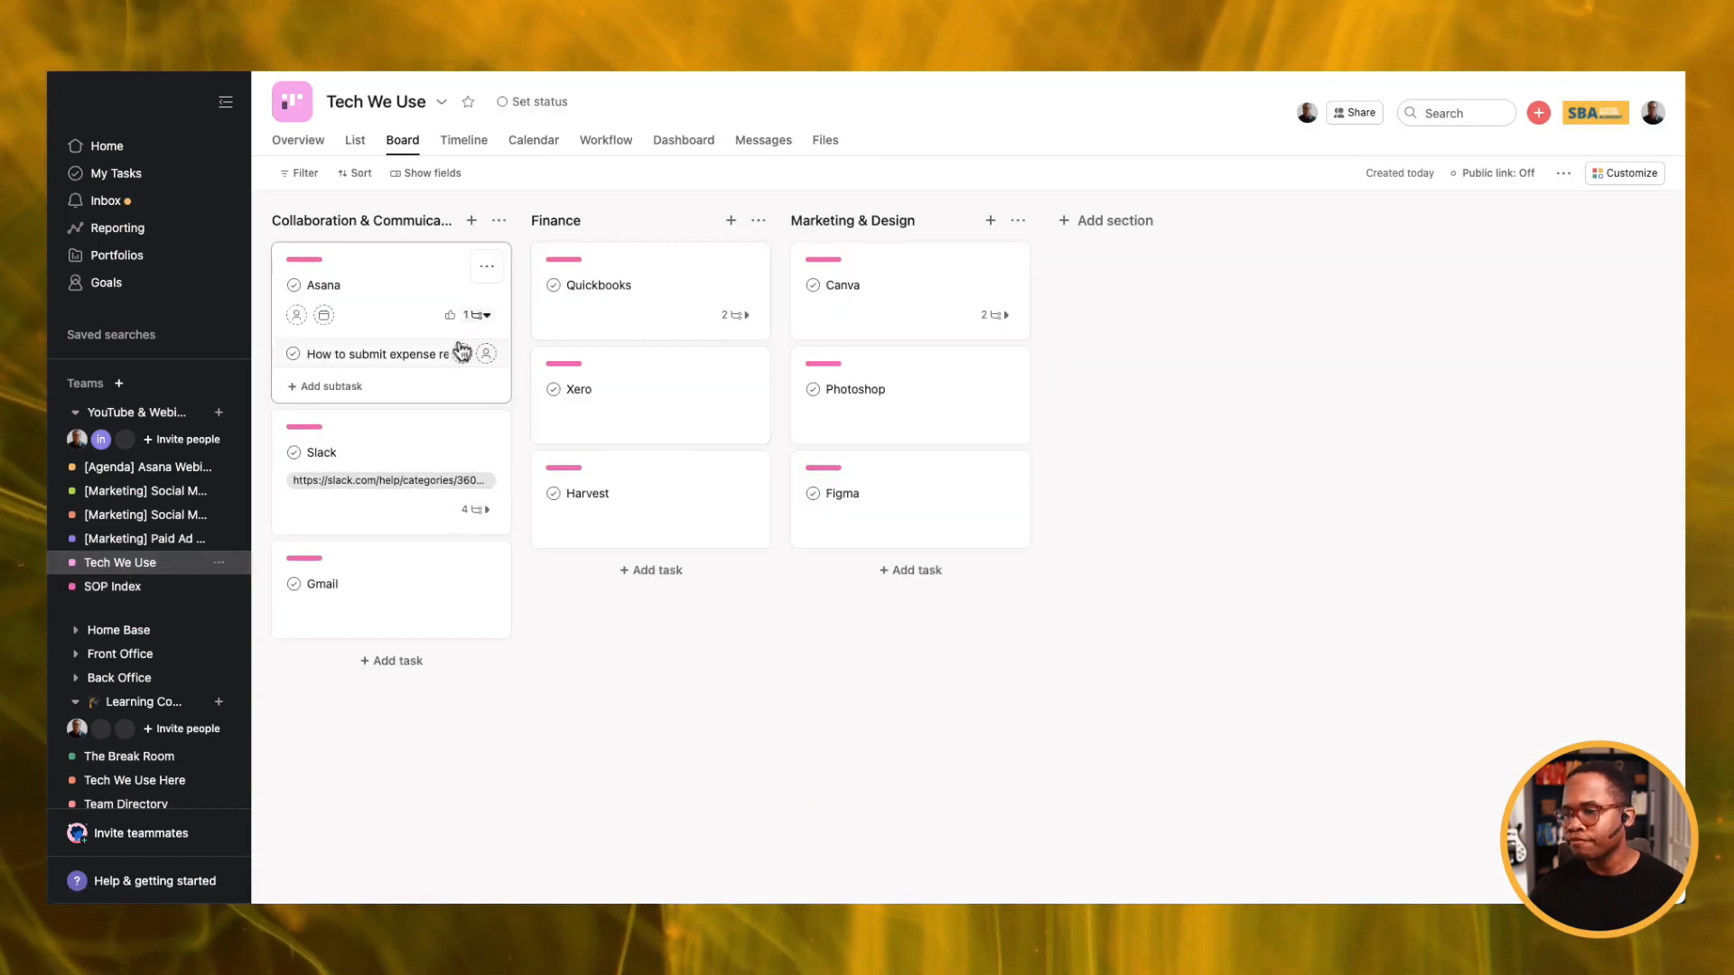
click(435, 356)
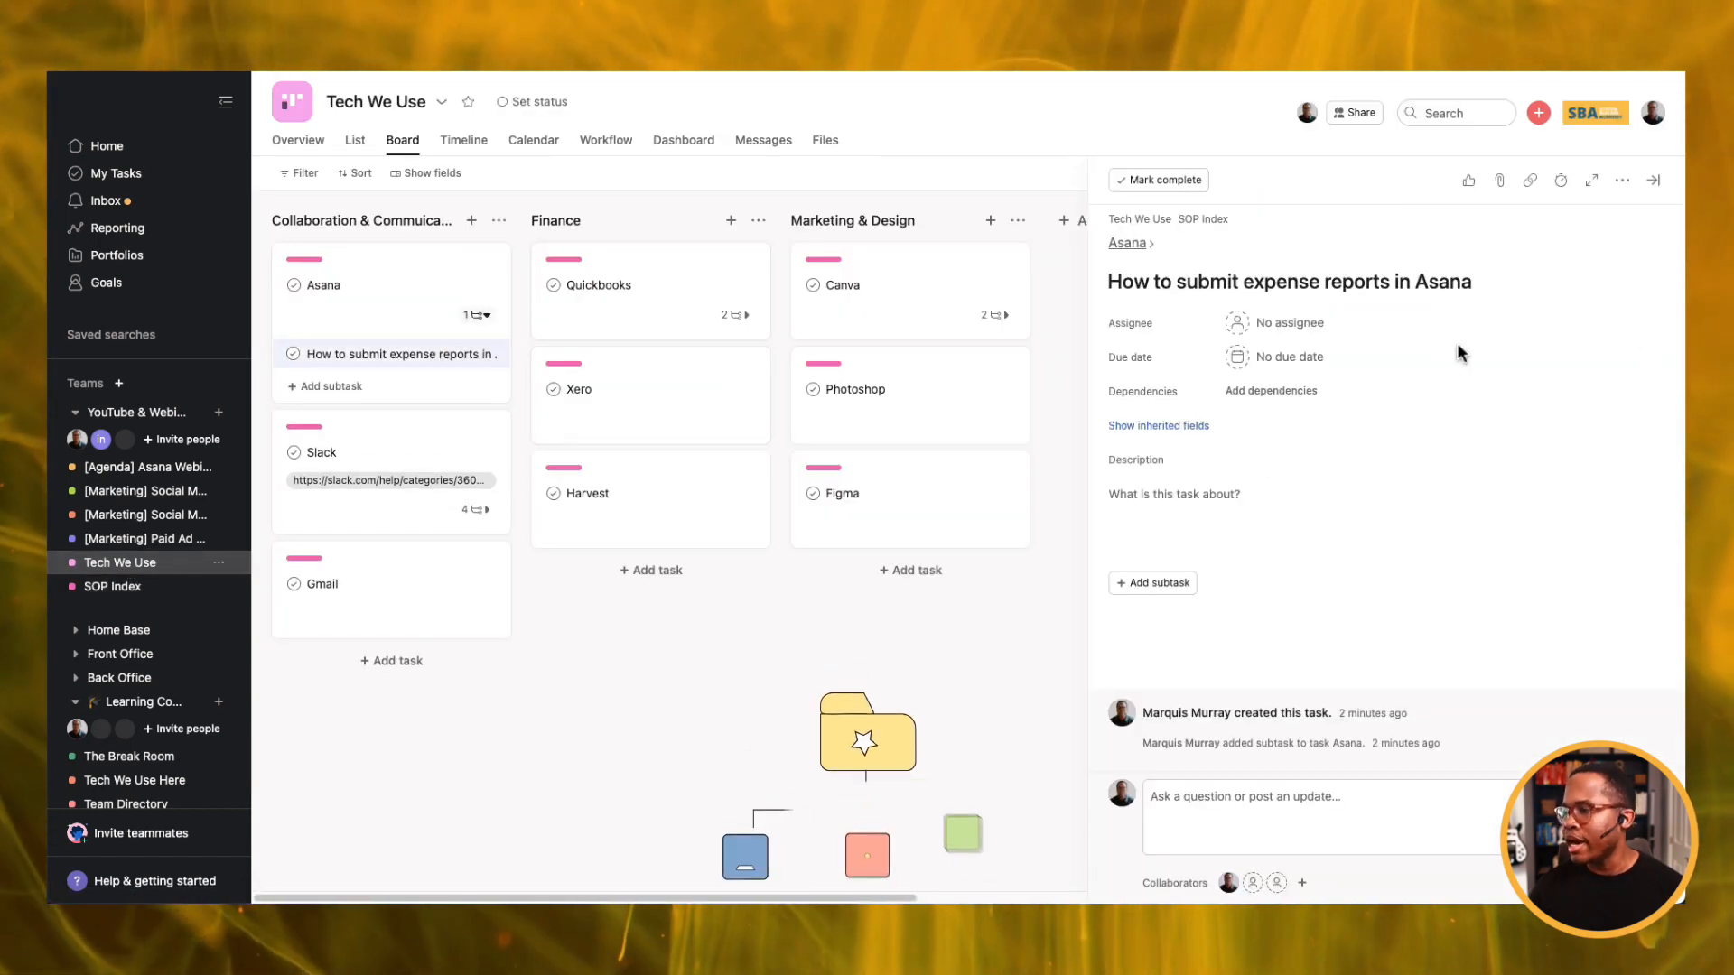
key(Tab+p)
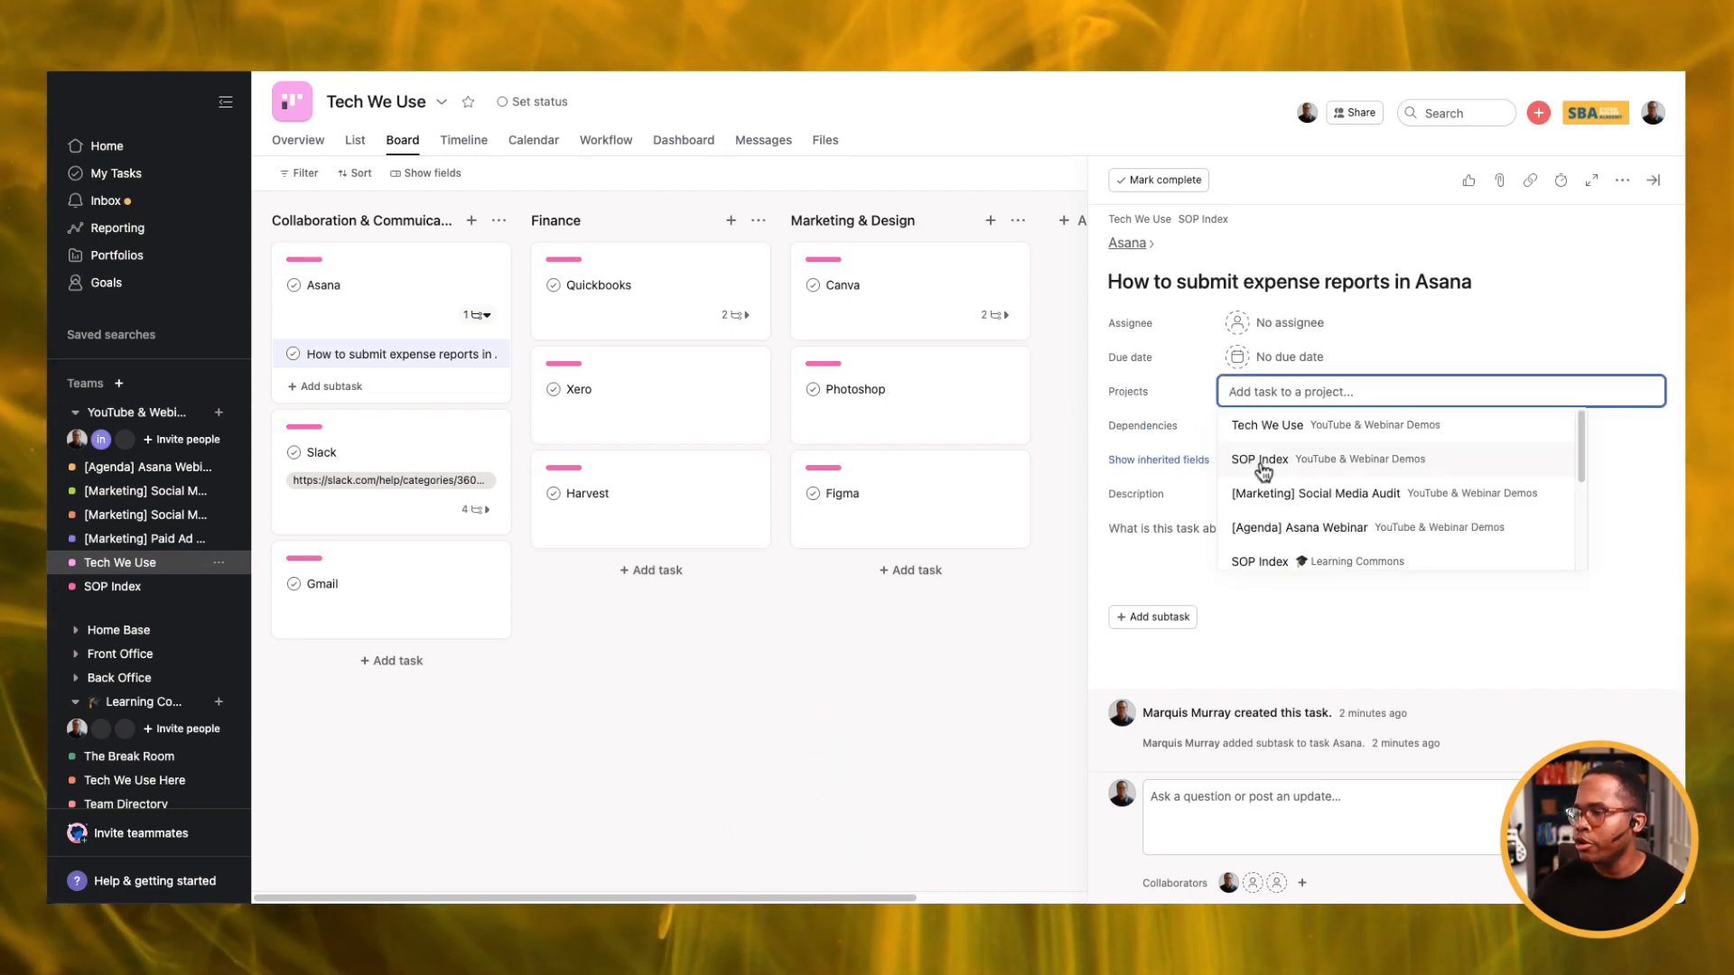
click(1260, 461)
click(1339, 393)
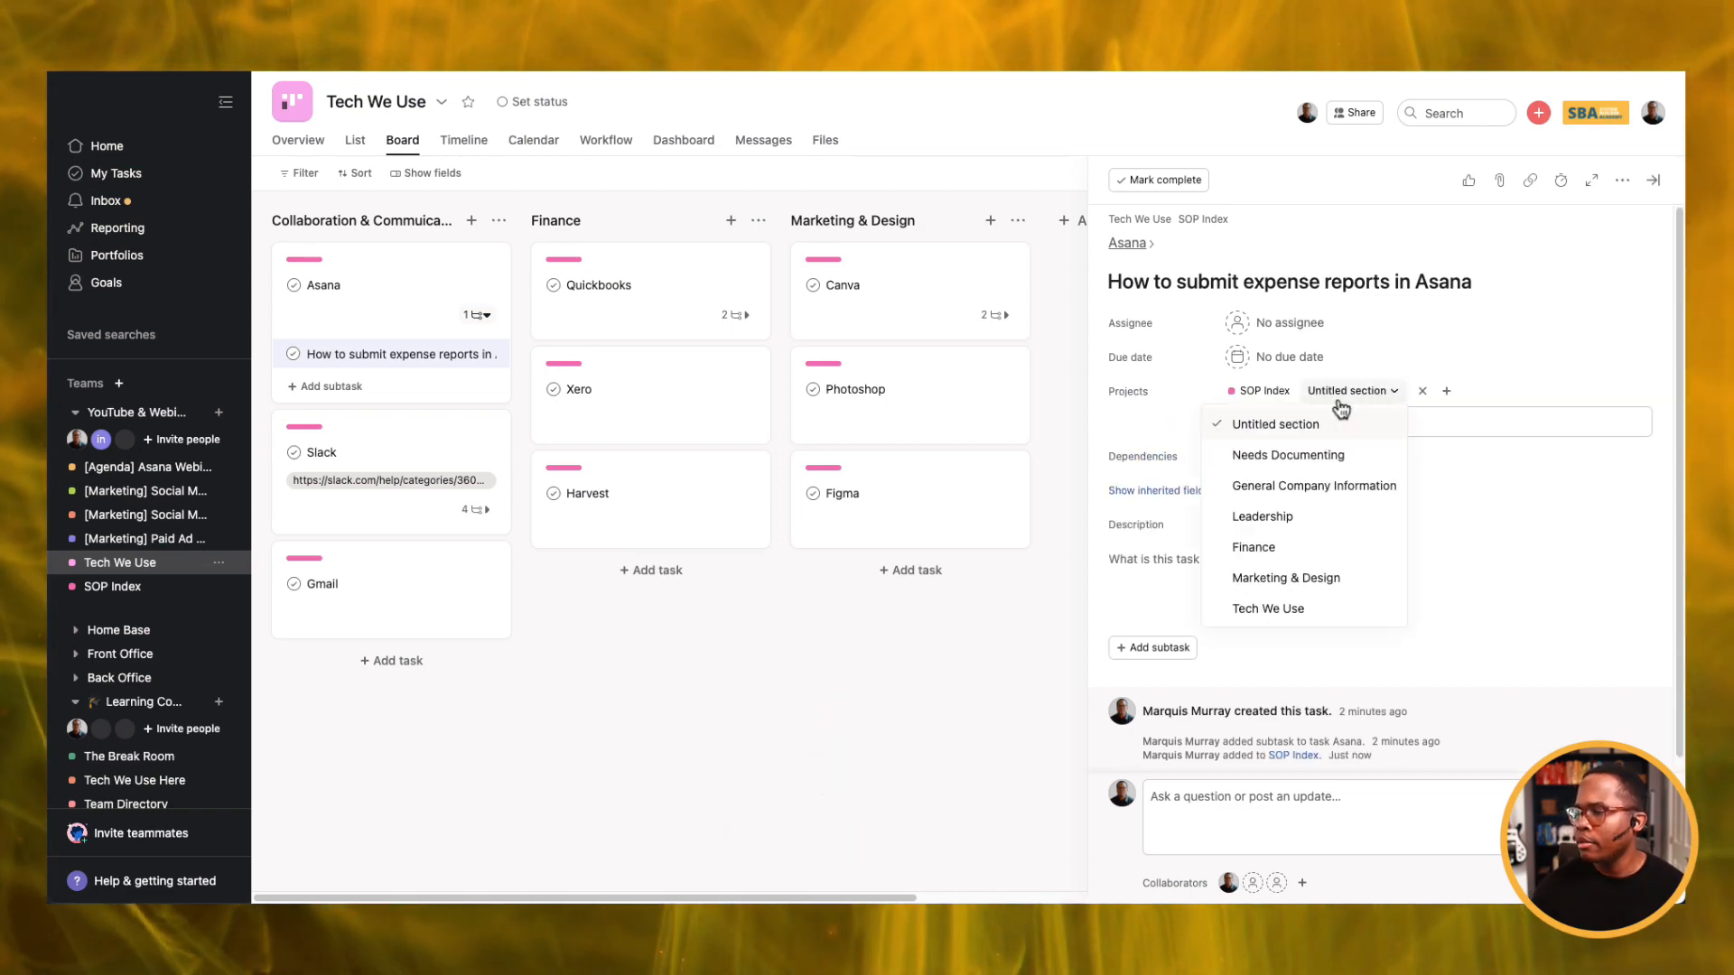
click(1315, 486)
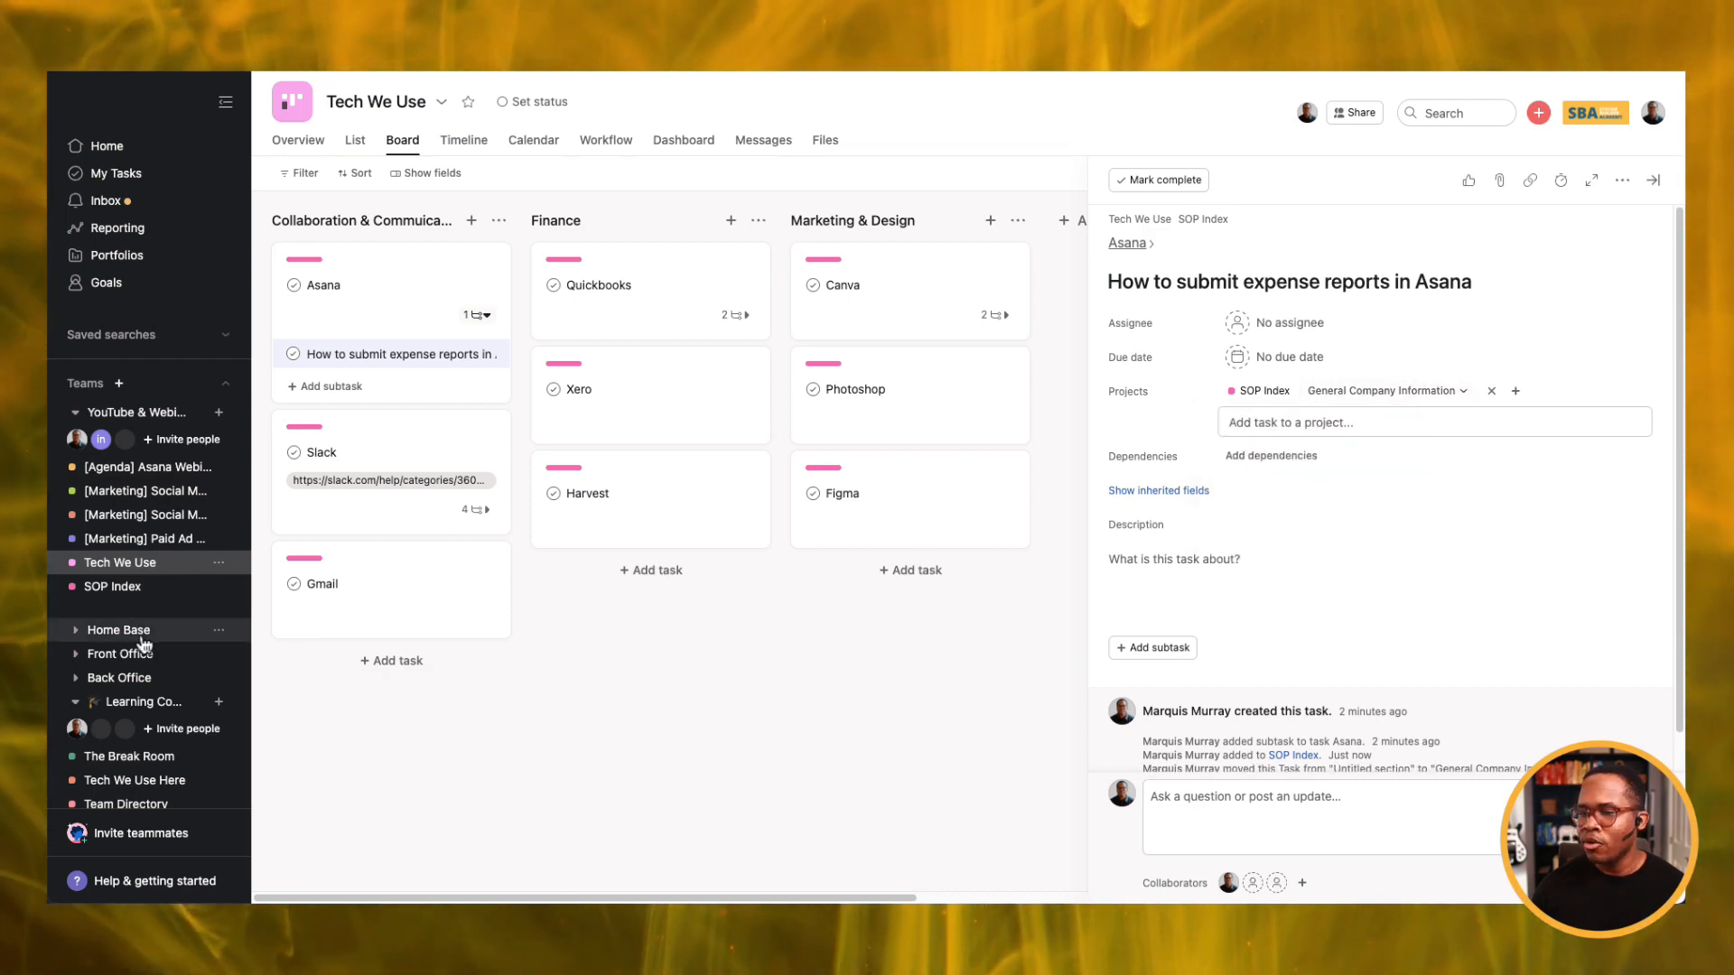
click(140, 594)
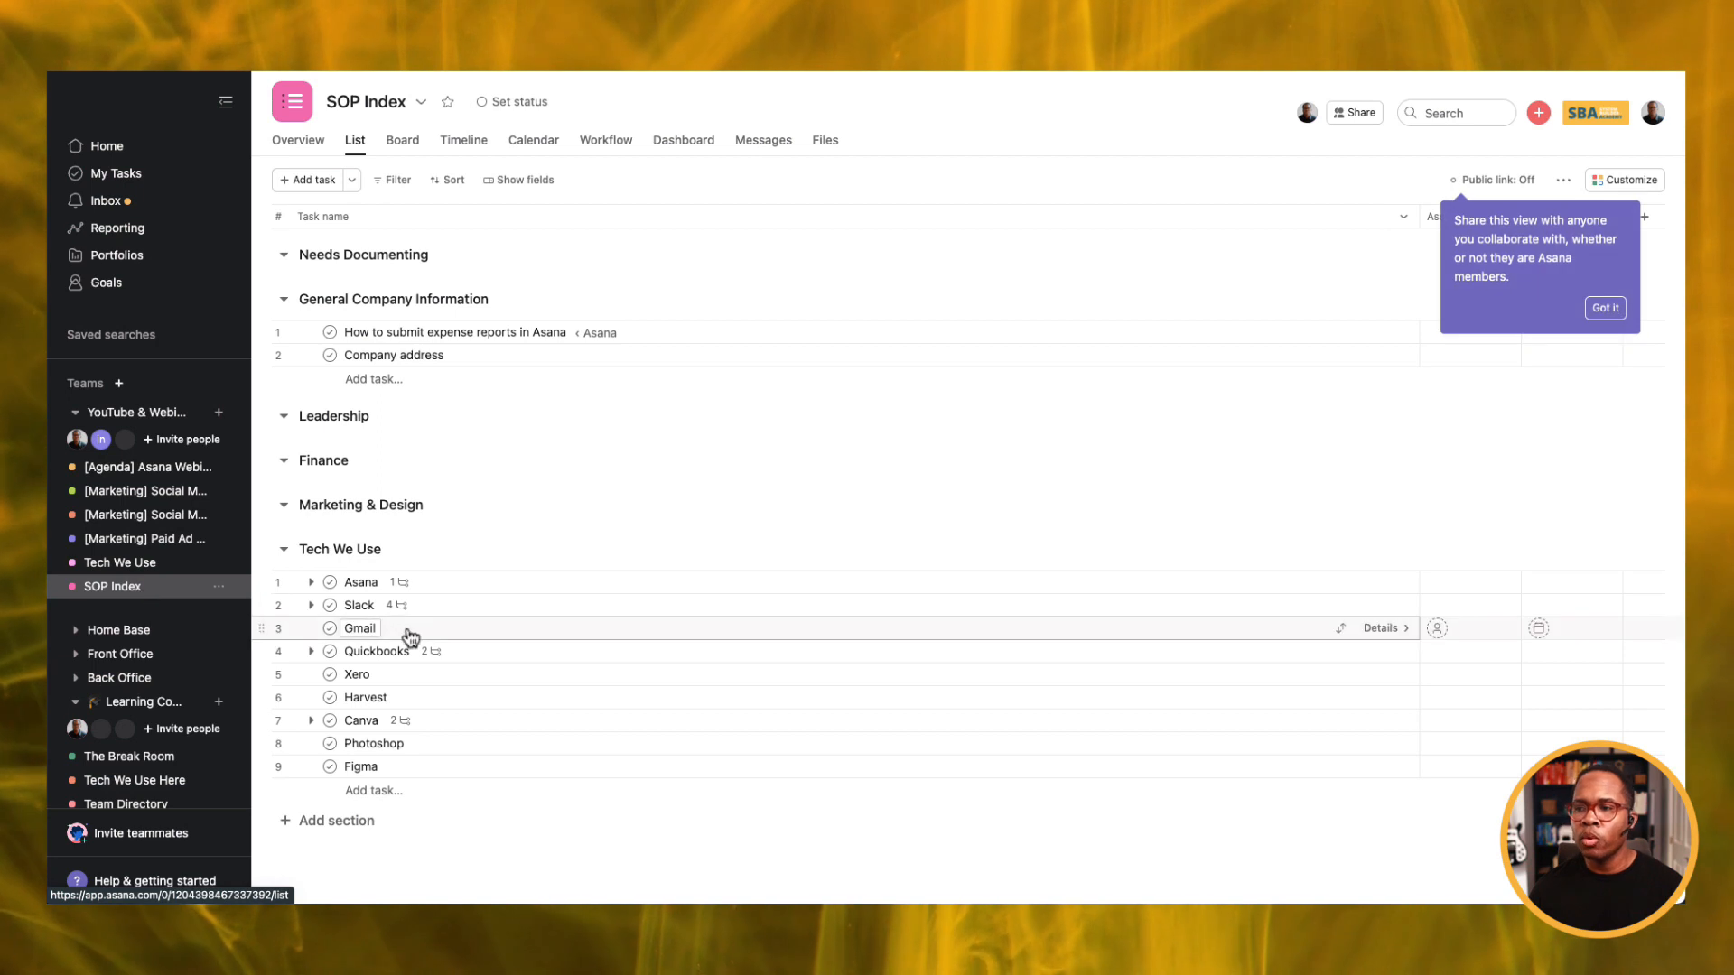
click(131, 563)
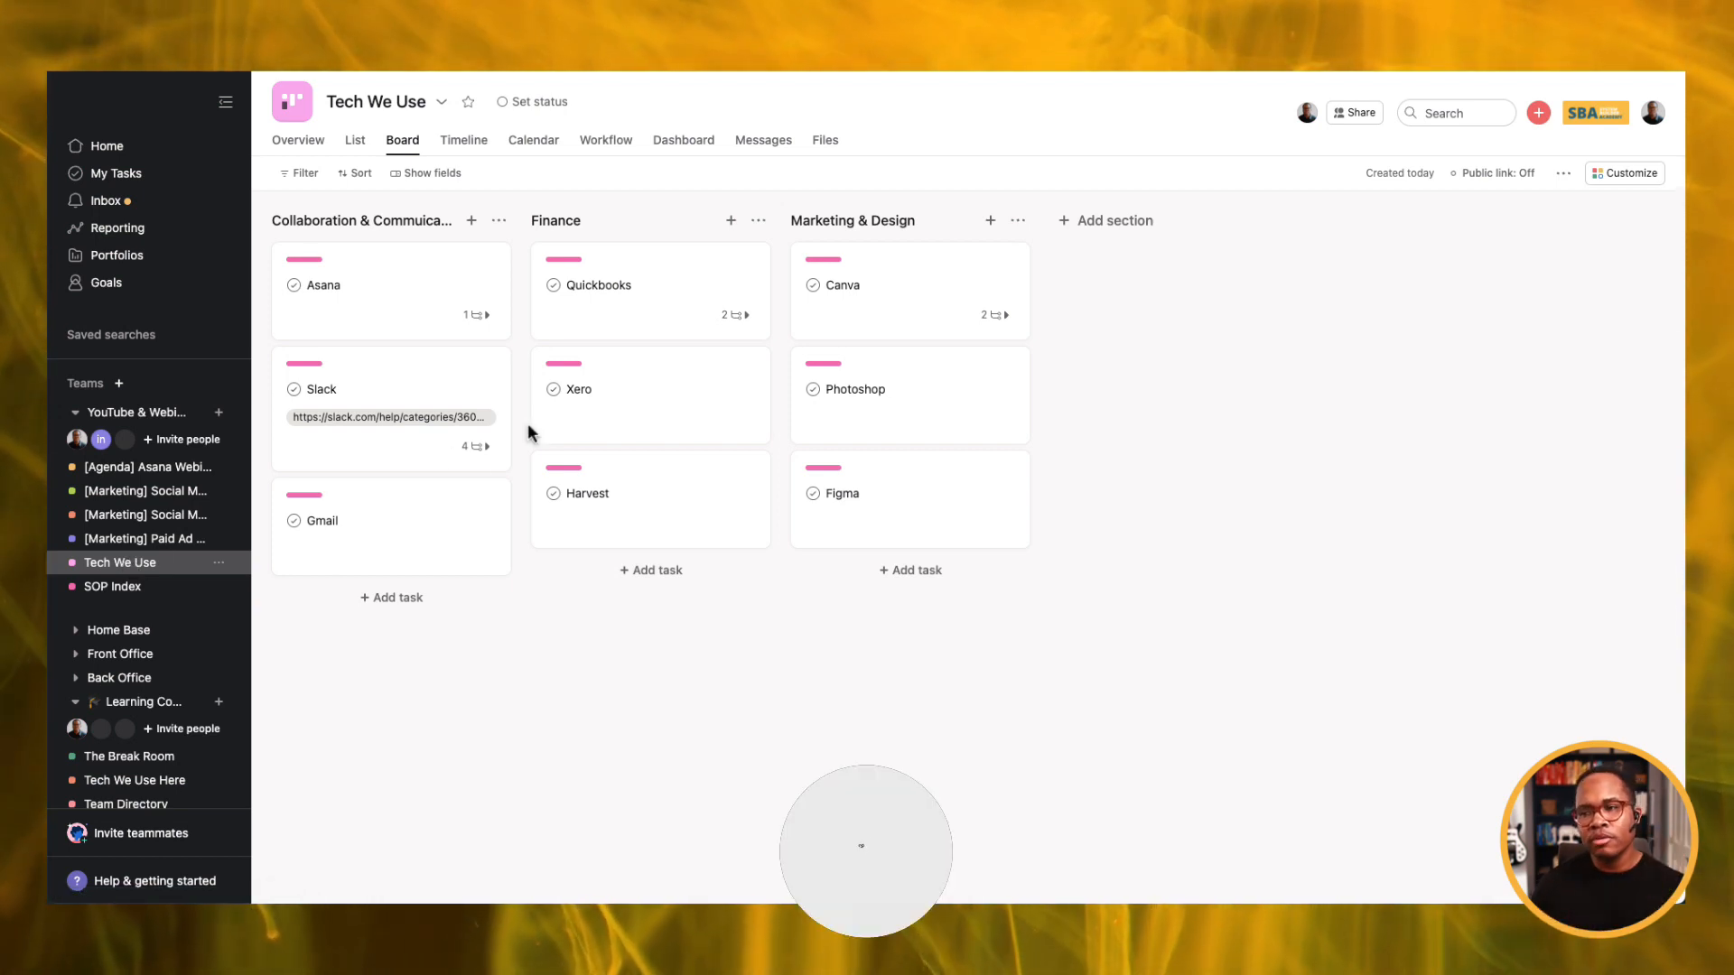
Give the Harvest task a subtask named 'How to approve payroll in Harvest'.
click(136, 596)
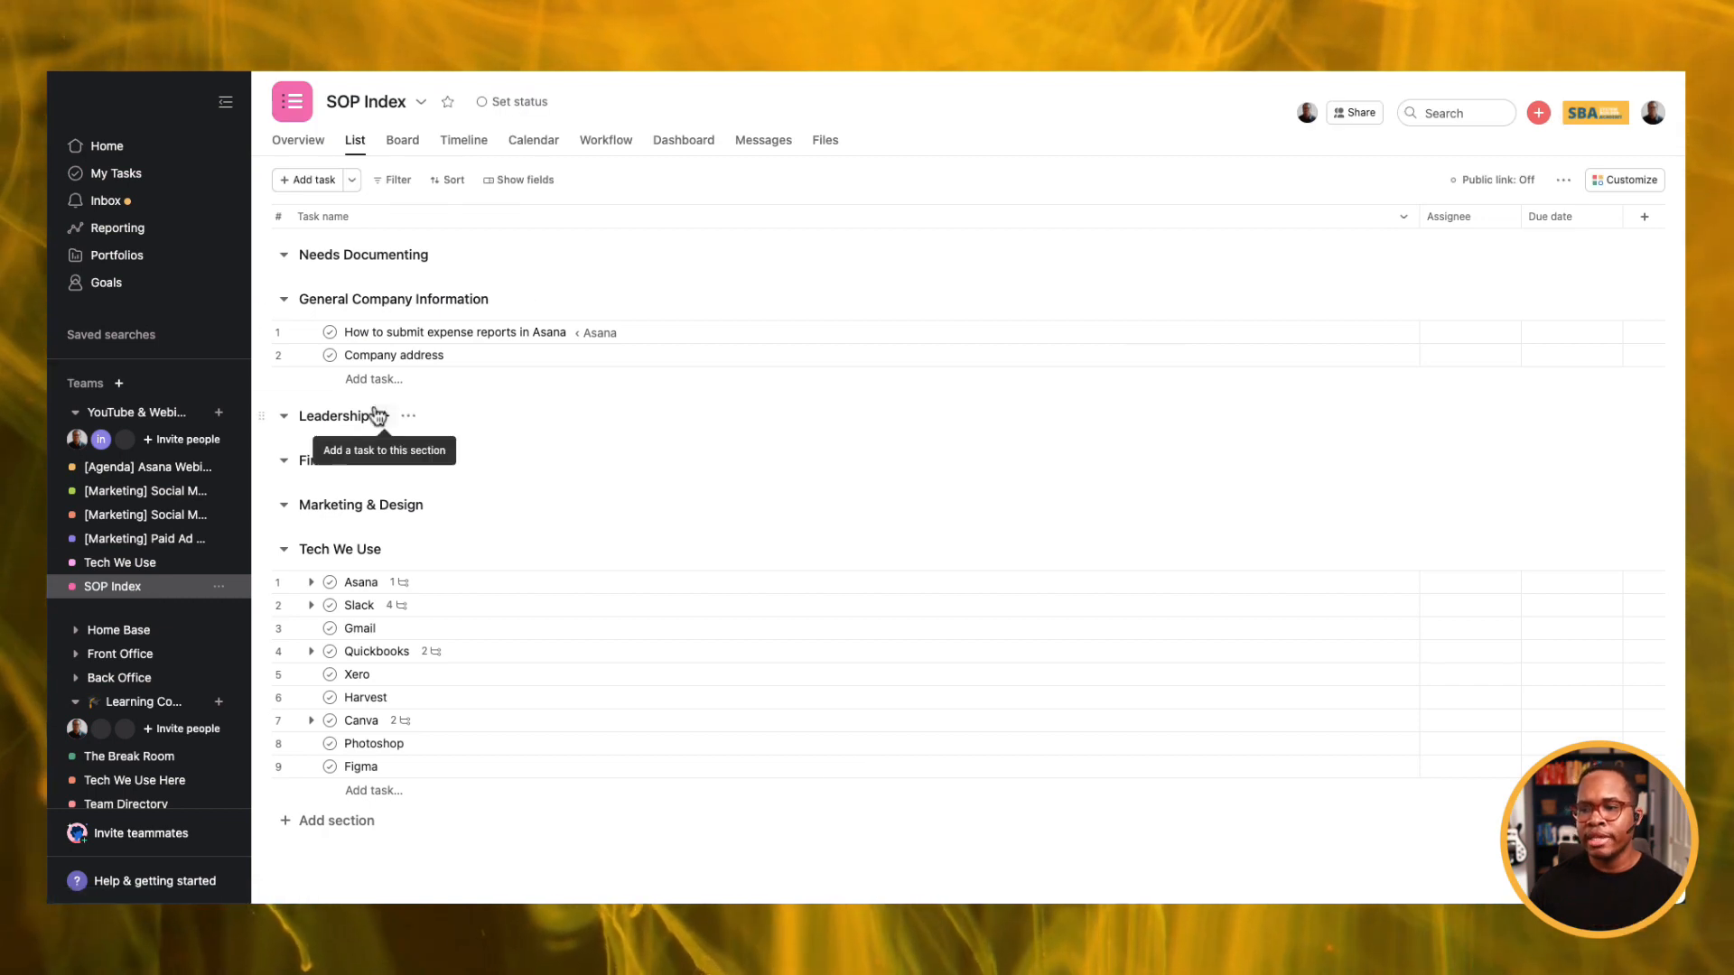
click(138, 569)
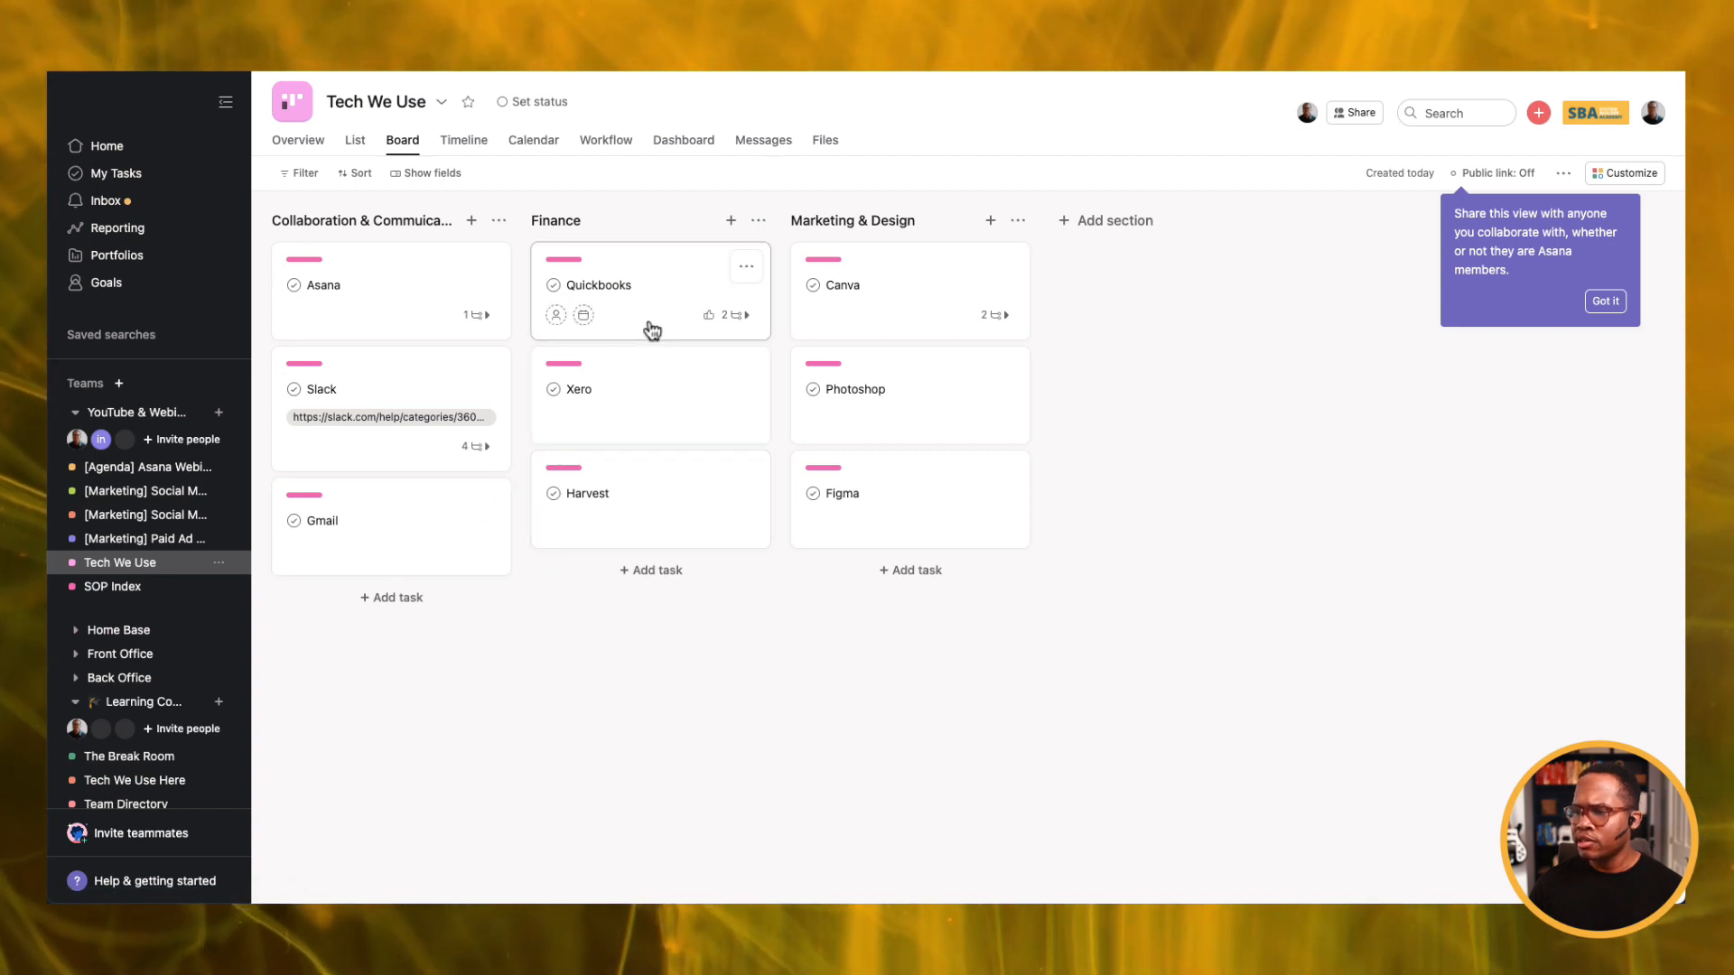
click(647, 499)
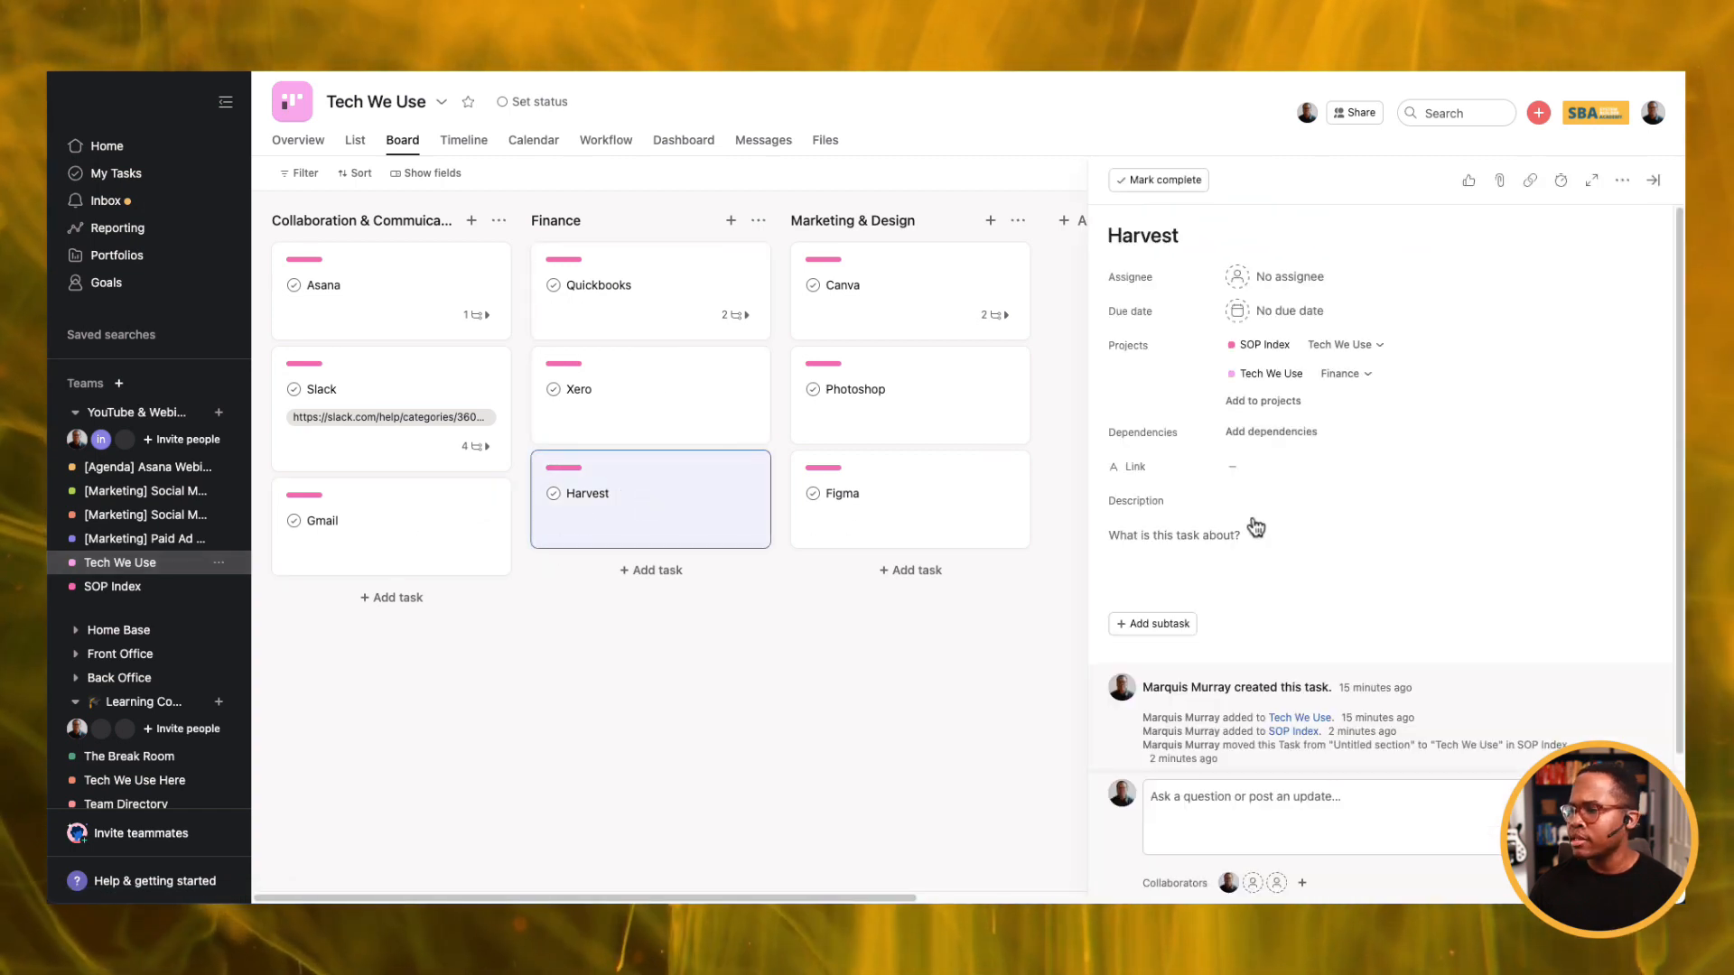
click(1153, 624)
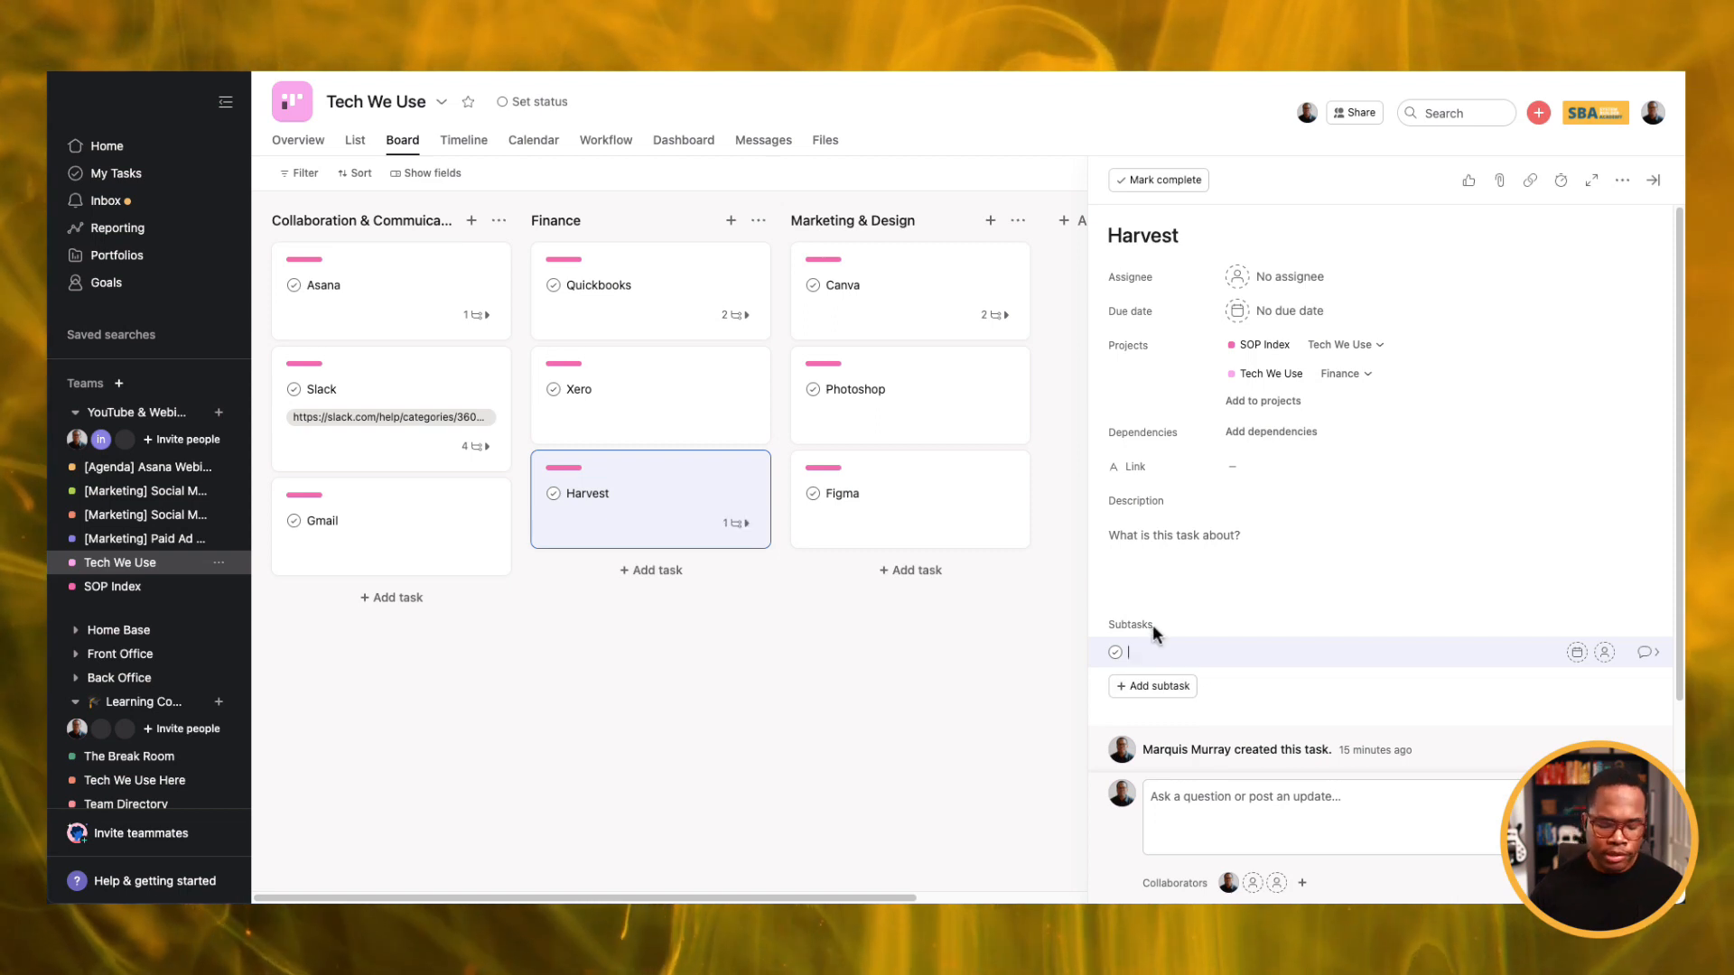
text(Hdw to approve payroll )
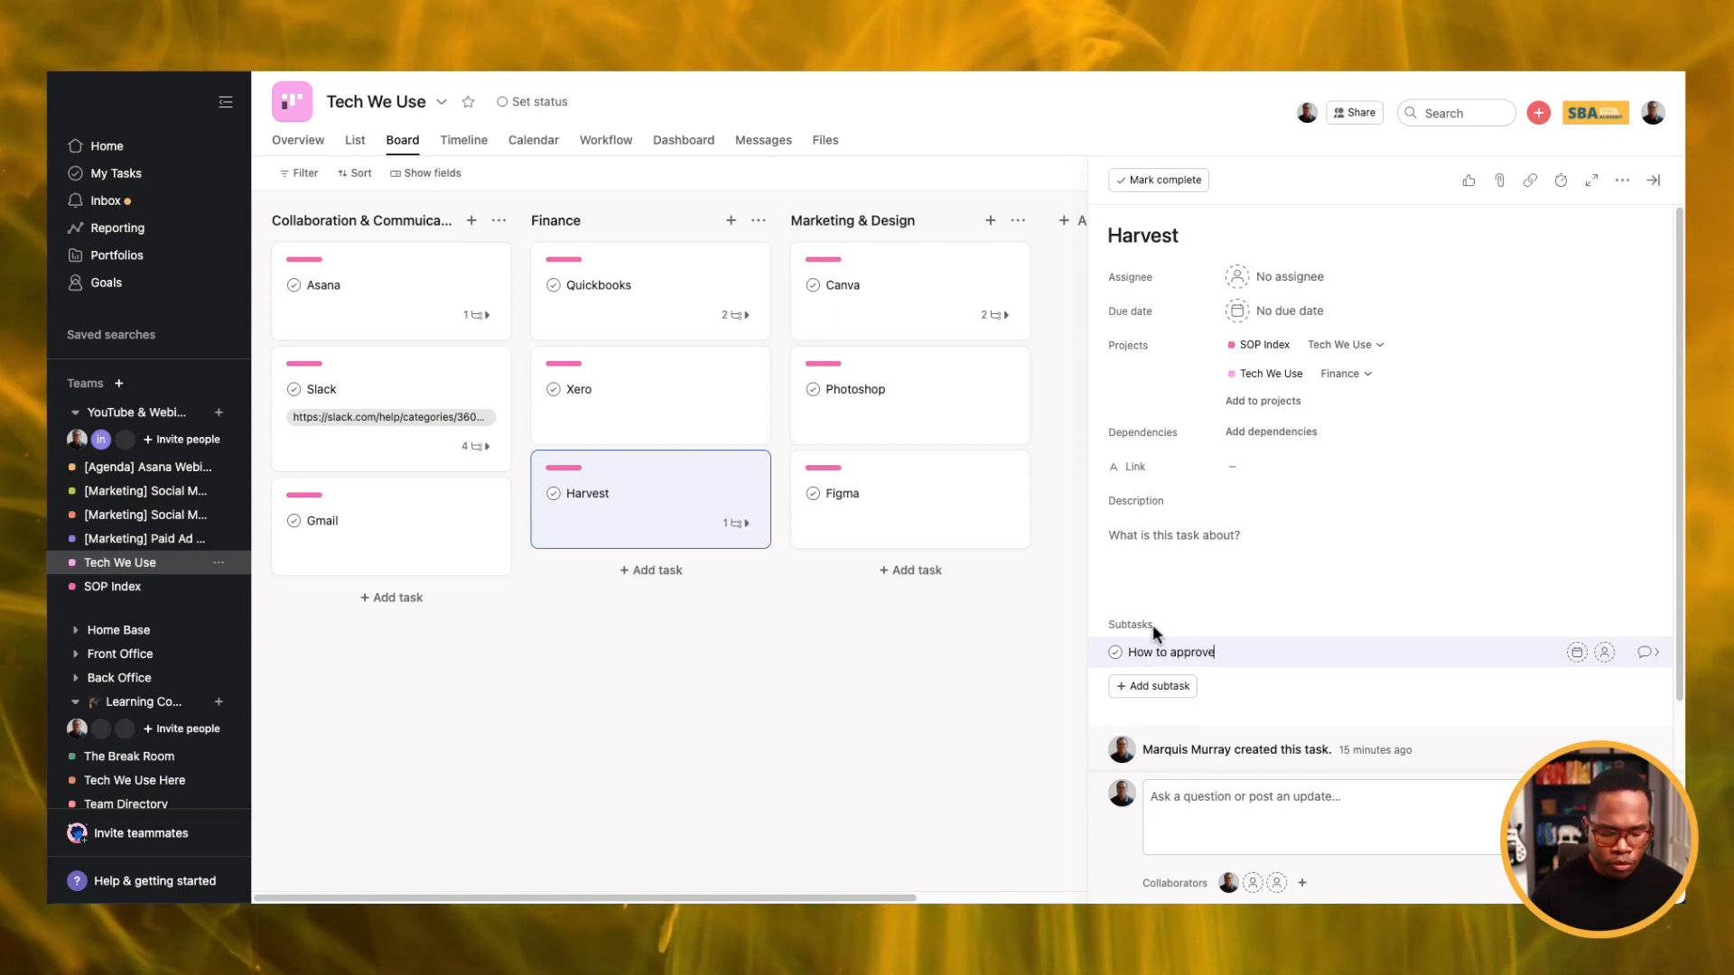
text(in Harvest)
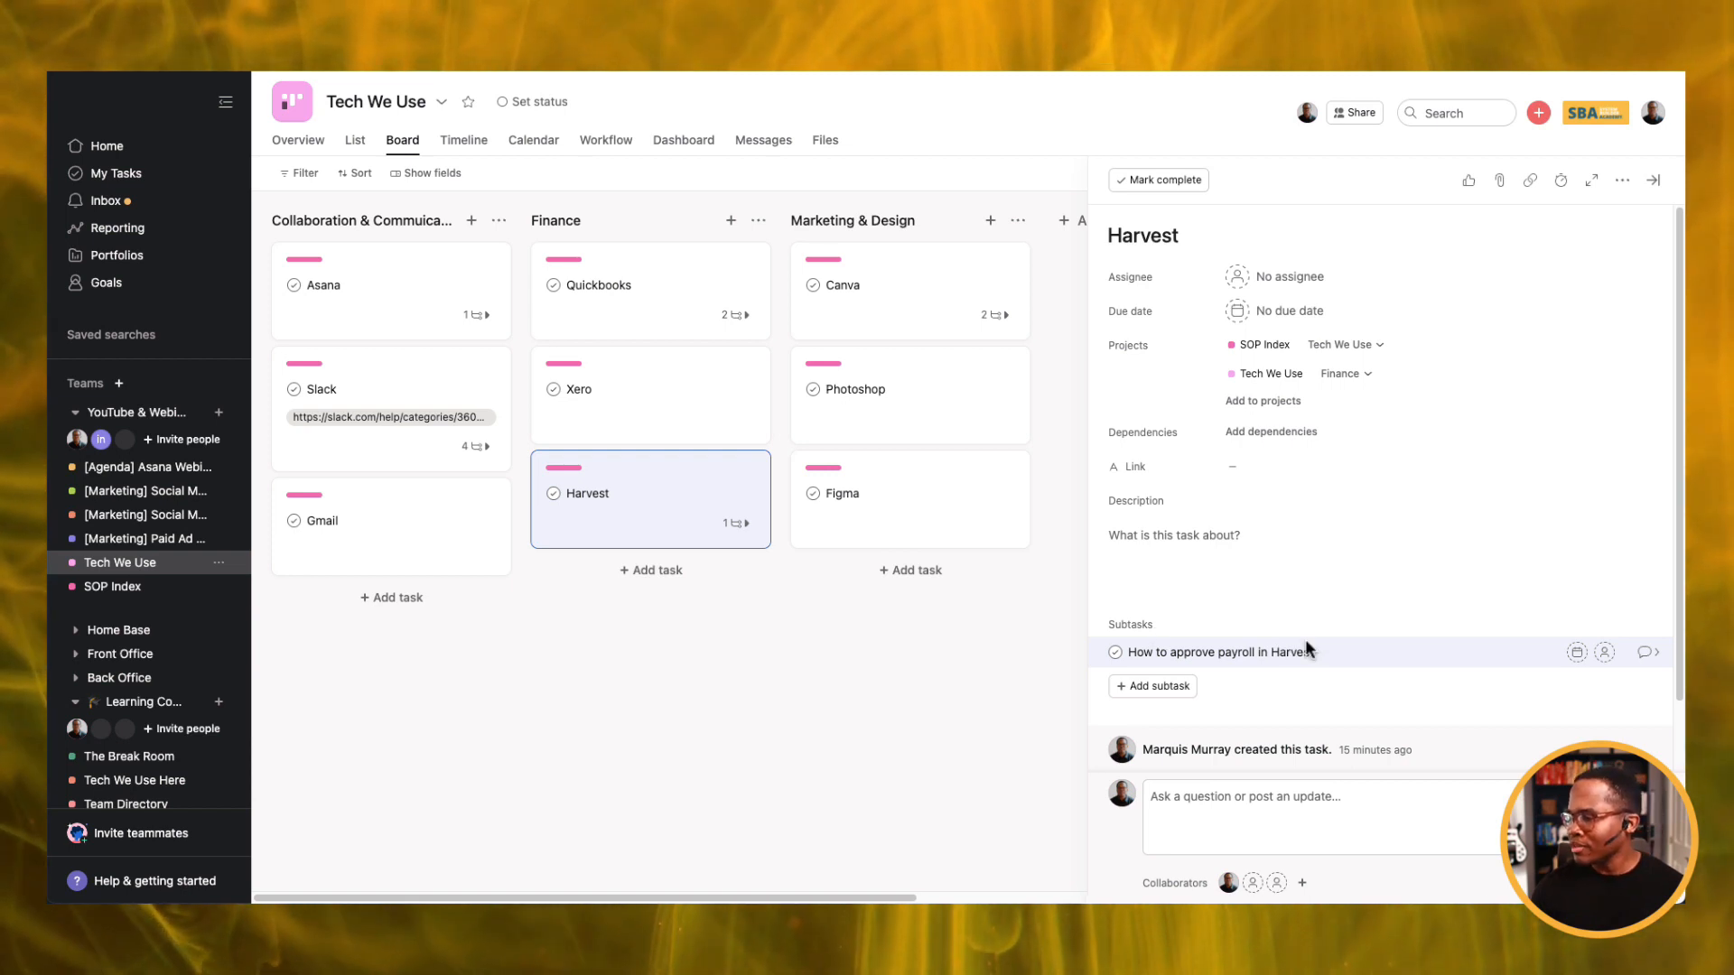
Paste the SOP template into the payroll subtask's description.
click(1641, 654)
click(1179, 504)
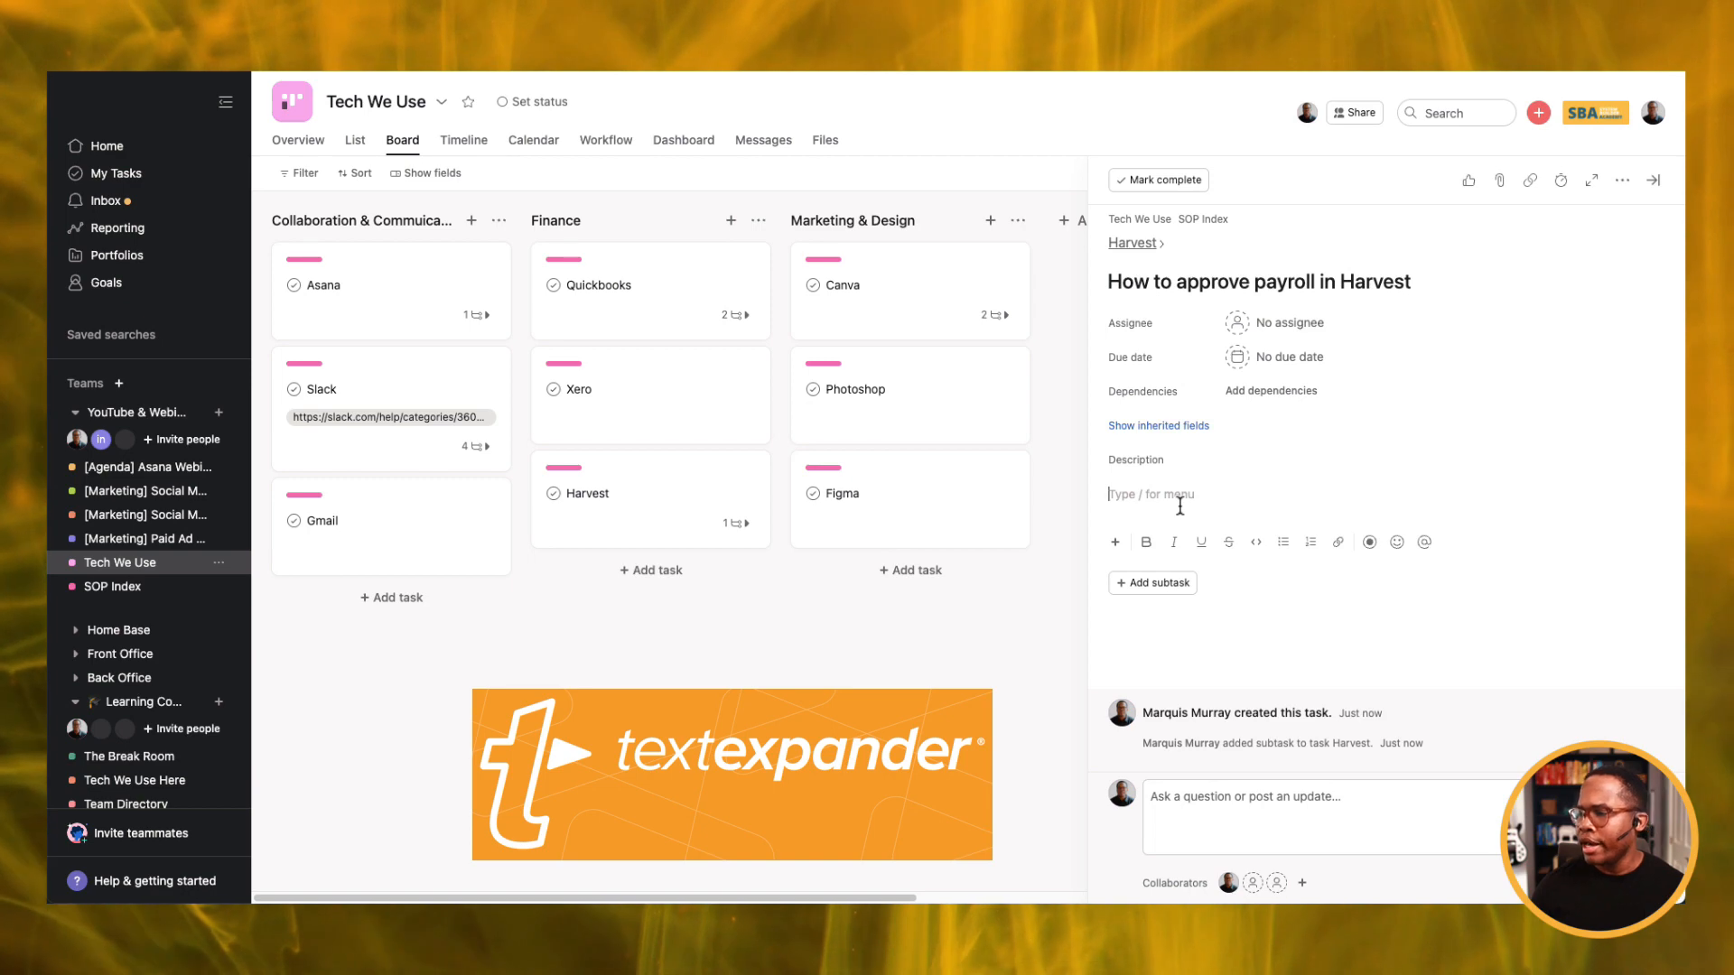
text(🎥 ——————Here is the video recording of the process.  Purpose: a brief description of what the task entails and how it works.  Roles: Who would typically complete this task Resources needed: List of the the tools, software, or documents needed to complete this task Notes: Anything we need to know to perform this task Process: Step one)
scroll(1201, 464, down, 1)
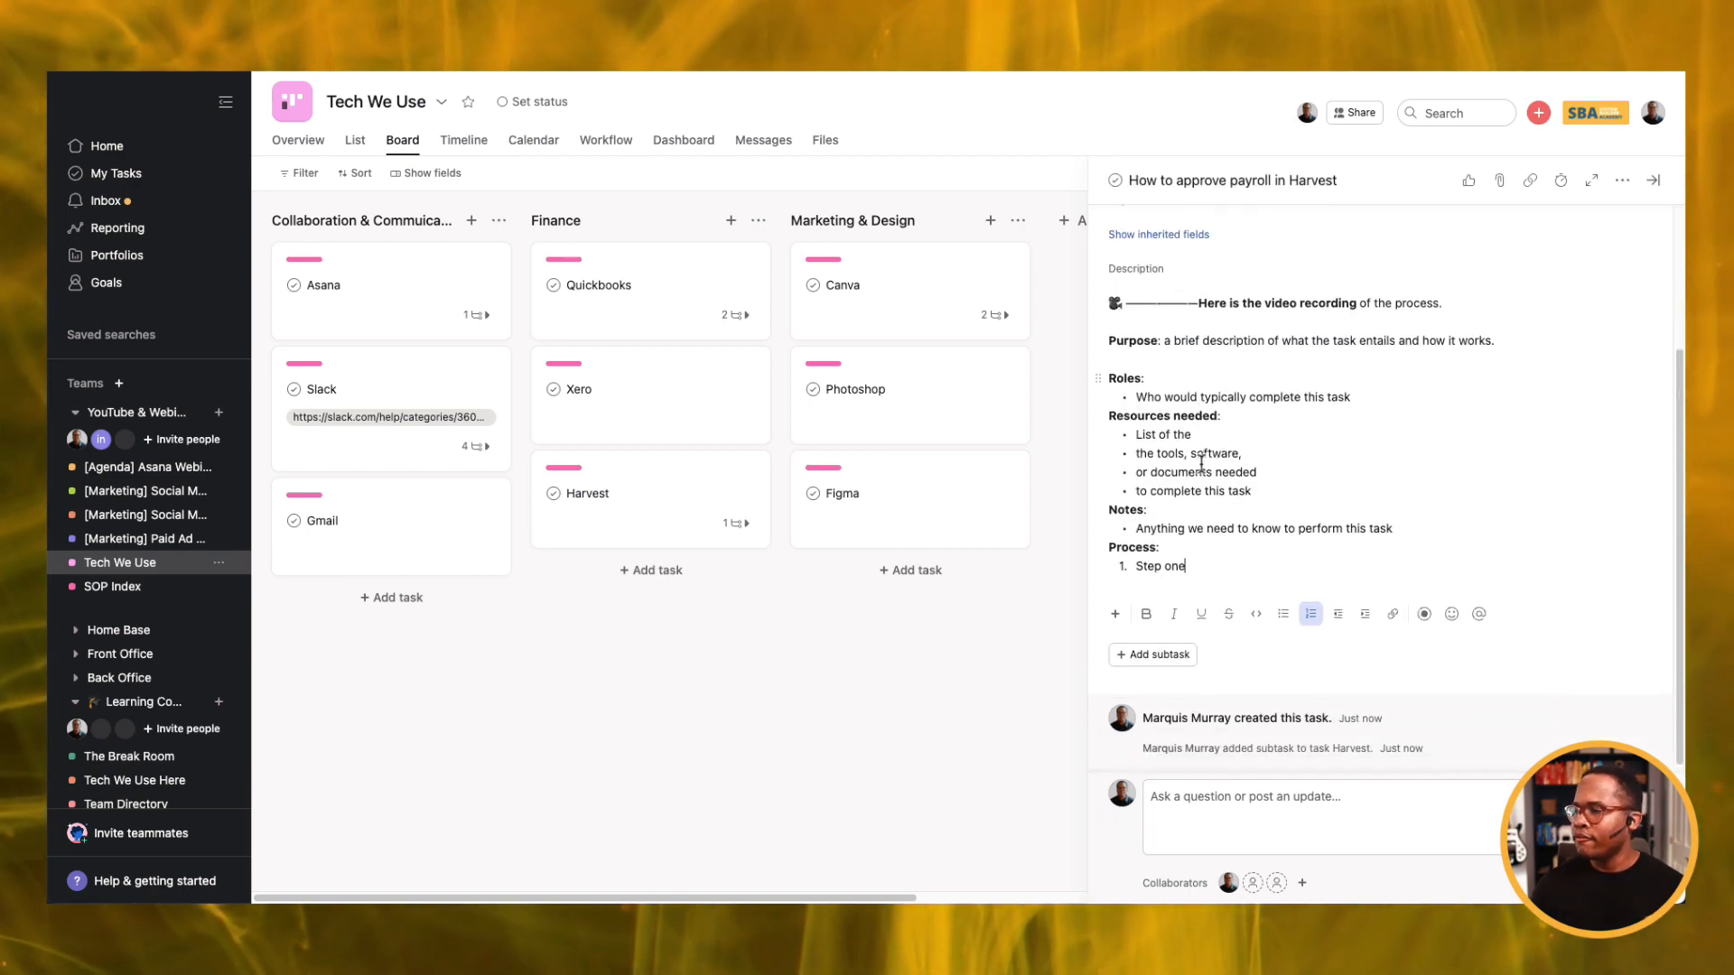
scroll(1201, 465, up, 2)
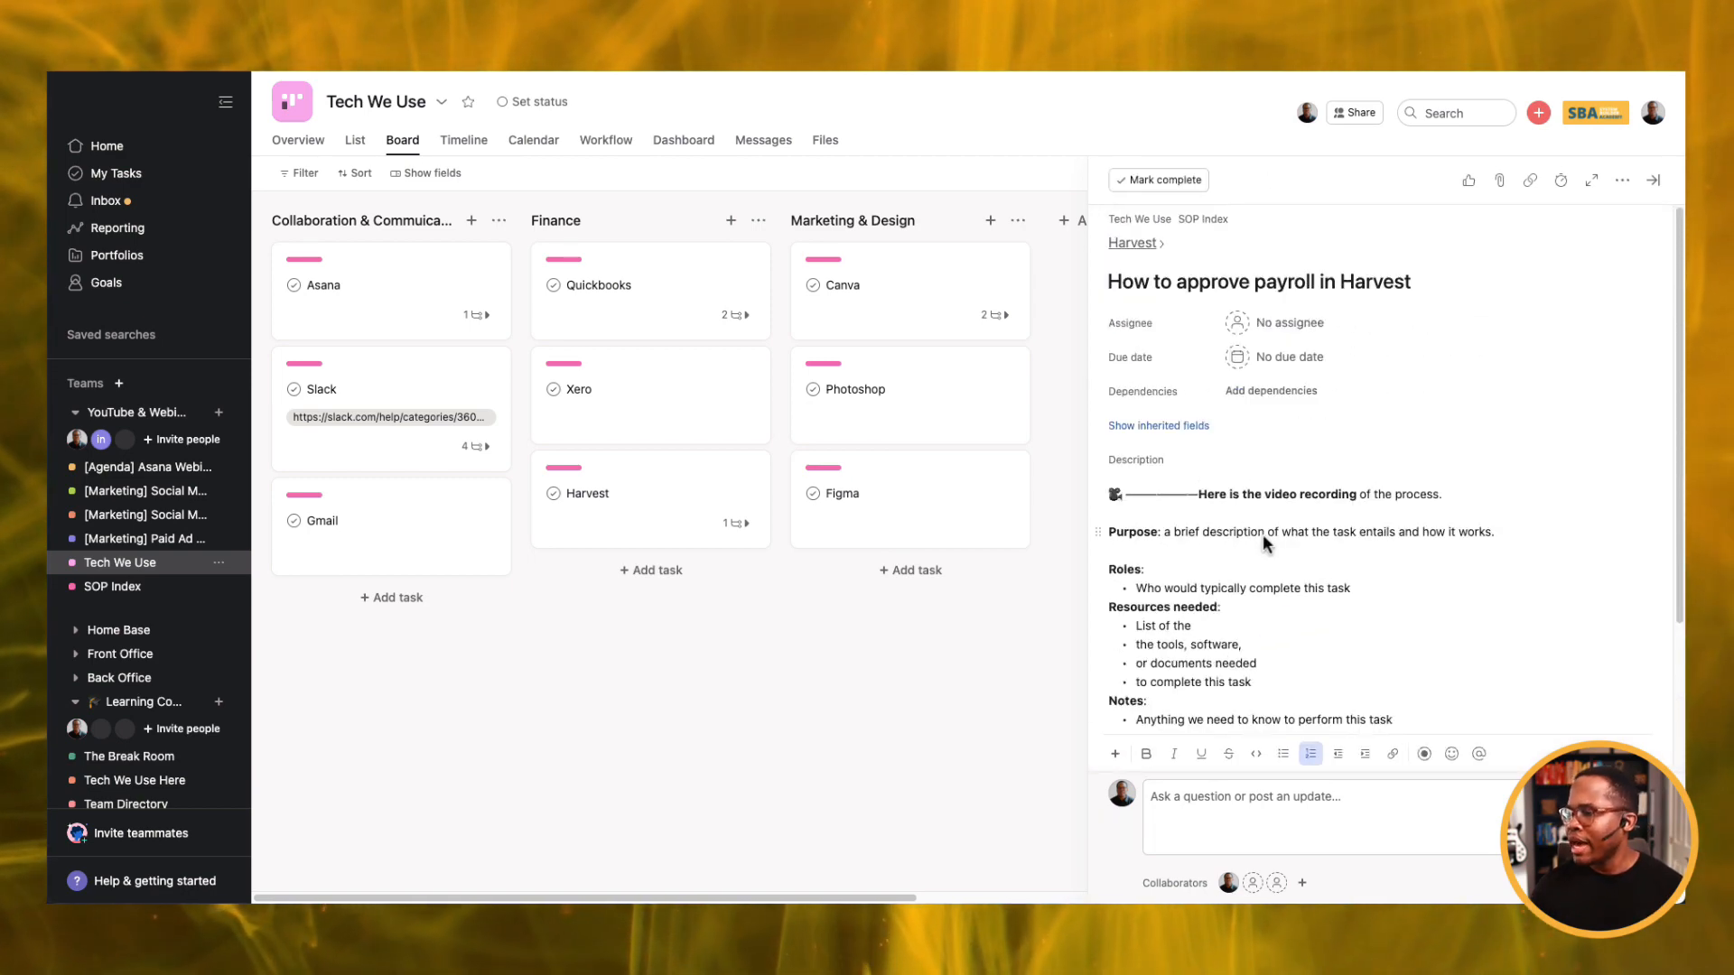
key(Tab+p)
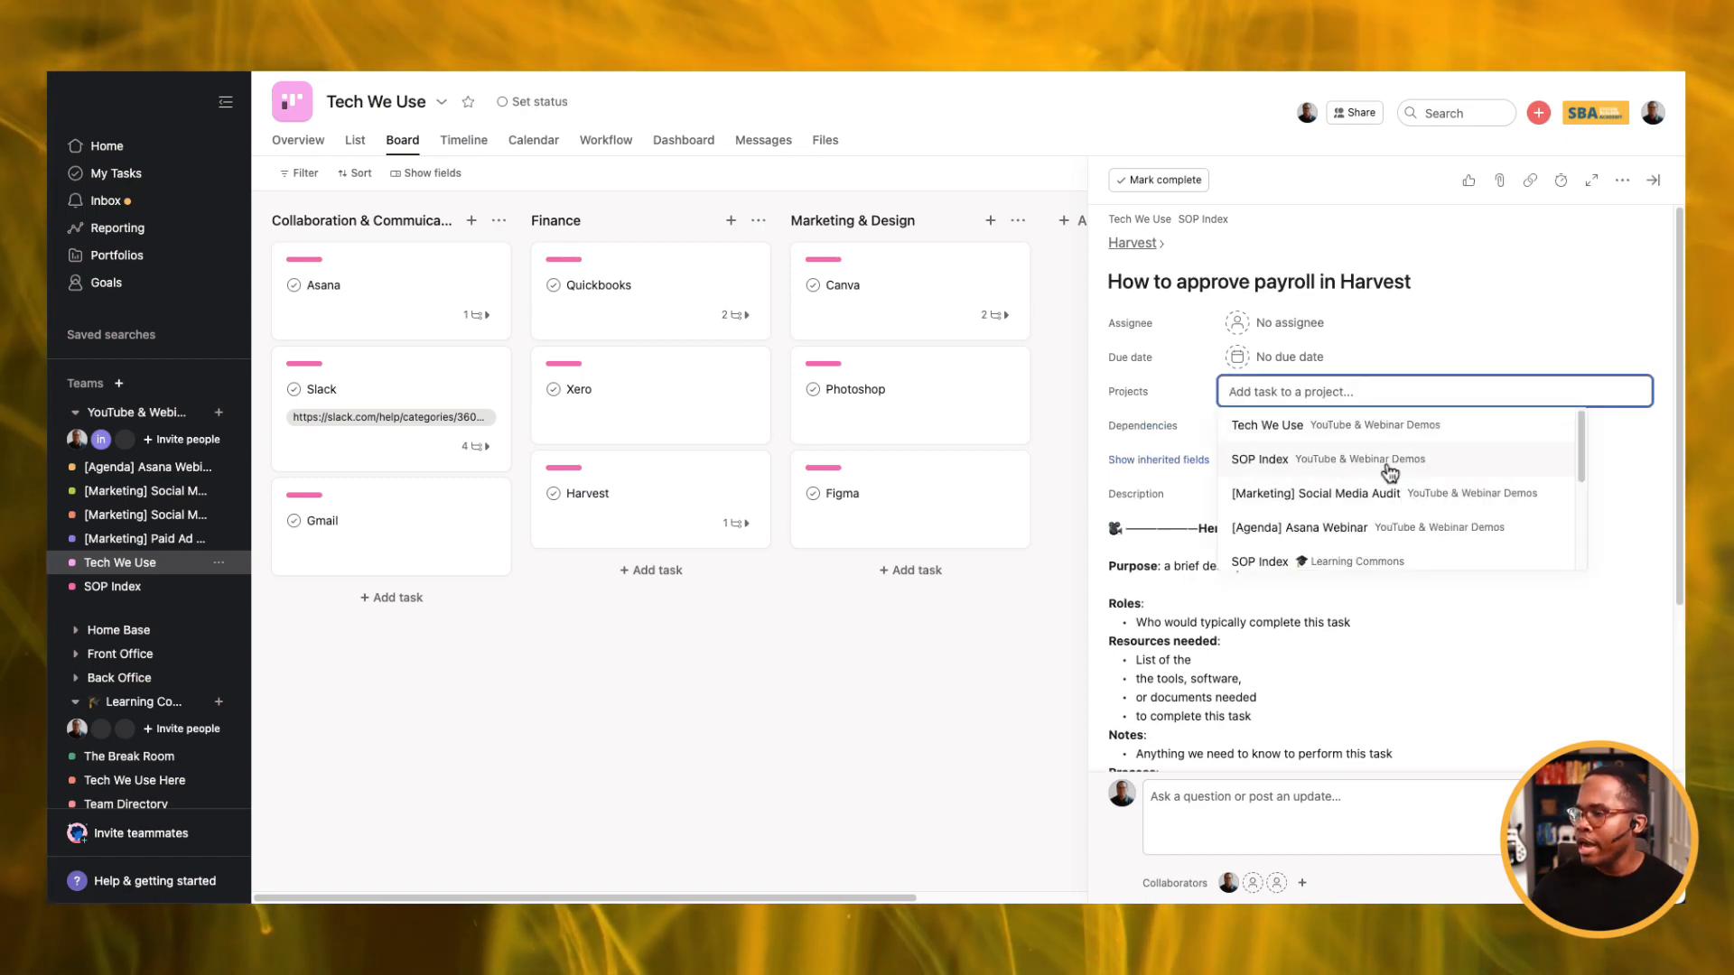
Add the payroll subtask to SOP Index's Leadership section and confirm it appears there.
click(1386, 461)
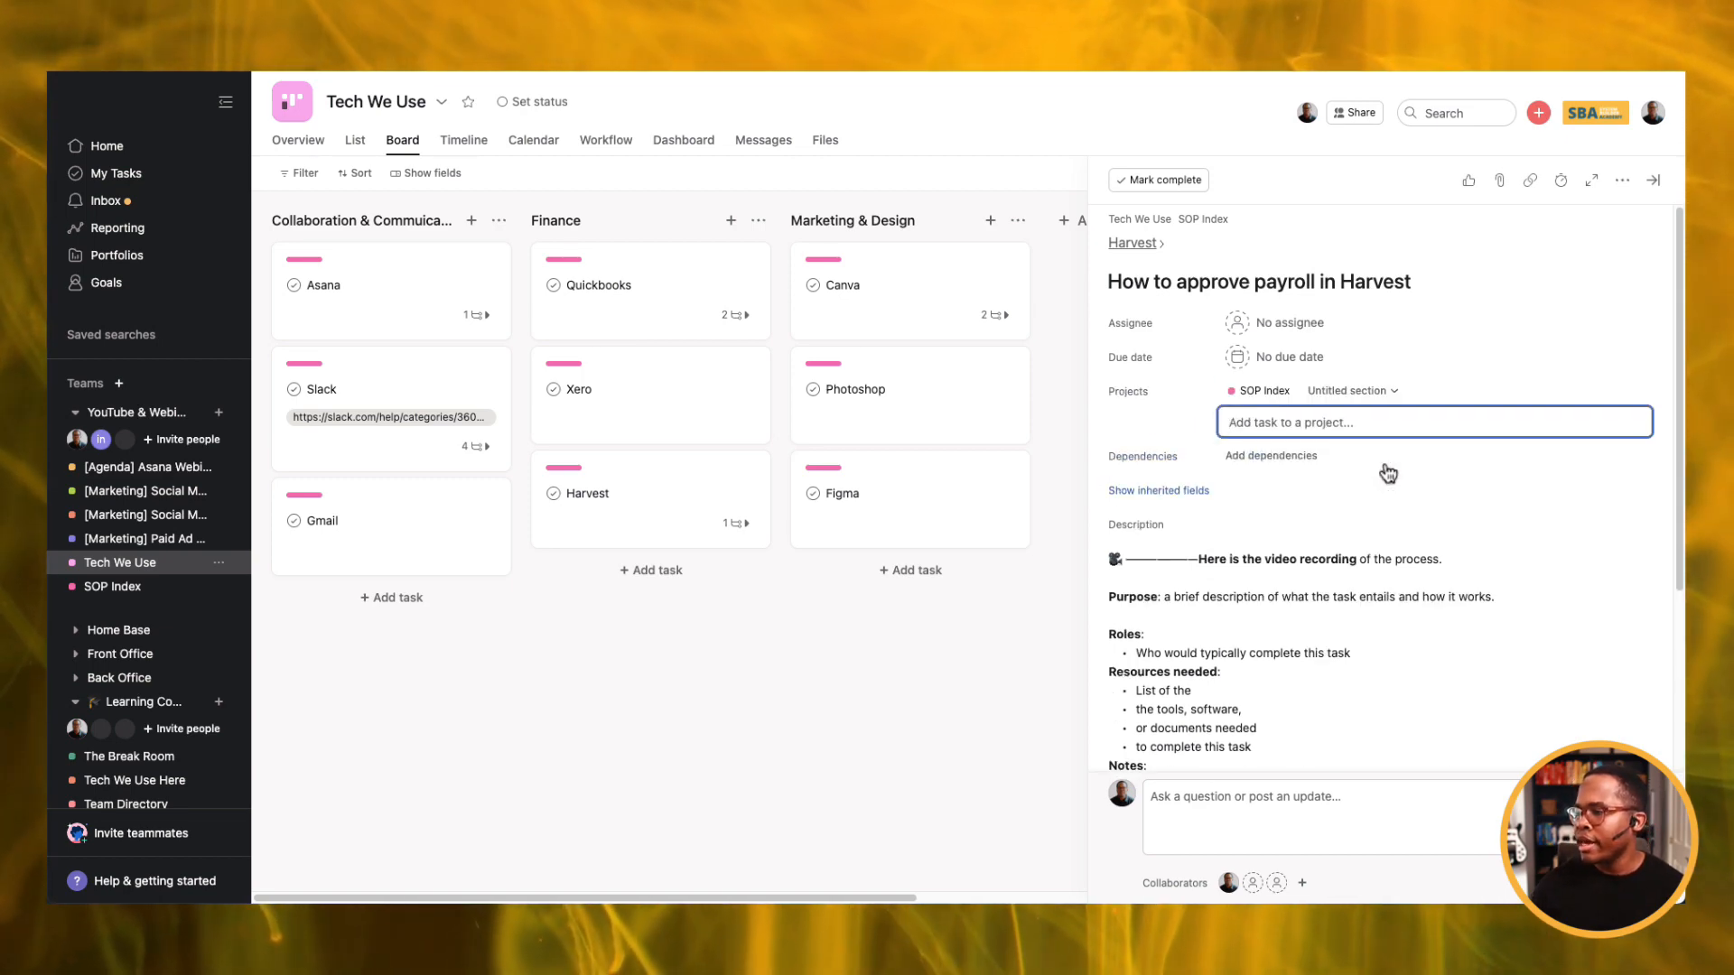
click(1362, 391)
click(1297, 516)
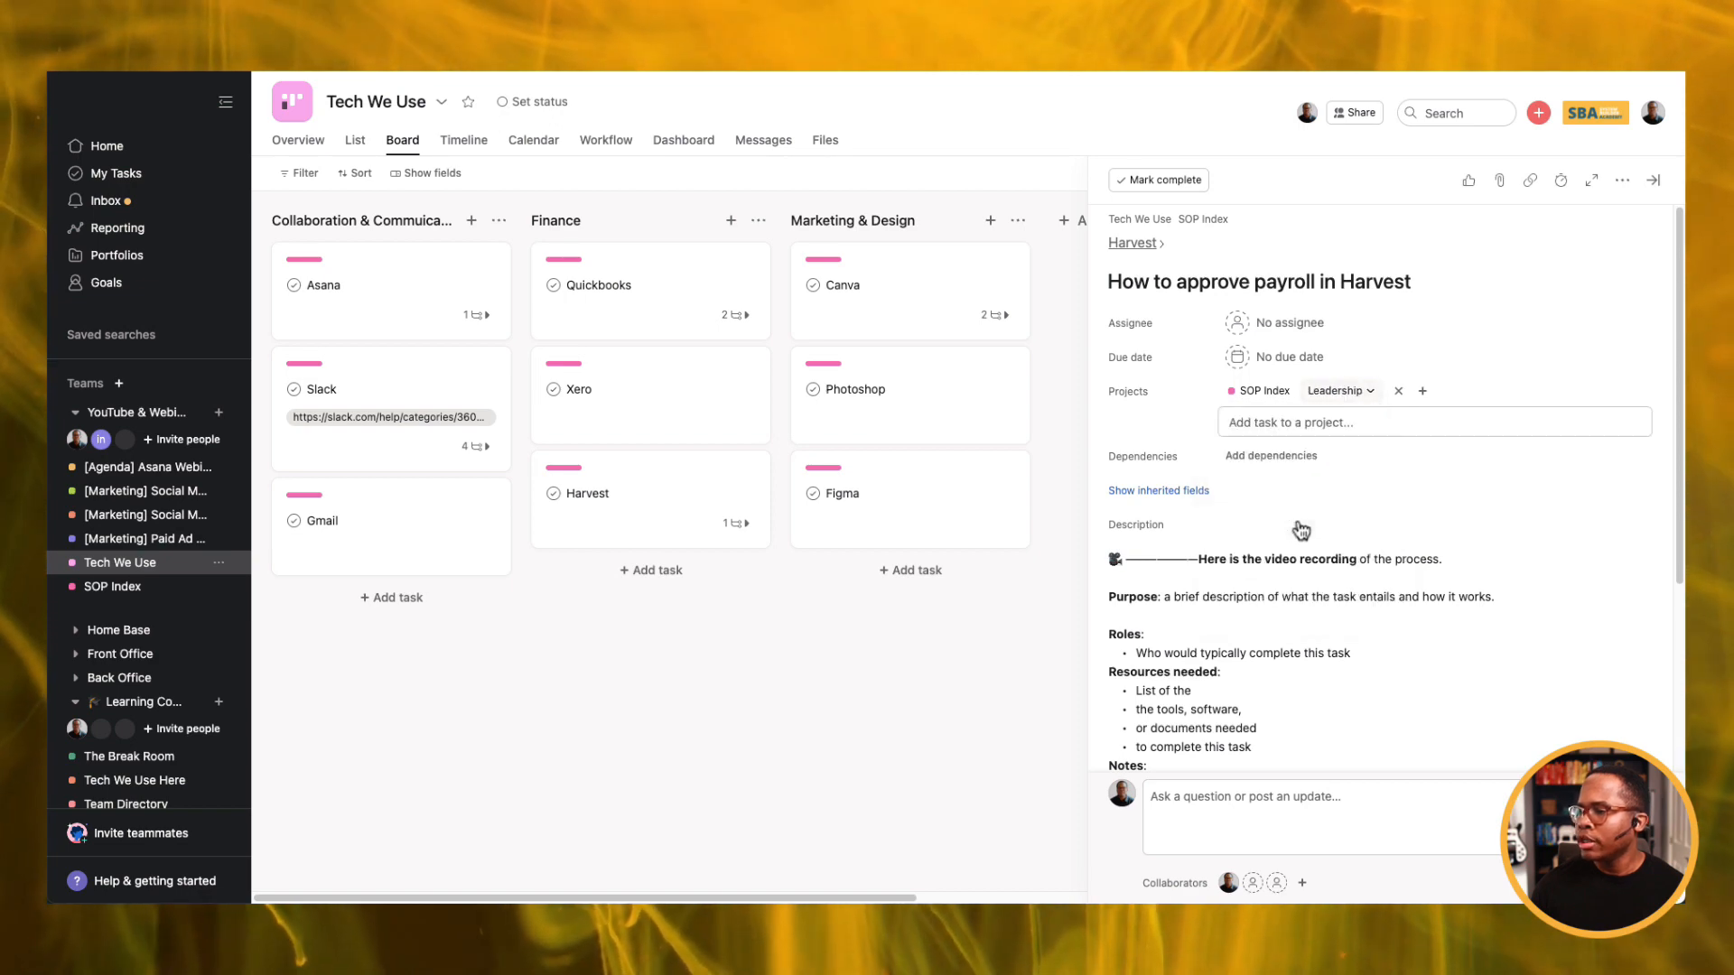
click(112, 588)
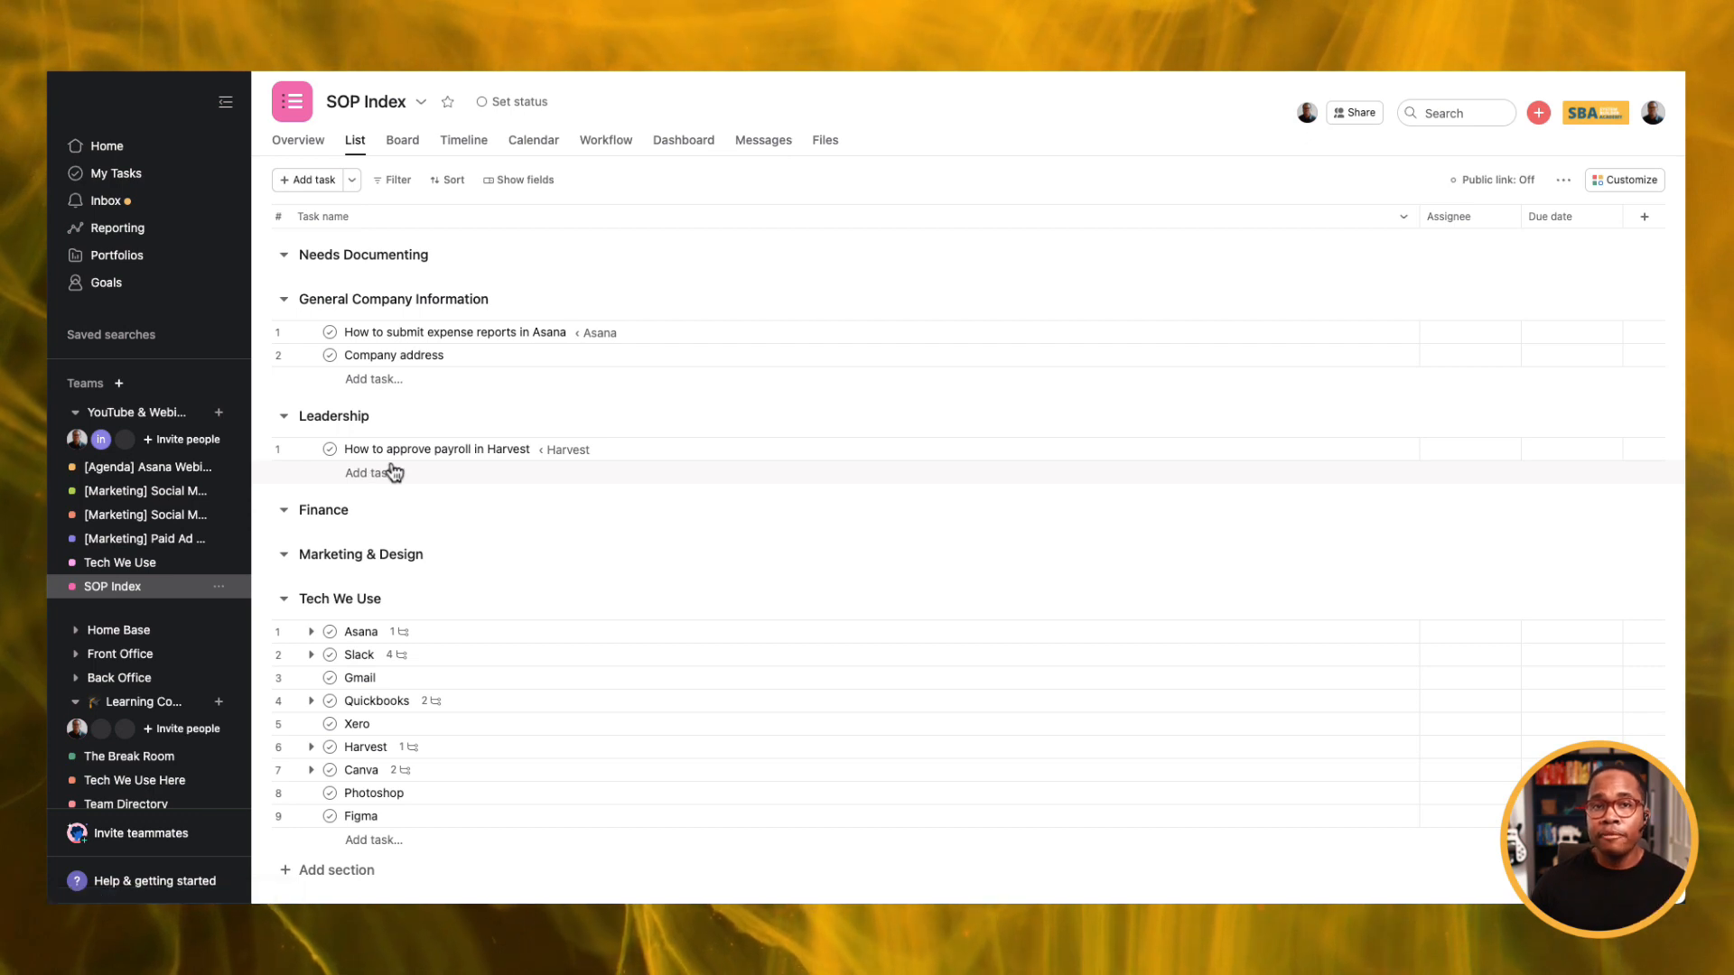
click(500, 448)
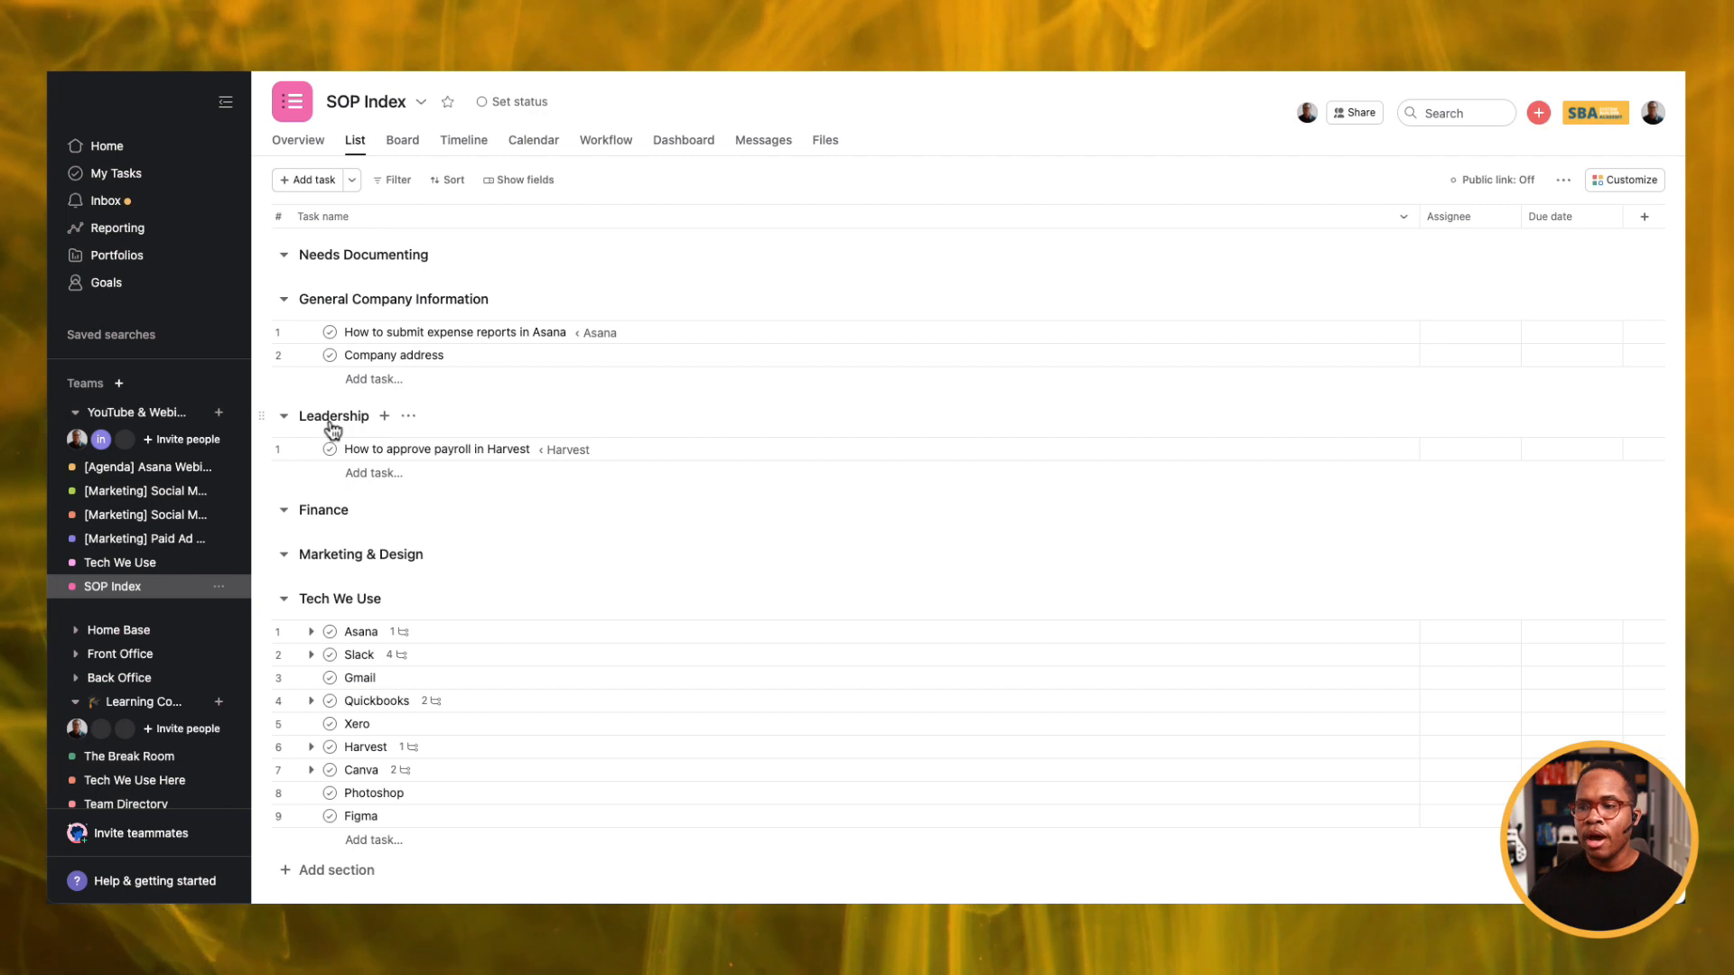
click(142, 568)
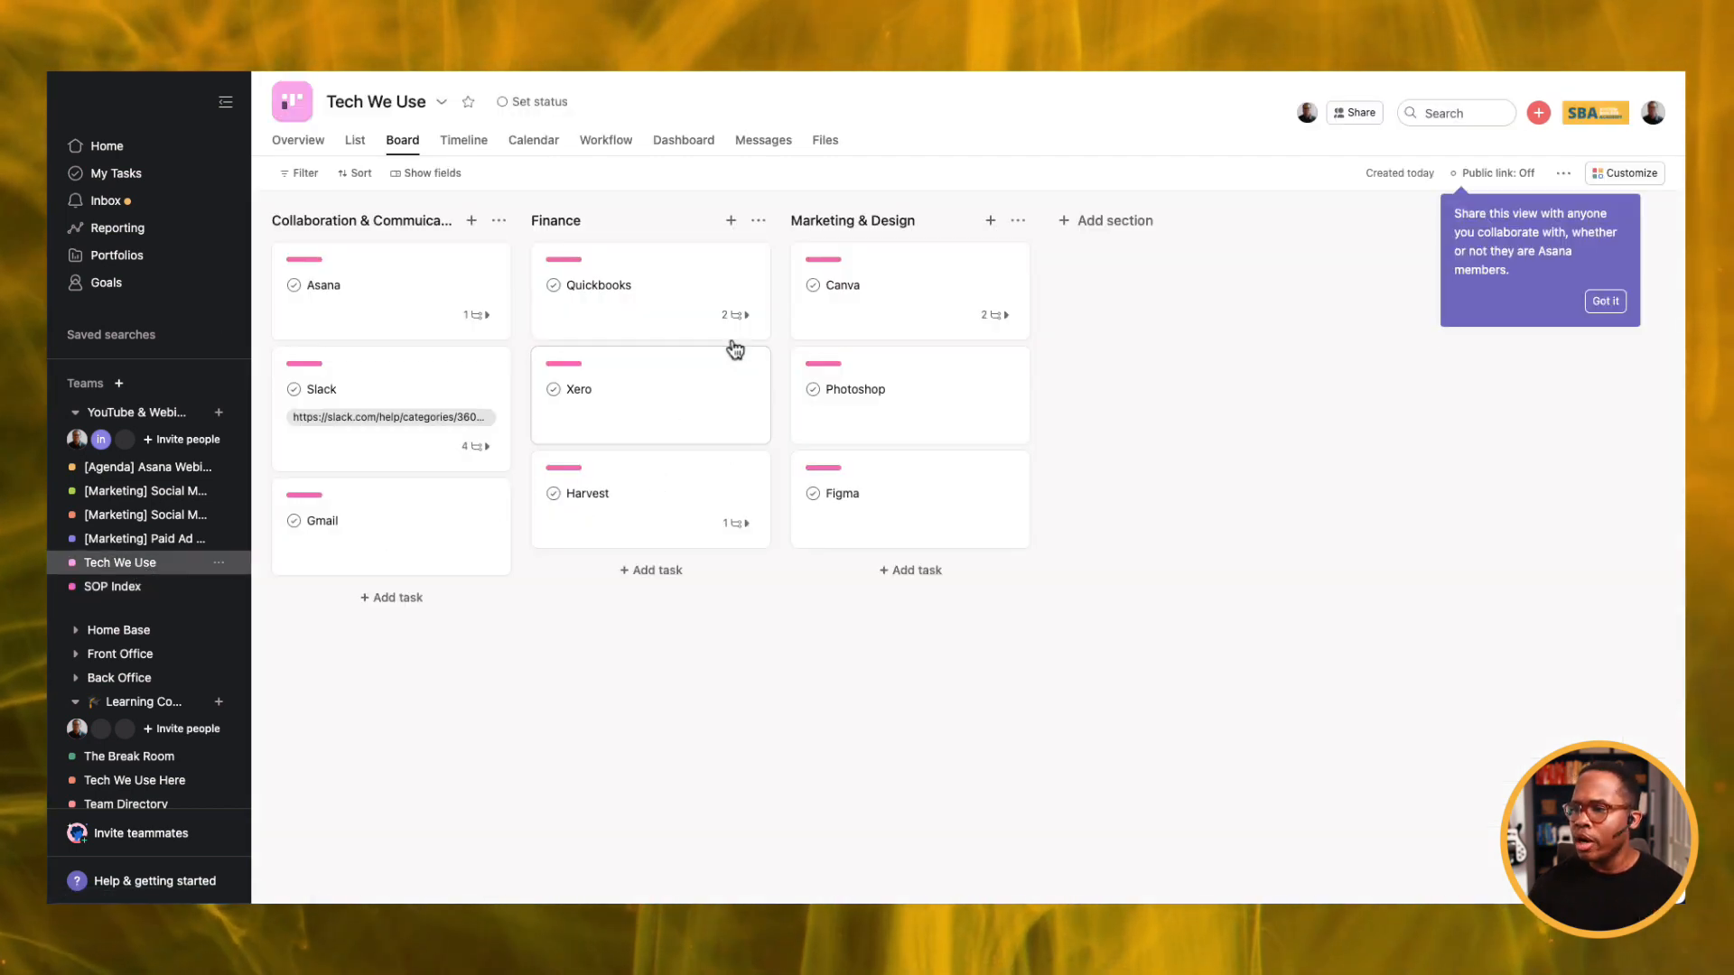
Expand the Quickbooks card's subtasks and open 'How to setup a customer in QBO'.
click(756, 321)
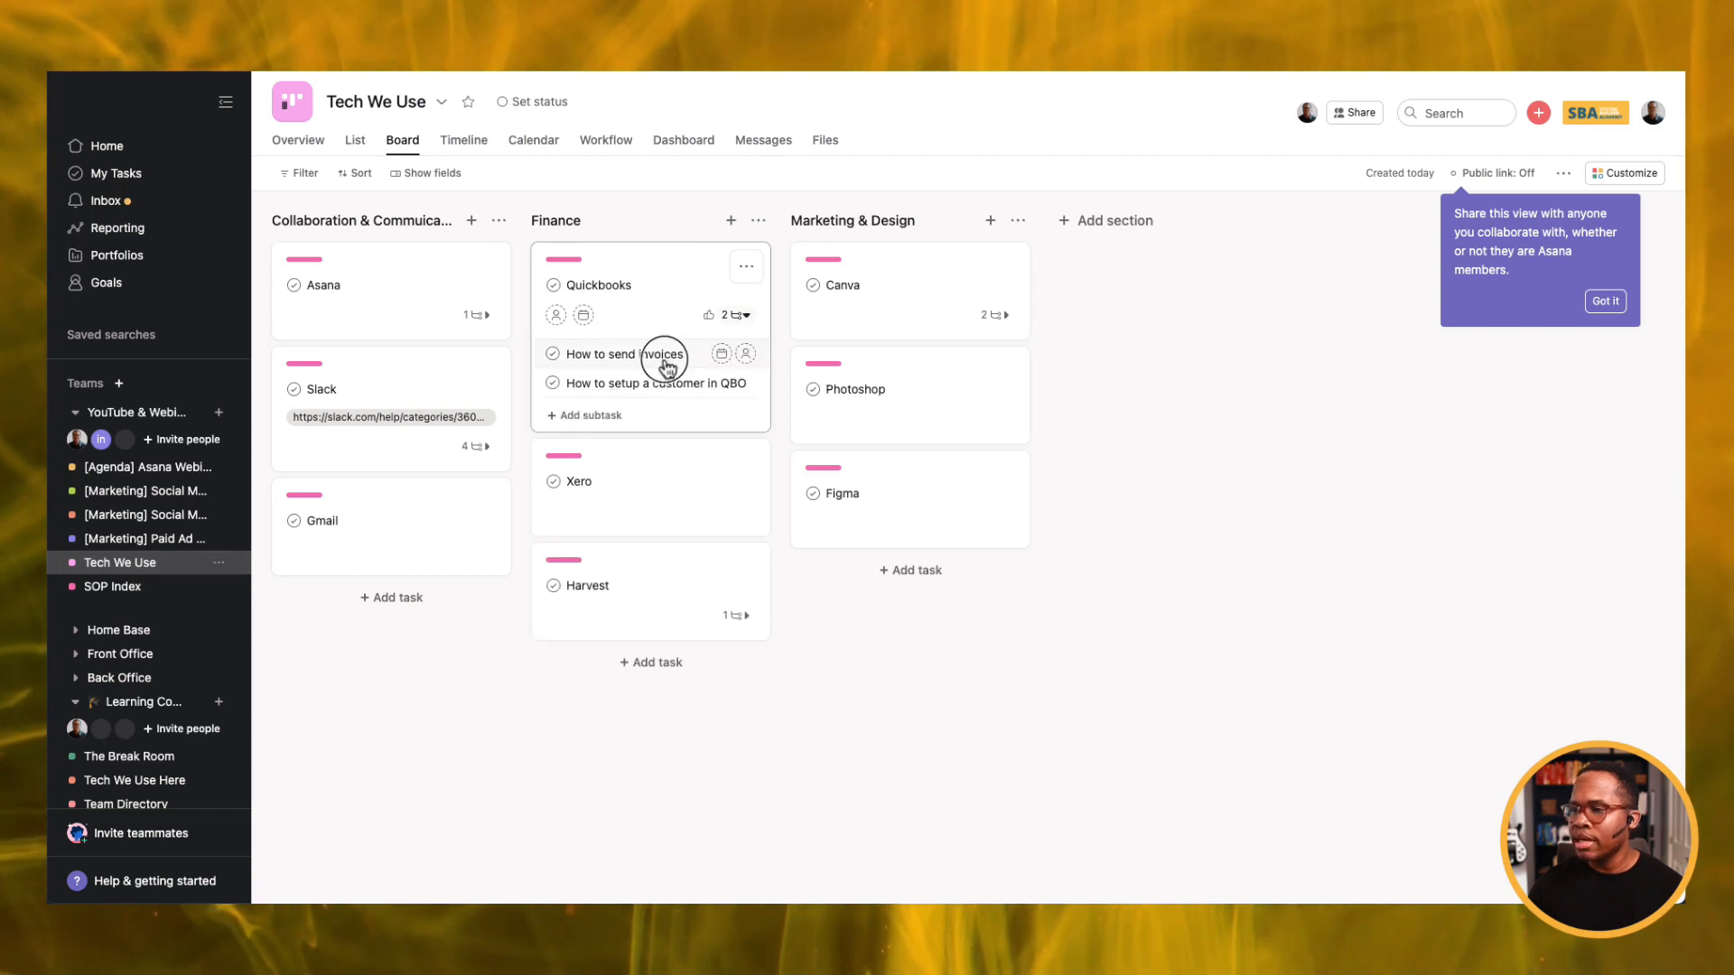
click(667, 366)
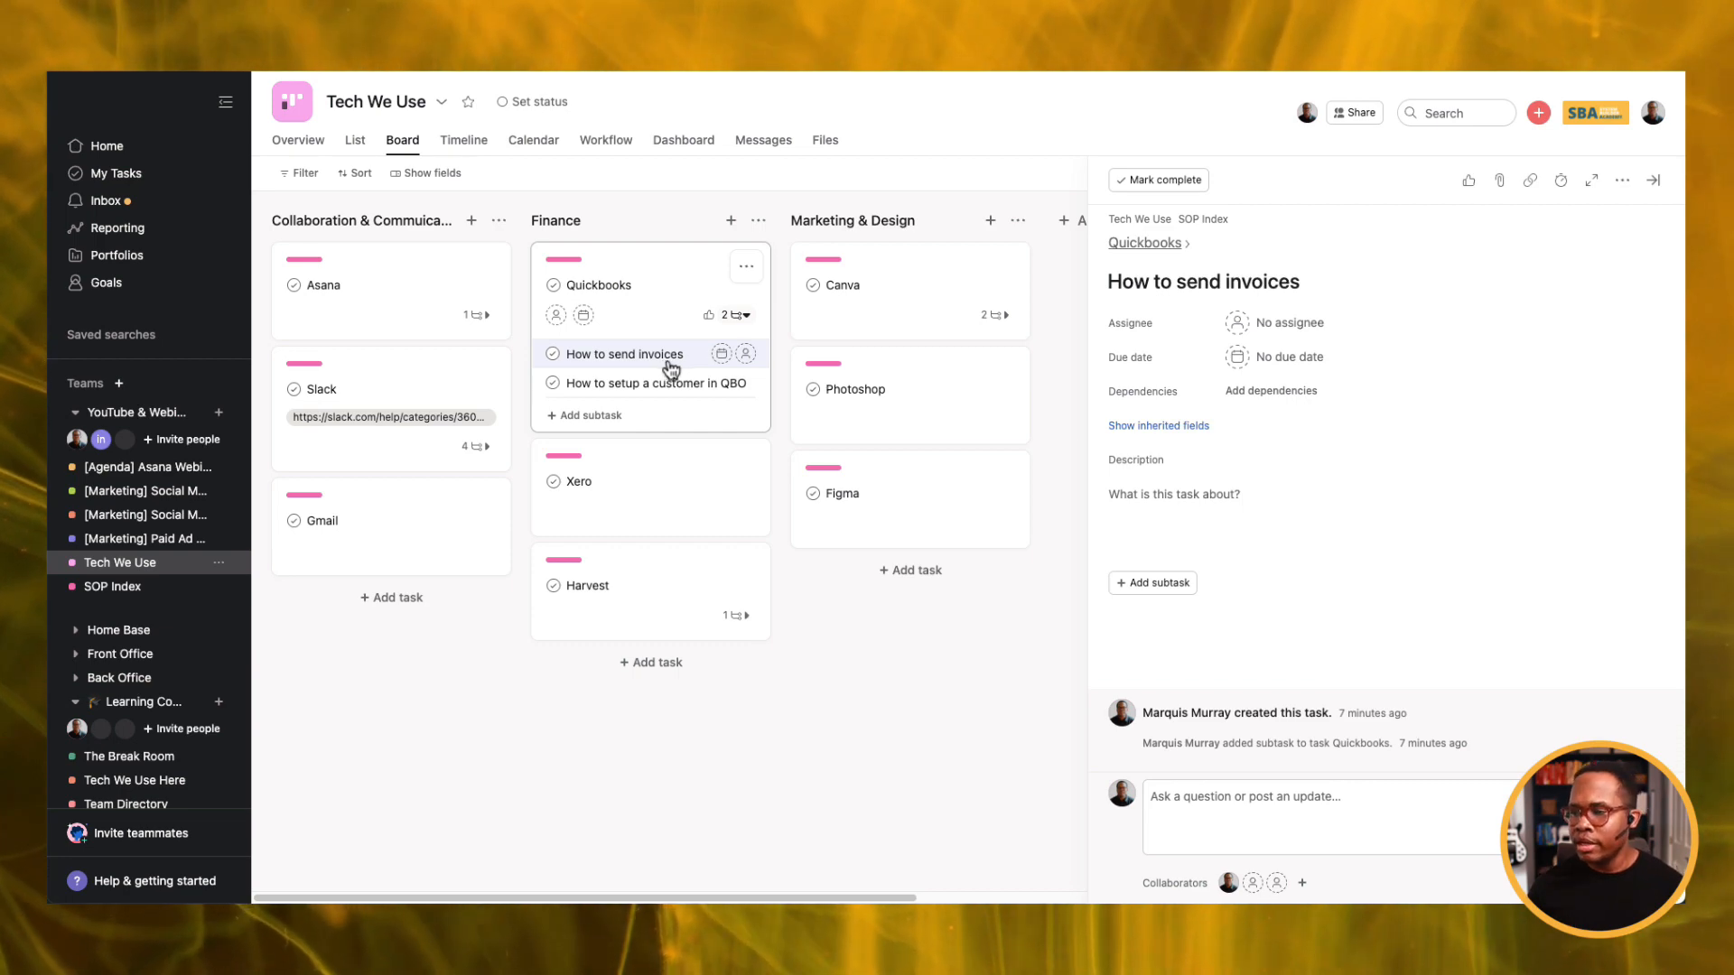
click(637, 385)
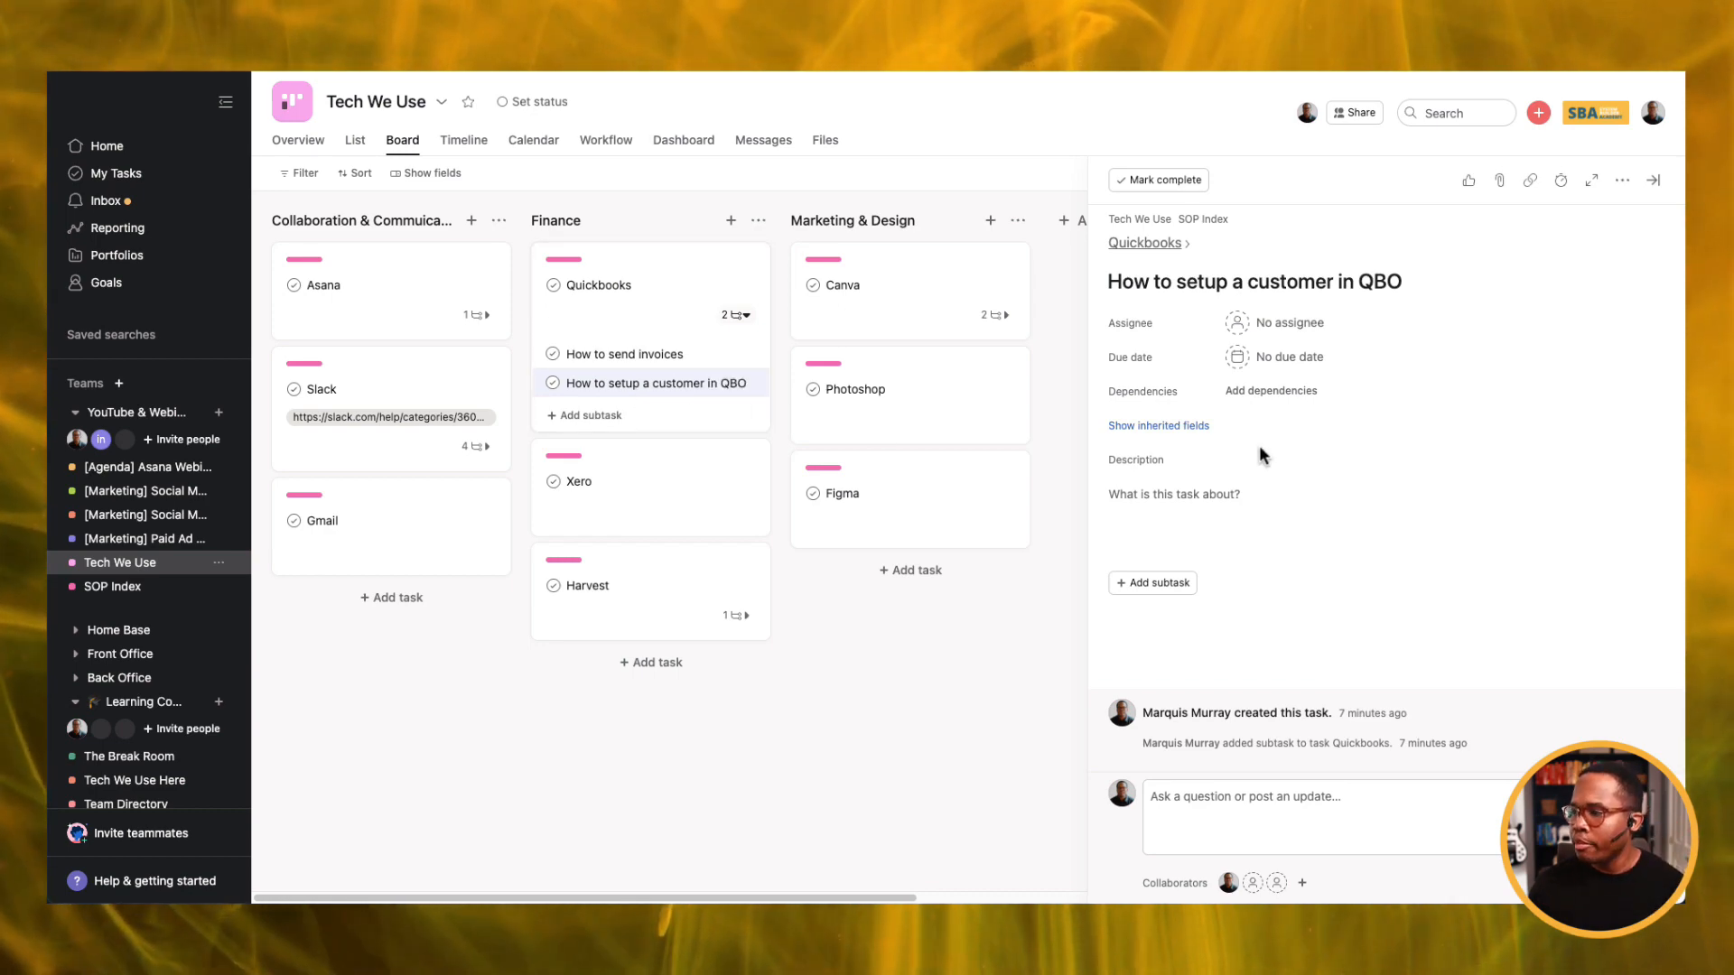
Paste the SOP template into the task's description.
click(1236, 495)
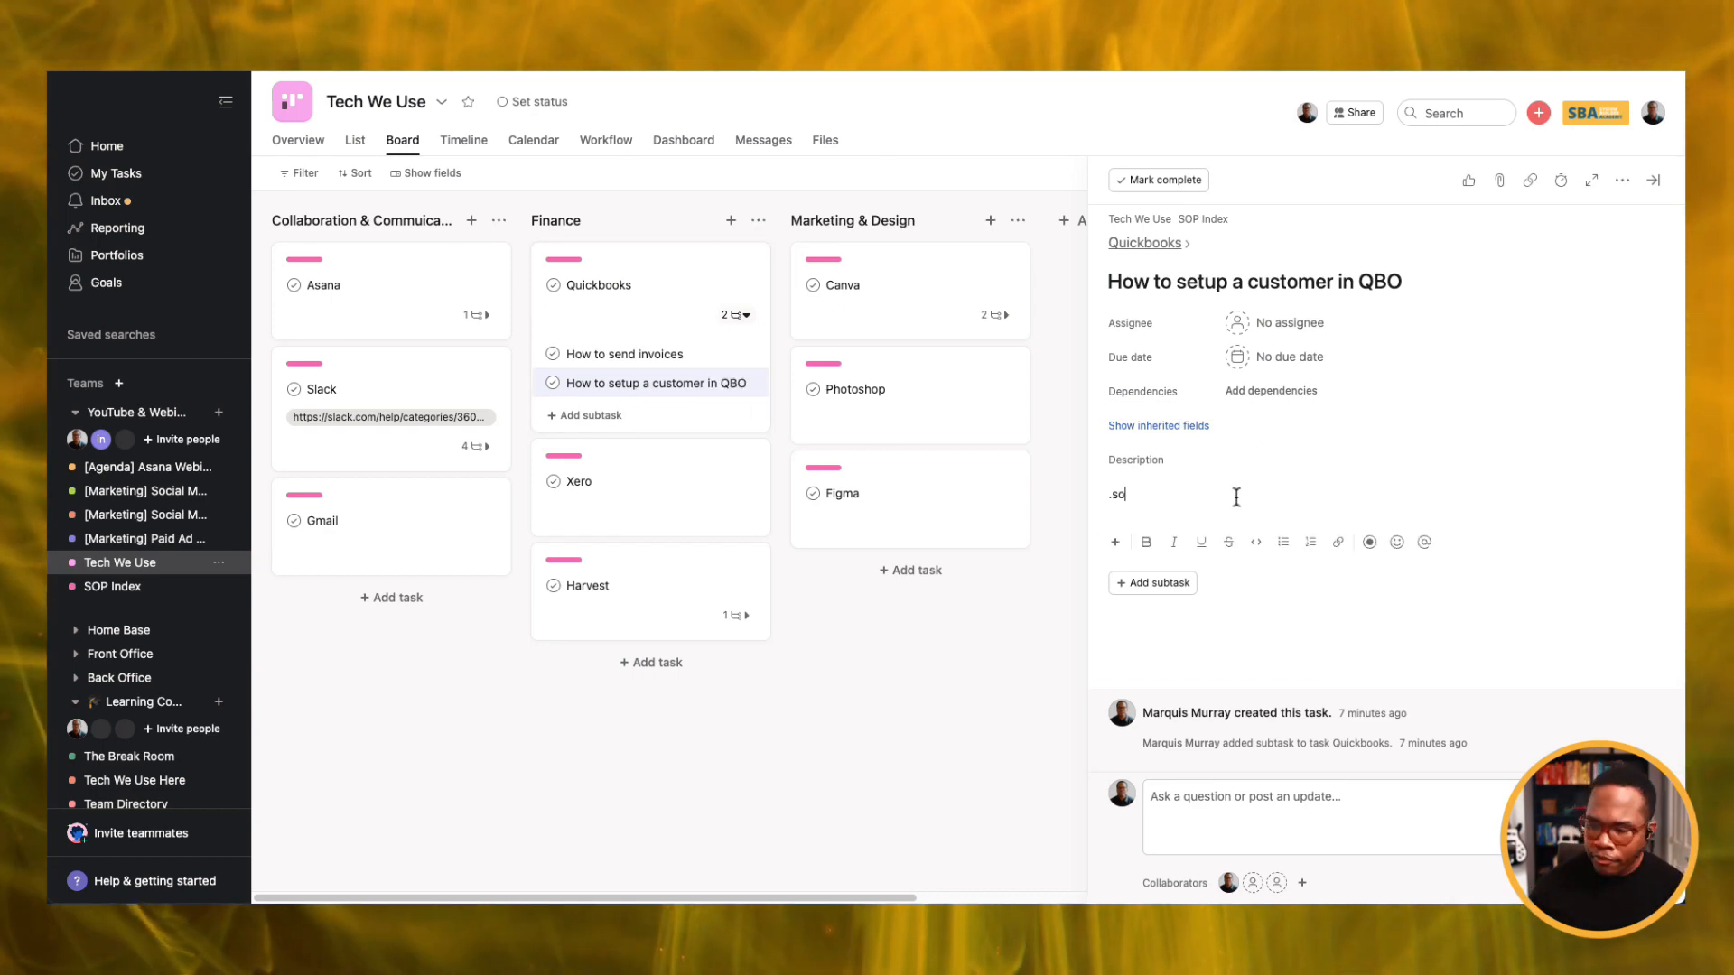
text(🎥 ——————Here is the video recording of the process.  Purpose: a brief description of what the task entails and how it works.  Roles: Who would typically complete this task Resources needed: List of the the tools, software, or documents needed to complete this task Notes: Anything we need to know to perform this task Process: Step one)
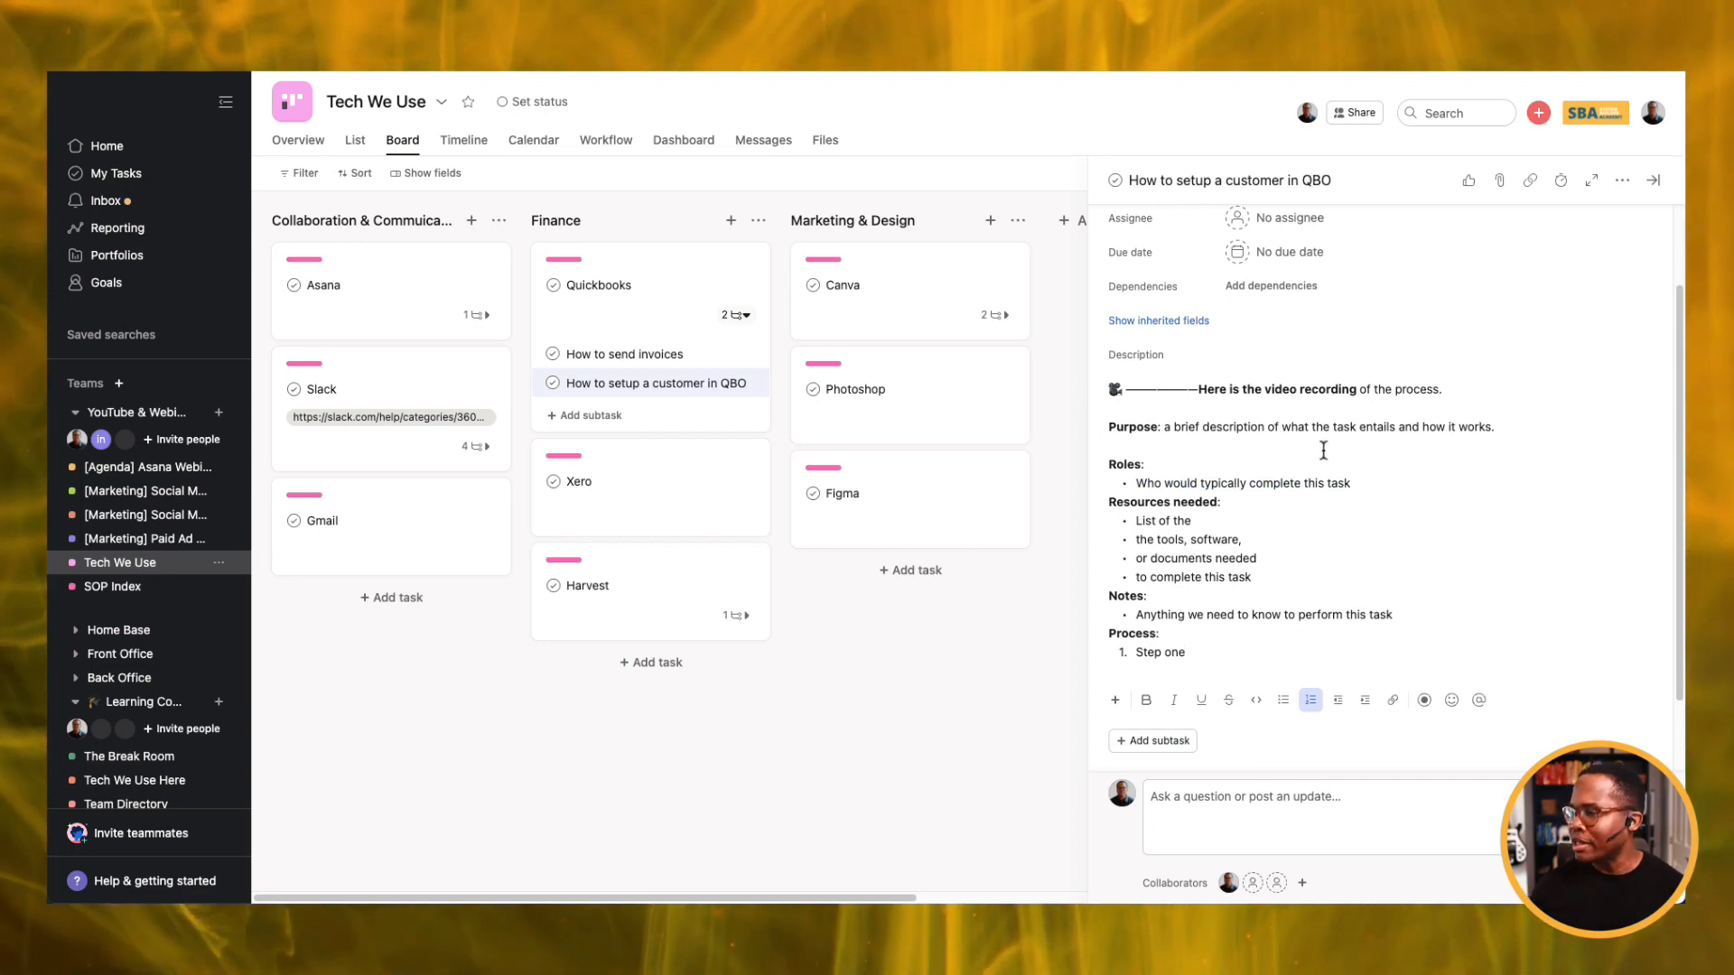
scroll(1323, 450, up, 2)
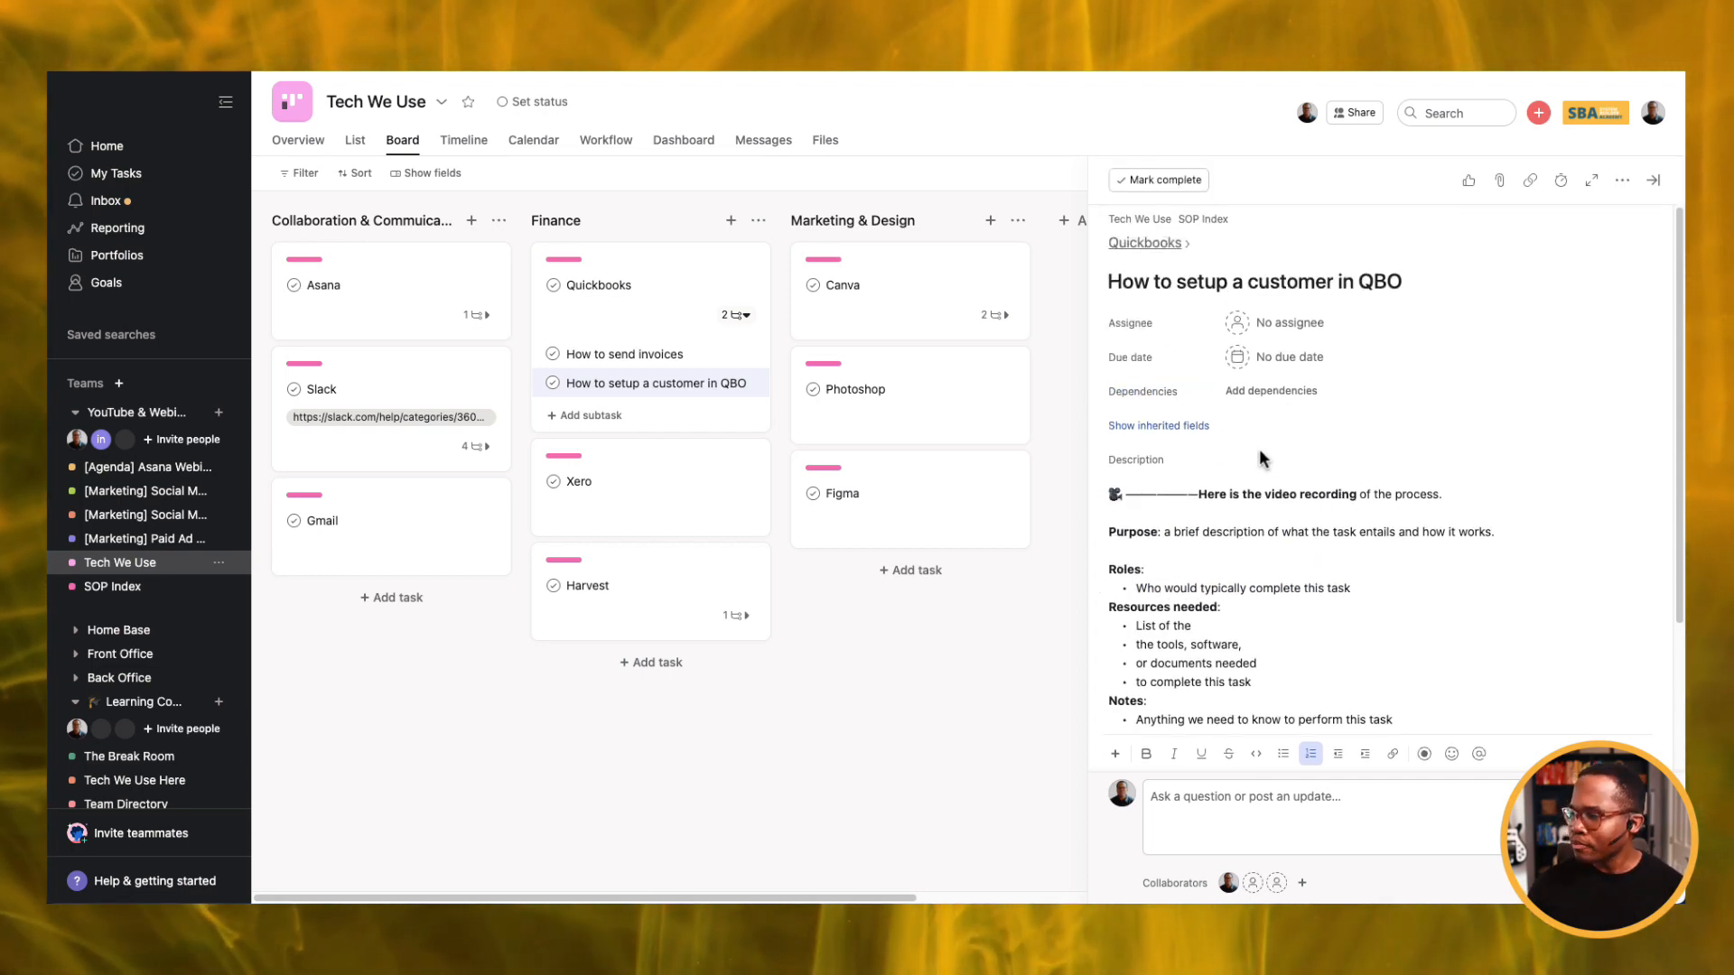
Add the task to the SOP Index project in its Finance section.
key(Tab+p)
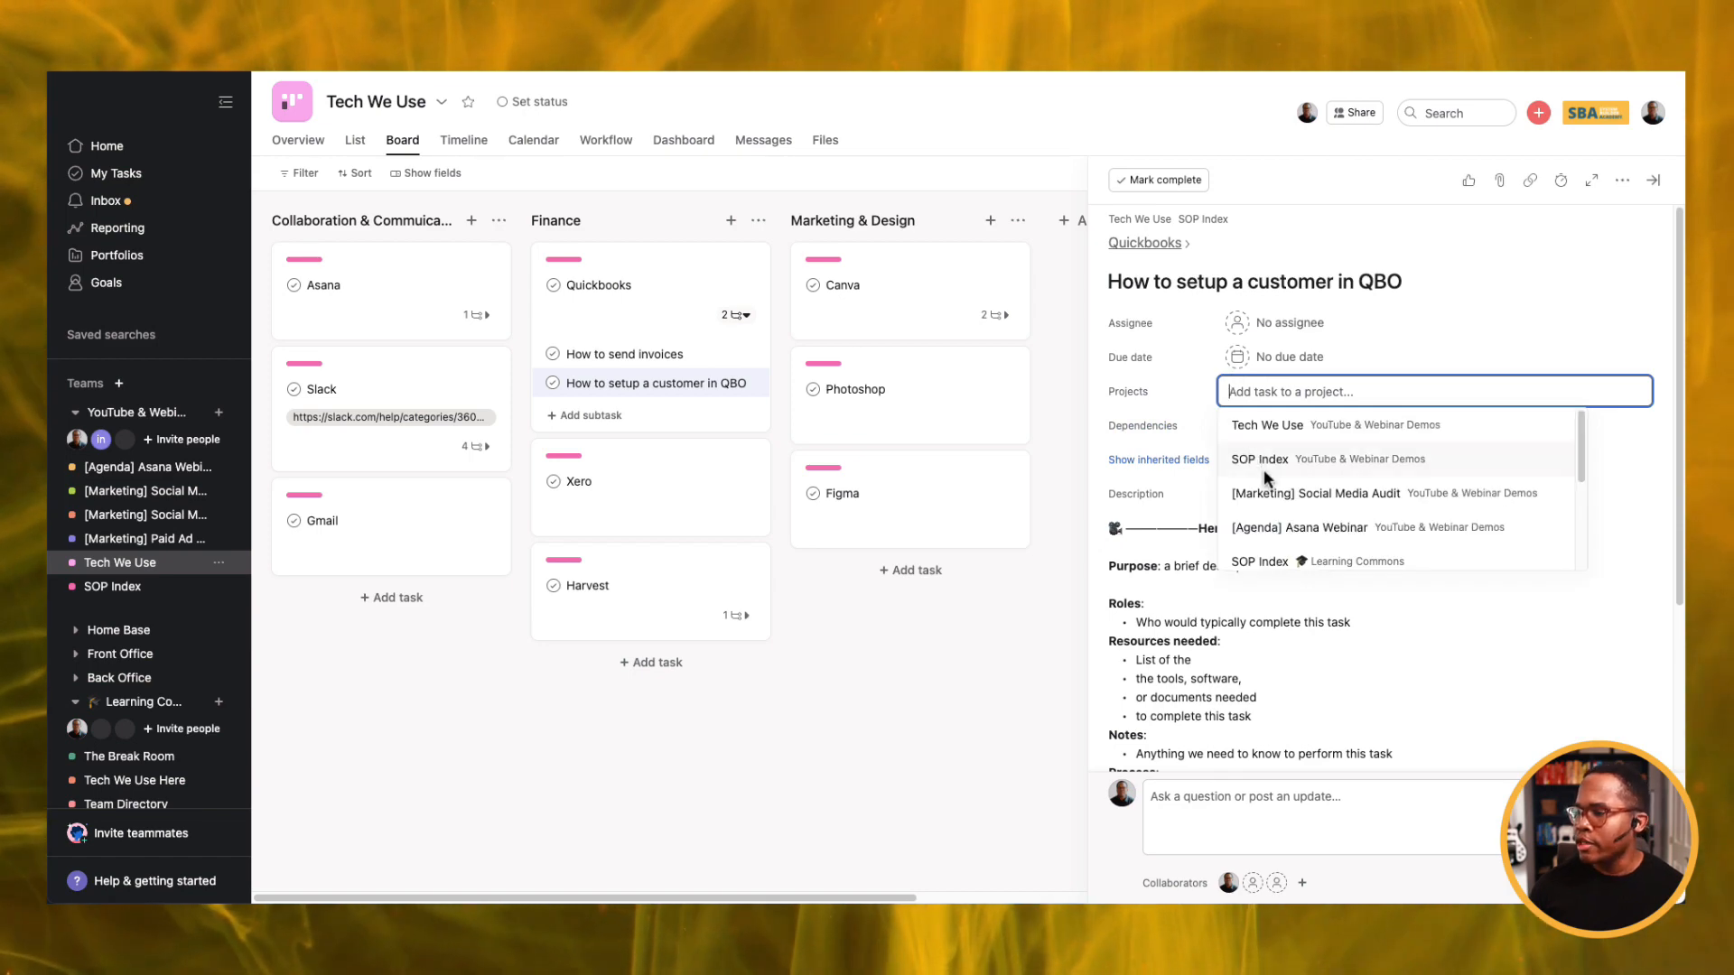
click(1269, 469)
click(1346, 392)
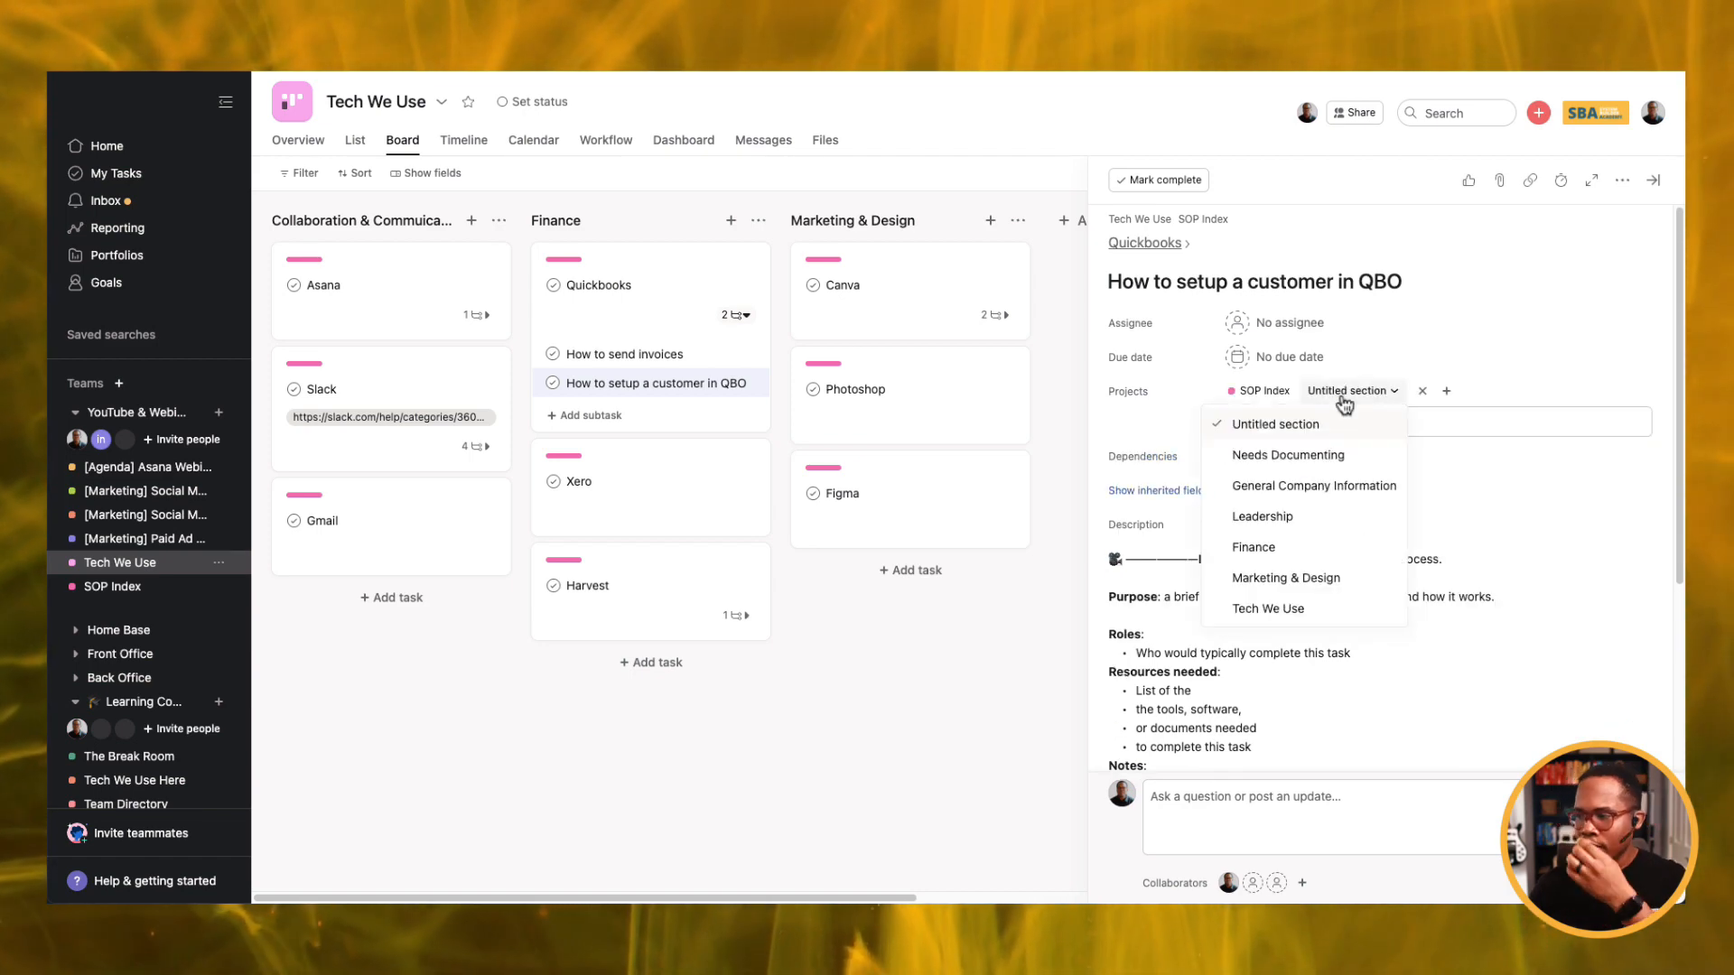
click(1277, 547)
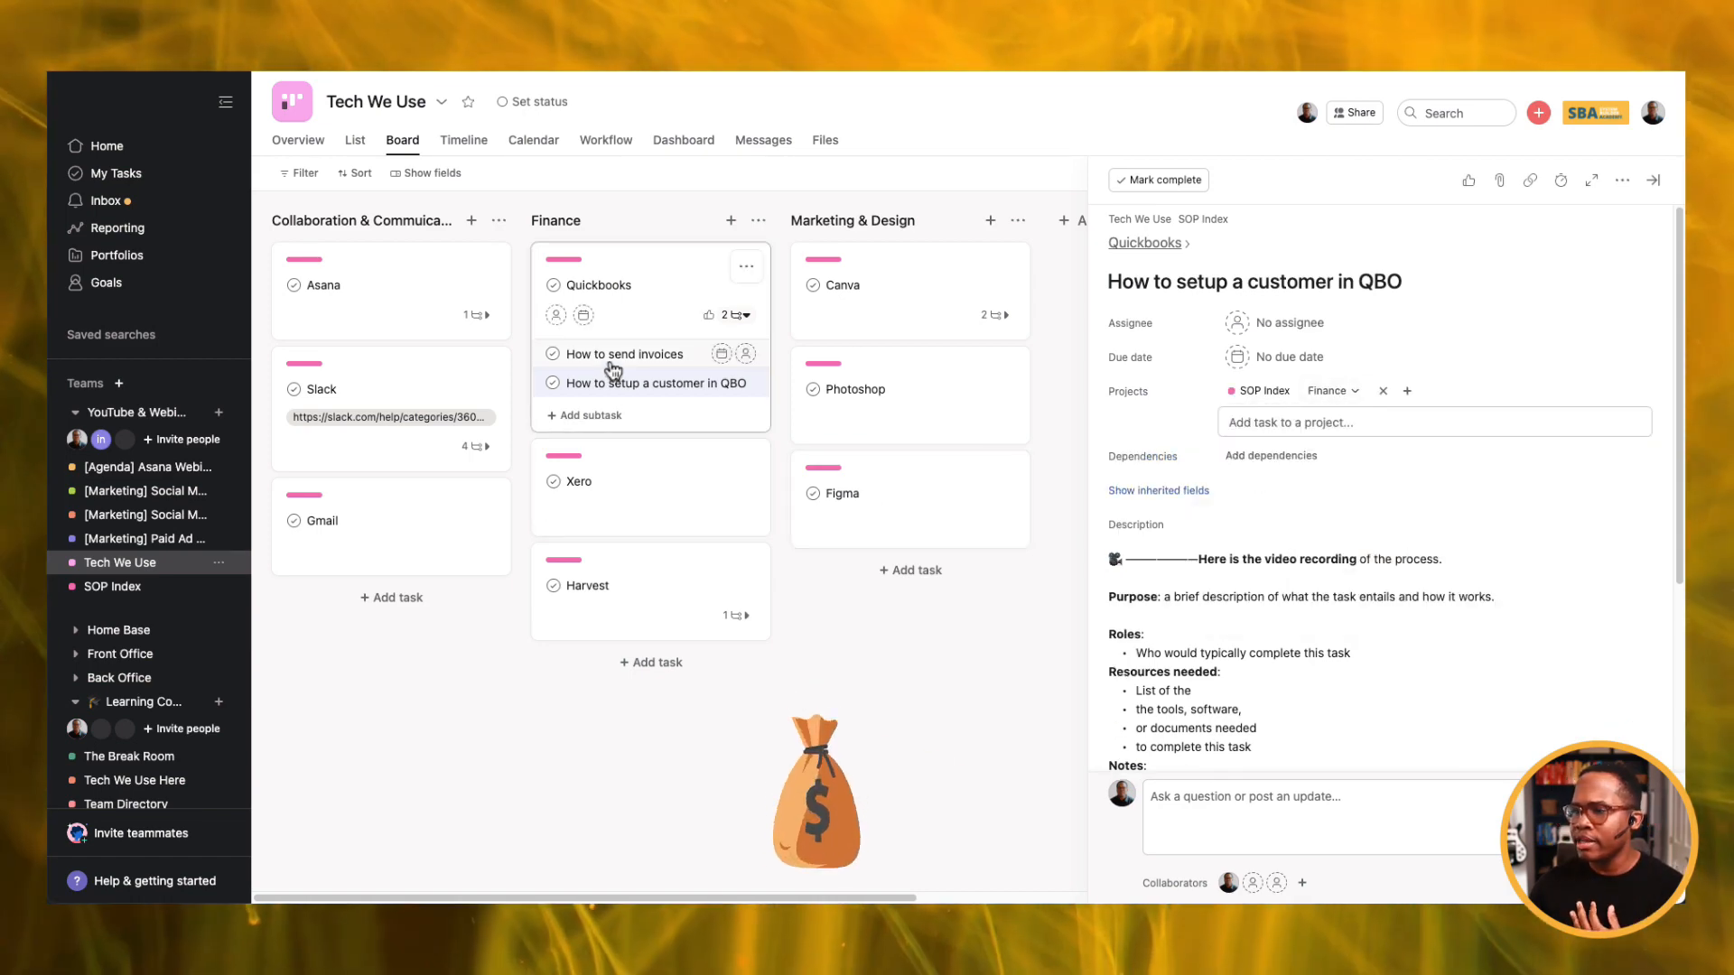
click(623, 355)
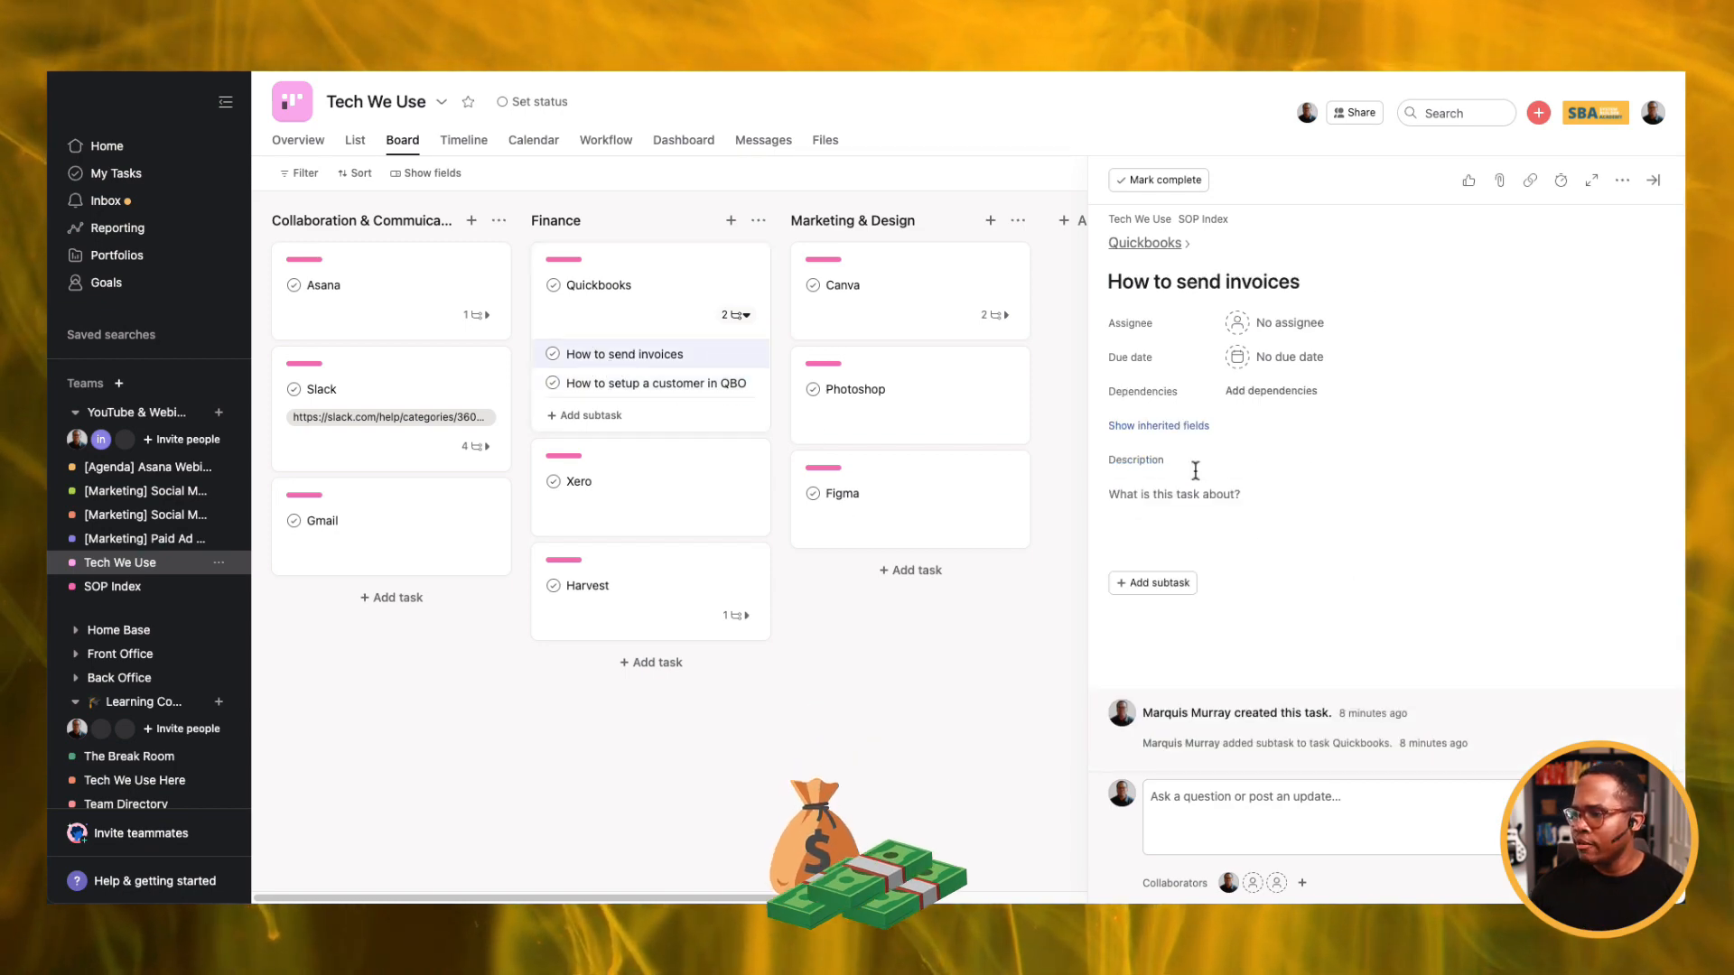
Add 'How to send invoices' to the SOP Index project under Finance.
click(1183, 429)
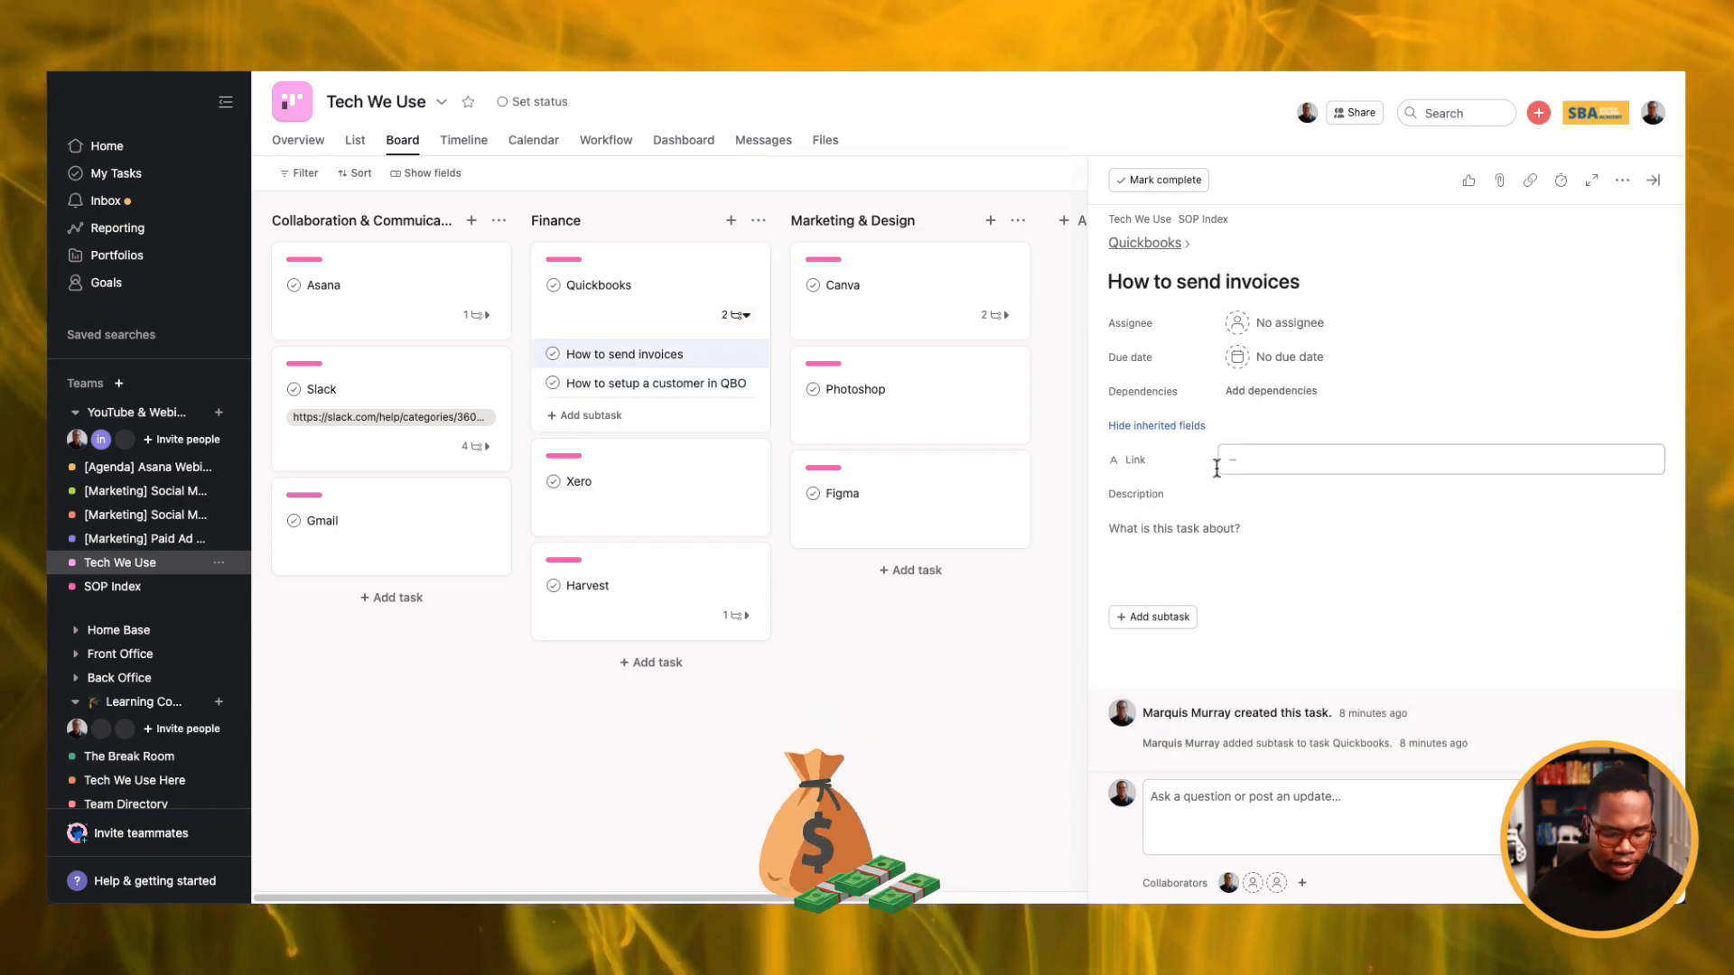
key(Tab+p)
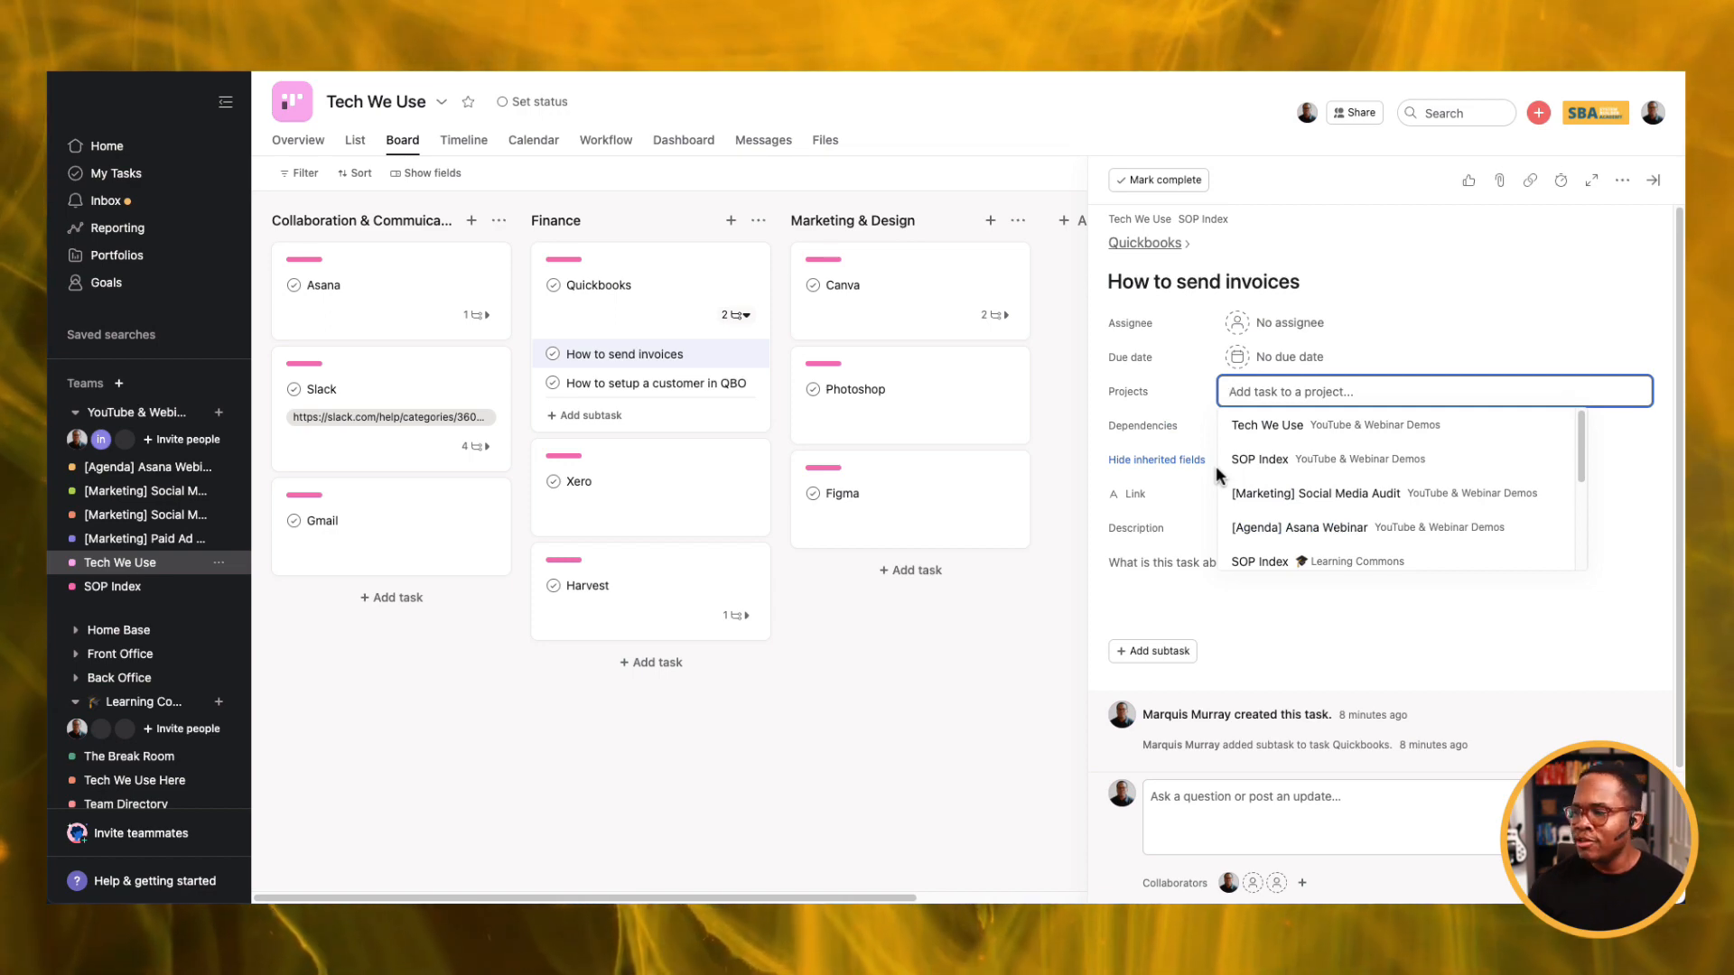
click(1262, 461)
click(1328, 391)
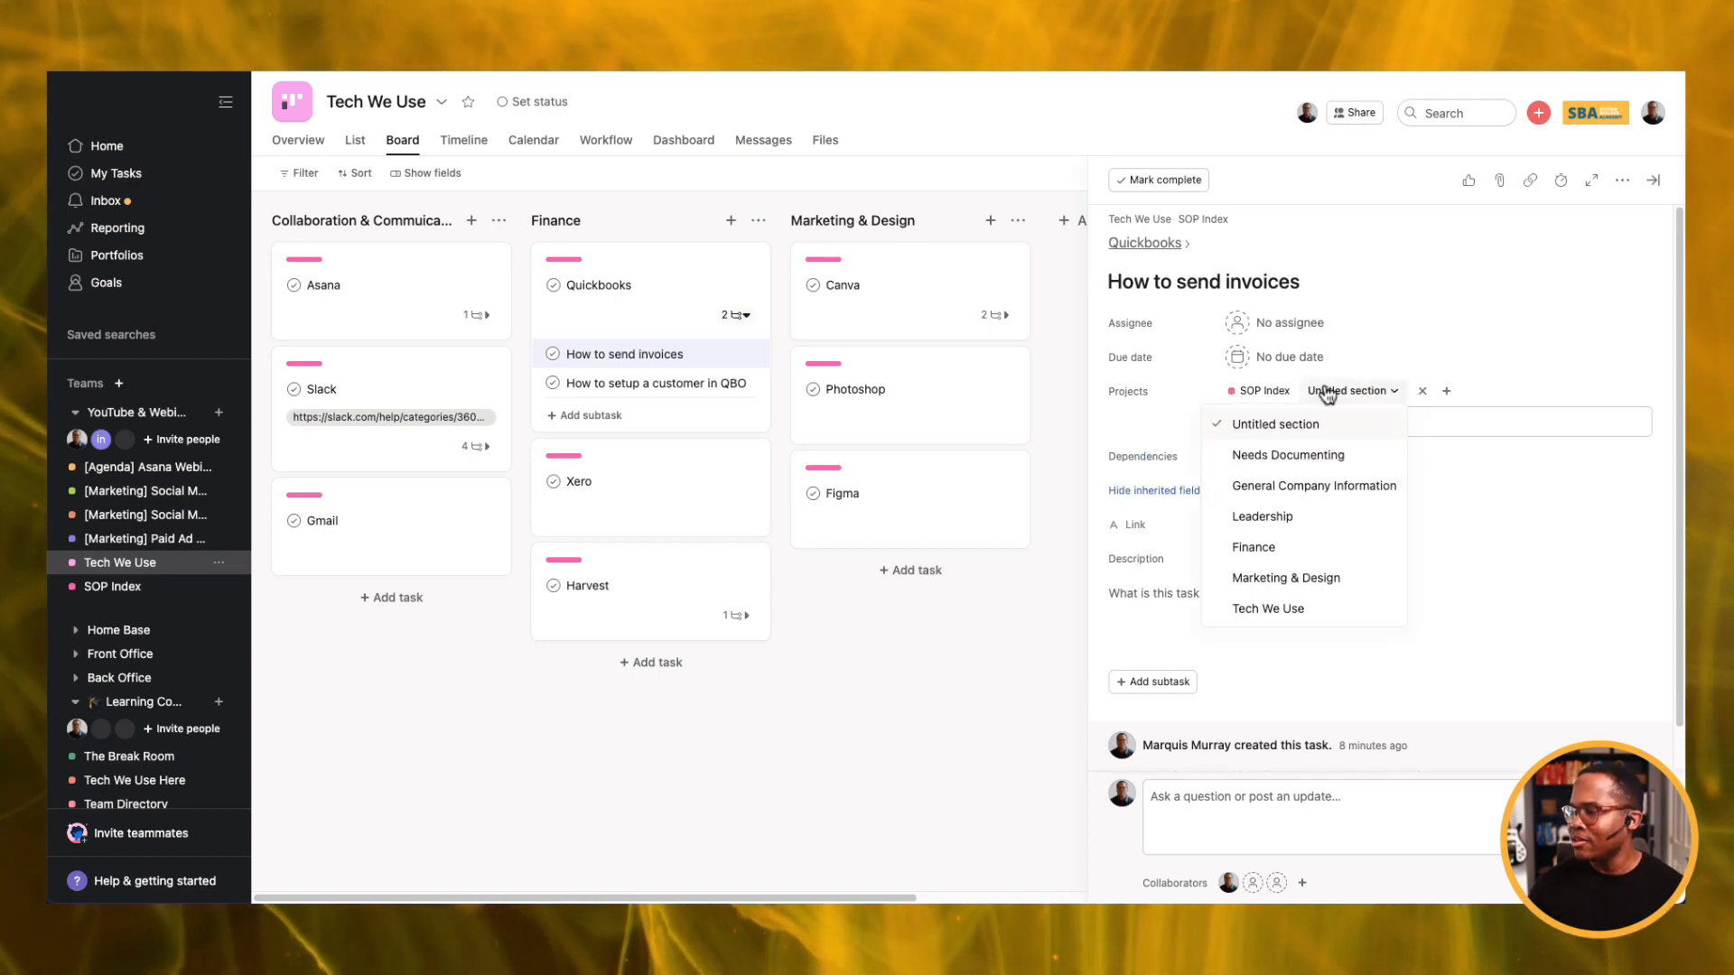
click(1253, 548)
Open the SOP Index list and narrow its Task name column.
click(133, 589)
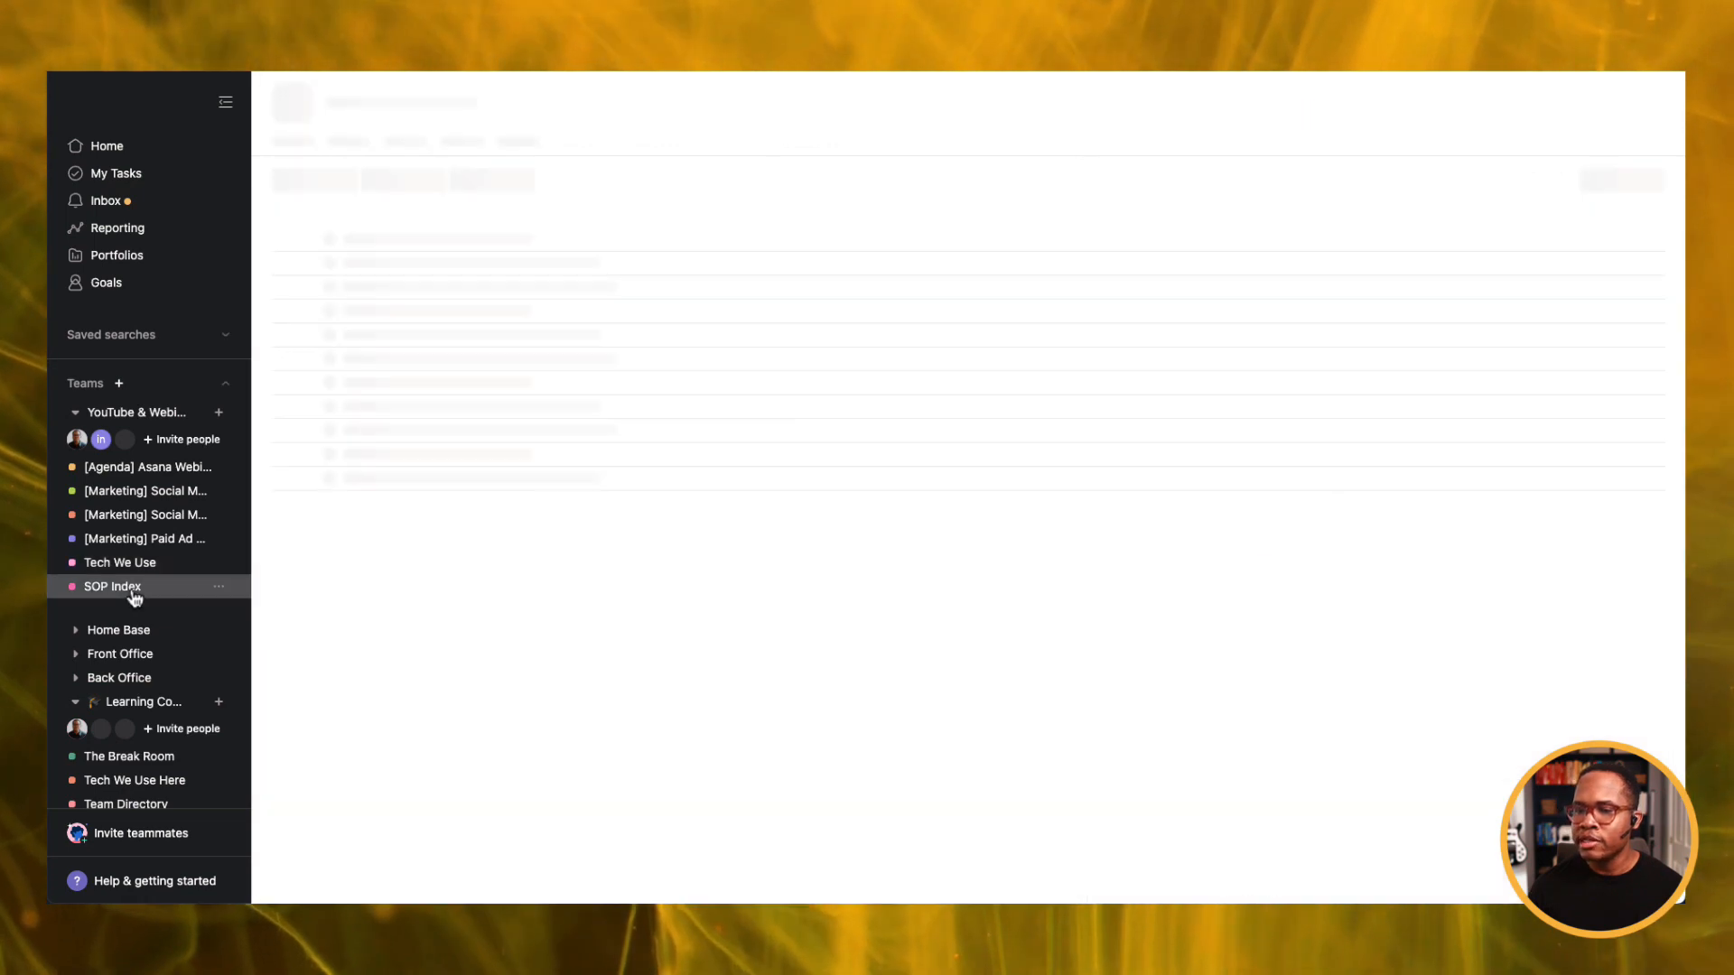
scroll(553, 427, down, 1)
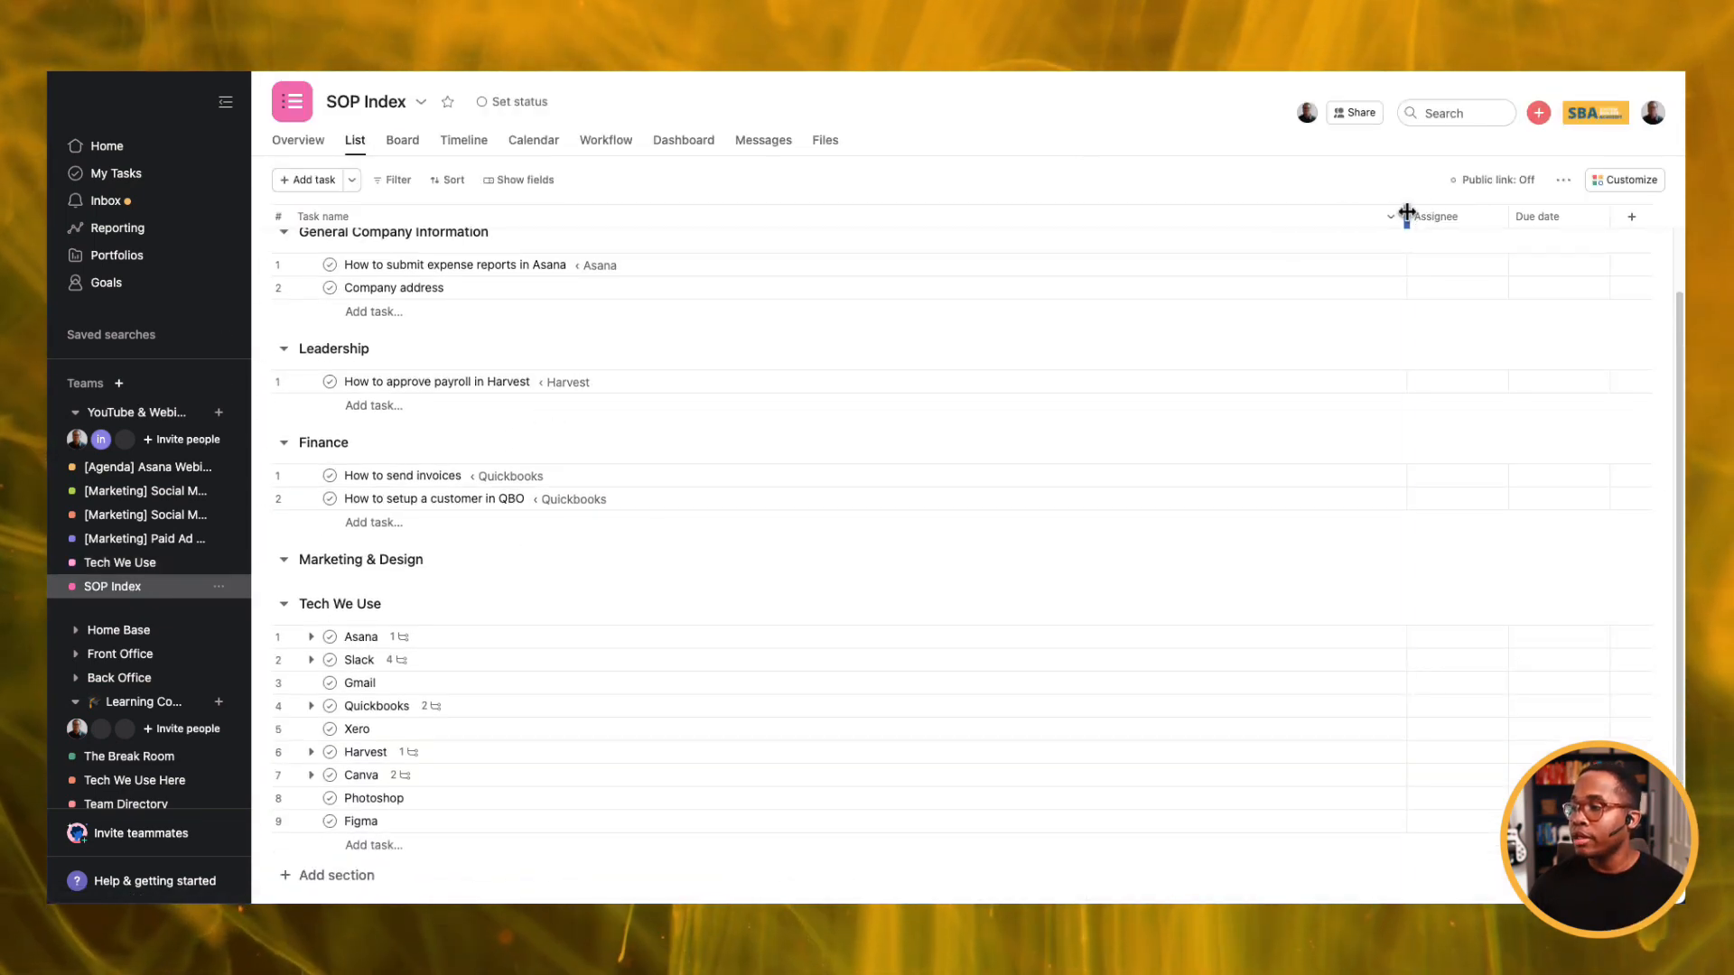
drag(1405, 217, 774, 263)
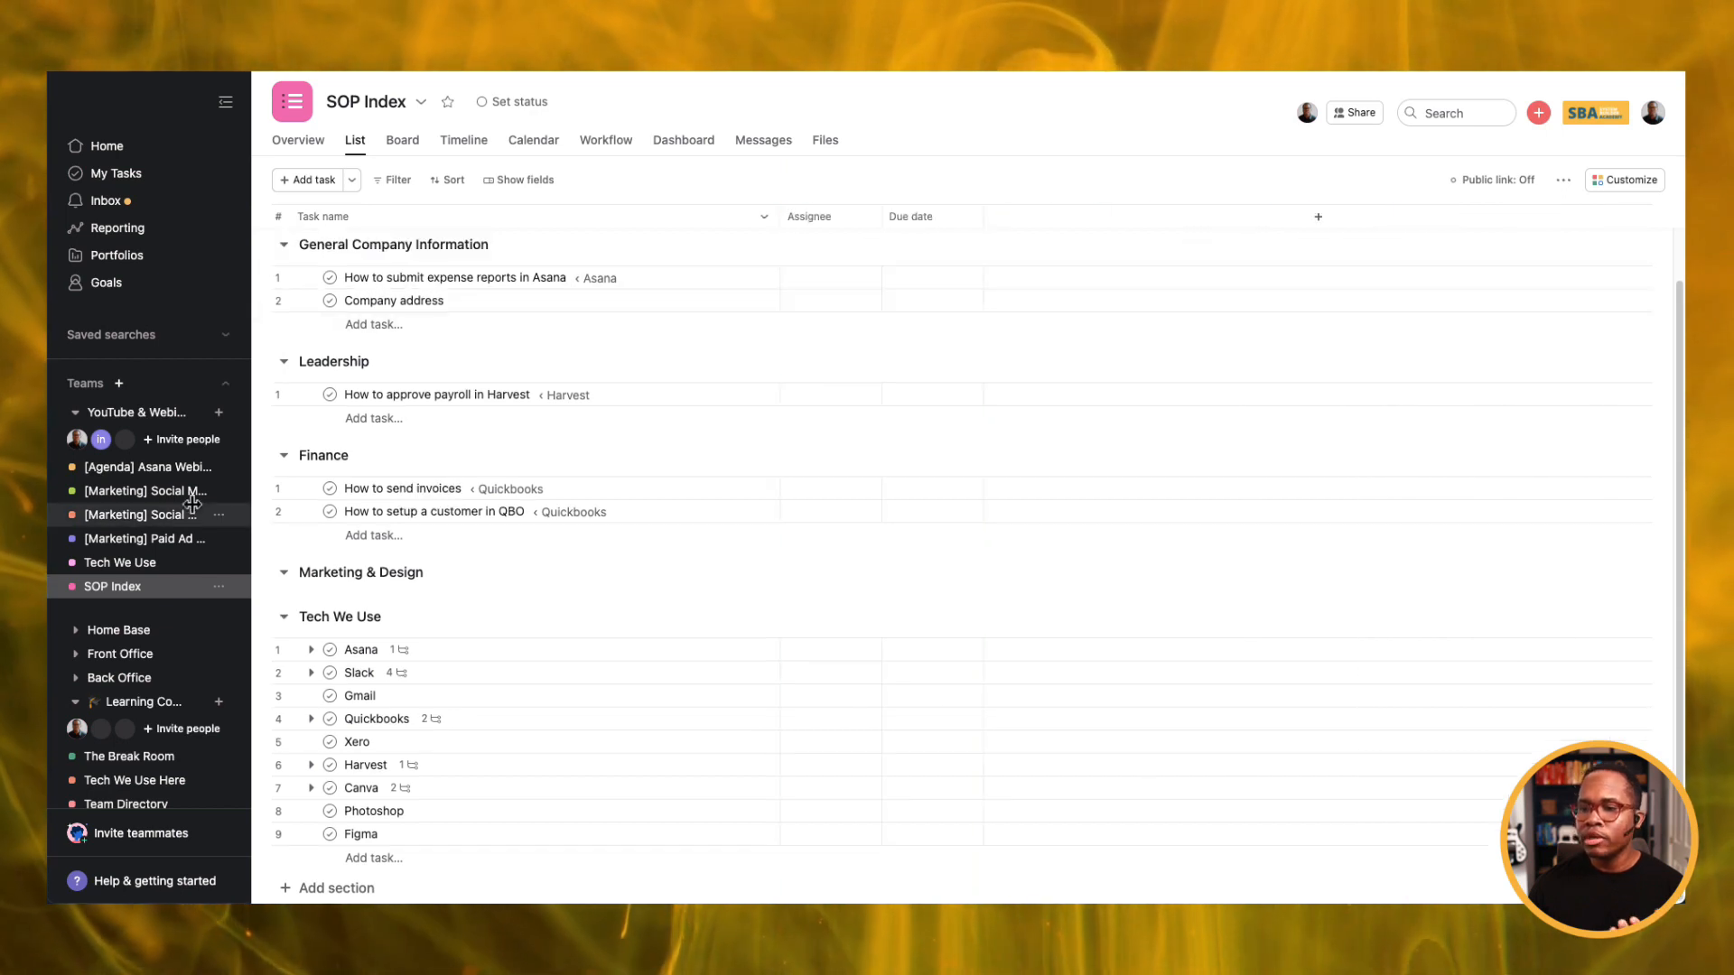
Check Slack's 'How to create a Slack Workspace' subtask in Tech We Use, then return to SOP Index.
click(130, 569)
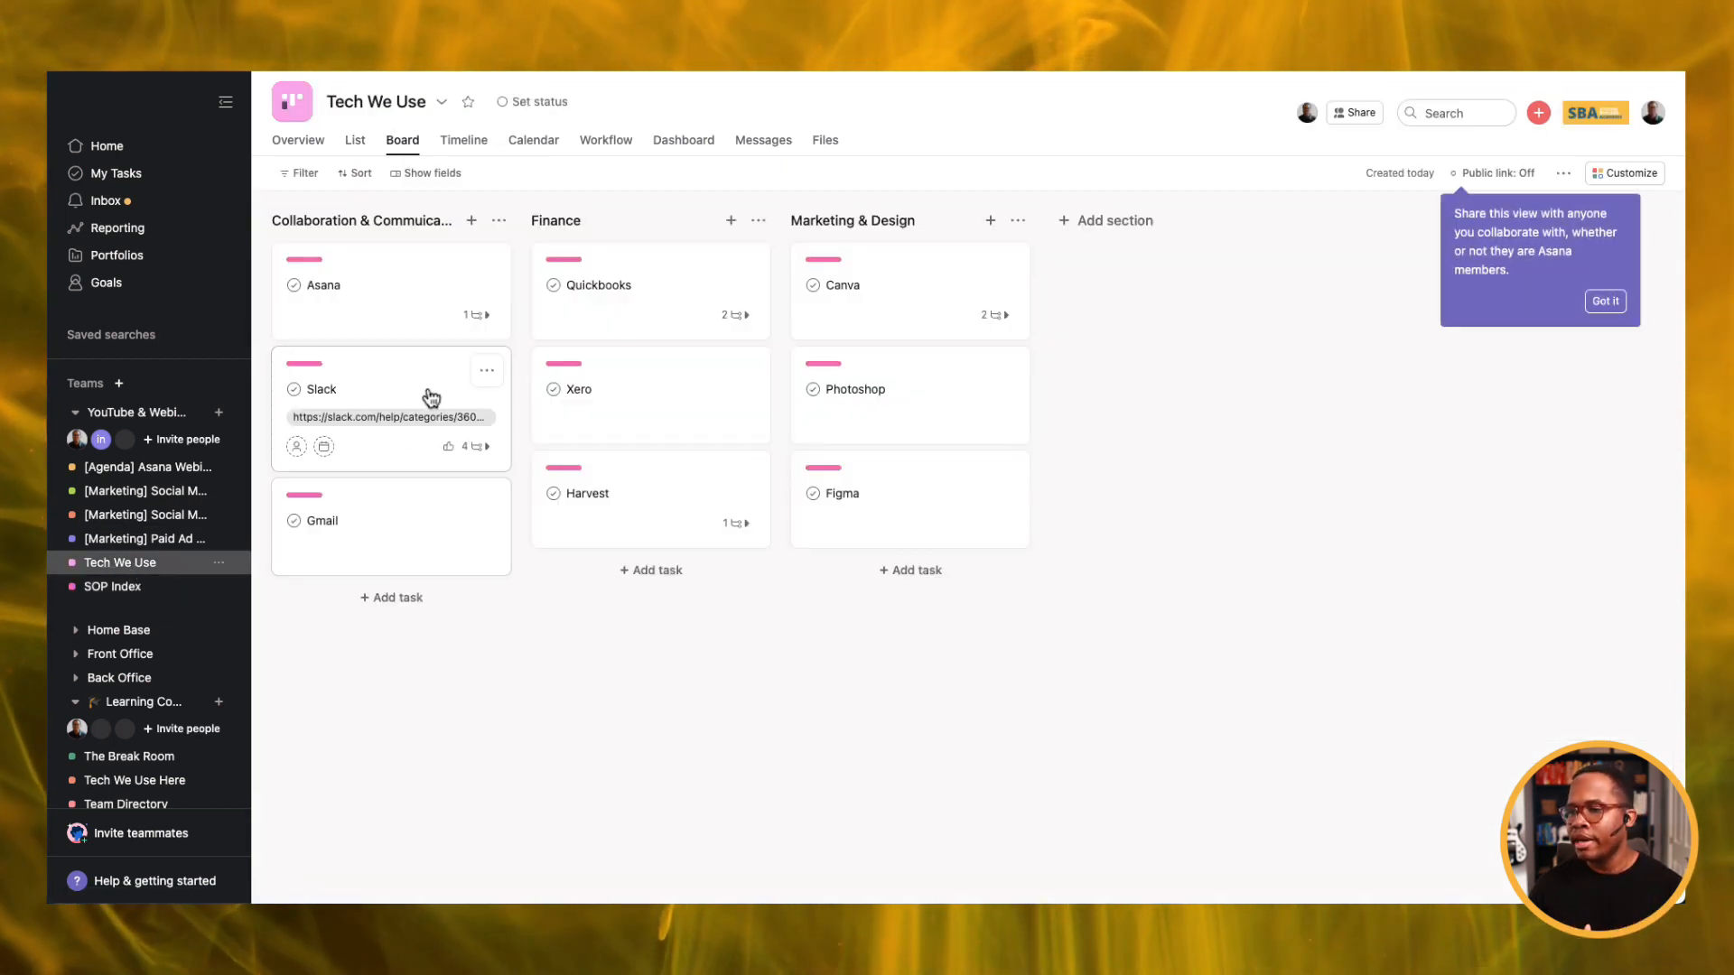
click(478, 446)
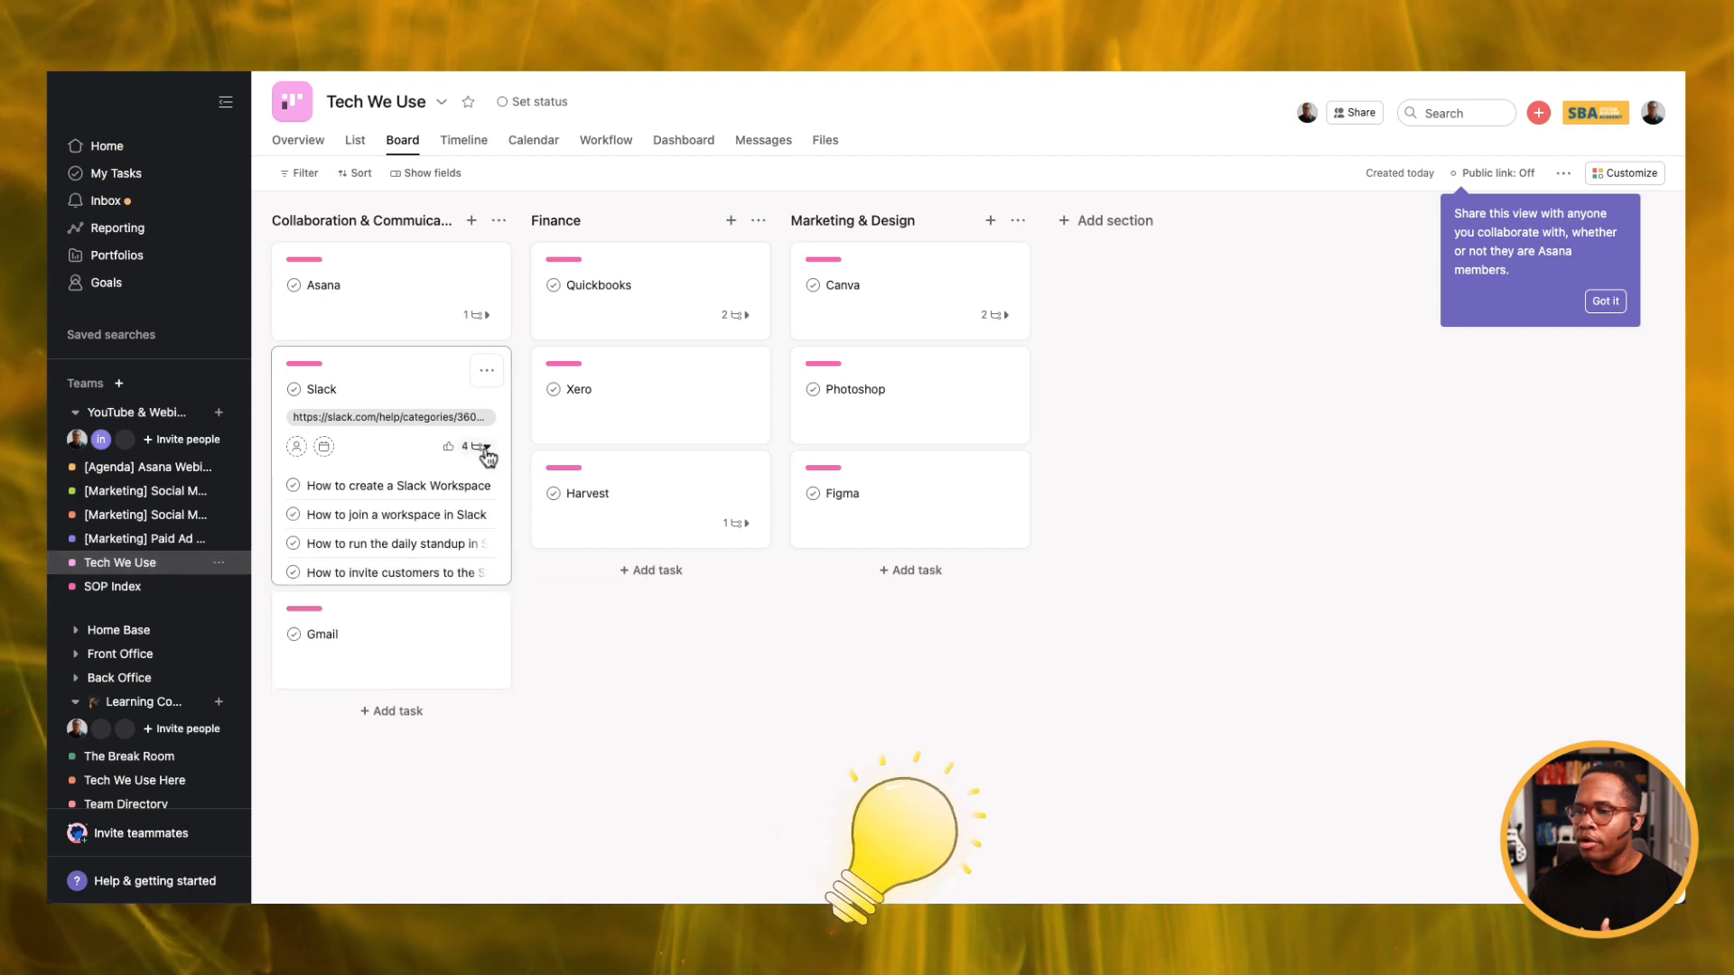
click(380, 496)
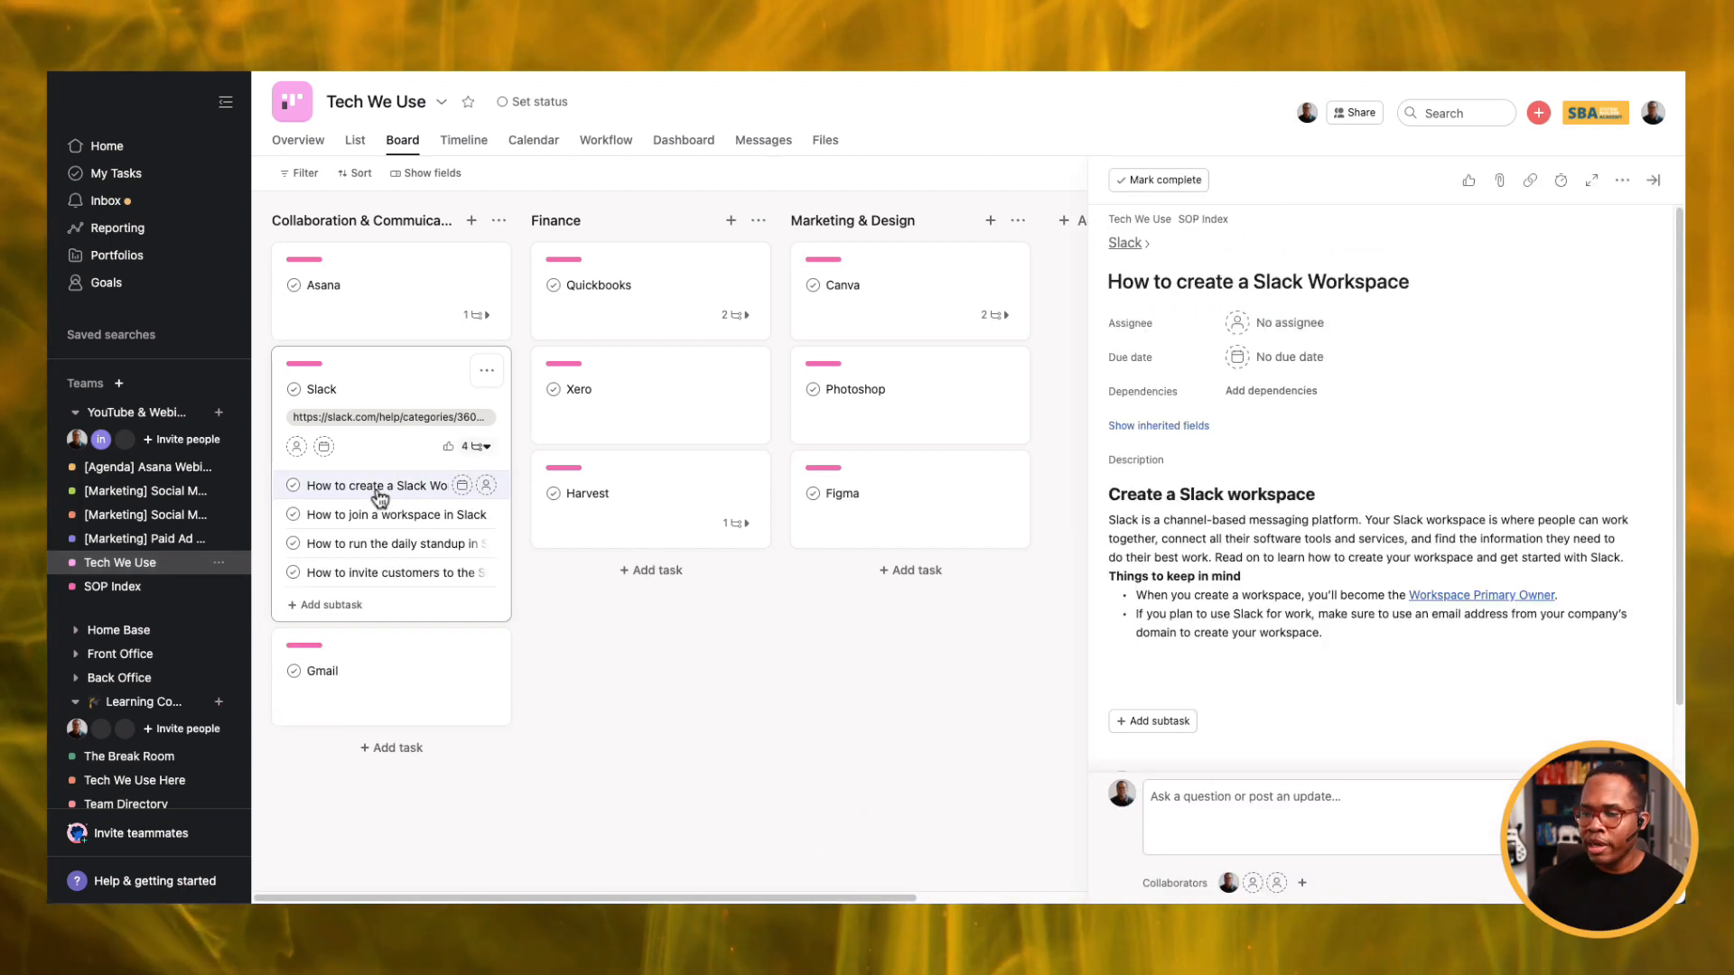
click(112, 586)
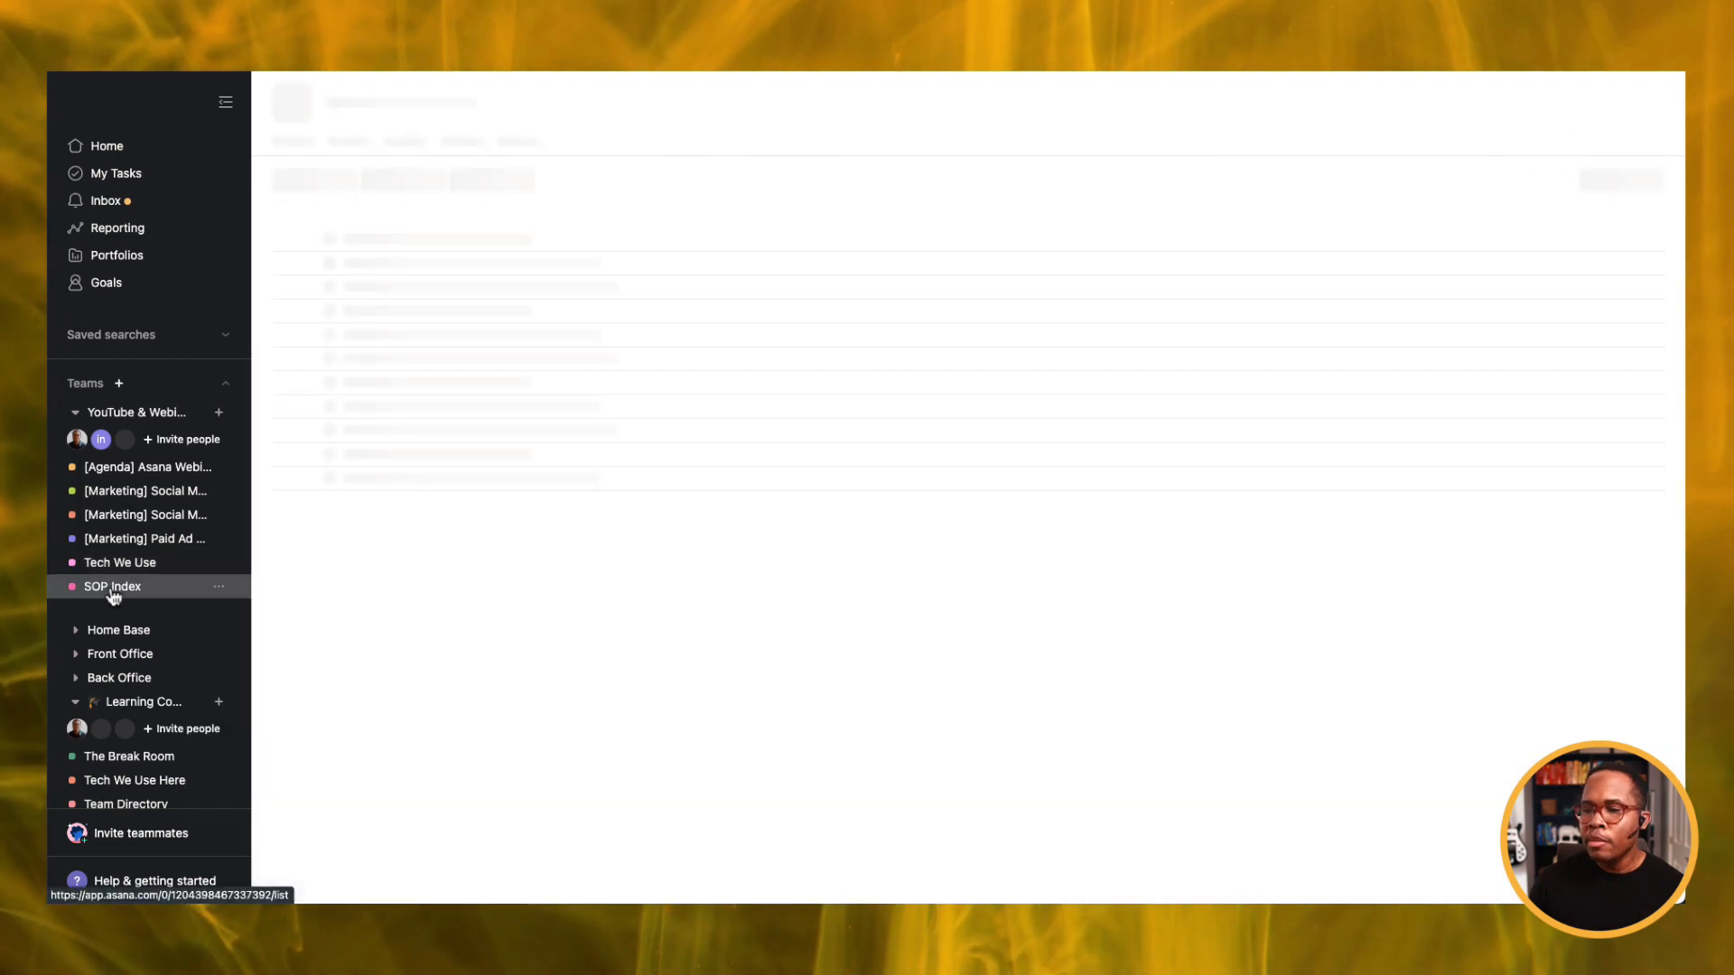
Create a 'Project Management' section right after Marketing & Design.
click(378, 630)
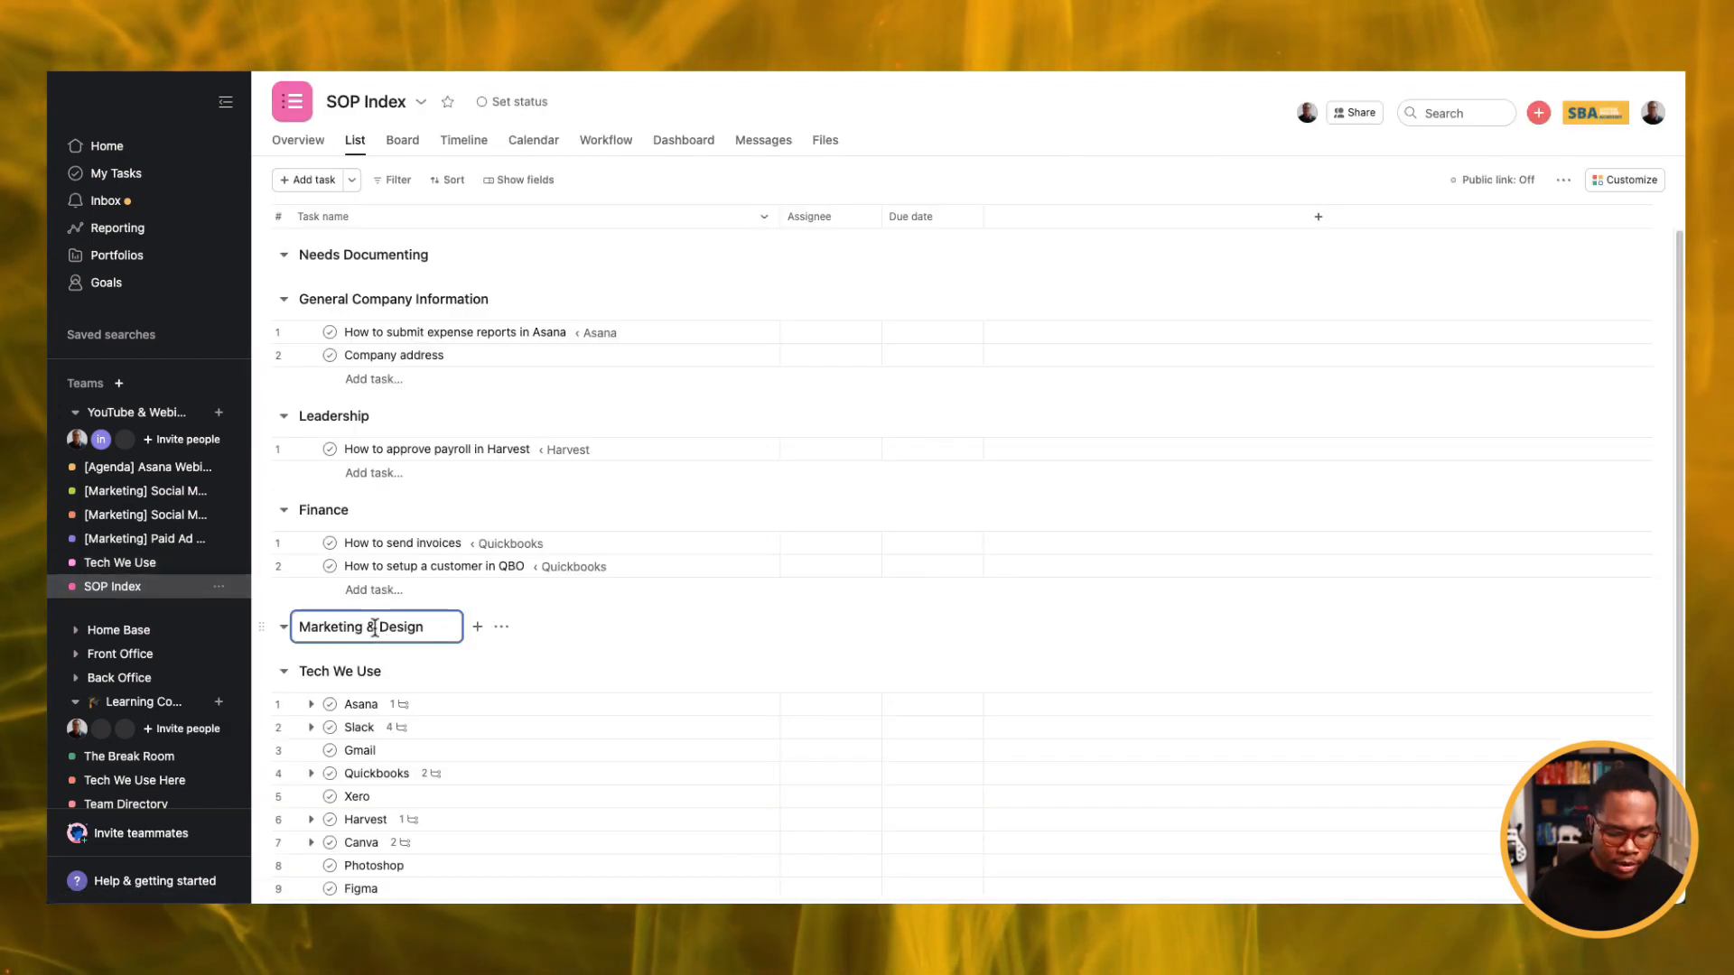
key(Return)
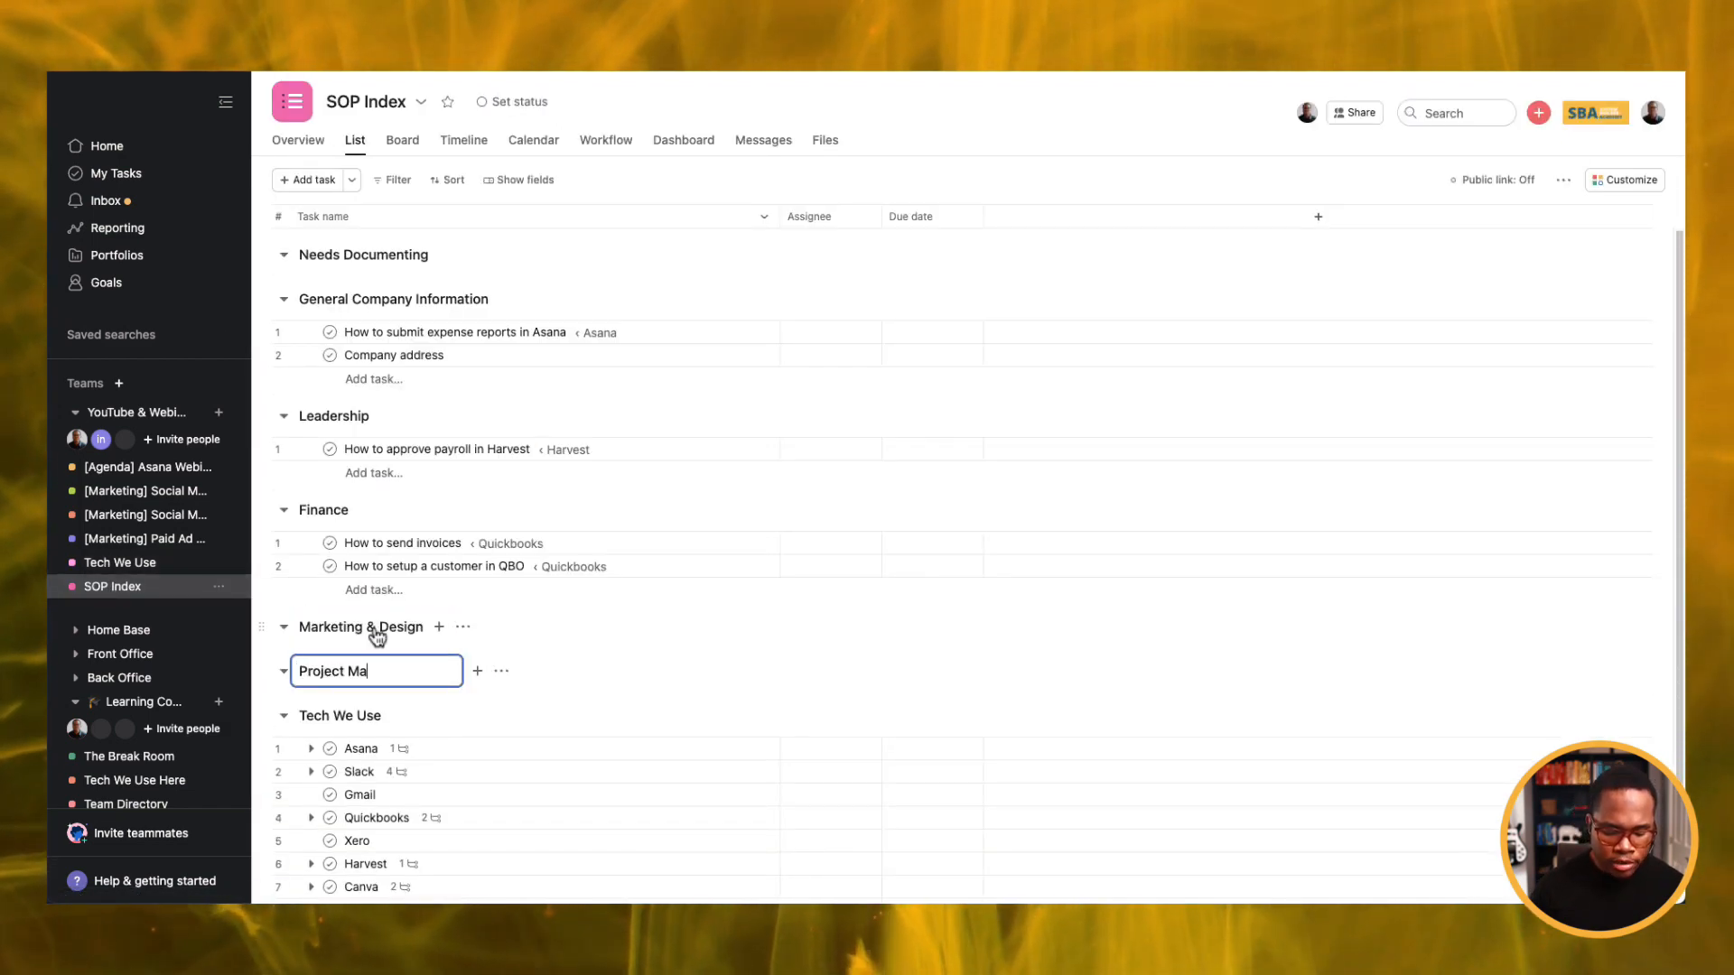
text(Project Management)
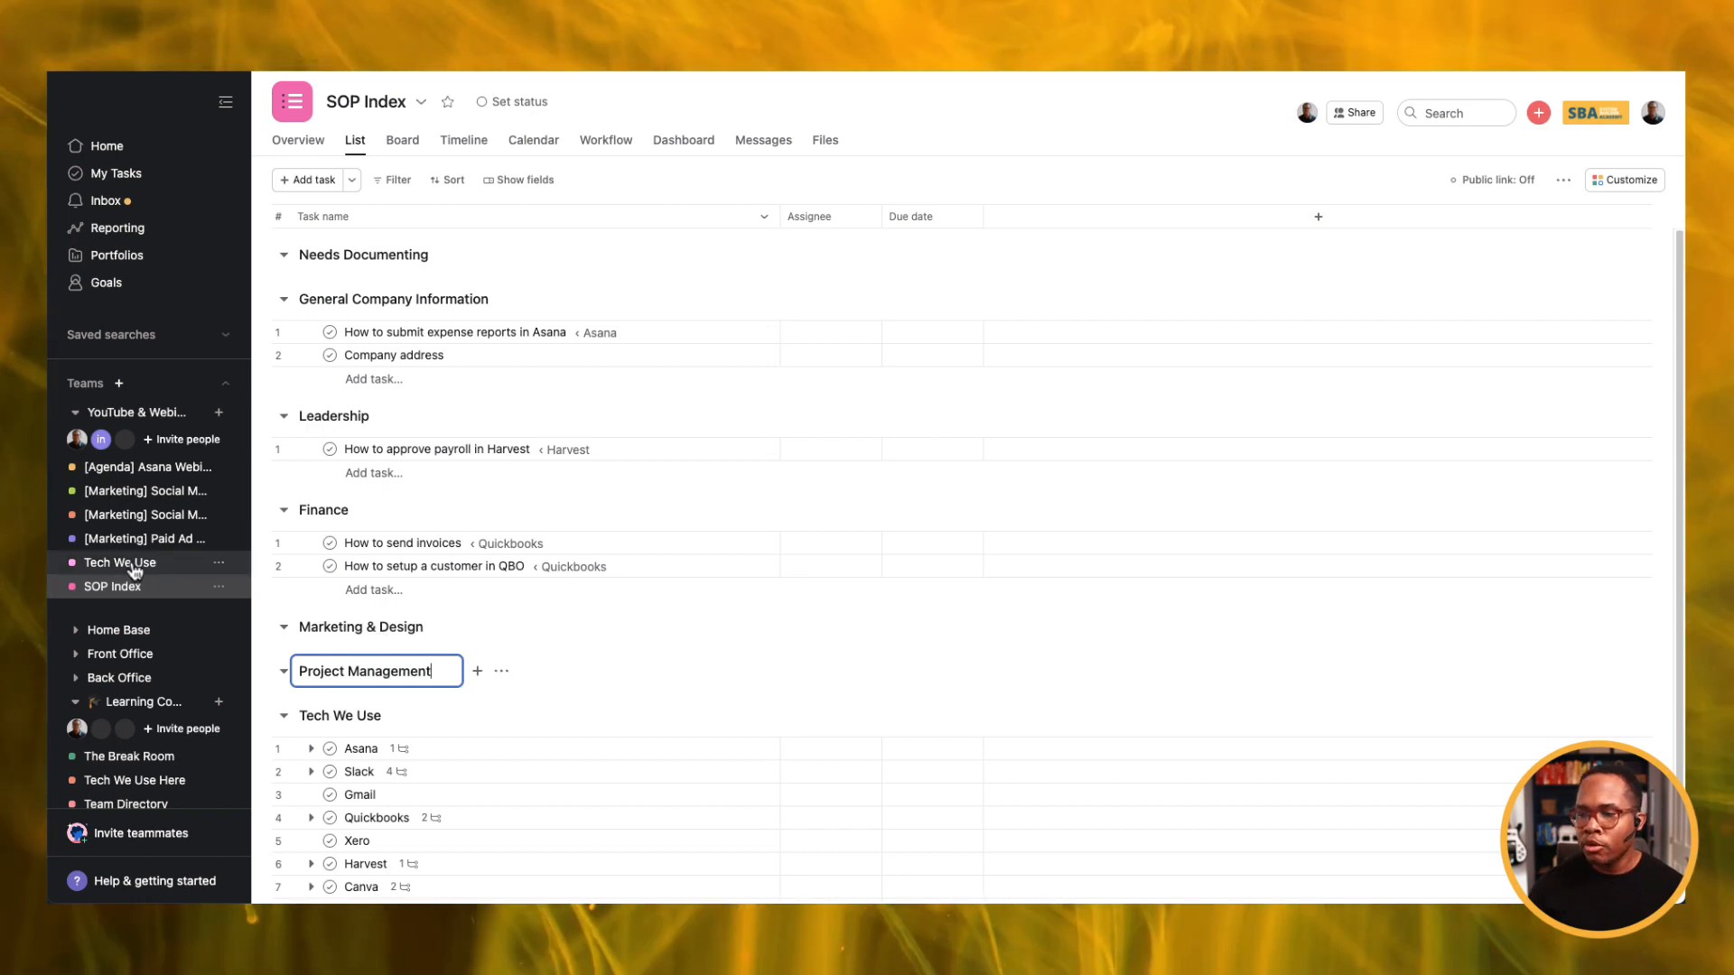
Review the Asana and Slack card subtasks on Tech We Use, then return to SOP Index.
click(120, 561)
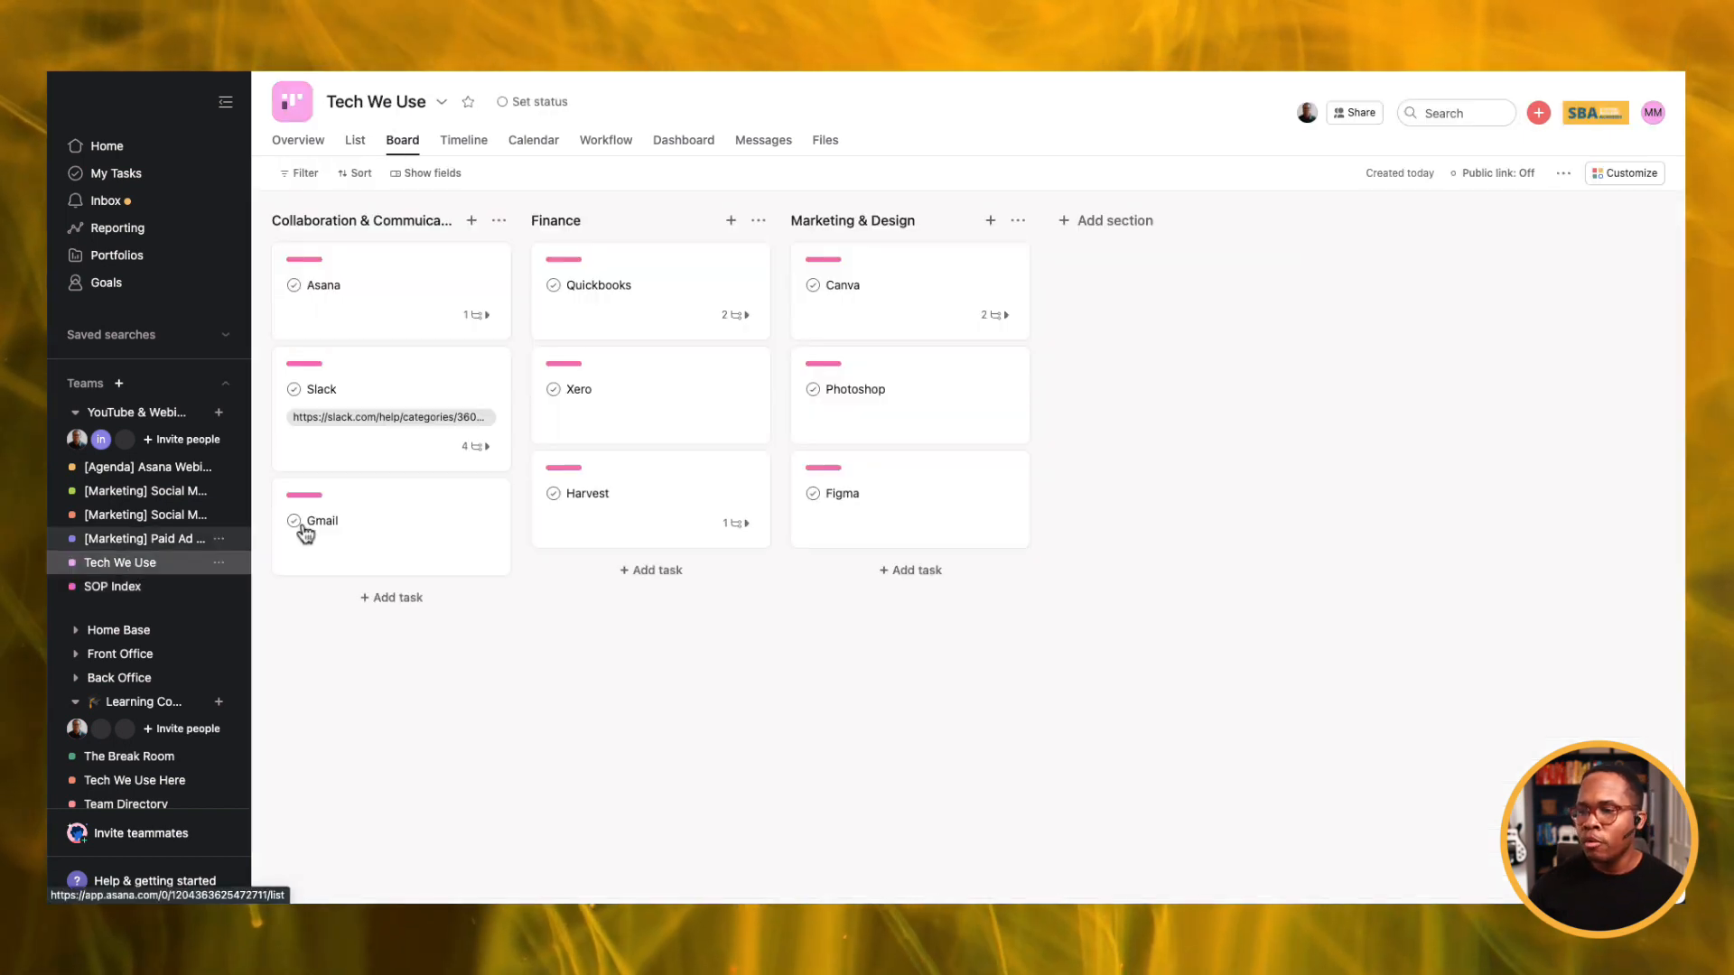
click(477, 316)
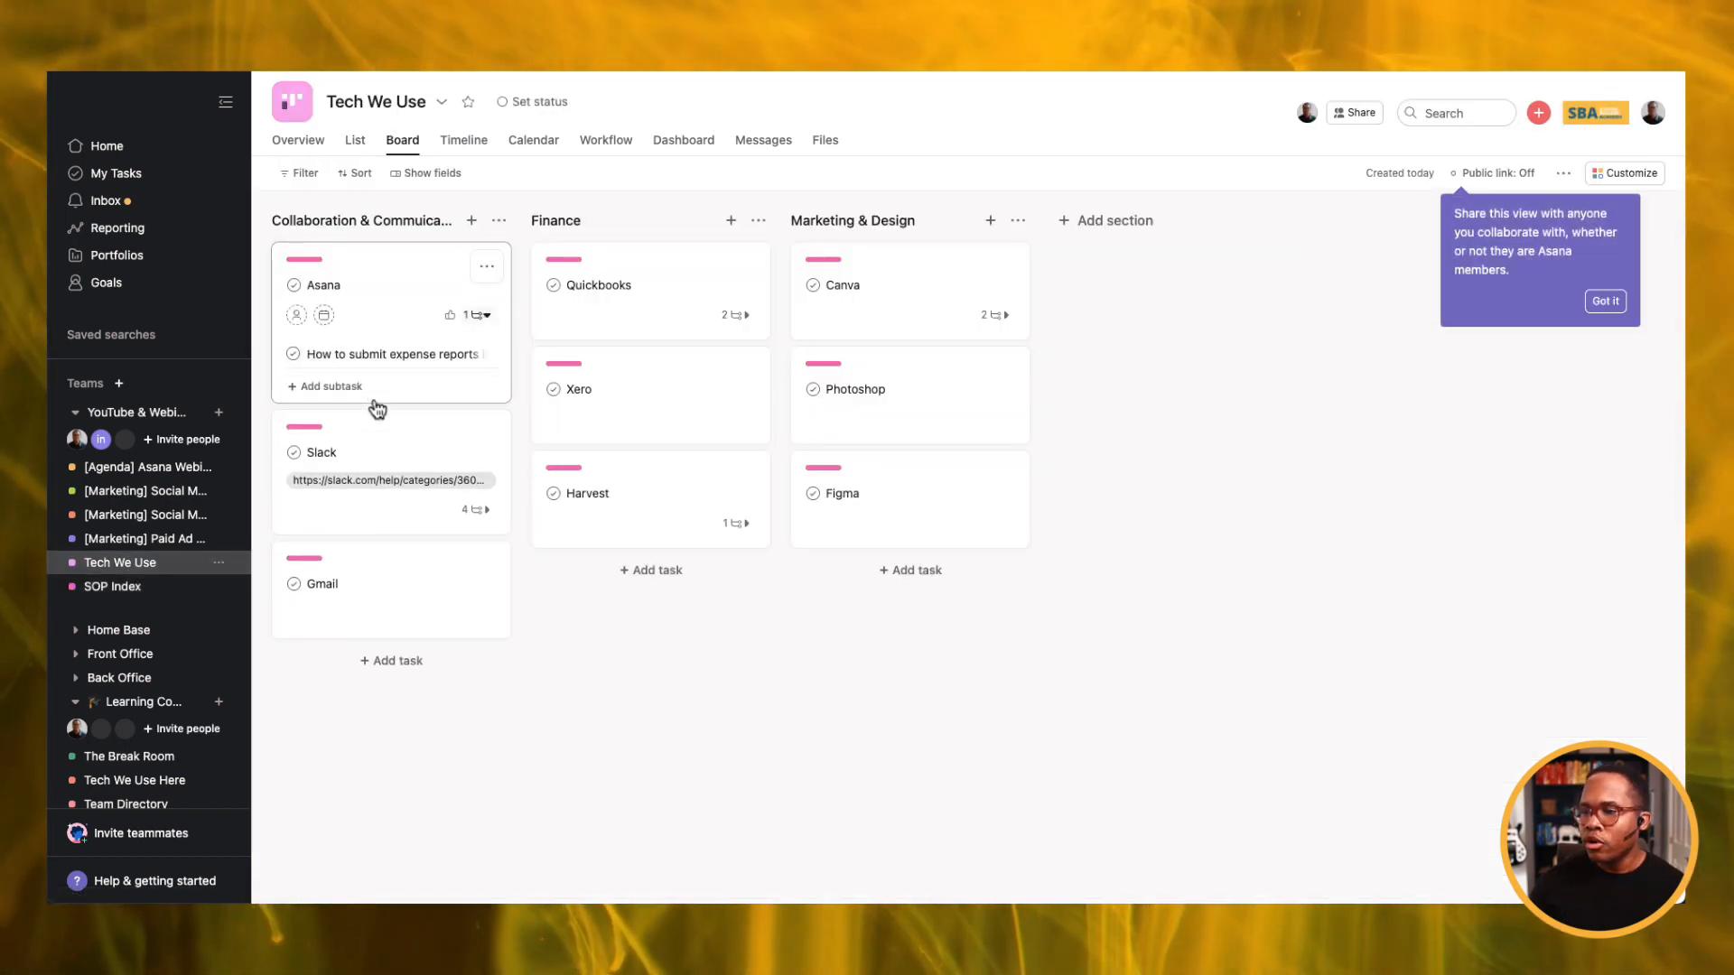
click(476, 509)
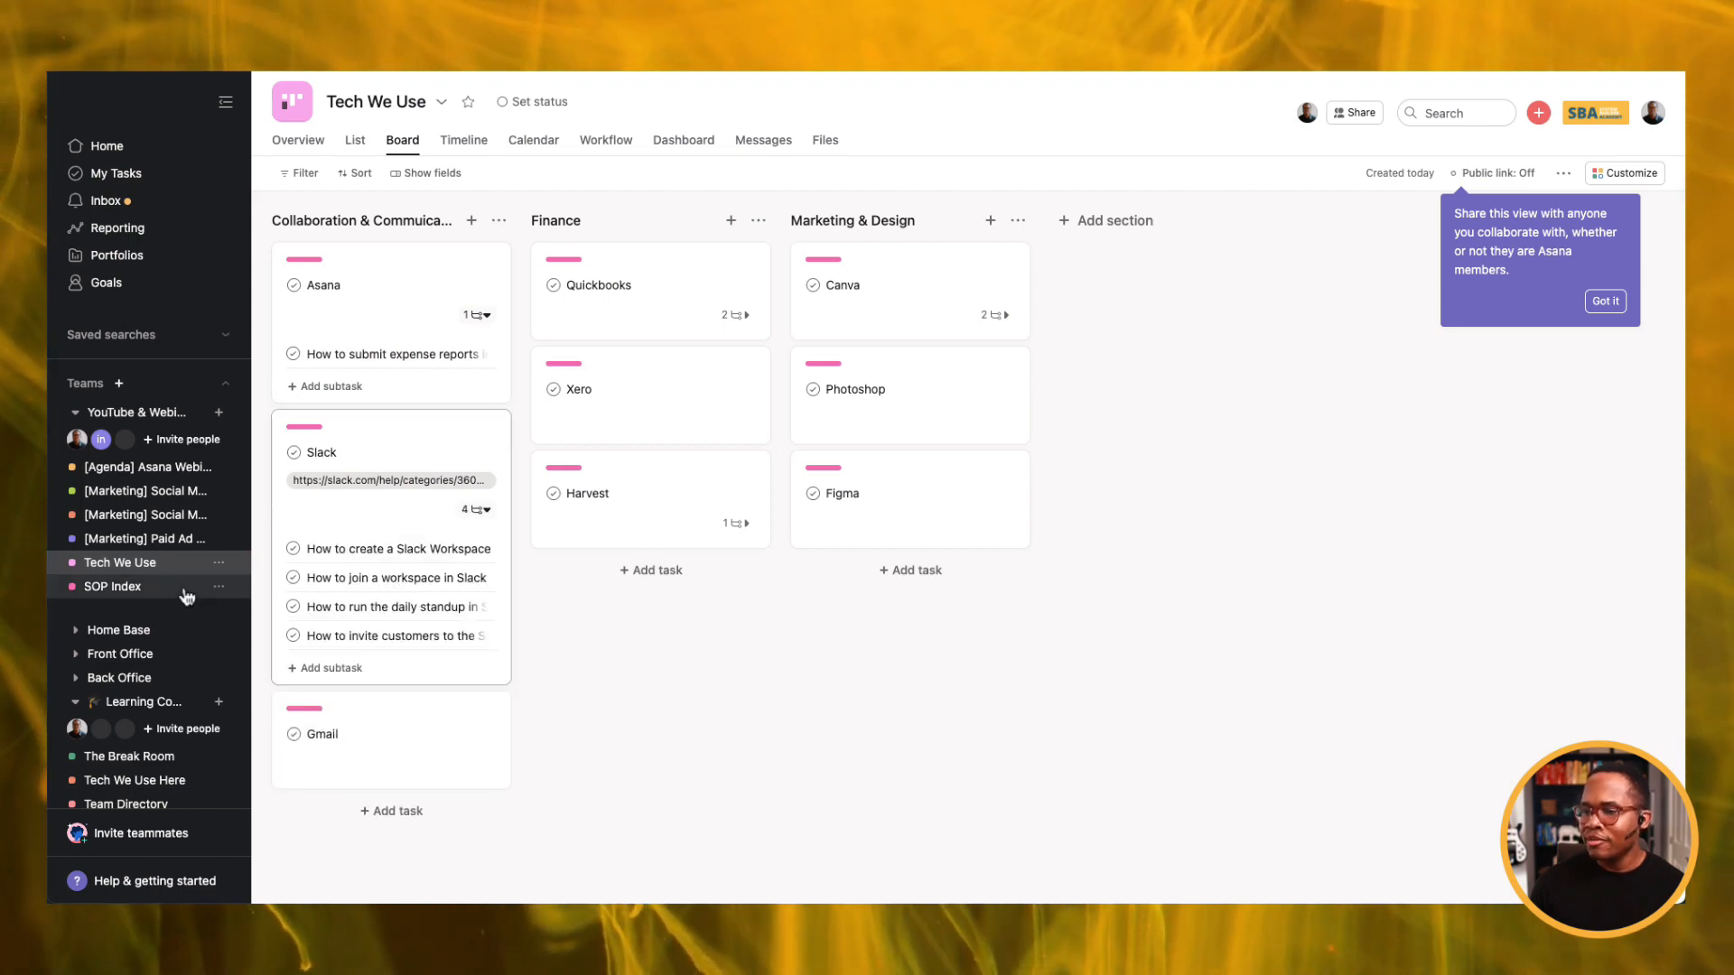
click(128, 589)
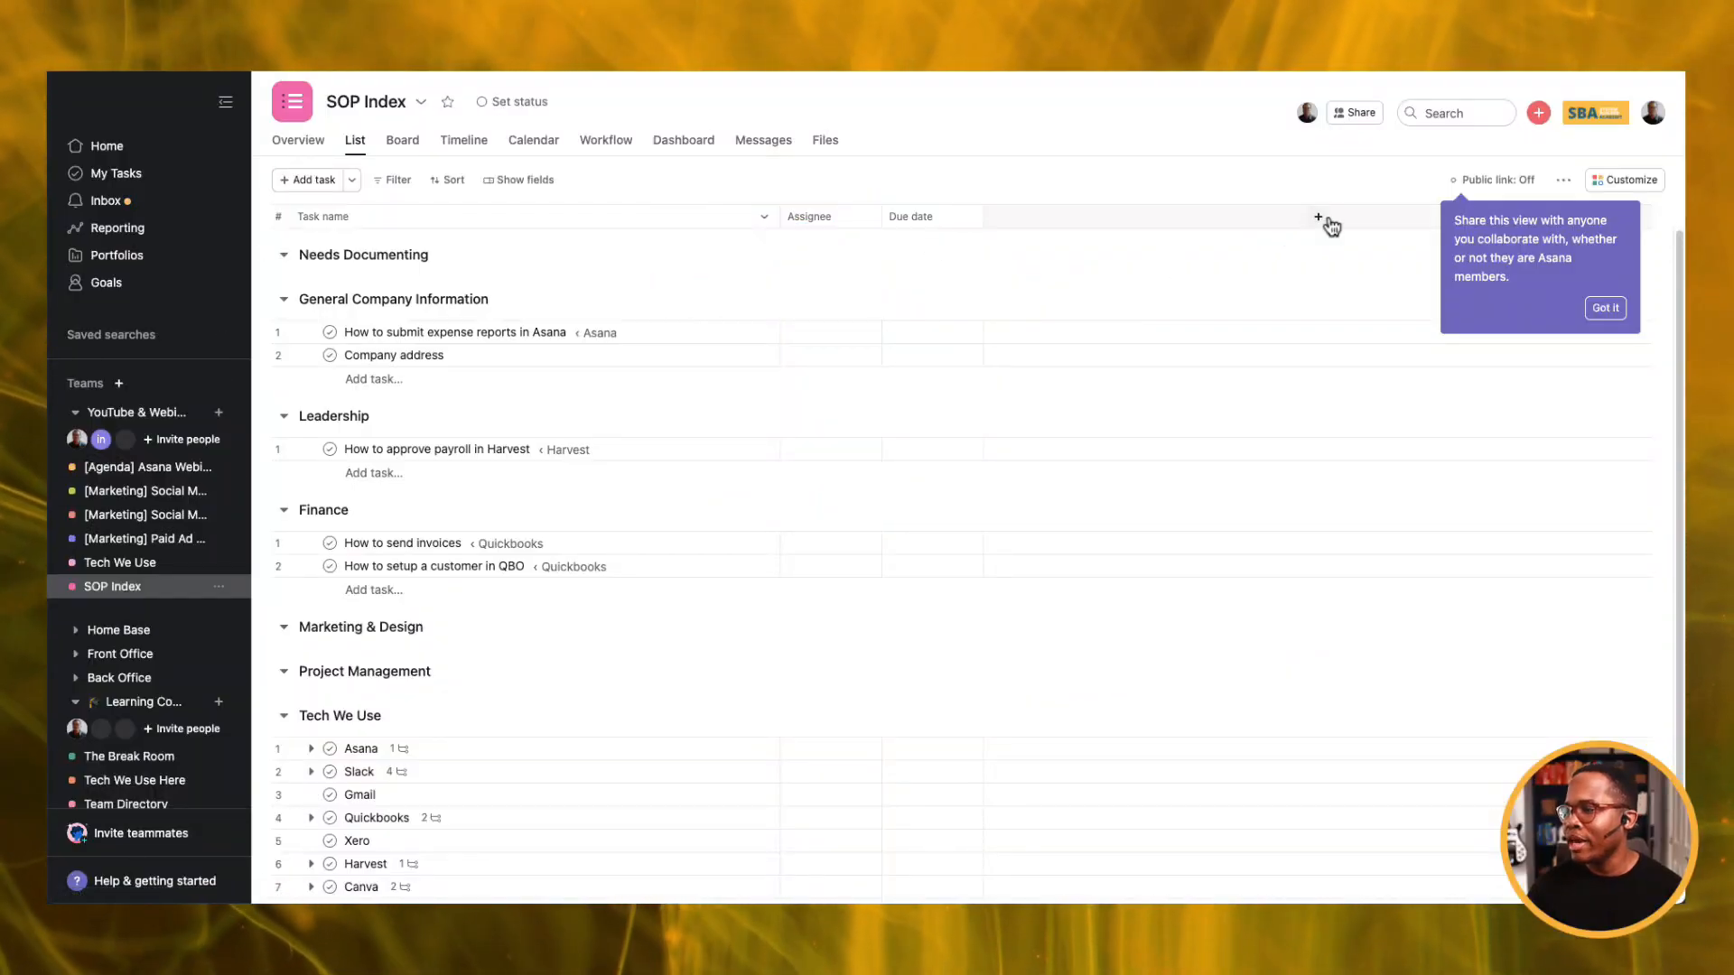
Add the SOP Status field from the organisation's field library to the project.
click(1320, 218)
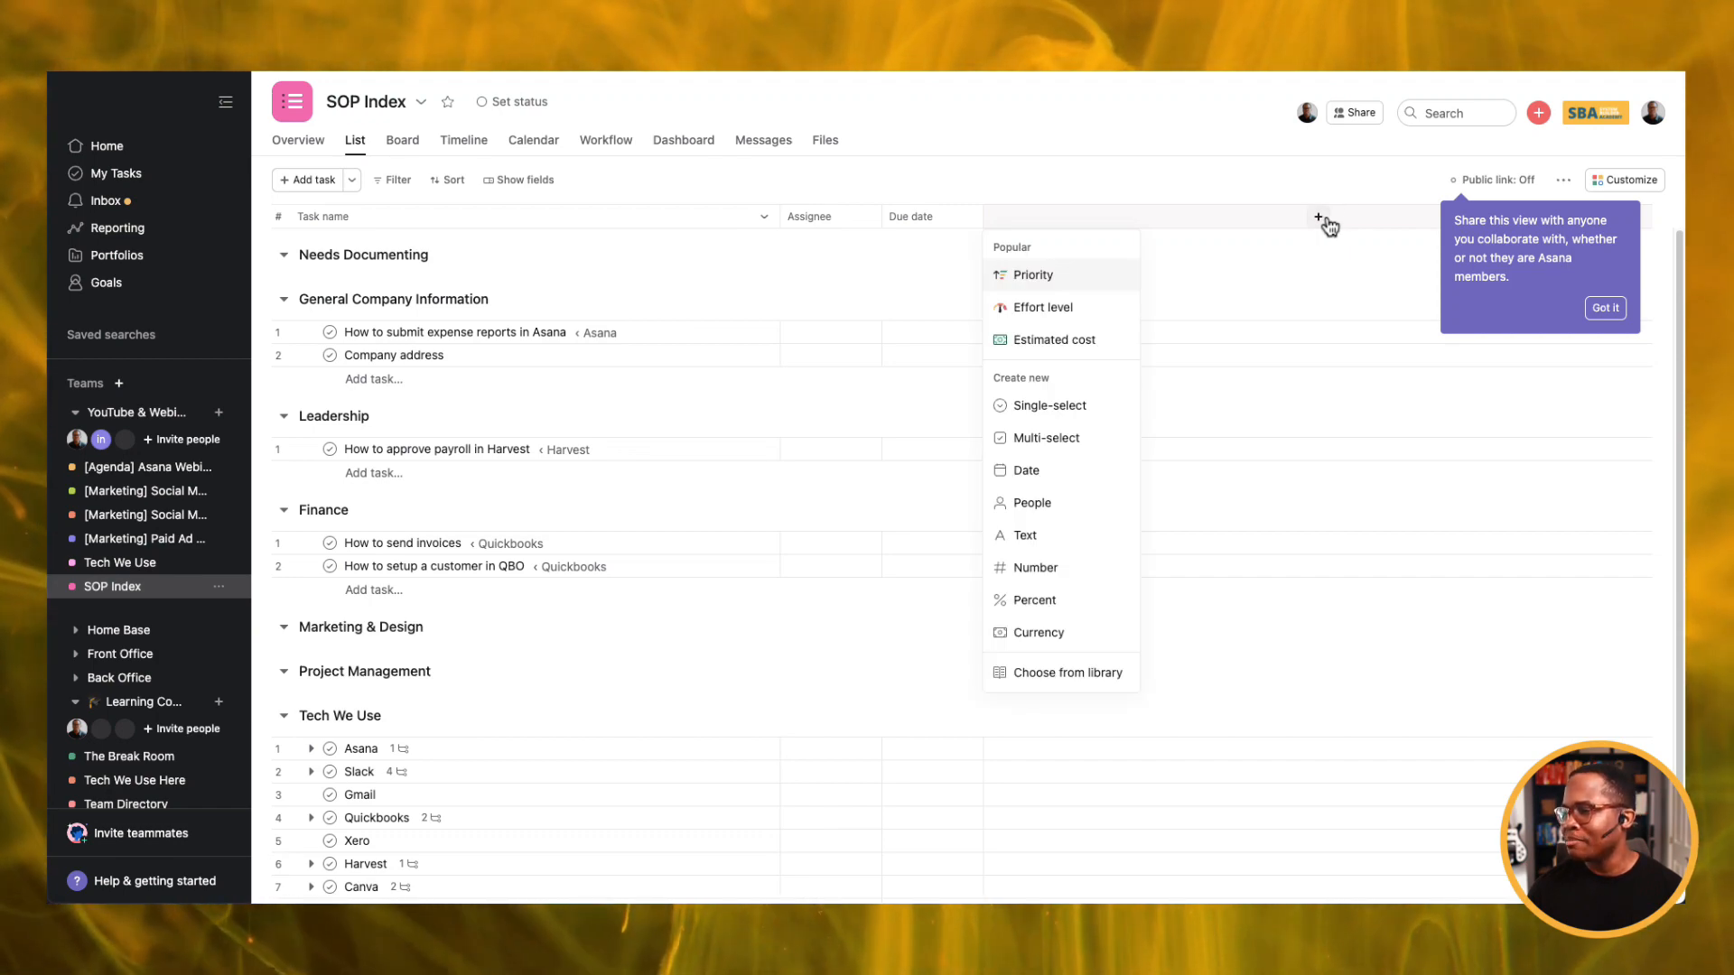
click(1068, 674)
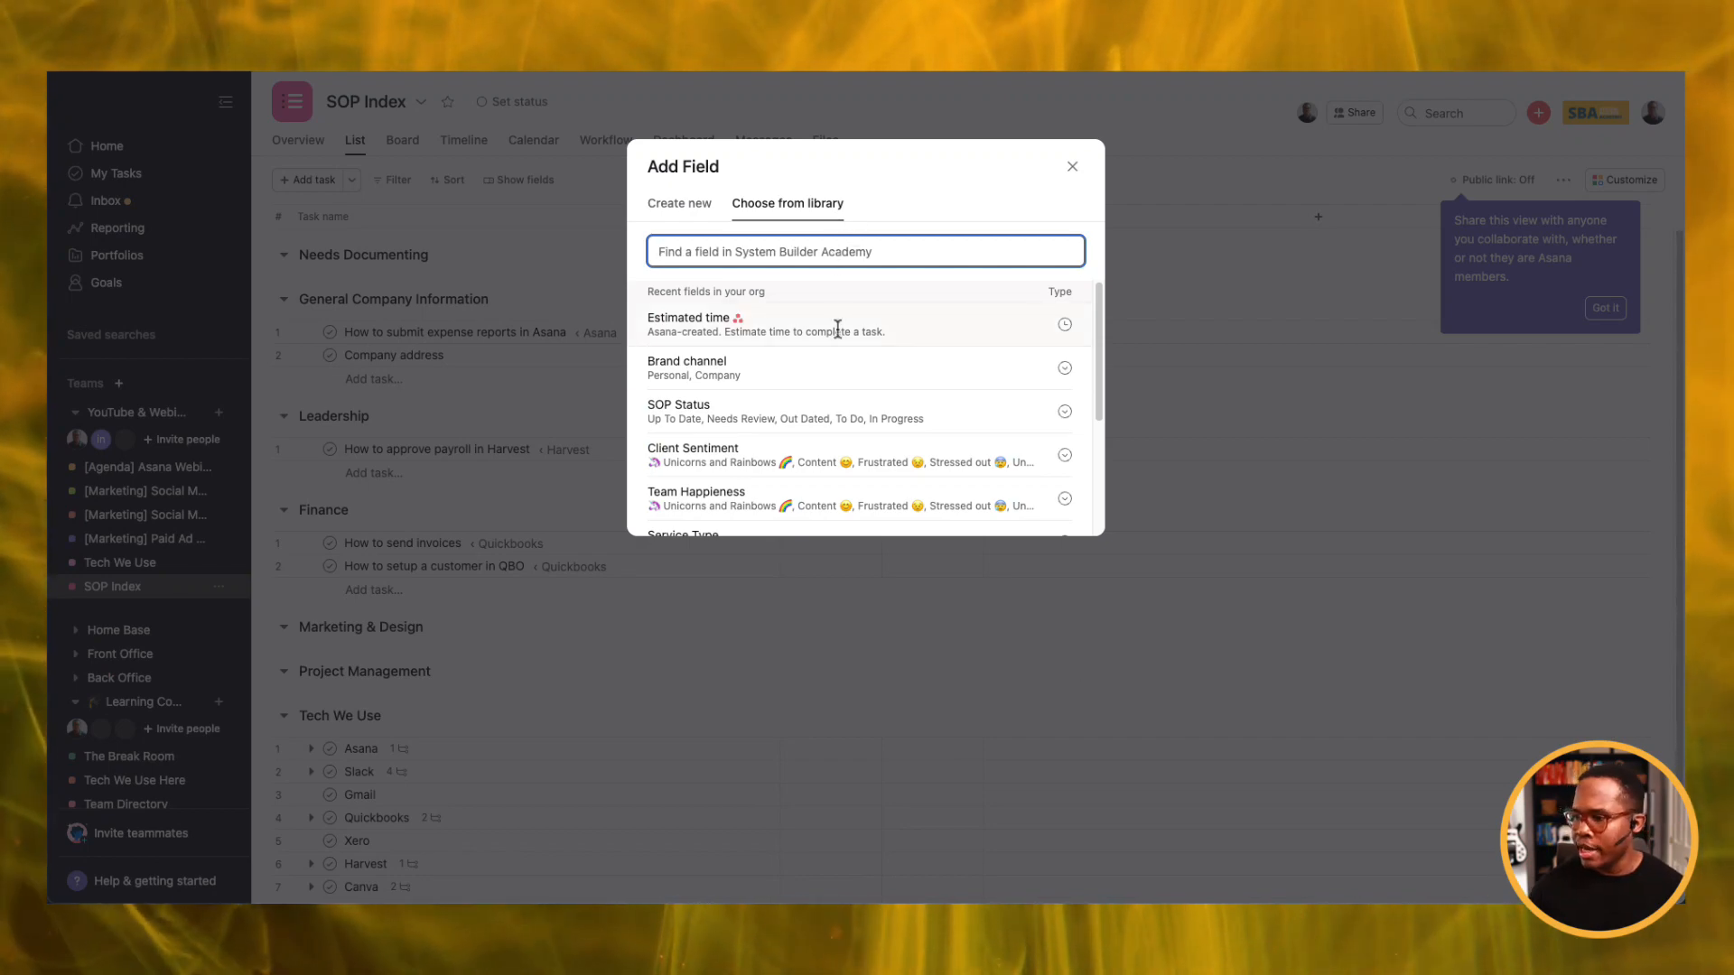
click(827, 423)
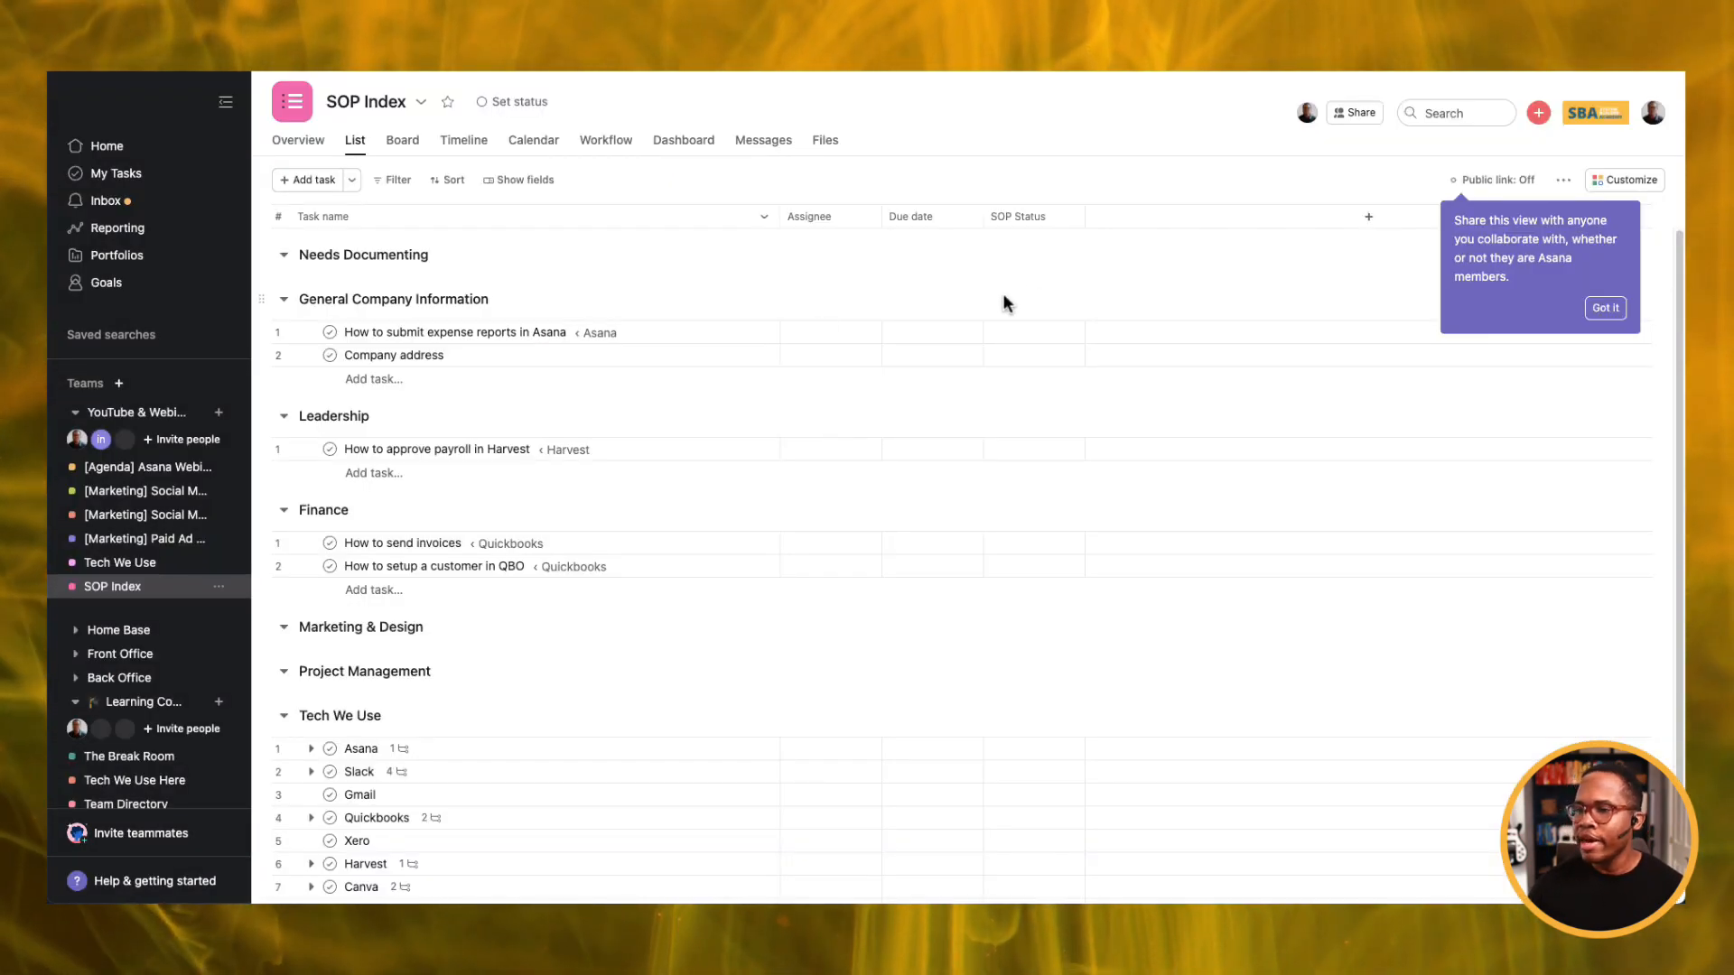
Set the expense reports and Company address tasks' SOP Status to Up To Date.
click(380, 338)
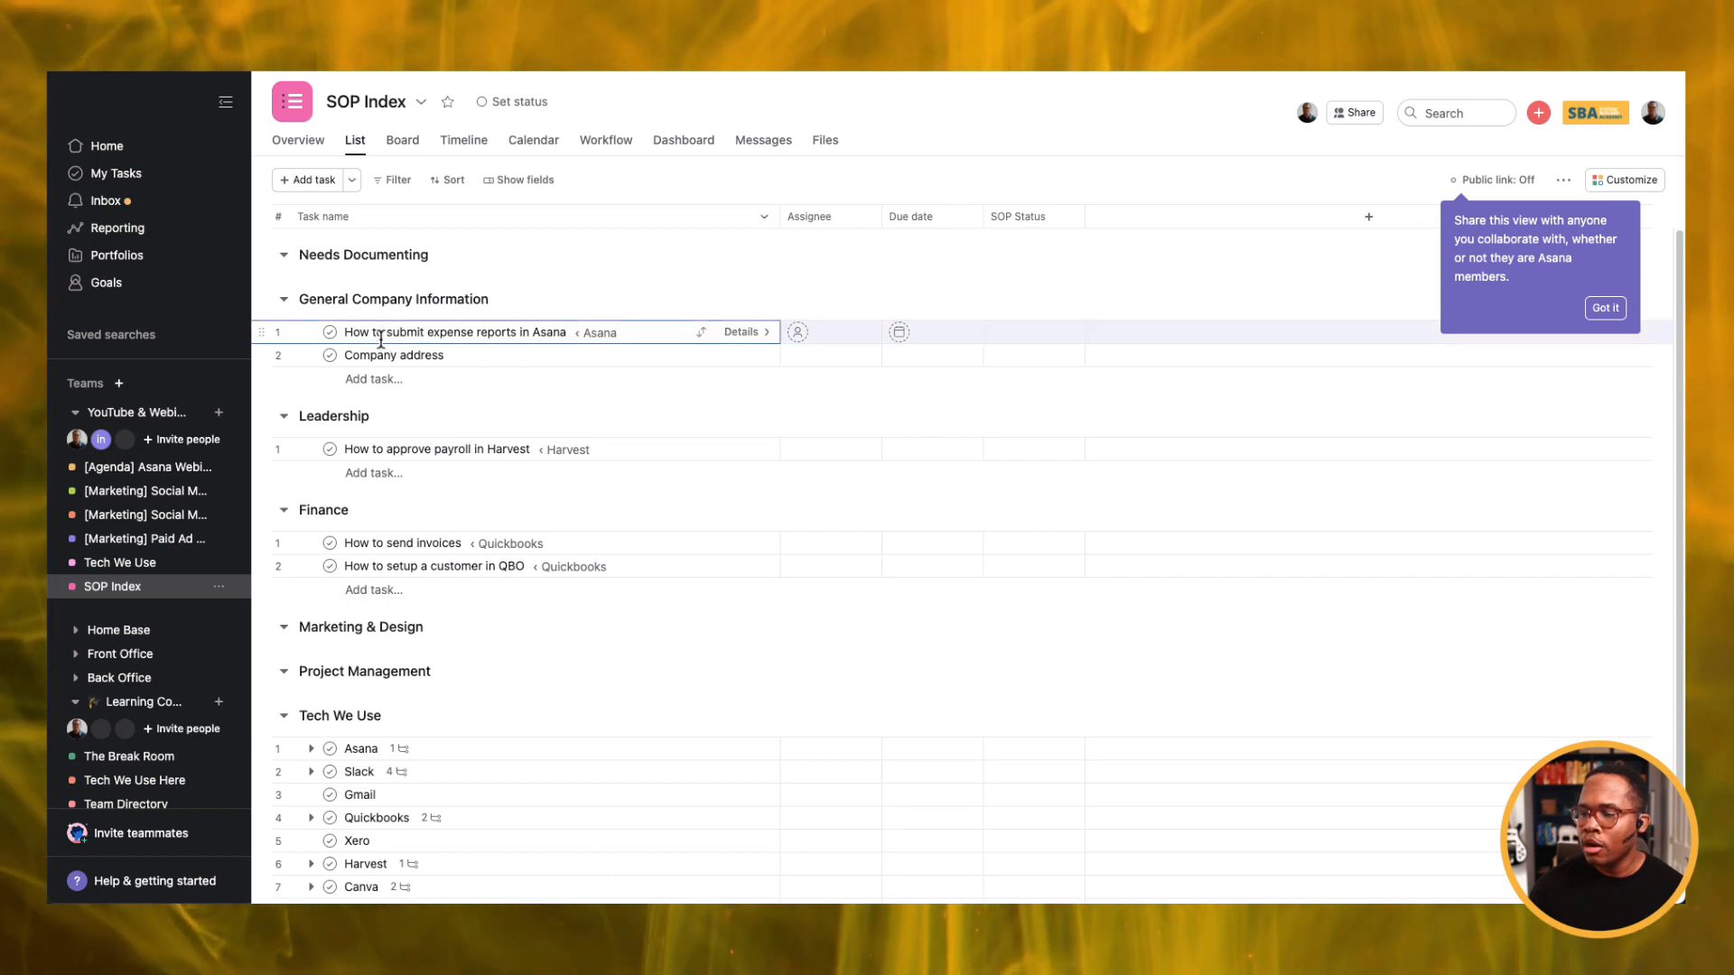
shift+click(378, 355)
click(1045, 334)
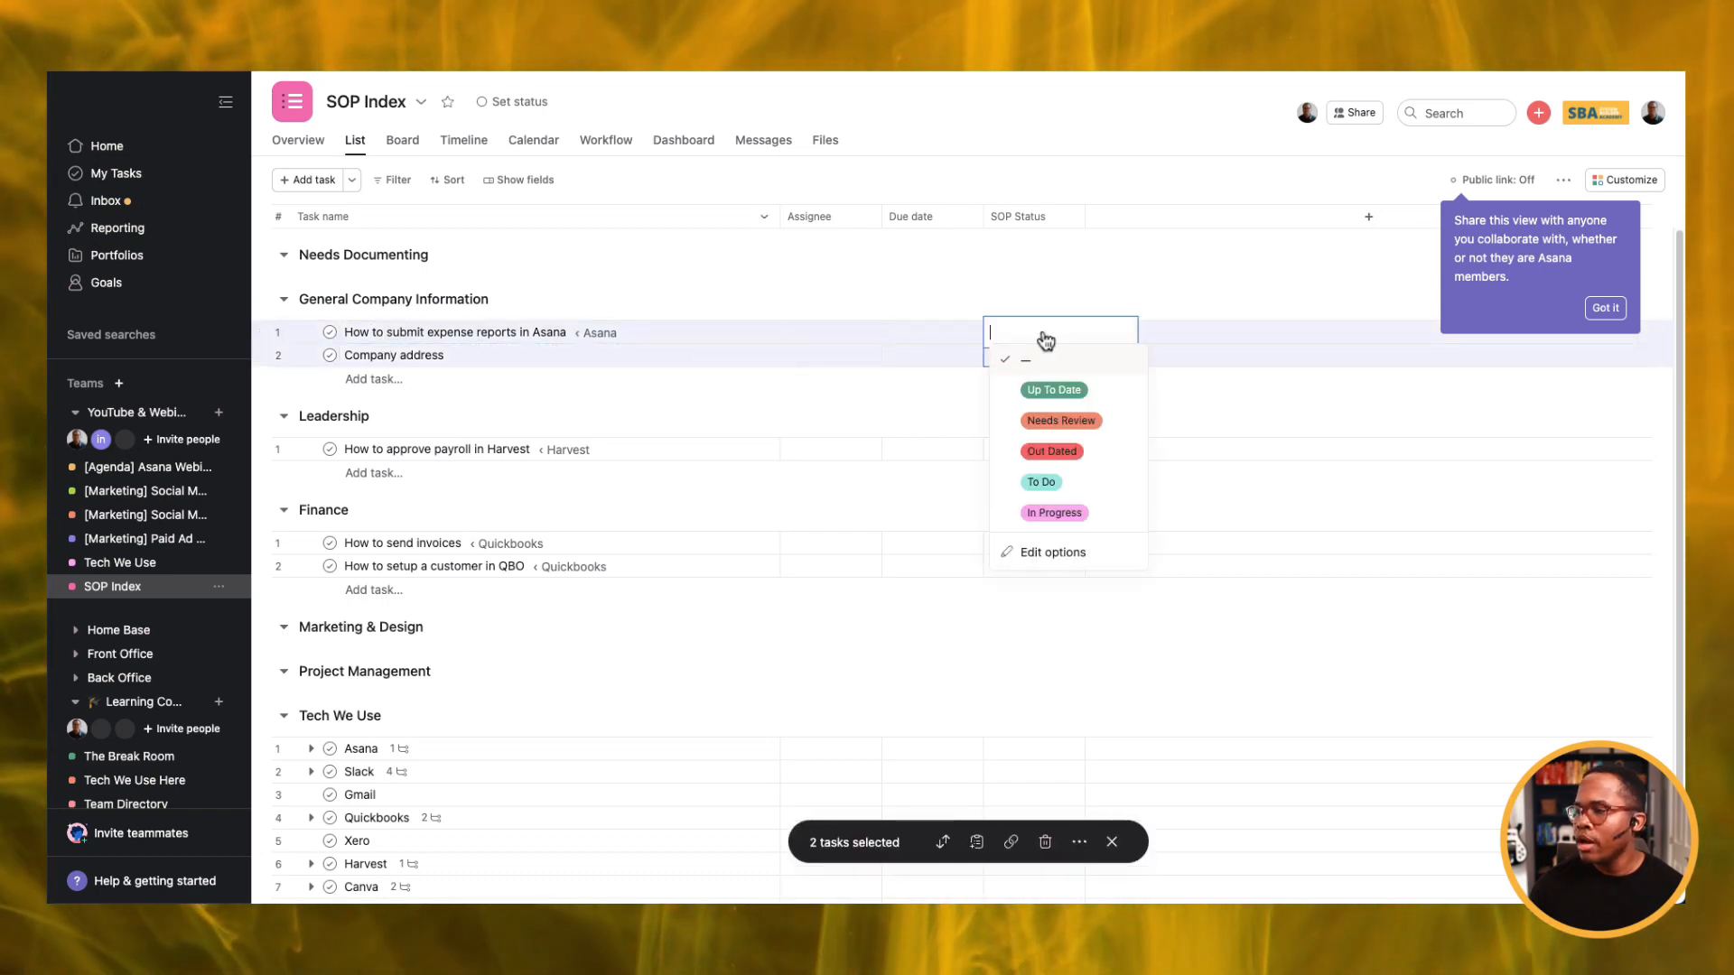
click(1071, 389)
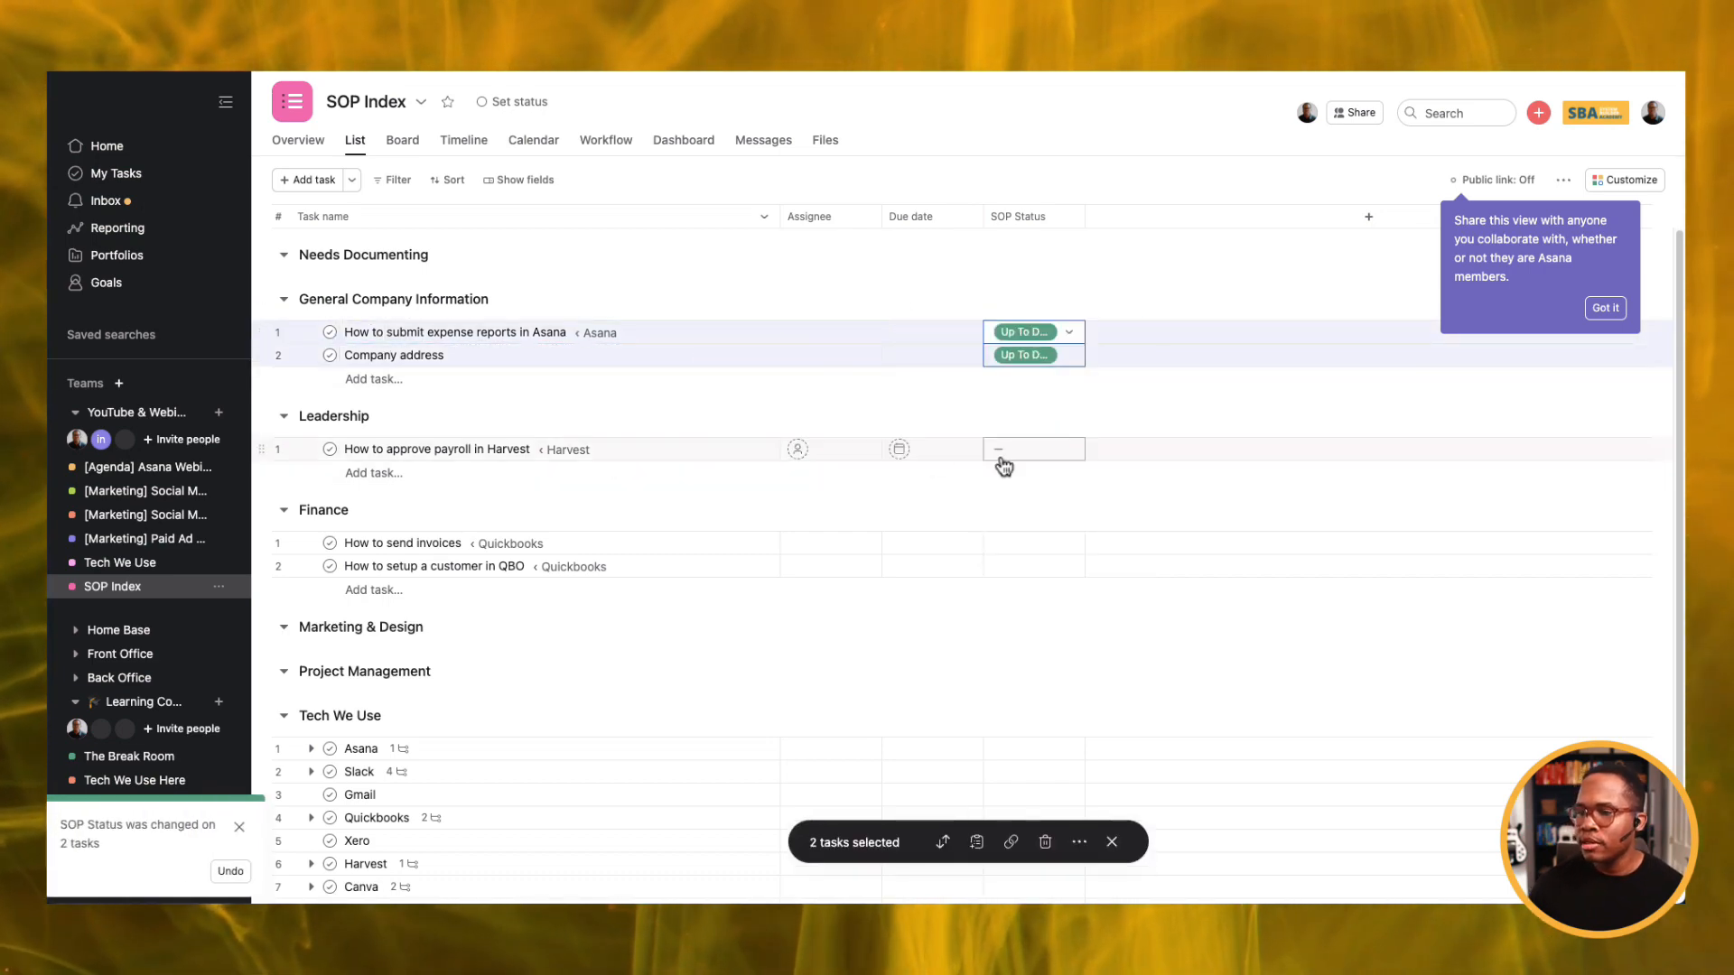
Assign the payroll in Harvest task to the company account and set its status to In Progress.
click(1068, 451)
click(1061, 538)
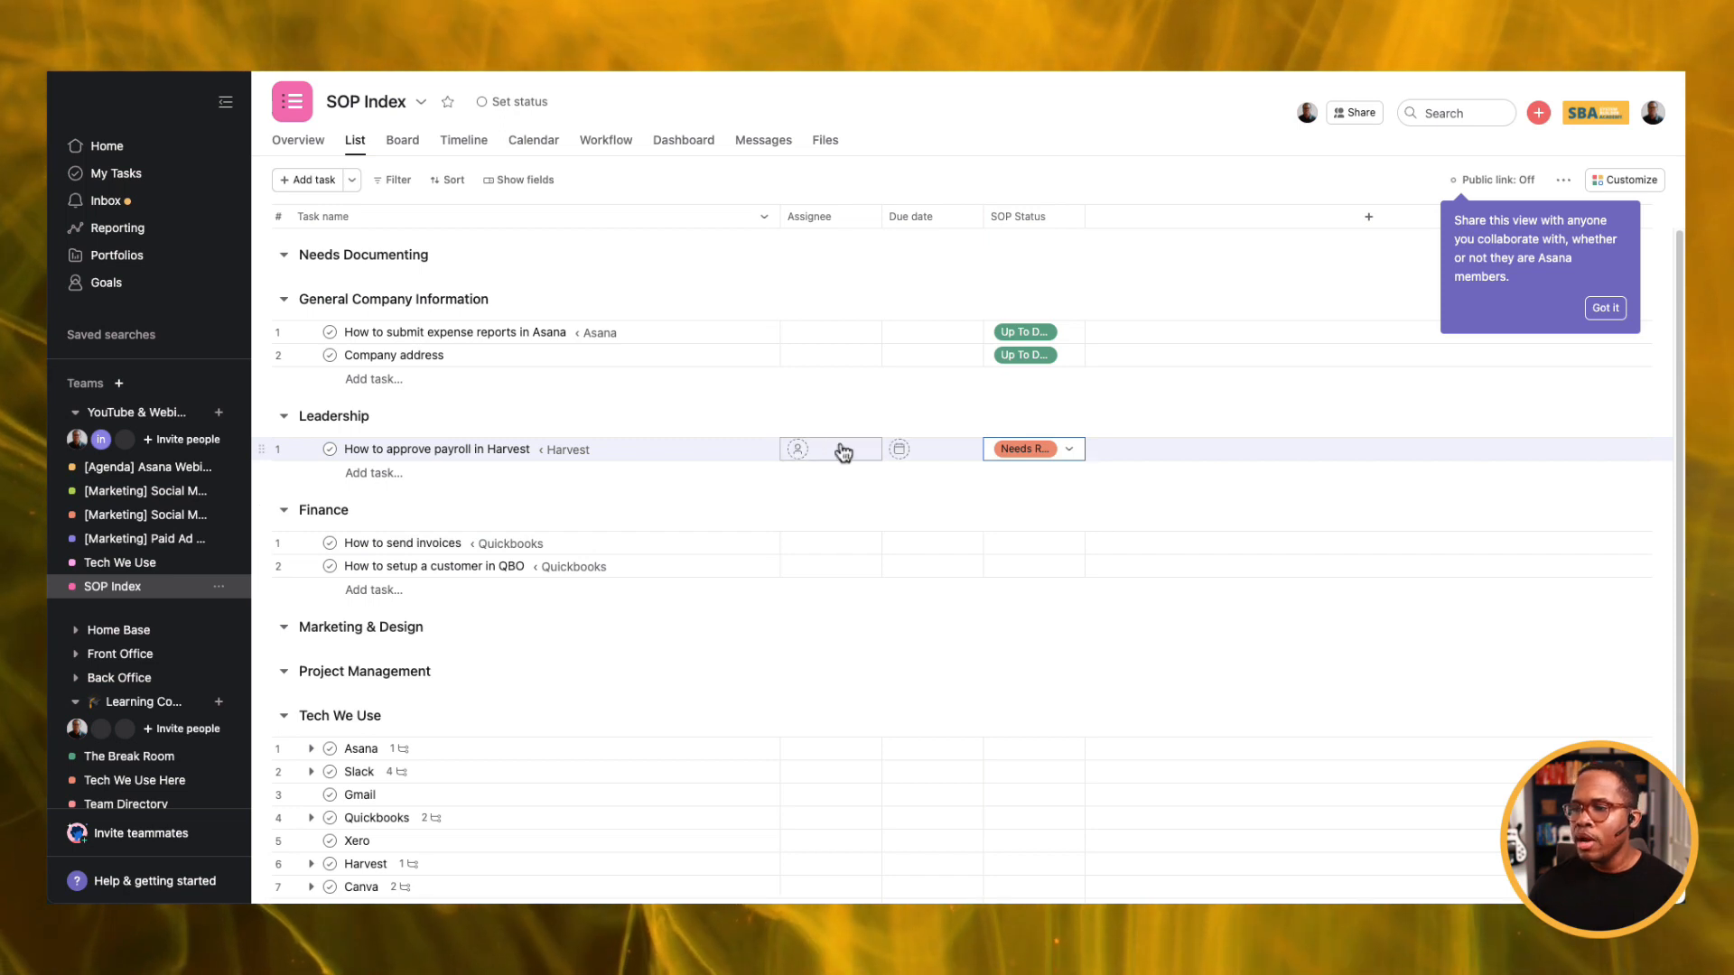
click(809, 451)
click(854, 520)
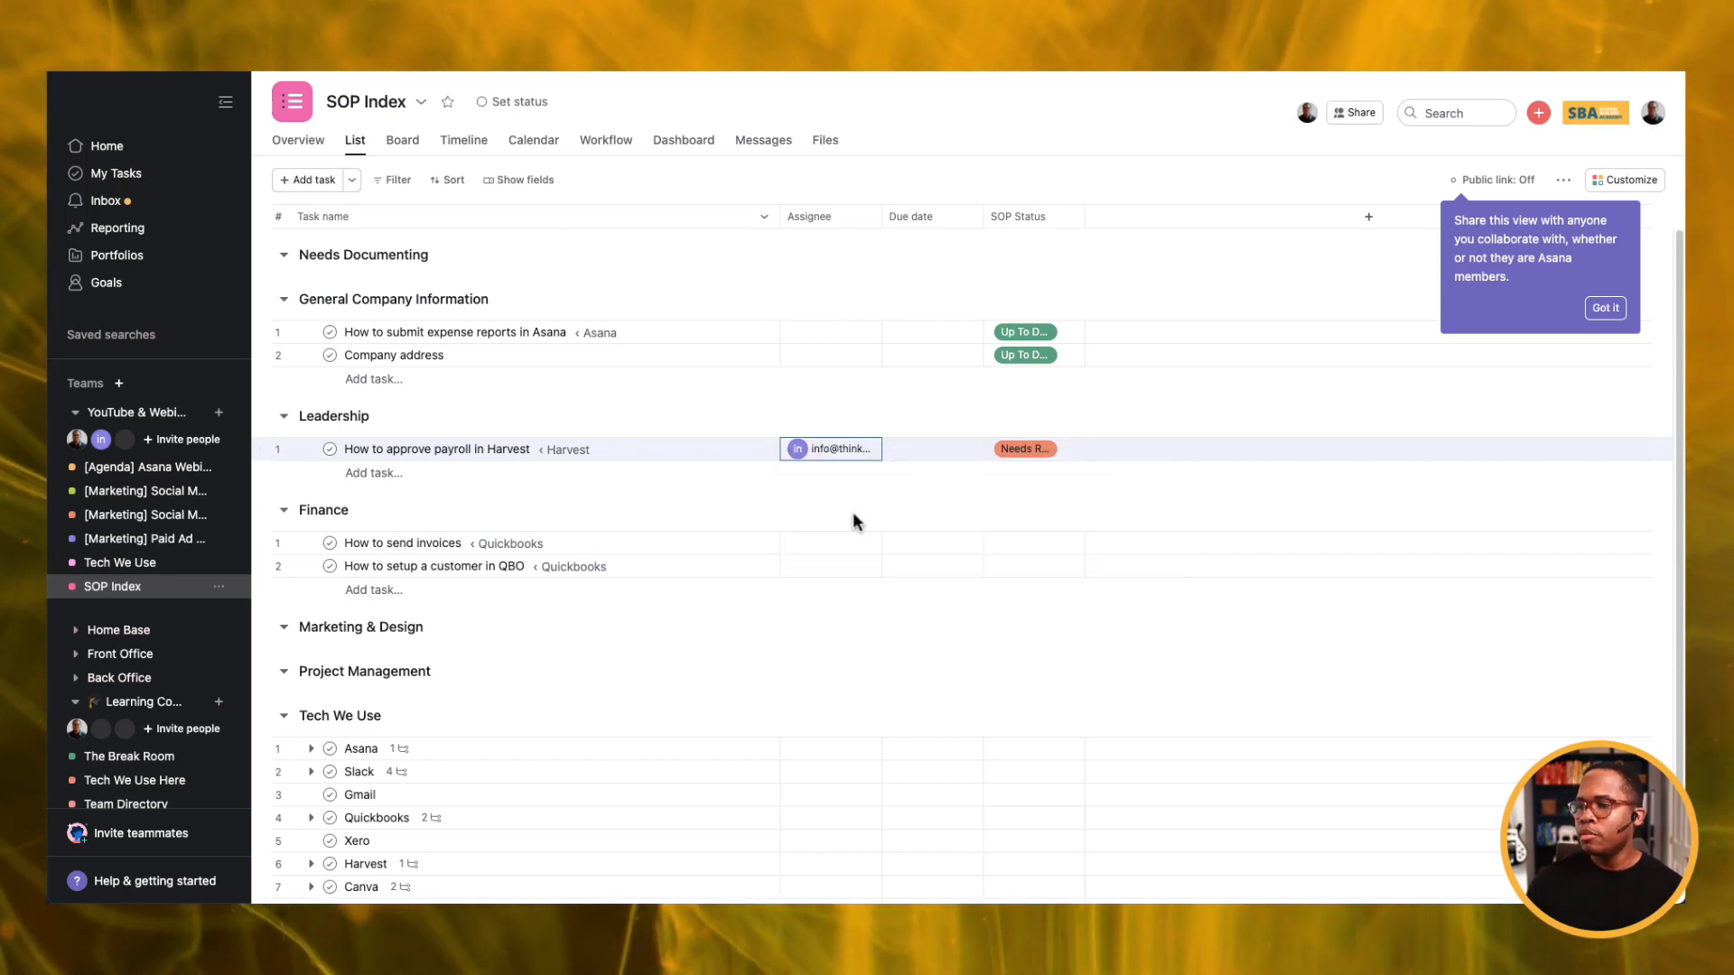
click(1023, 451)
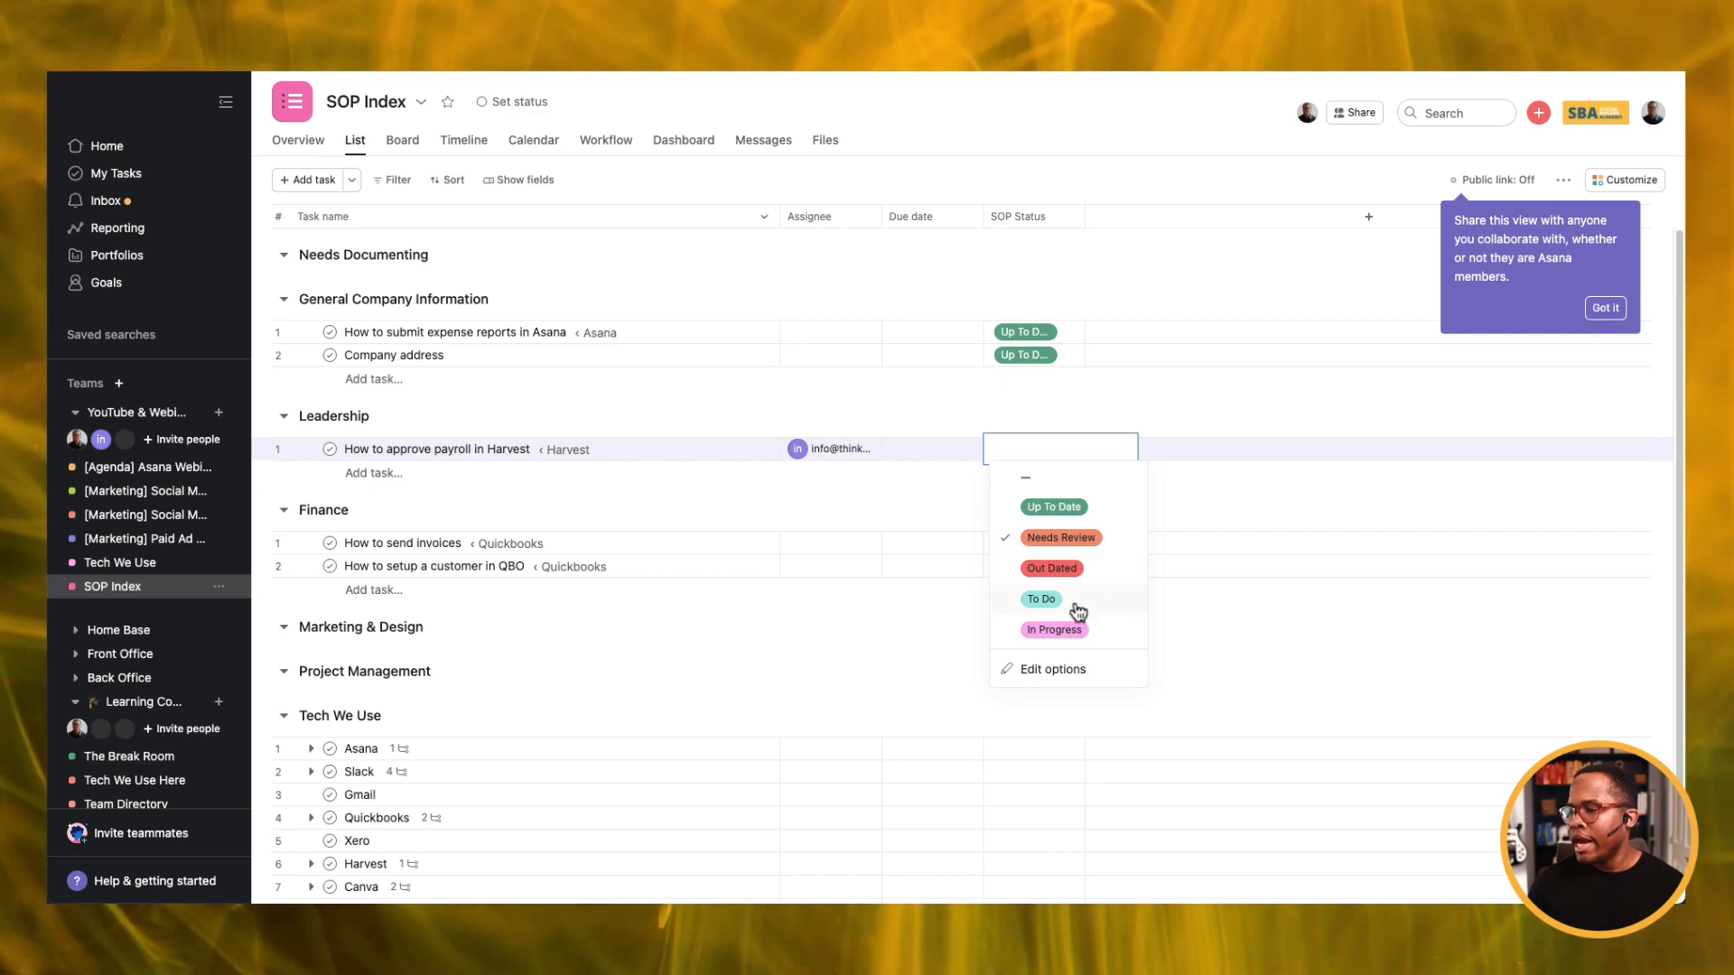
click(1050, 629)
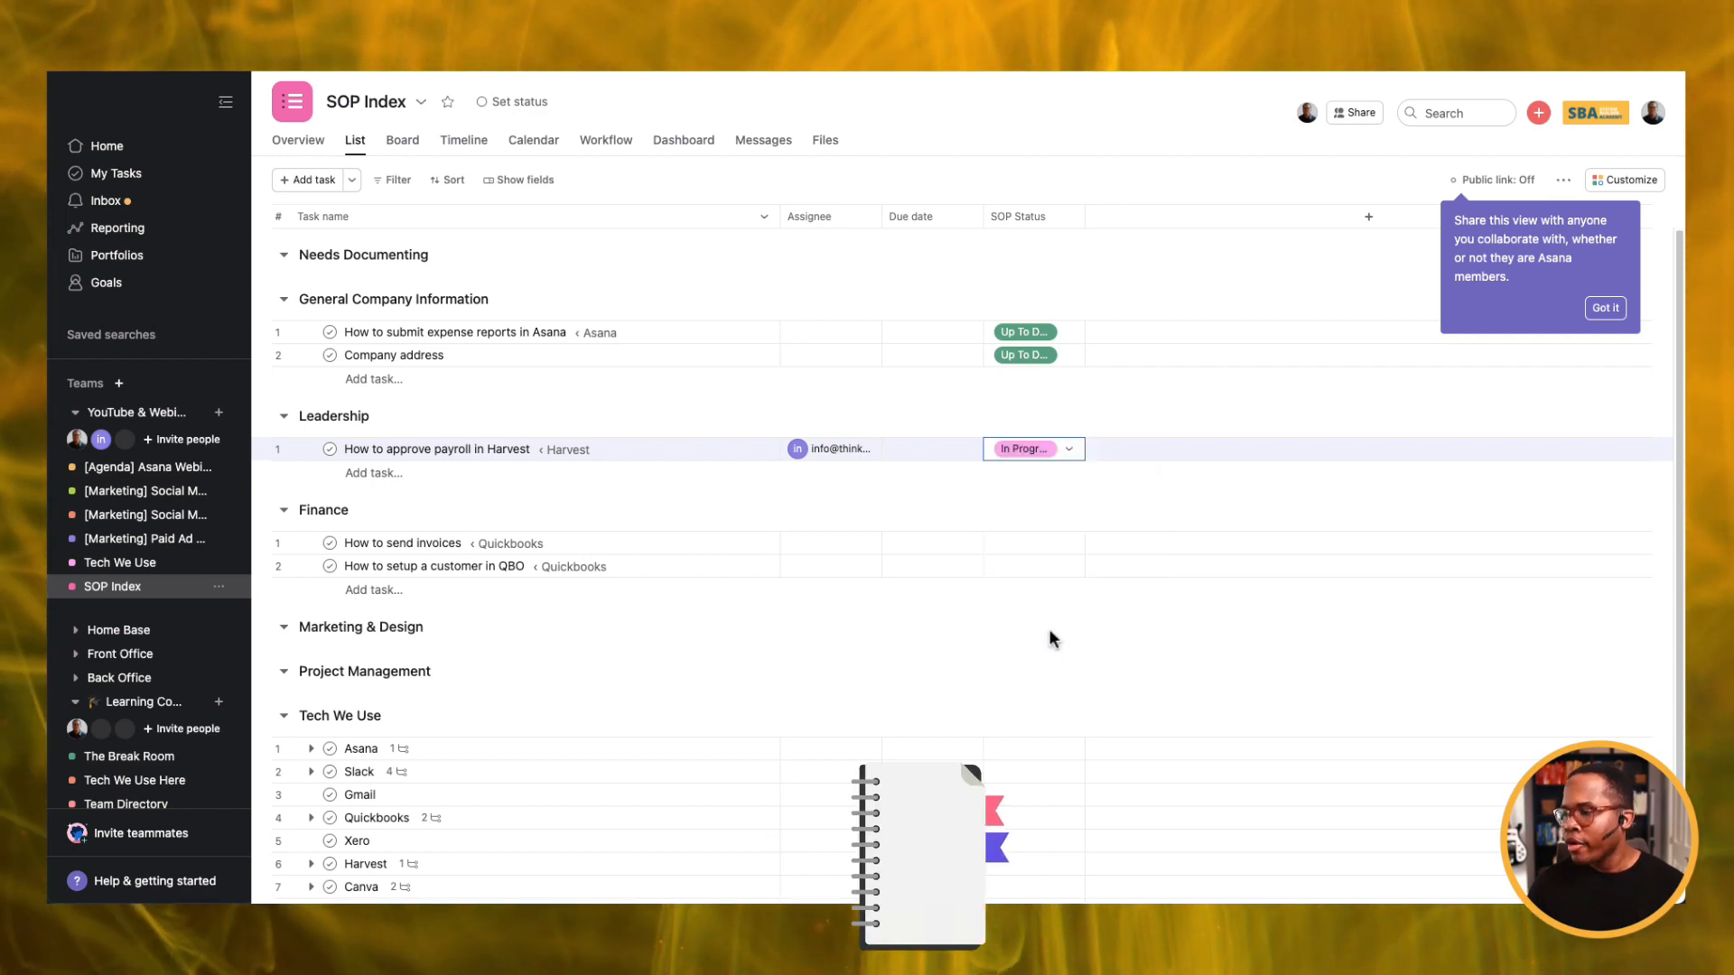
click(375, 262)
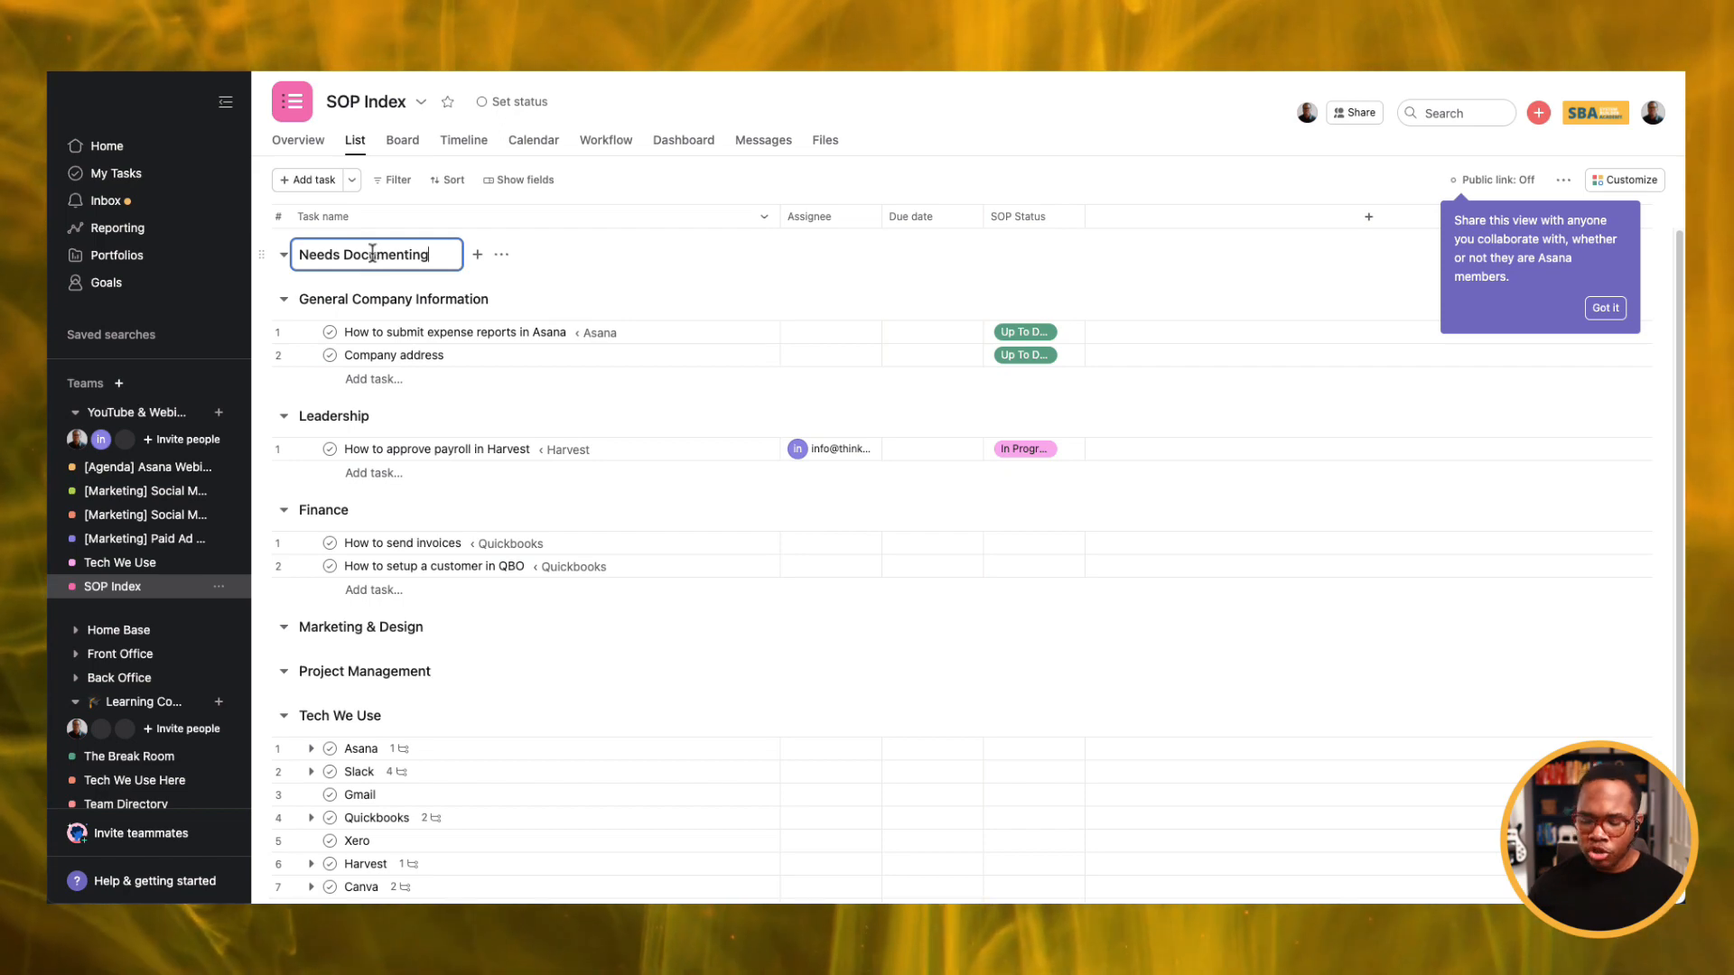
Create 'How to use ecamm live' under Needs Documenting with SOP Status To Do.
key(Return)
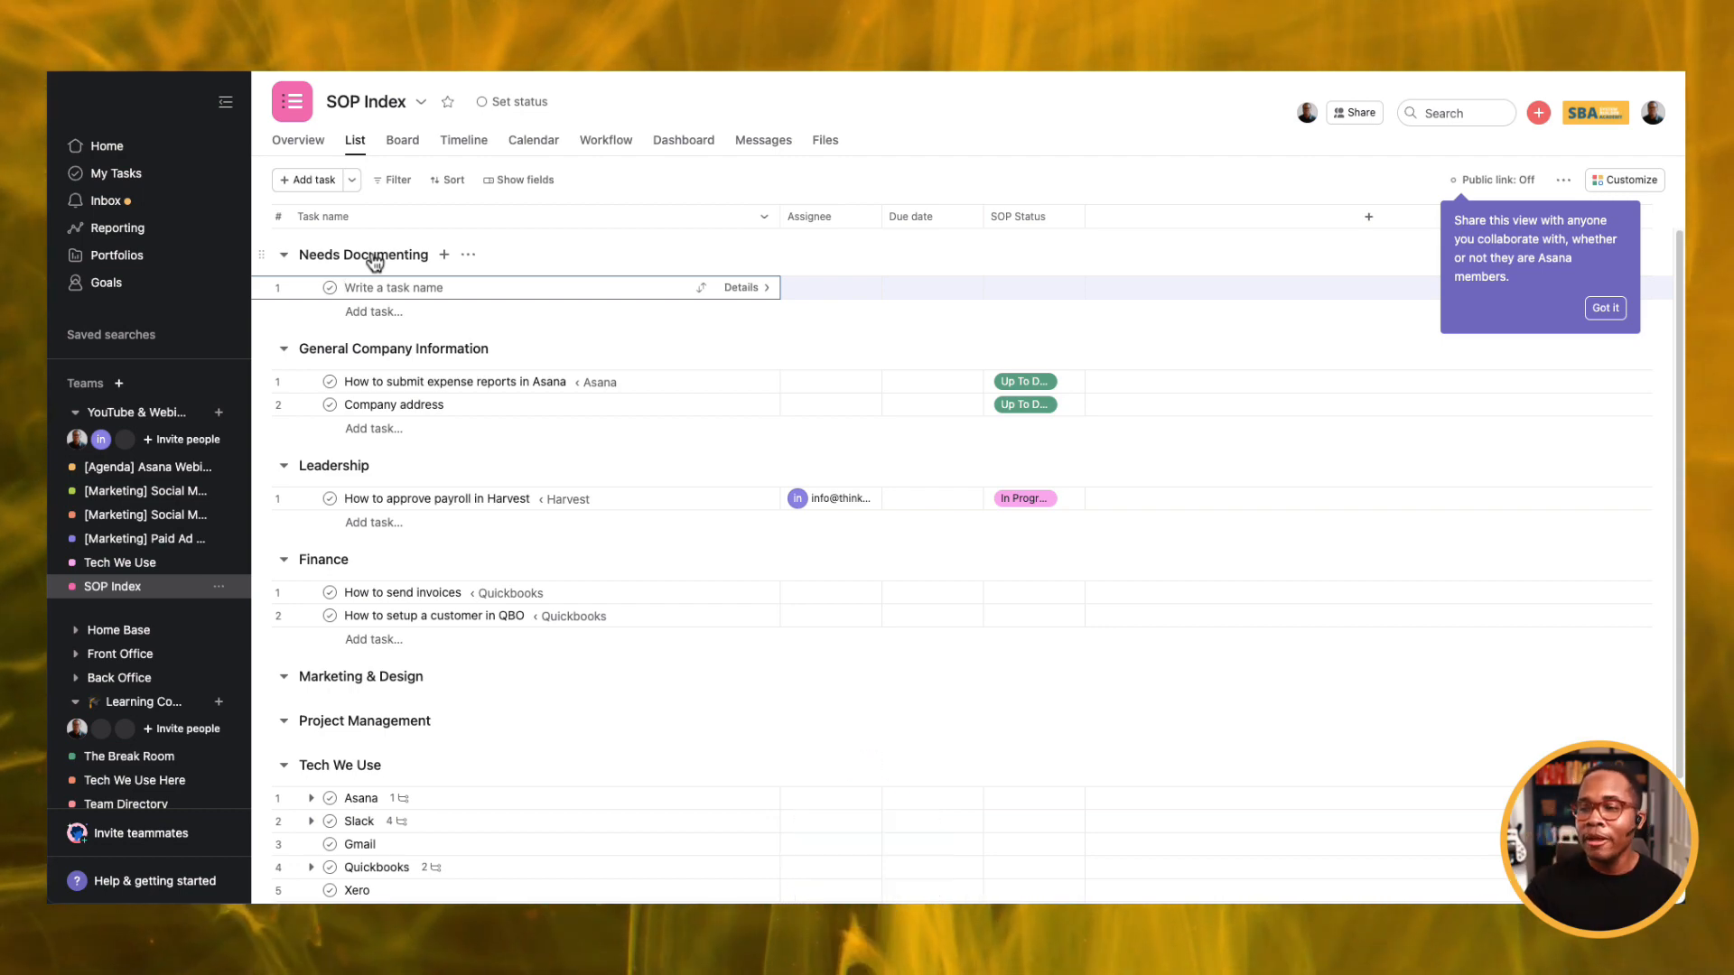
text(How t)
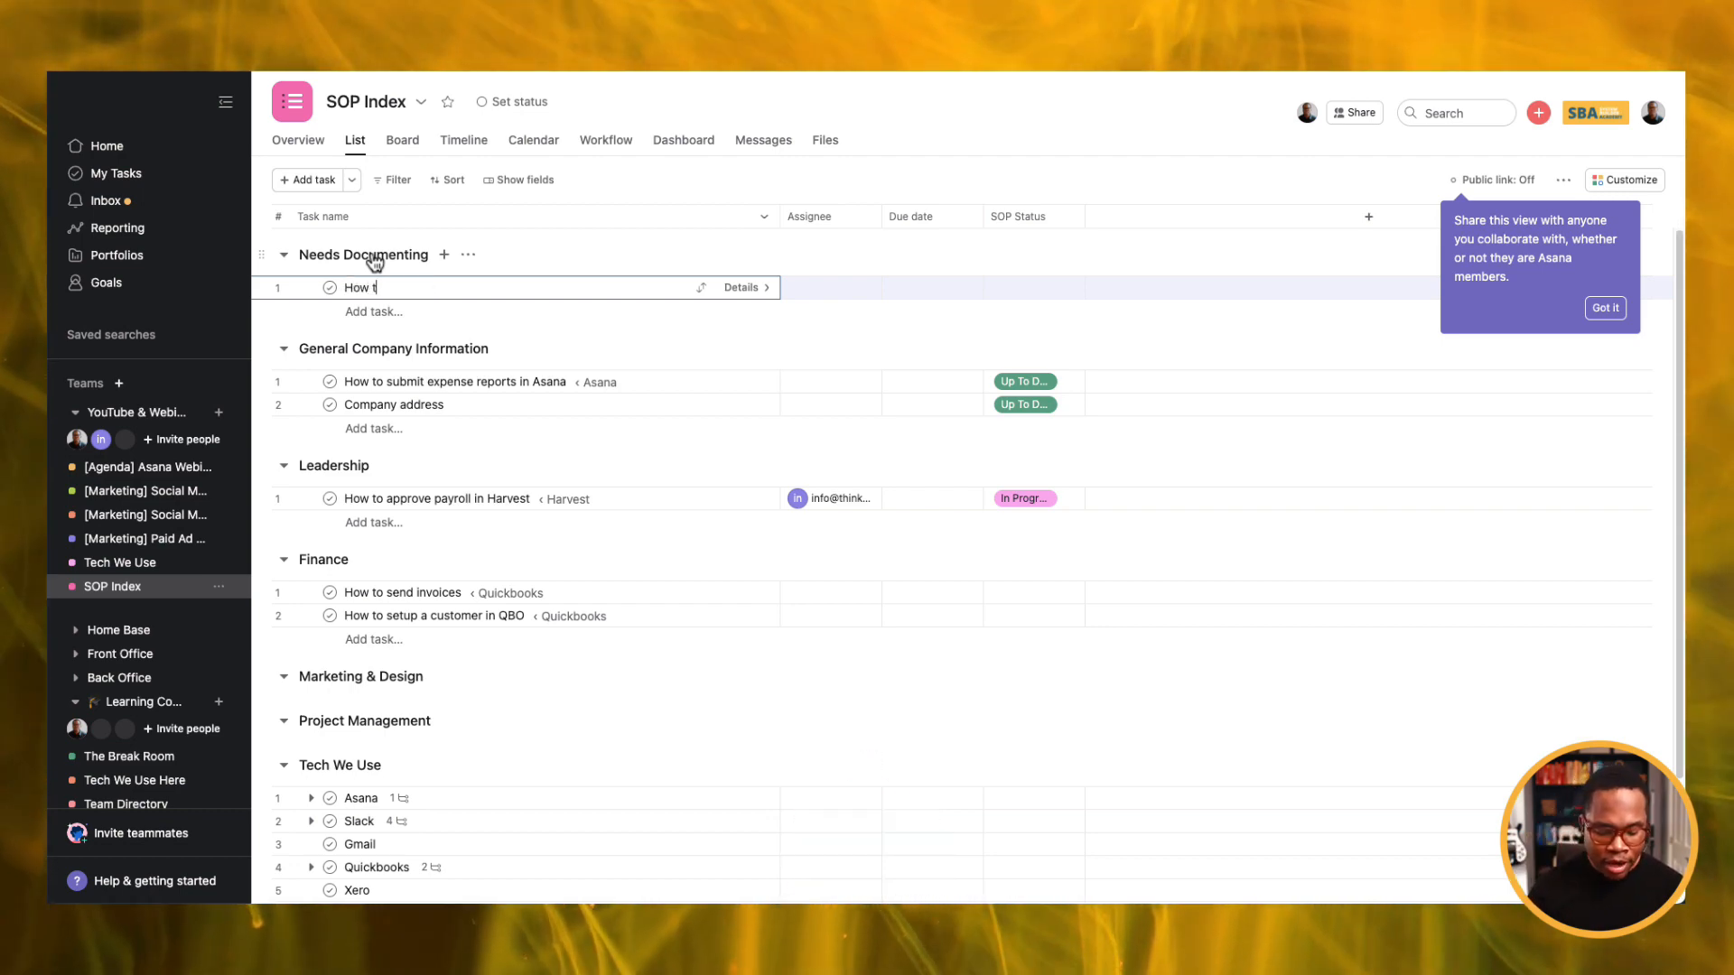
text(o use)
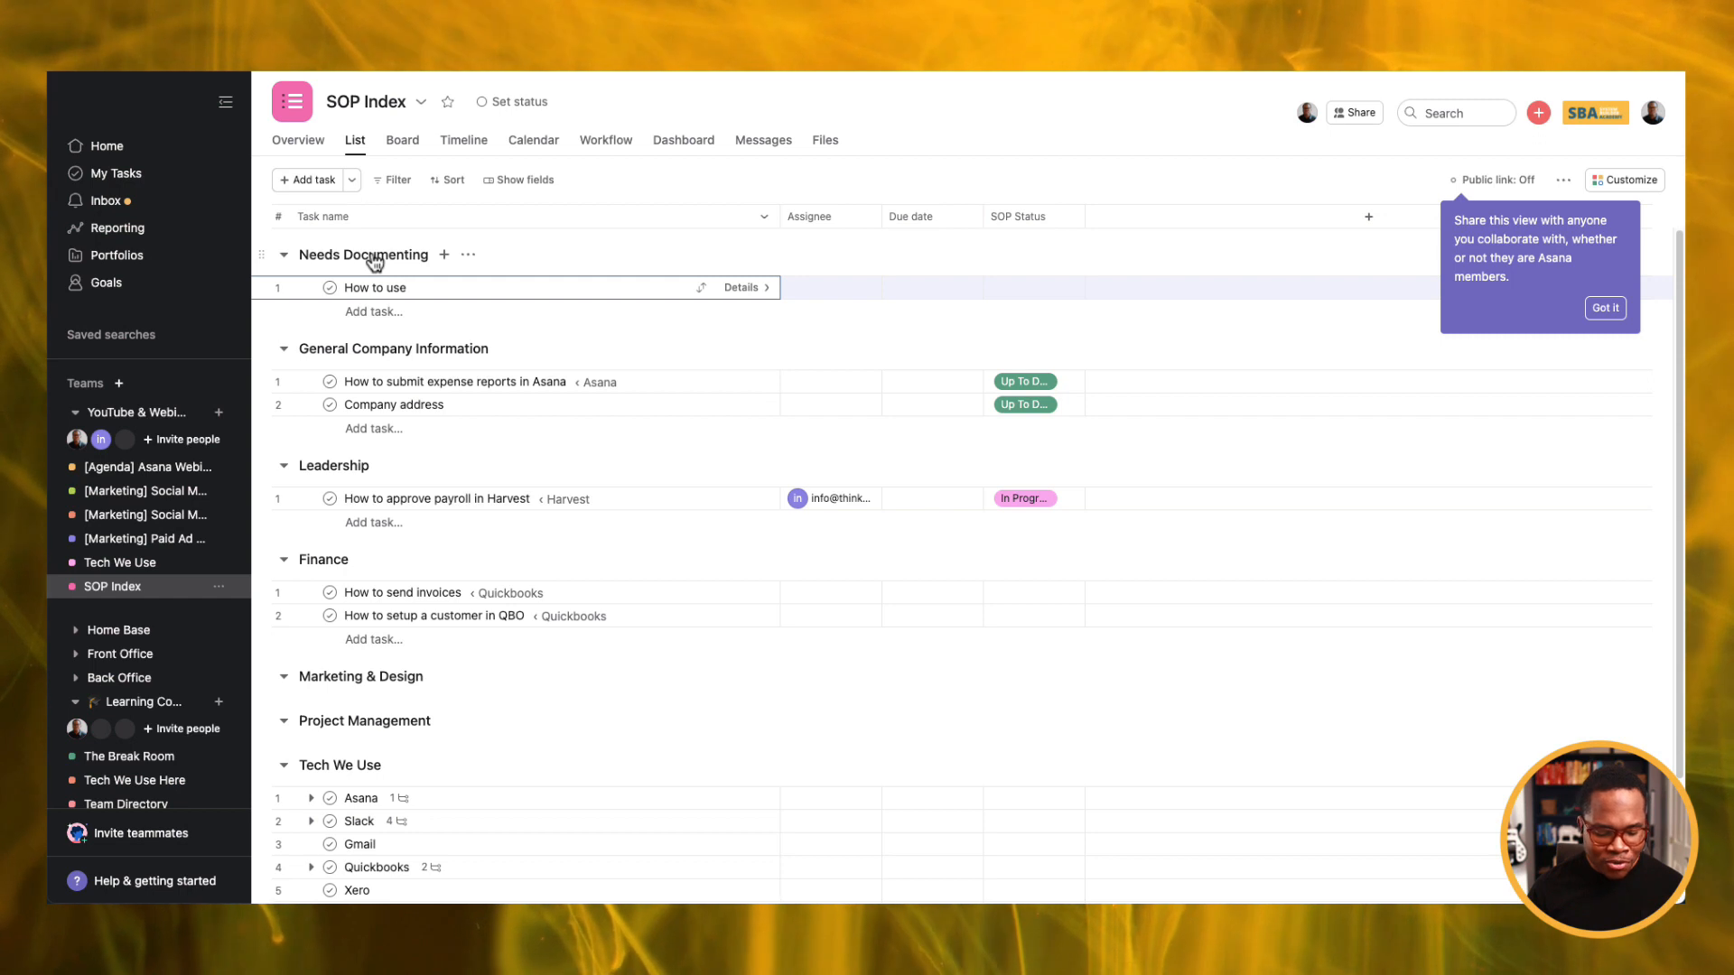
text( ecamm live)
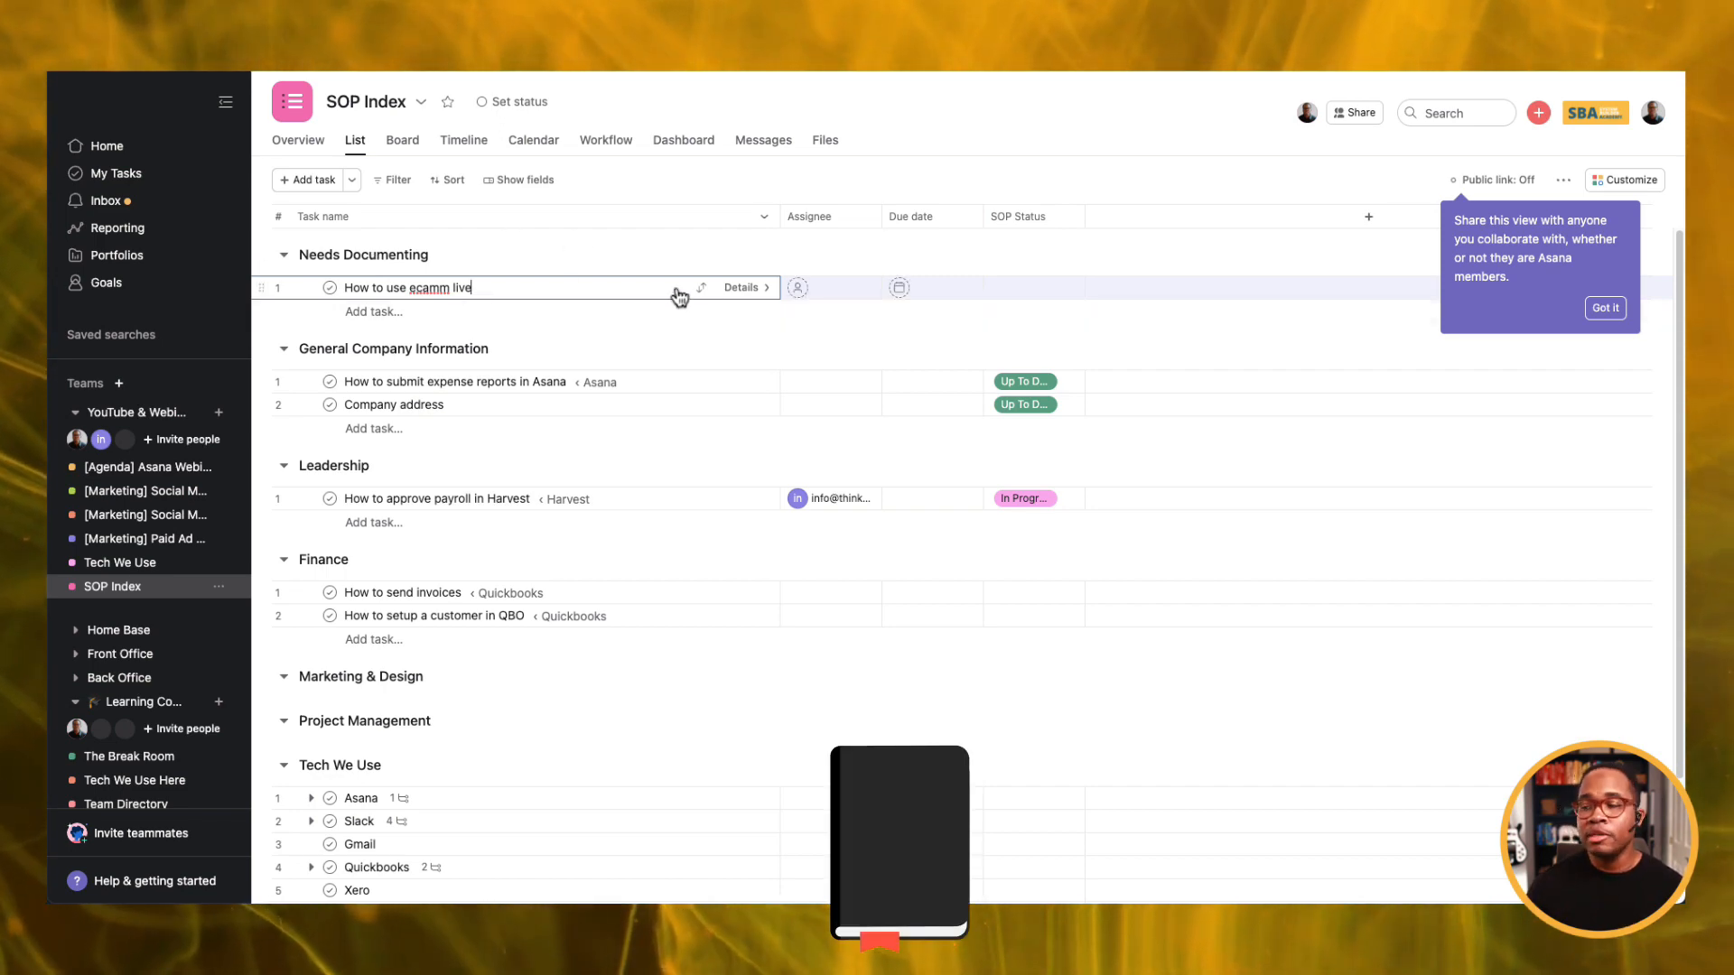
click(1020, 291)
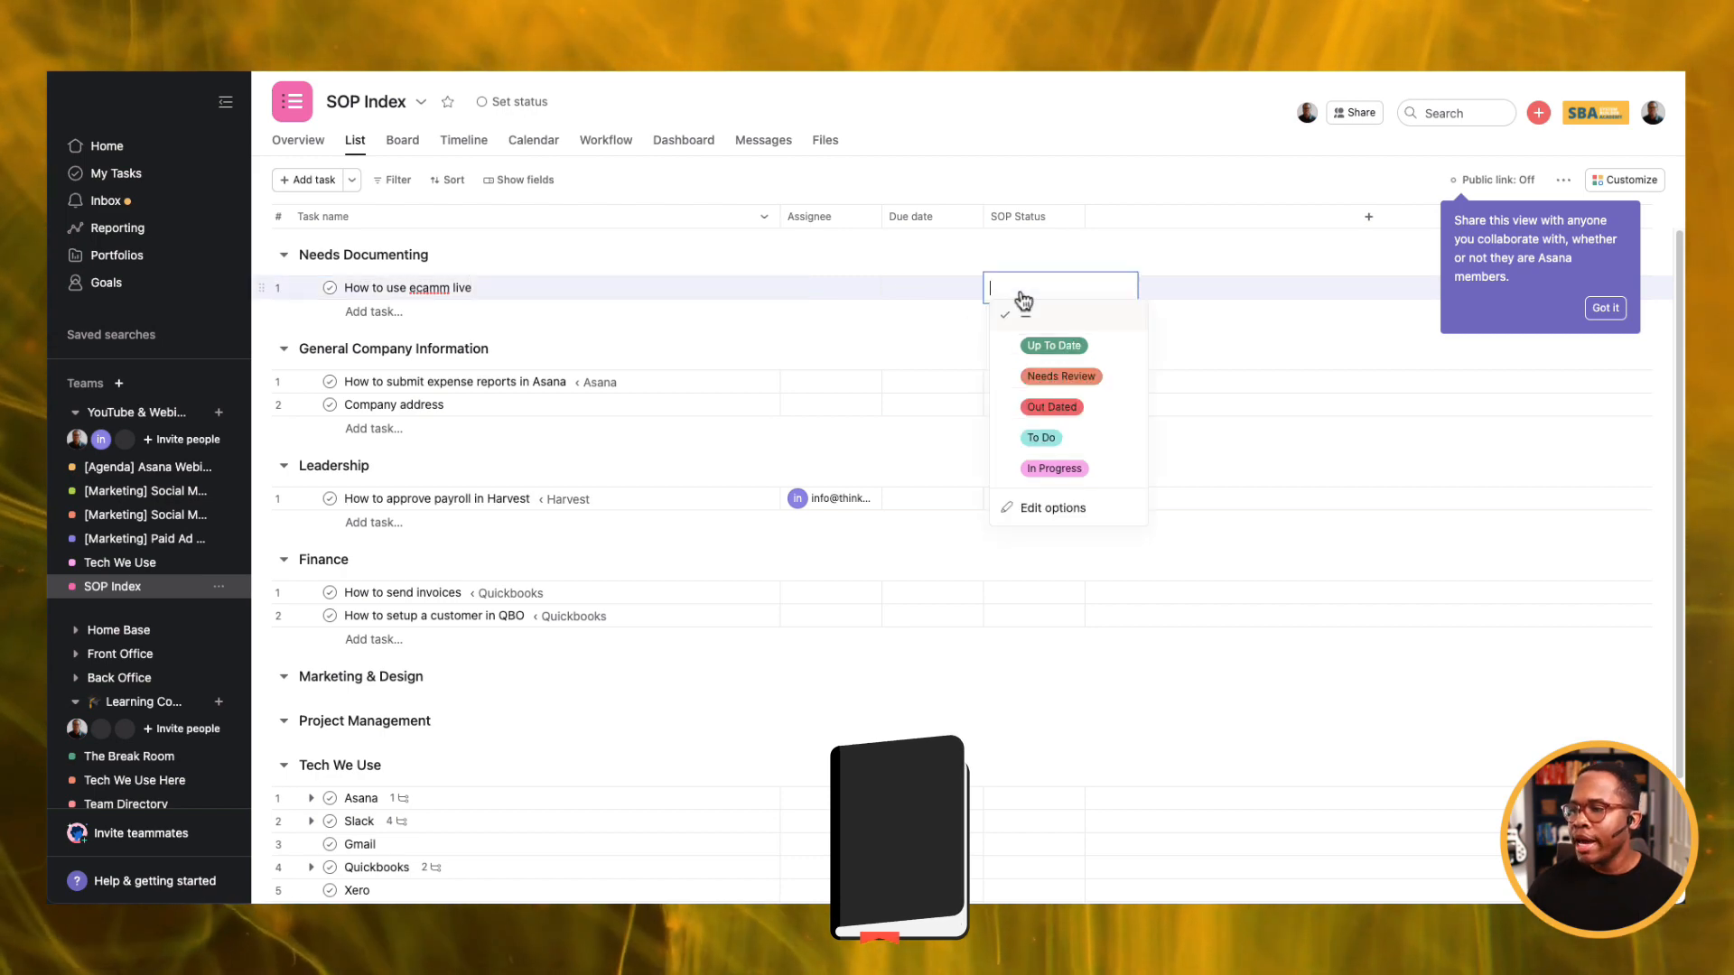
click(1068, 442)
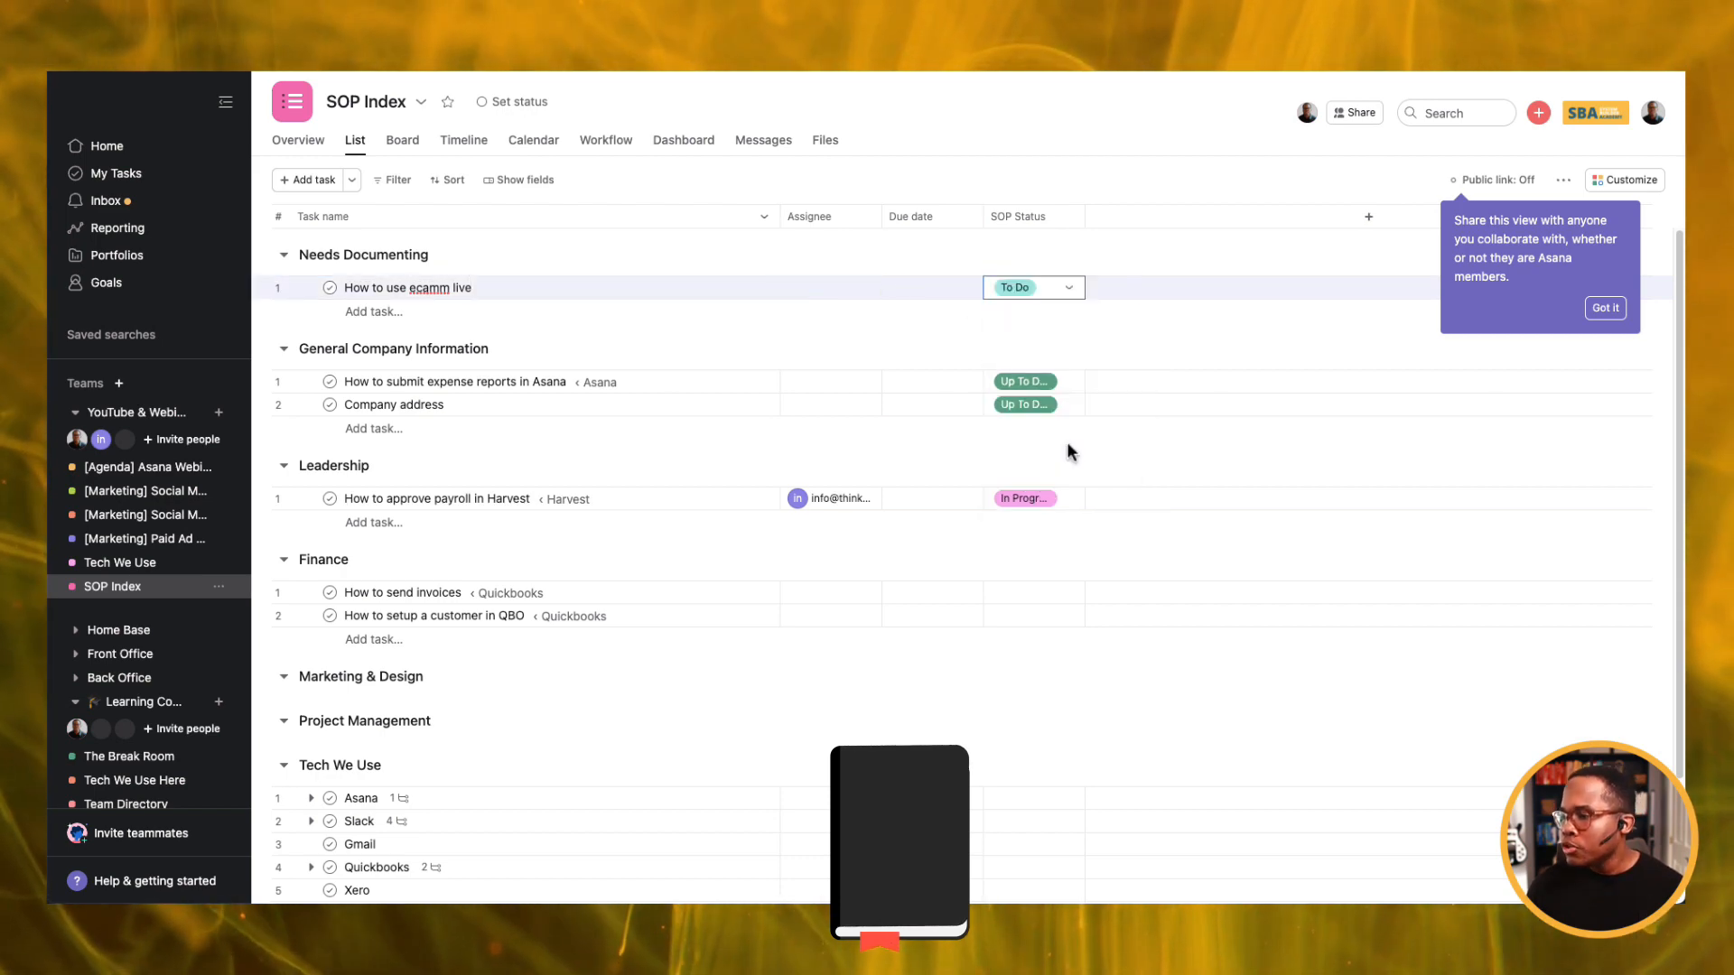
Assign the new task to a teammate and set its due date to April 20.
click(827, 288)
click(870, 319)
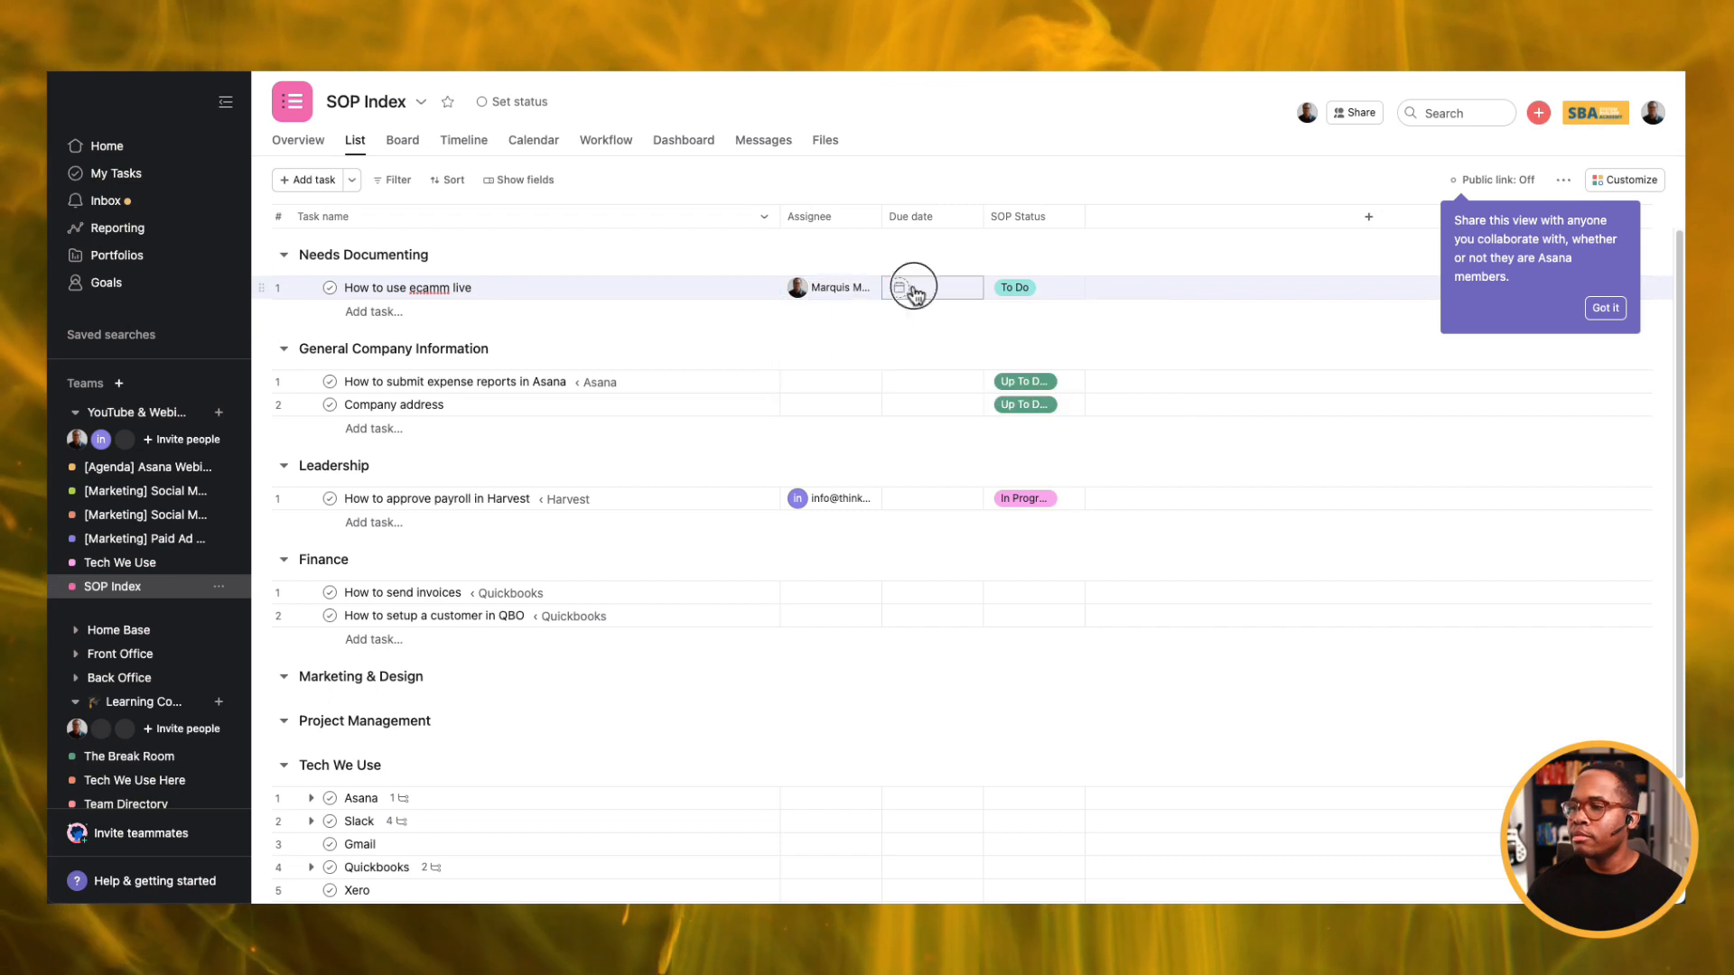
click(901, 288)
click(1007, 494)
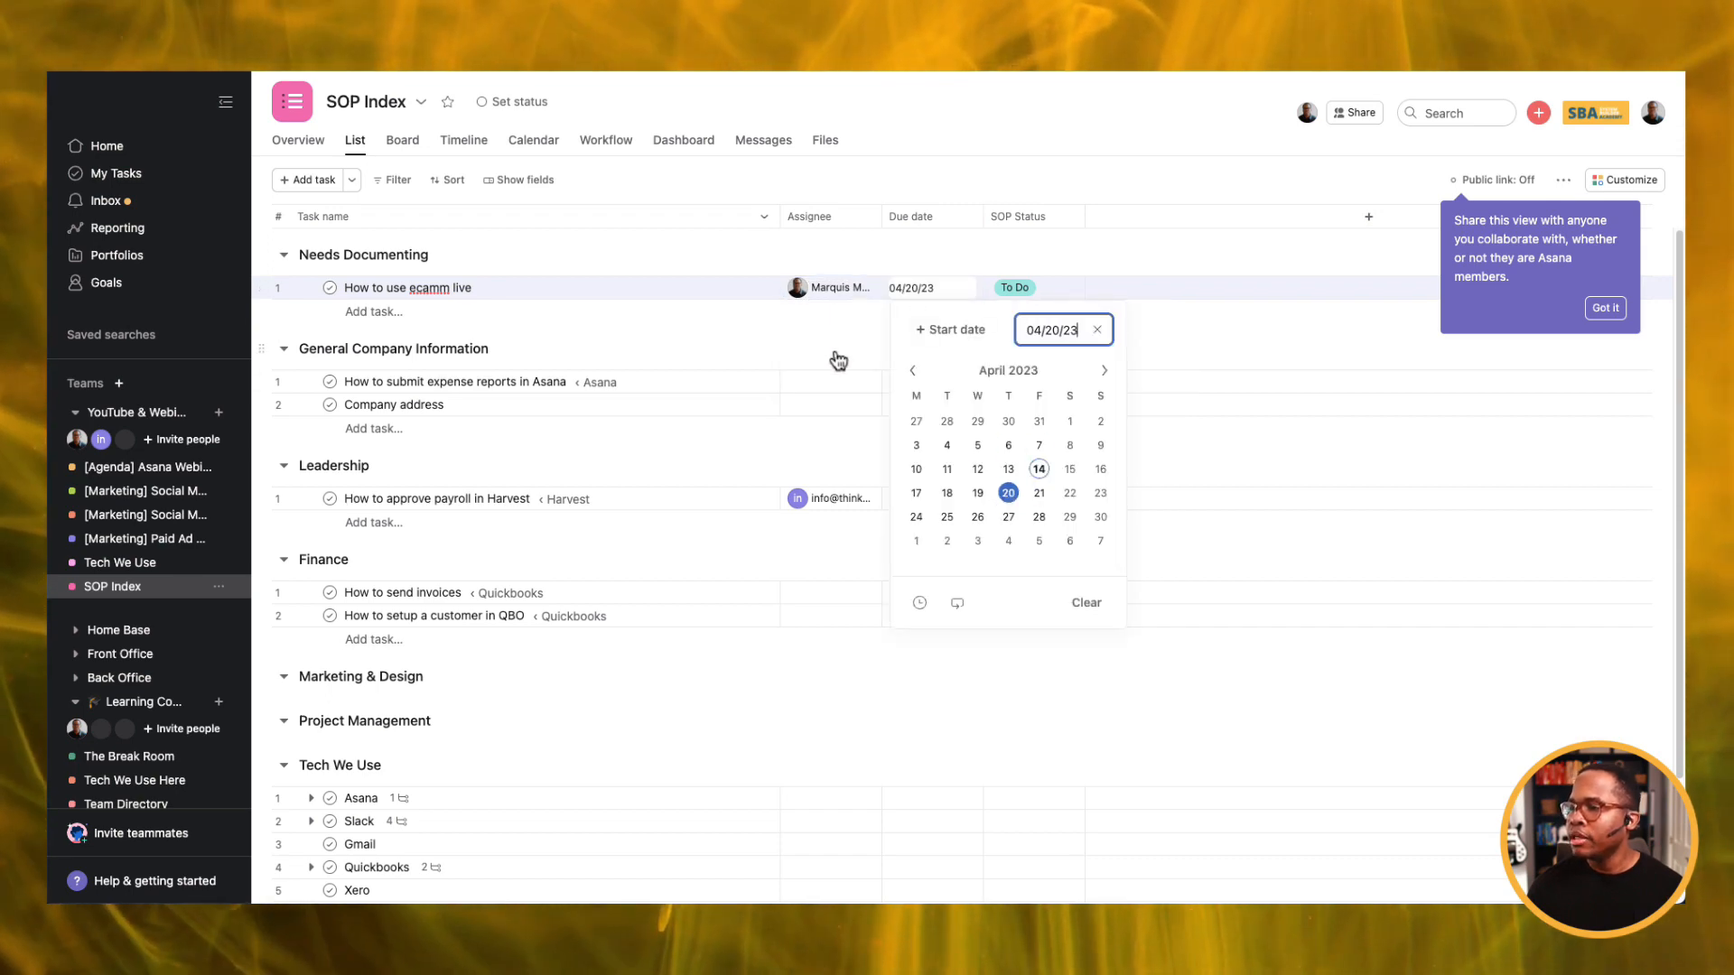
click(834, 359)
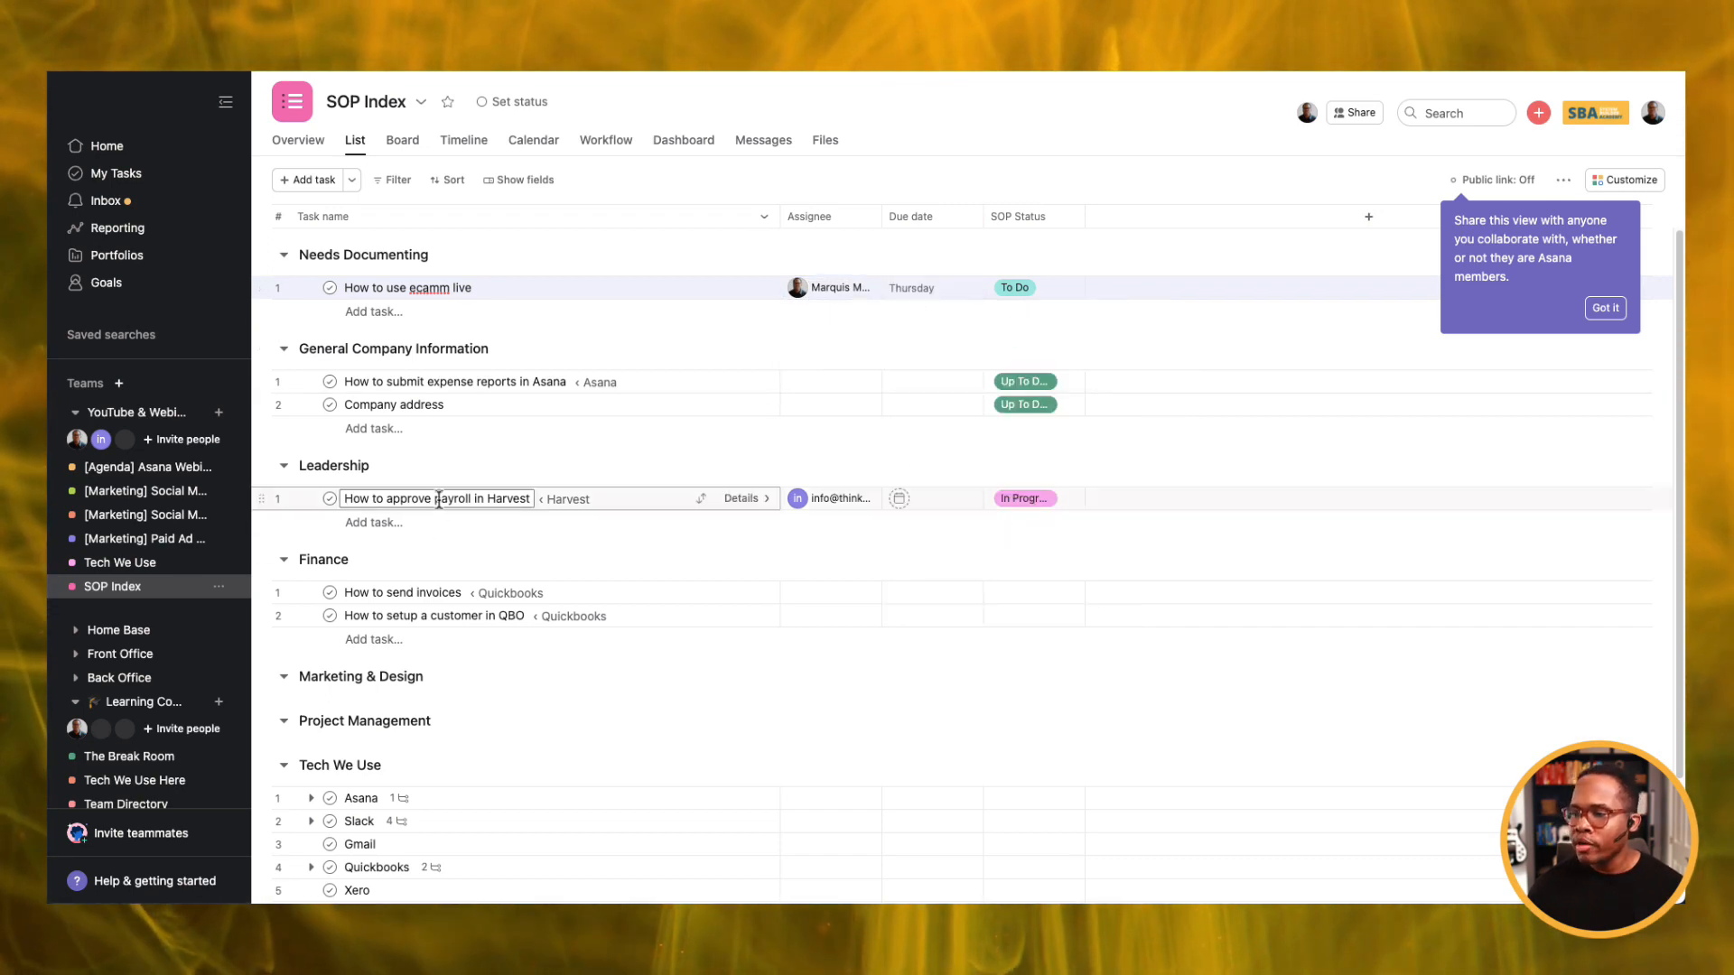
Select 'How to send invoices' and 'How to setup a customer in QBO' and set both to Up To Date.
click(416, 592)
shift+click(426, 623)
click(1044, 593)
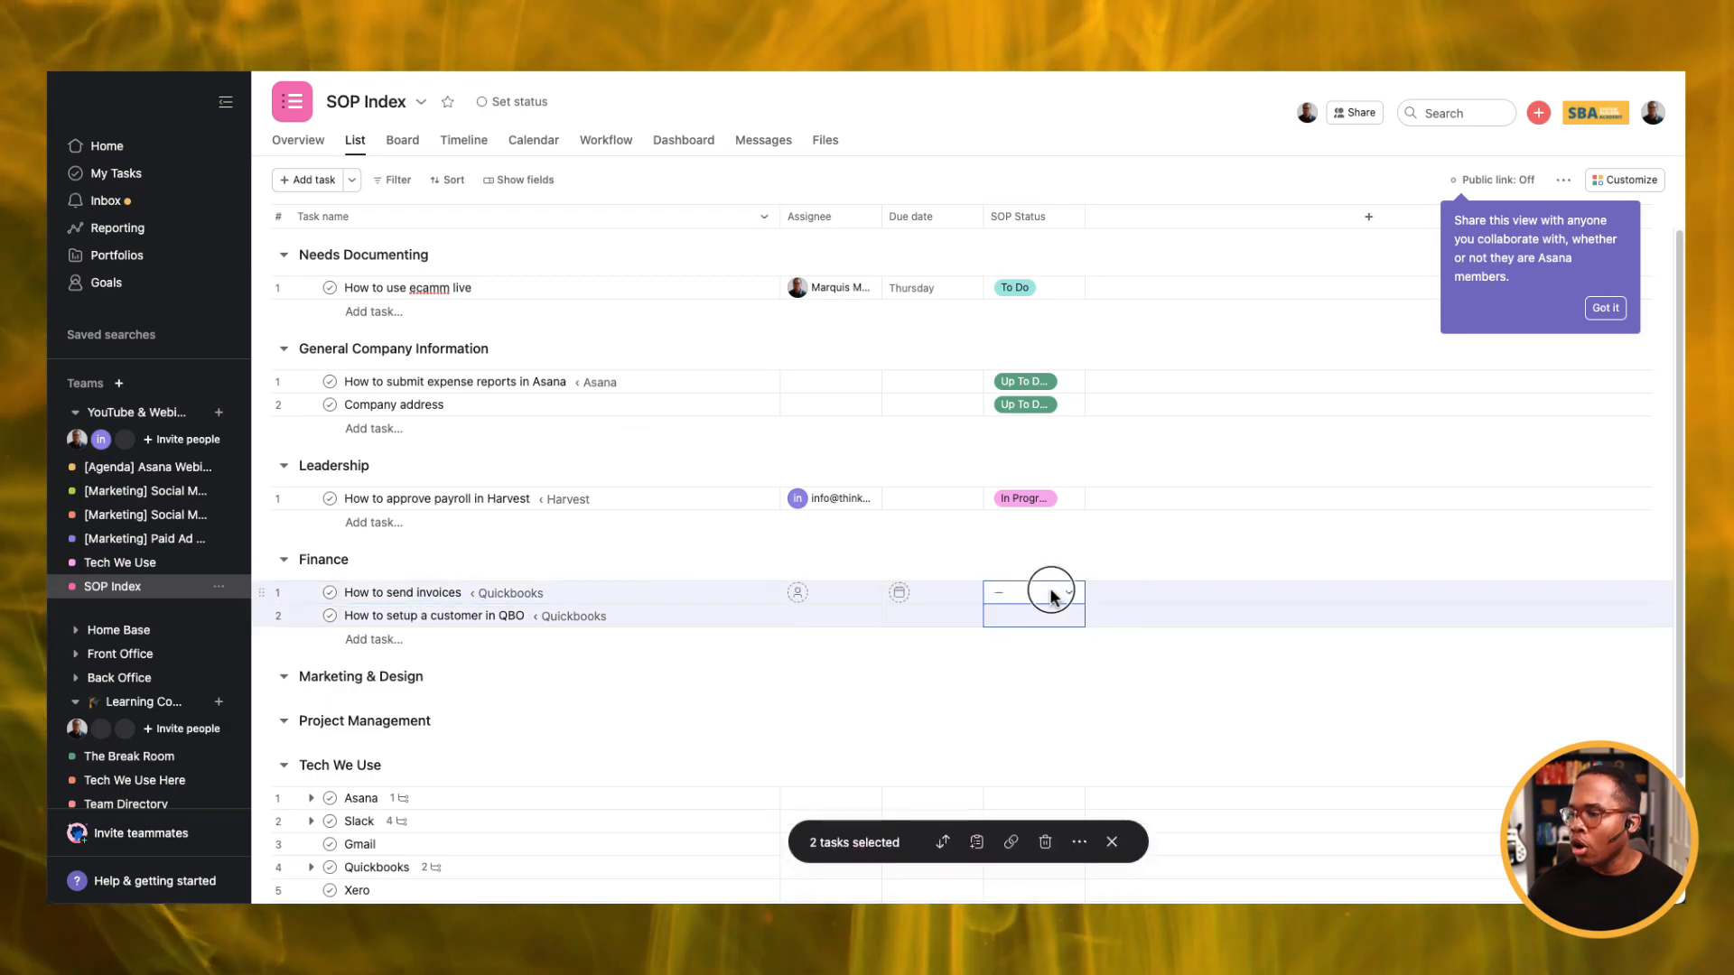
click(1055, 651)
scroll(681, 587, down, 2)
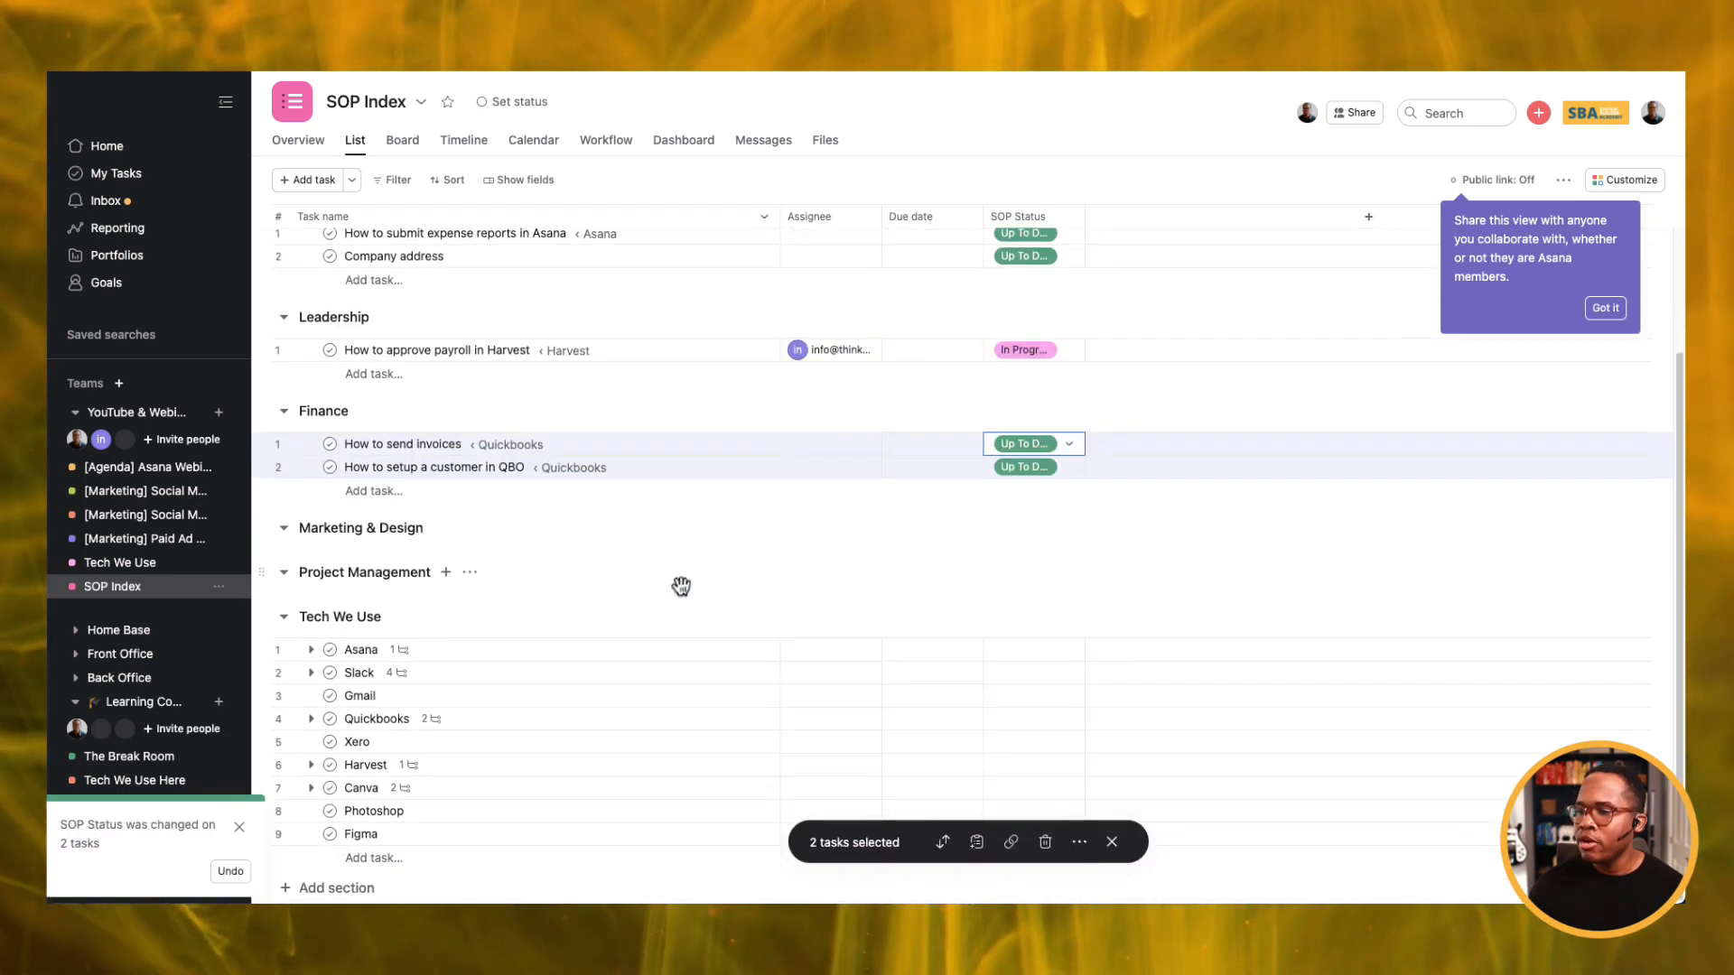
scroll(1061, 497, up, 2)
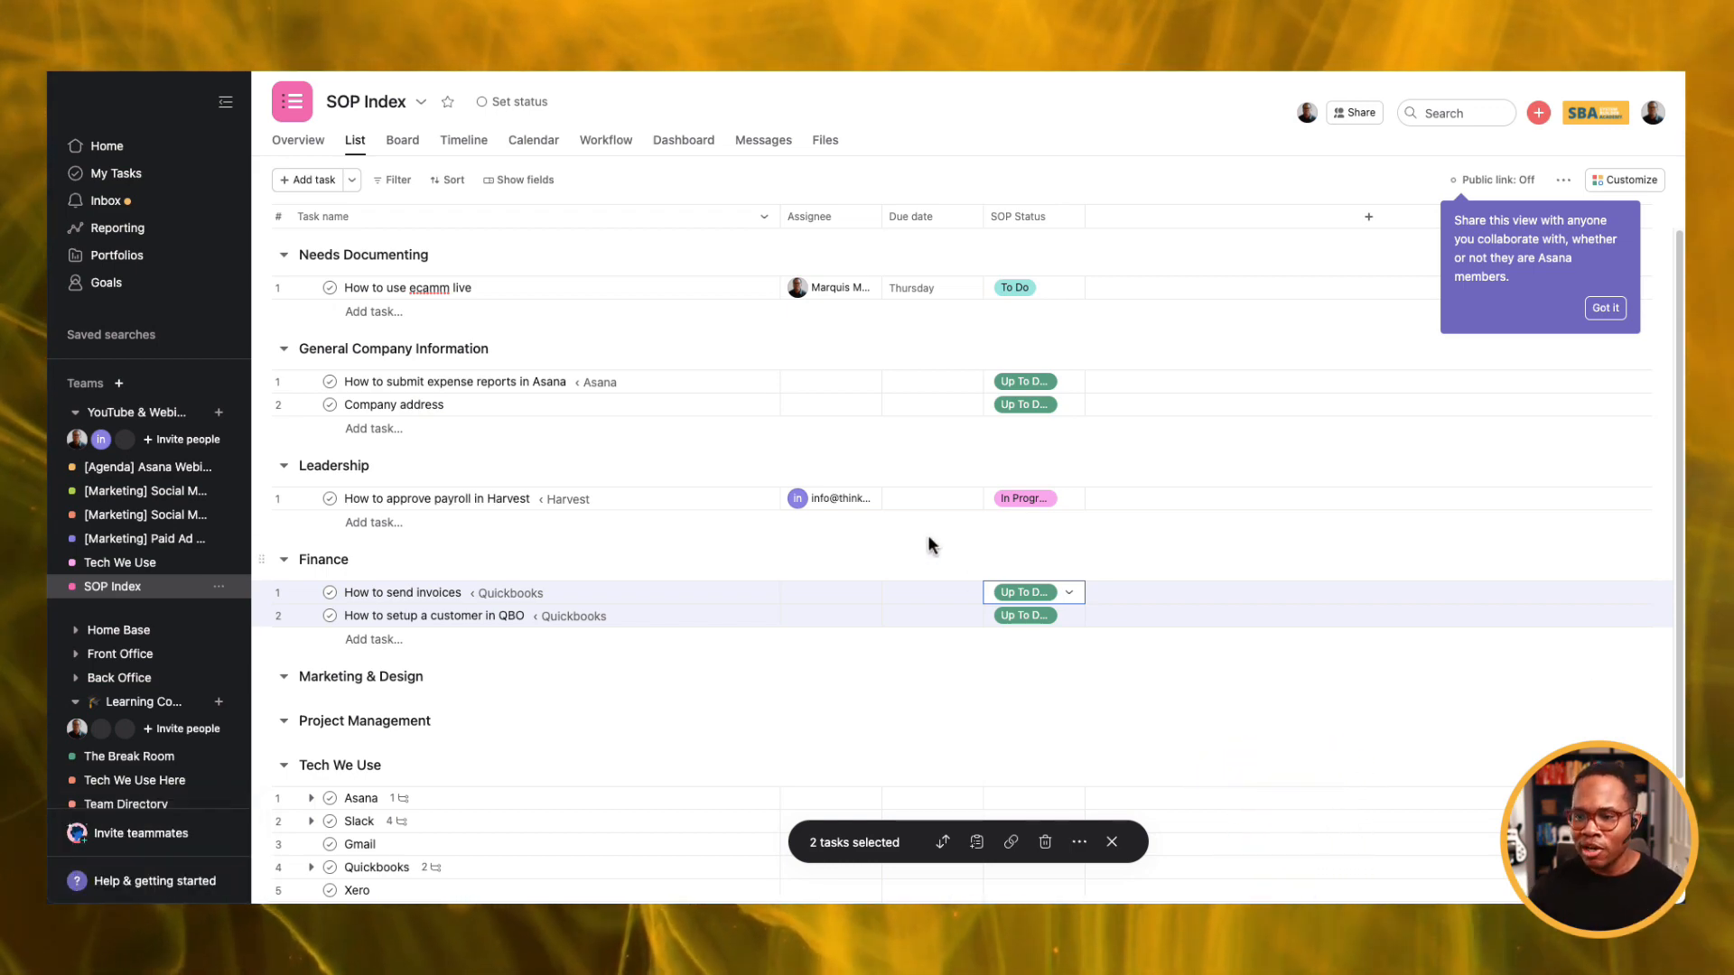
scroll(186, 602, down, 1)
scroll(186, 602, down, 2)
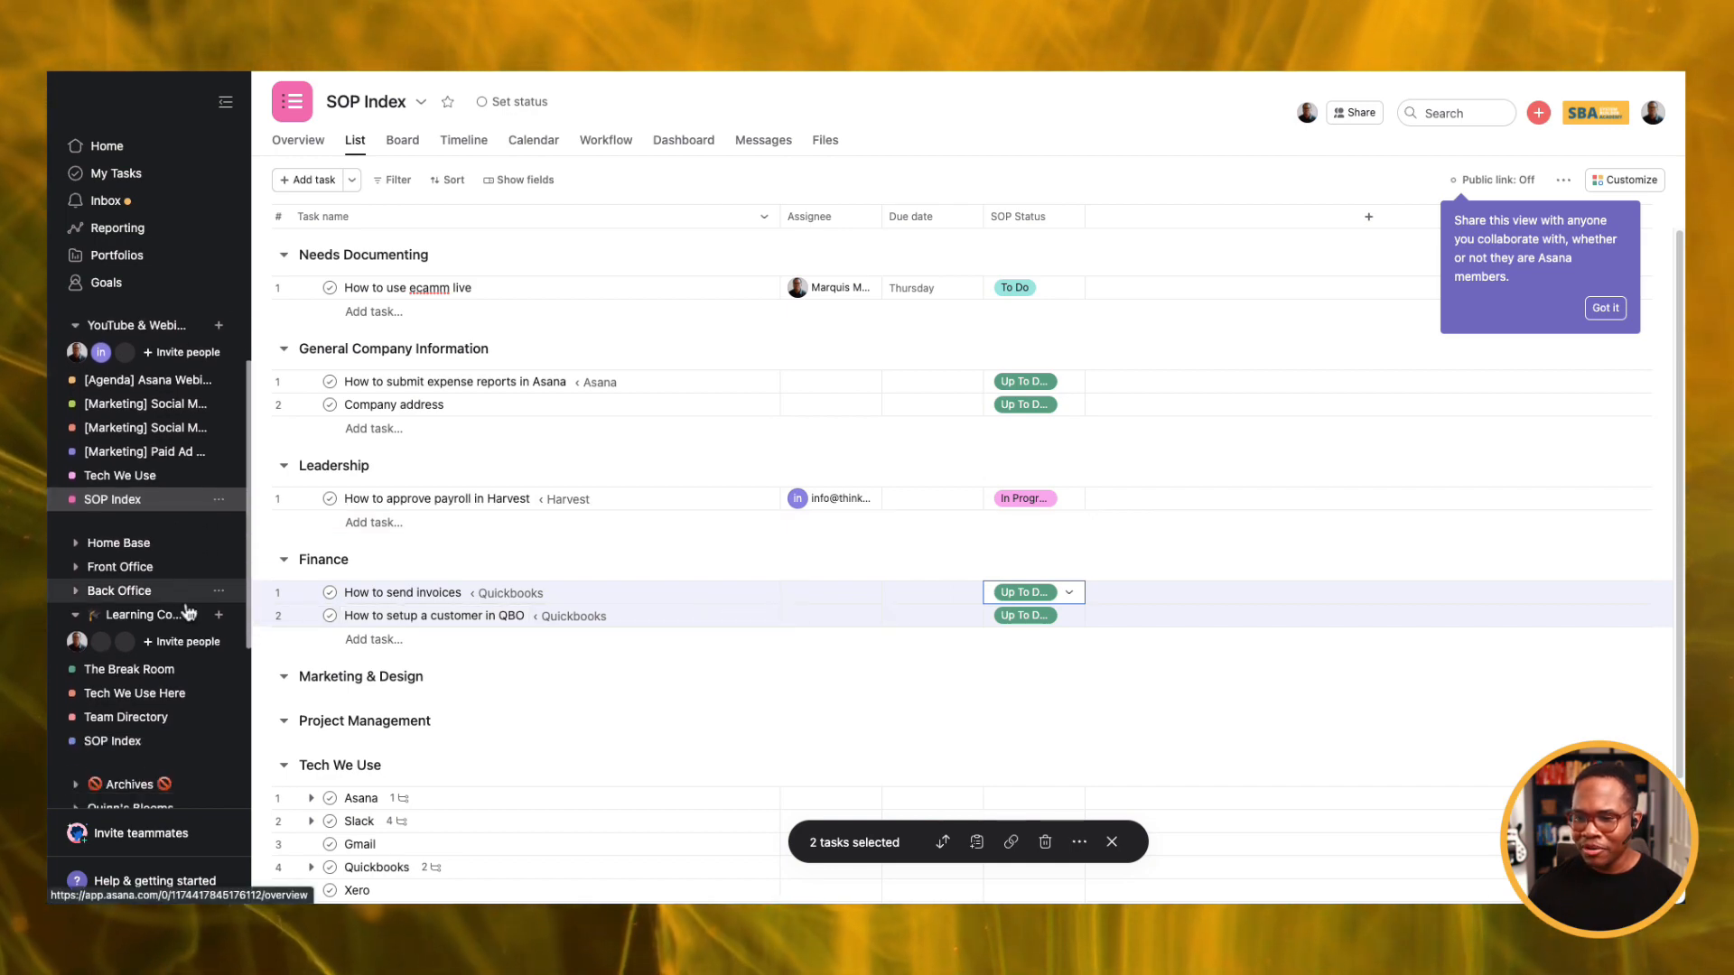
scroll(186, 614, up, 2)
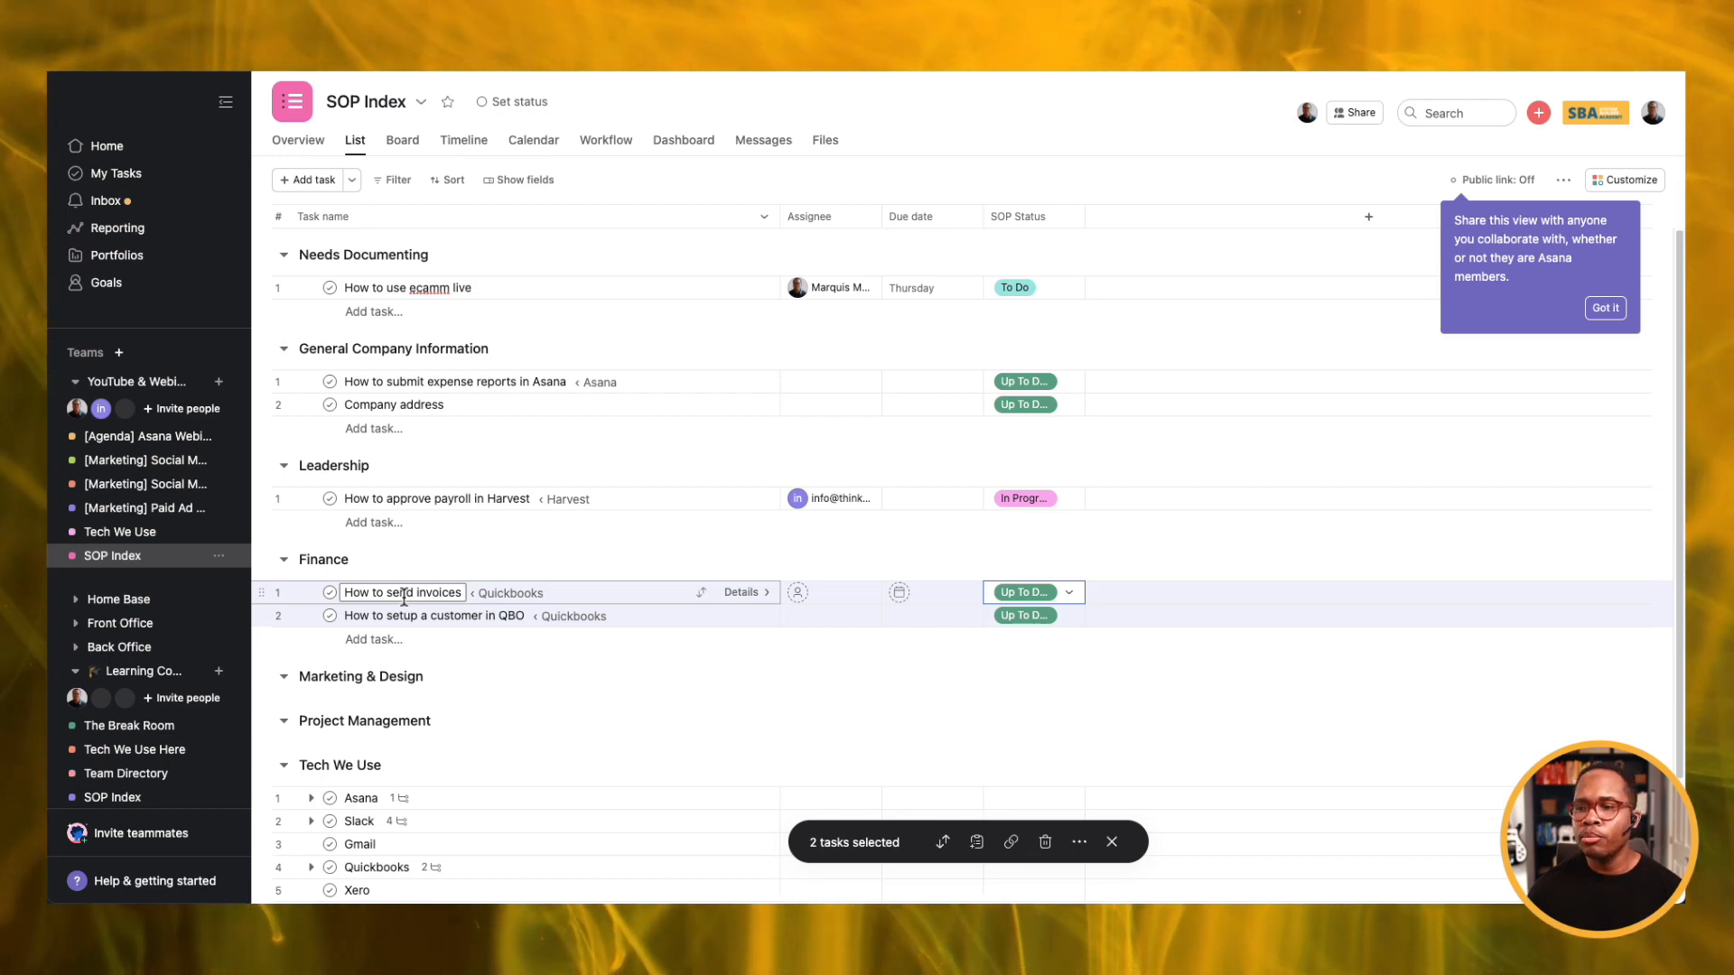
Open the 'How to send invoices' task details and copy its task link.
click(742, 596)
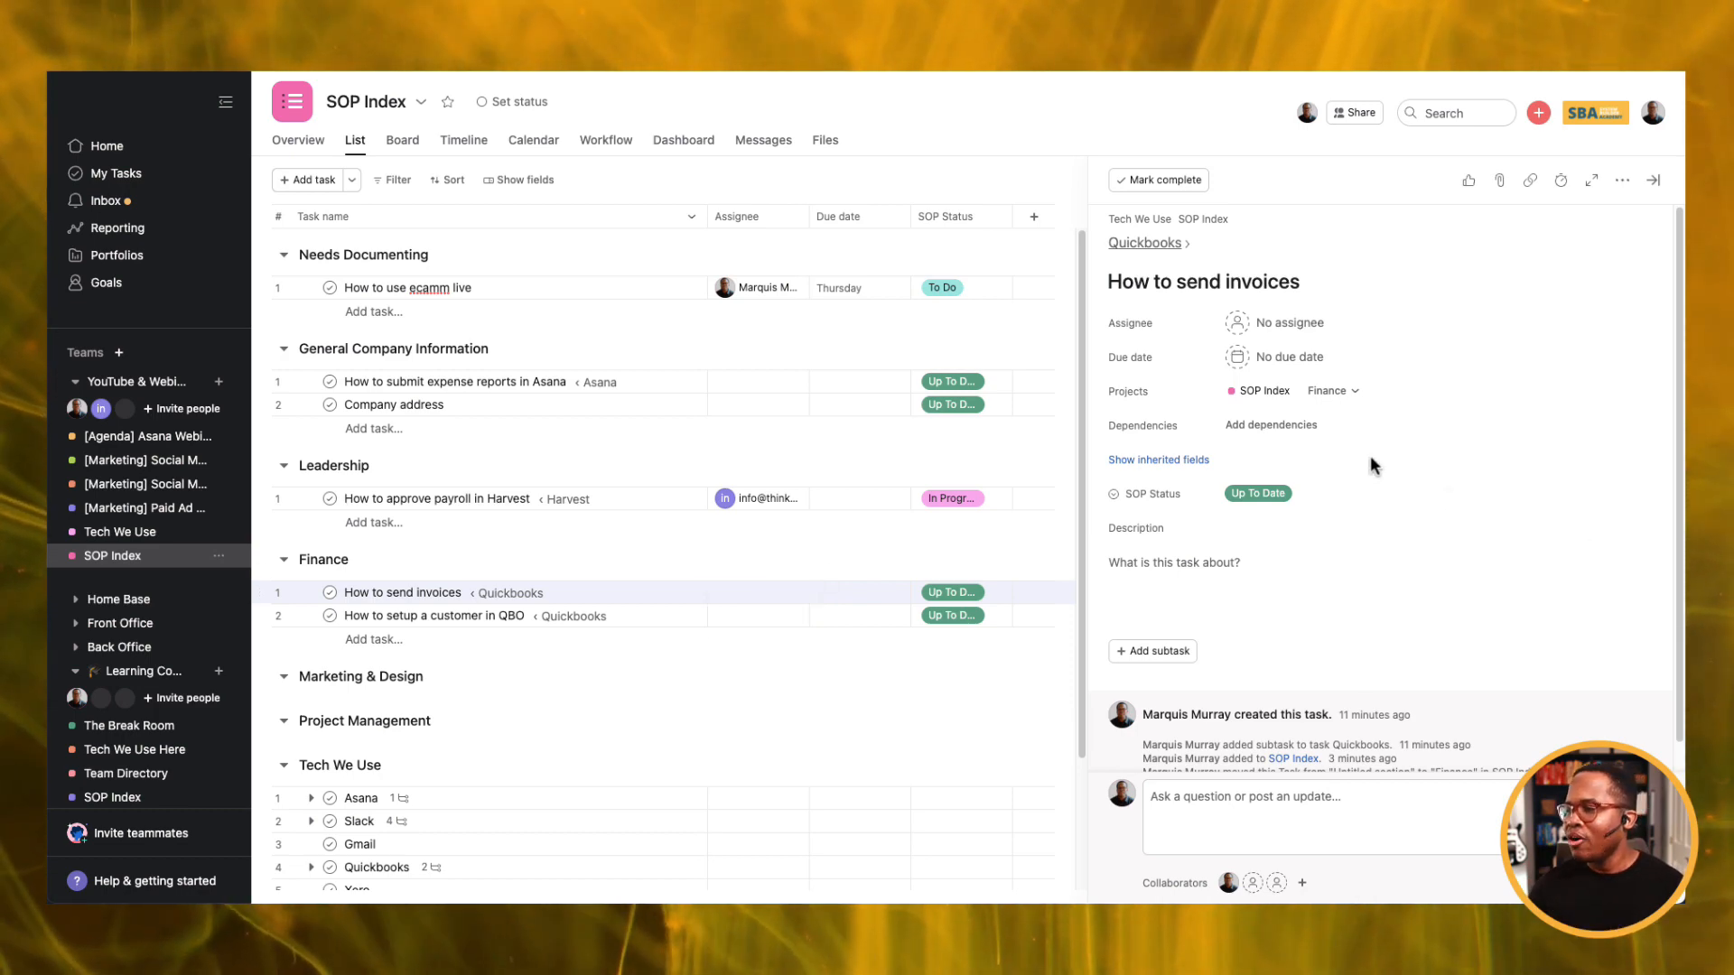
click(1532, 184)
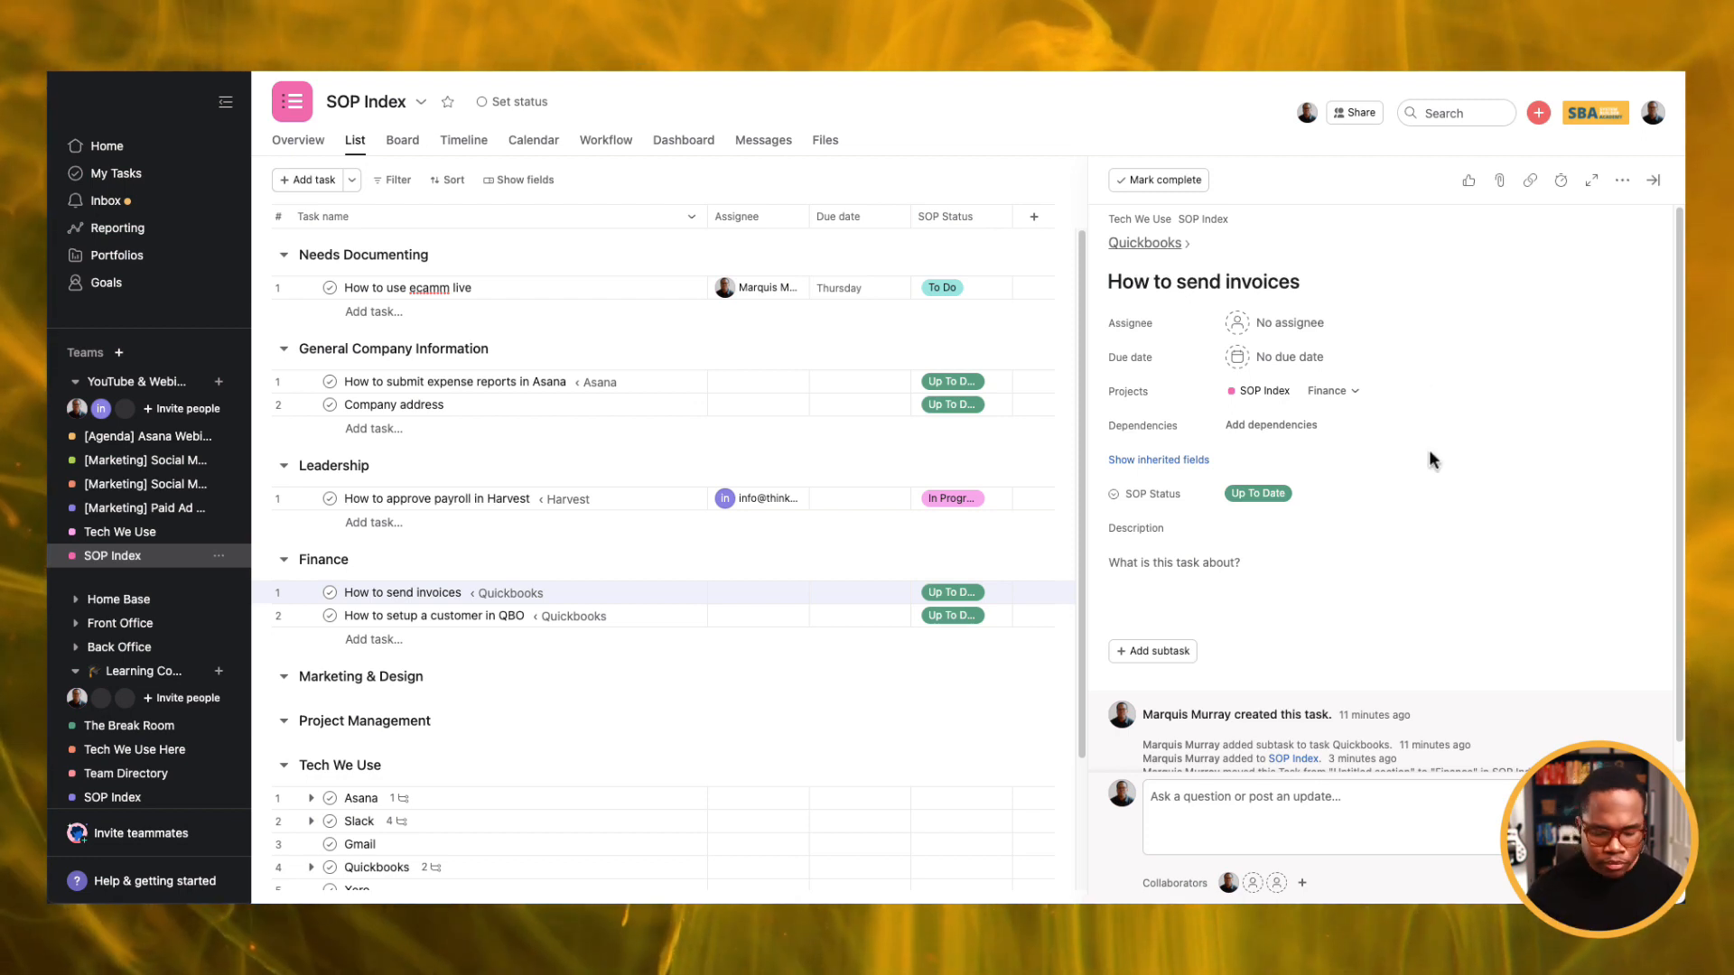
key(super+Tab)
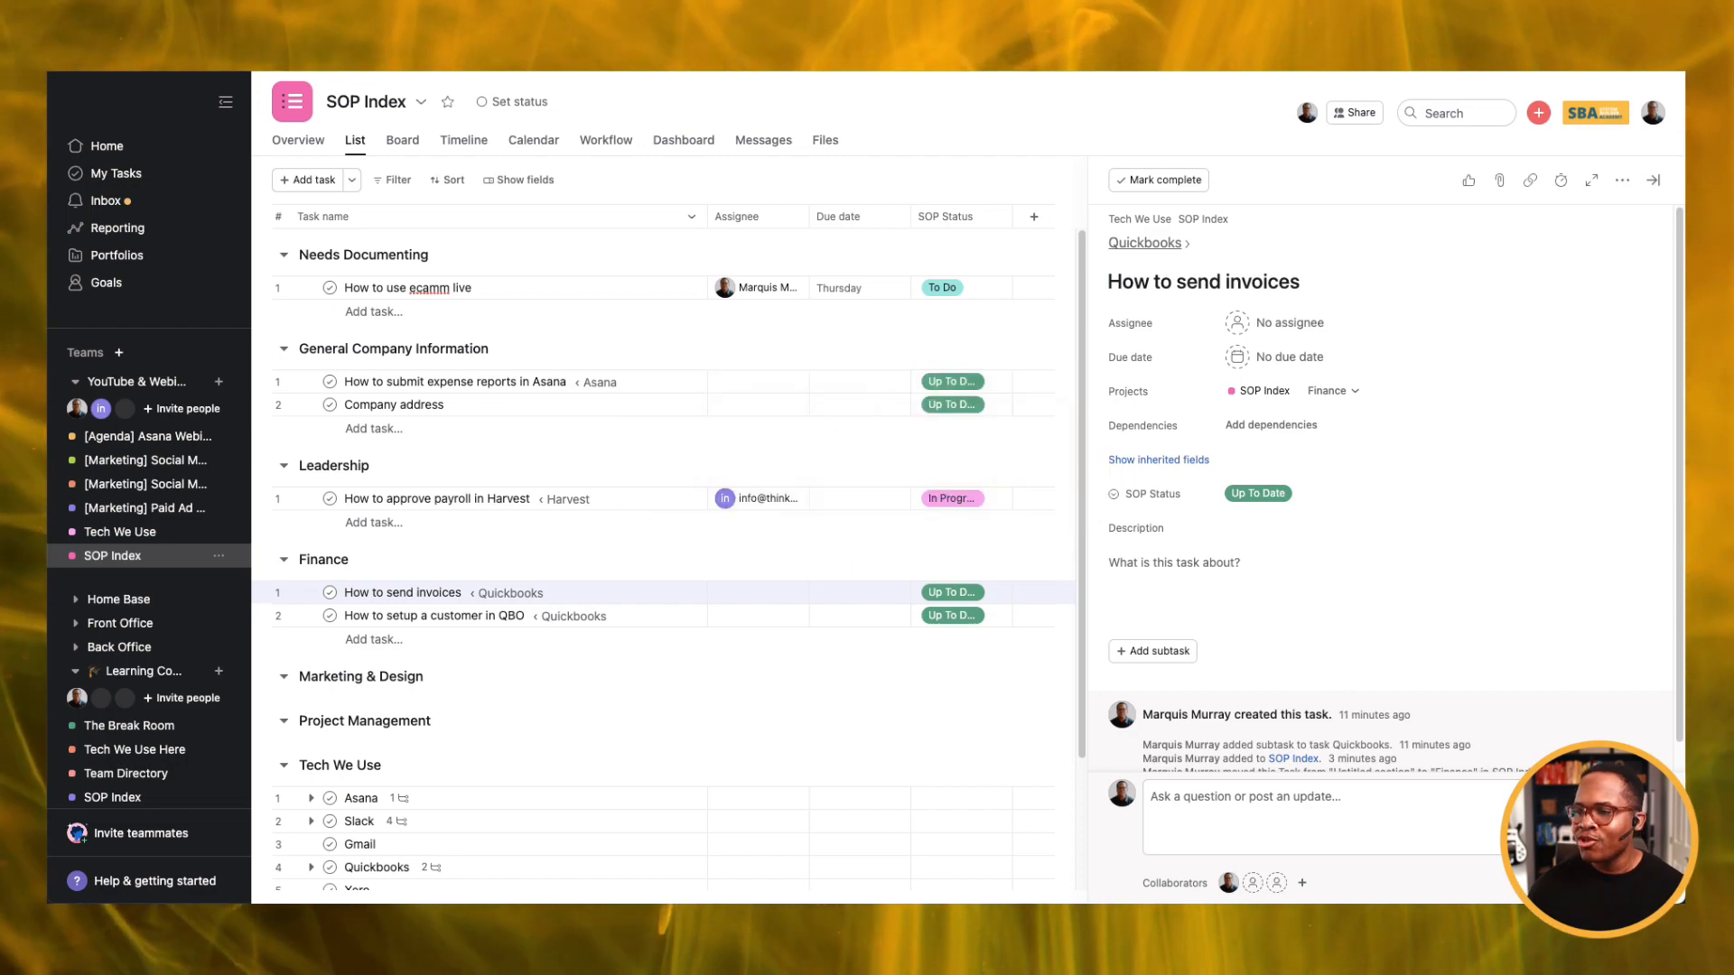